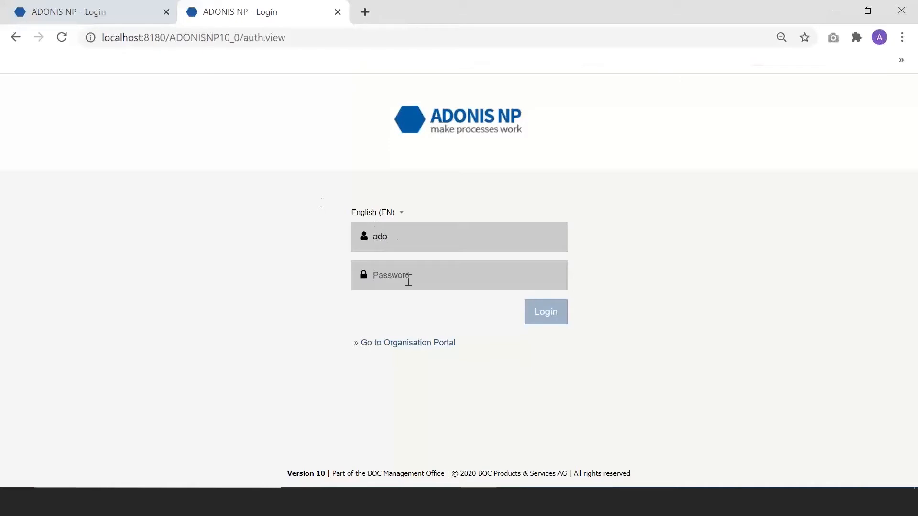
Step: Log in to ADONIS NP with the account password
type("•••••••••••")
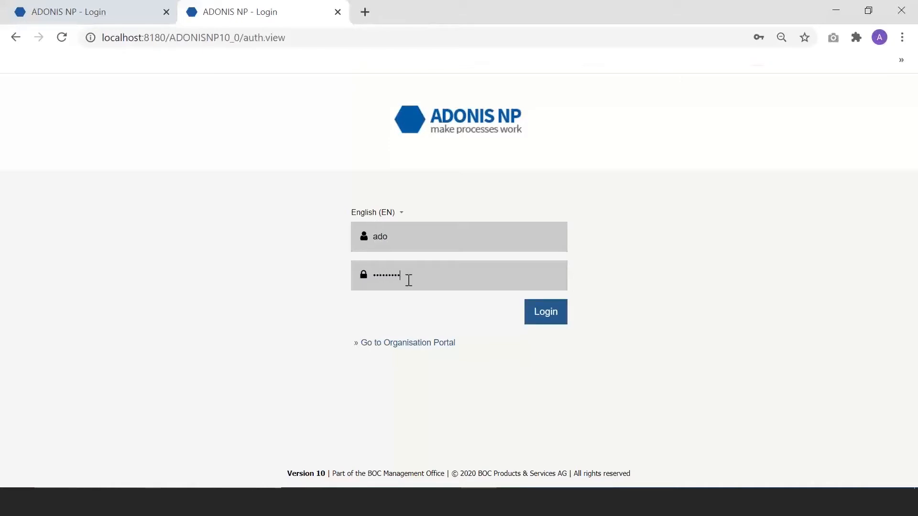
type("•")
key("Return")
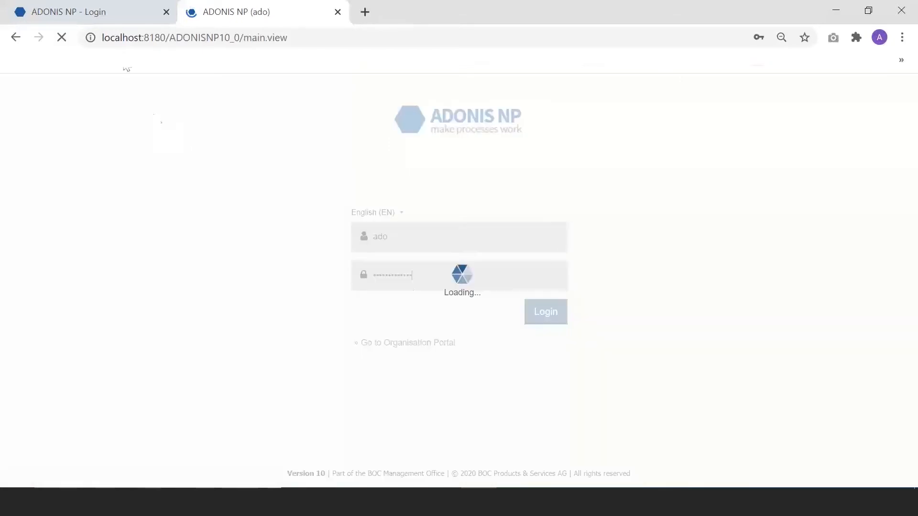
left_click(112, 13)
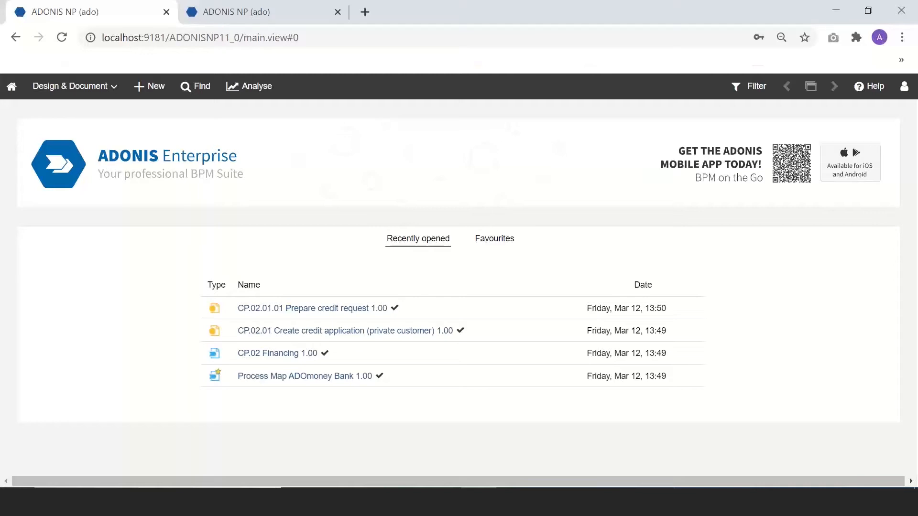
Step: Compare the ADONIS NP and ADONIS Enterprise start pages, listing the available work areas
left_click(250, 20)
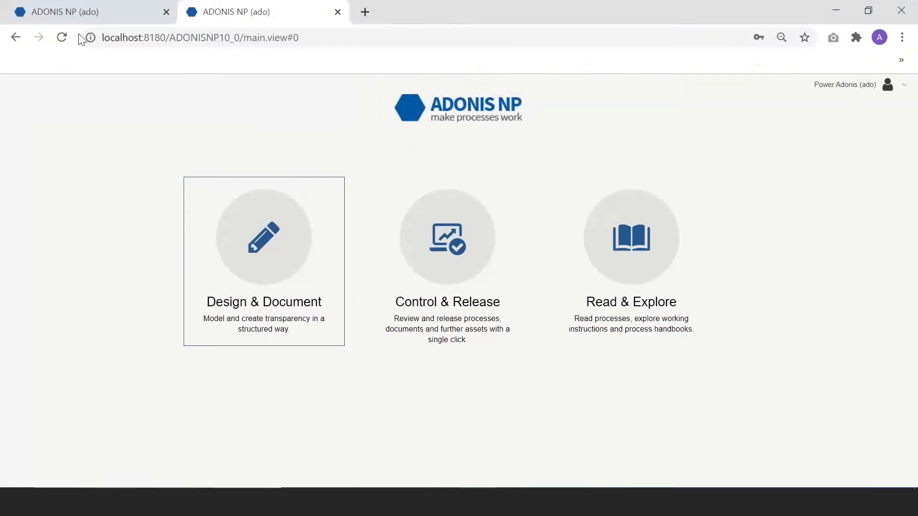
left_click(82, 15)
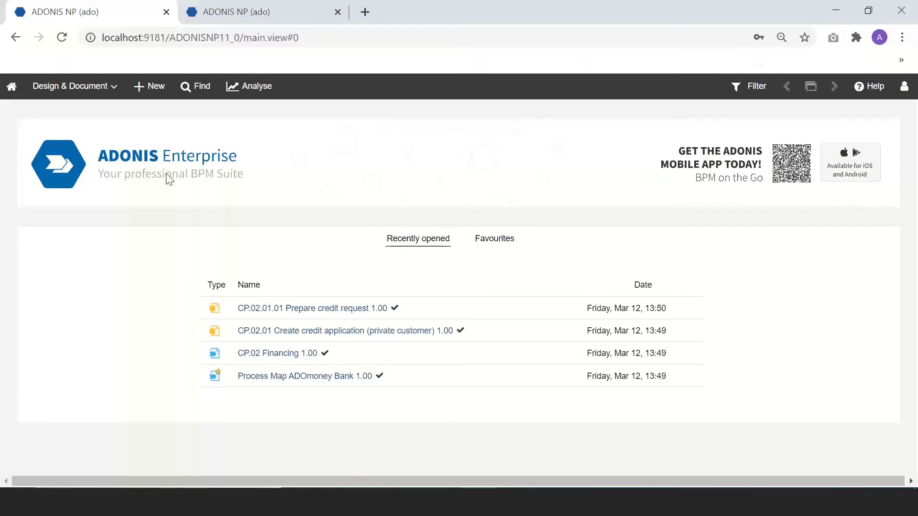
left_click(112, 95)
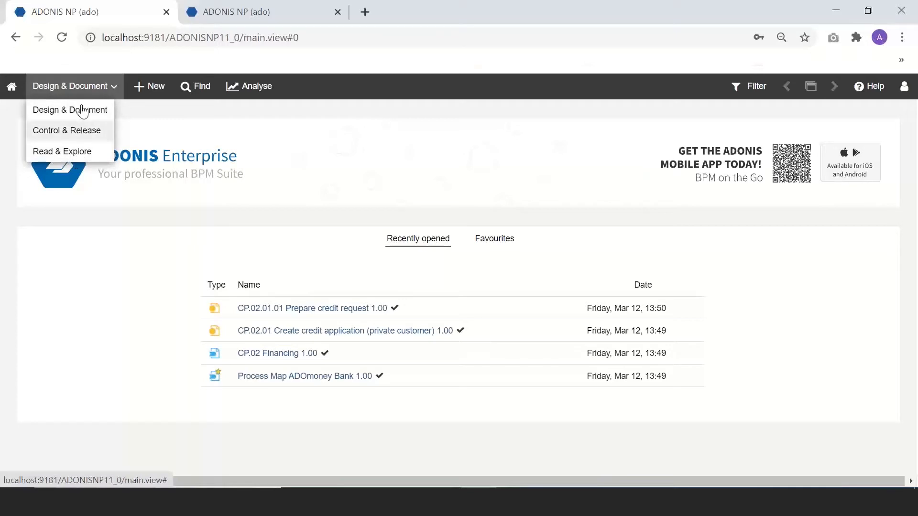
left_click(317, 11)
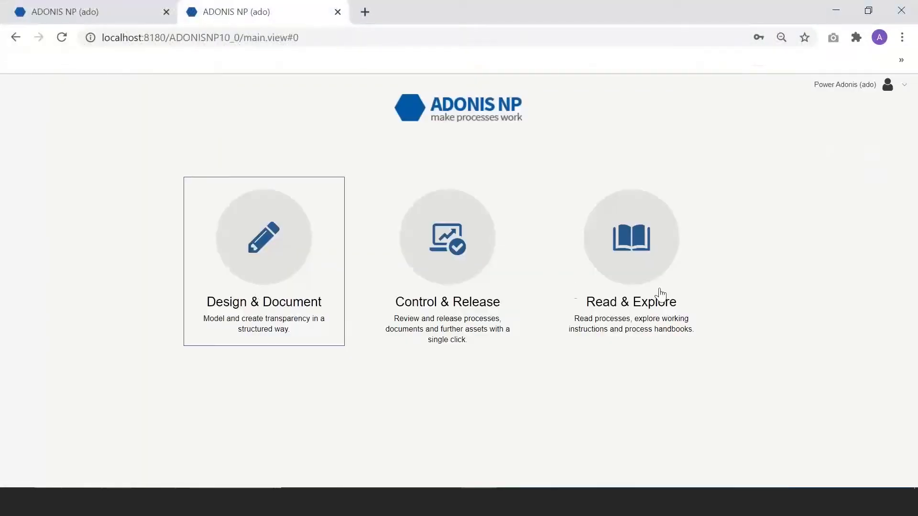
left_click(107, 20)
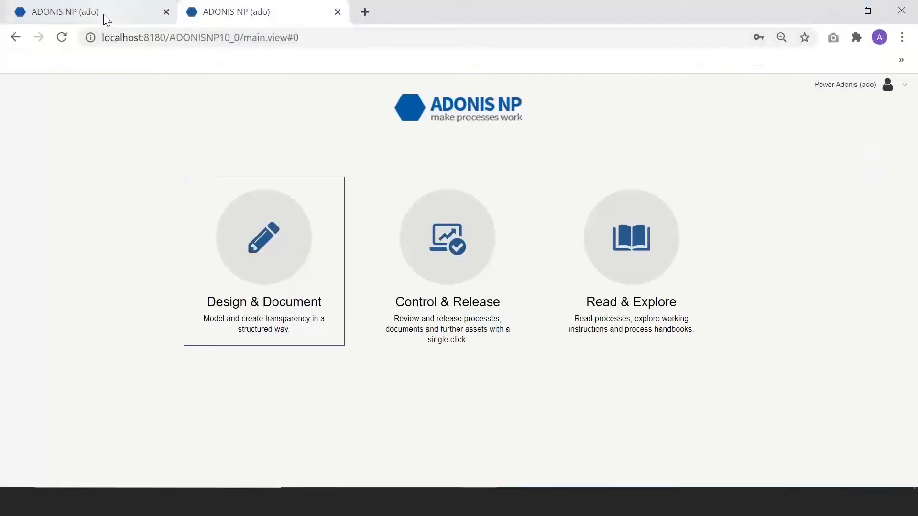
left_click(211, 15)
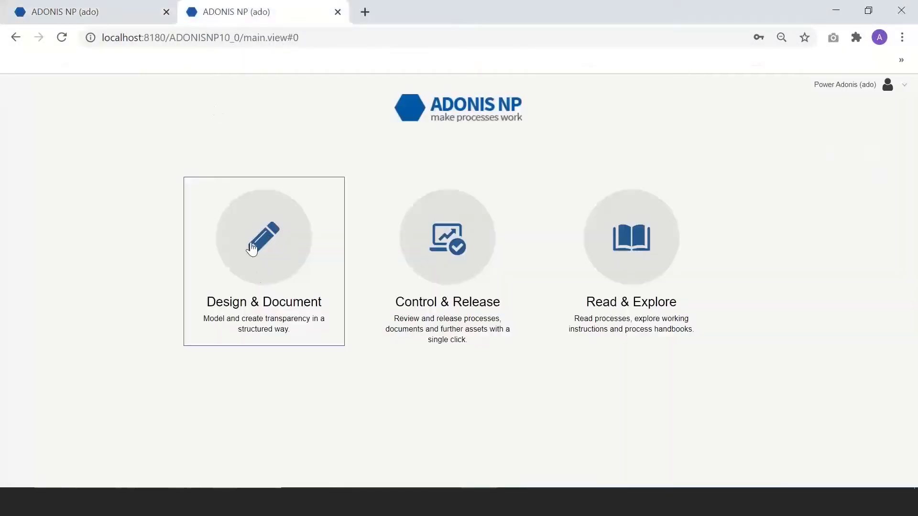
Step: Enter the Design & Document workspace in the ADONIS NP tab
left_click(249, 251)
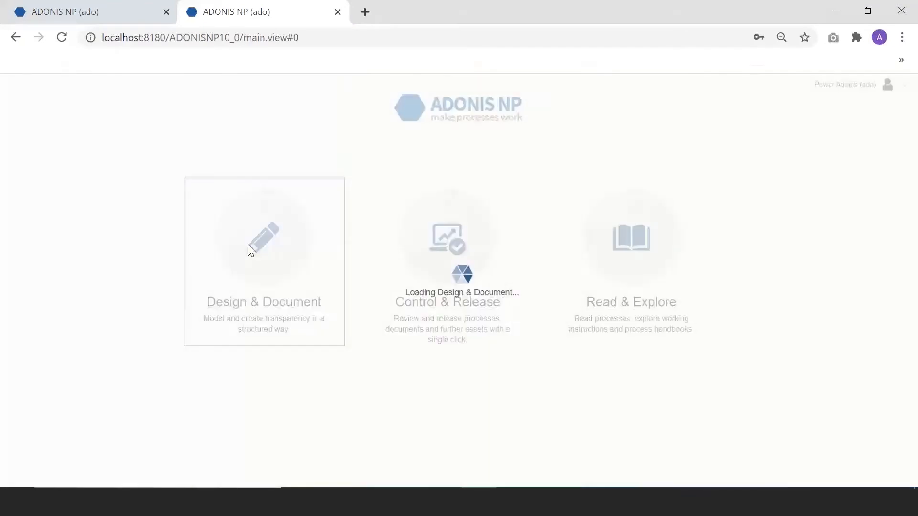
mouse_move(27, 120)
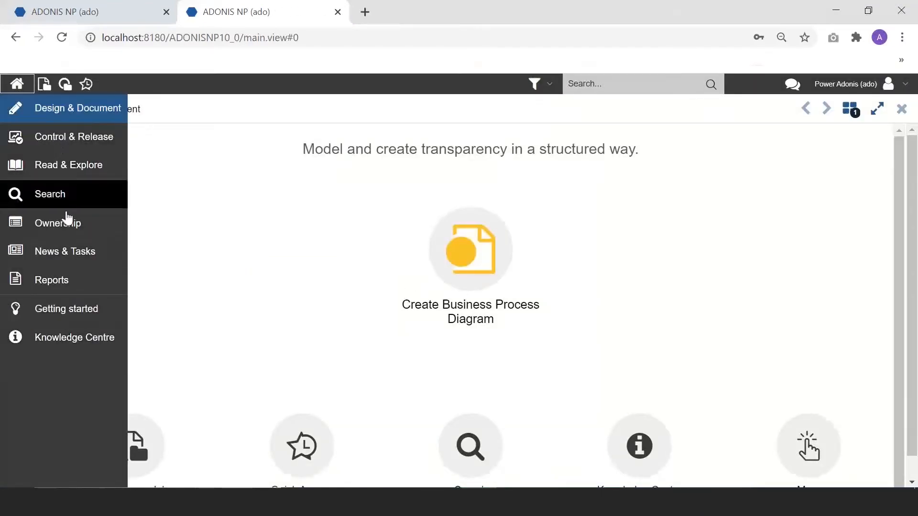
left_click(100, 10)
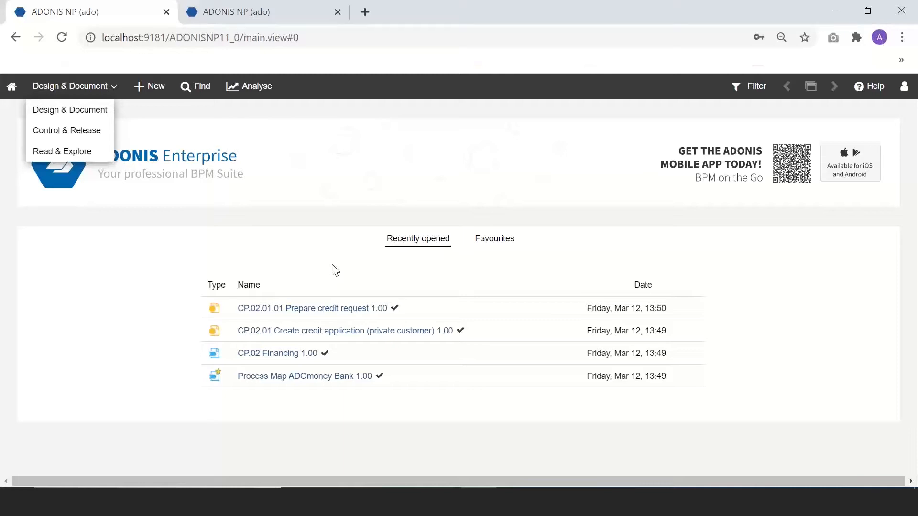
left_click(222, 10)
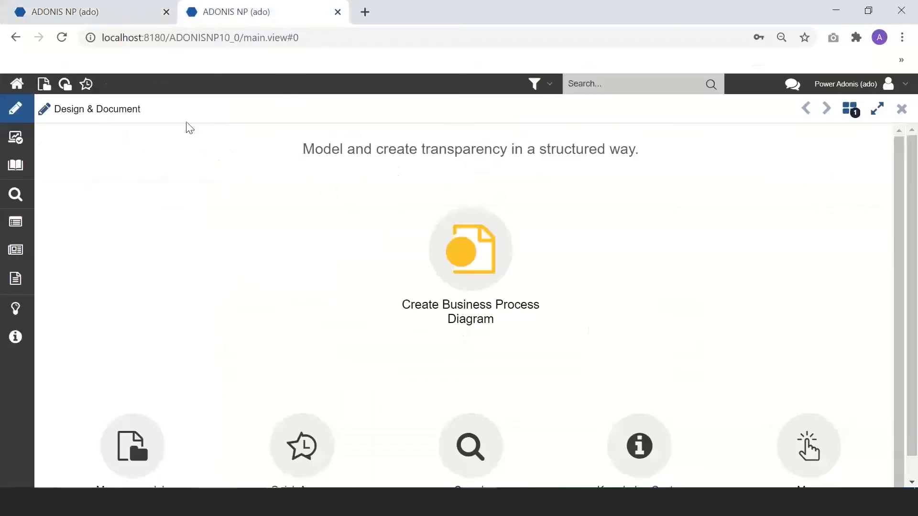
Step: Show the ADONIS Enterprise home page full screen with the work-area list closed
left_click(110, 10)
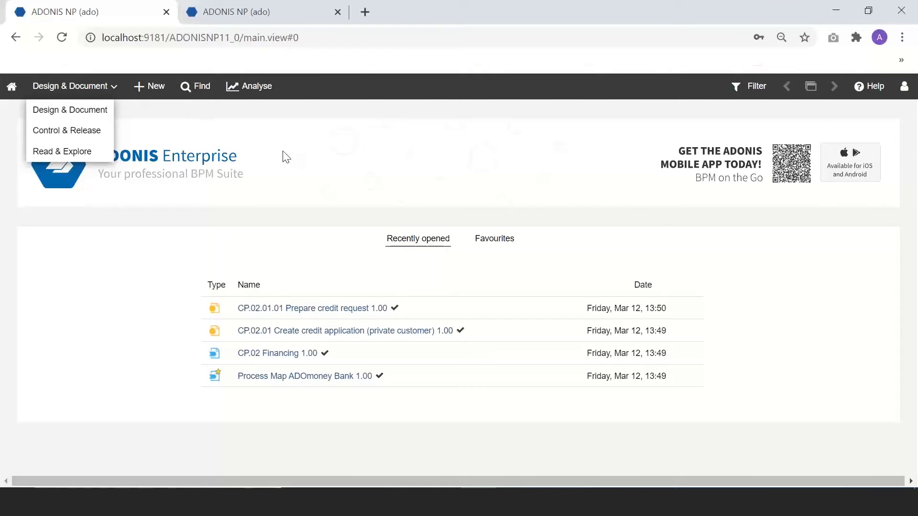
key("F11")
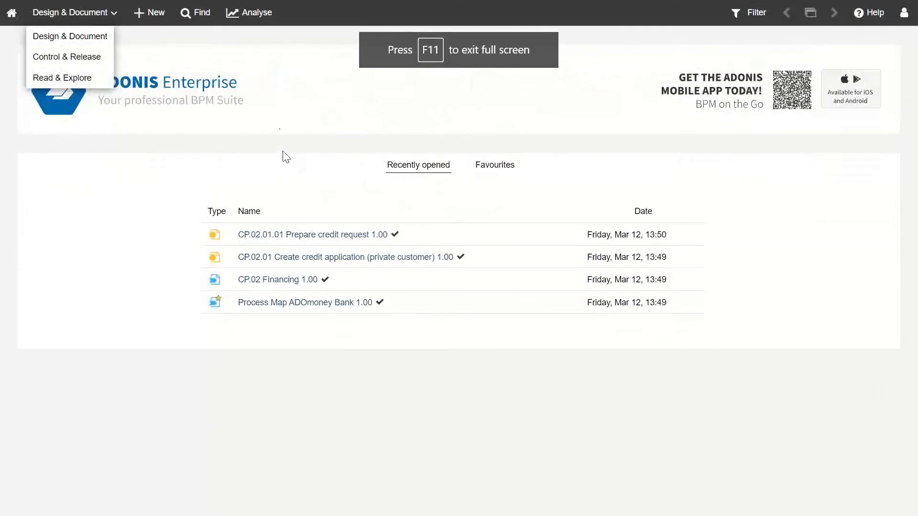
left_click(197, 88)
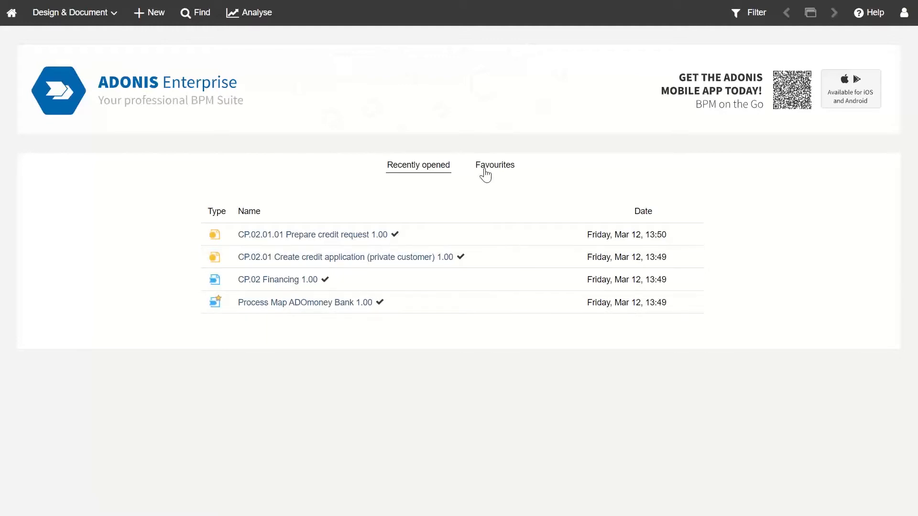
left_click(485, 173)
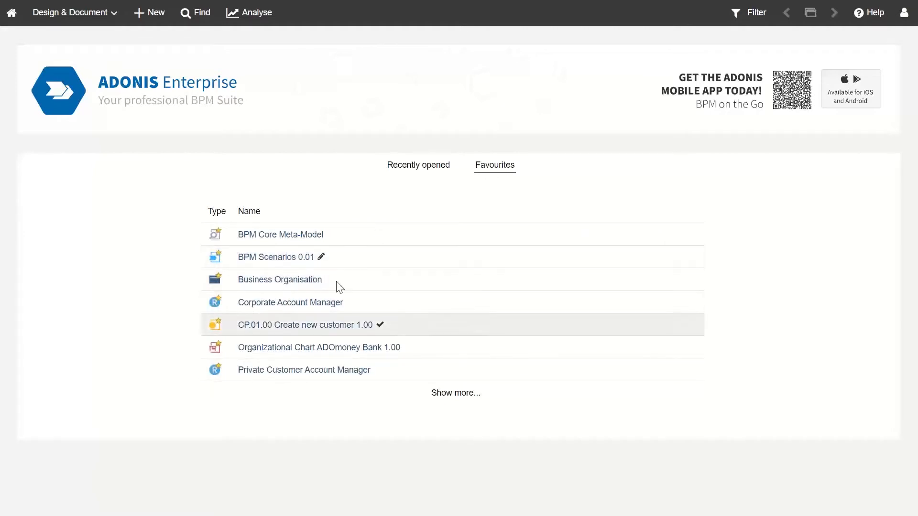
left_click(409, 168)
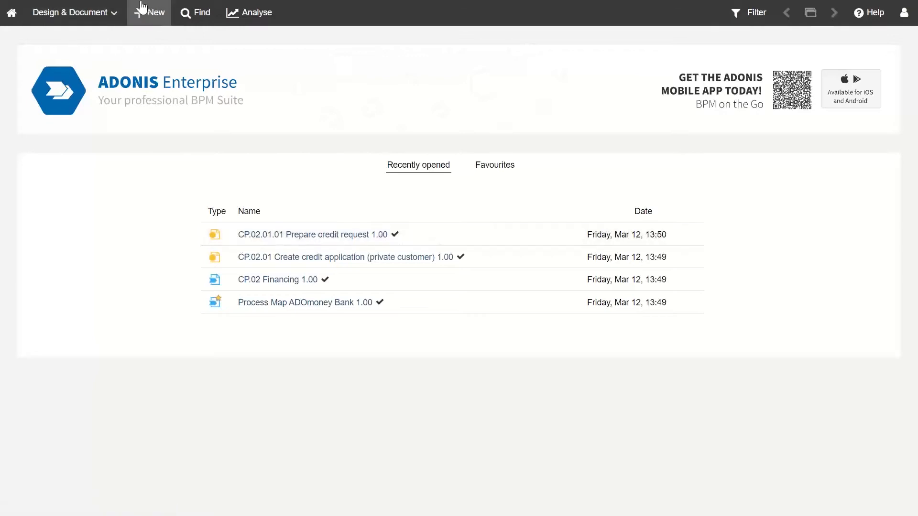
Step: Open the New catalogue in ADONIS Enterprise and browse the available model types
left_click(144, 11)
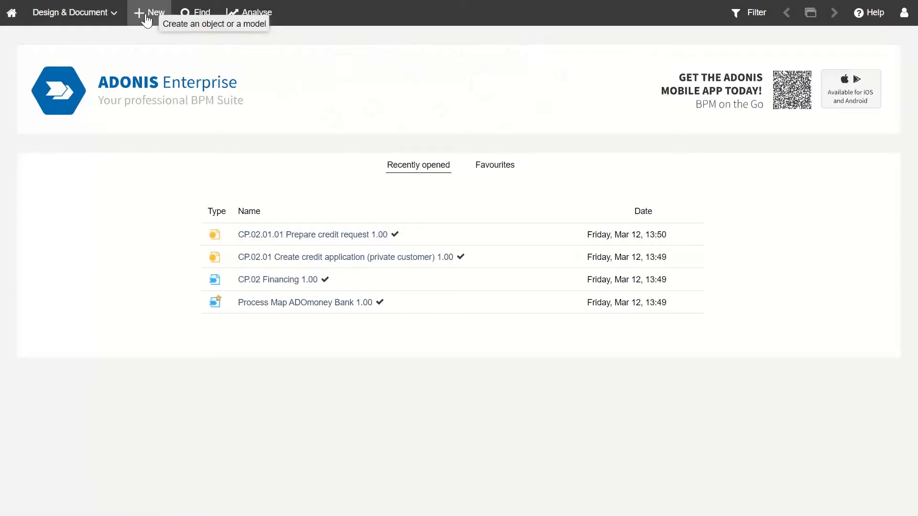
left_click(146, 21)
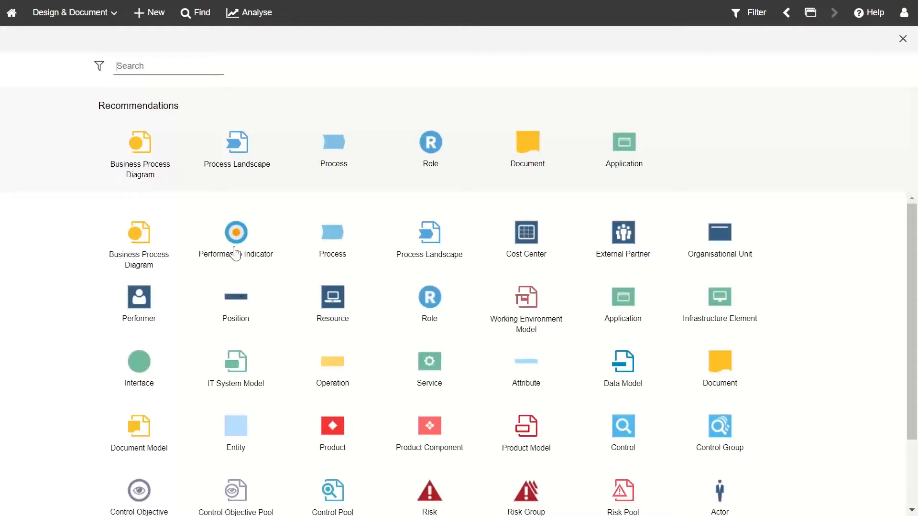
scroll(326, 342, "down", 2)
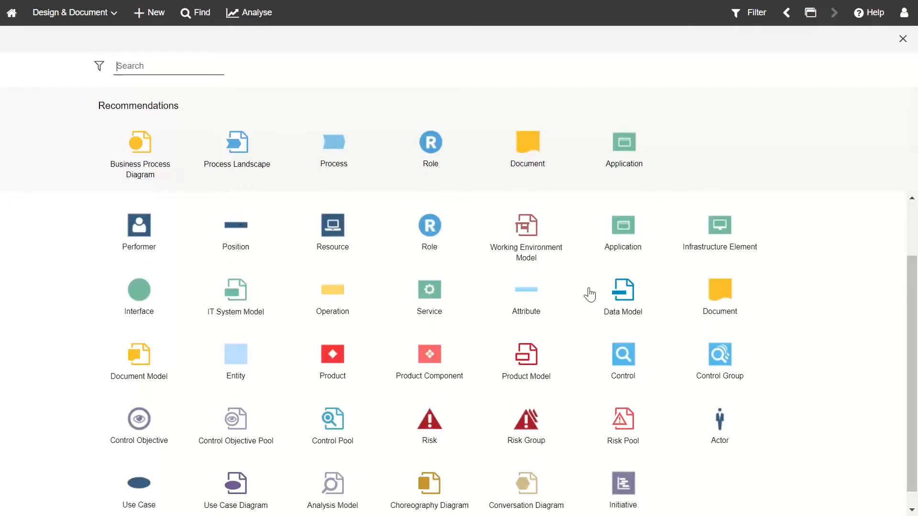
scroll(339, 305, "up", 2)
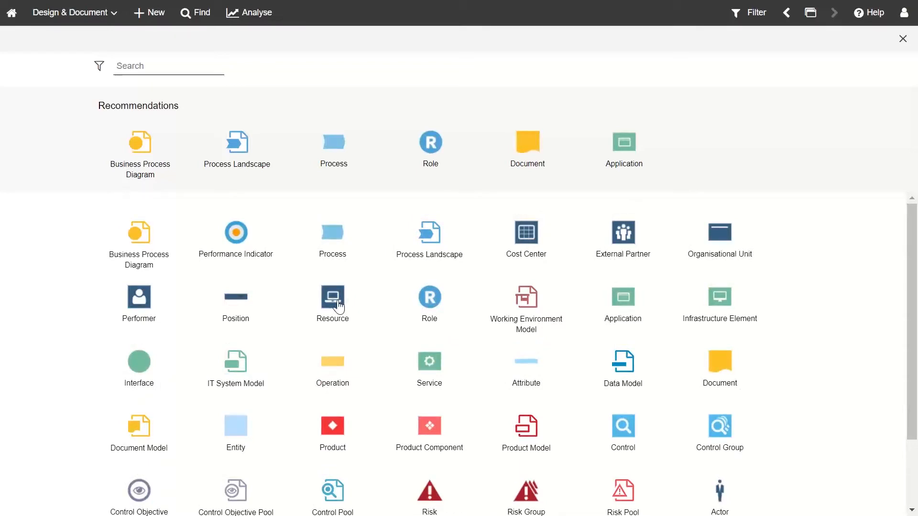
left_click(100, 68)
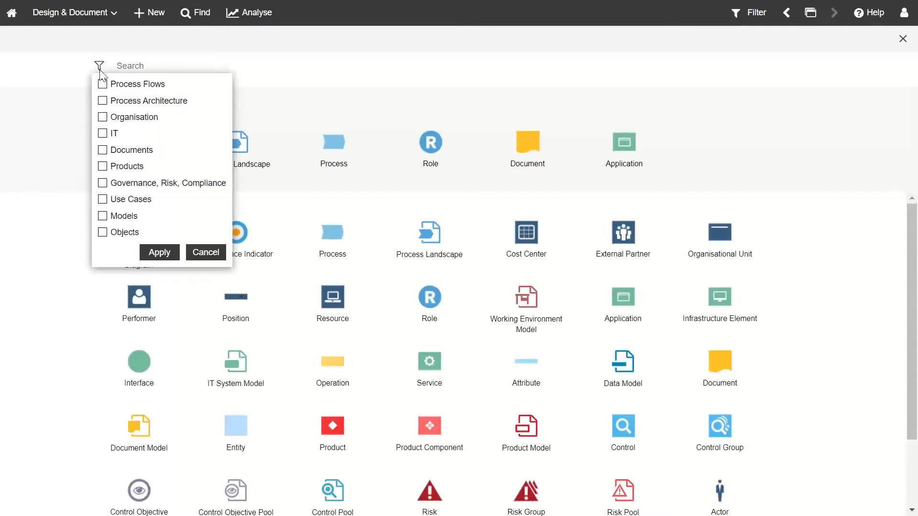
left_click(102, 135)
left_click(162, 256)
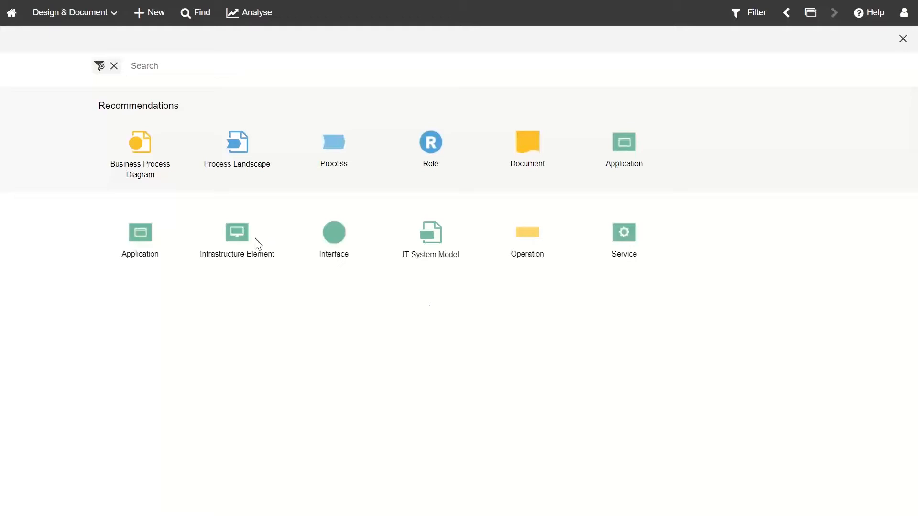
left_click(113, 66)
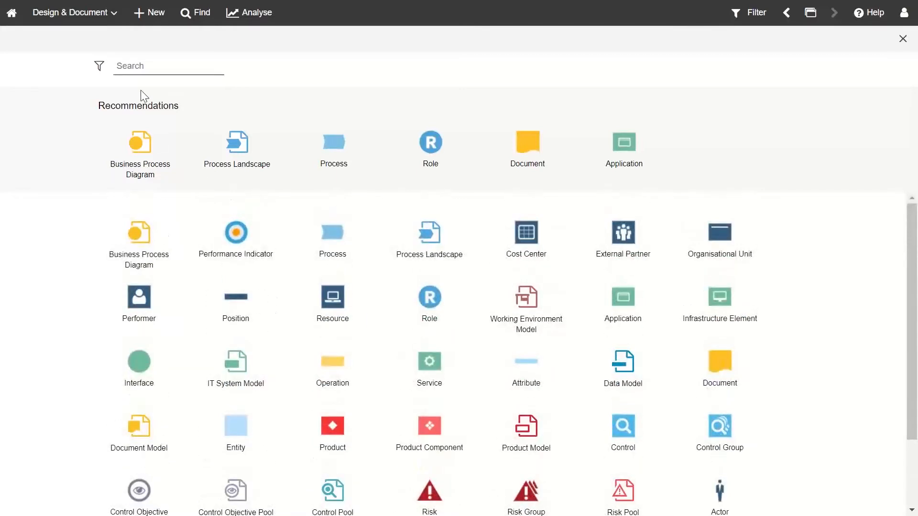
left_click(99, 65)
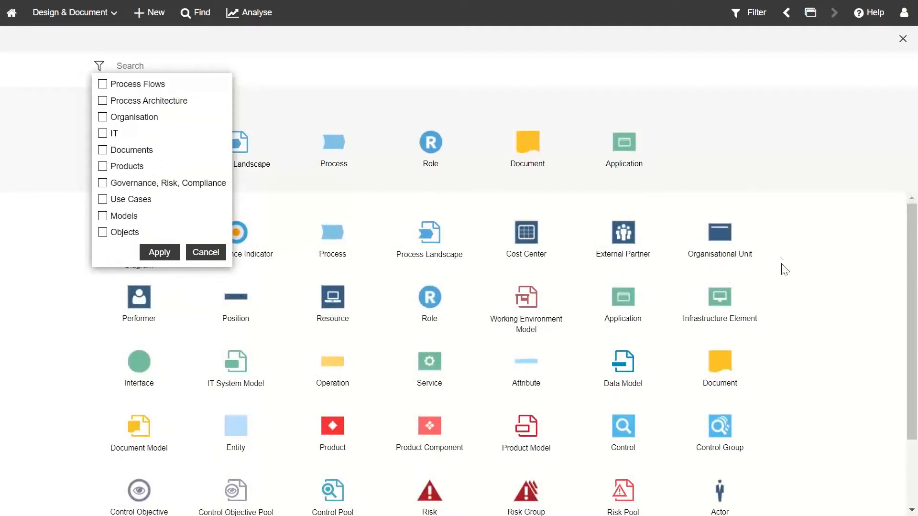
left_click(818, 286)
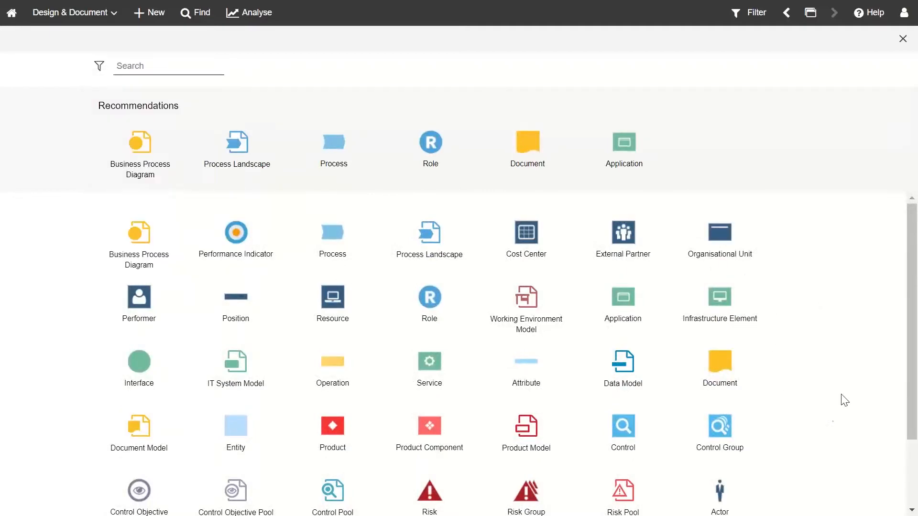
Step: Choose Business Process Diagram in the New catalogue to create Business Process Diagram-bba81be5
scroll(835, 416, "down", 2)
scroll(827, 414, "up", 2)
left_click(140, 143)
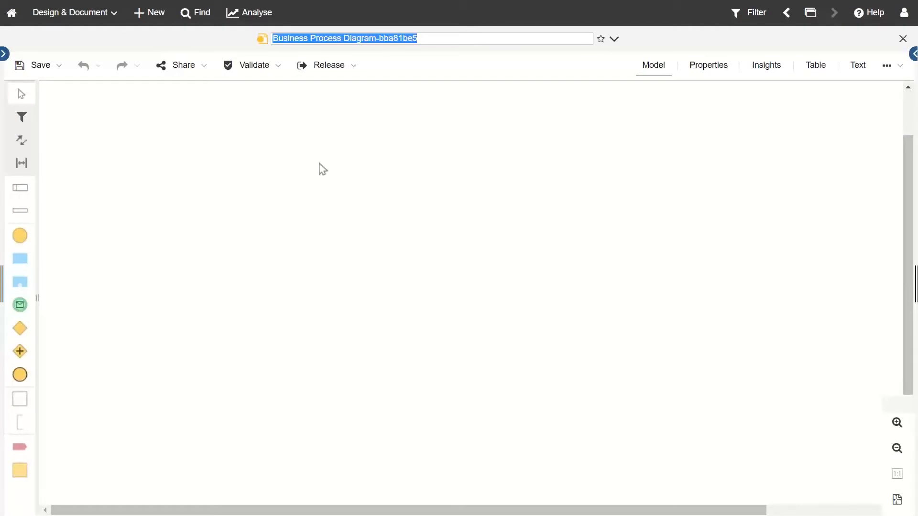
Step: Leave full screen and create a new business process diagram in the ADONIS NP tab
key("F11")
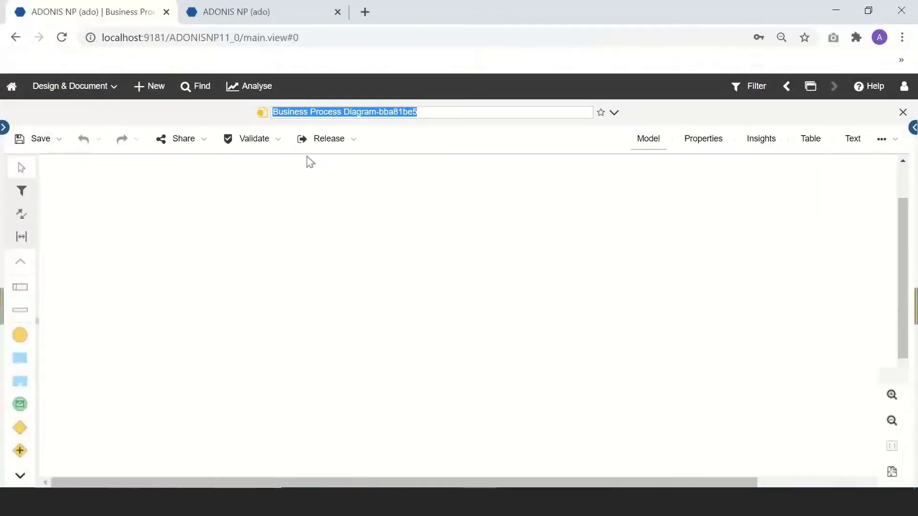
left_click(239, 19)
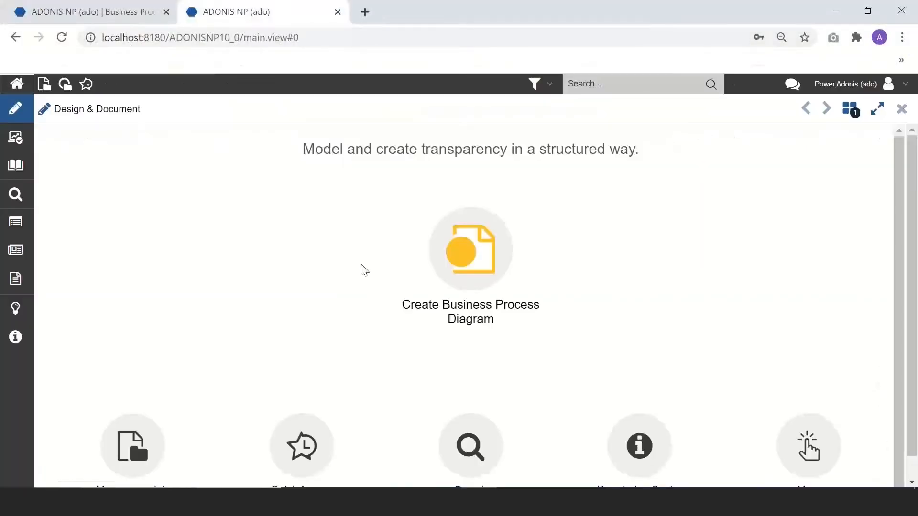
left_click(468, 263)
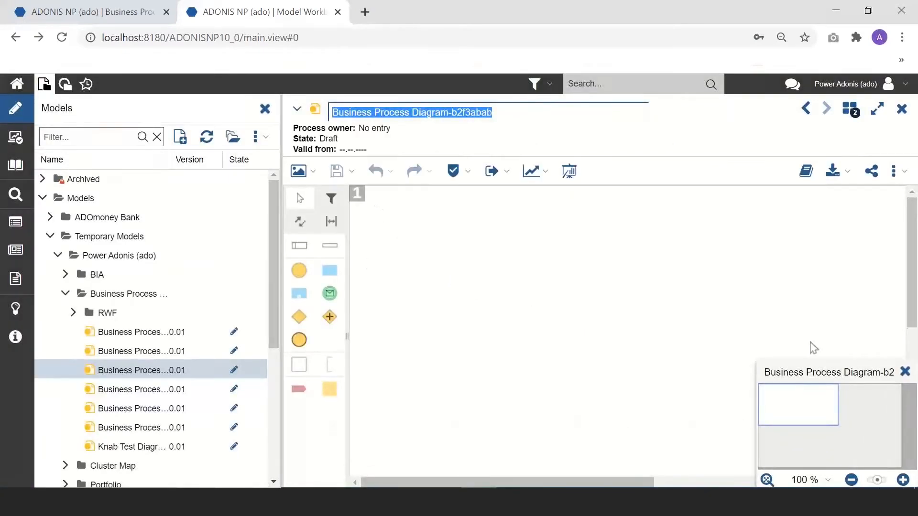
Step: Close the overview panel, narrow the model tree, and return to the bba81be5 diagram tab
left_click(905, 372)
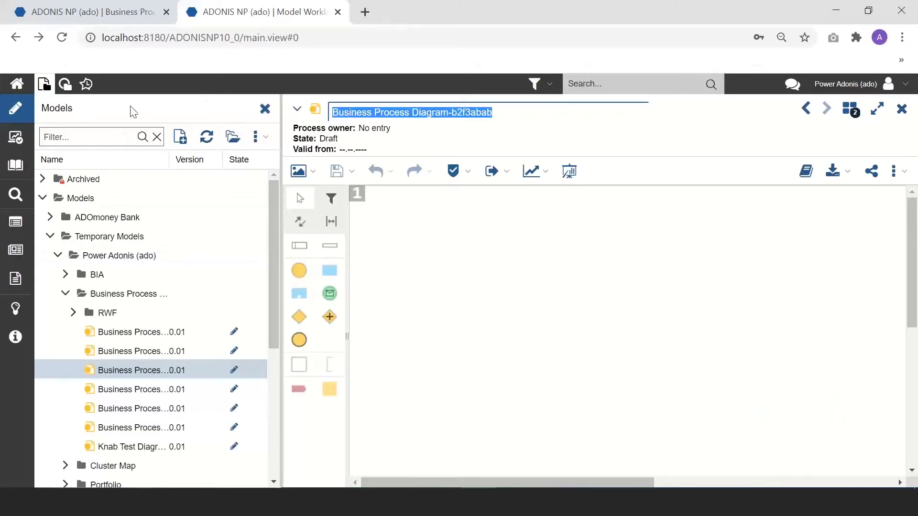
left_click_drag(282, 218, 125, 225)
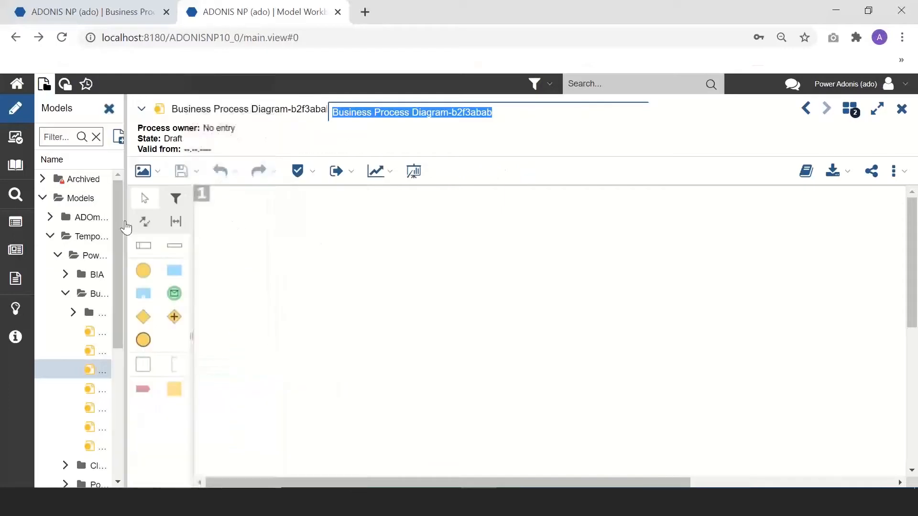
left_click_drag(419, 483, 497, 483)
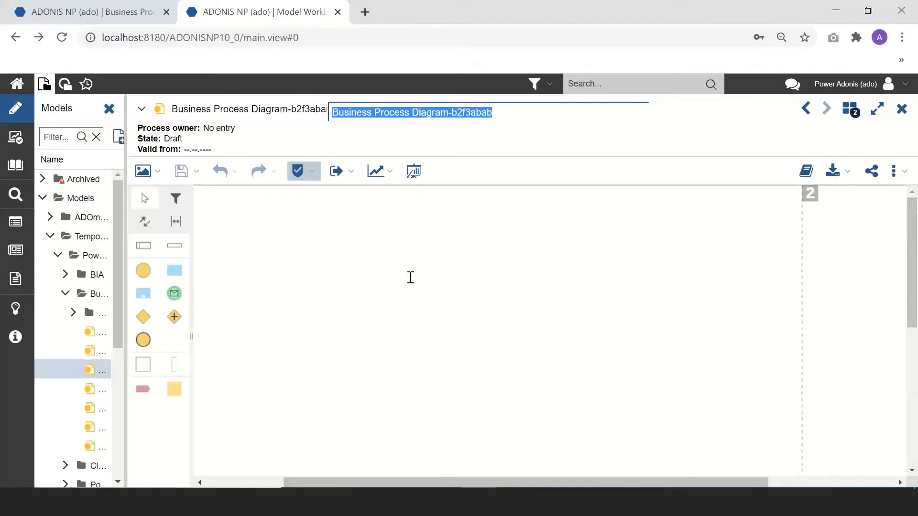
left_click(78, 11)
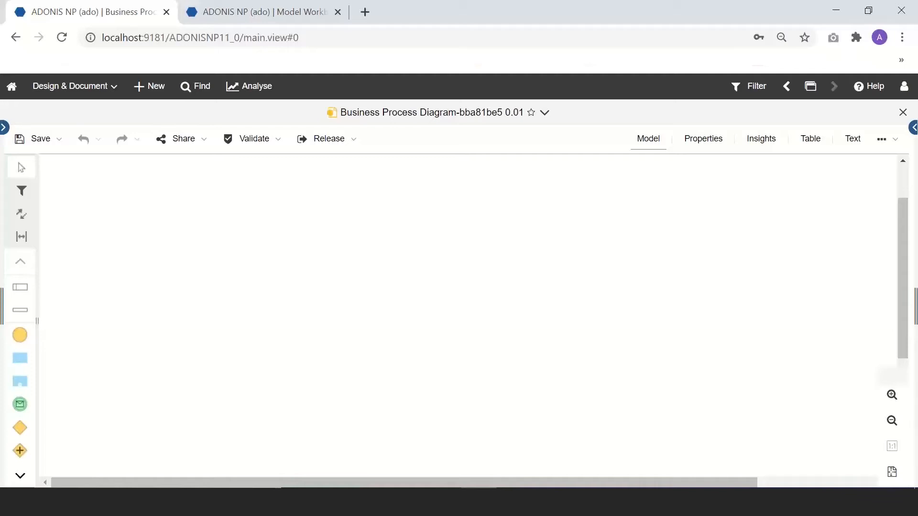
Step: In full screen, rename the diagram from 'Customer' to 'Create New customer_ado'
key("F11")
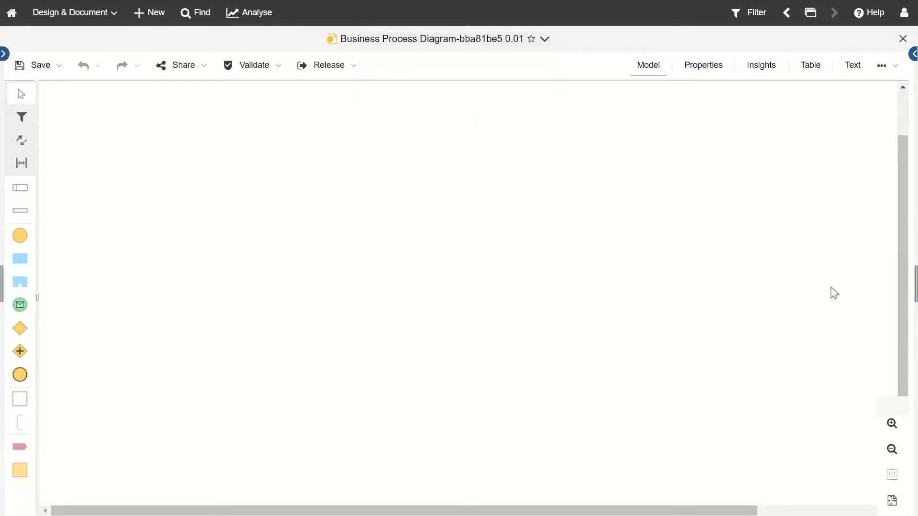
left_click(466, 38)
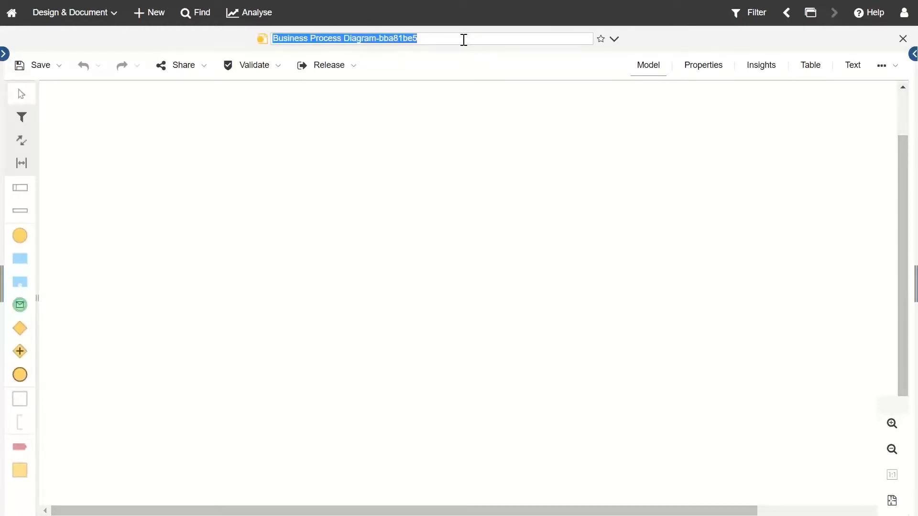
type("Customer_")
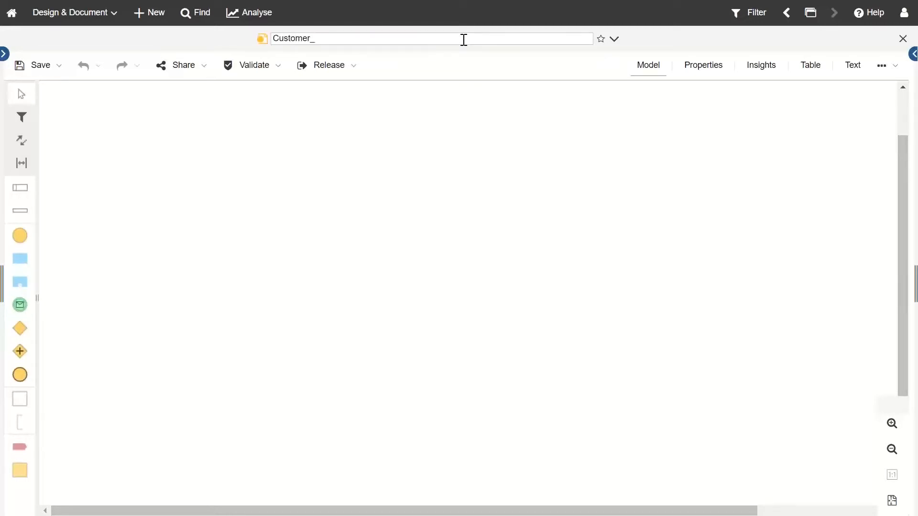
key("Return")
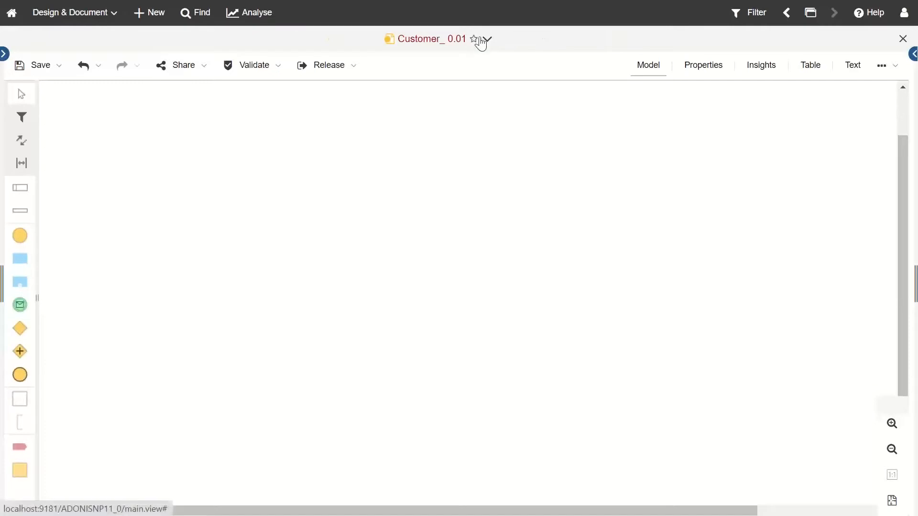
left_click(486, 39)
left_click(432, 40)
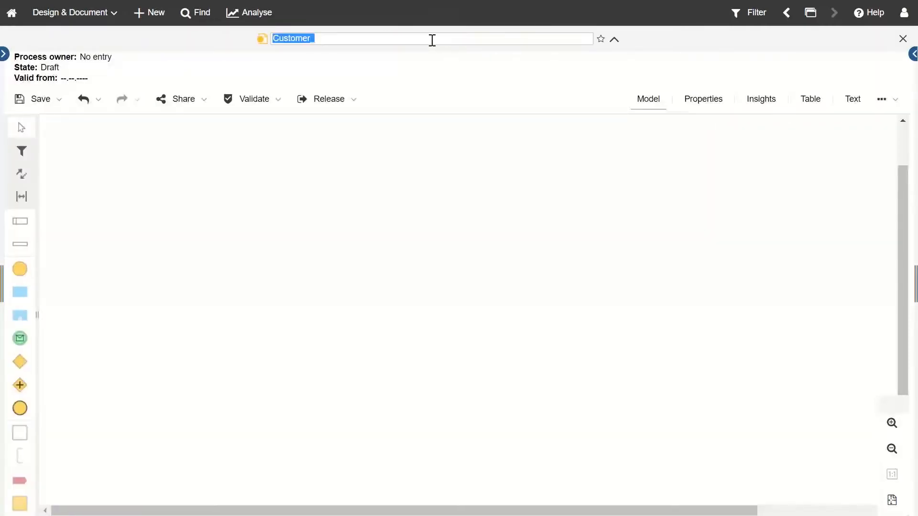
type("Create New customer_add")
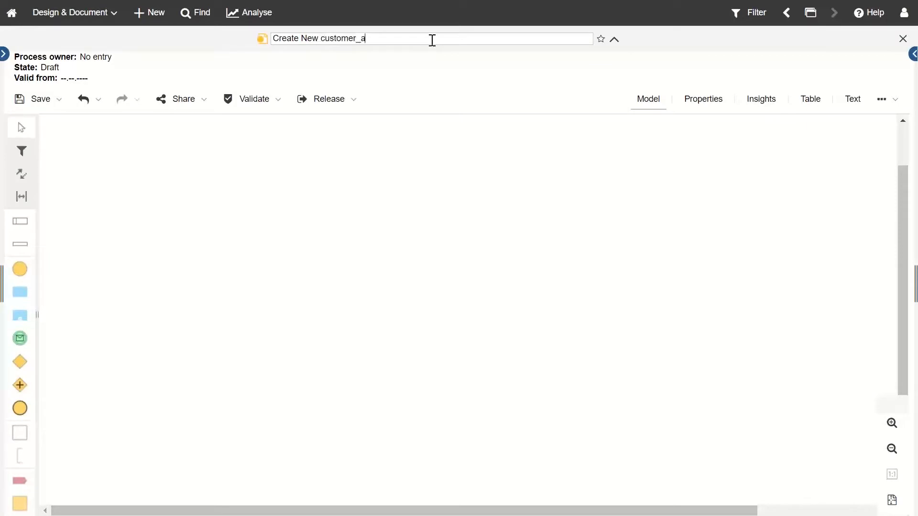
key("Return")
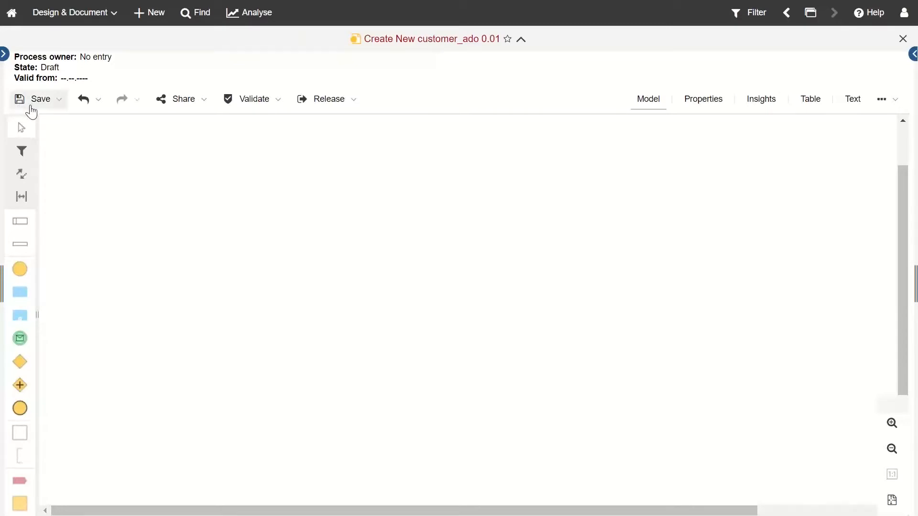
Step: Dismiss the Save dialog, then collapse the diagram's owner, state and valid-from header
left_click(34, 99)
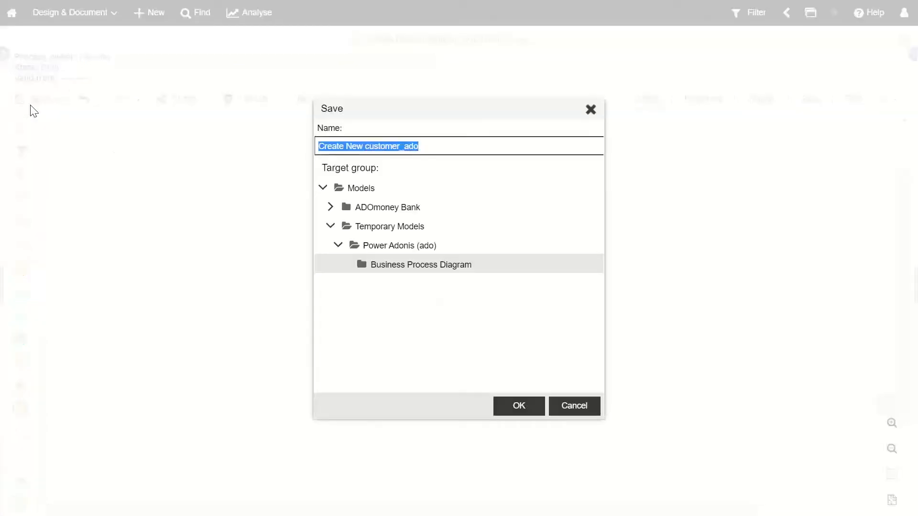
left_click(591, 113)
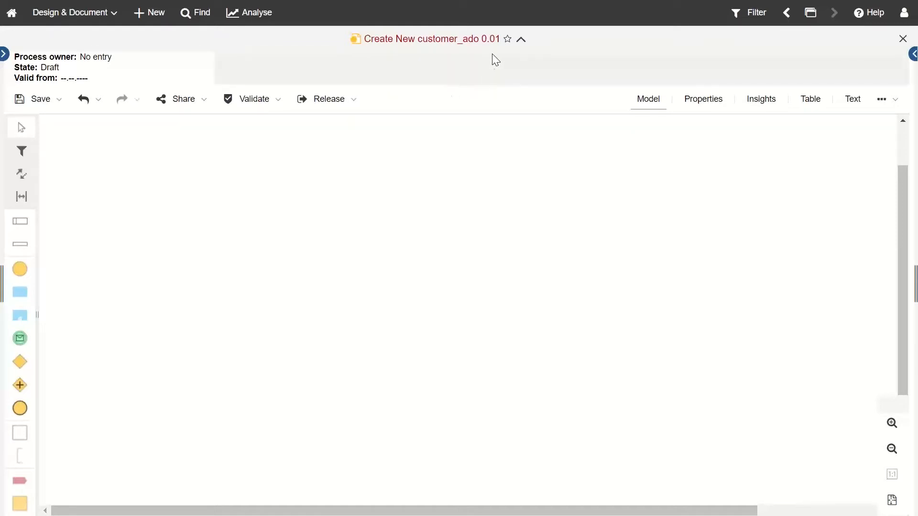
left_click(523, 42)
left_click(523, 41)
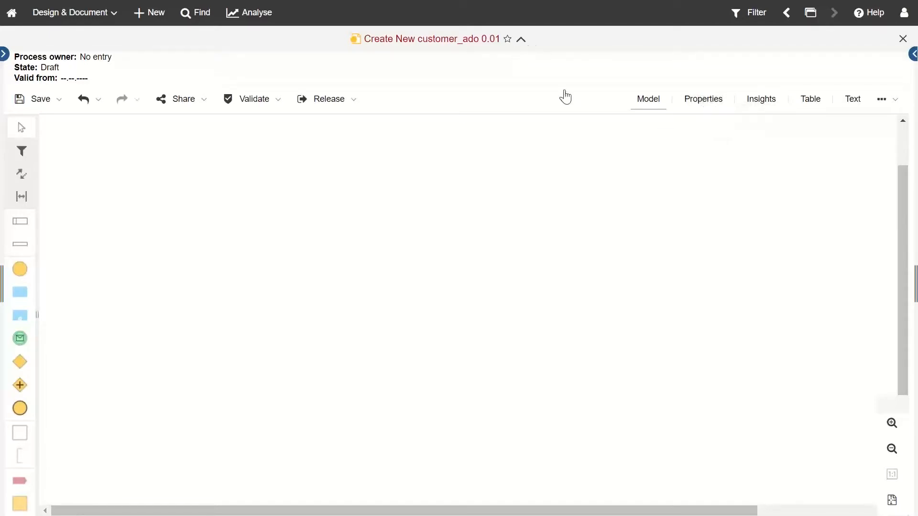
left_click(521, 40)
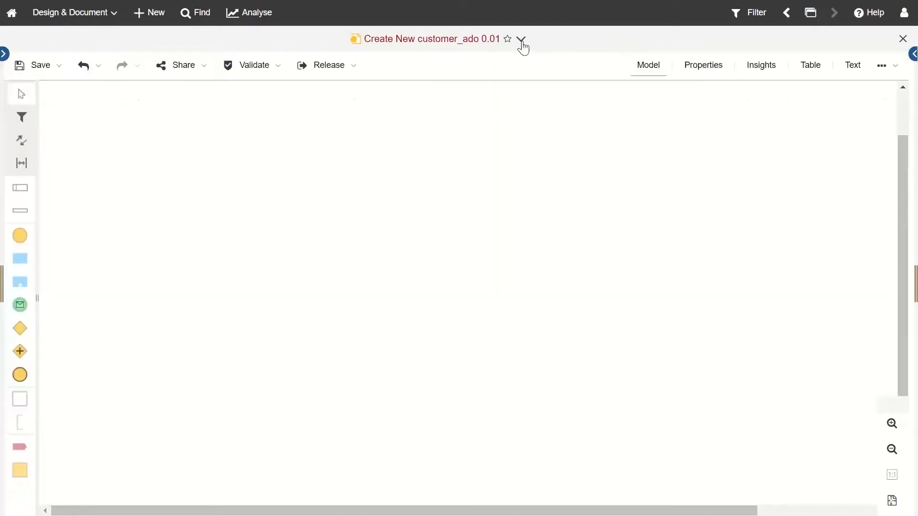
left_click(521, 41)
left_click(521, 41)
left_click(520, 41)
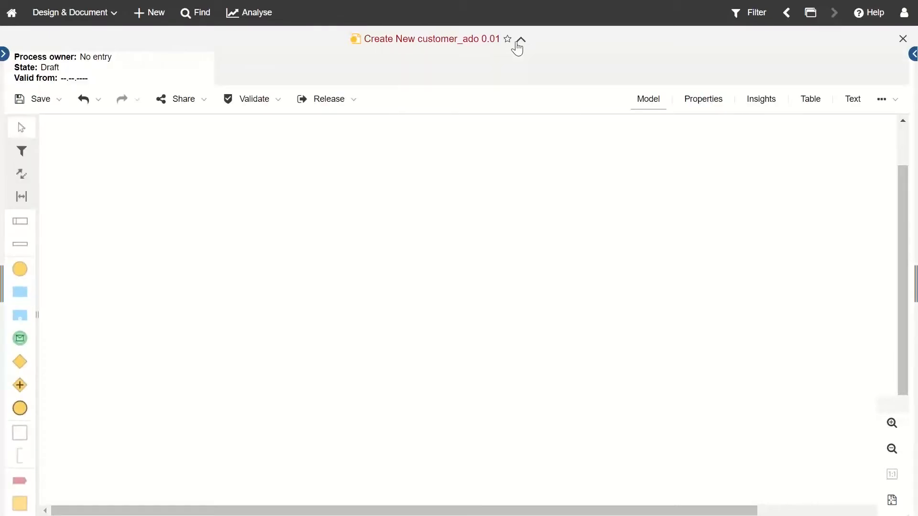
left_click(522, 41)
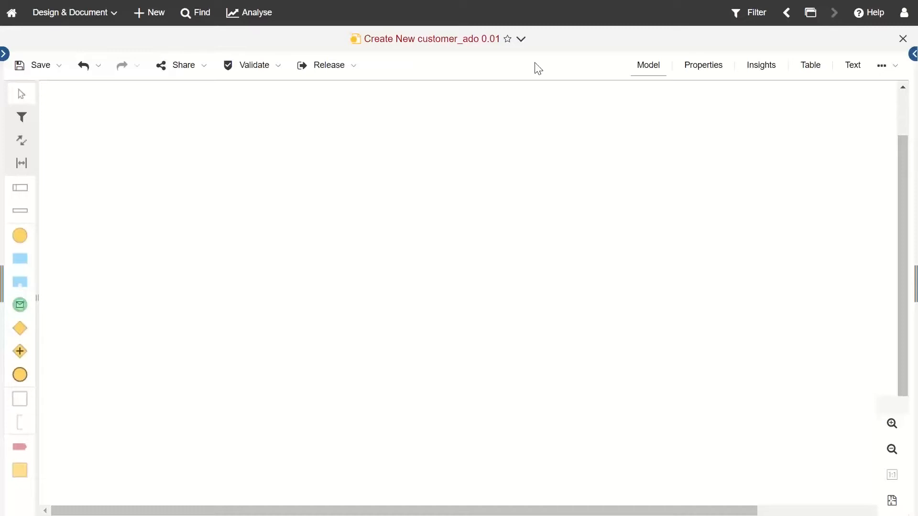
left_click(38, 73)
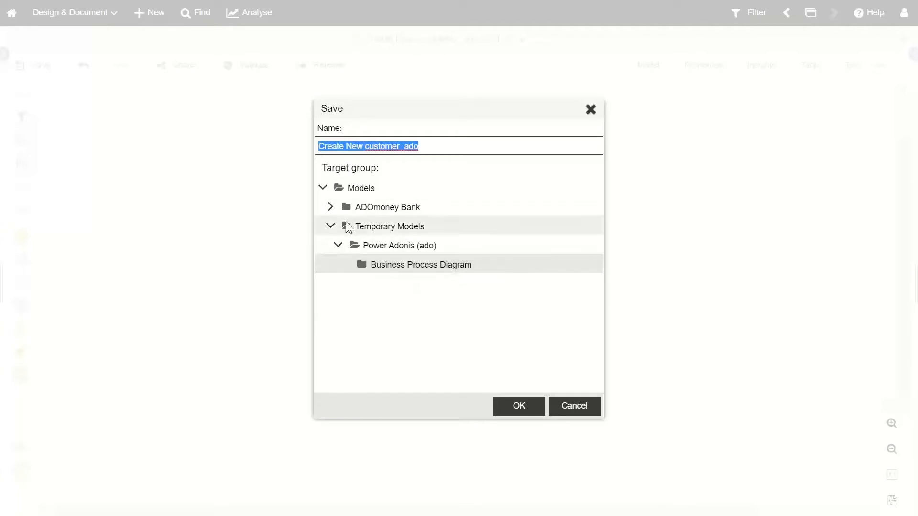
left_click(330, 207)
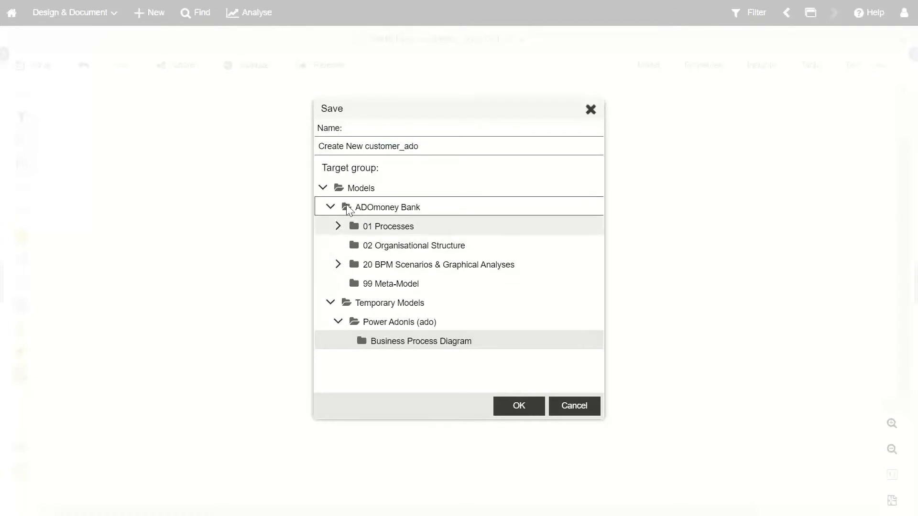
left_click(338, 226)
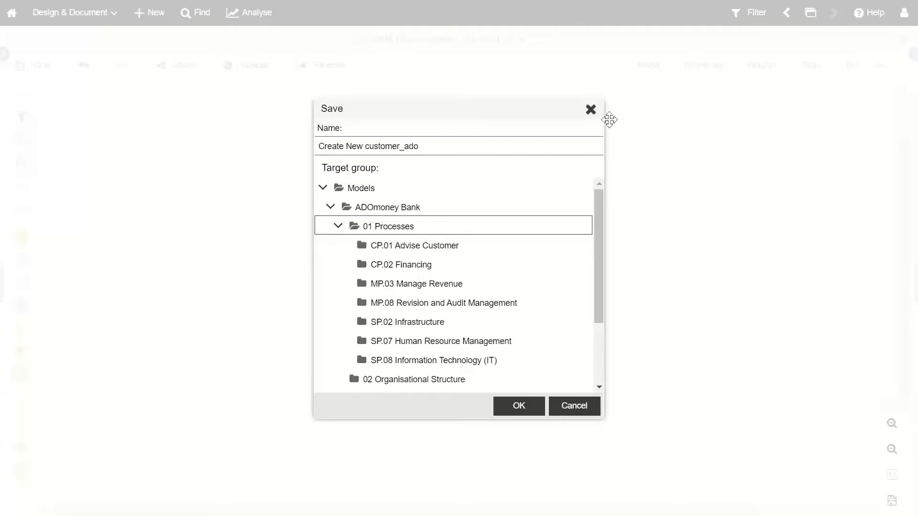
left_click(590, 110)
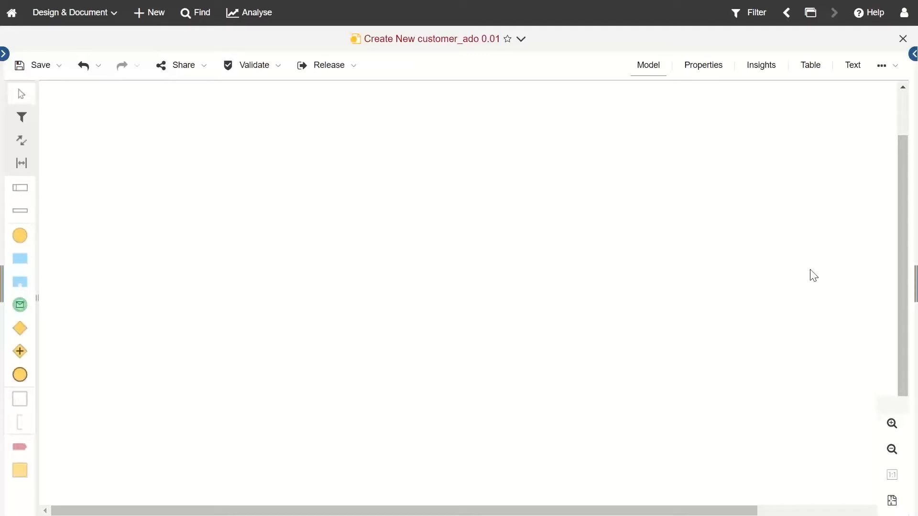
Step: Place a Pool on the canvas, preview BPMN (Complete) shapes, then return to BPMN (Basic)
left_click(20, 195)
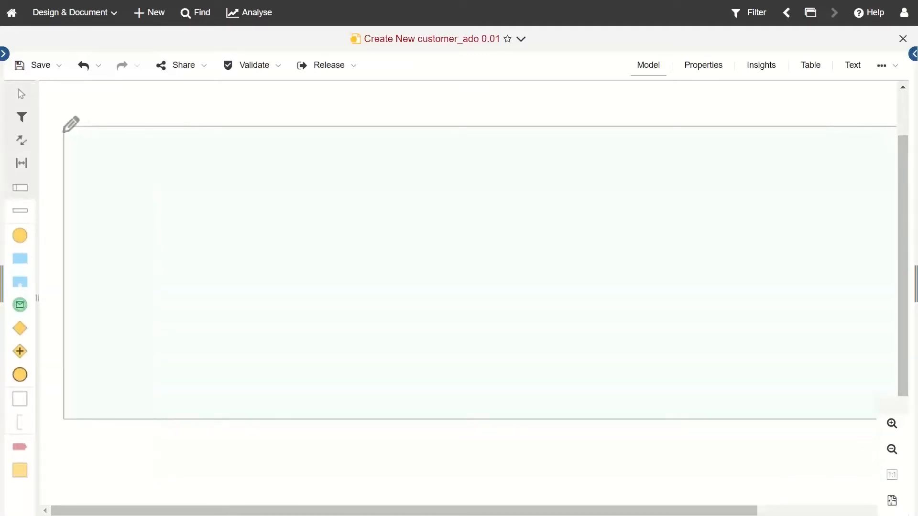
left_click(62, 130)
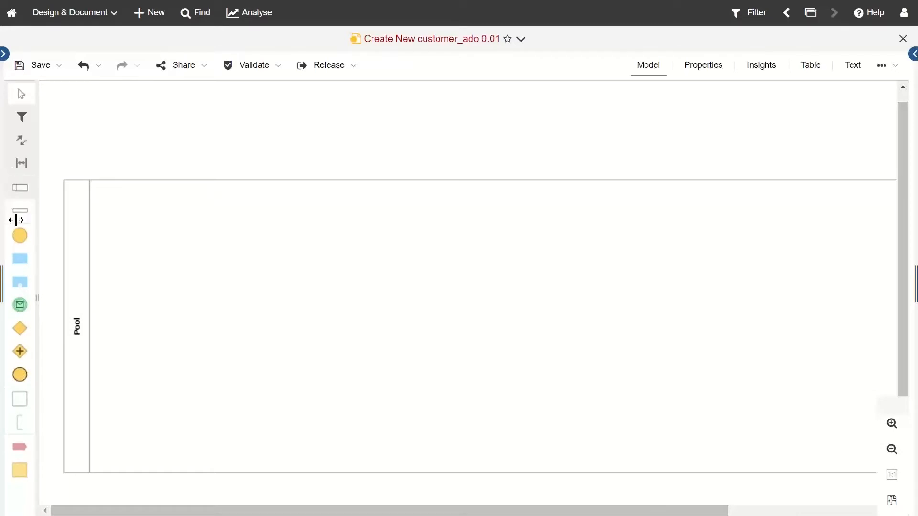
left_click(29, 128)
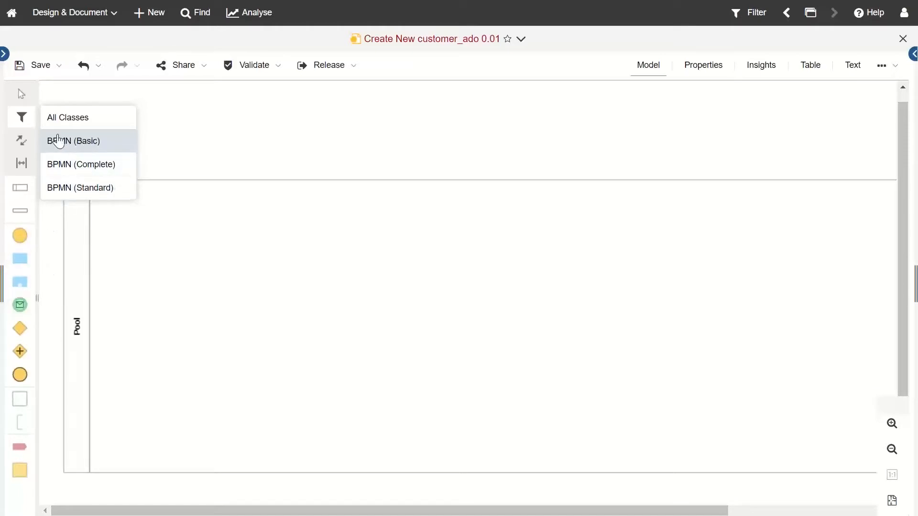
left_click(92, 175)
scroll(22, 310, "down", 2)
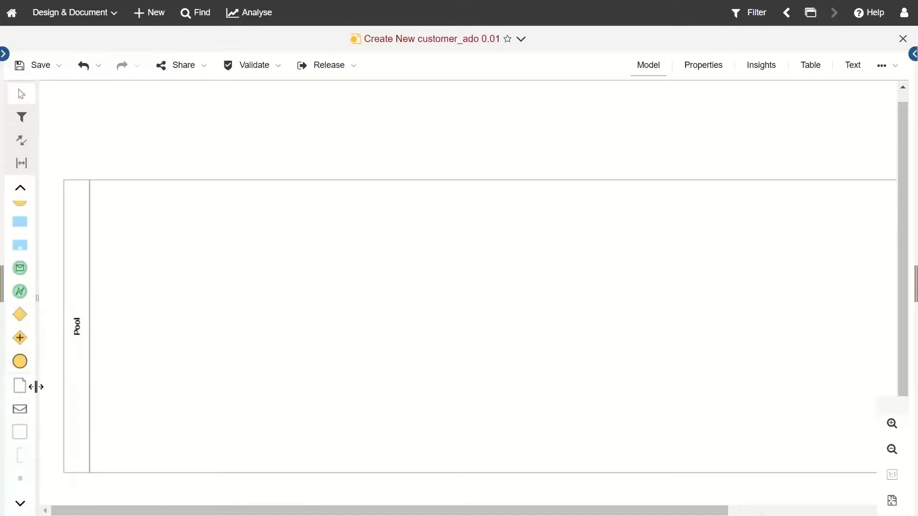
left_click(22, 120)
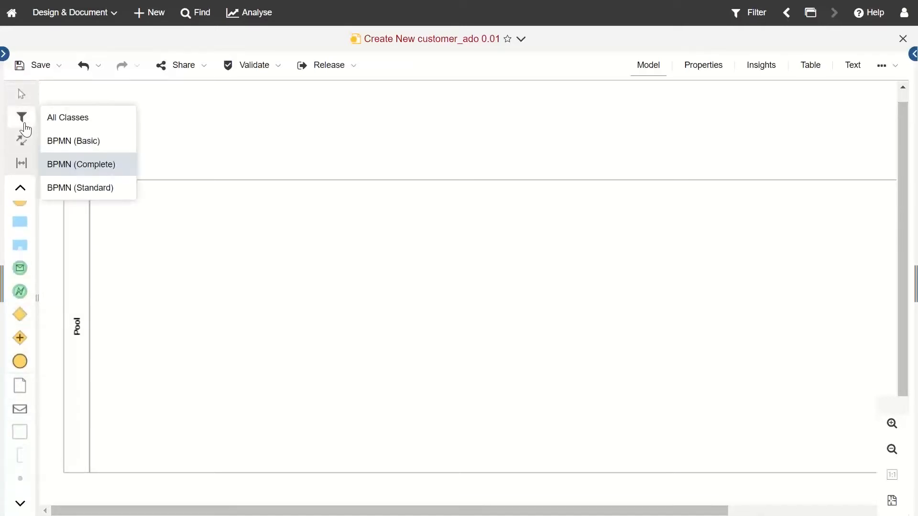
left_click(77, 145)
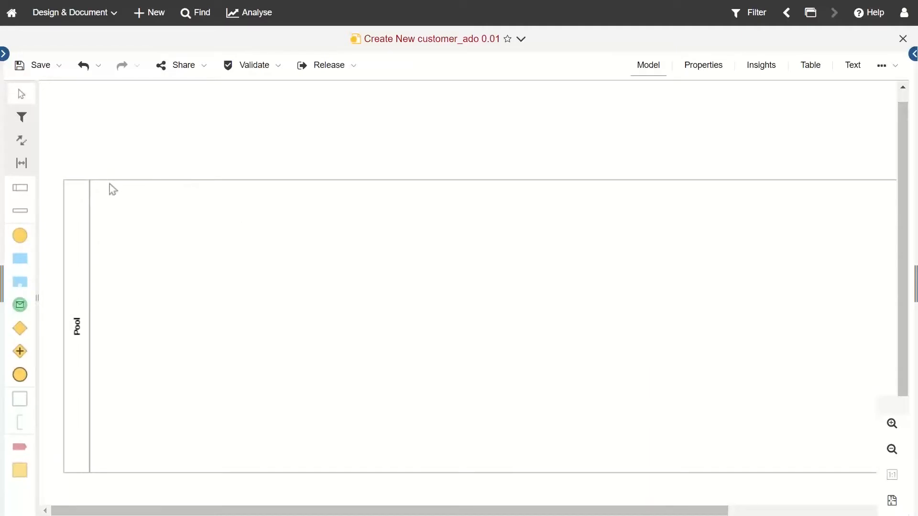
Step: Move the pool higher and divide it into two stacked lanes
left_click_drag(78, 327, 81, 273)
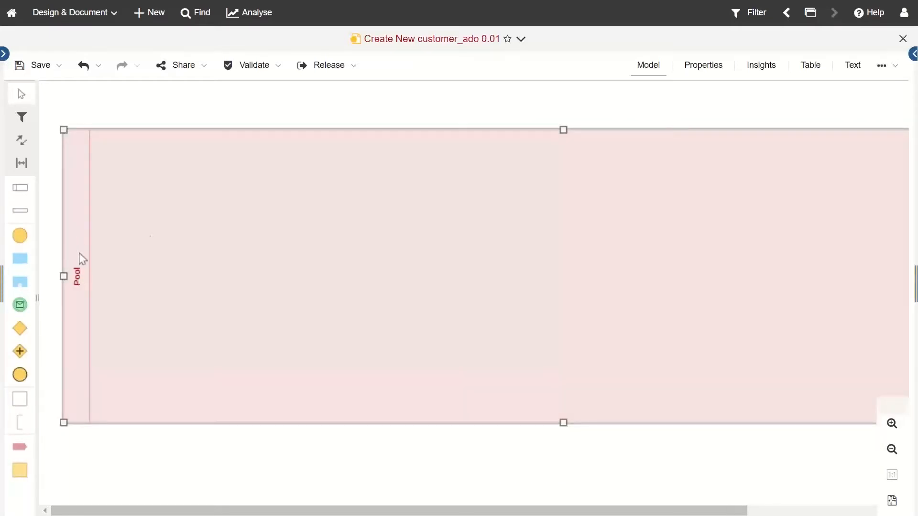
left_click(175, 109)
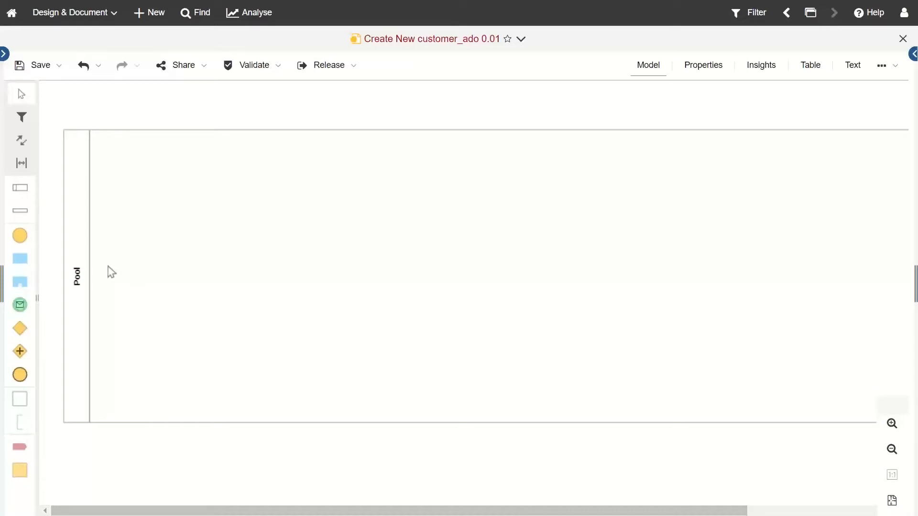
left_click(20, 210)
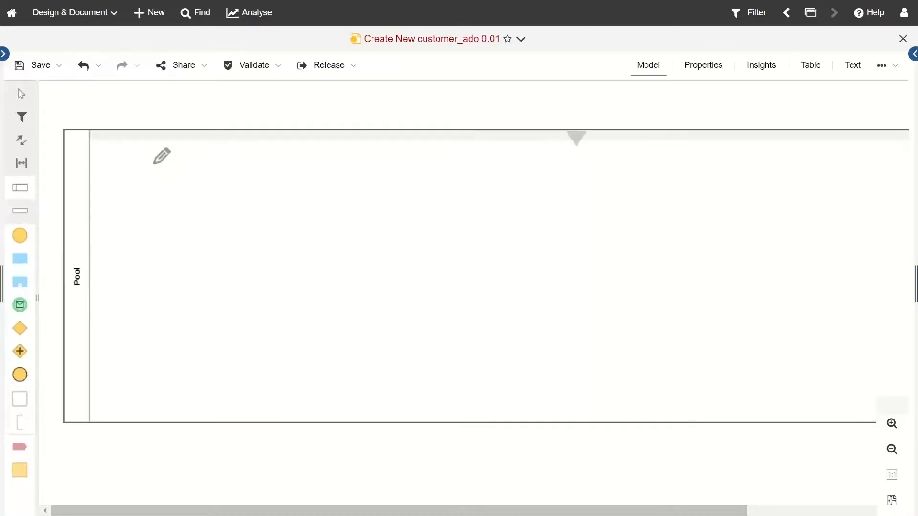
left_click(170, 248)
left_click(171, 330)
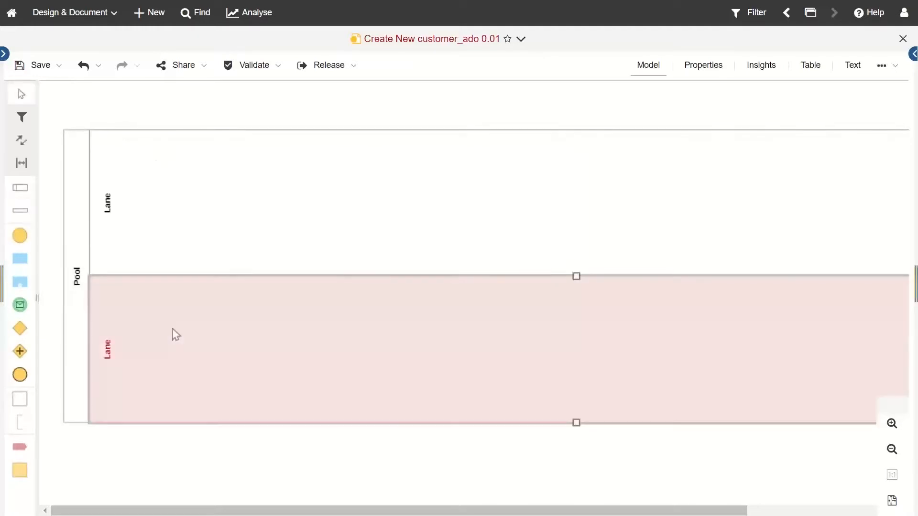
left_click(158, 127)
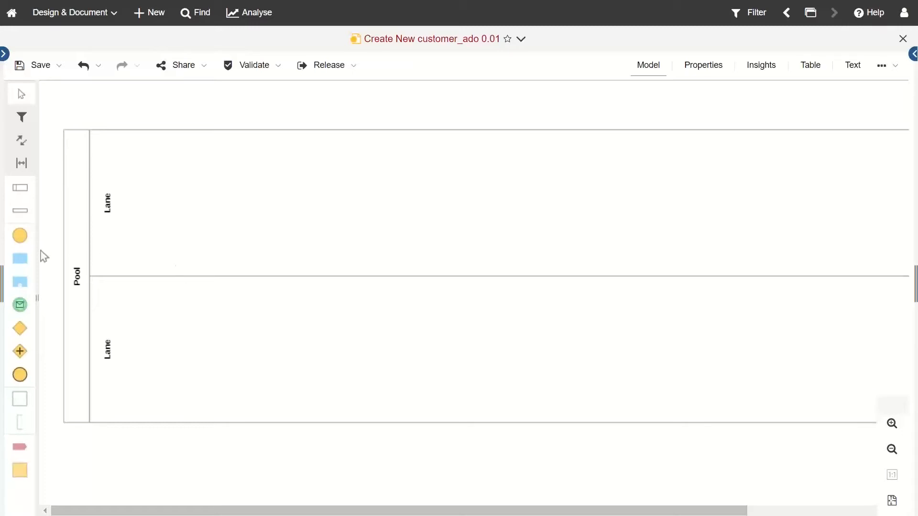
Step: Place a Start Event in the upper lane, followed by two Tasks and an Exclusive Gateway
left_click(20, 236)
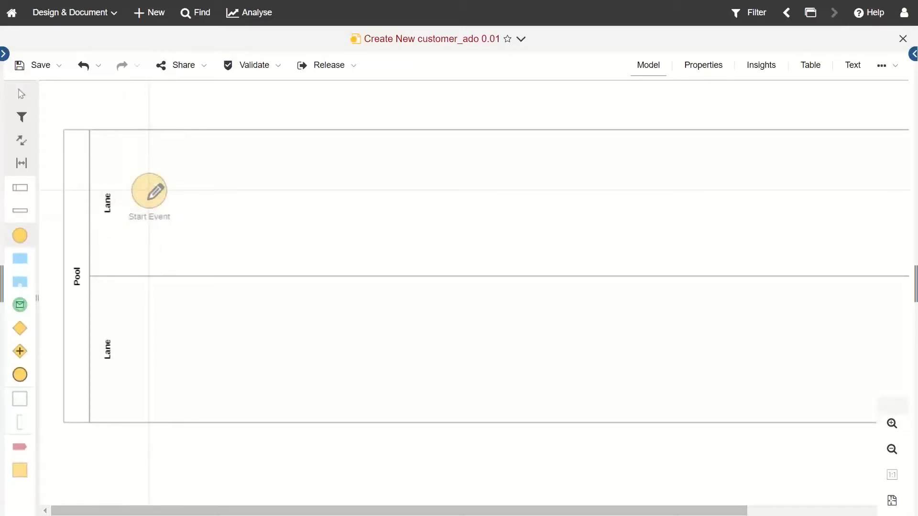
left_click(149, 203)
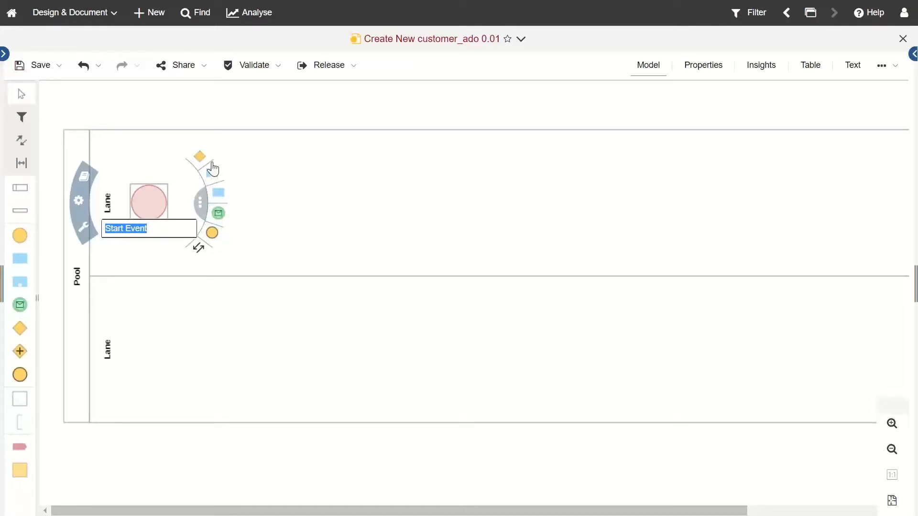
left_click(219, 194)
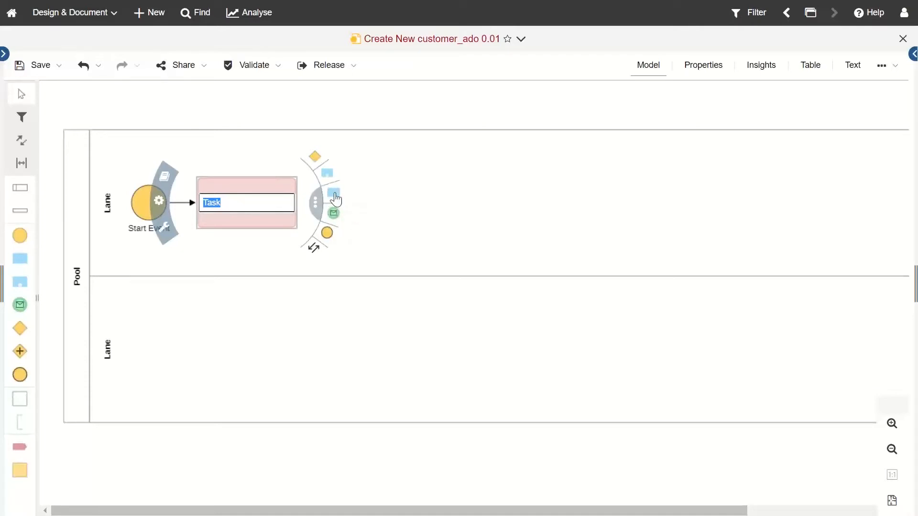
left_click(333, 192)
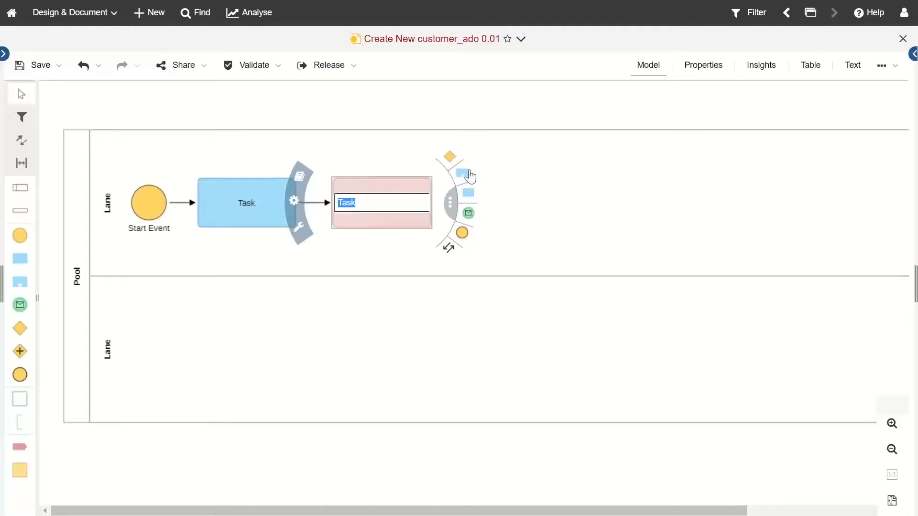
left_click(450, 157)
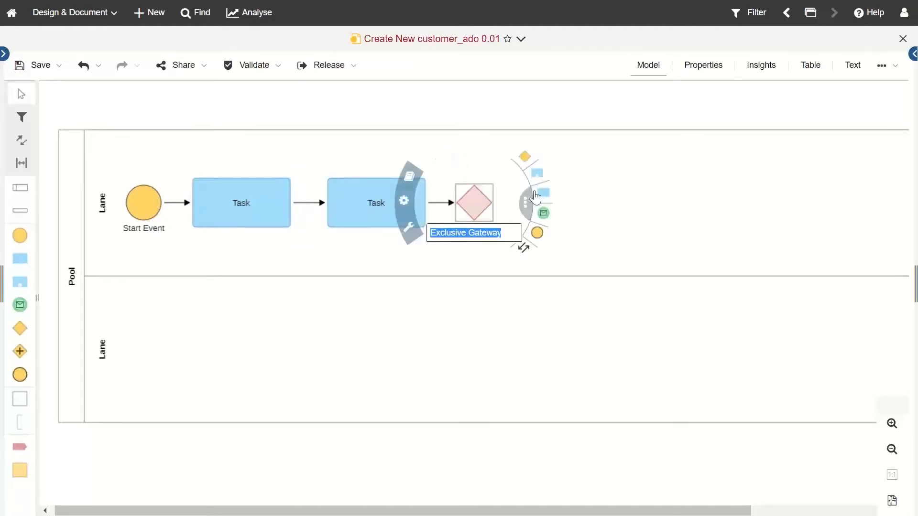
Step: Add a lower-lane branch Task, a final Task and End Event, and connect the branch back
left_click_drag(543, 193, 482, 323)
left_click(486, 212)
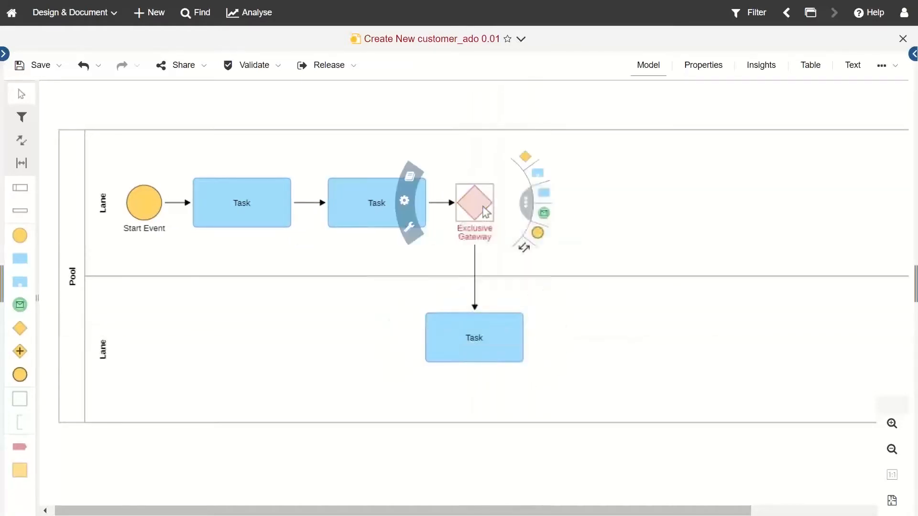
left_click(544, 200)
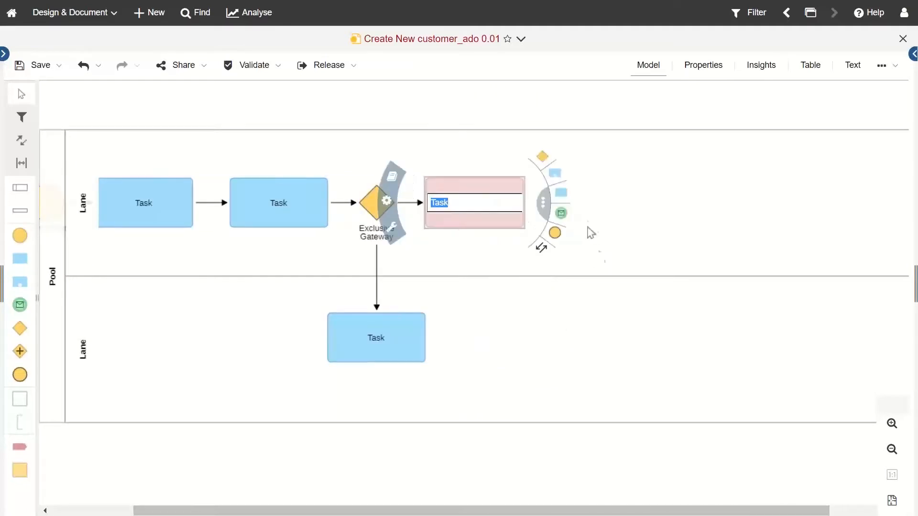
left_click(554, 233)
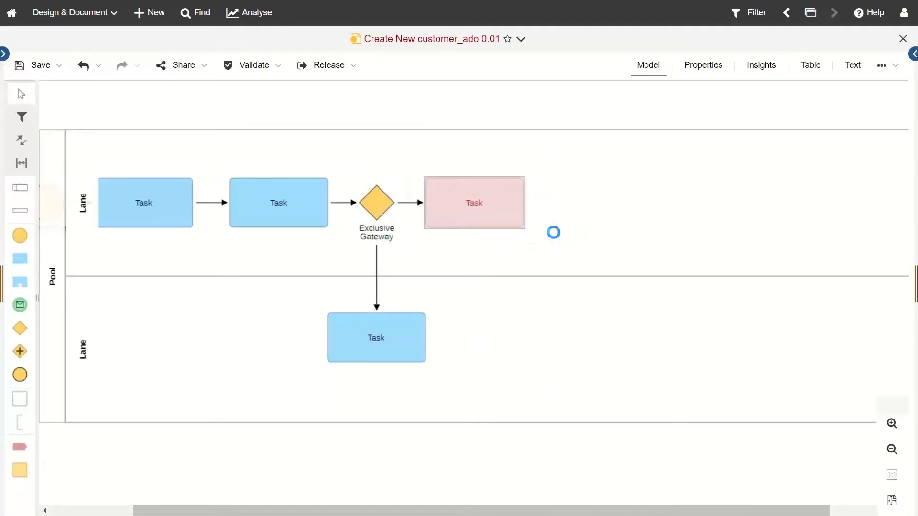
left_click(21, 143)
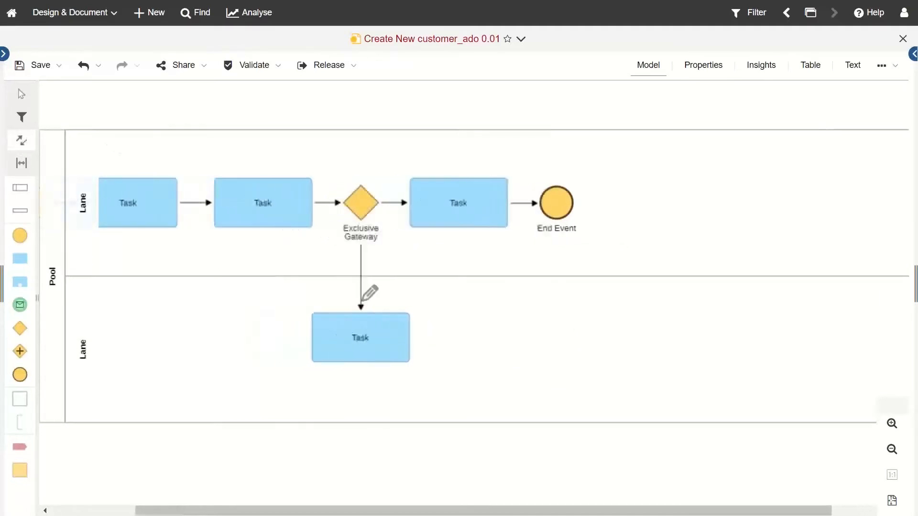
left_click_drag(424, 332, 488, 215)
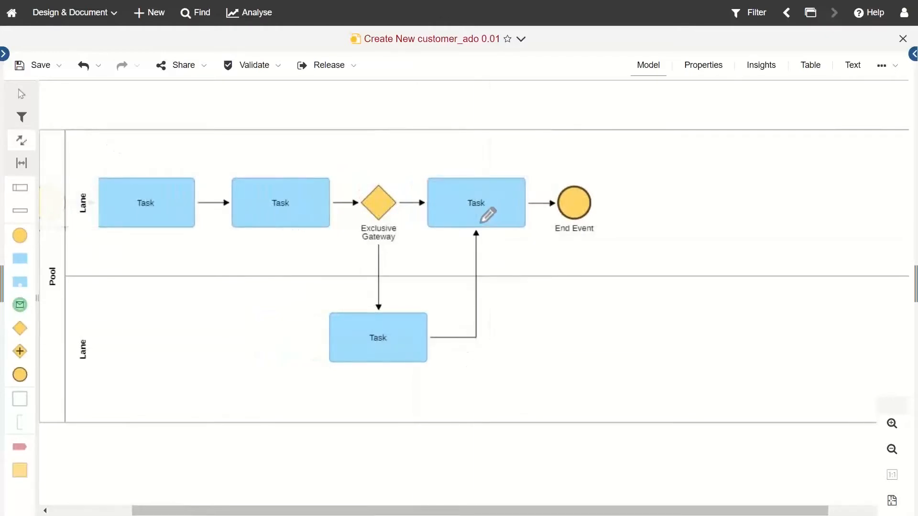
right_click(488, 224)
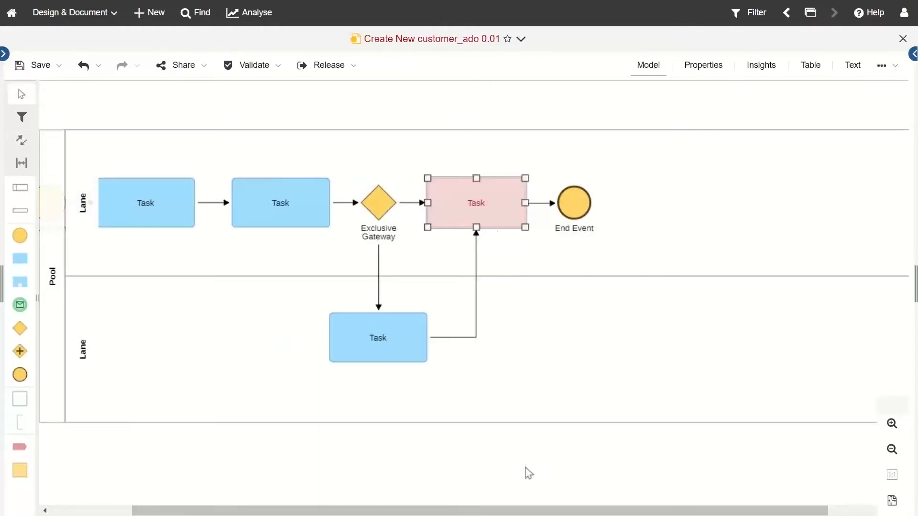
Step: Zoom out to see the whole diagram and open the first Task's name for inline editing
scroll(468, 402, "down", 1)
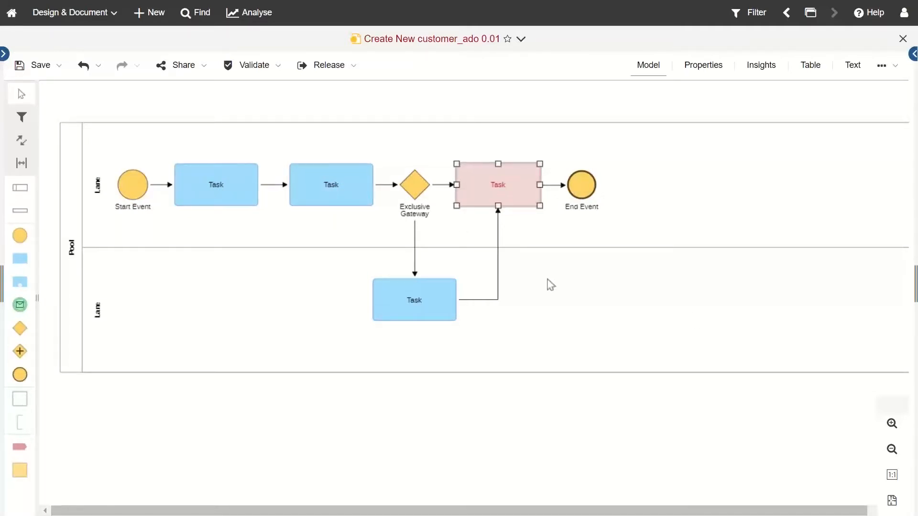
left_click(218, 187)
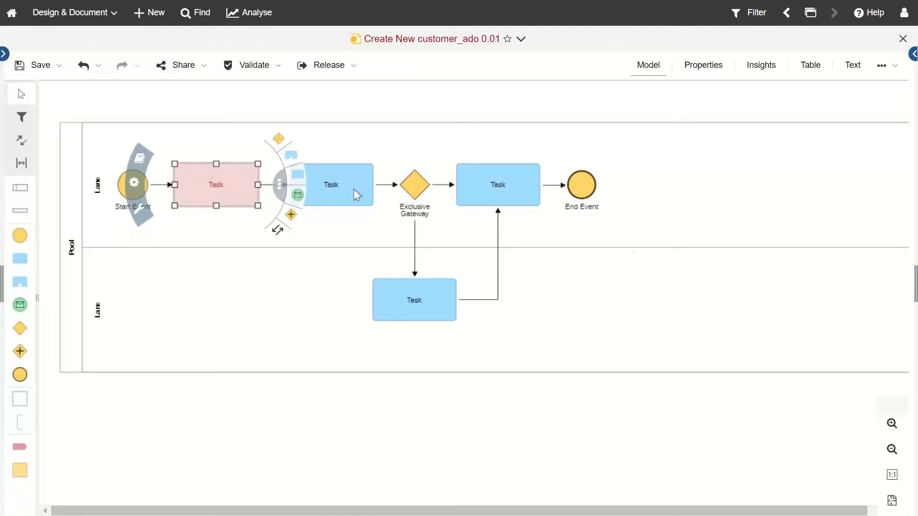
left_click_drag(629, 511, 709, 512)
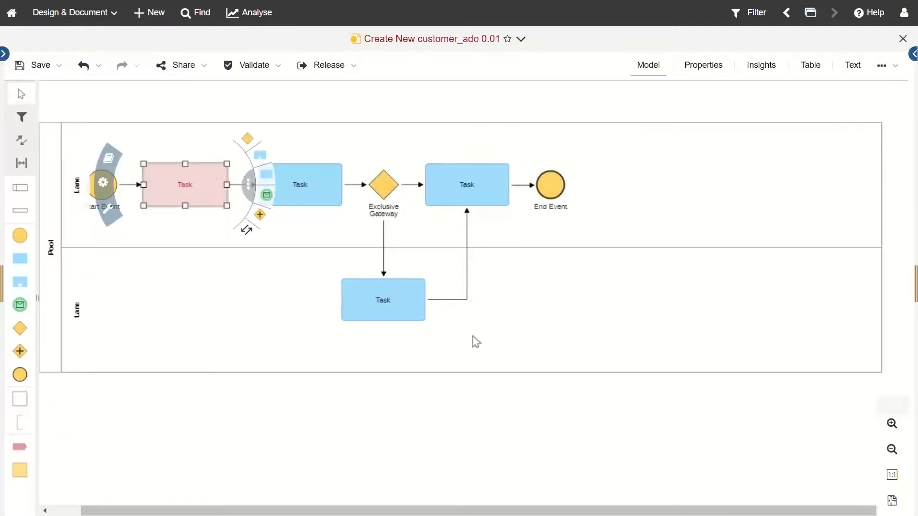
left_click_drag(467, 510, 414, 508)
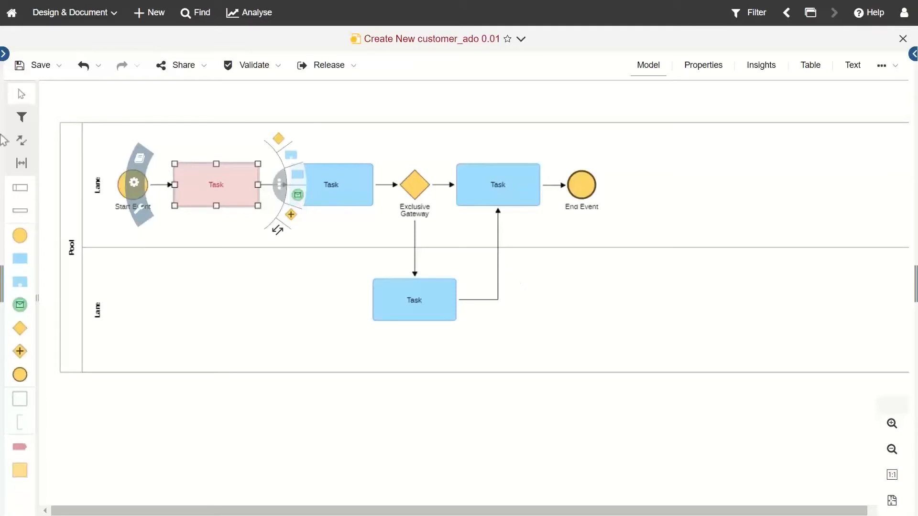
double_click(215, 190)
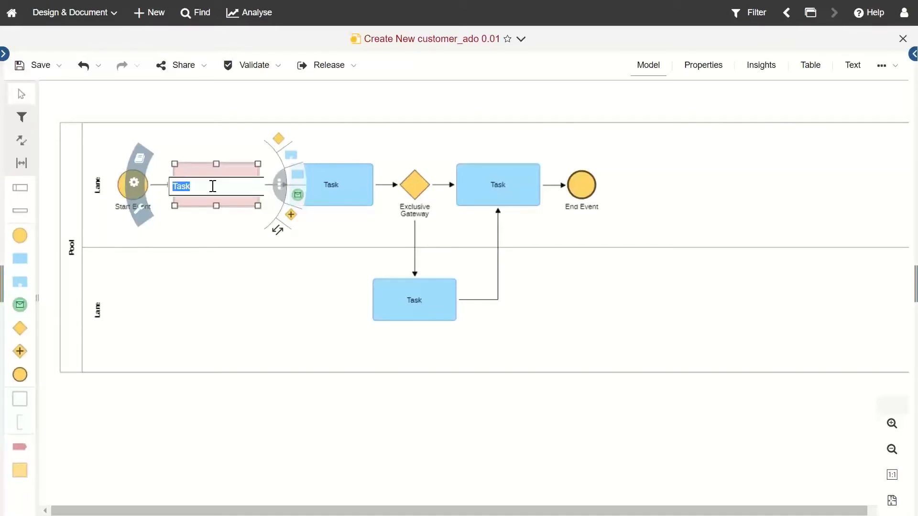
left_click(327, 307)
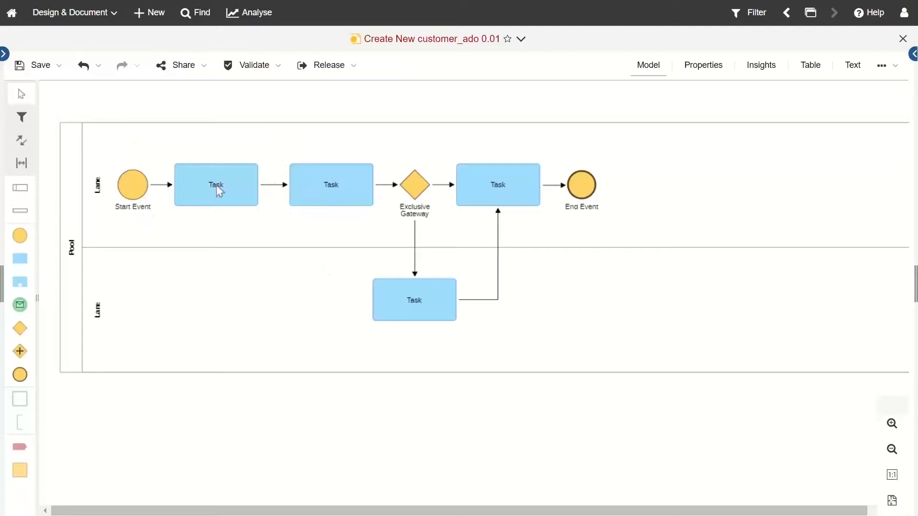
left_click(247, 184)
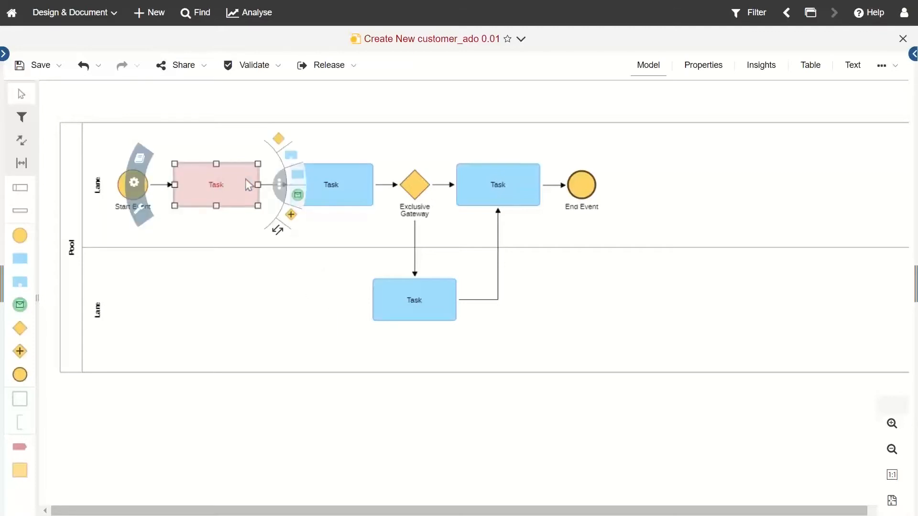
double_click(248, 184)
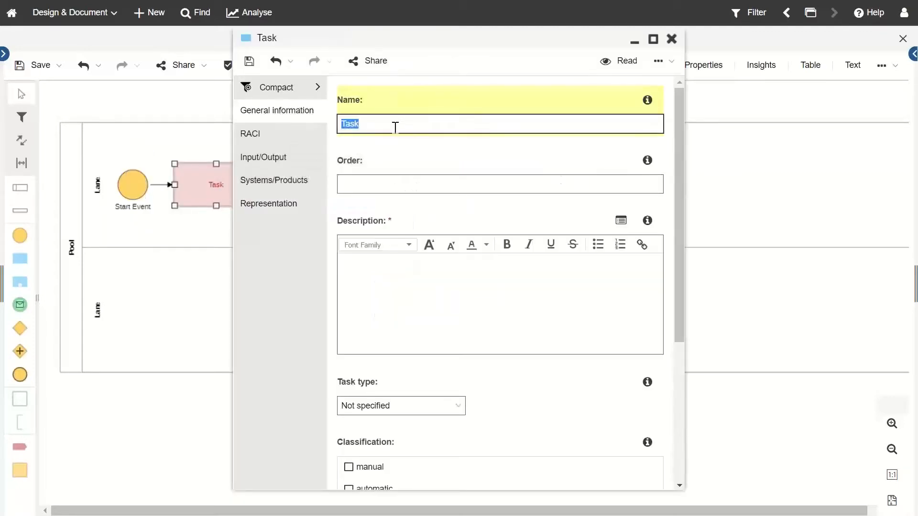
left_click_drag(507, 36, 489, 55)
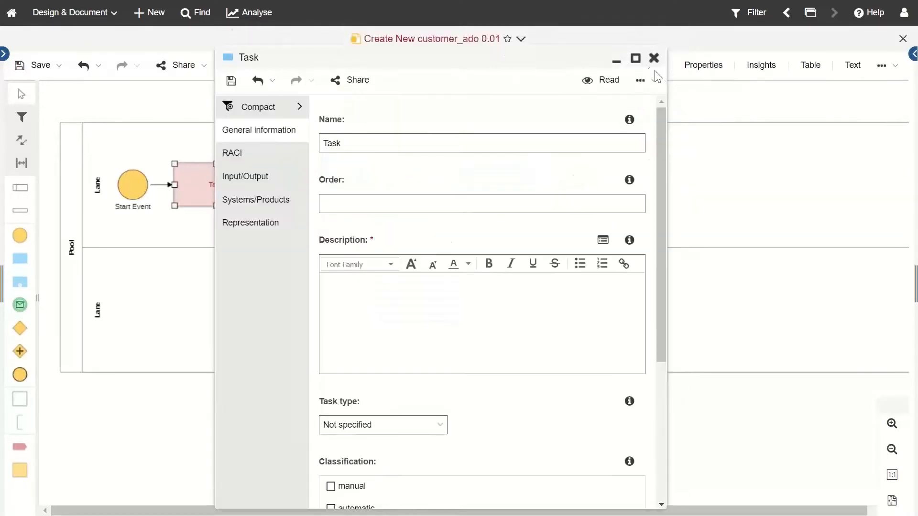
left_click(655, 58)
left_click(141, 191)
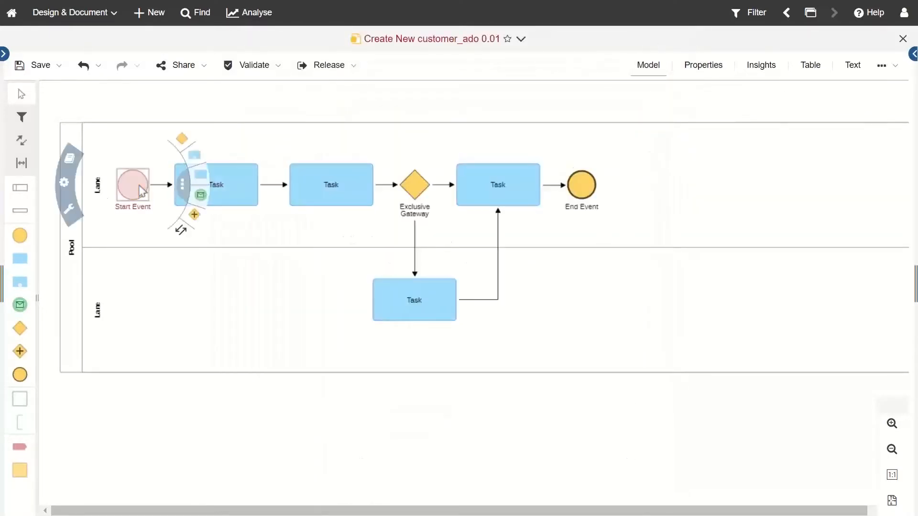
left_click(141, 192)
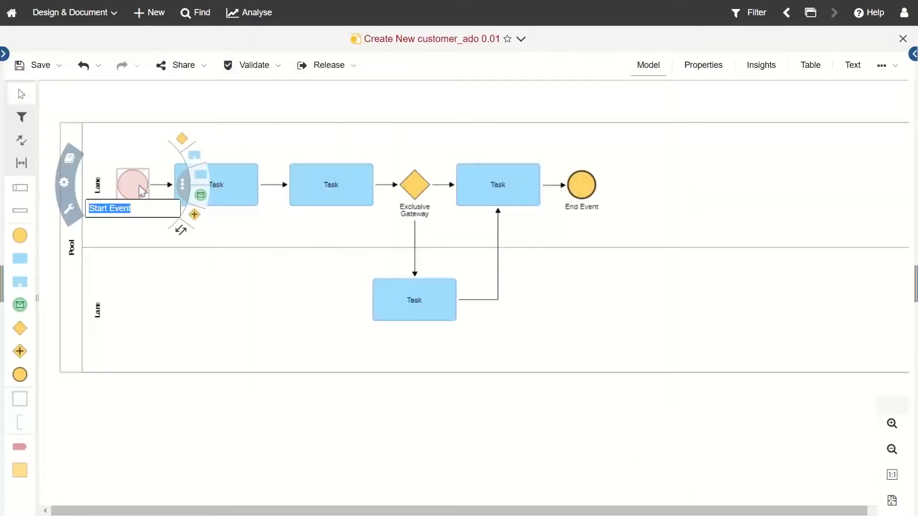
left_click(275, 299)
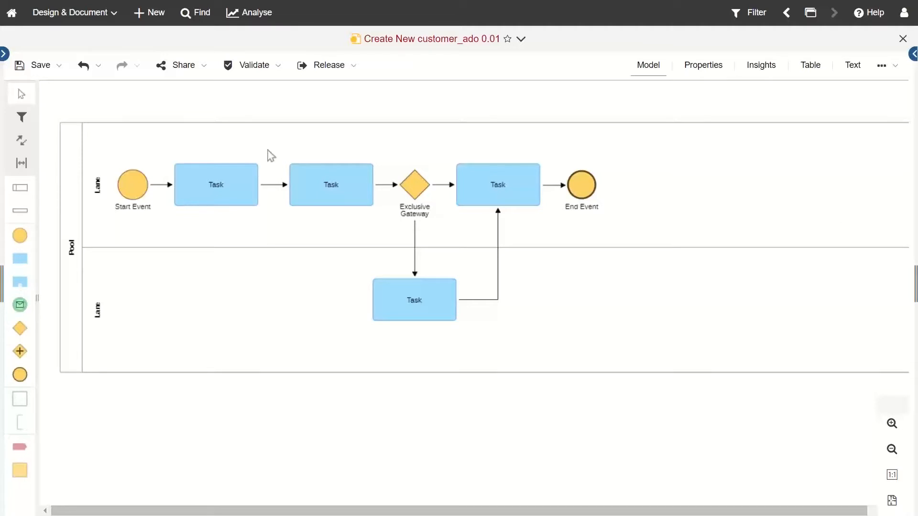
Step: Show the navigator's Quick Access view and expand Favourites to list models and roles
left_click(5, 54)
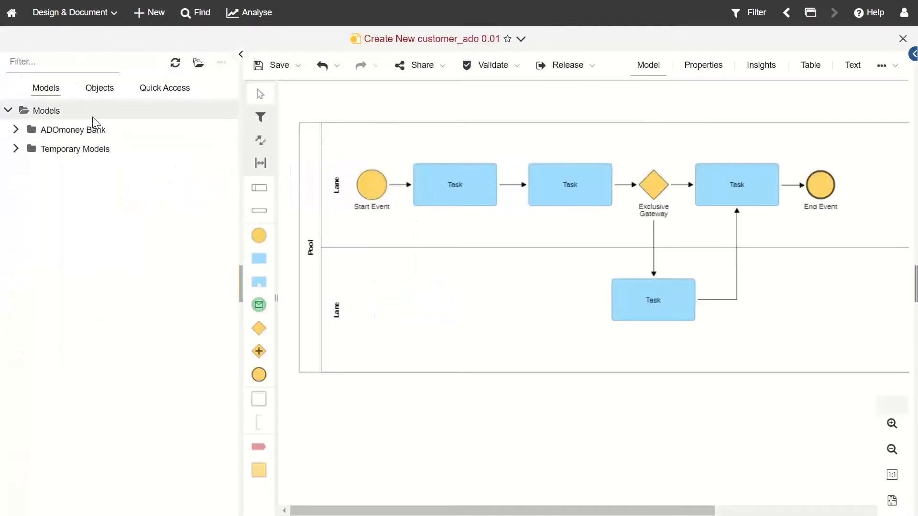
left_click(240, 55)
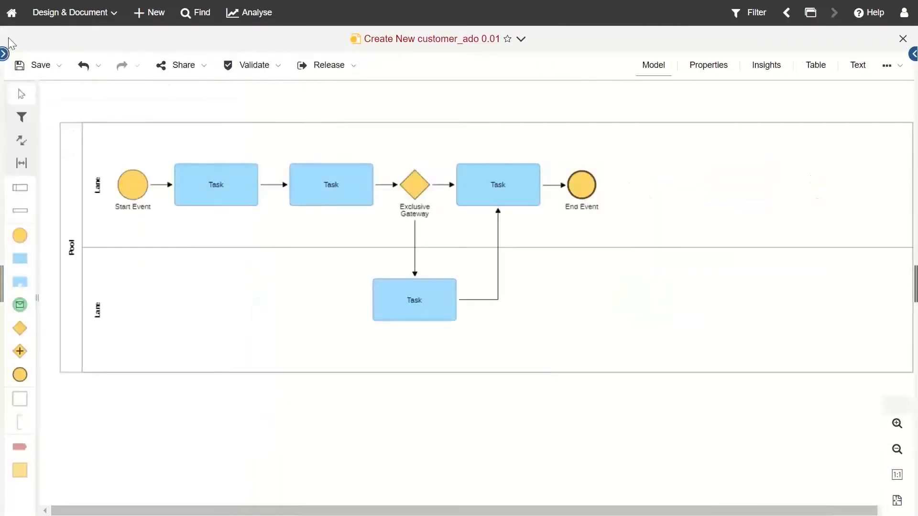
left_click(4, 54)
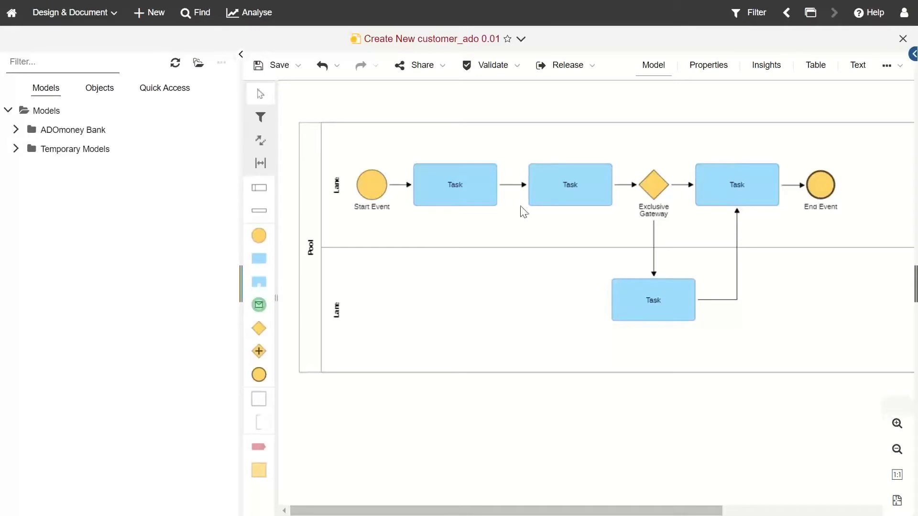
left_click(165, 90)
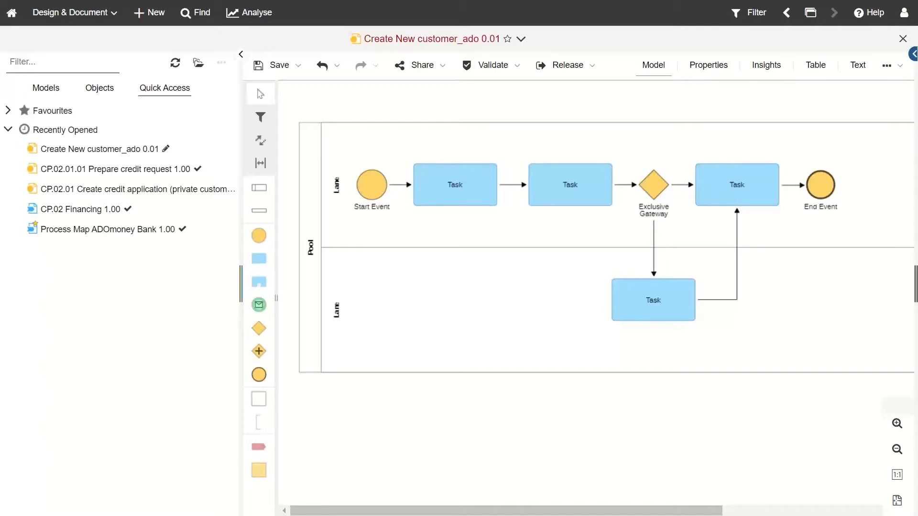
left_click(8, 110)
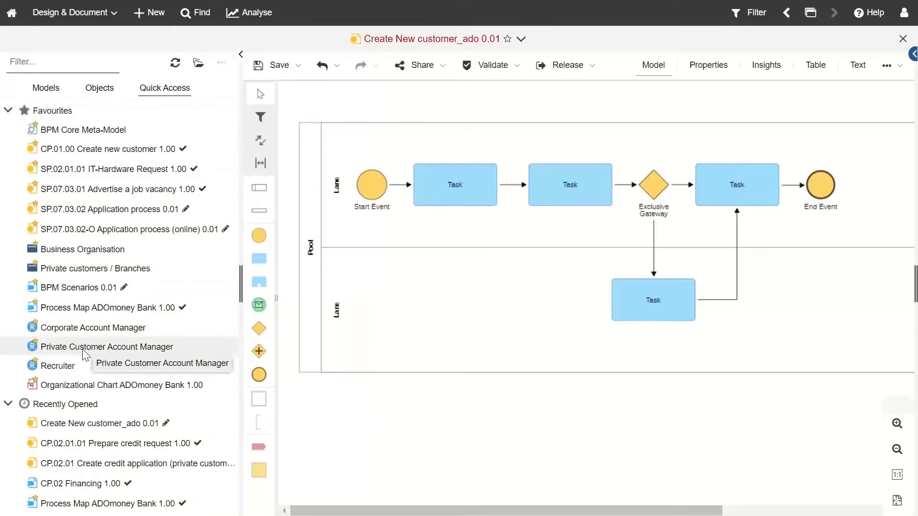
Step: Make Private Customer Account Manager responsible for executing the first Task
left_click_drag(84, 353, 471, 186)
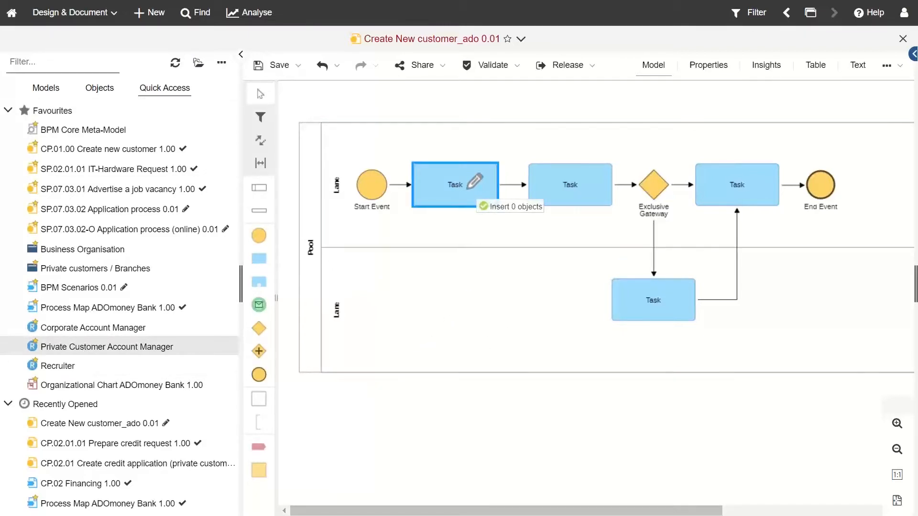
left_click_drag(475, 182, 473, 182)
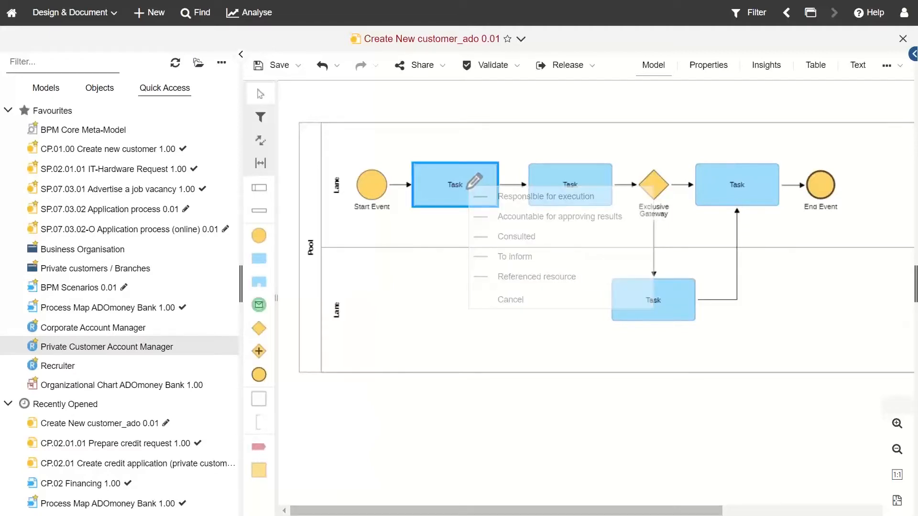
left_click(485, 197)
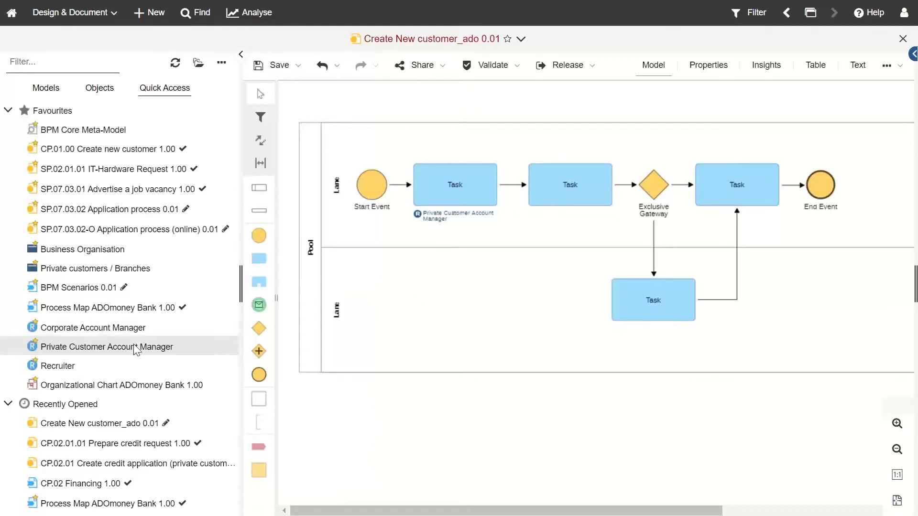
Step: Set Private Customer Account Manager as the top lane's resource and collapse the navigator
left_click_drag(136, 350, 340, 185)
left_click(381, 199)
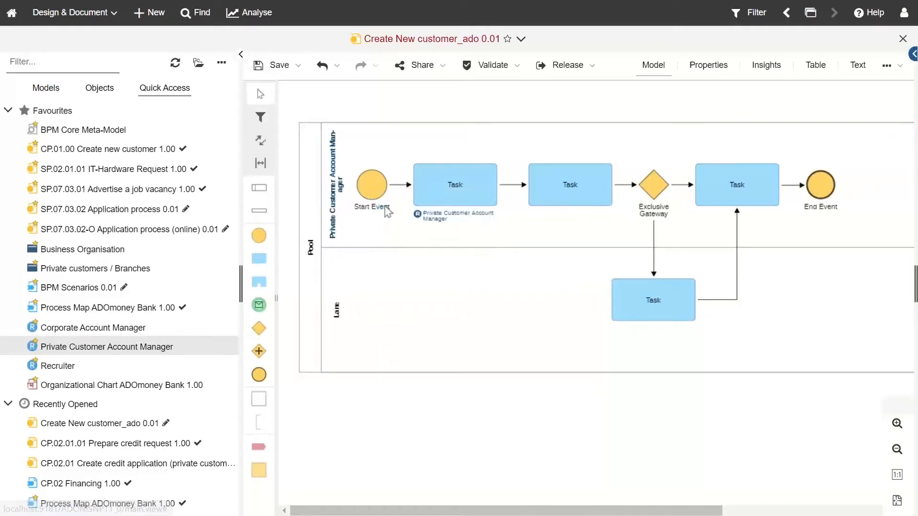
left_click(241, 55)
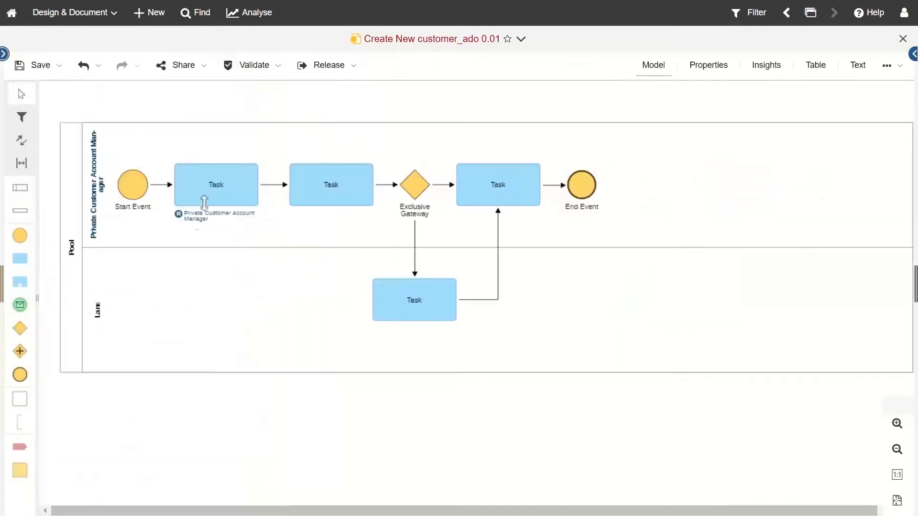
Step: Assign the top lane's role to all its Tasks, leaving the lower-lane Task unassigned
right_click(97, 198)
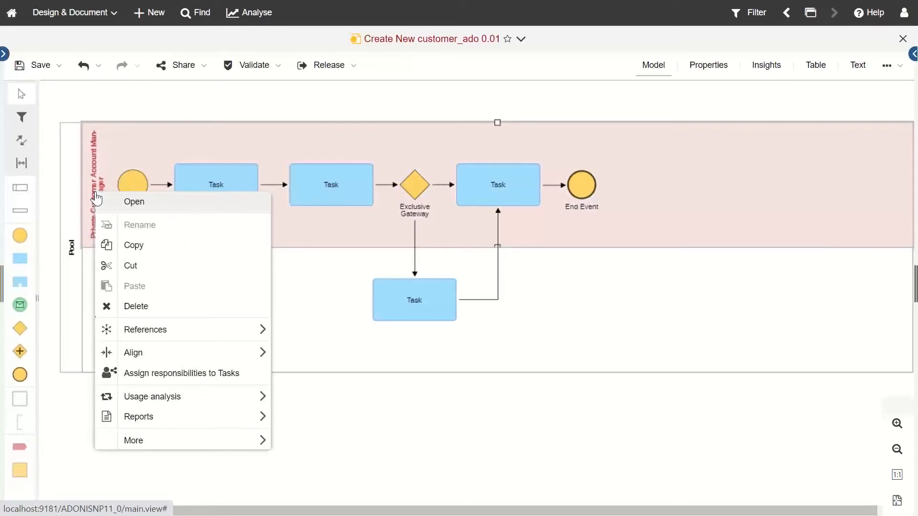
left_click(173, 375)
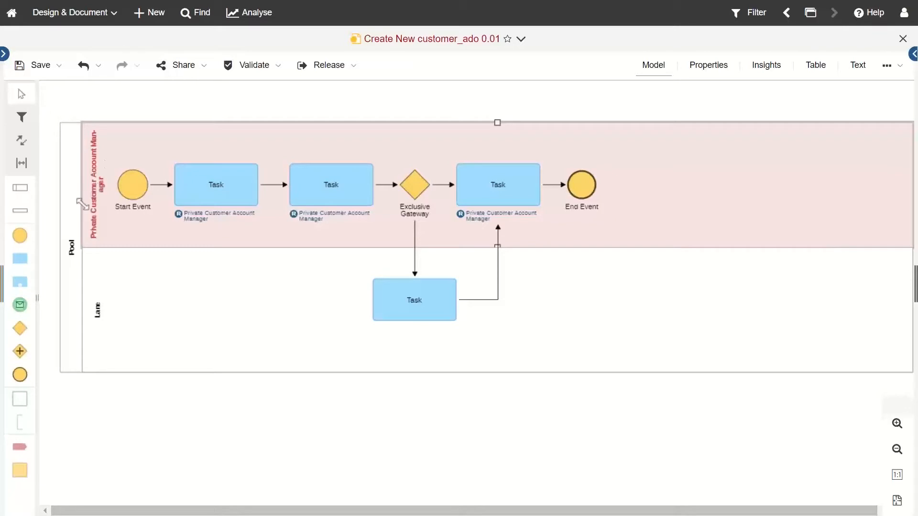
left_click(3, 54)
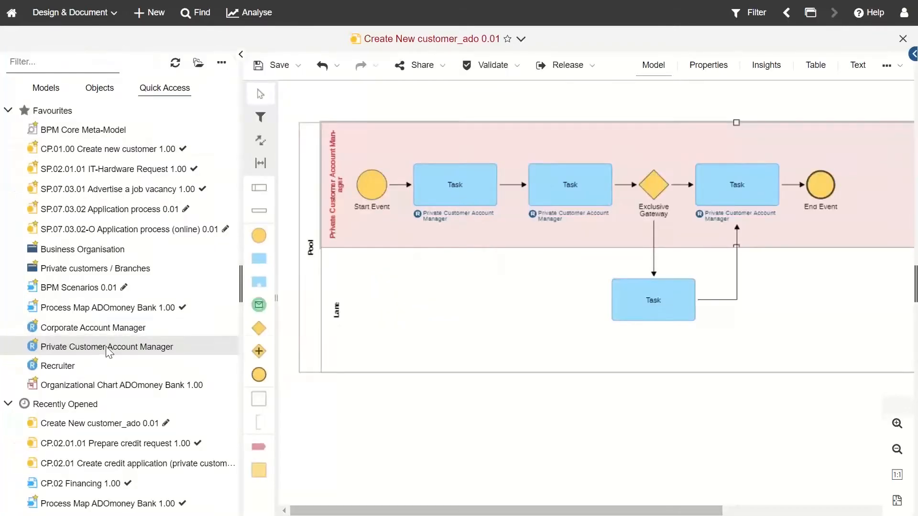
left_click_drag(107, 349, 329, 321)
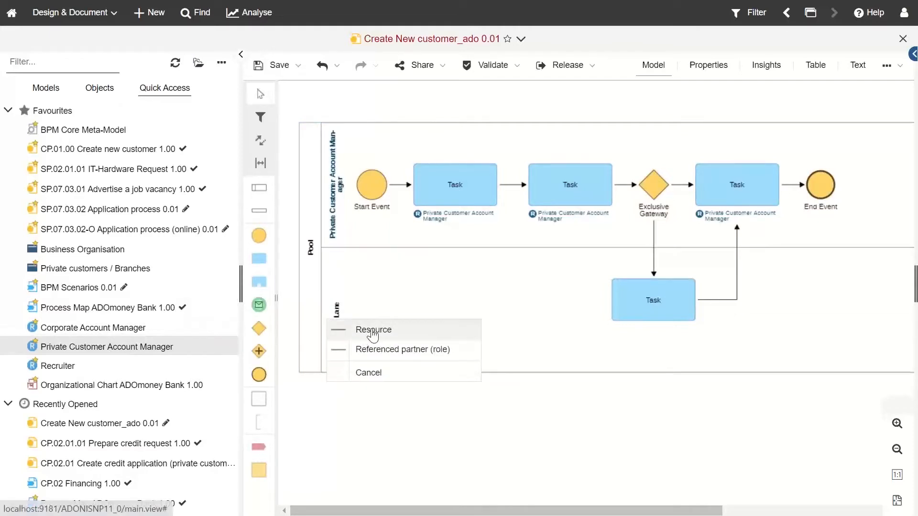
left_click(377, 372)
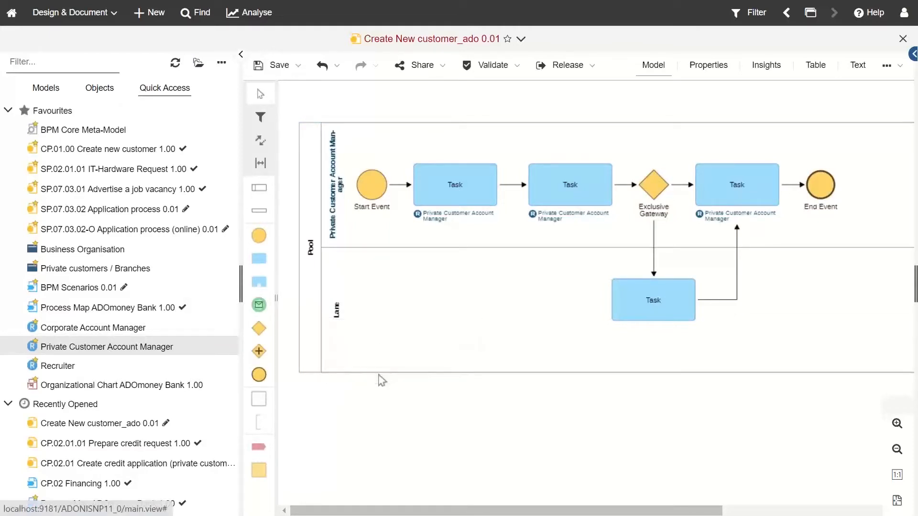
left_click(240, 54)
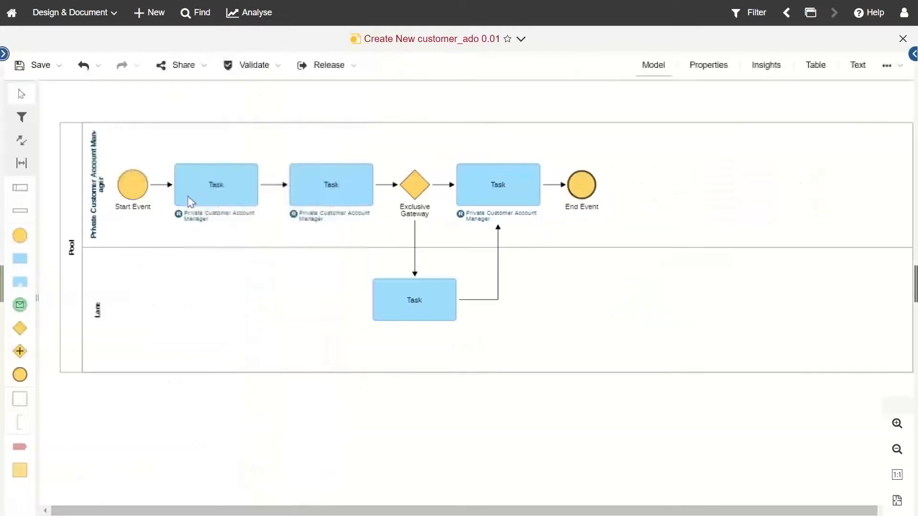
right_click(94, 191)
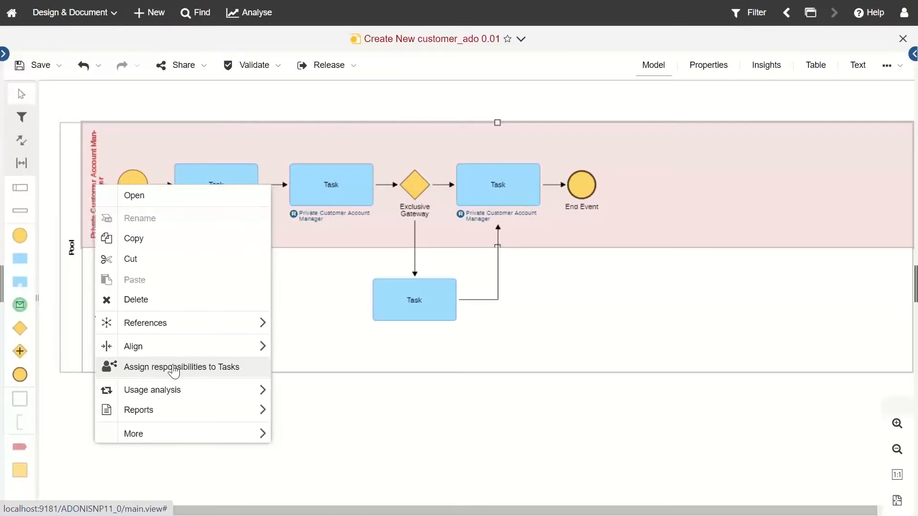
left_click(449, 440)
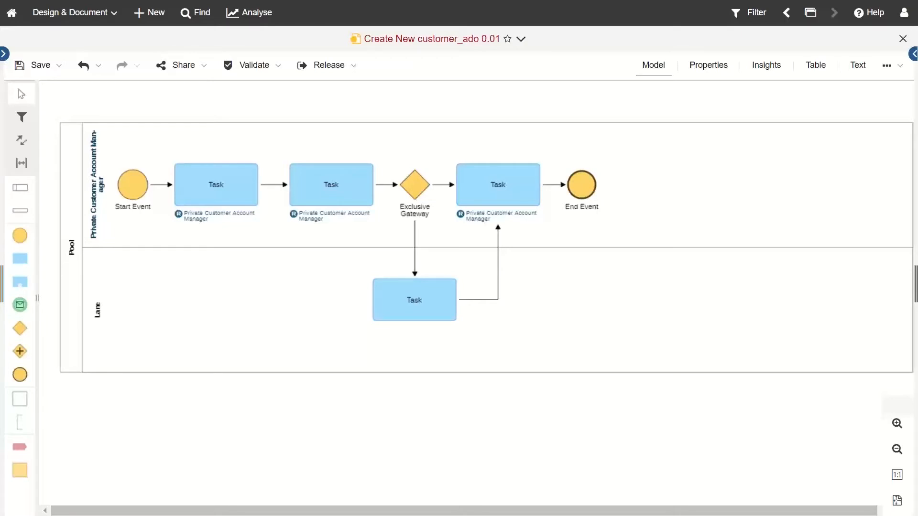
Step: Assign the 07.01 Internal Fraud risk from ADOmoney Bank > 07 Risks (Basel II) to the first Task
left_click(4, 54)
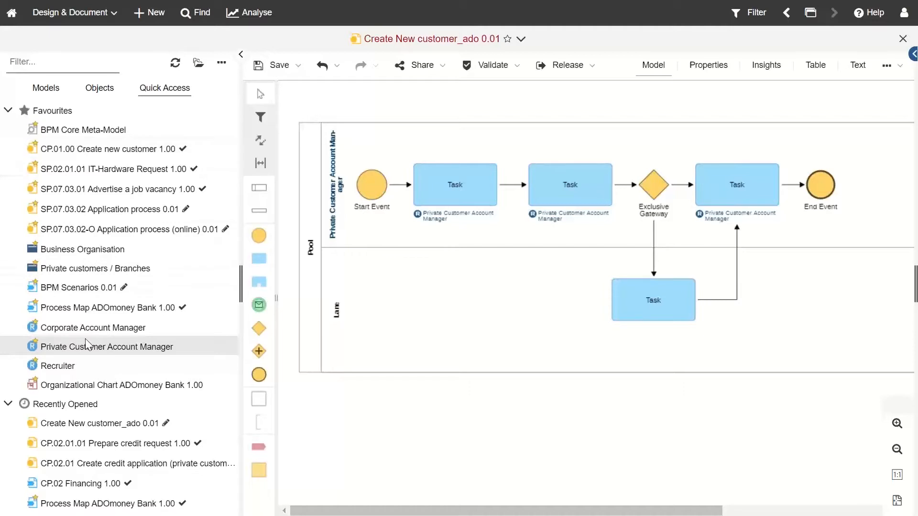
left_click(100, 89)
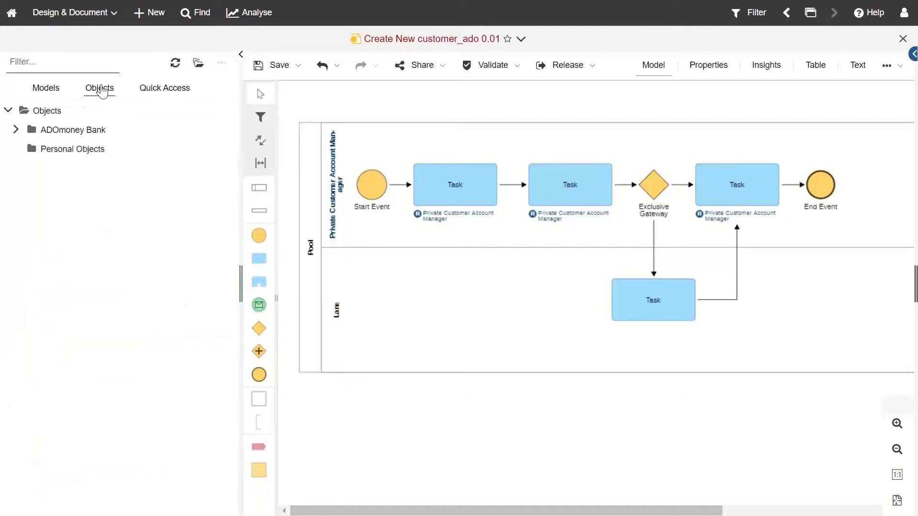
left_click(15, 130)
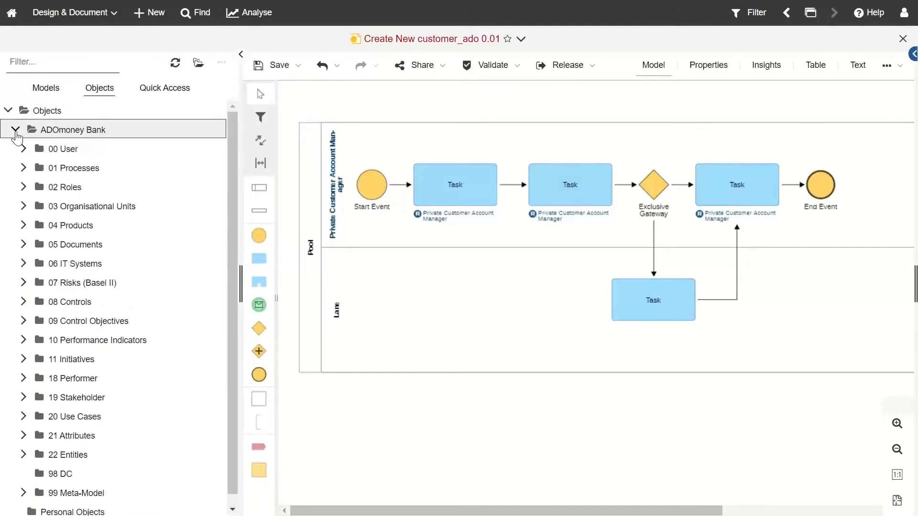
scroll(43, 201, "down", 1)
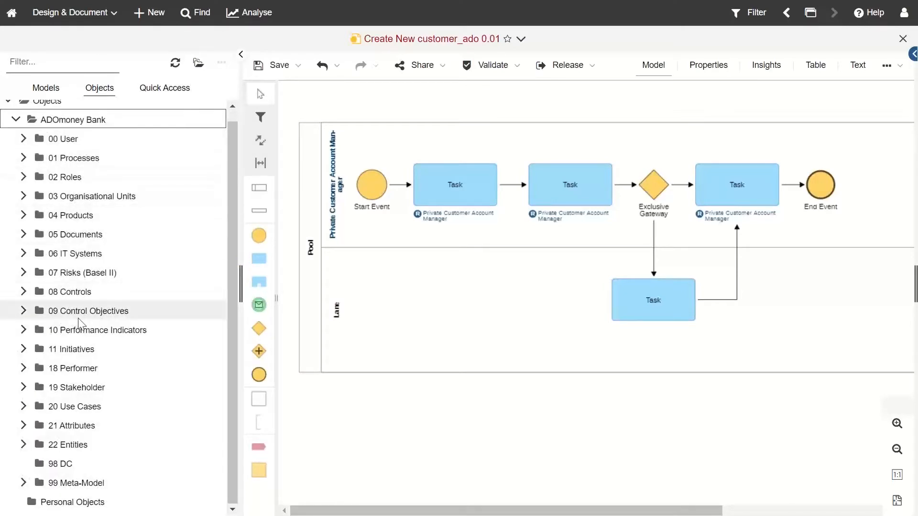
left_click(24, 273)
left_click(33, 292)
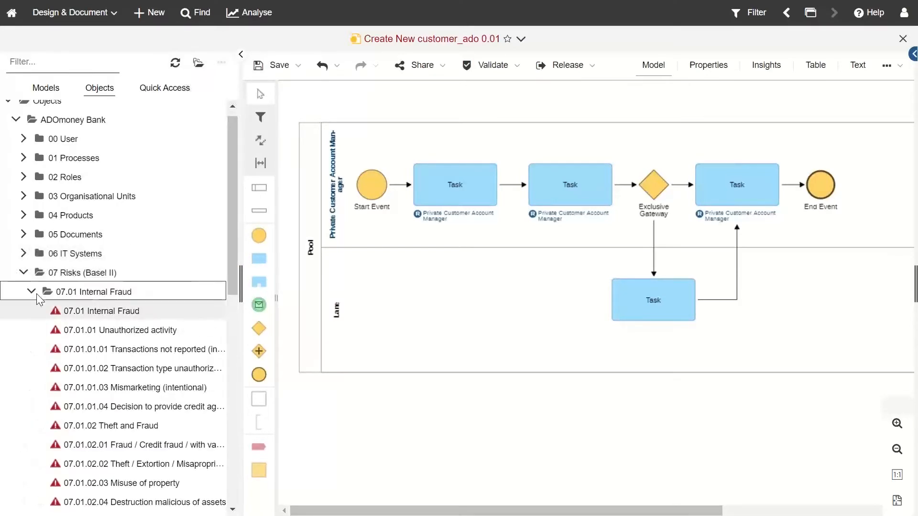
left_click_drag(93, 314, 432, 185)
left_click(473, 190)
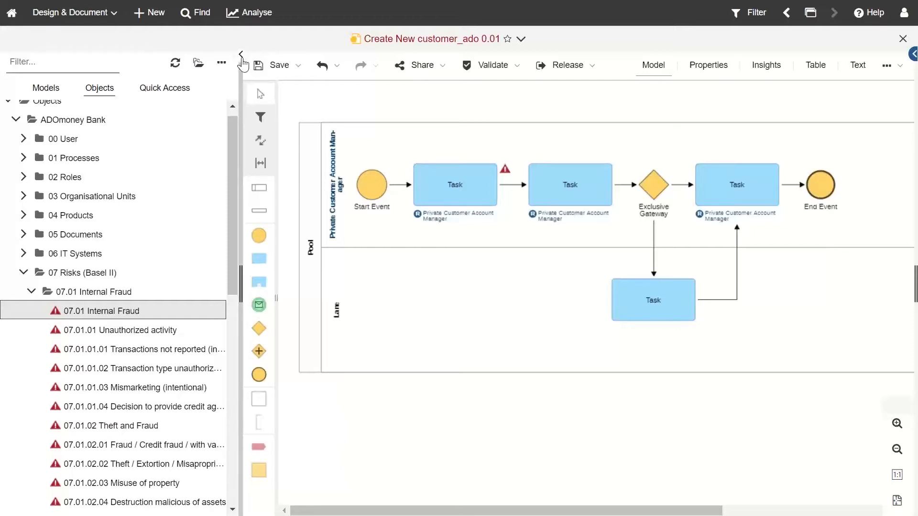
Step: Open the Create object type chooser for the 07.01 Internal Fraud group
left_click(167, 25)
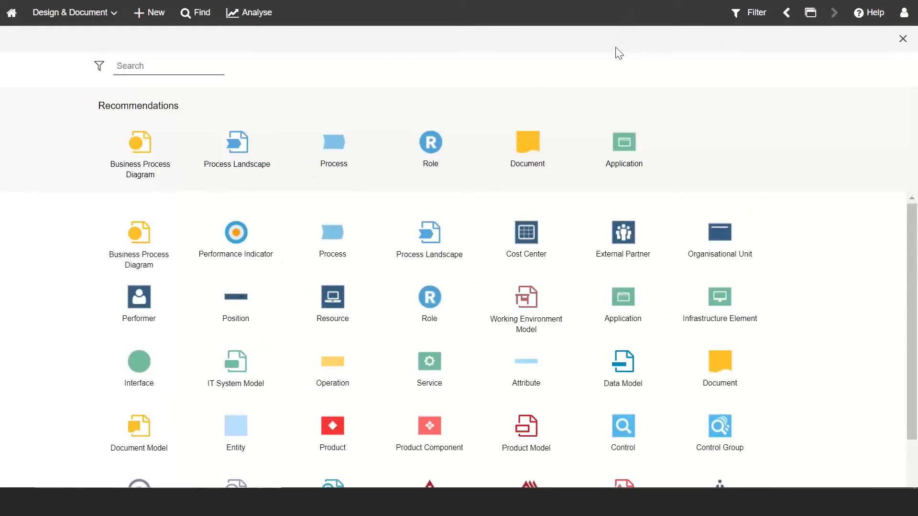
left_click(786, 13)
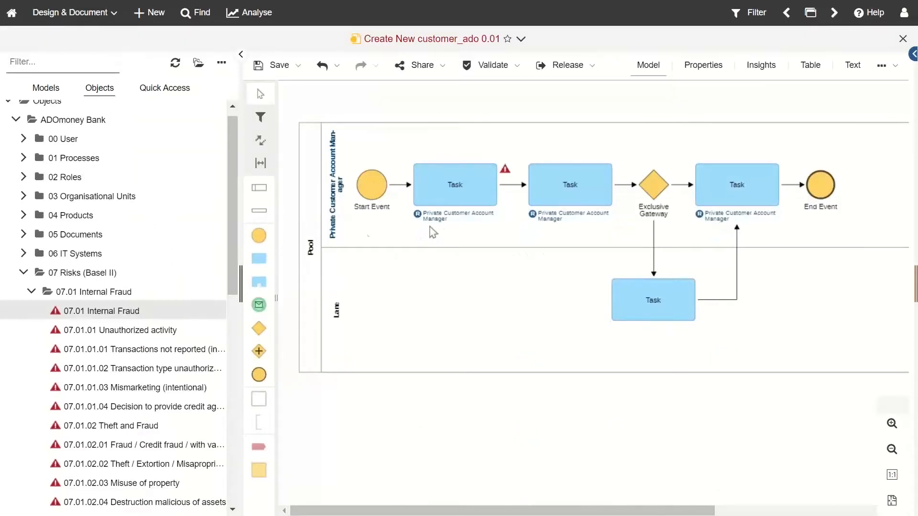
scroll(48, 239, "up", 1)
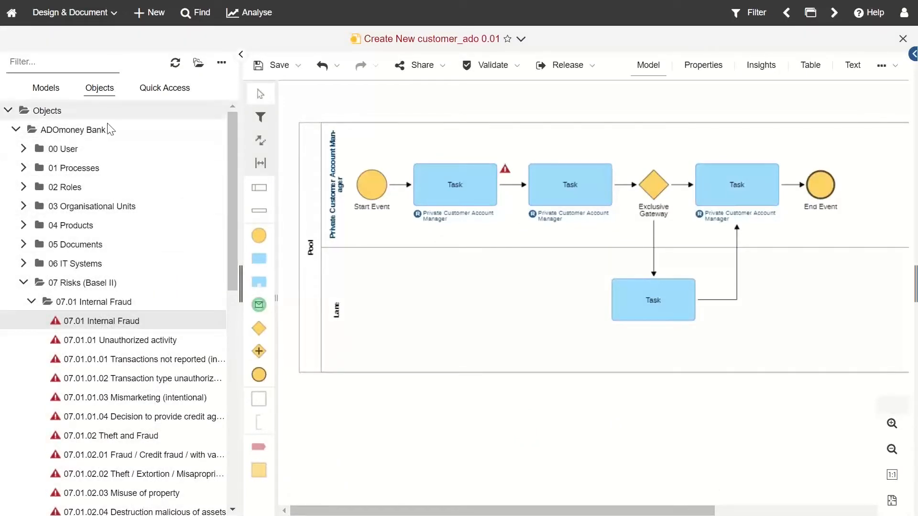
right_click(67, 130)
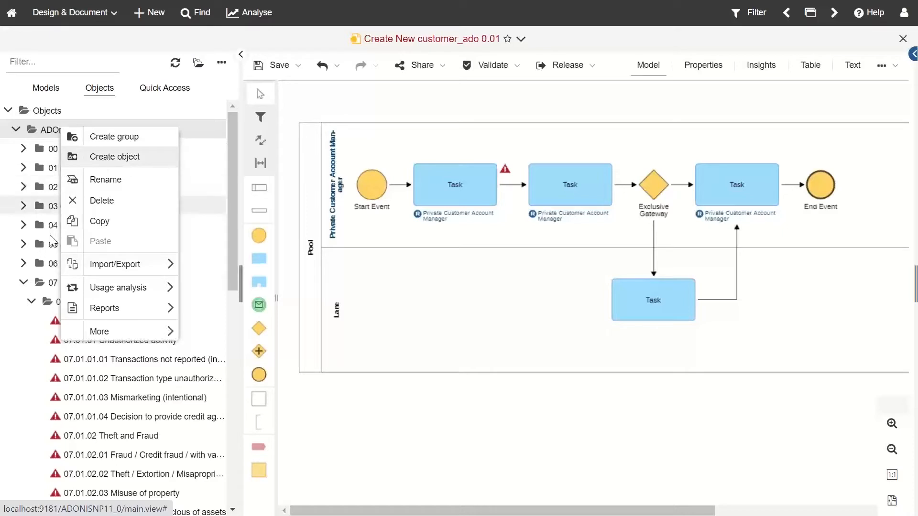
right_click(54, 303)
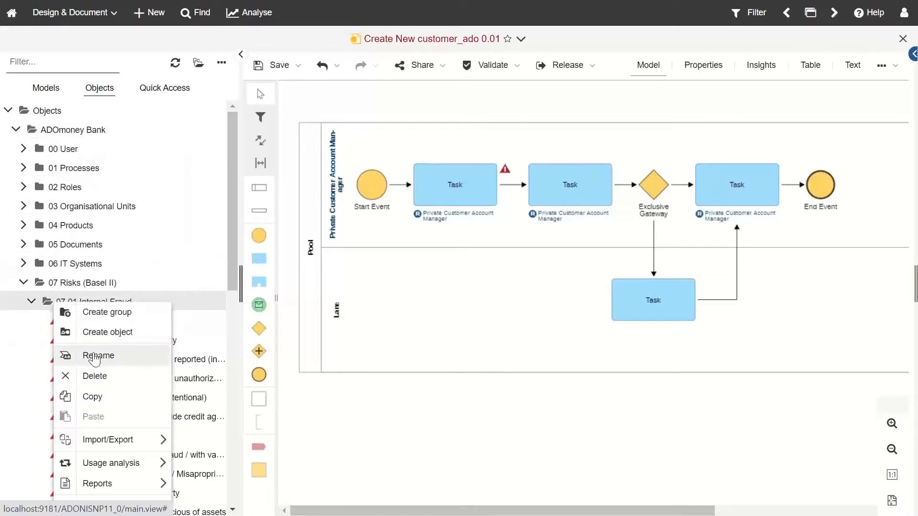
left_click(126, 337)
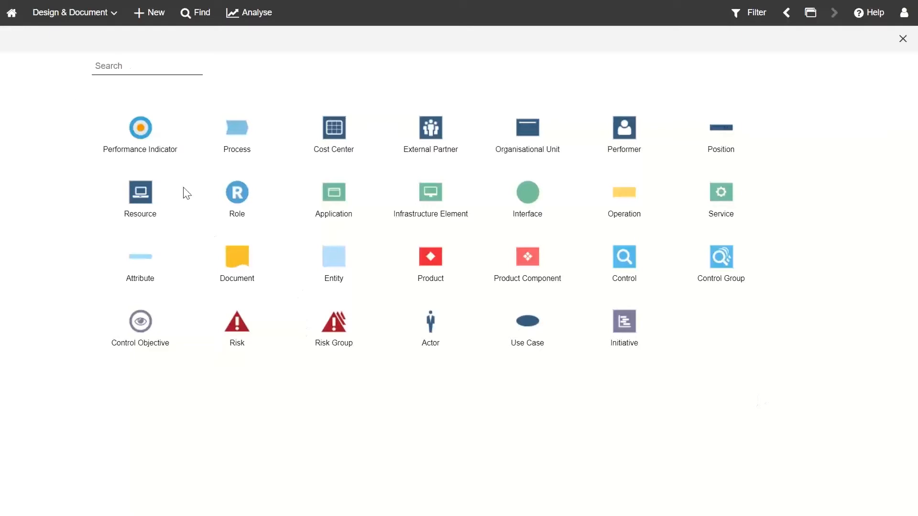
Step: Start a new Risk object, show all its attribute sections, then close it without creating anything
left_click(236, 327)
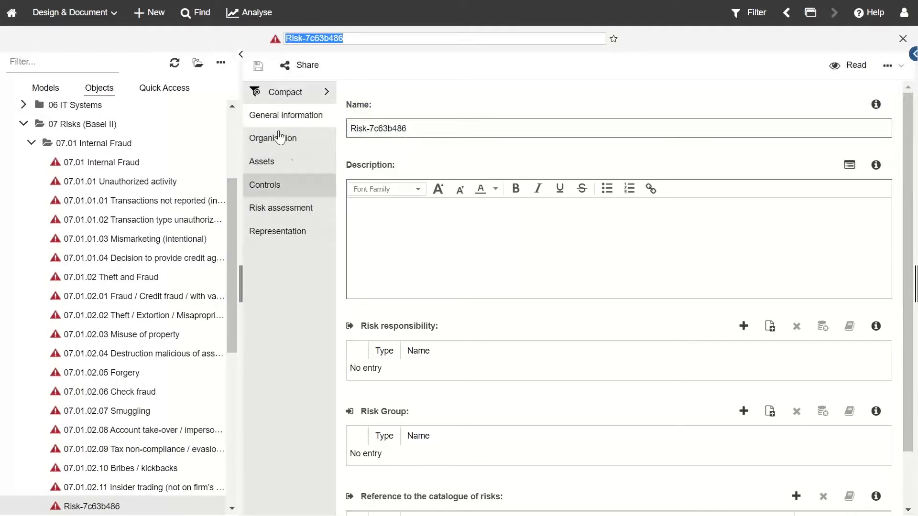
left_click(275, 92)
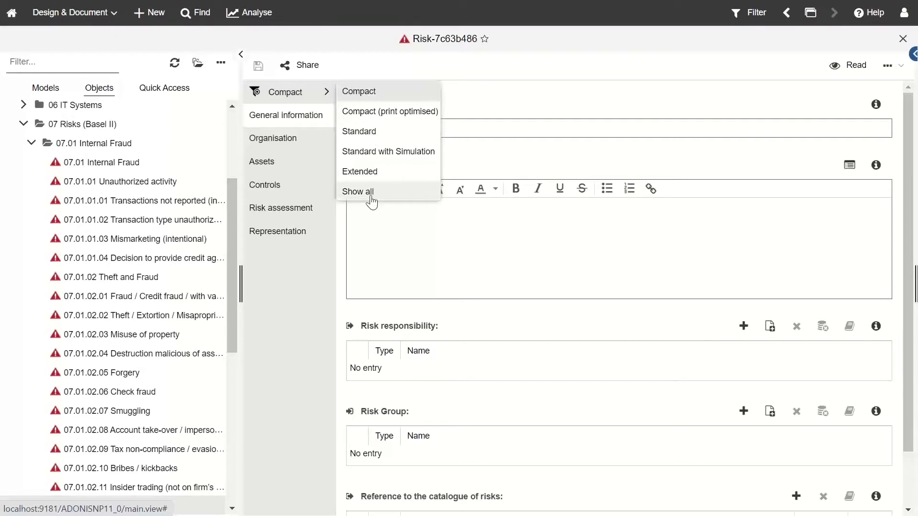
left_click(371, 196)
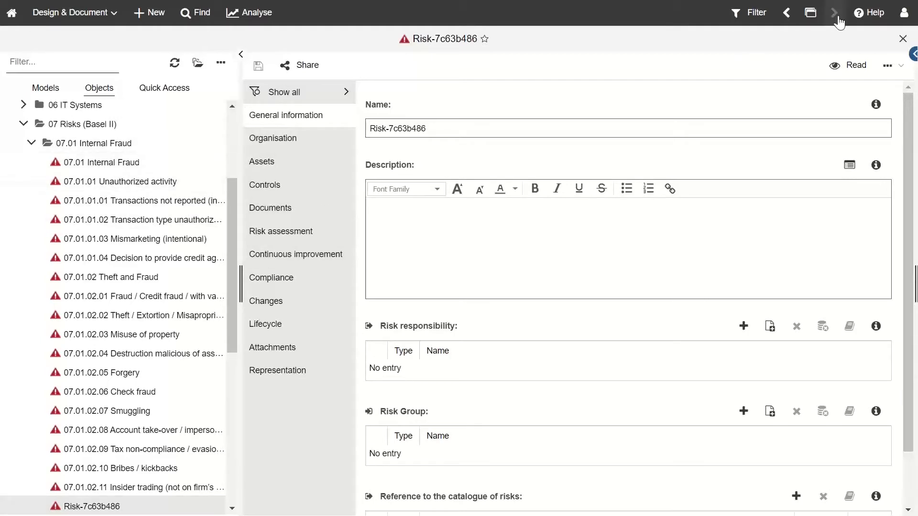
left_click(901, 40)
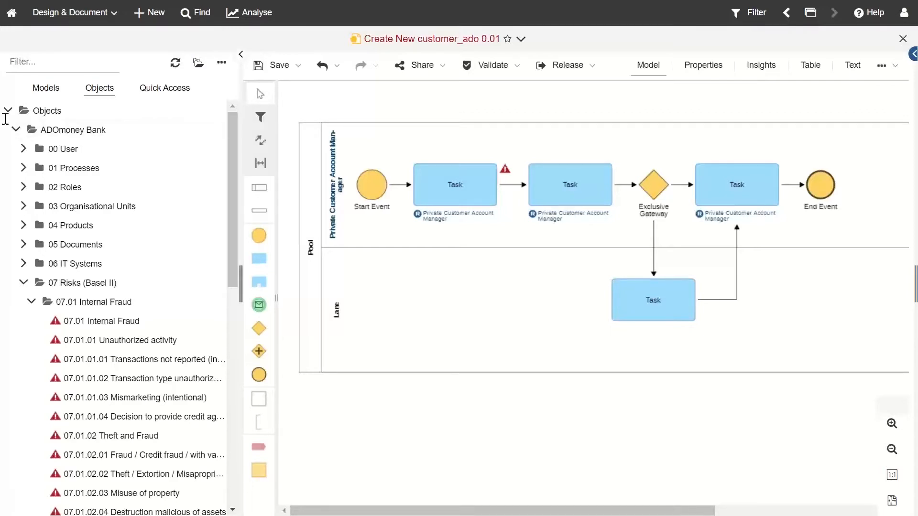
Step: Open the second Task's Risks section and browse existing risks without choosing one
left_click(241, 55)
left_click(304, 192)
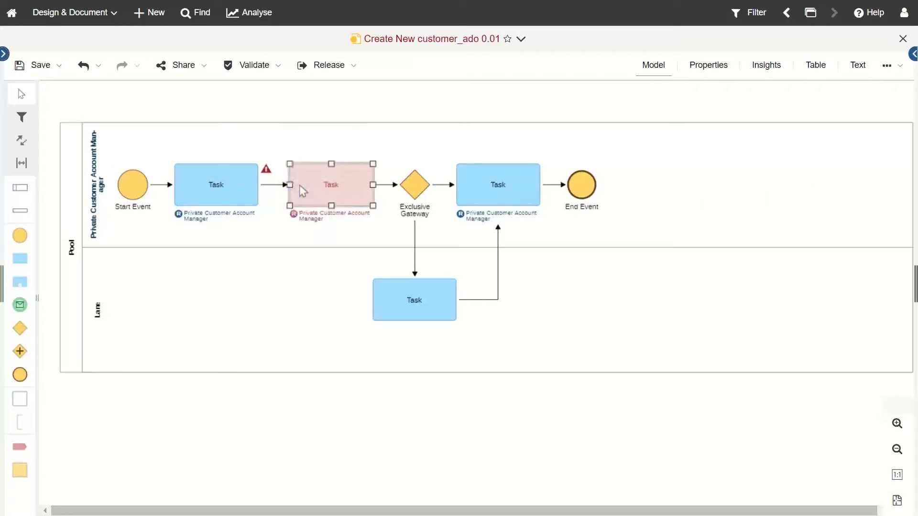
double_click(304, 191)
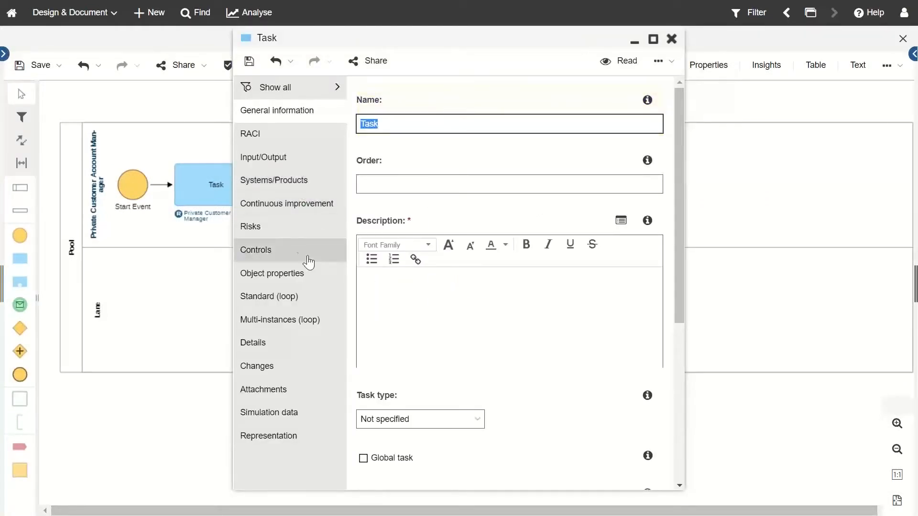
left_click(305, 232)
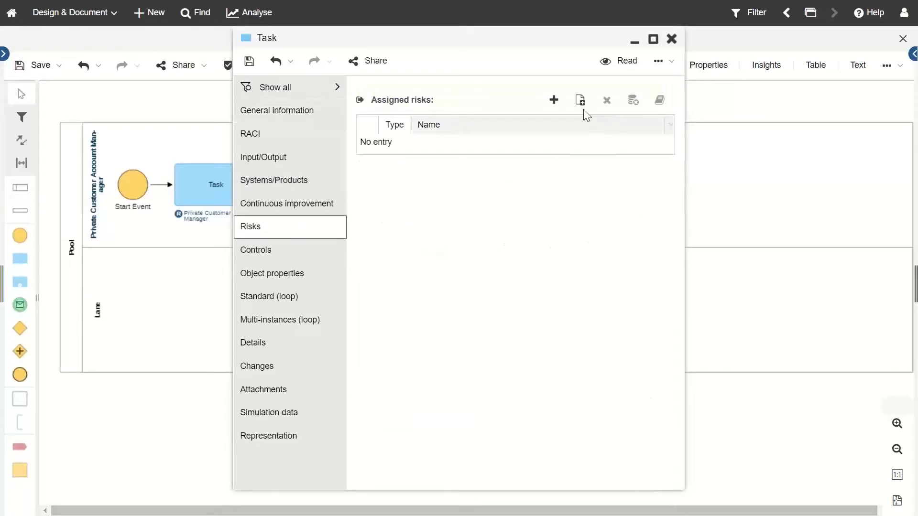
left_click(553, 105)
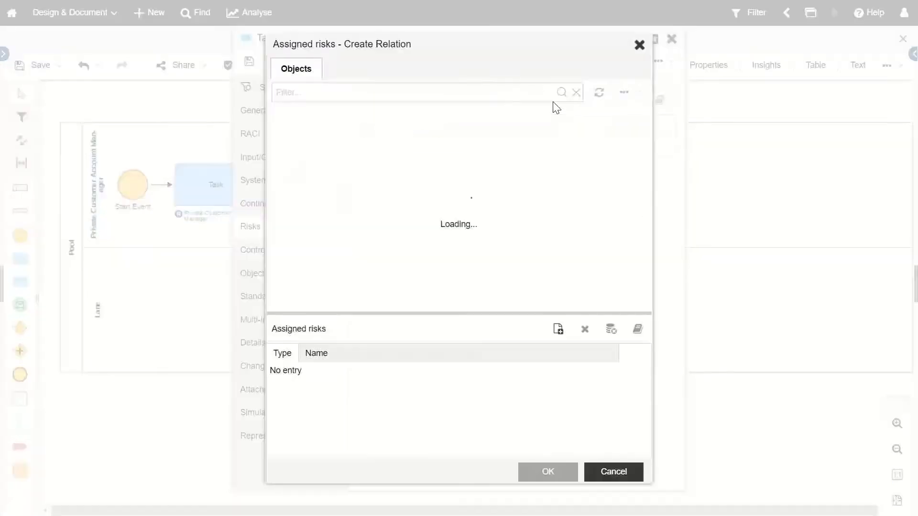
left_click(282, 137)
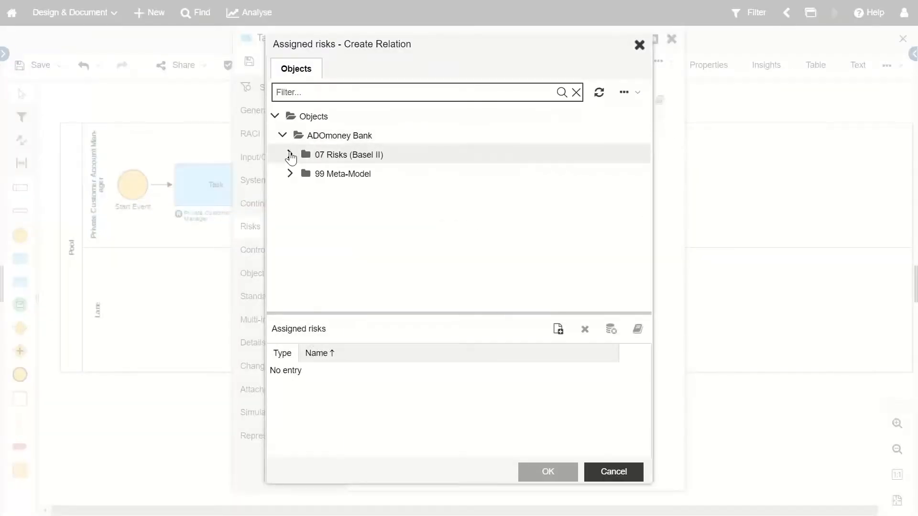
left_click(639, 45)
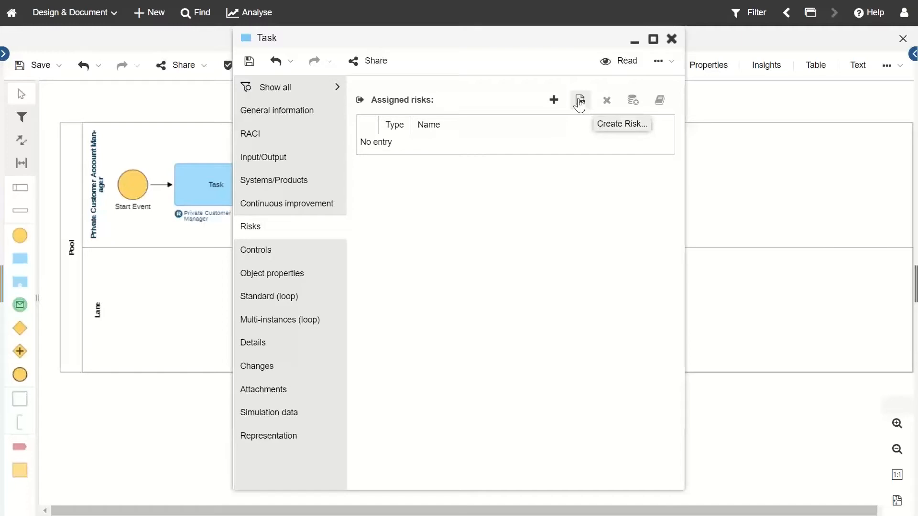
Step: Create 'Test Risk' under 07.01 Internal Fraud for the second Task and close its properties
left_click(580, 101)
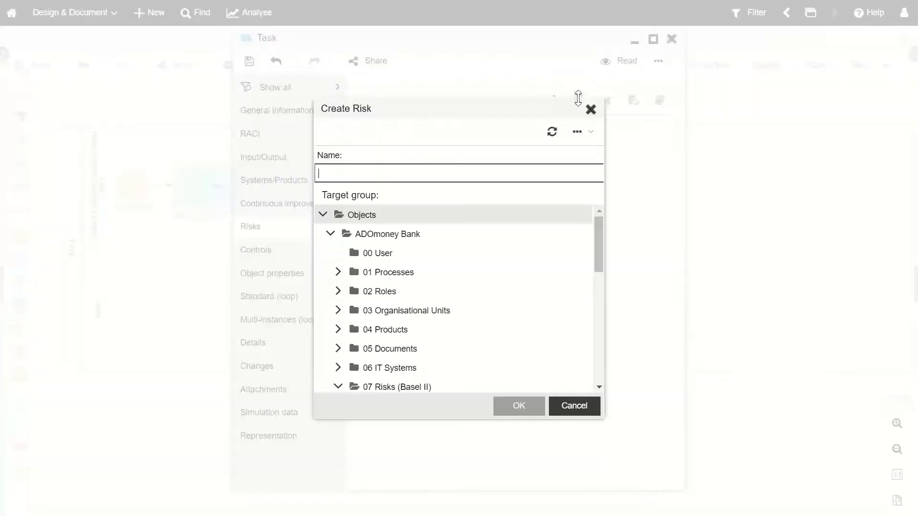
scroll(420, 321, "down", 8)
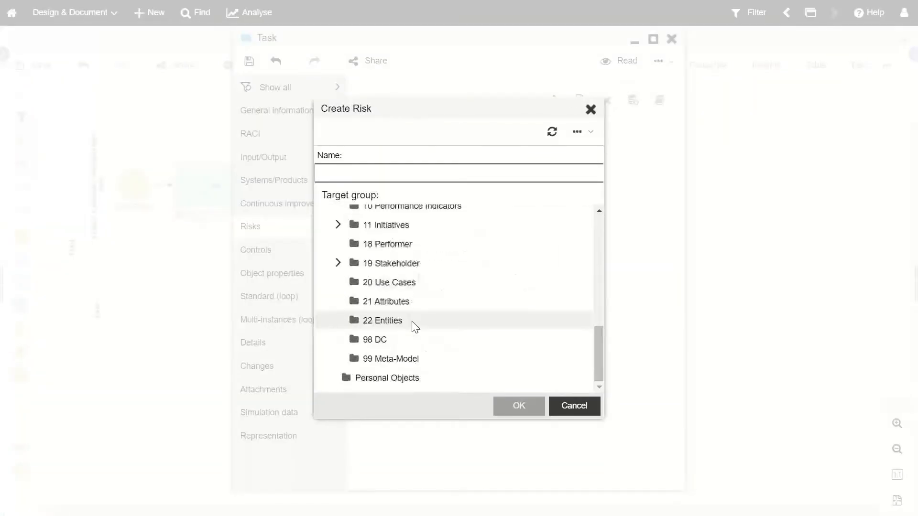
scroll(417, 303, "up", 4)
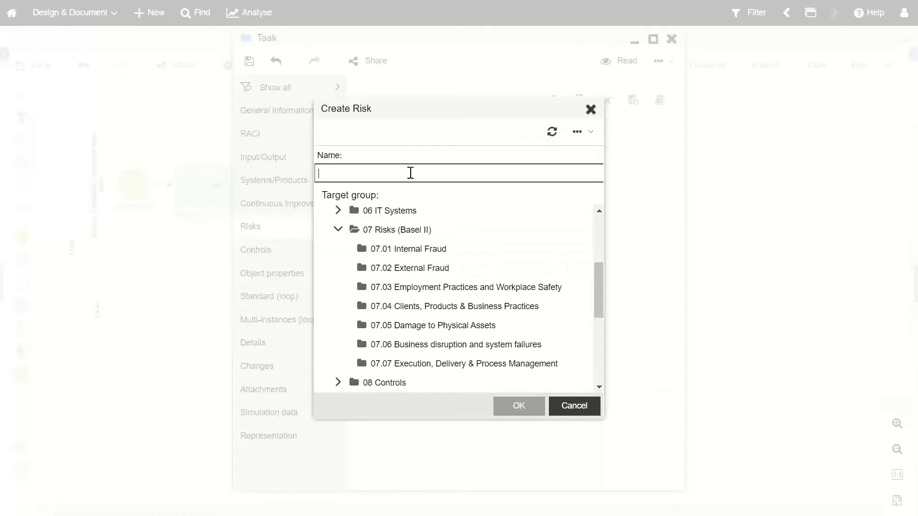
type("T")
key("BackSpace")
type("Test Risk")
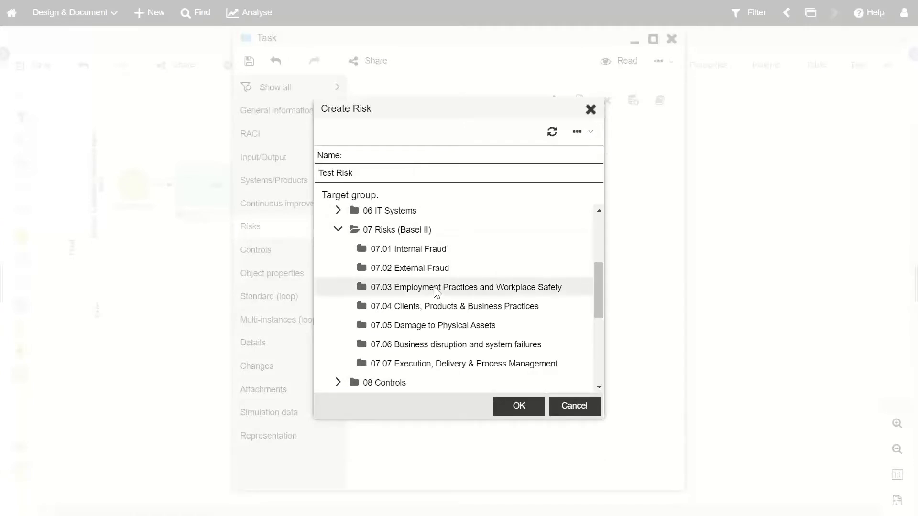
left_click(437, 252)
left_click(524, 410)
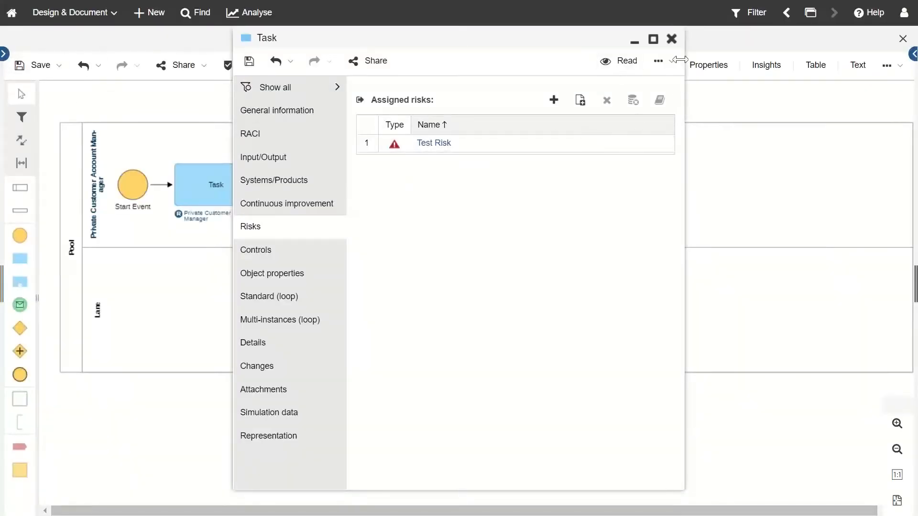
left_click(672, 39)
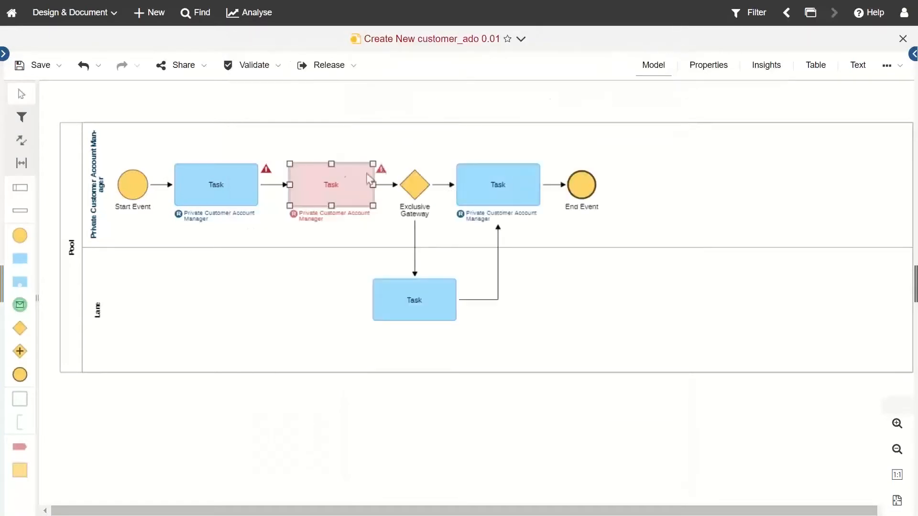
Step: Check the third Task's Controls, finding none, then bring back the object explorer
left_click(327, 281)
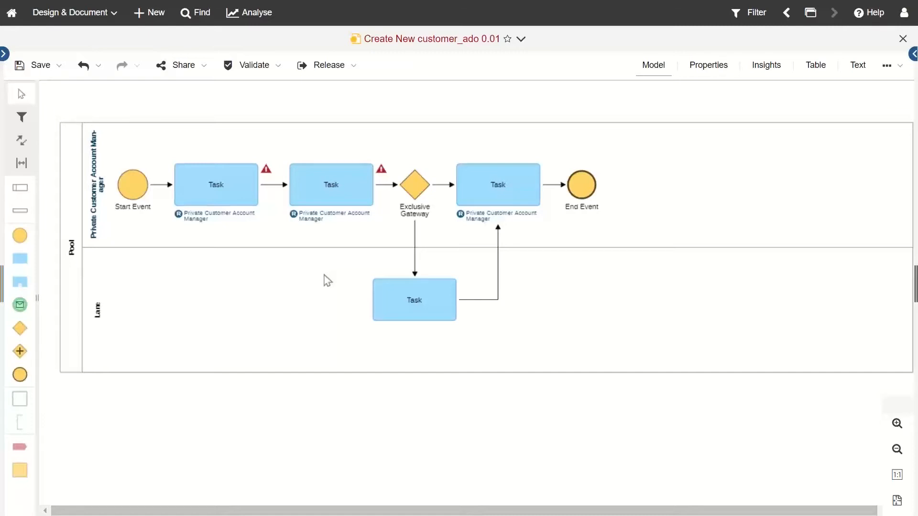
double_click(478, 177)
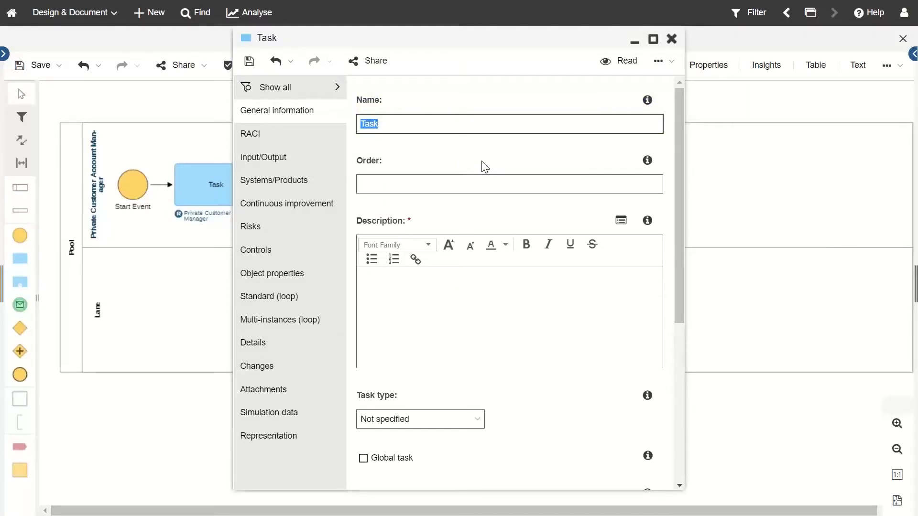
left_click(297, 252)
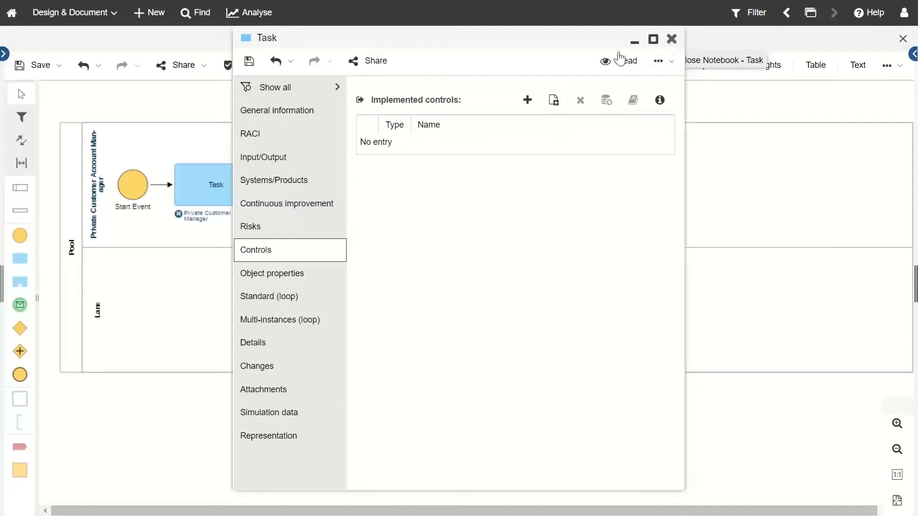
left_click(672, 38)
left_click(4, 54)
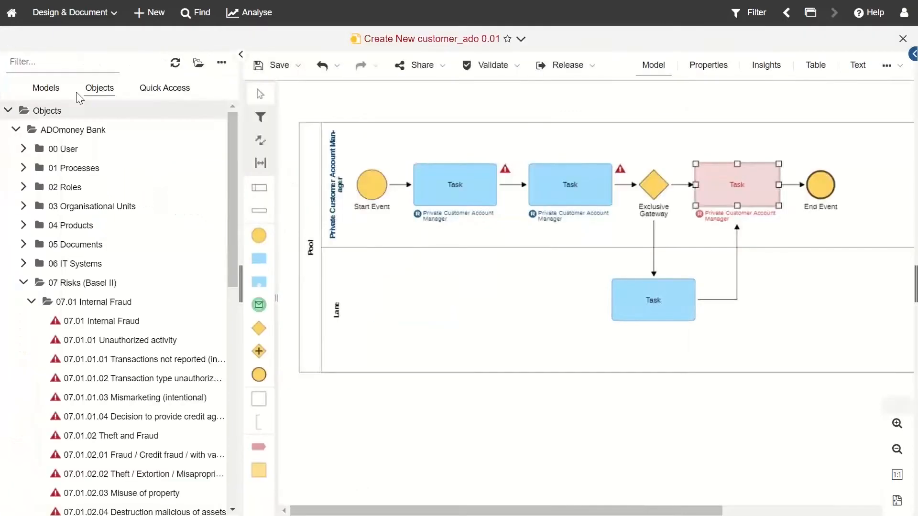
Step: Filter objects by 'Test', assign Test Risk to the first task, and hide the explorer
left_click(90, 61)
type("Test")
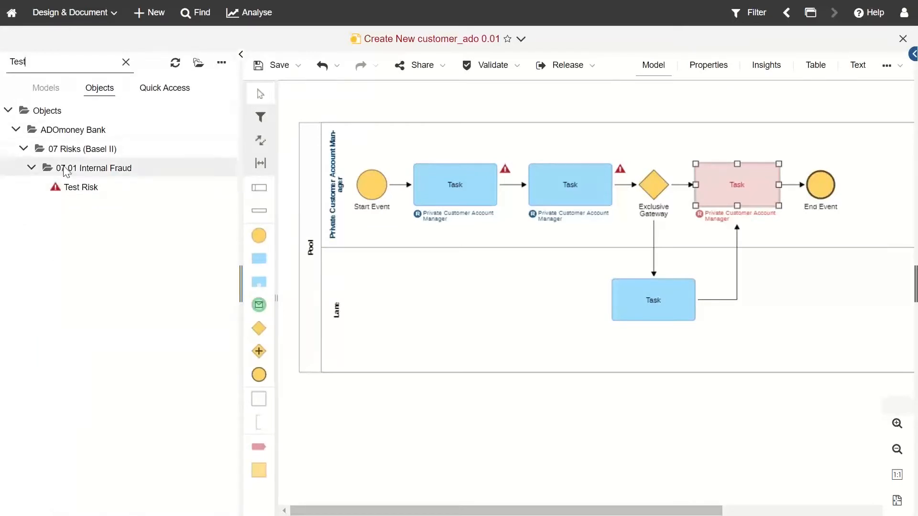
left_click_drag(96, 193, 199, 203)
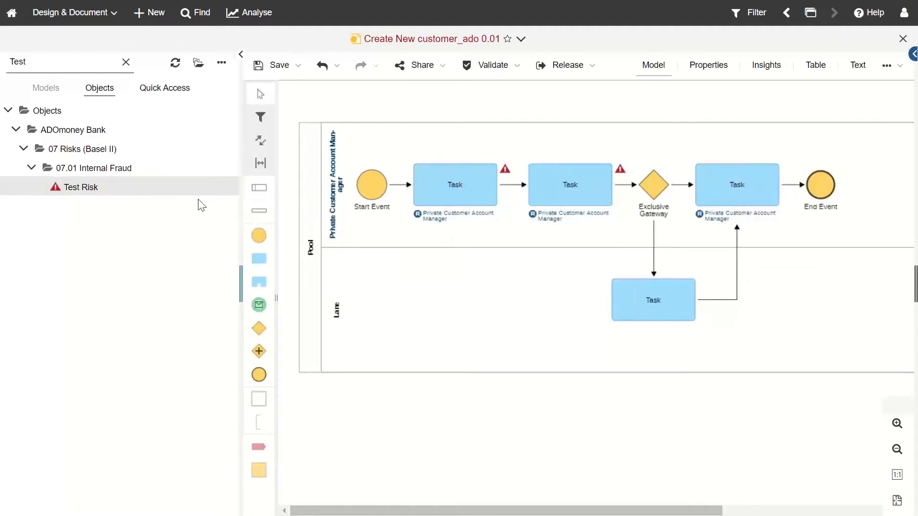
left_click(243, 55)
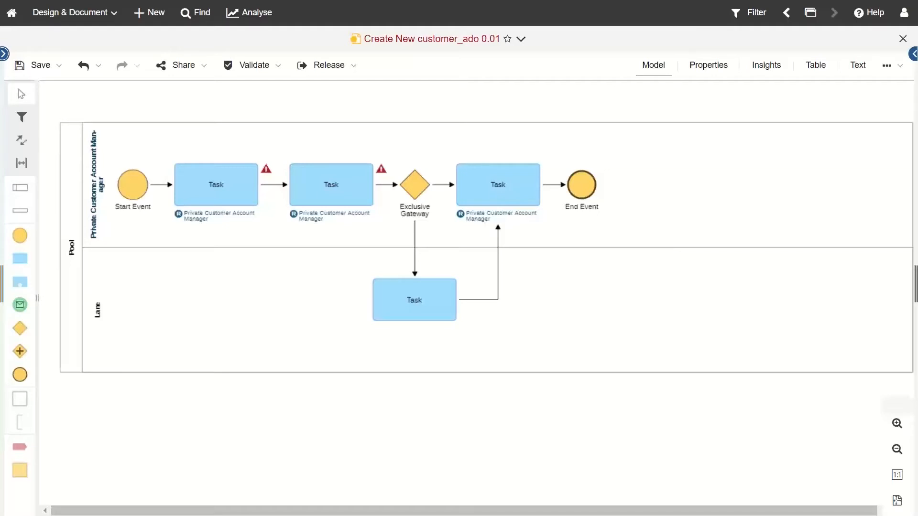
left_click(72, 254)
left_click(102, 313)
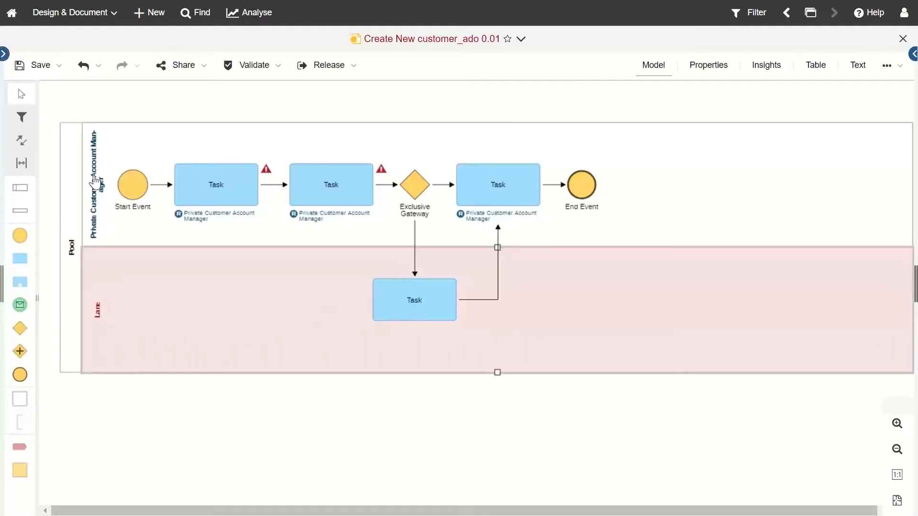
double_click(85, 222)
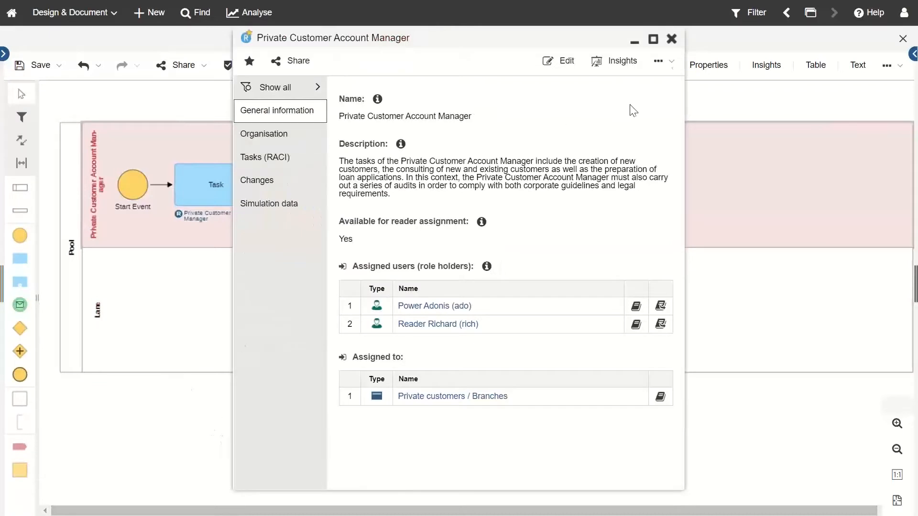
left_click(673, 41)
left_click(372, 425)
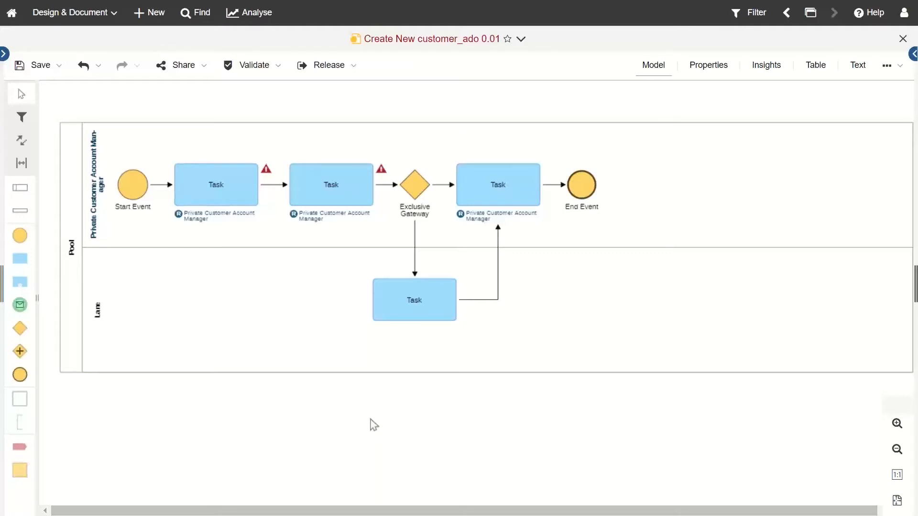
left_click(4, 53)
Step: Clear the Test filter and open CP.01.00 Create new customer 1.01 under ADOmoney Bank > 01 Processes > CP.01 Advise Customer
left_click(157, 92)
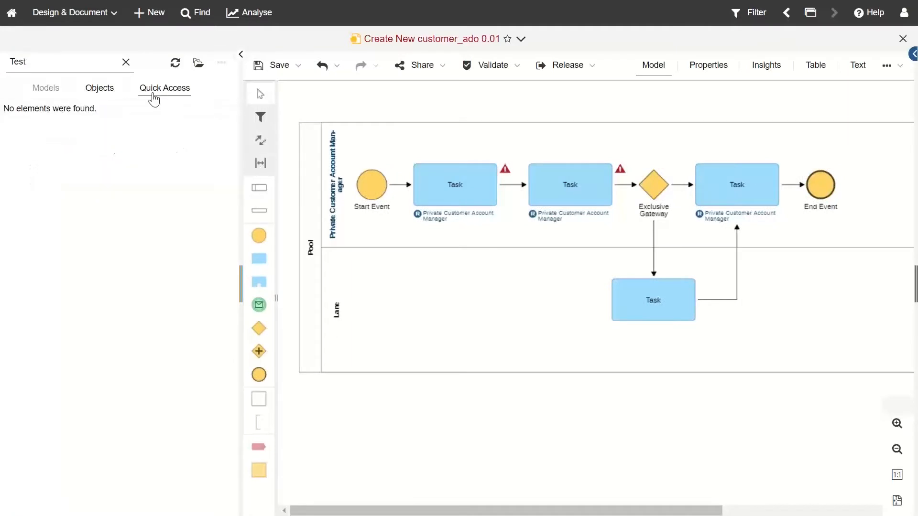
left_click(126, 61)
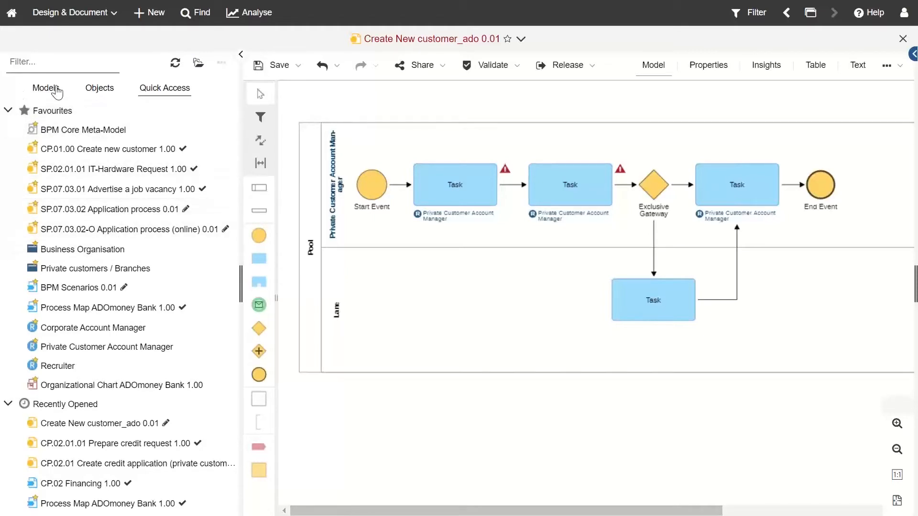
left_click(36, 88)
left_click(17, 130)
left_click(23, 149)
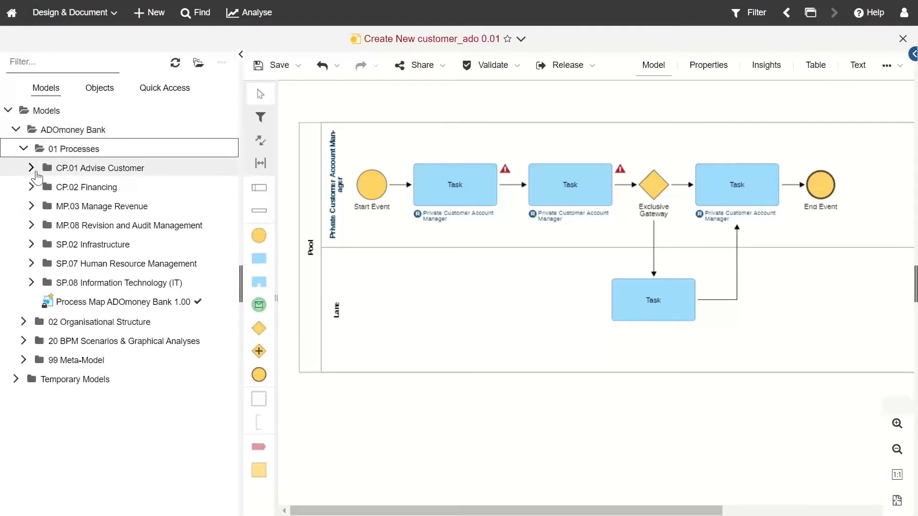
left_click(33, 171)
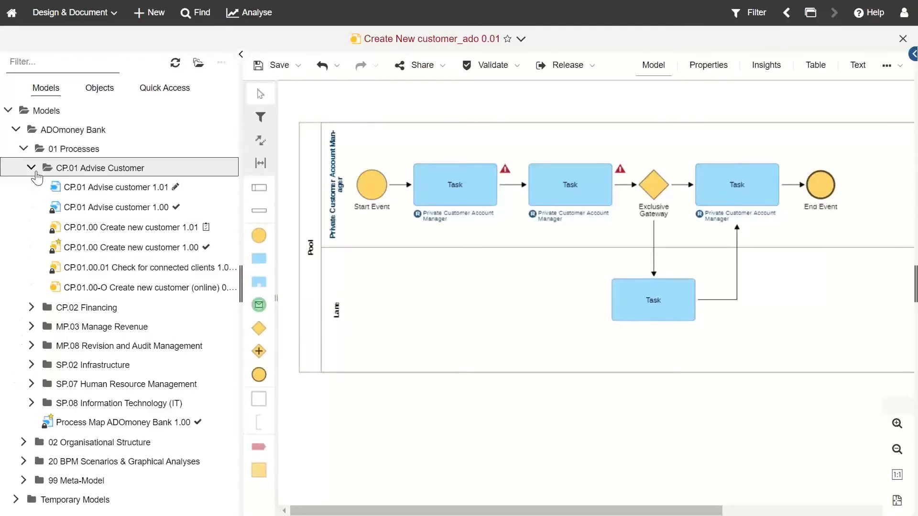
double_click(131, 227)
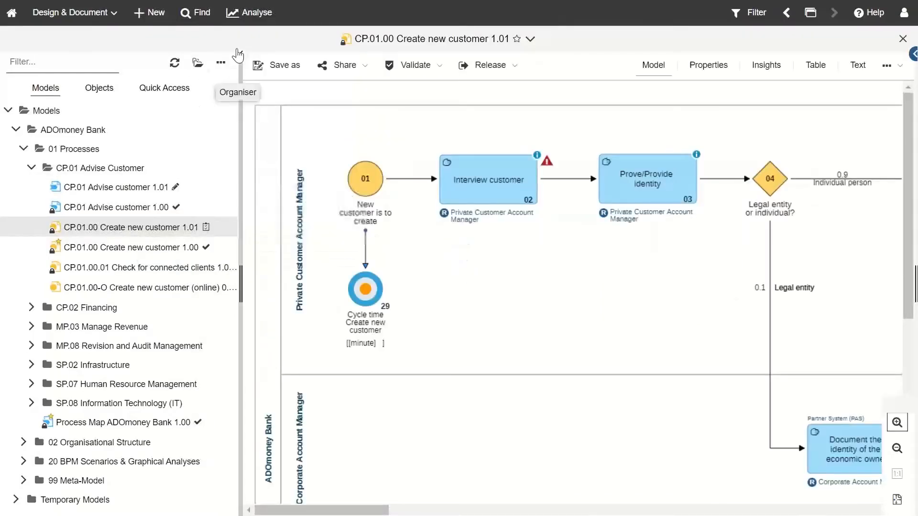
left_click(238, 55)
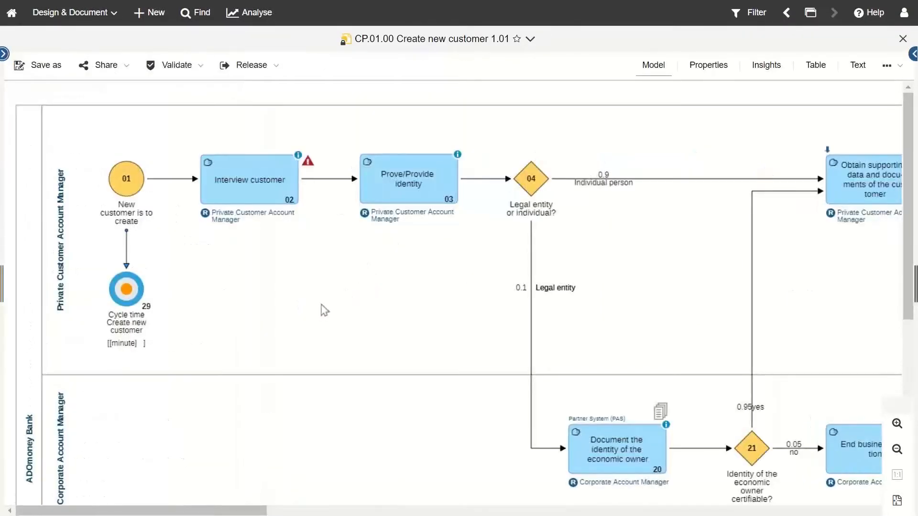
scroll(324, 300, "down", 1)
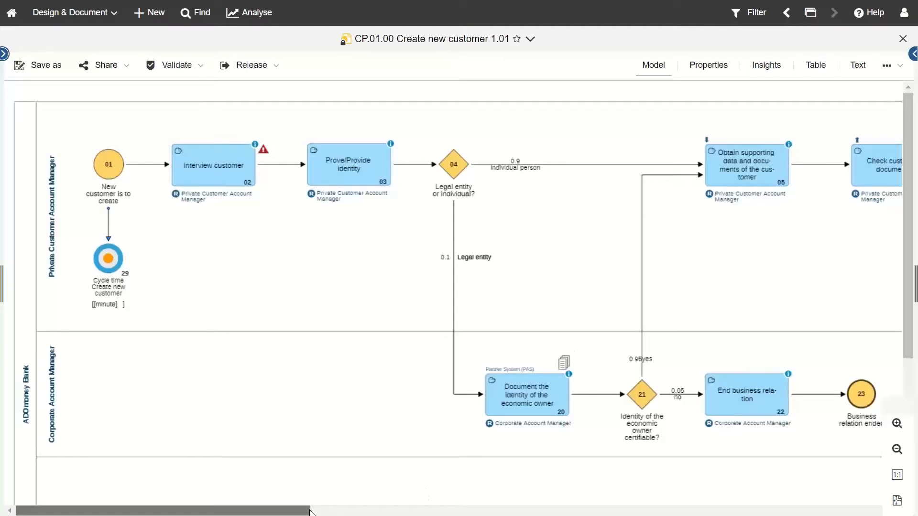
left_click(897, 456)
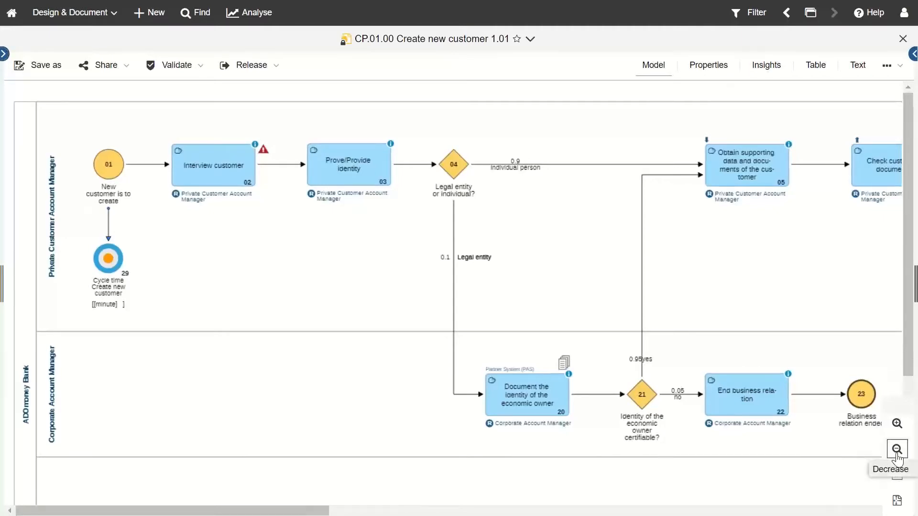
left_click(898, 456)
left_click(898, 456)
left_click(898, 456)
left_click(898, 457)
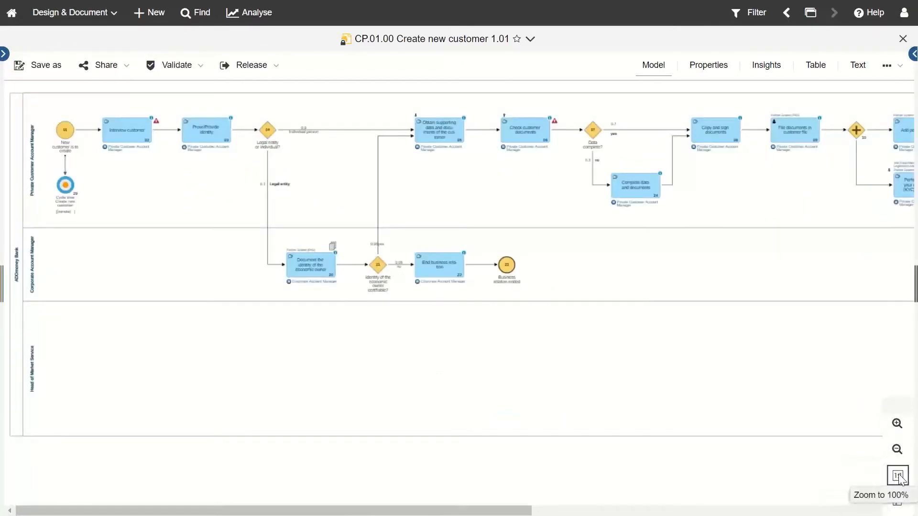
left_click(898, 476)
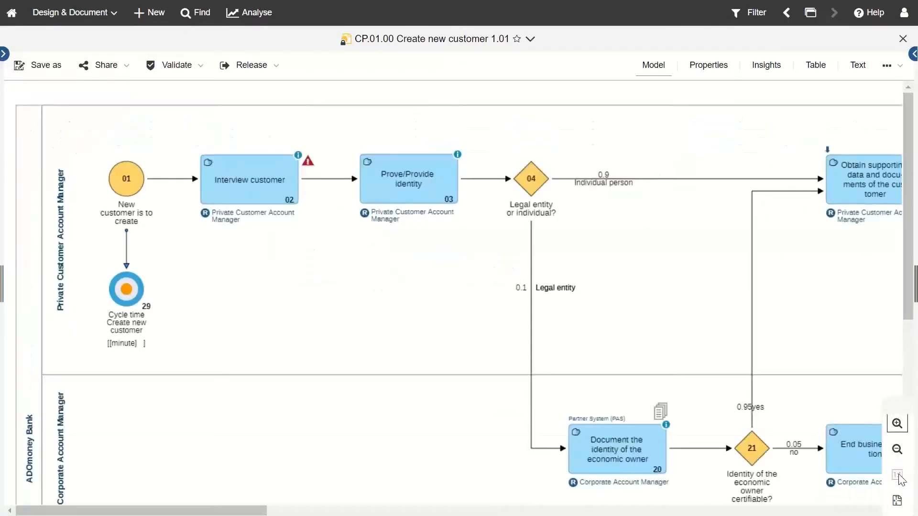
left_click(897, 423)
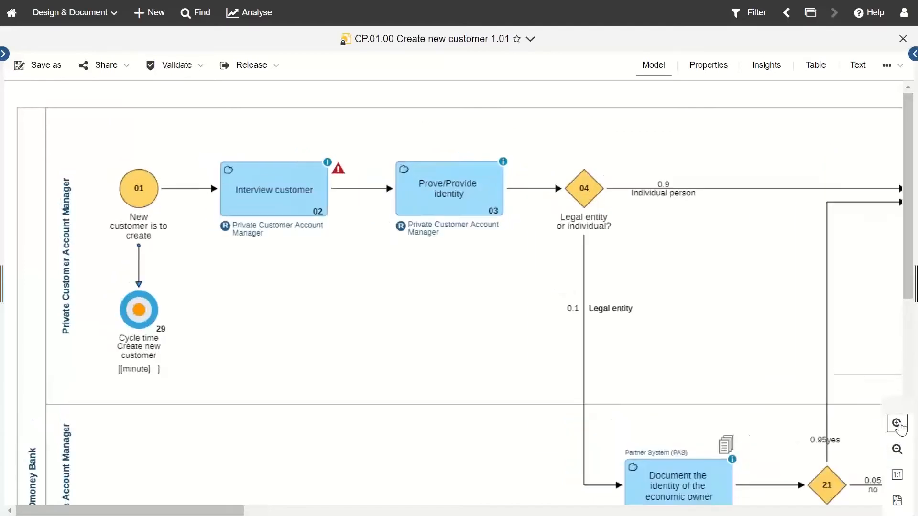
left_click(897, 424)
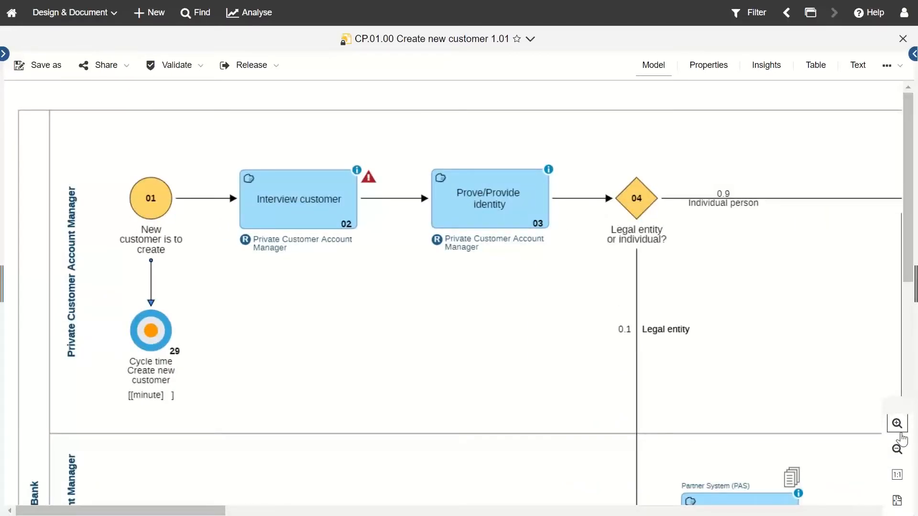
left_click(898, 450)
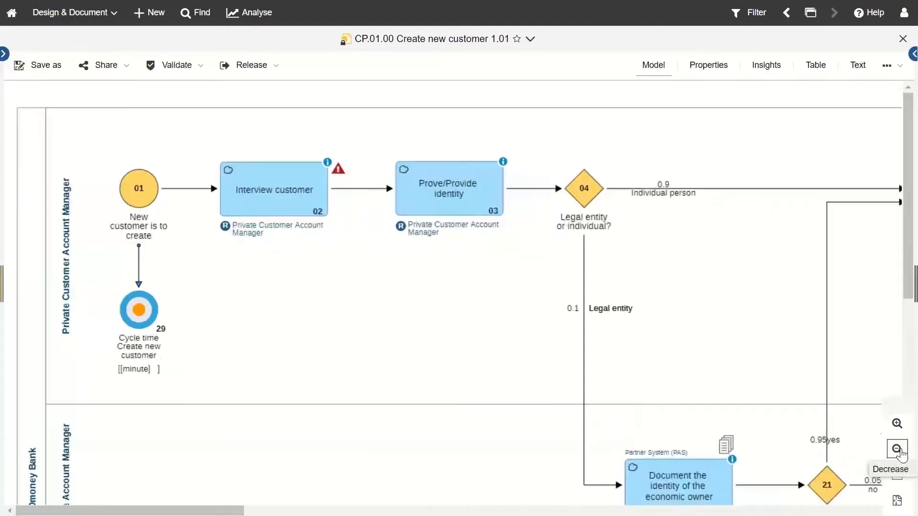
left_click(897, 450)
left_click(898, 450)
left_click(897, 450)
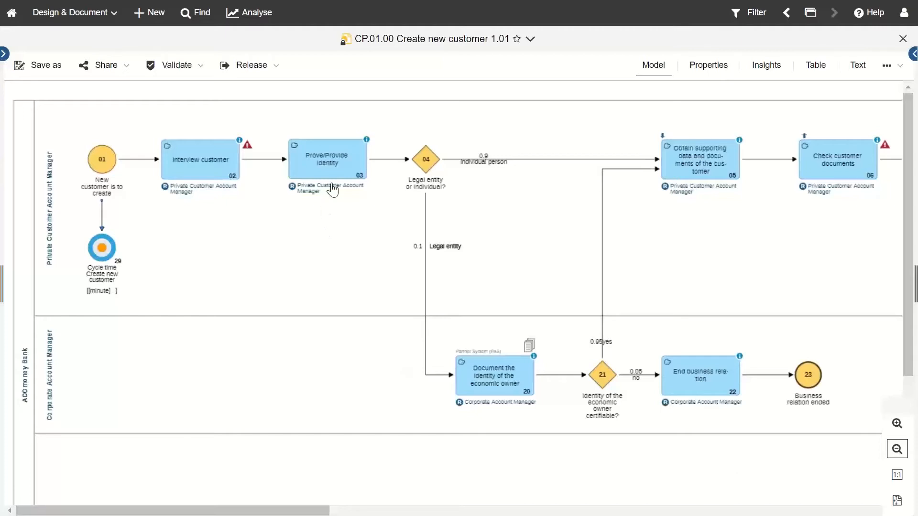
mouse_move(752, 175)
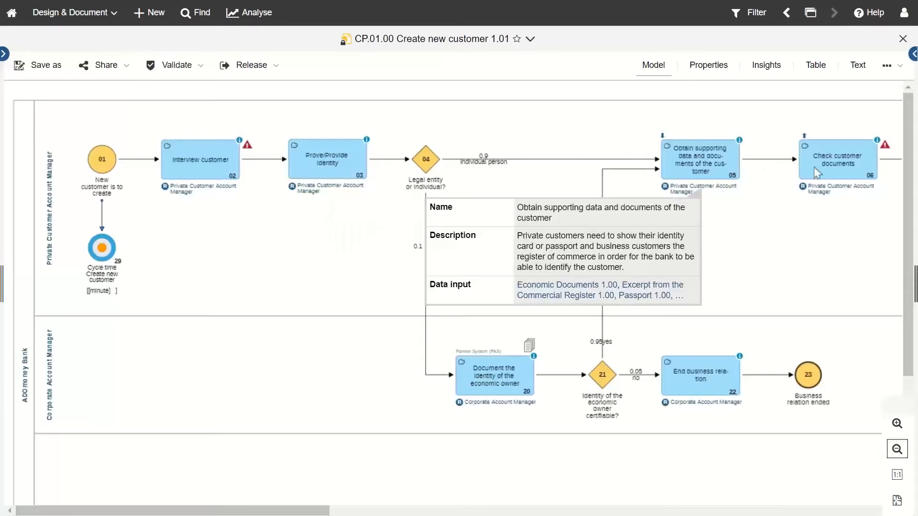
scroll(823, 165, "up", 3)
mouse_move(823, 164)
scroll(823, 165, "up", 5)
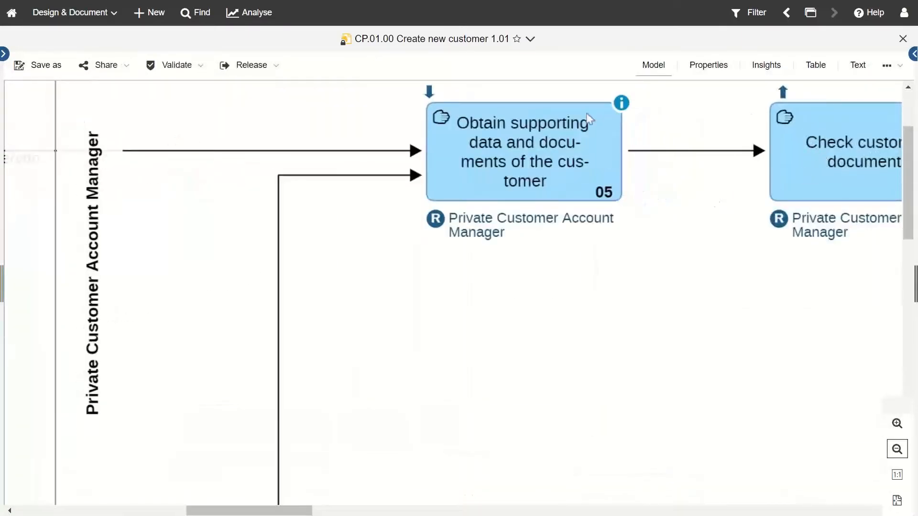
scroll(743, 324, "down", 3)
scroll(707, 307, "down", 4)
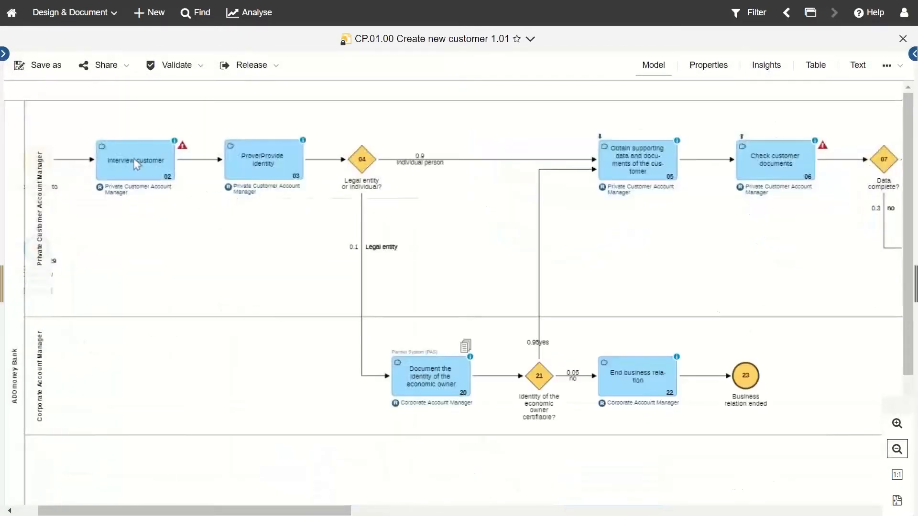
mouse_move(135, 167)
scroll(482, 231, "down", 2)
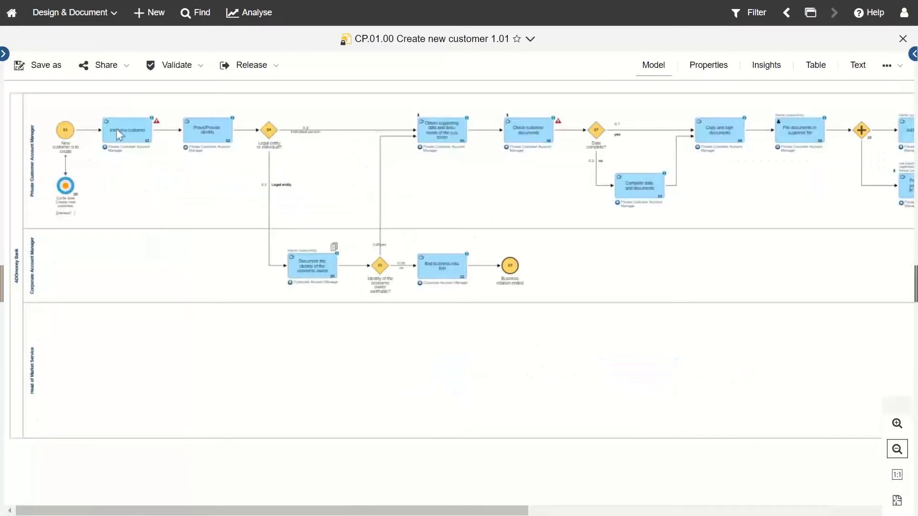
scroll(119, 130, "up", 5)
scroll(127, 138, "up", 2)
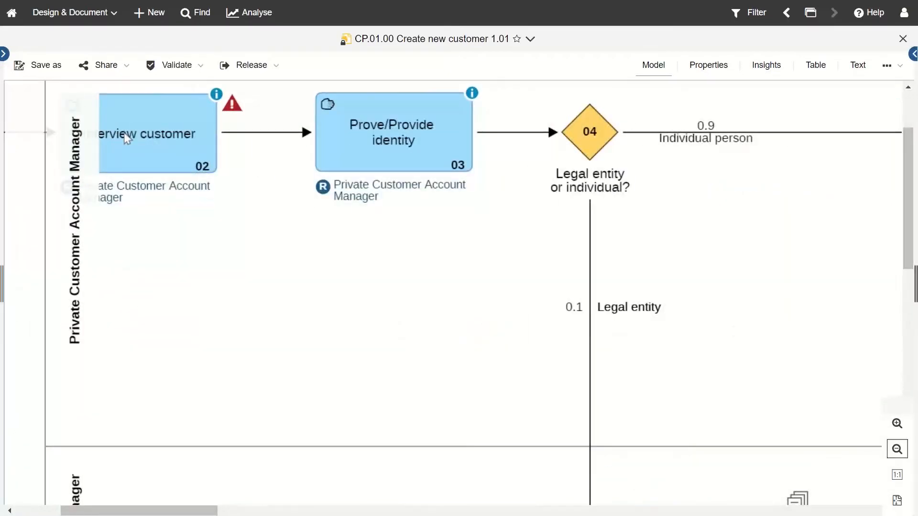
scroll(126, 138, "down", 4)
scroll(125, 132, "down", 5)
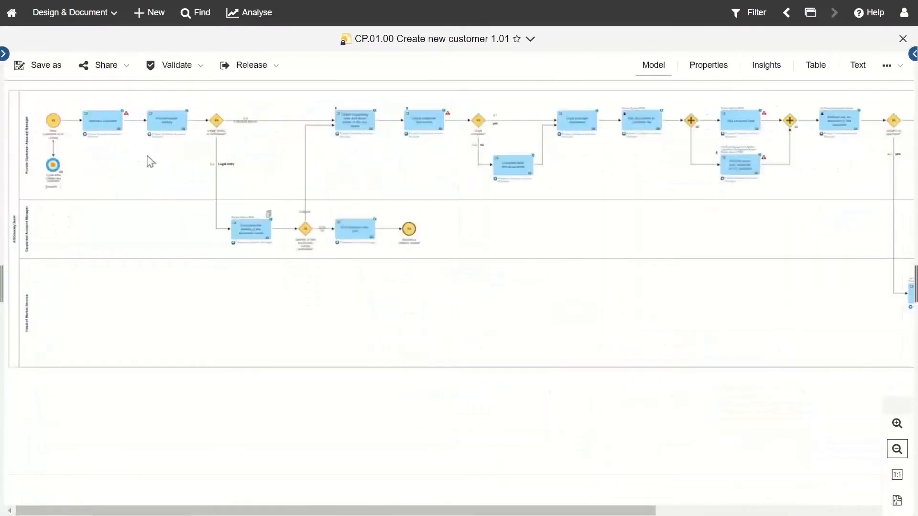
scroll(396, 203, "up", 1)
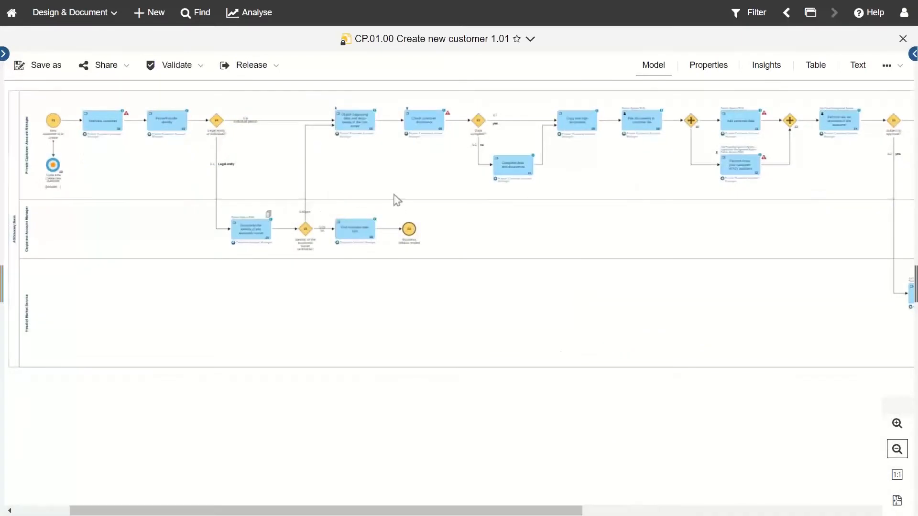
left_click_drag(505, 514, 450, 514)
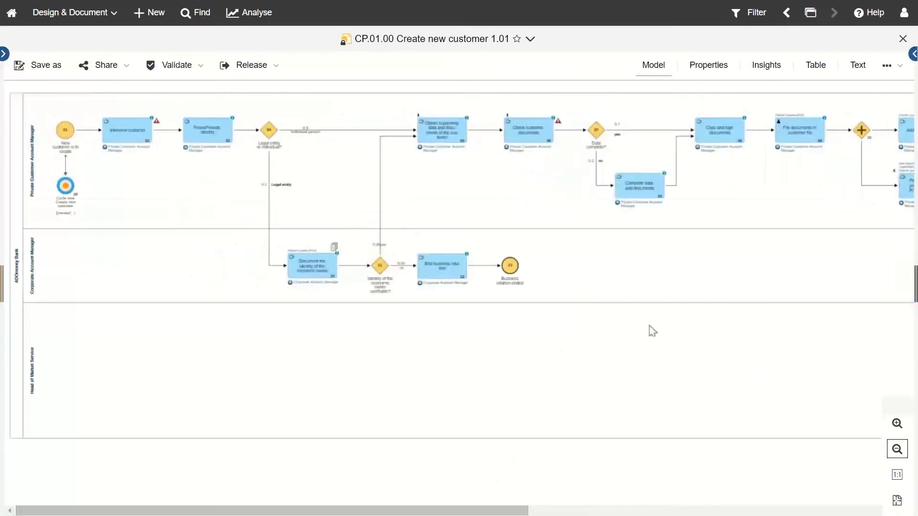
left_click(897, 503)
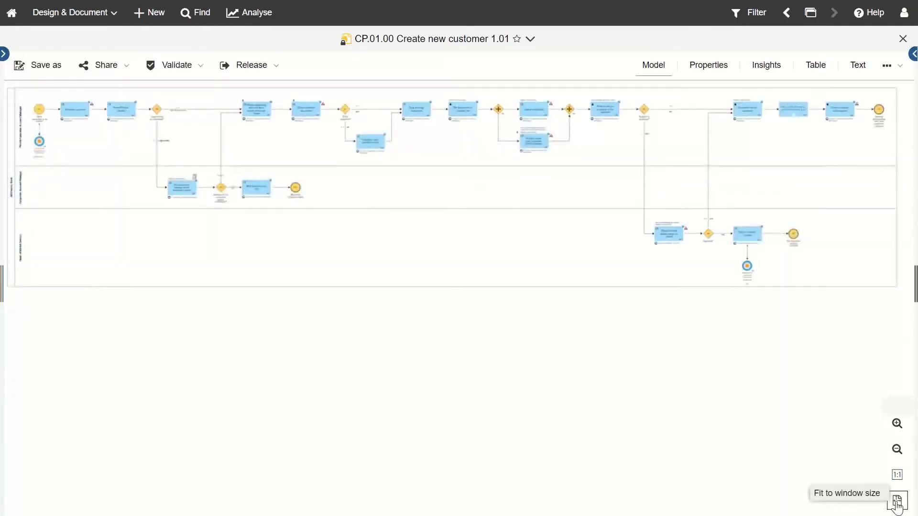
left_click(897, 483)
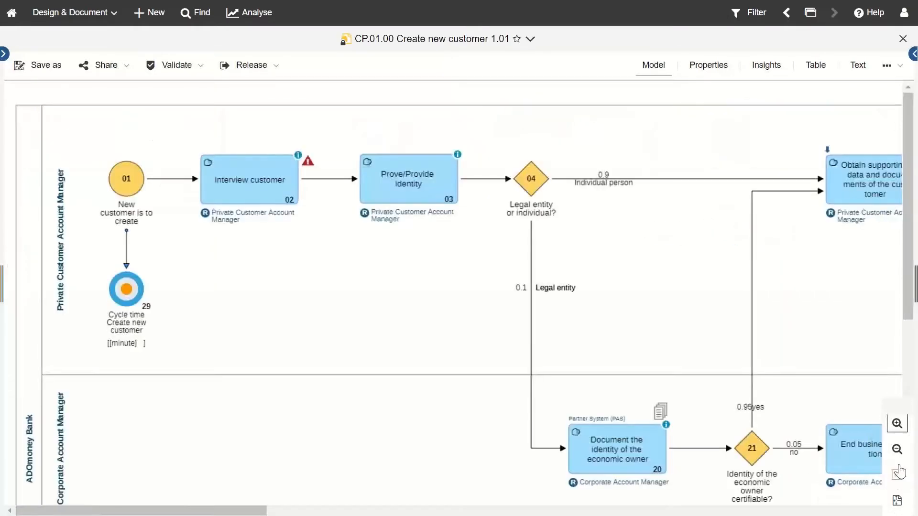
left_click(898, 451)
left_click(898, 451)
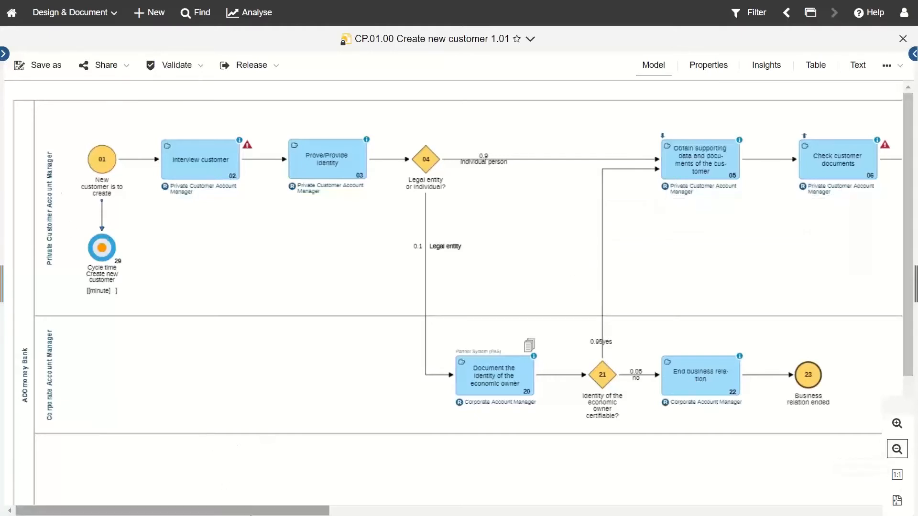
left_click_drag(248, 514, 332, 514)
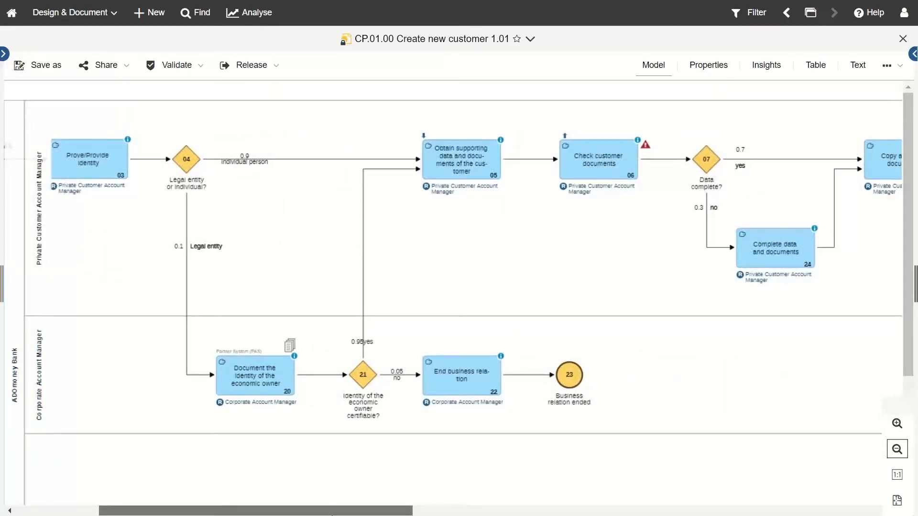
left_click_drag(346, 515, 246, 512)
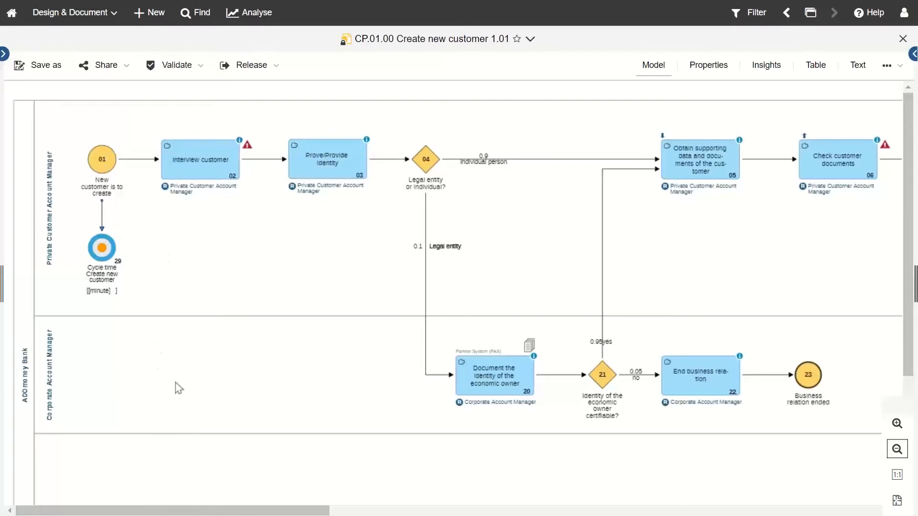
left_click_drag(241, 511, 443, 512)
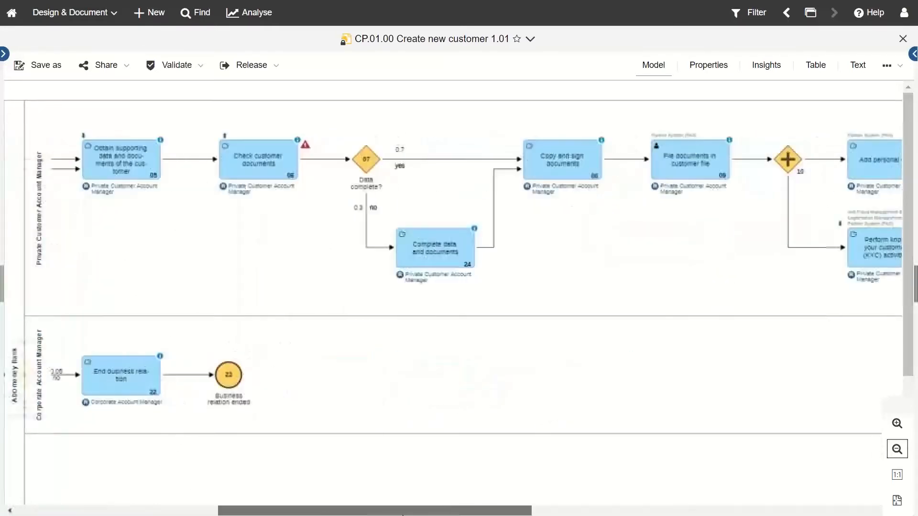
left_click_drag(369, 514, 82, 262)
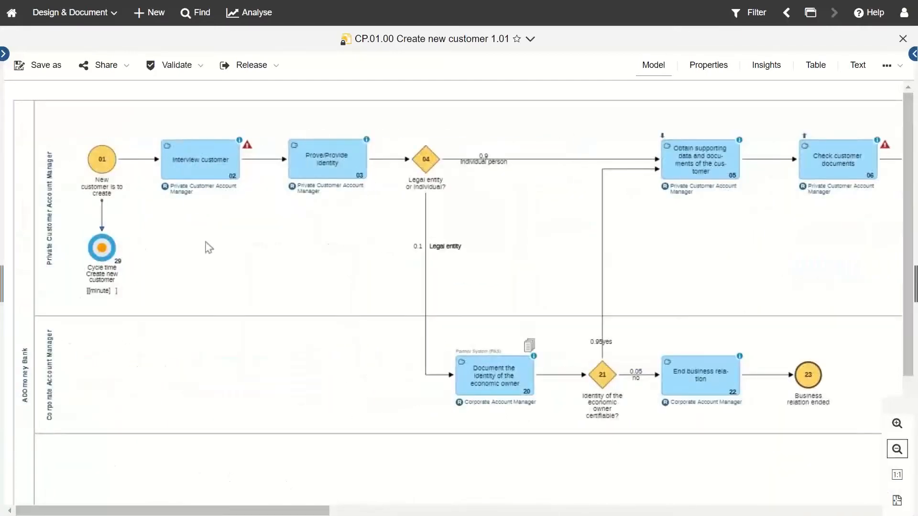
mouse_move(169, 149)
left_click_drag(325, 510, 524, 512)
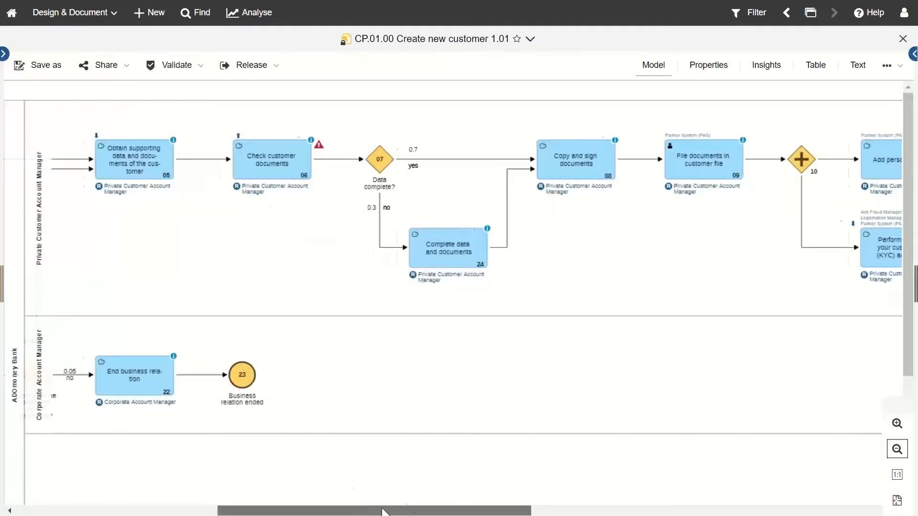
left_click_drag(356, 510, 154, 473)
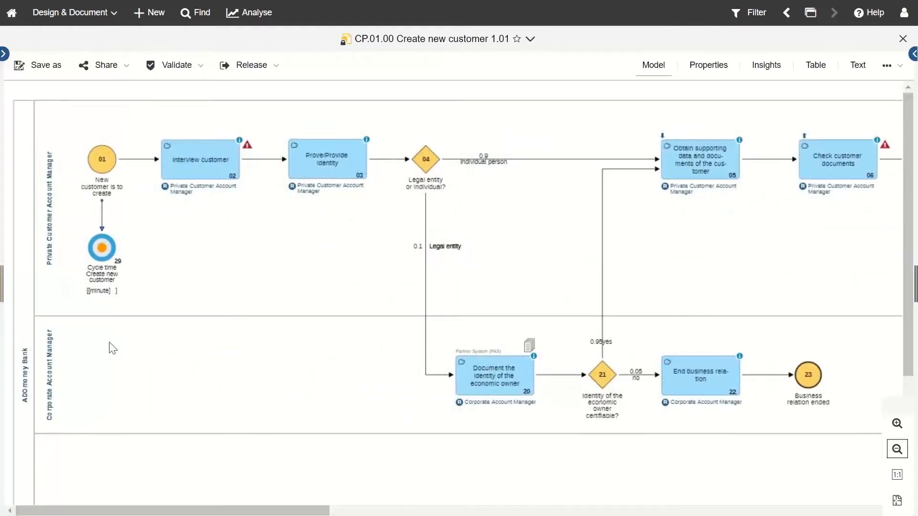
left_click_drag(194, 513, 367, 510)
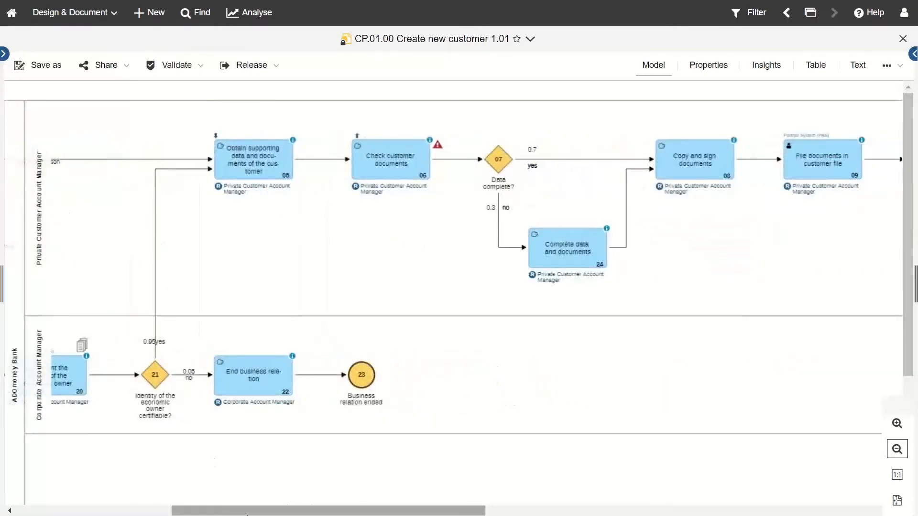
scroll(72, 239, "right", 5)
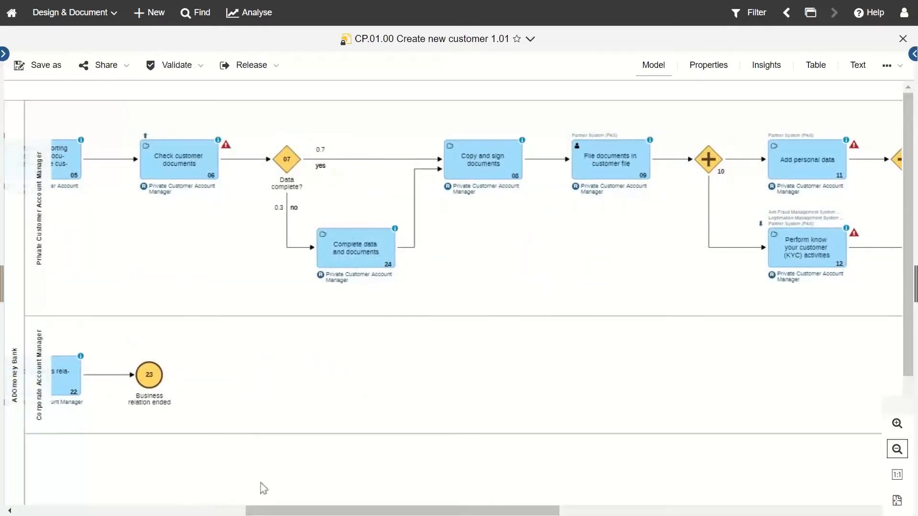
left_click_drag(268, 512, 45, 459)
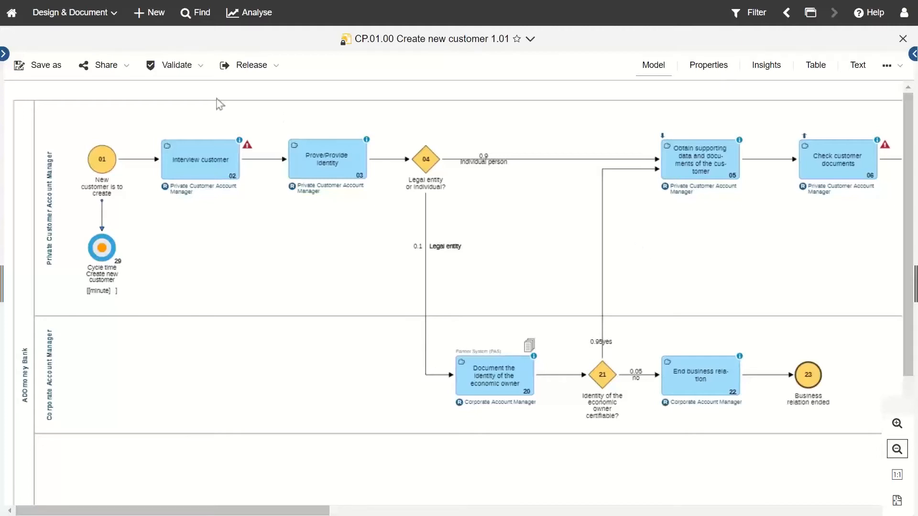
Step: Look at the Share options without changes, then show the Models tree beside the diagram
left_click(122, 73)
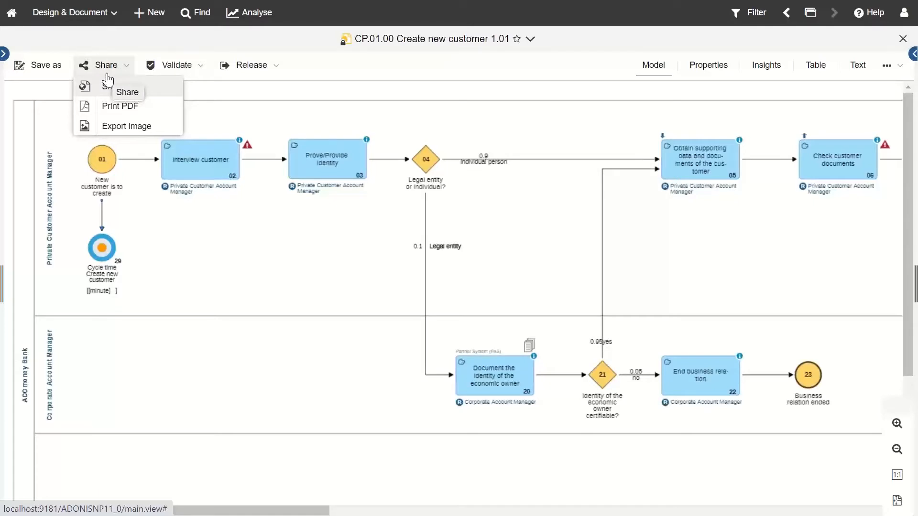
left_click(354, 247)
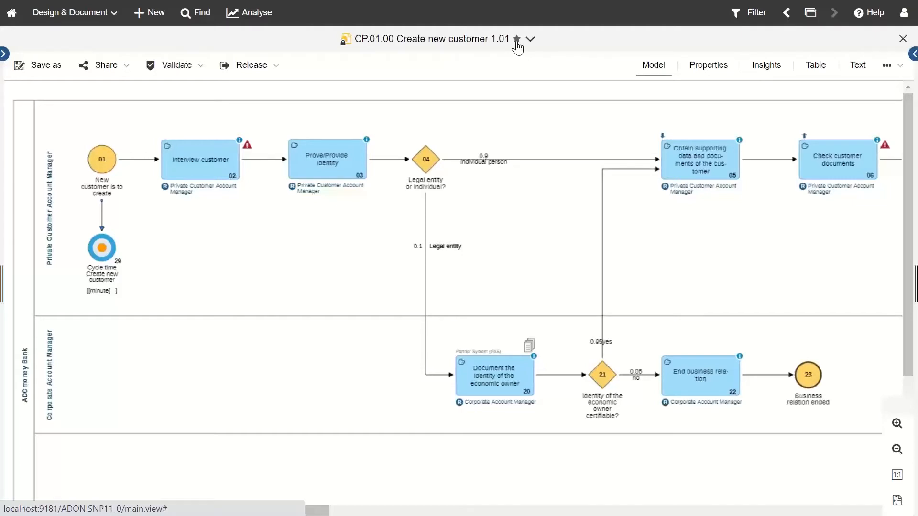
left_click(5, 54)
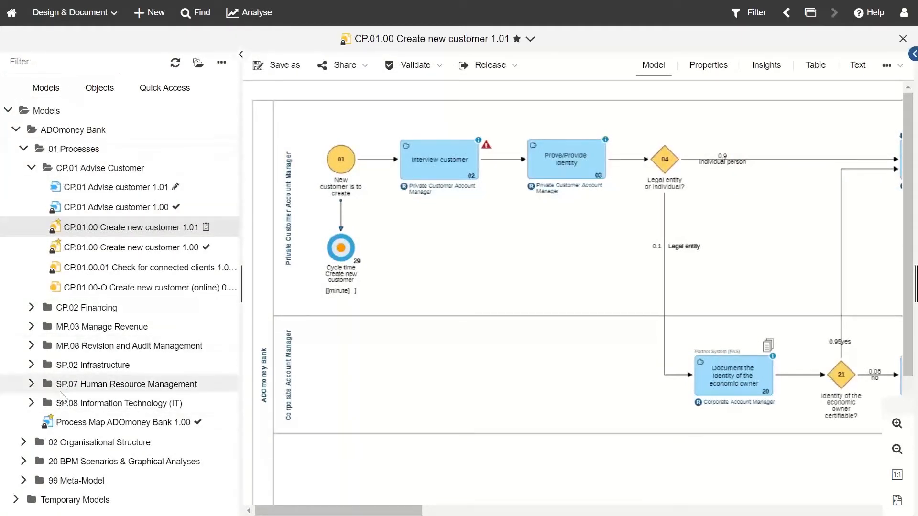
Step: Browse the Models tree to SP.02 Provide infrastructure, check Quick Access, then hide the browser panel
left_click(23, 442)
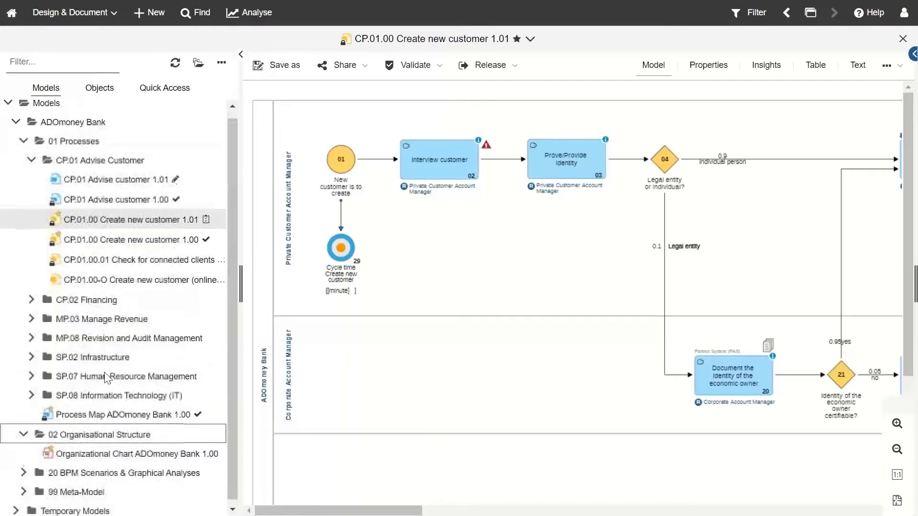
left_click(29, 355)
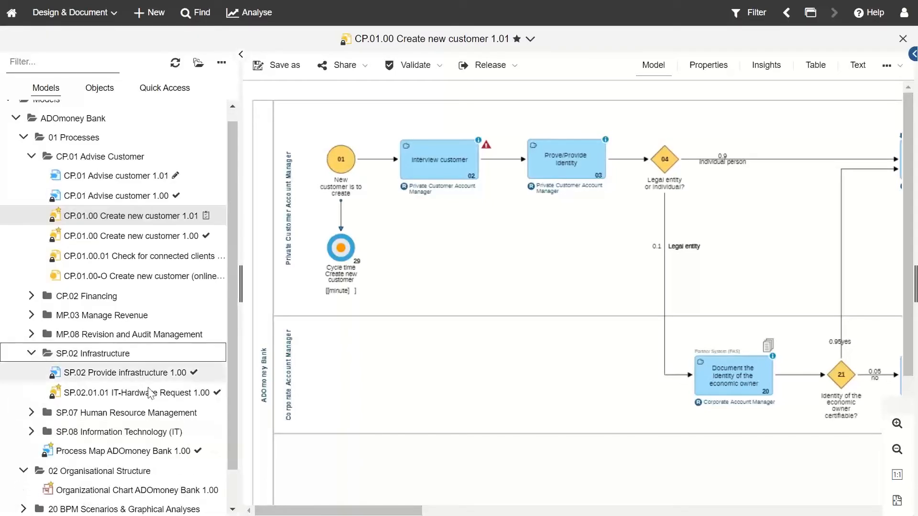
right_click(154, 384)
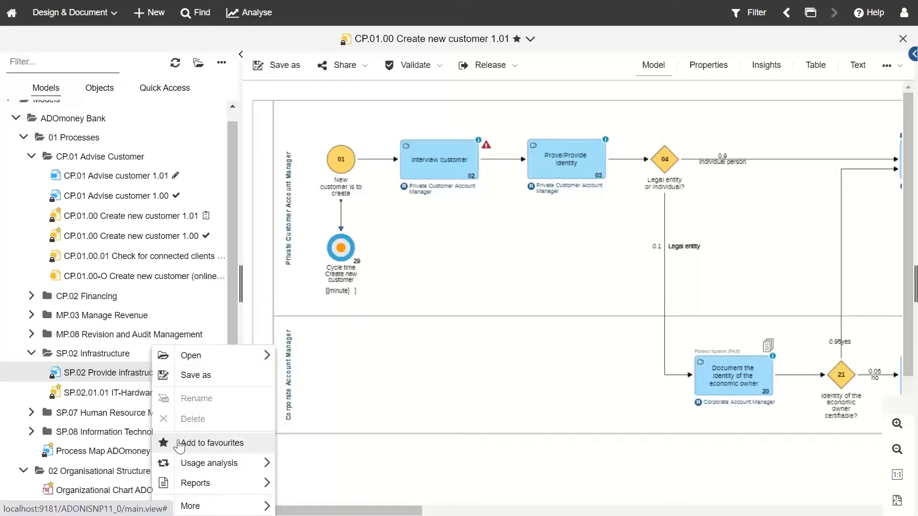
left_click(240, 54)
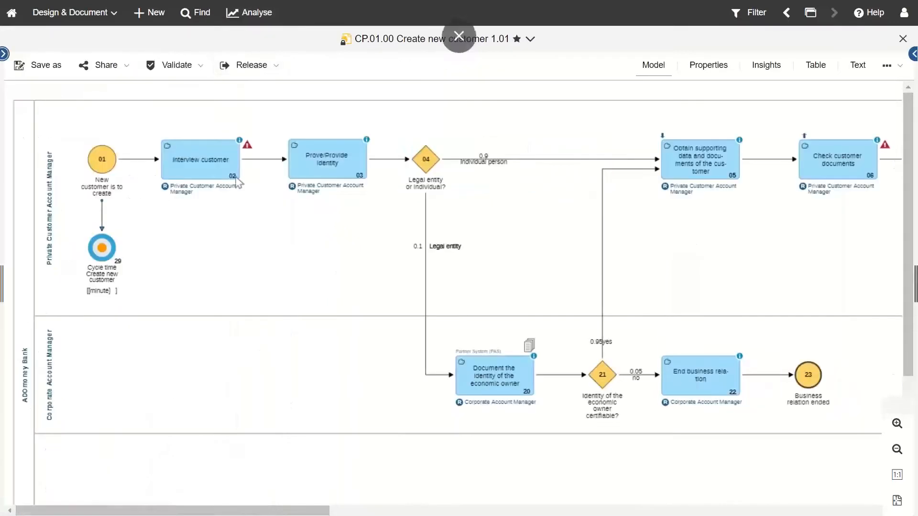
left_click(4, 54)
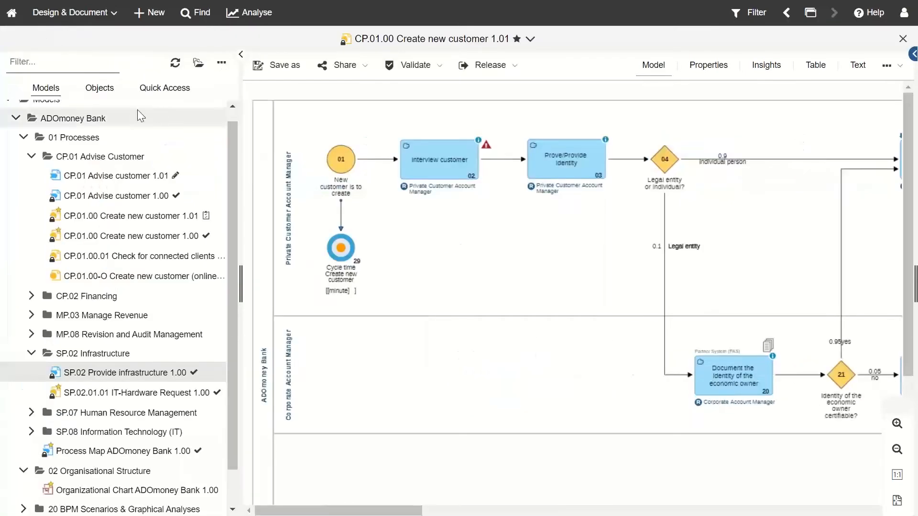
left_click(167, 91)
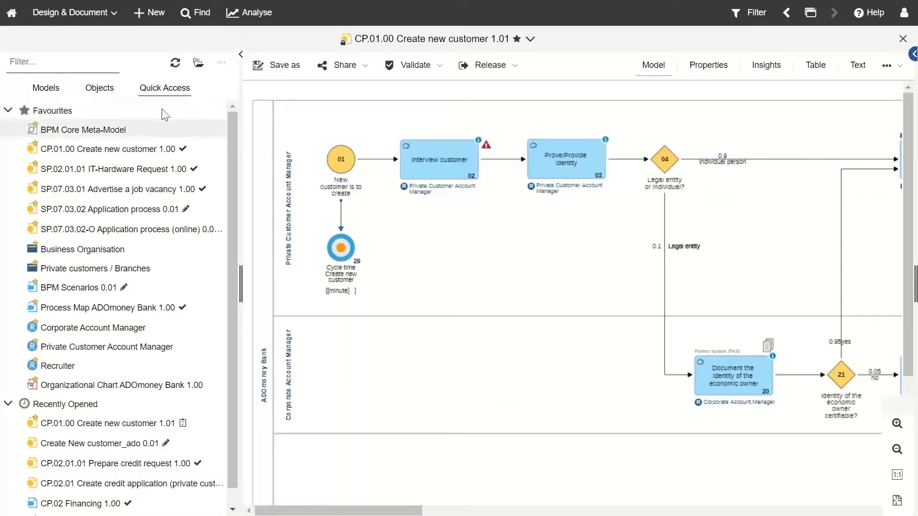
left_click(241, 54)
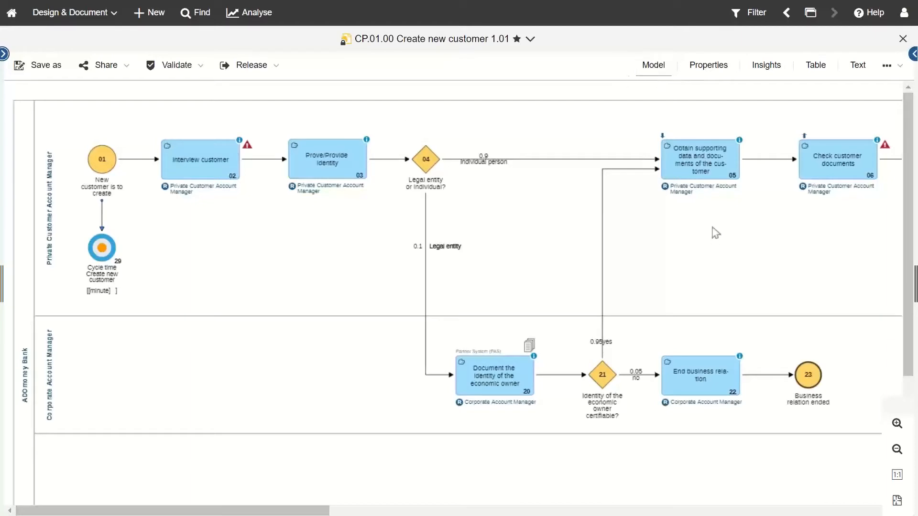
Step: Show the reference model as a task-only table sorted by Order ascending, 02 to 27
left_click(817, 73)
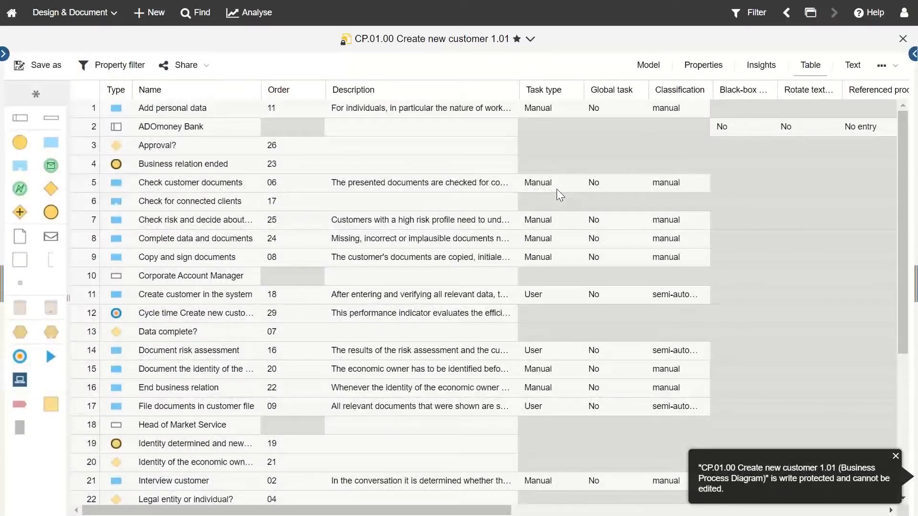
left_click(54, 149)
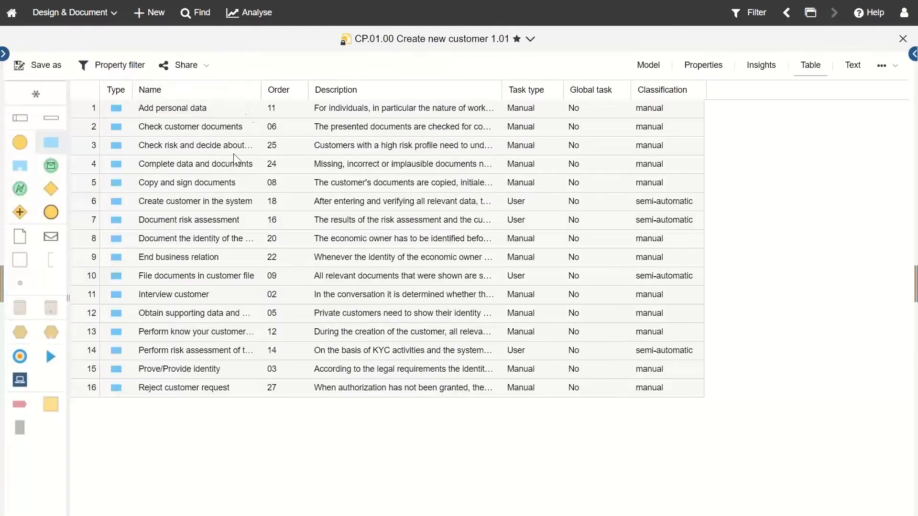
left_click(302, 90)
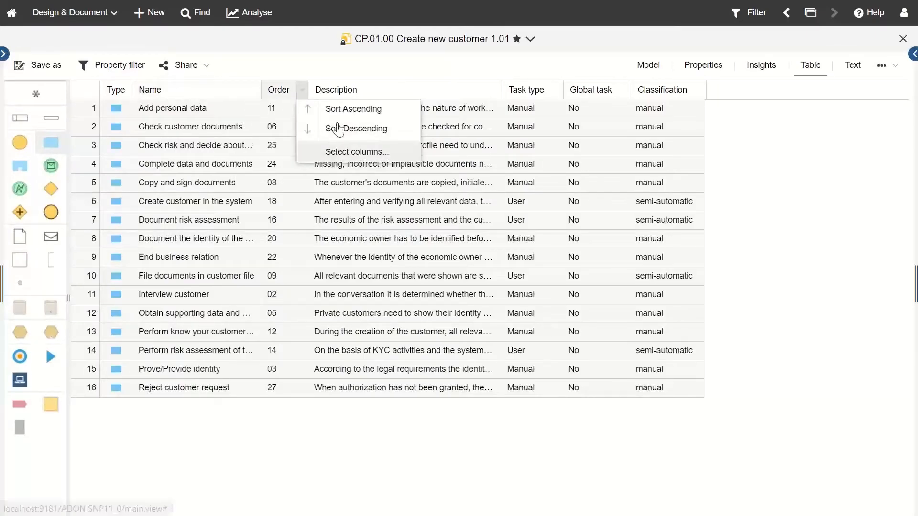
left_click(330, 109)
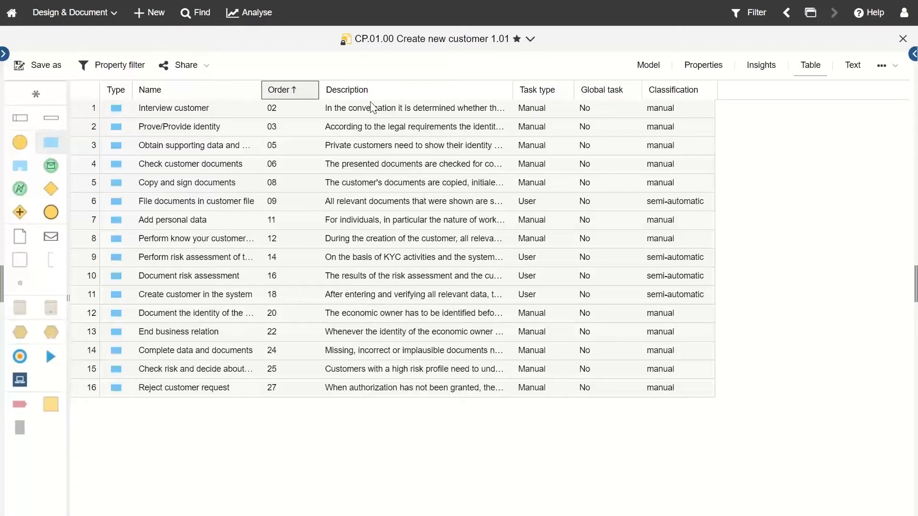
left_click(6, 55)
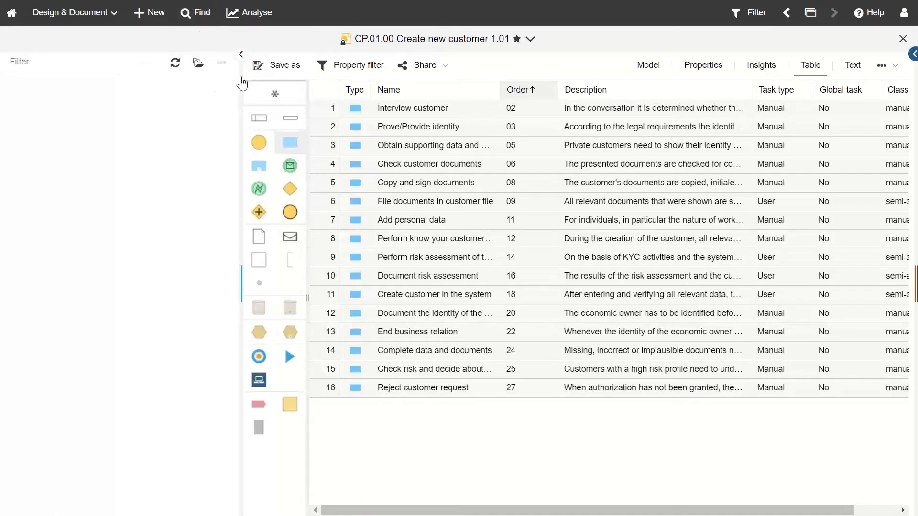
left_click(241, 54)
left_click(816, 13)
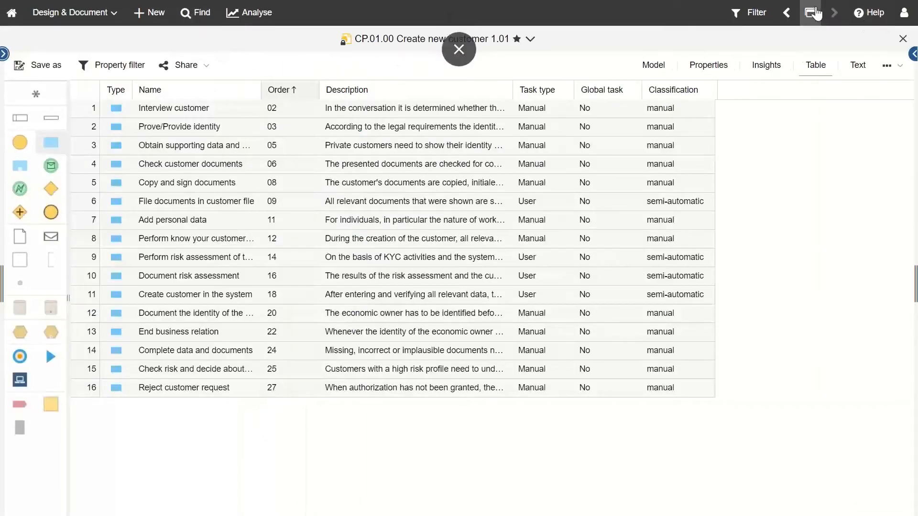
Step: Switch to Create New customer_ado 0.01, preview its four tasks in Table view, and return to Model
left_click(815, 14)
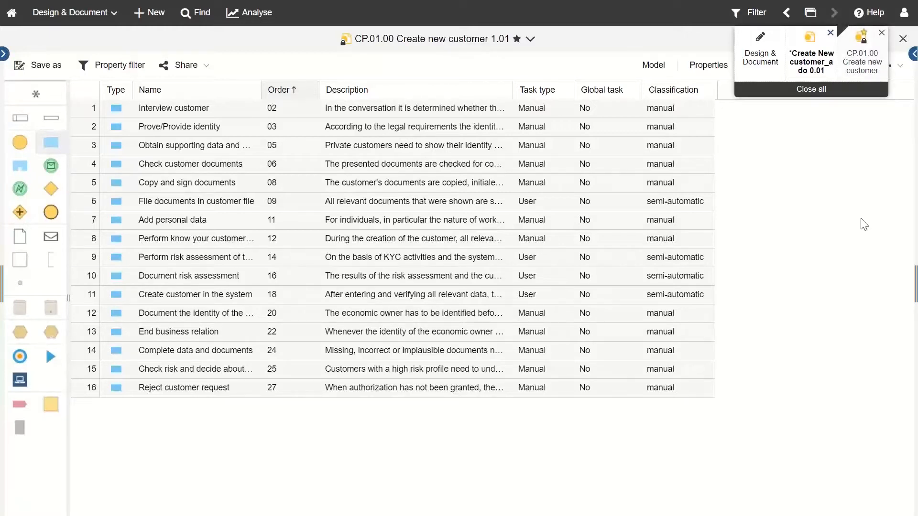
left_click(814, 71)
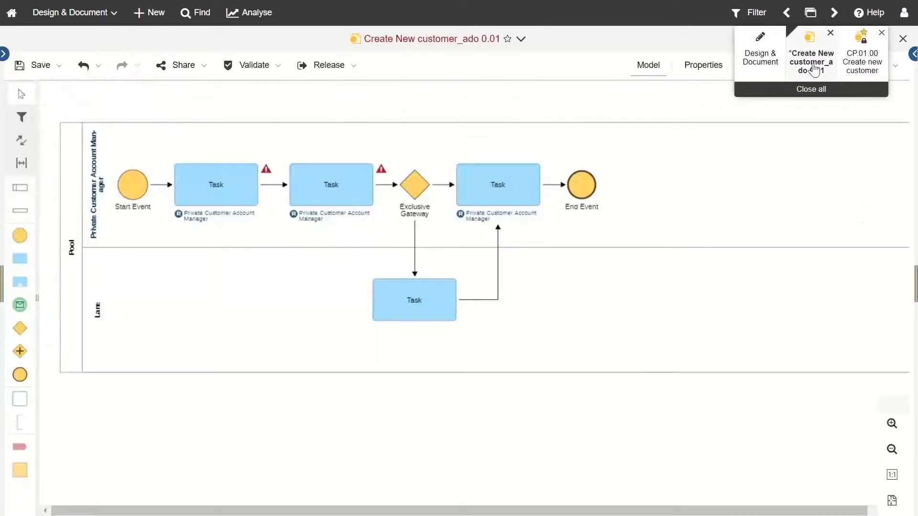
left_click(796, 75)
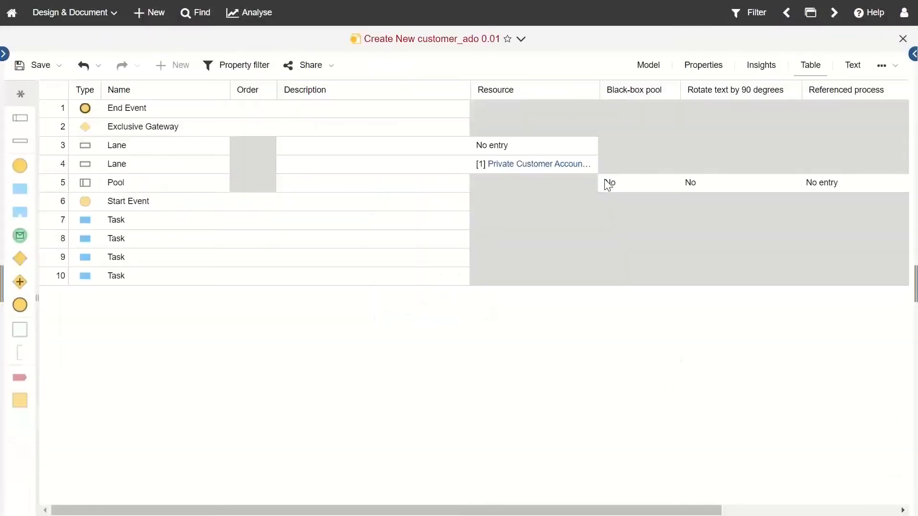
left_click(21, 190)
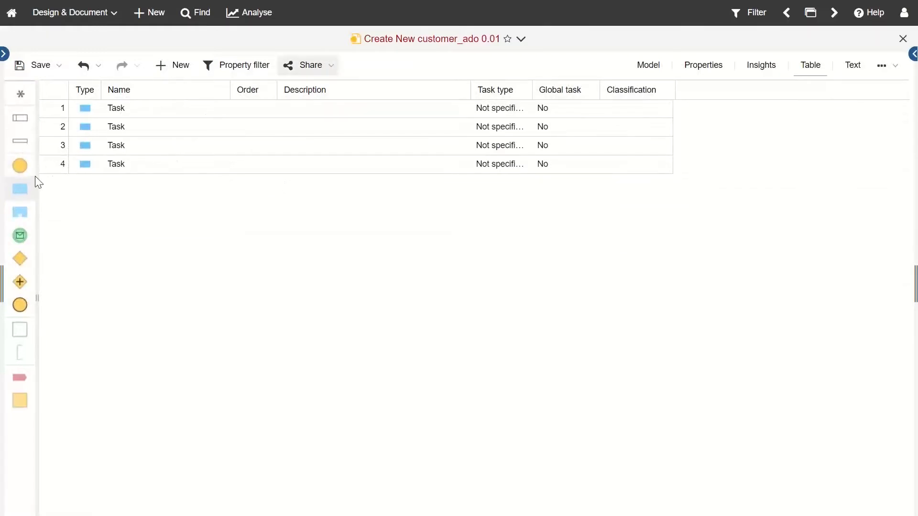
left_click(647, 69)
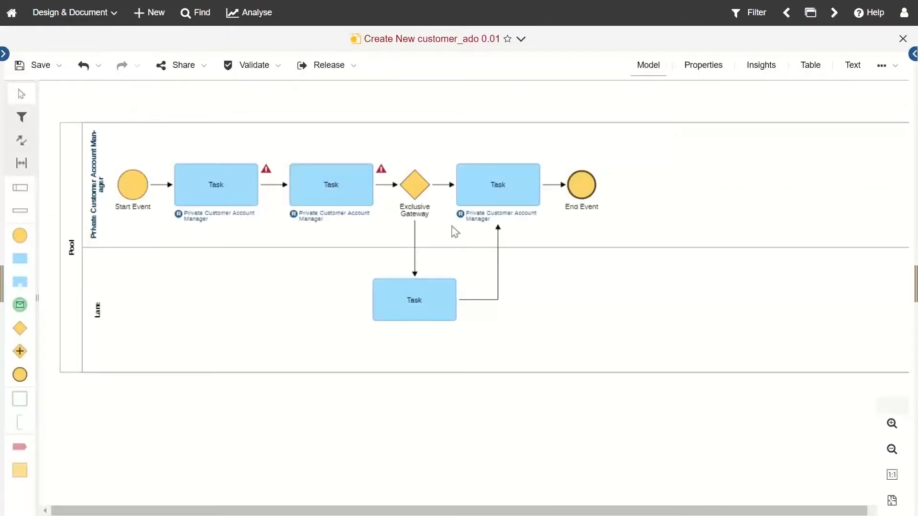
Step: Number the Create New customer_ado diagram objects horizontally, 01 to 07
left_click(885, 72)
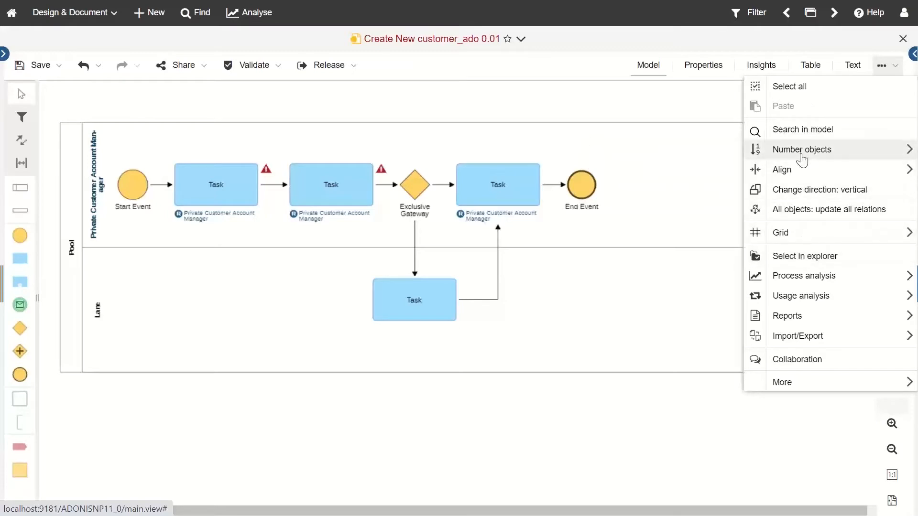
mouse_move(802, 157)
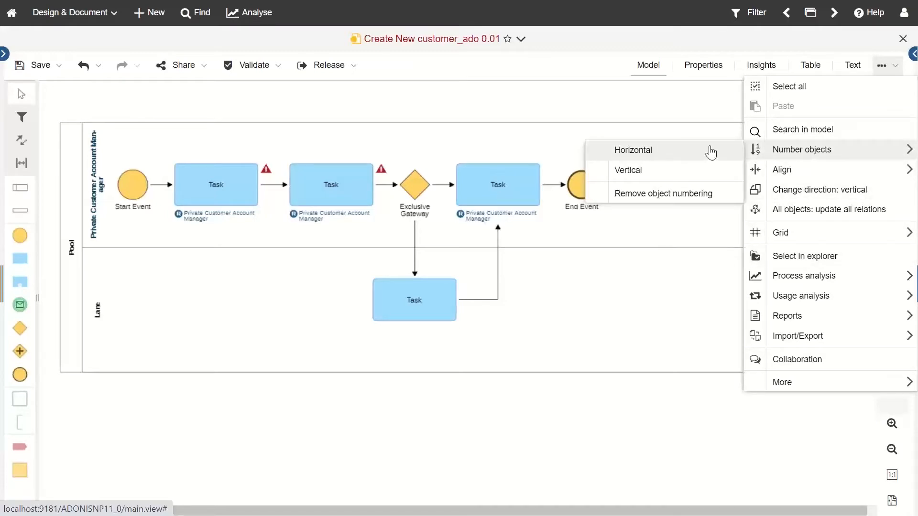
left_click(711, 152)
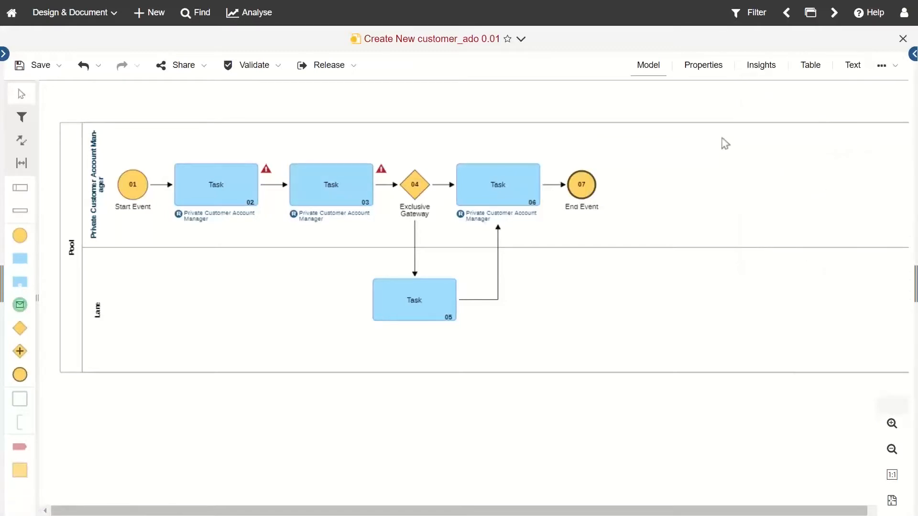
Step: Sort the new model's task table by Order ascending and describe task 02 as 'Example'
left_click(815, 73)
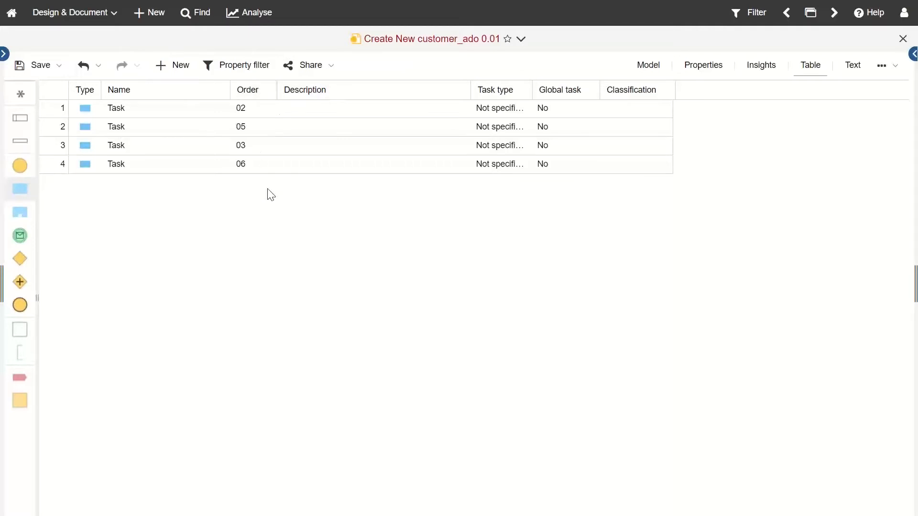
left_click(270, 90)
left_click(308, 112)
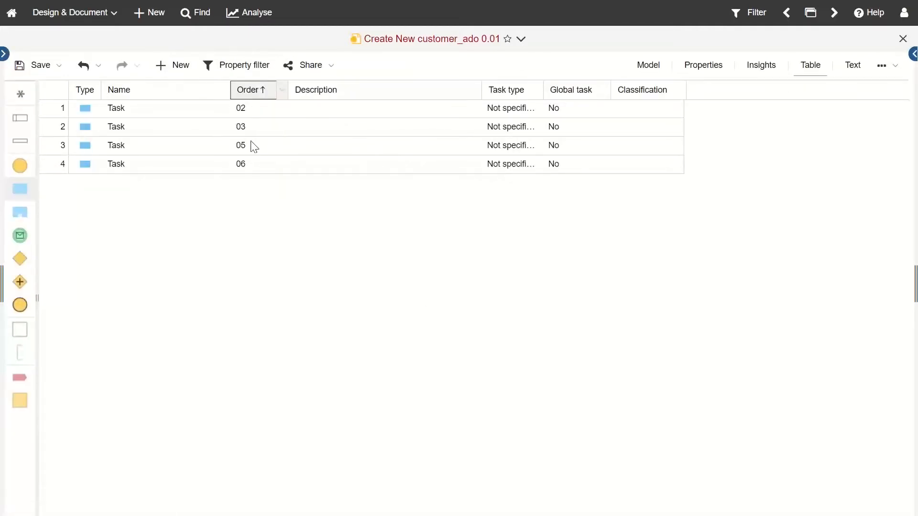
left_click(340, 119)
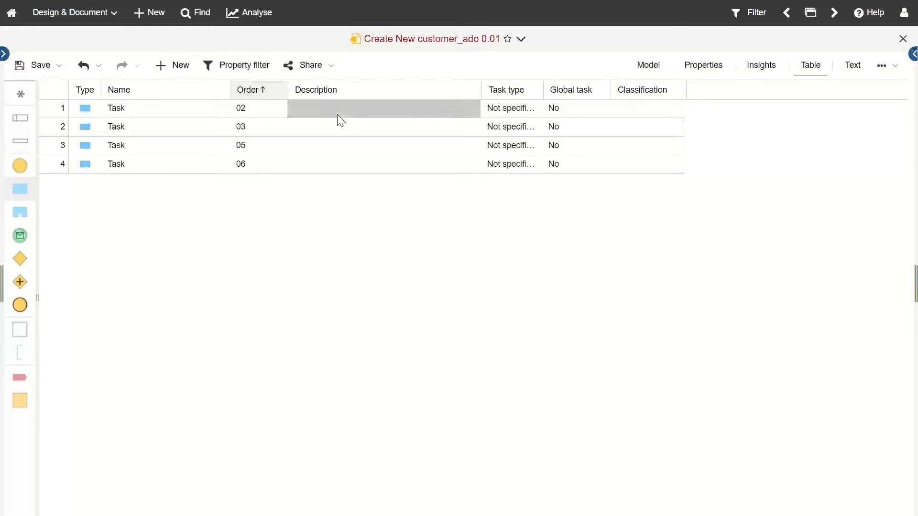
left_click(341, 120)
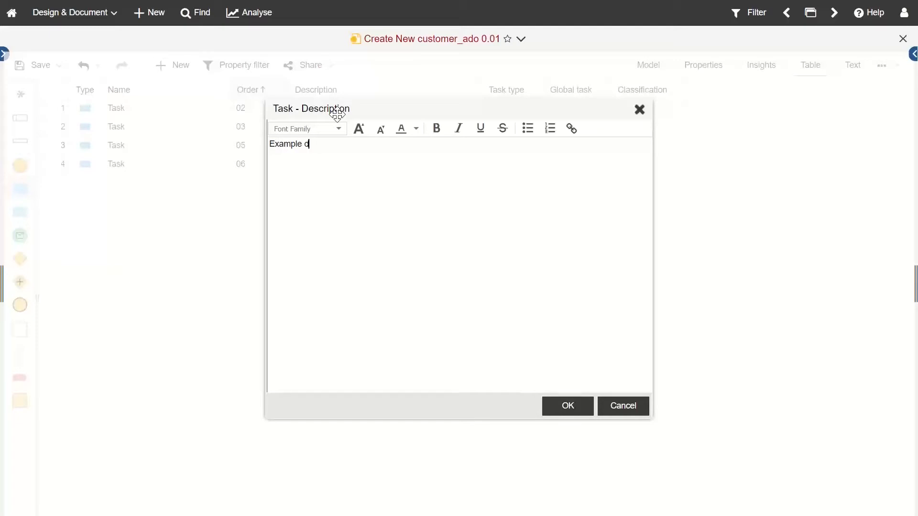
left_click(567, 406)
Step: Paste the 'Example' description into task 03, leaving task 02's name unchanged
left_click(375, 108)
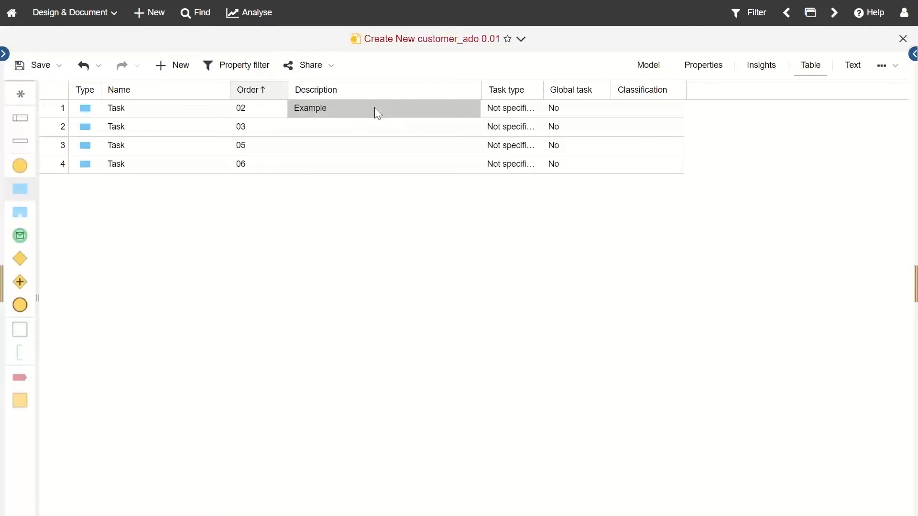
left_click(358, 125)
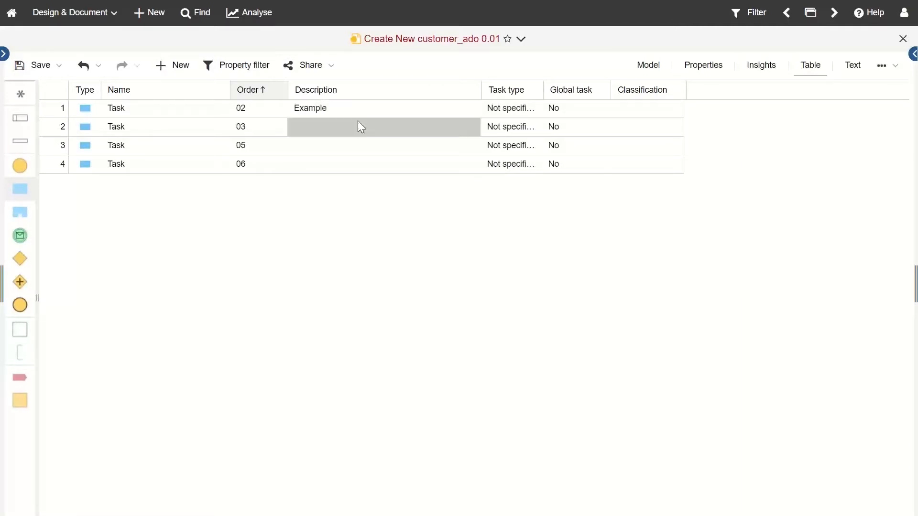
type("Example")
left_click(129, 110)
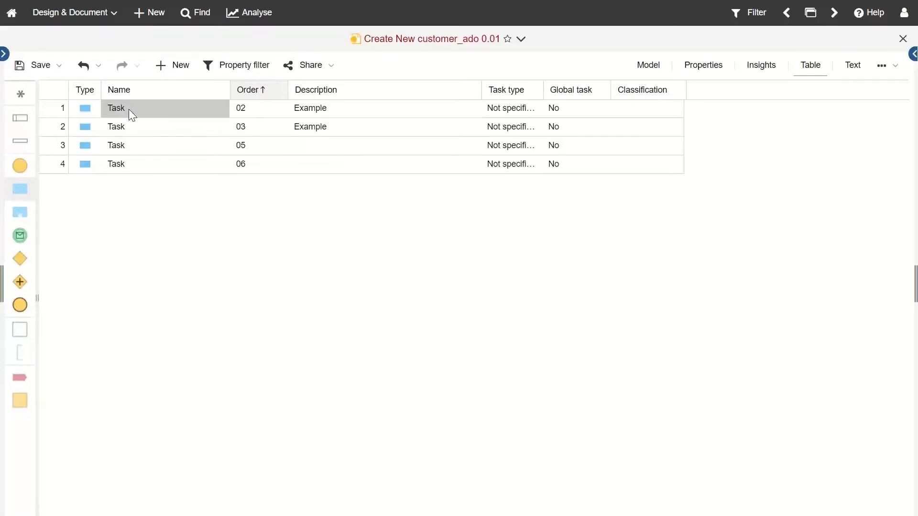
left_click(128, 109)
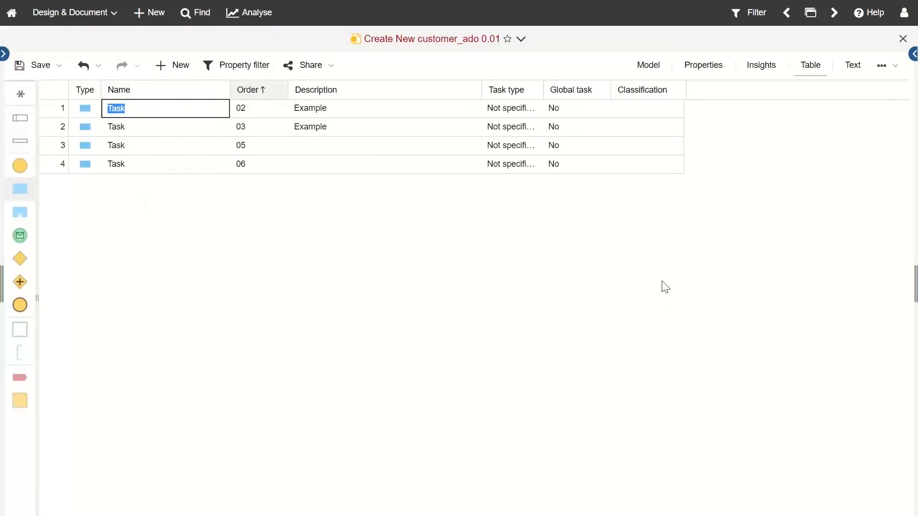
left_click(656, 268)
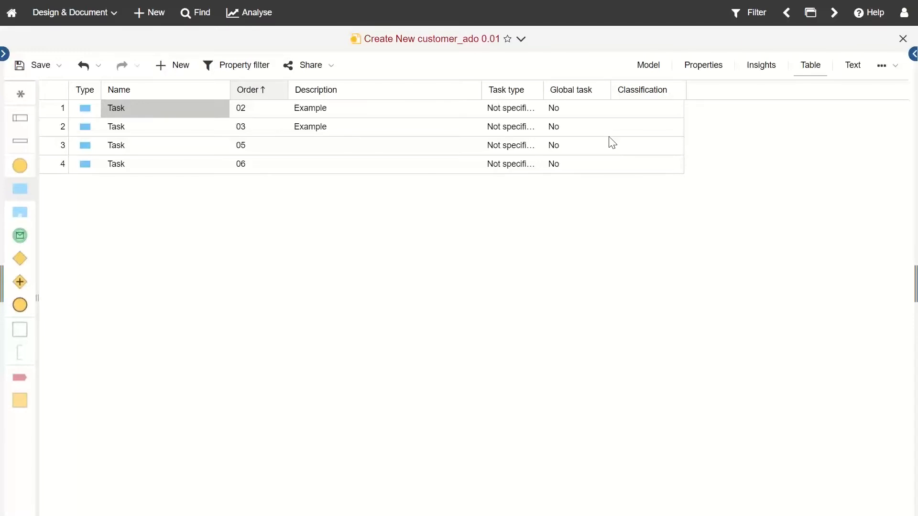
Step: Set task 02's task type to Manual and task 03's to User
left_click(508, 112)
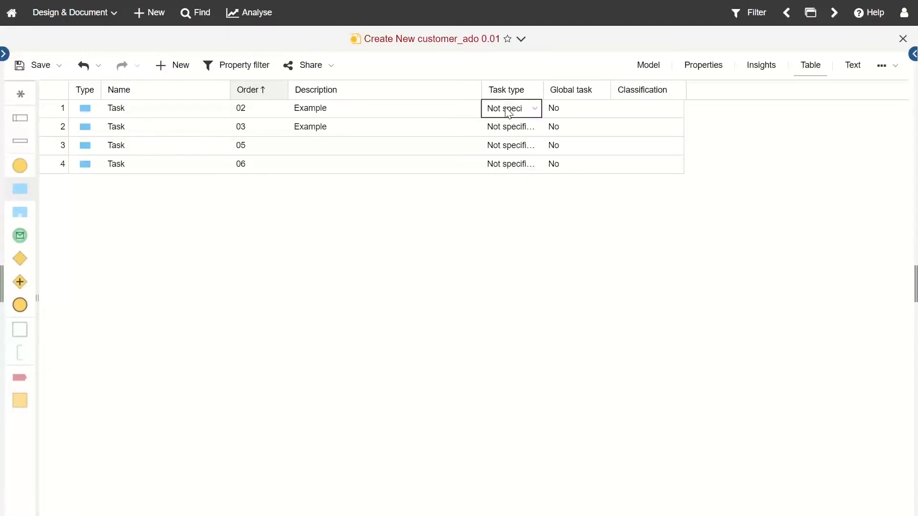
left_click(535, 110)
left_click(529, 146)
left_click(530, 134)
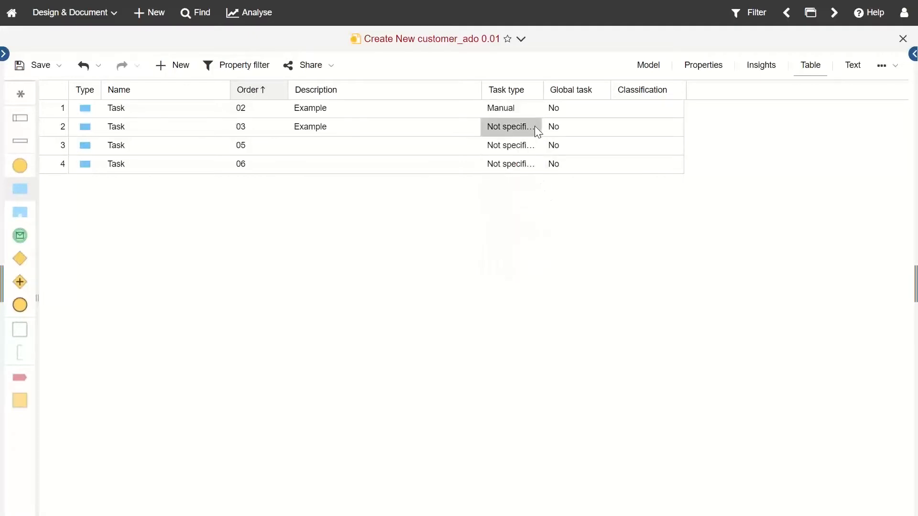
left_click(532, 127)
left_click(527, 127)
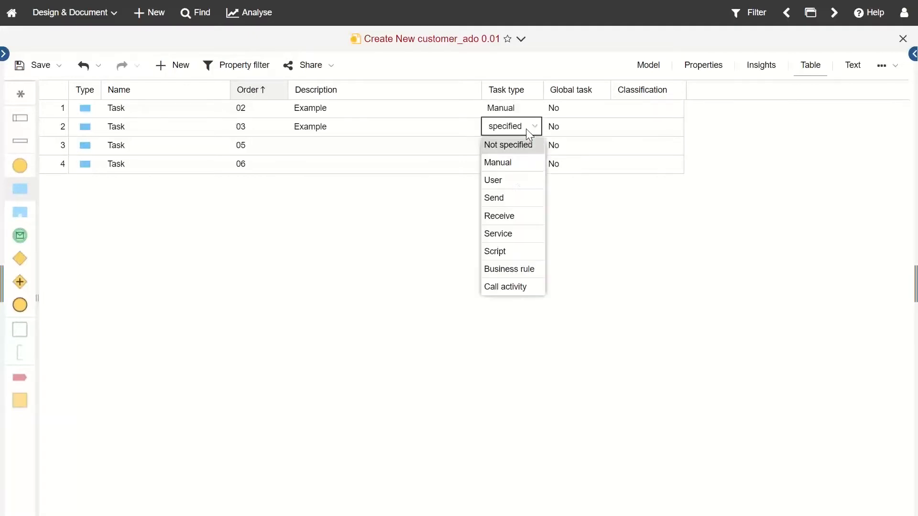
left_click(519, 181)
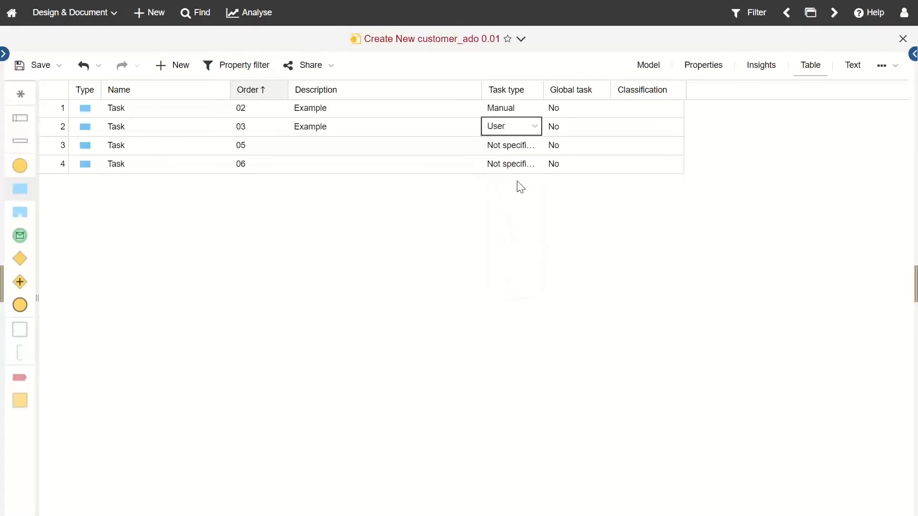
Step: Save the model and return to the process diagram view
left_click(27, 63)
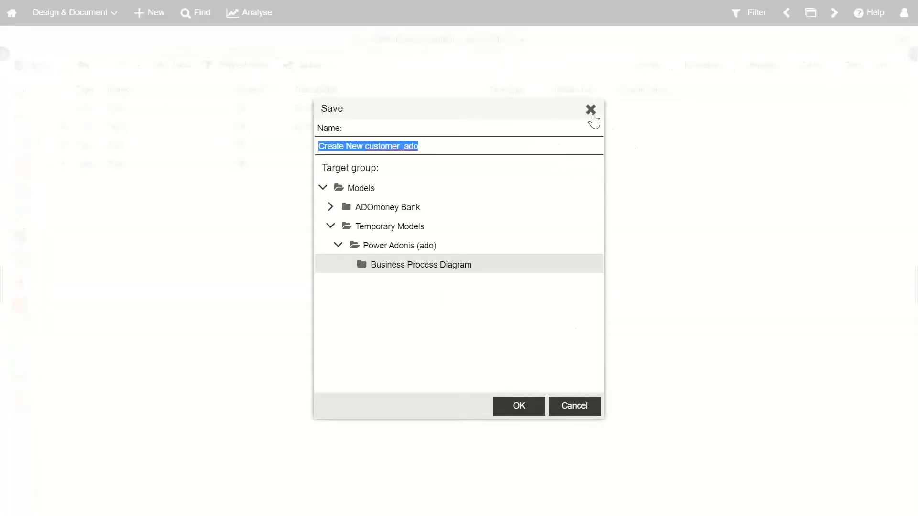
left_click(592, 115)
left_click(647, 74)
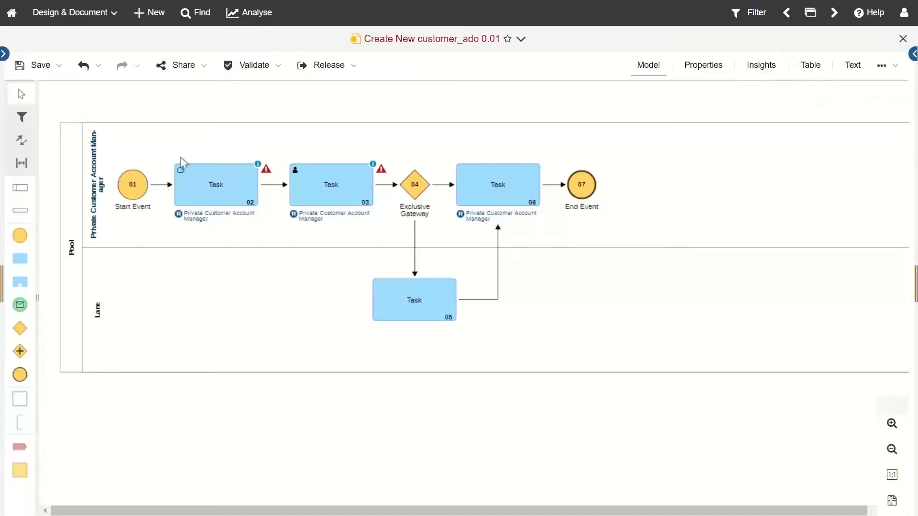
Step: Inspect task 06's type conversion choices, leaving it unchanged
scroll(179, 174, "up", 5)
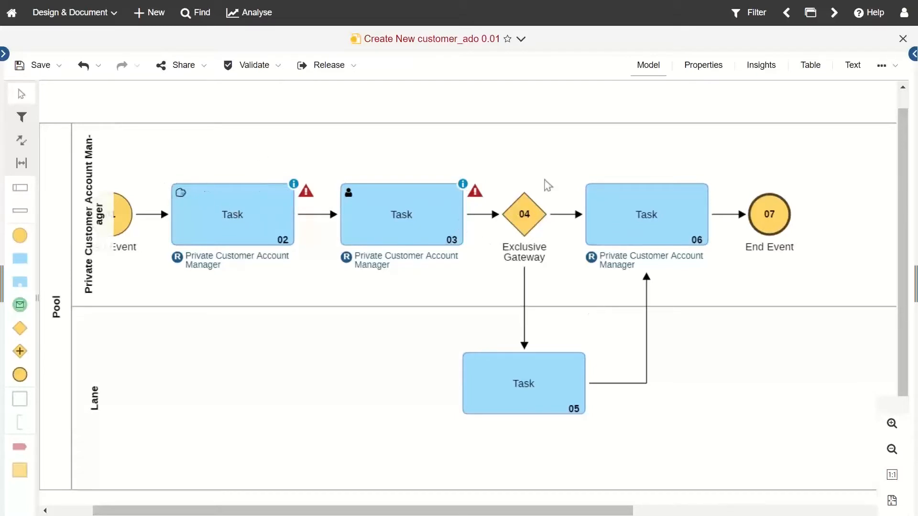
left_click(618, 213)
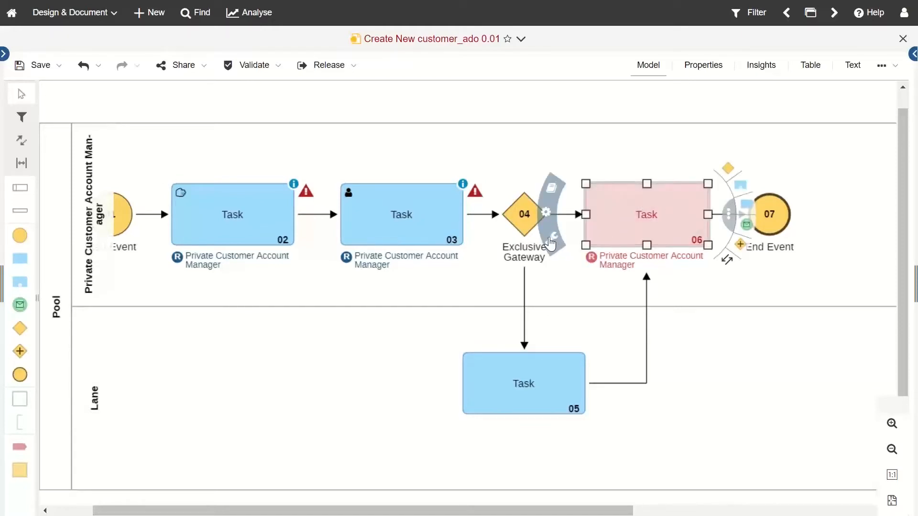
left_click(553, 245)
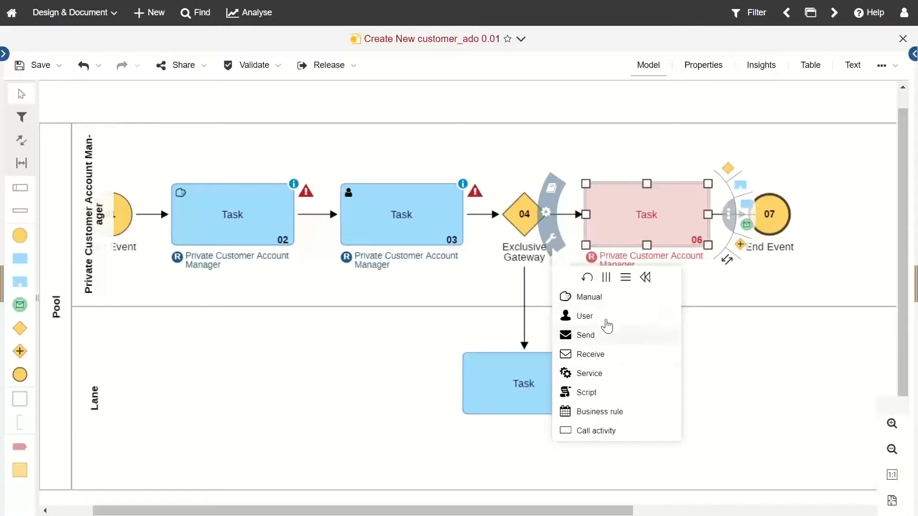
left_click(773, 349)
scroll(426, 302, "down", 1)
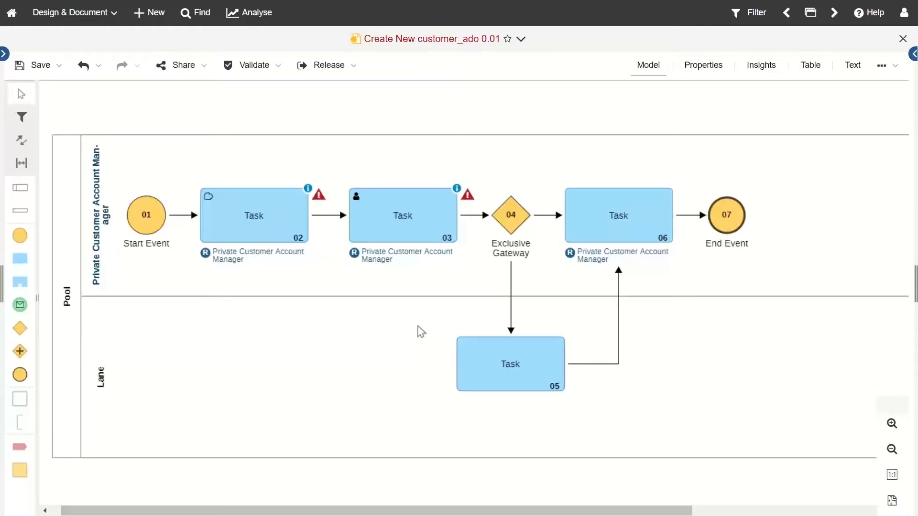
Step: Insert two new Task shapes into the flow between task 03 and Exclusive Gateway 04
left_click(422, 227)
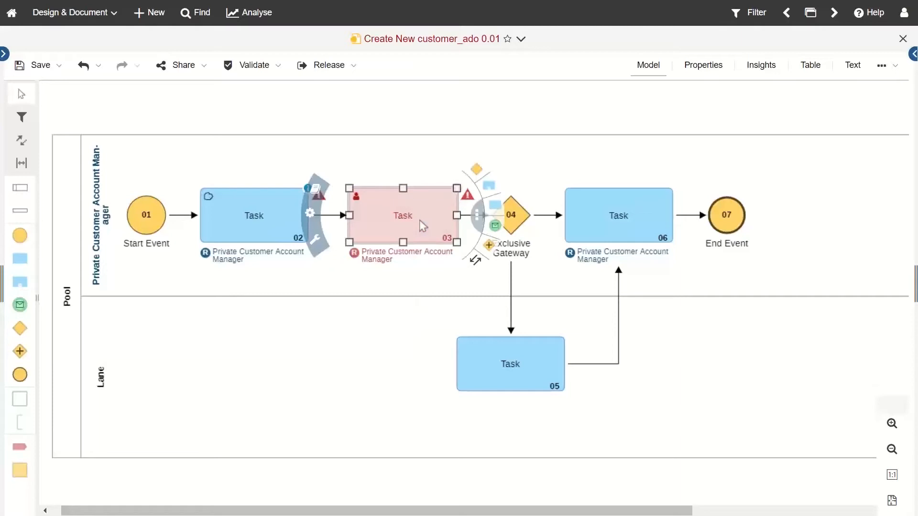
left_click(496, 203)
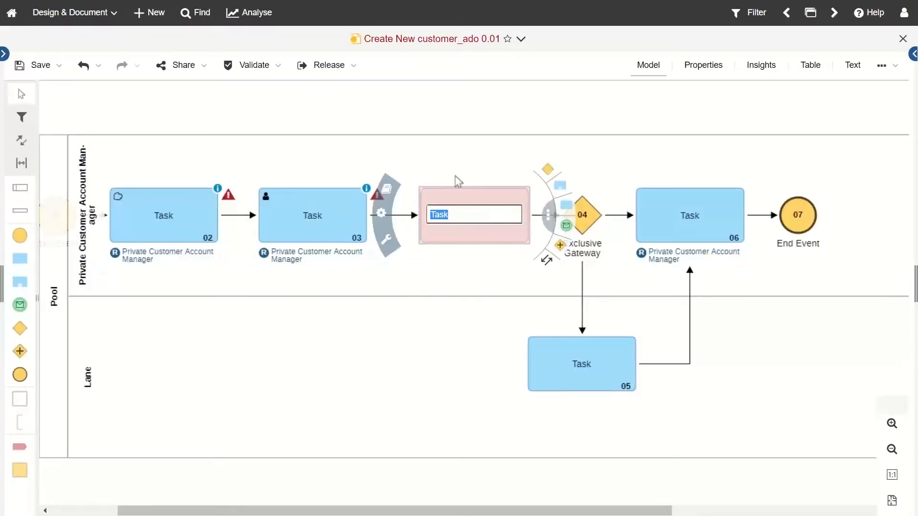
left_click(405, 372)
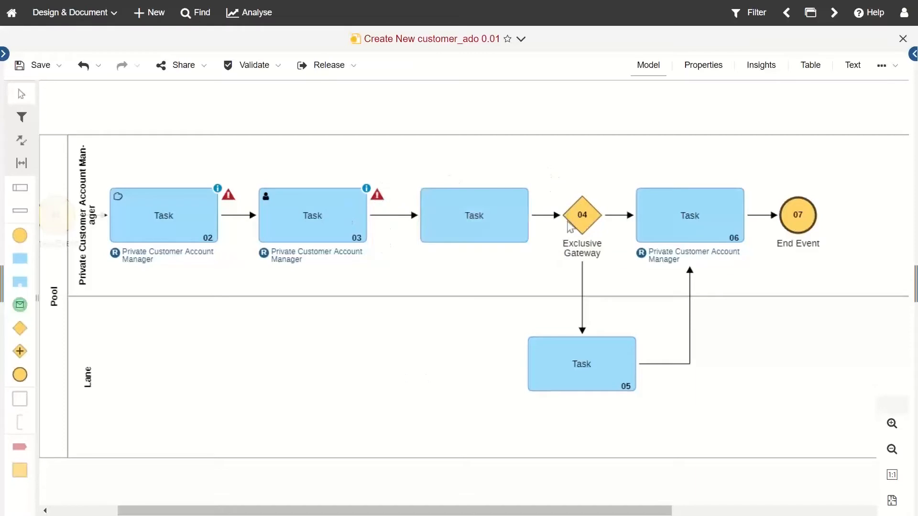
left_click_drag(28, 263, 403, 220)
left_click(446, 382)
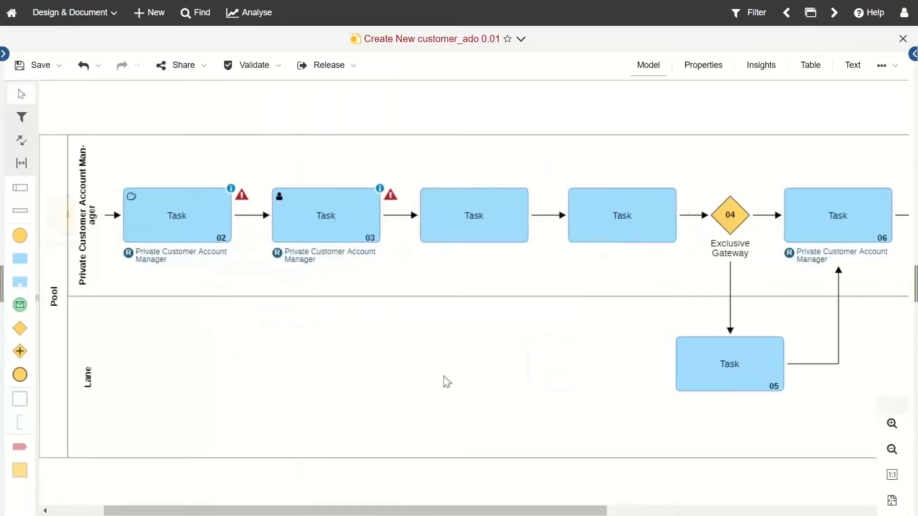
left_click_drag(435, 510, 387, 484)
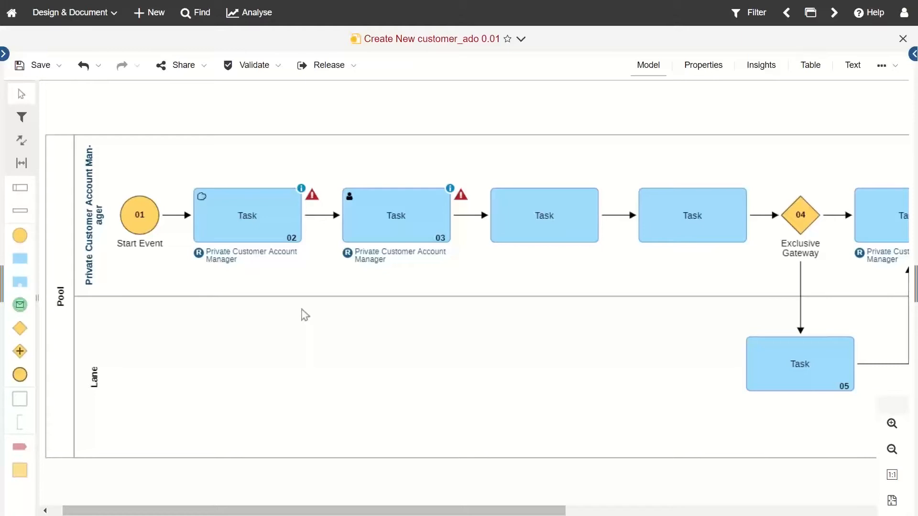
Step: Switch to the CP.01.00 Create new customer reference model and view its text description
left_click(810, 14)
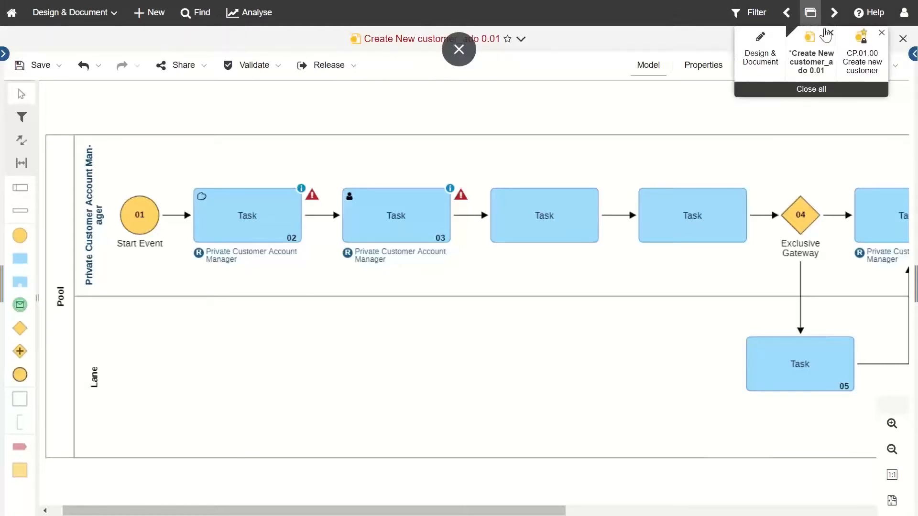
left_click(862, 58)
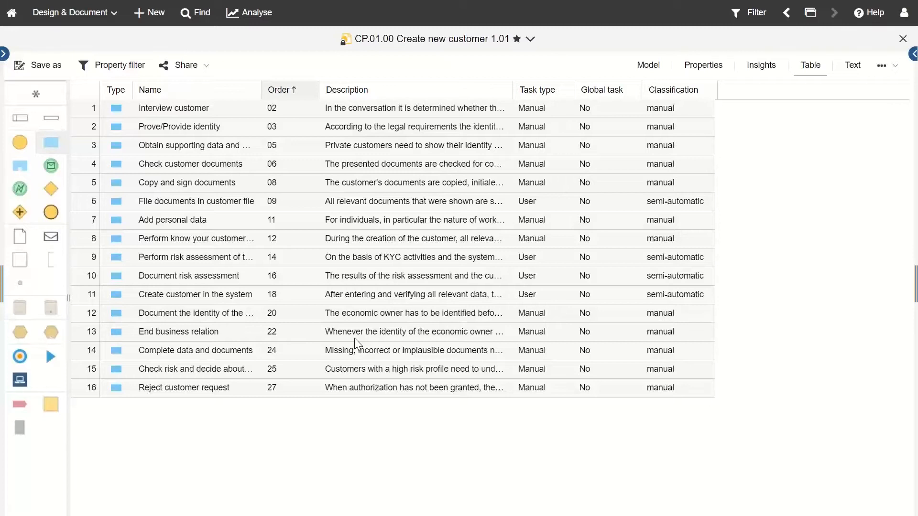
left_click(853, 78)
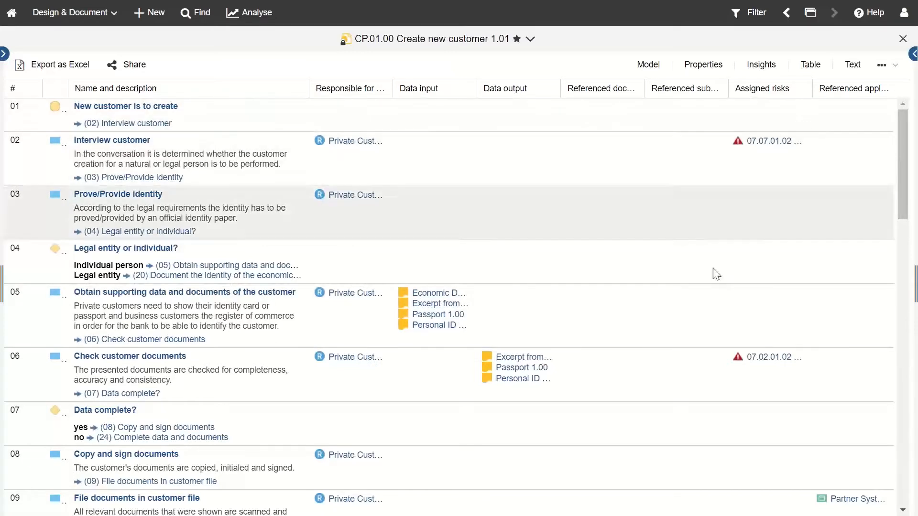
Step: Check the Data input column options, then return to the reference model's diagram
left_click(471, 89)
mouse_move(543, 152)
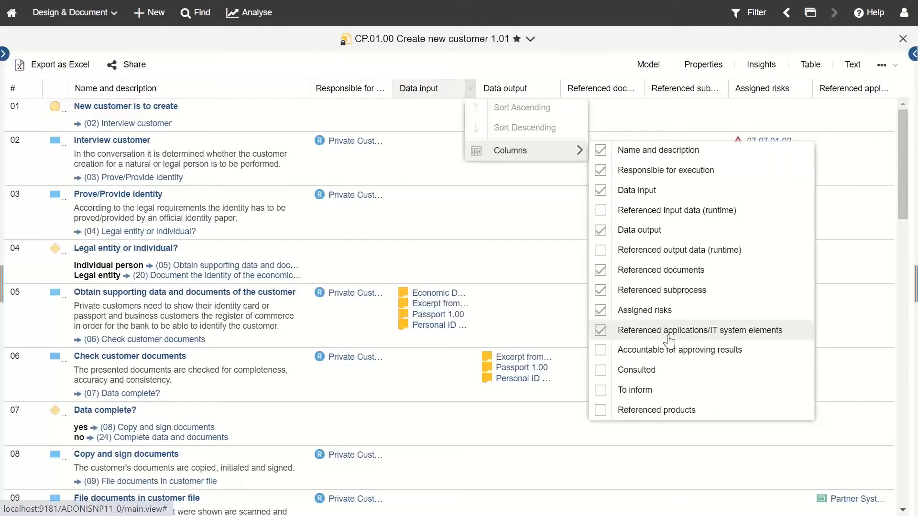
left_click(652, 72)
left_click(653, 71)
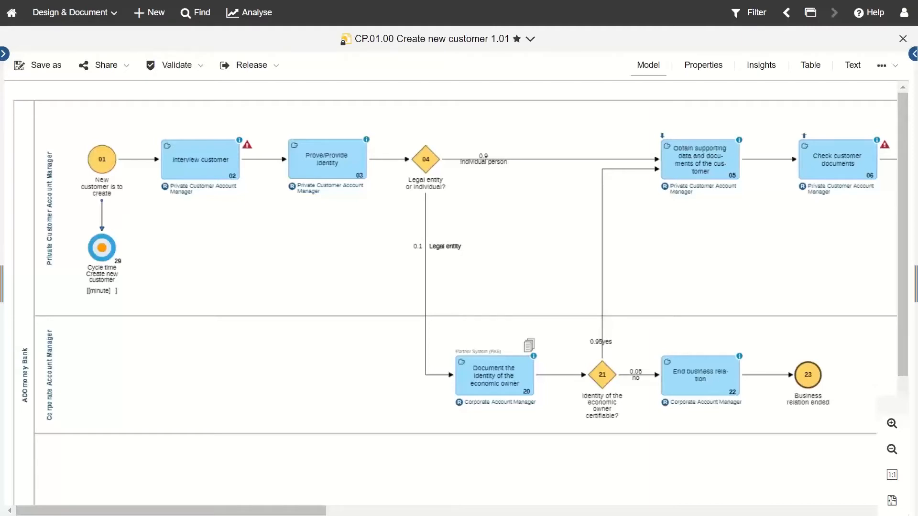
Step: Inspect the CP.01.00 model's properties, including its General information and Classification details
left_click(691, 72)
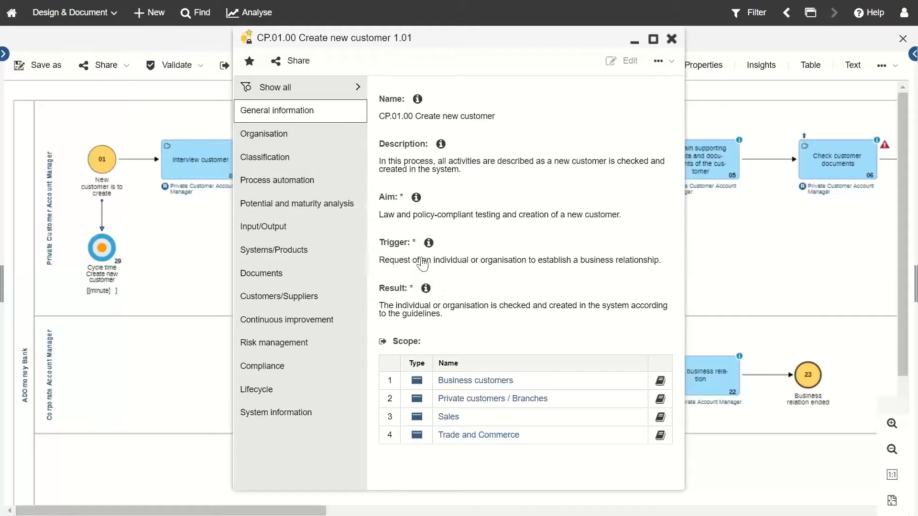
left_click(296, 170)
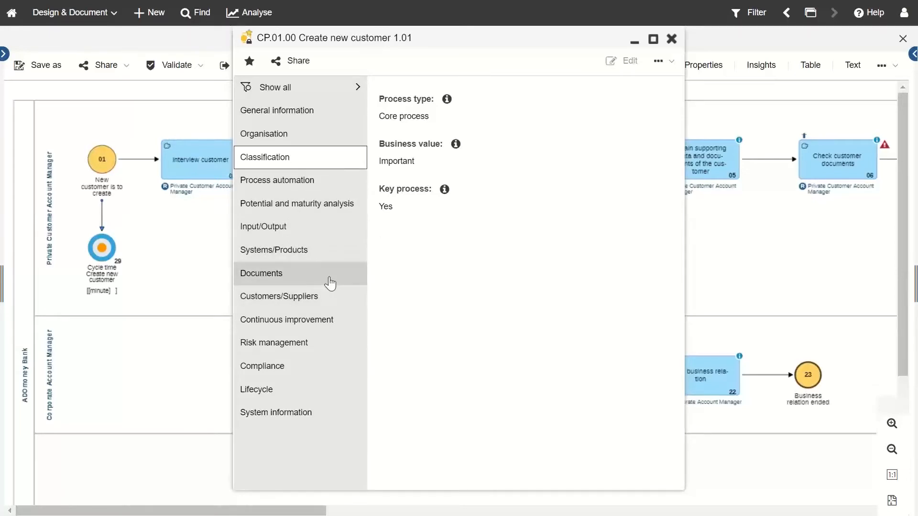
left_click(672, 39)
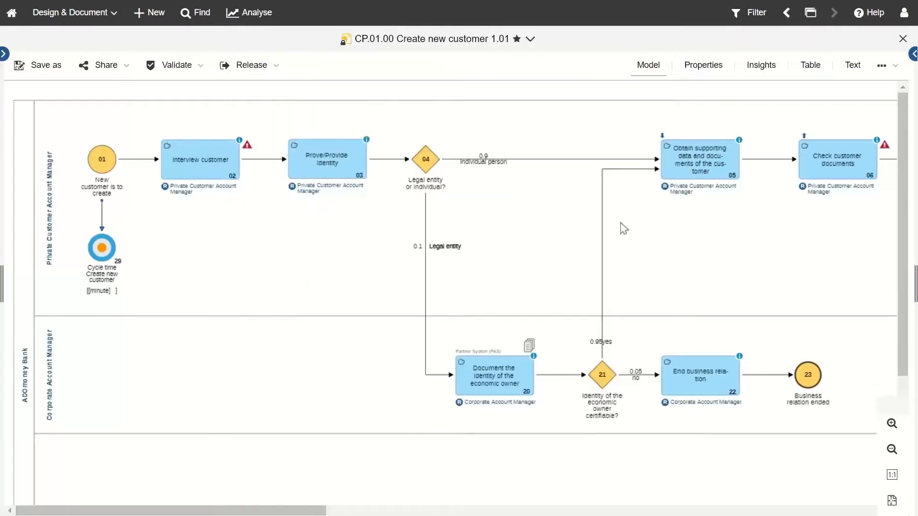
left_click(699, 67)
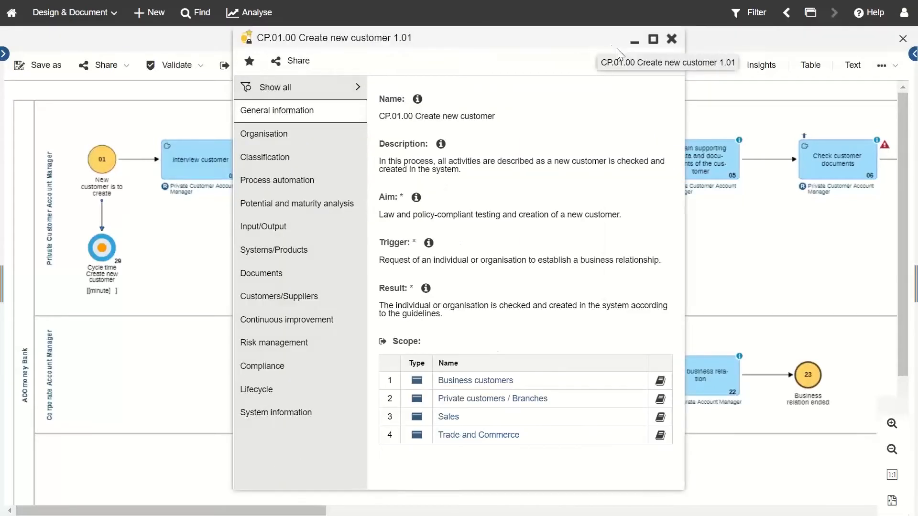
left_click(671, 39)
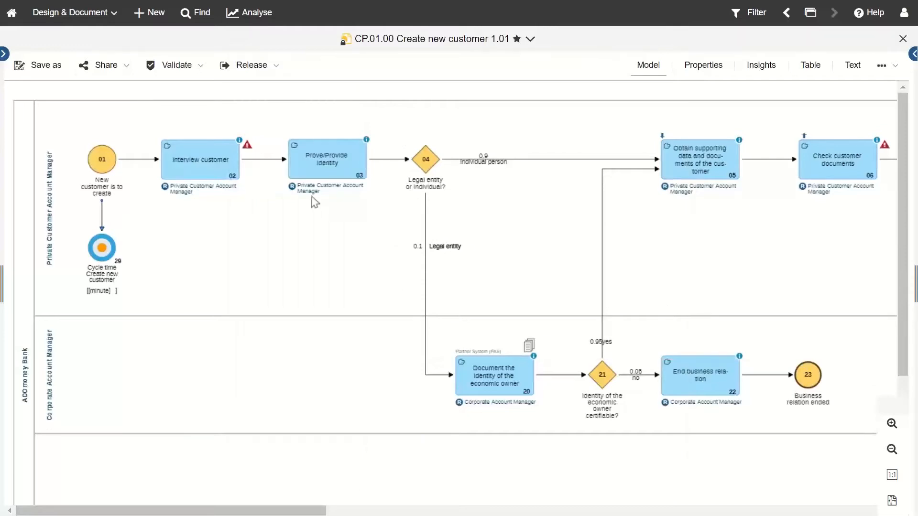
Step: Review the diagram's task details and list the model's Release options
mouse_move(315, 165)
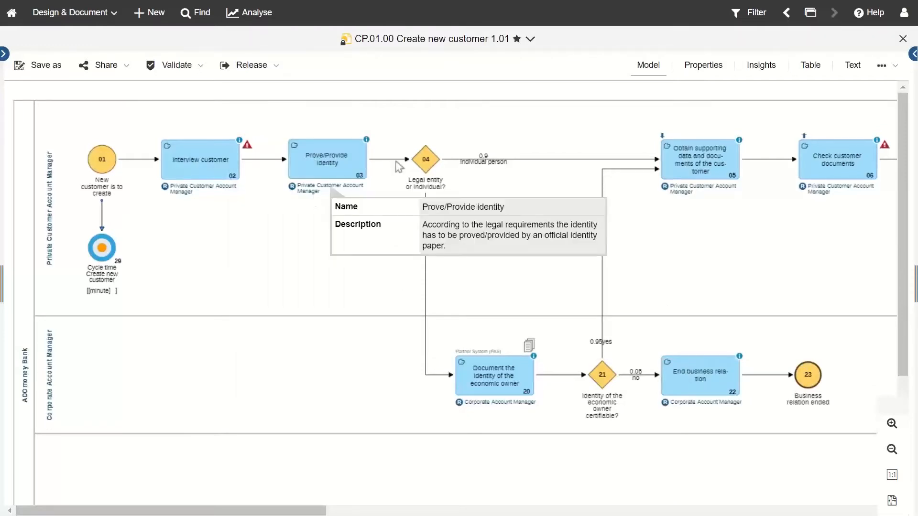
mouse_move(431, 164)
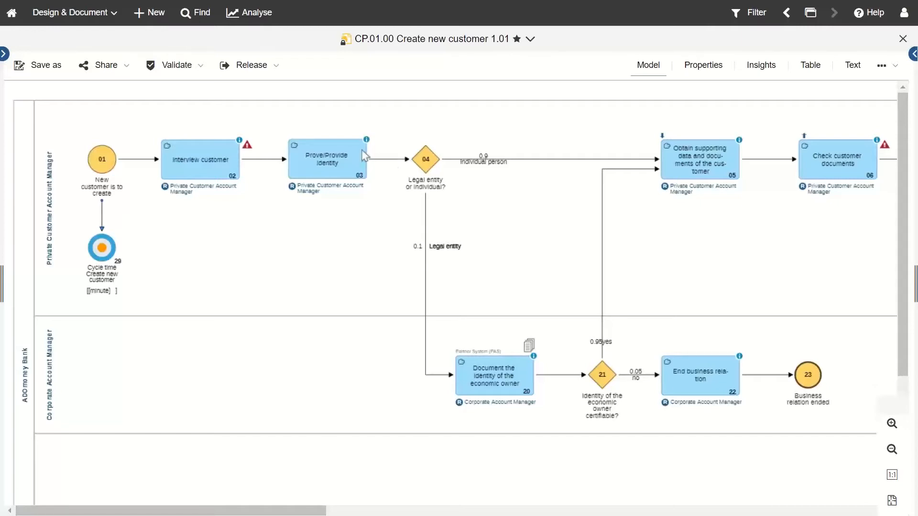
mouse_move(363, 154)
scroll(254, 269, "down", 1)
scroll(256, 272, "up", 1)
left_click(268, 72)
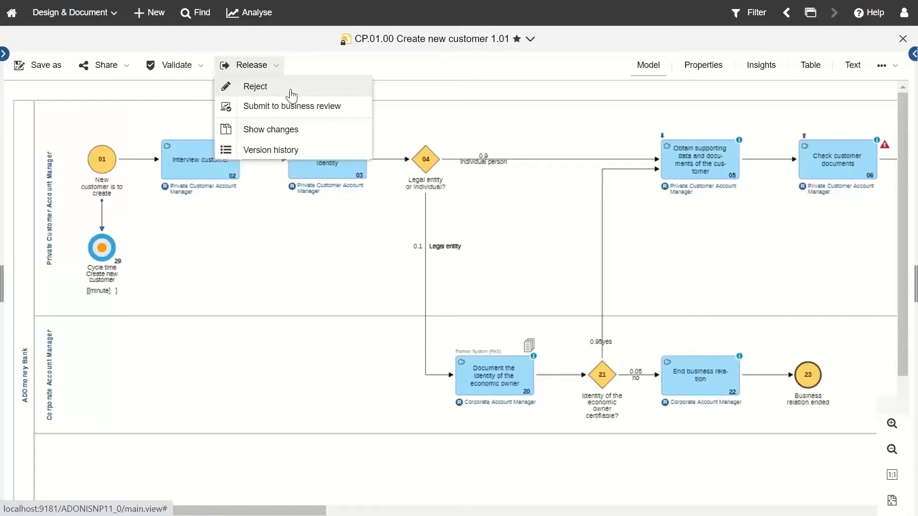
Step: Reject CP.01.00 Create new customer, confirming without a change comment
left_click(255, 87)
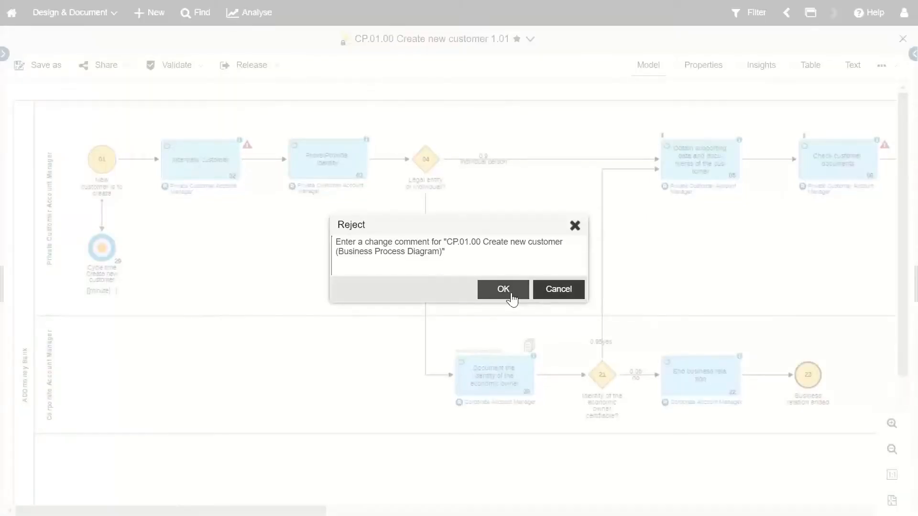
left_click(510, 294)
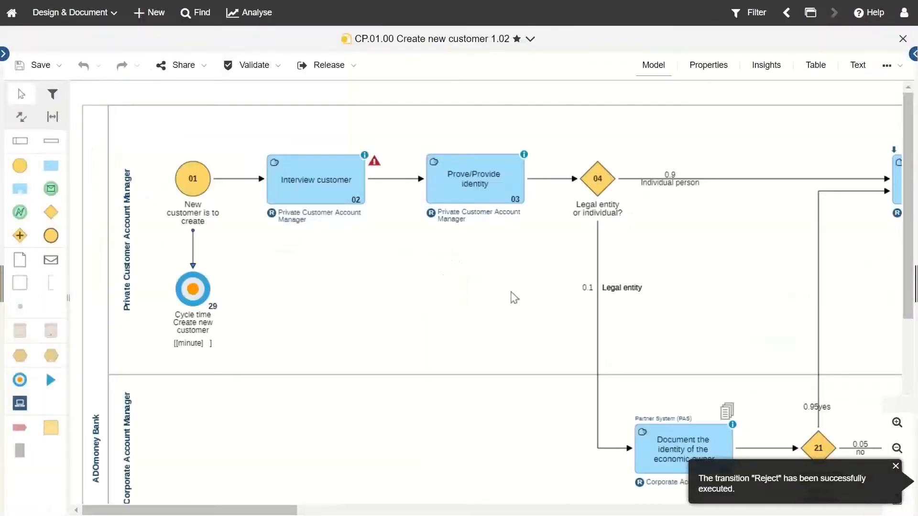
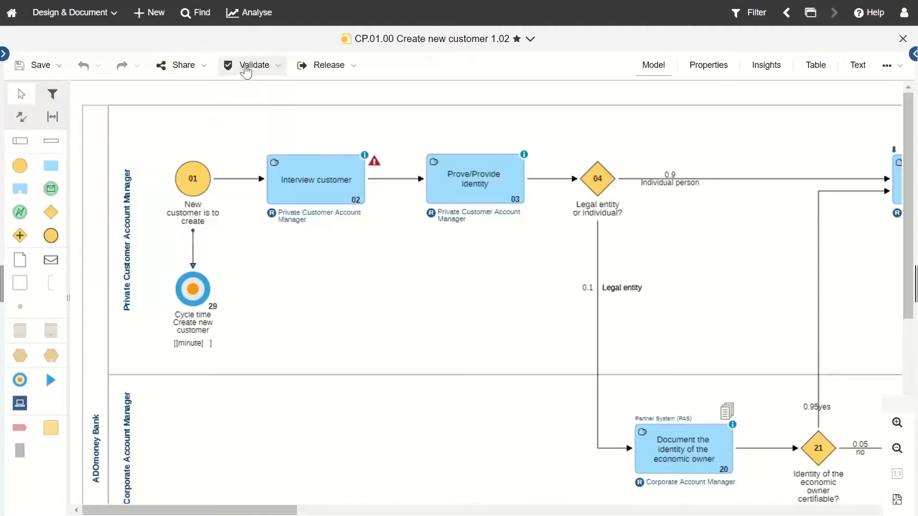
Step: Check the By category validation options, then validate the Create new customer model against all checks
left_click(279, 66)
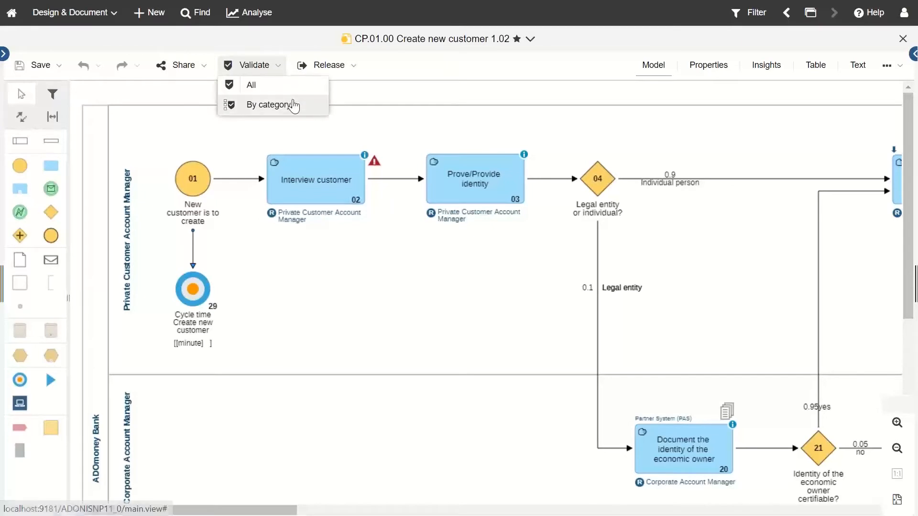
left_click(293, 103)
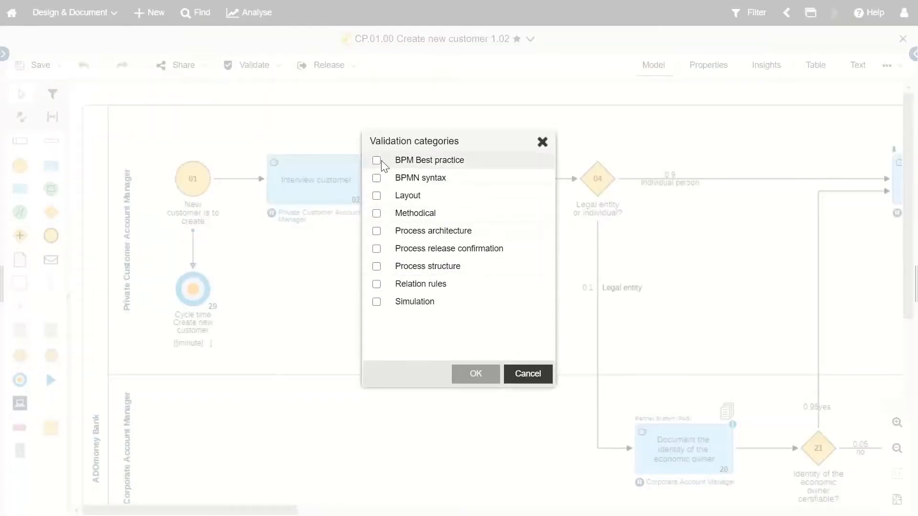
left_click(542, 142)
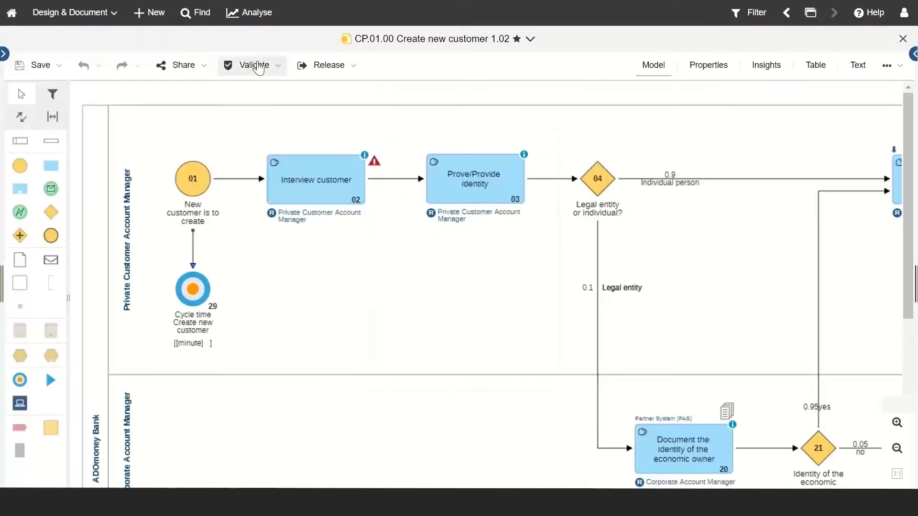
left_click(252, 64)
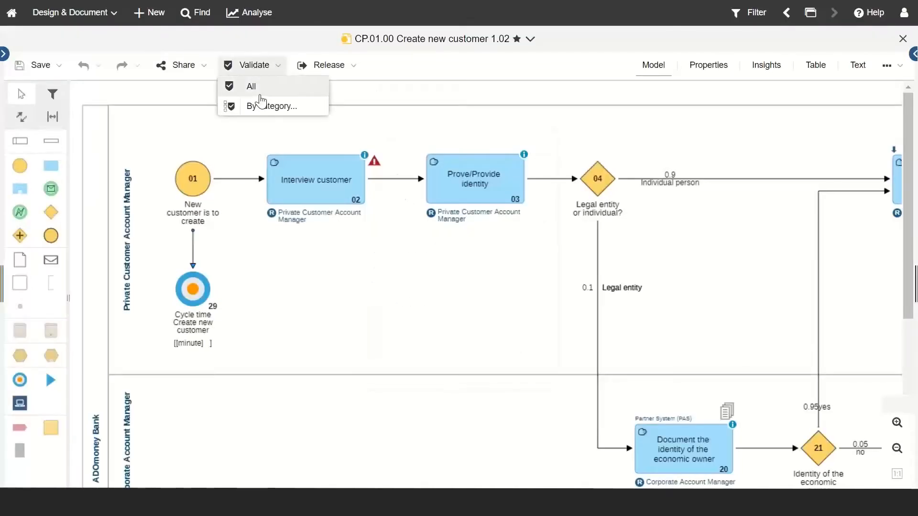
left_click(260, 102)
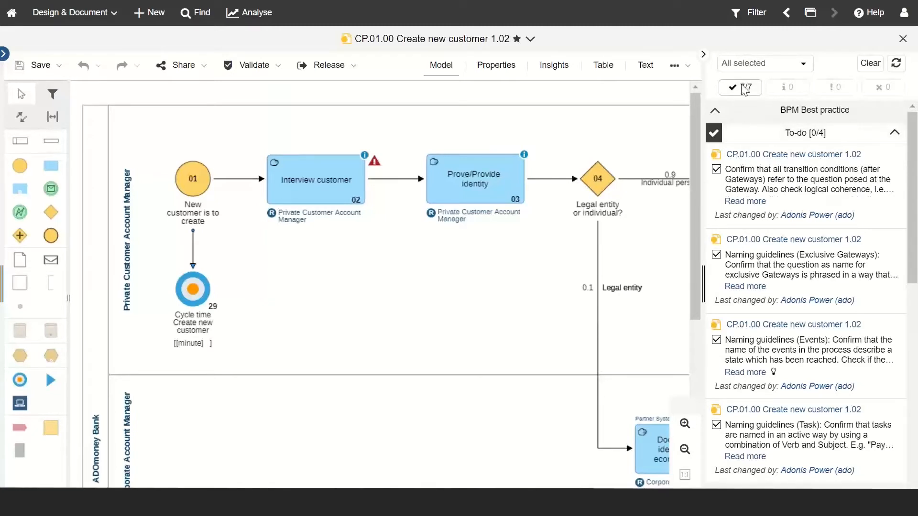
Step: Scroll through the validation to-dos and pan the diagram to gateway 21 and End business relation
scroll(774, 321, "down", 5)
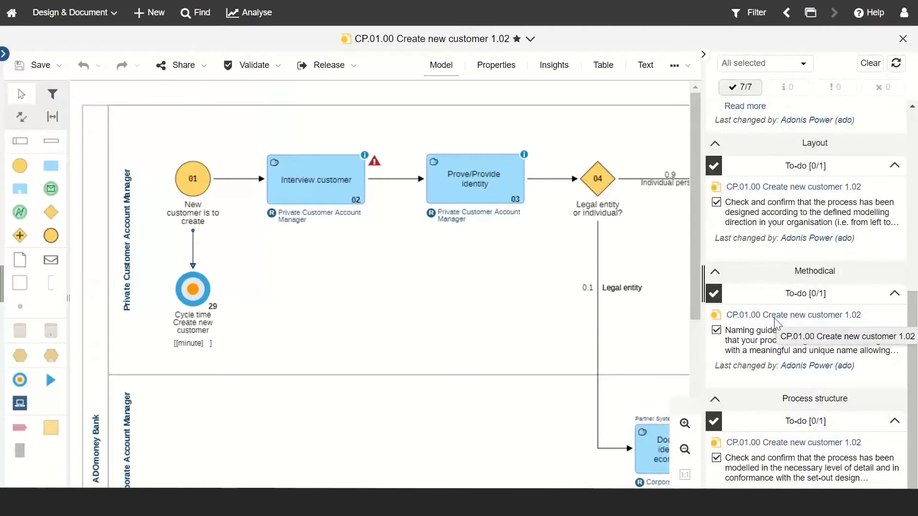
scroll(774, 320, "up", 5)
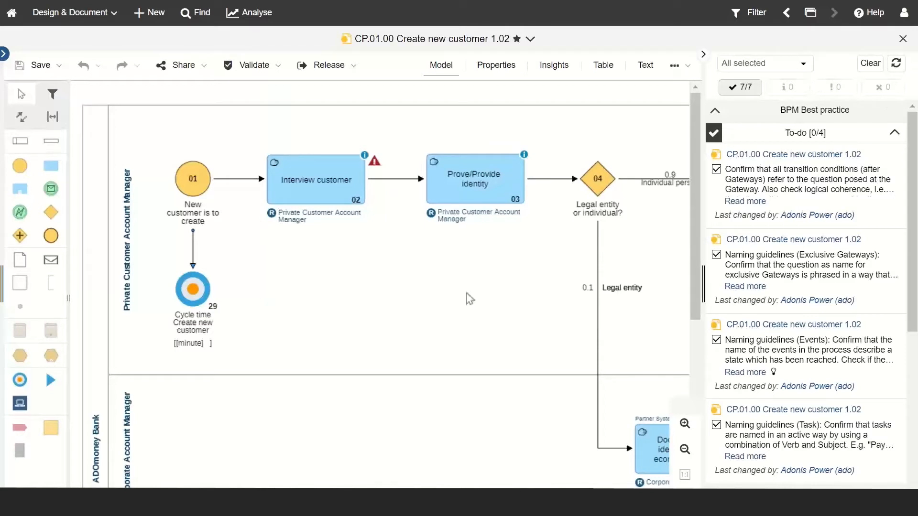
left_click_drag(335, 493, 493, 493)
scroll(460, 385, "down", 1)
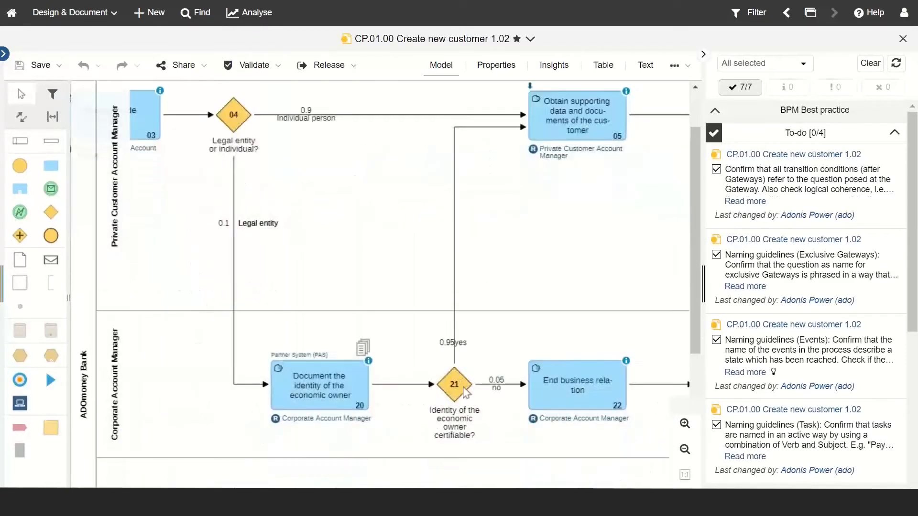
Step: Review gateway 21's Representation, General information and Object properties, then pan right to the parallel split
left_click(466, 392)
double_click(466, 392)
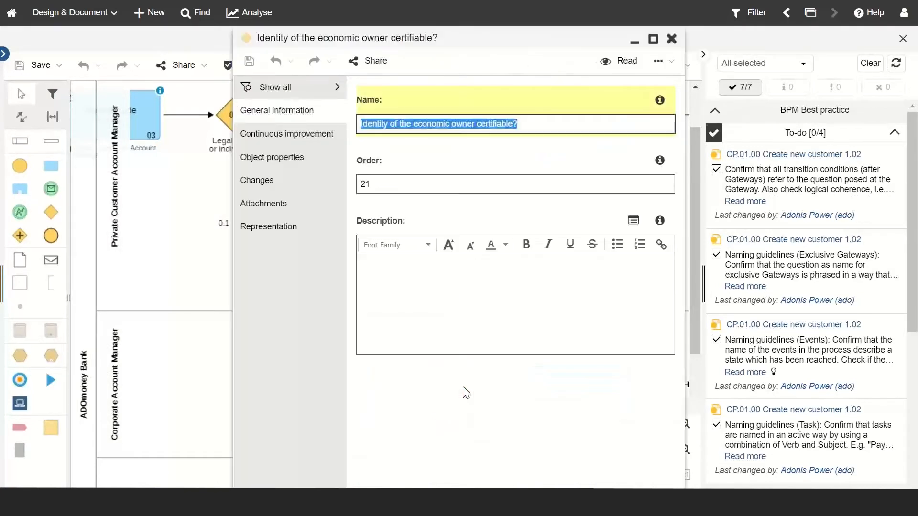
left_click(282, 238)
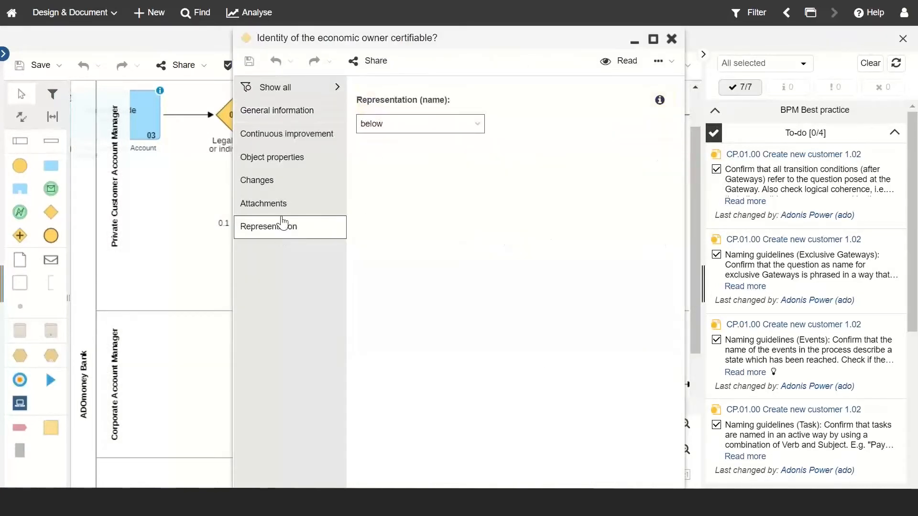
left_click(286, 113)
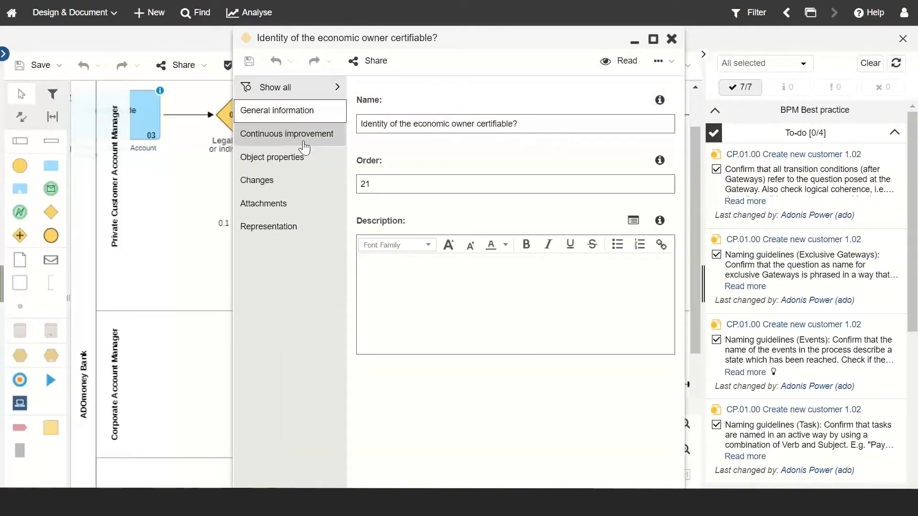
left_click(283, 158)
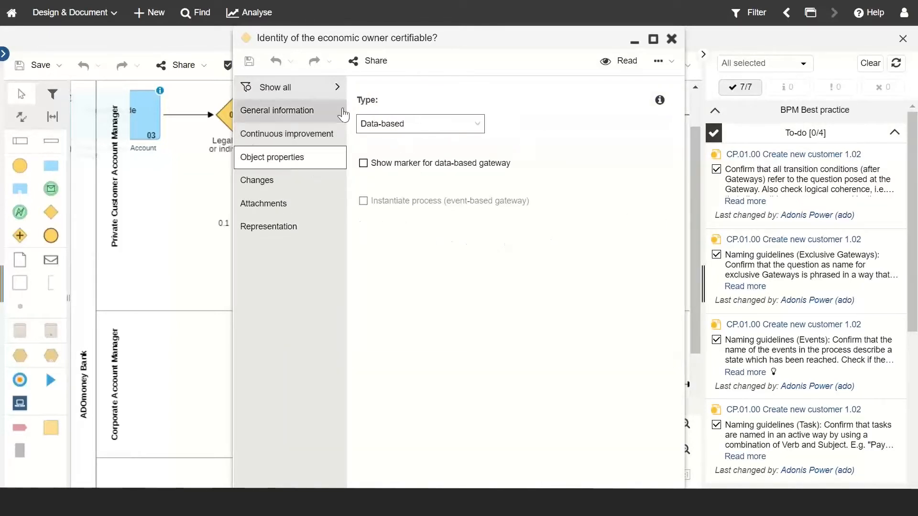
left_click(671, 39)
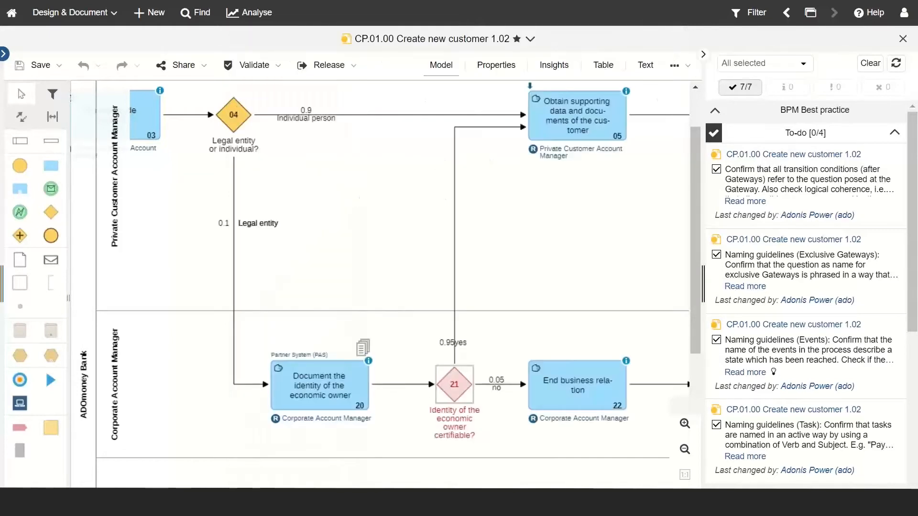
left_click_drag(215, 493, 445, 493)
Step: Untick Converging in gateway 13's Object properties and close the dialog
double_click(477, 120)
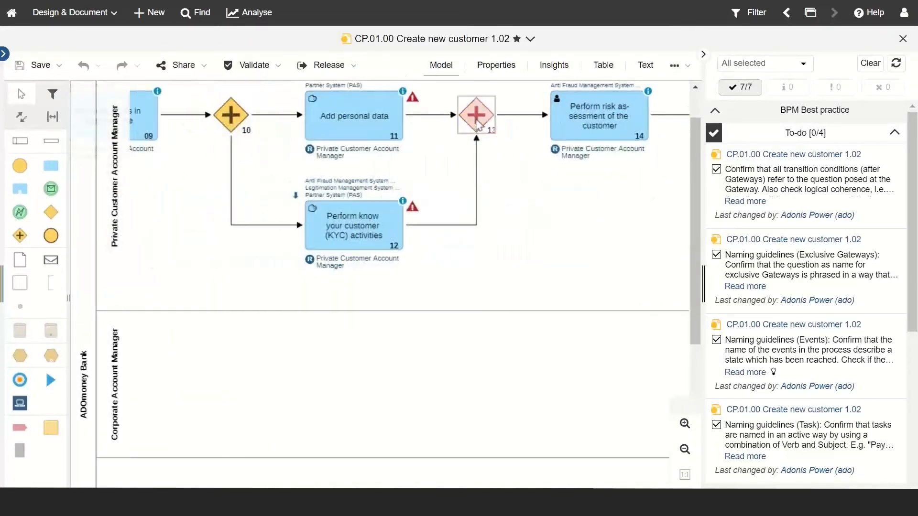
left_click(292, 157)
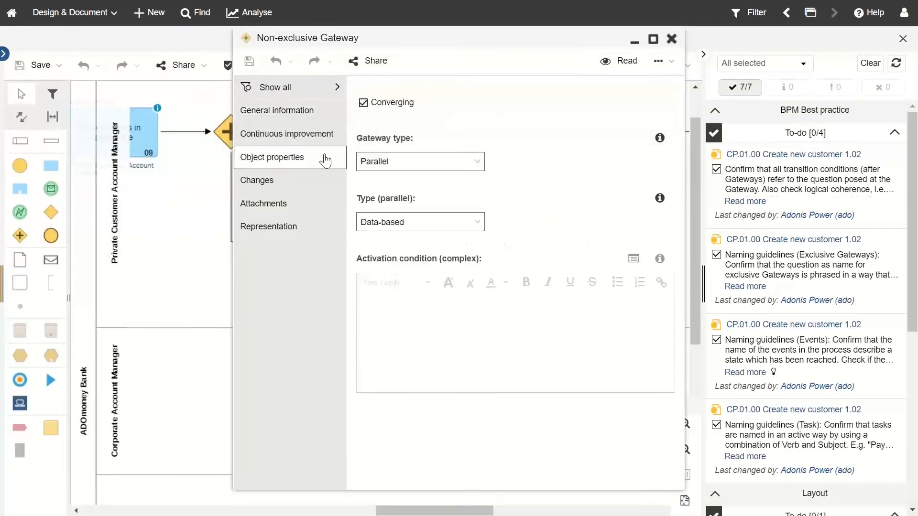
left_click(363, 105)
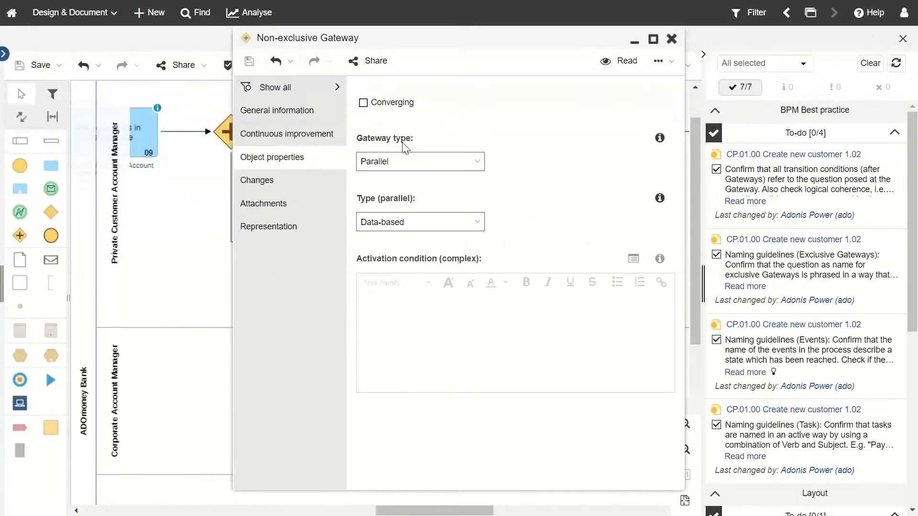
left_click(671, 39)
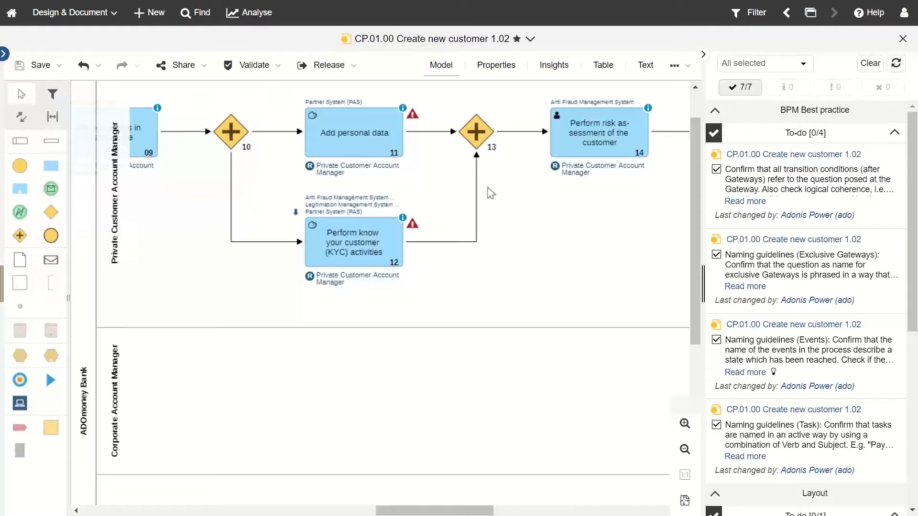
Step: Reopen gateway 13's properties, tick Converging again, and close the dialog
left_click(484, 140)
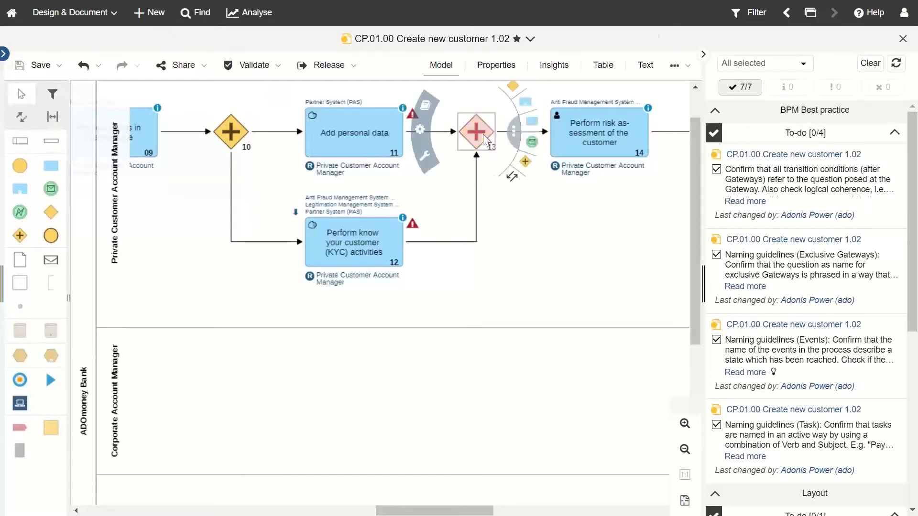
double_click(482, 134)
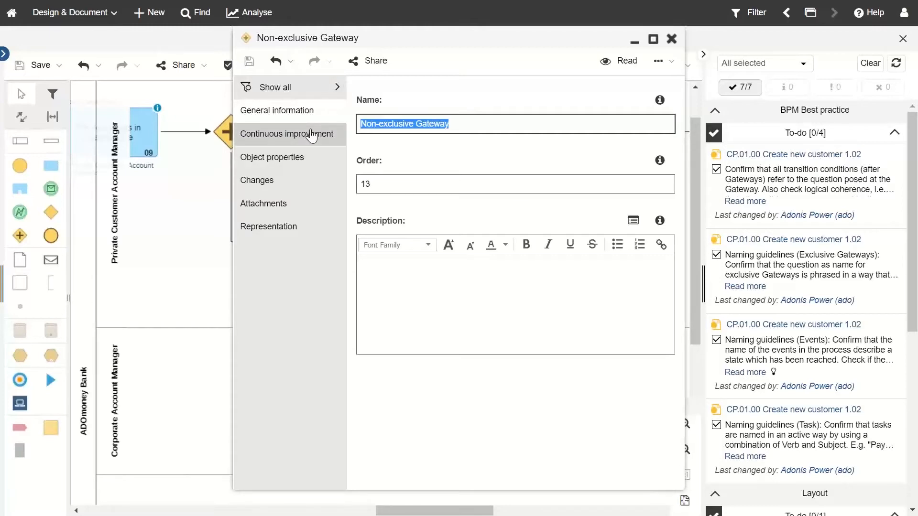
left_click(288, 160)
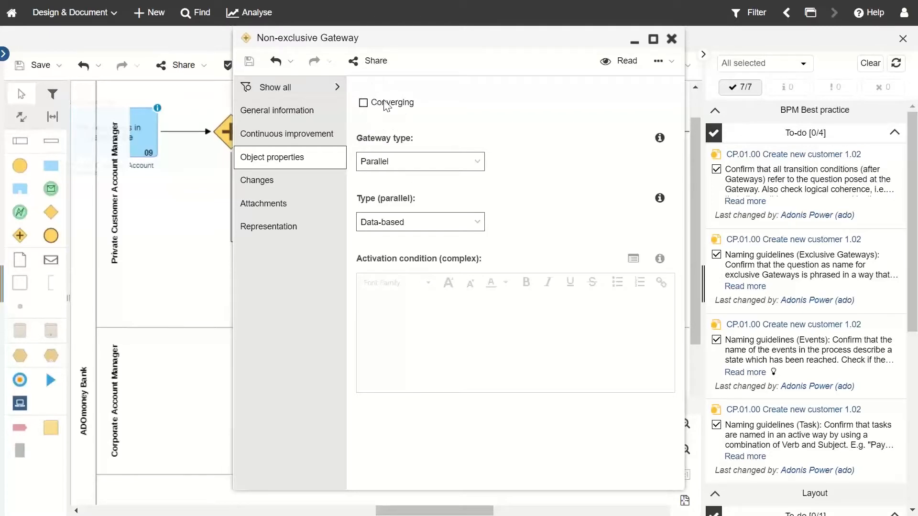
left_click(363, 103)
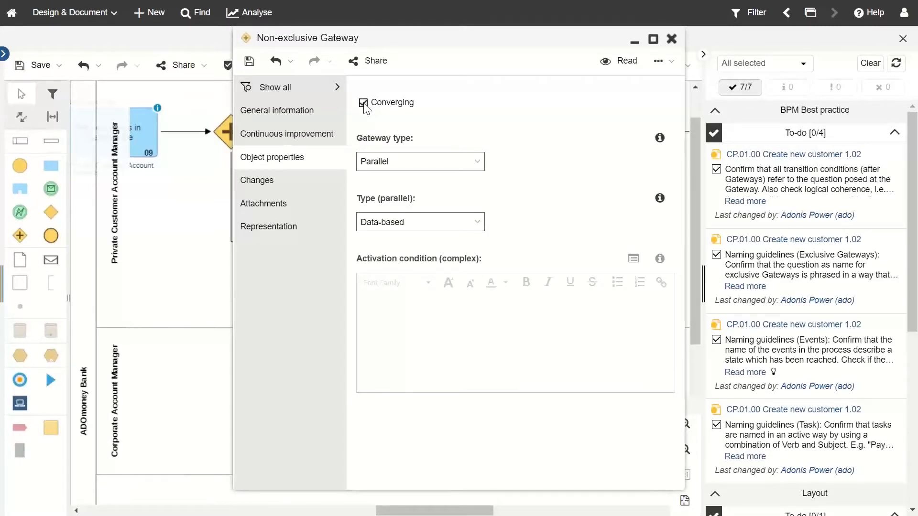
left_click(672, 38)
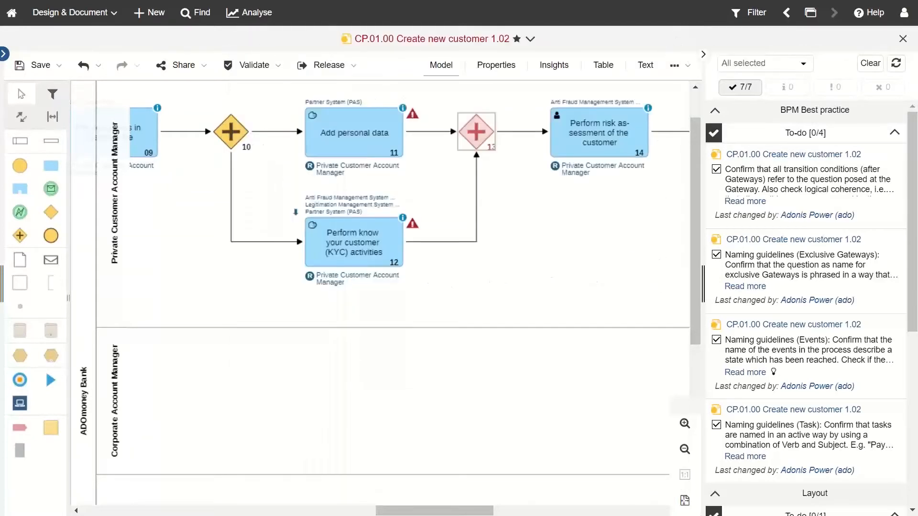
Step: Refresh the validation and switch between the warnings-only and all to-dos filters
left_click(893, 71)
left_click(843, 92)
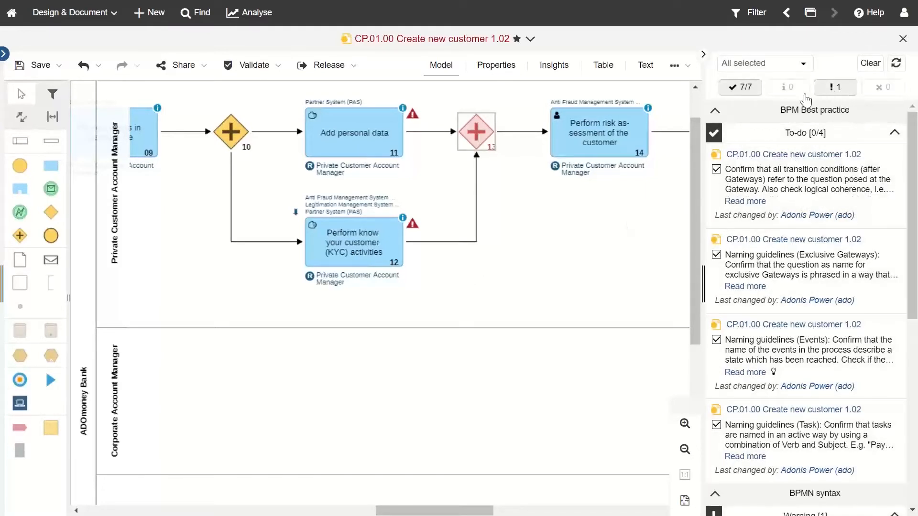
left_click(745, 94)
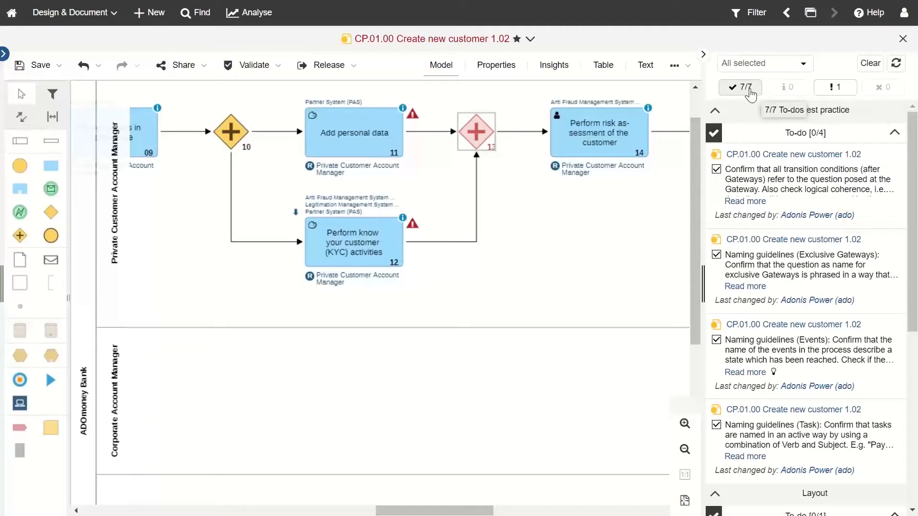
left_click(844, 97)
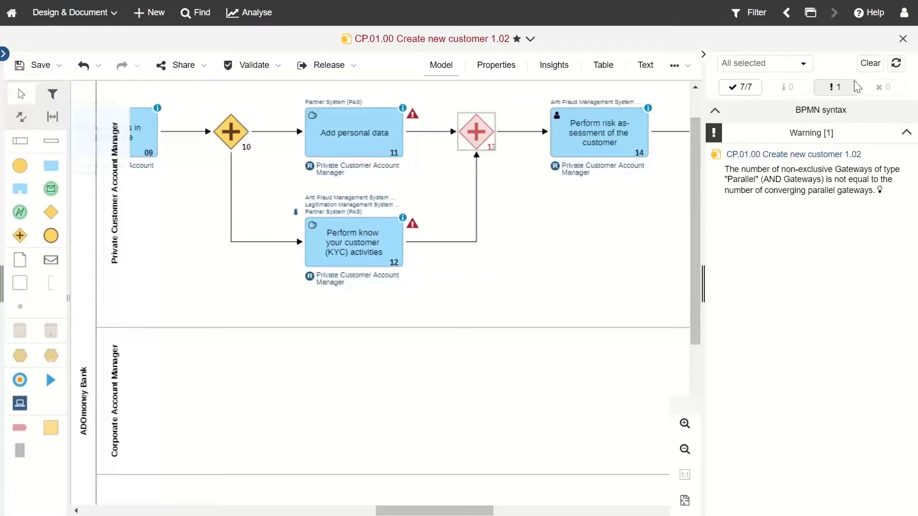
Step: Clear the results, validate again, and filter to the BPMN syntax warning on parallel gateway counts
left_click(878, 67)
left_click(803, 287)
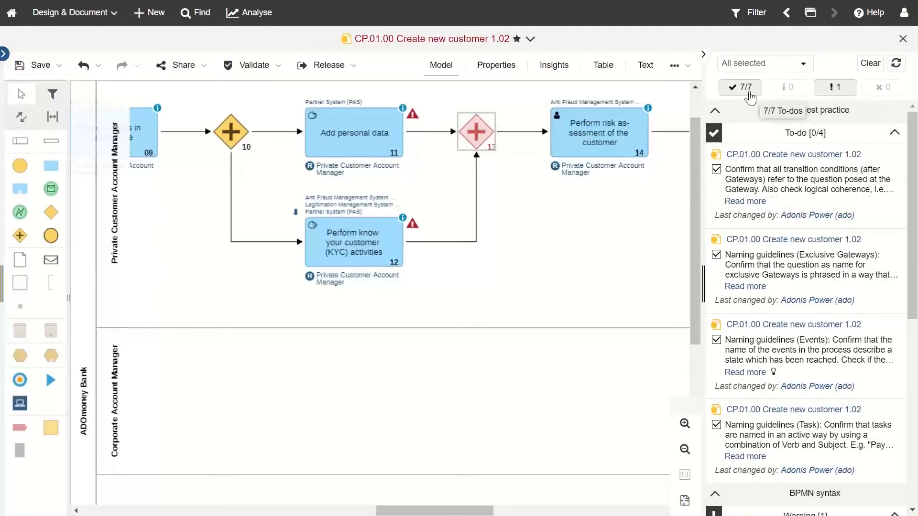
left_click(847, 96)
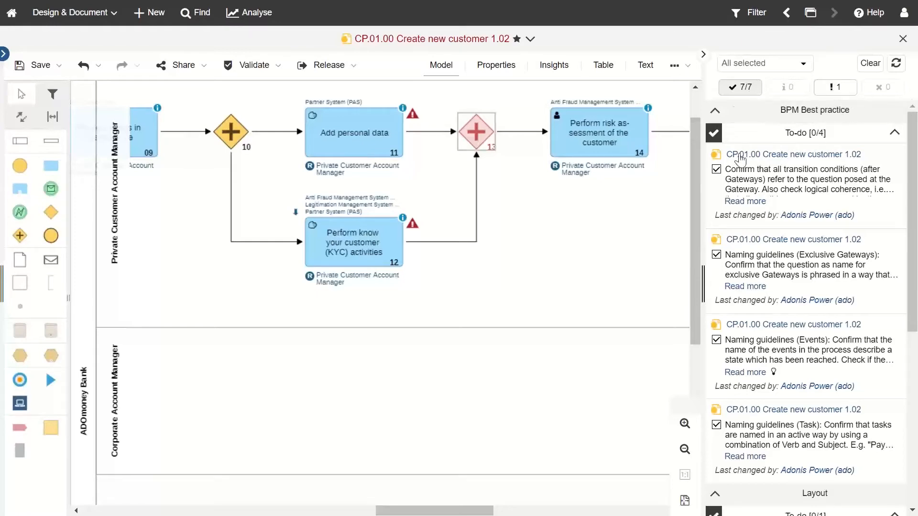
scroll(753, 249, "down", 7)
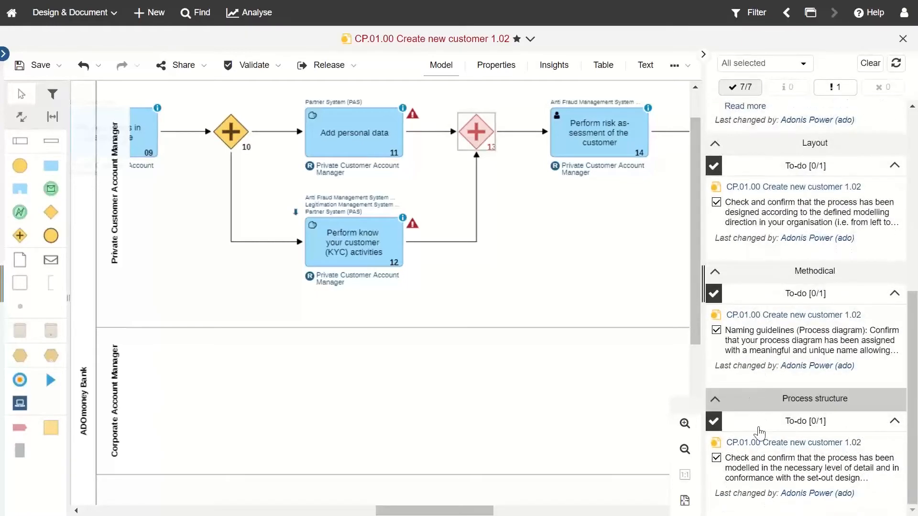
scroll(767, 437, "up", 8)
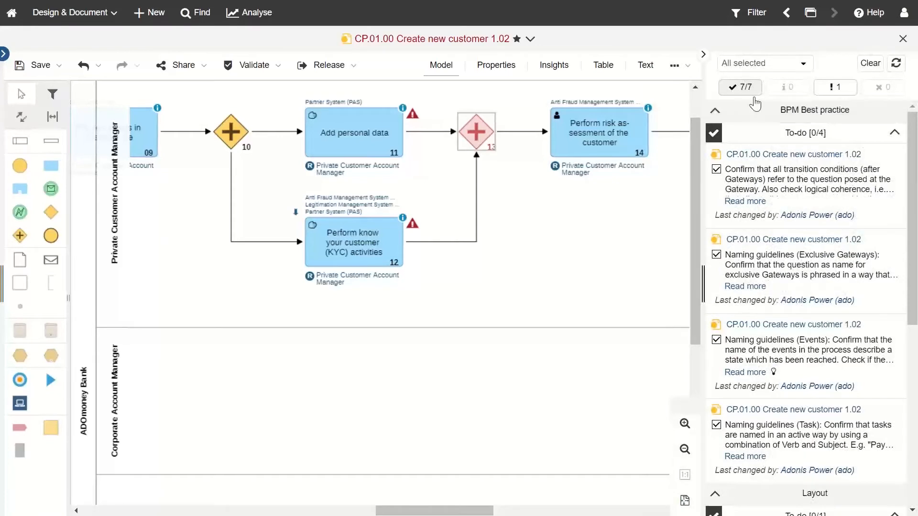
left_click(831, 90)
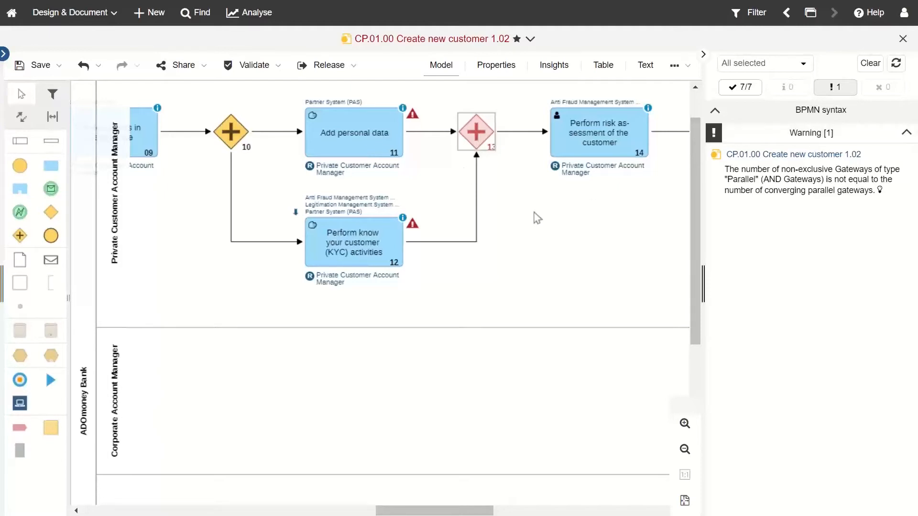
Step: Tick Converging in gateway 13's Object properties, save the change, and close the dialog
left_click(477, 132)
double_click(476, 132)
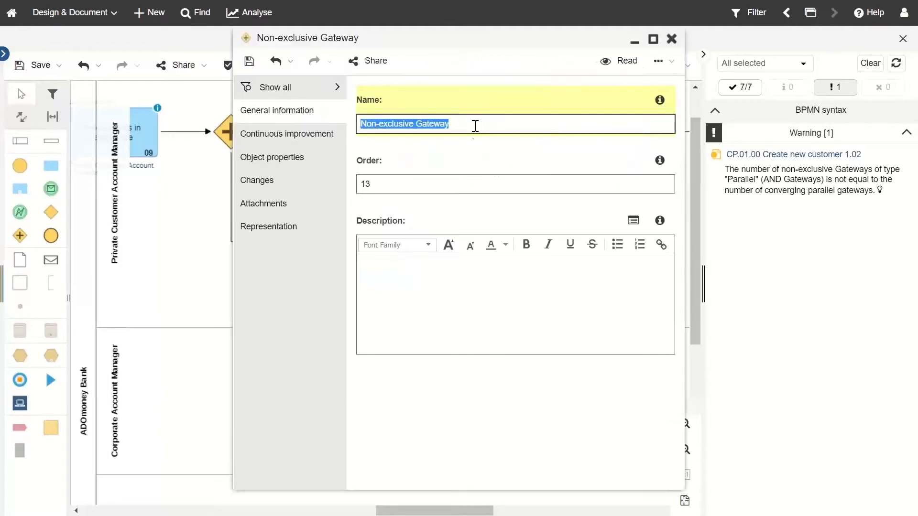
left_click(293, 160)
left_click(370, 105)
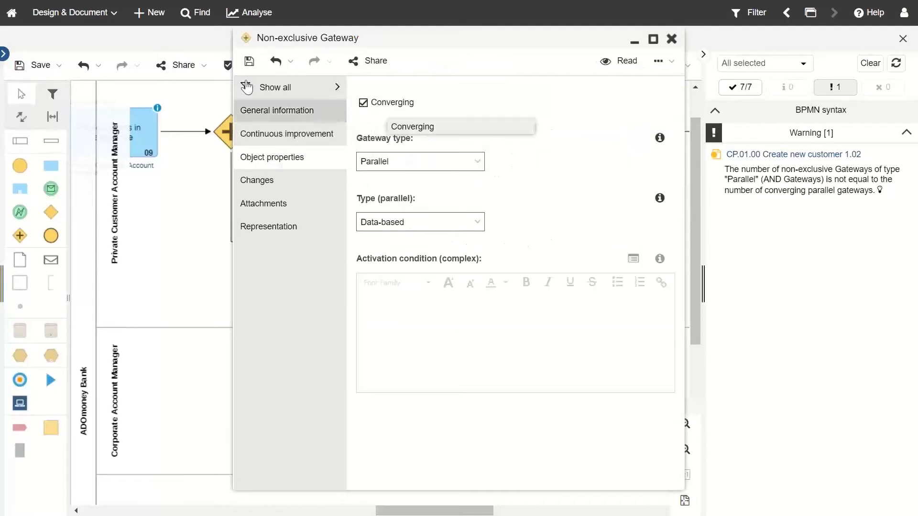
left_click(248, 63)
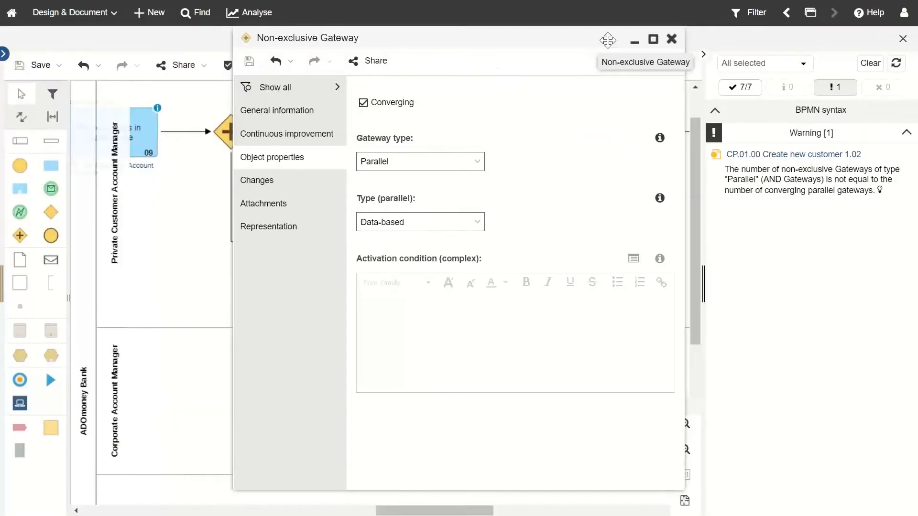
left_click(671, 39)
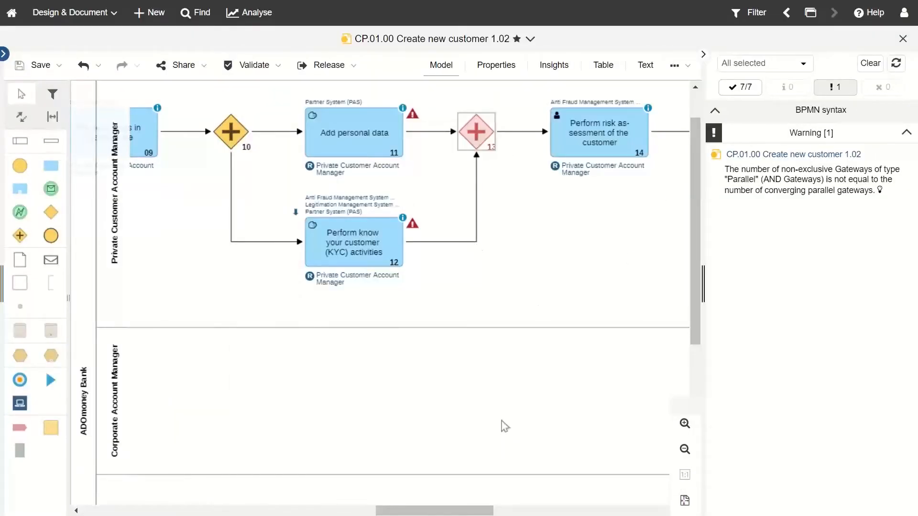
Step: Refresh the validation, which still shows one BPMN warning, and collapse the validation panel
left_click_drag(447, 514, 436, 514)
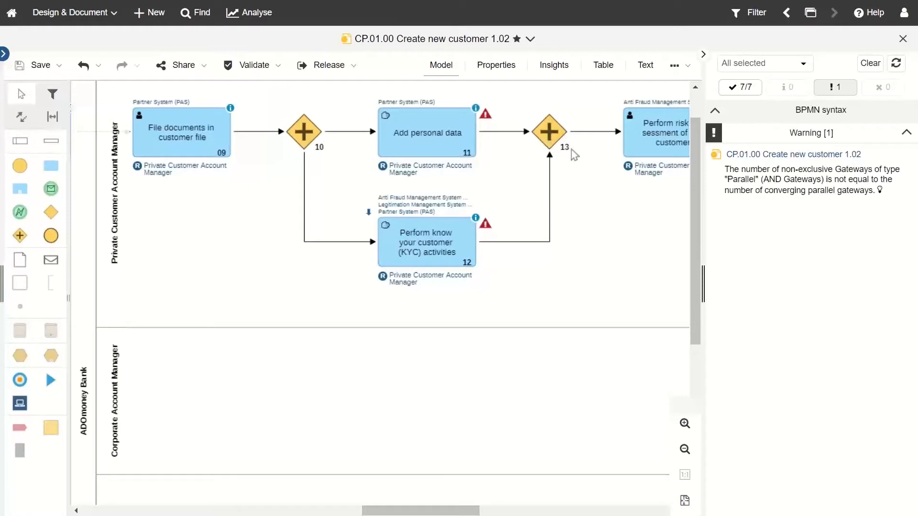
left_click_drag(464, 510, 498, 510)
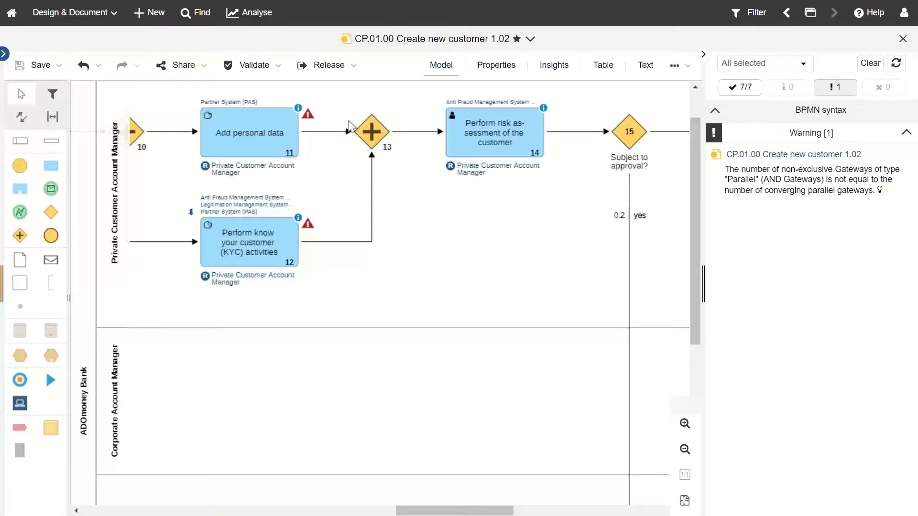
left_click_drag(437, 510, 424, 510)
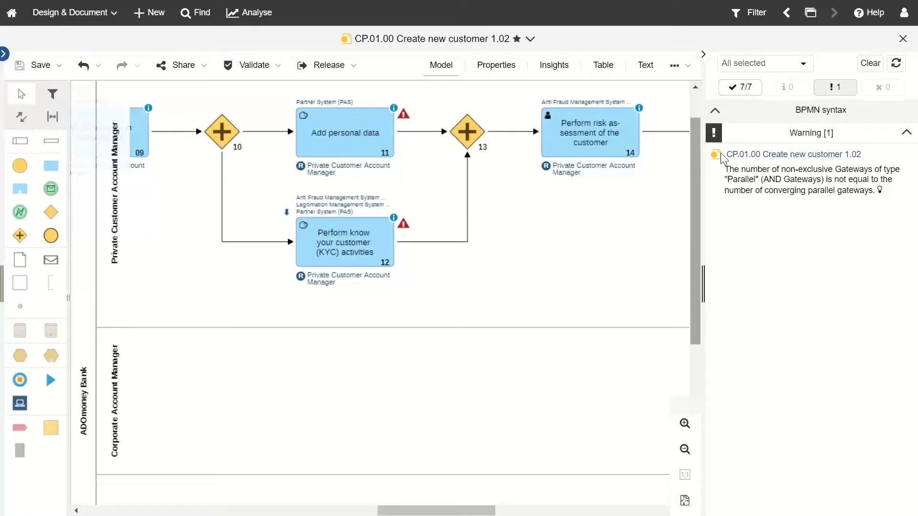
left_click(896, 64)
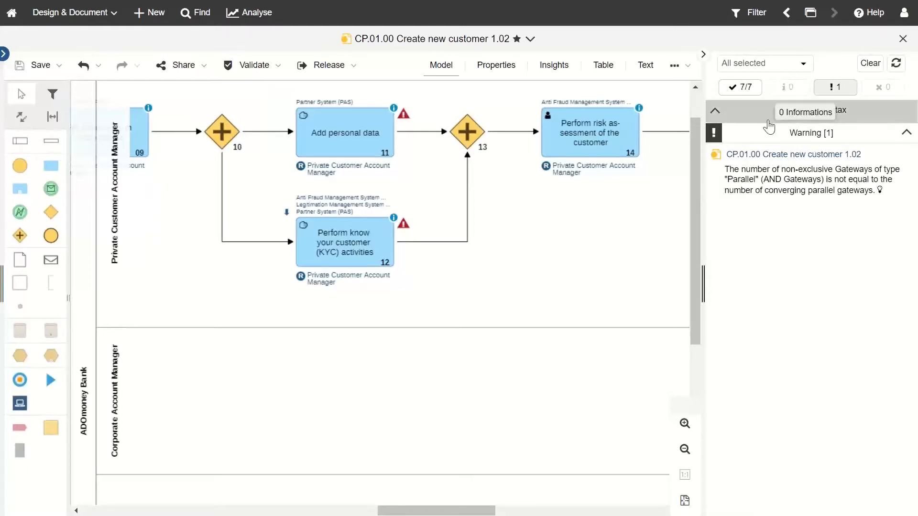
left_click(703, 55)
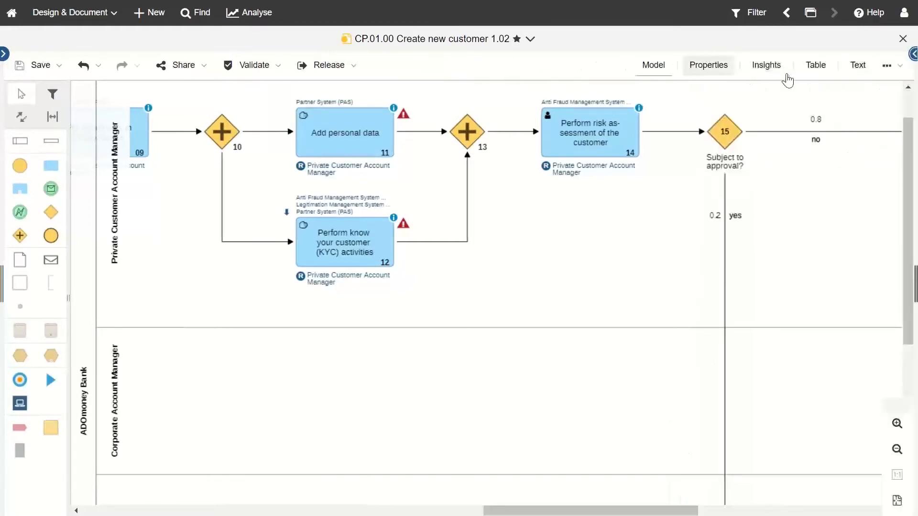
Step: Navigate back to gateway 04 'Legal entity or individual?' with the validation panel hidden
left_click(912, 54)
left_click(703, 55)
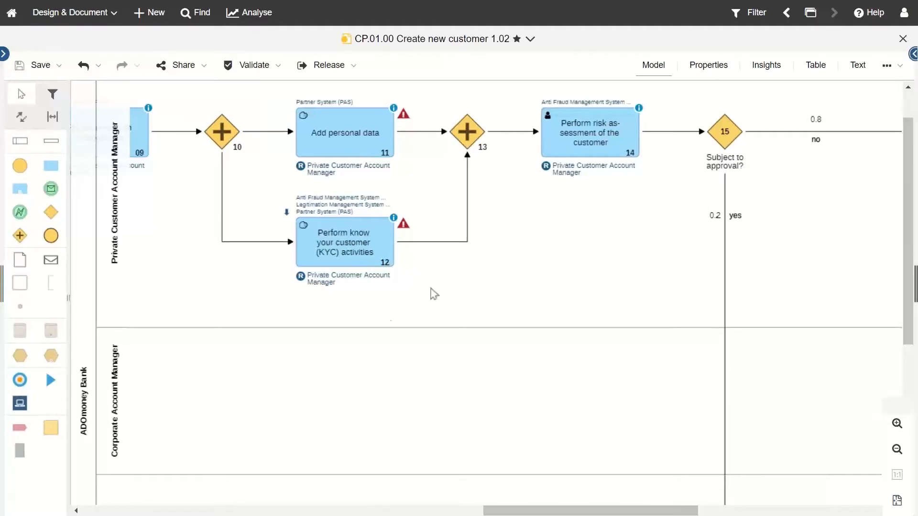
scroll(390, 329, "down", 4)
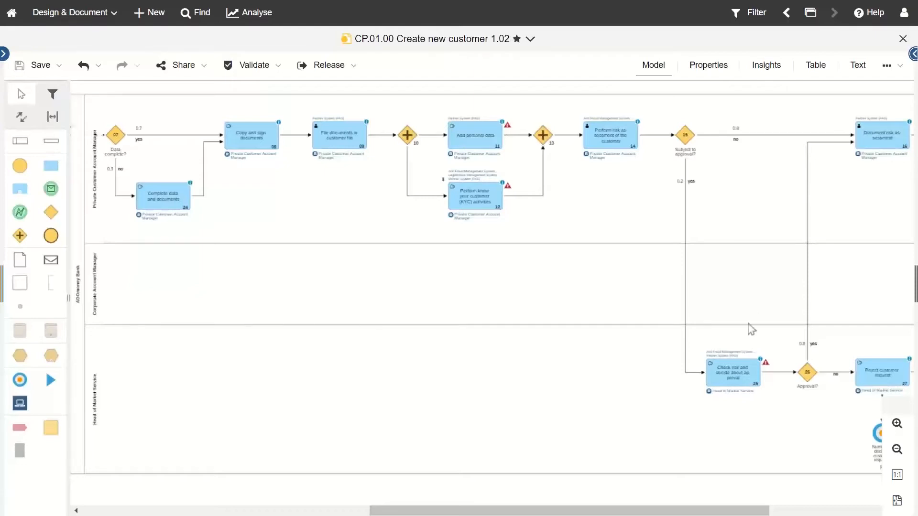
left_click_drag(411, 514, 110, 472)
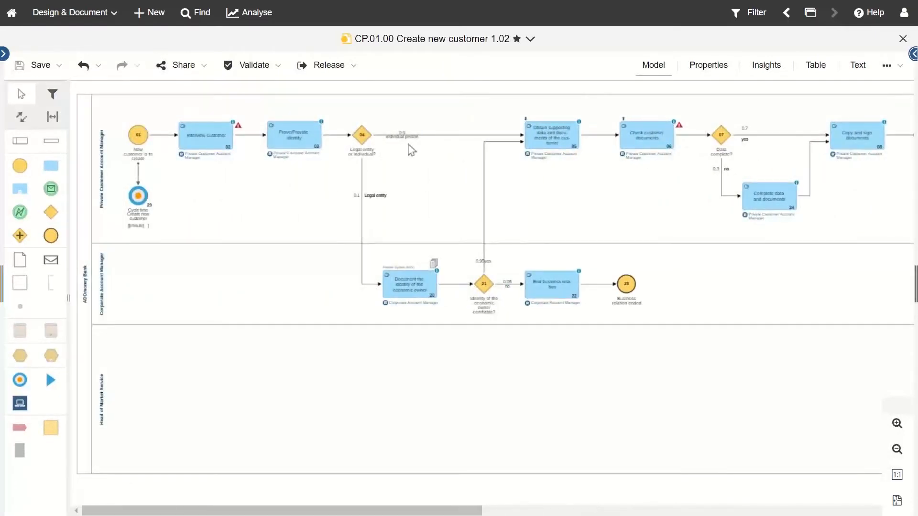
scroll(401, 132, "up", 2)
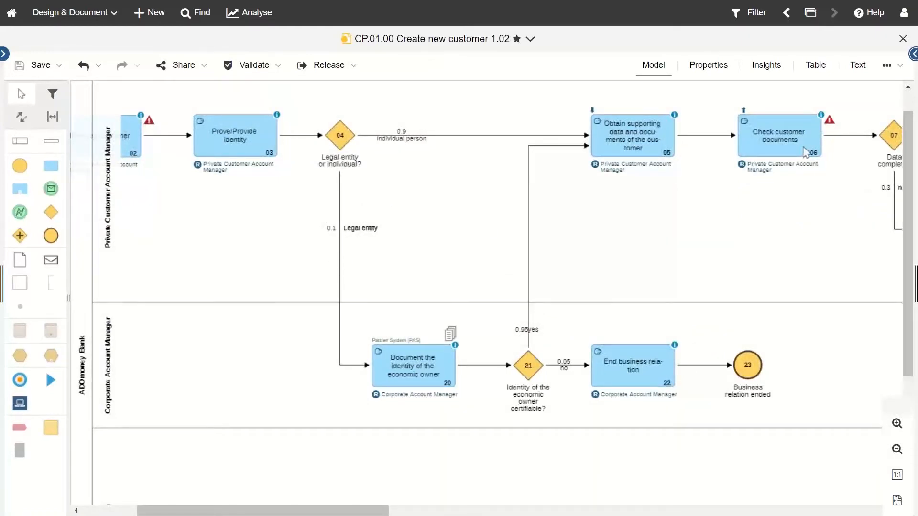
Step: Browse the '...' more-actions submenus, then open Collaboration to view the model's empty comments
left_click(897, 78)
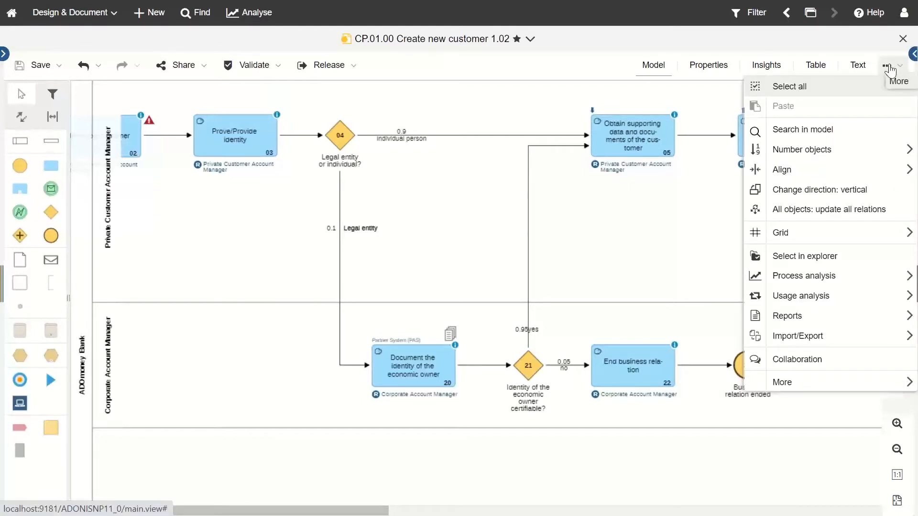
mouse_move(811, 152)
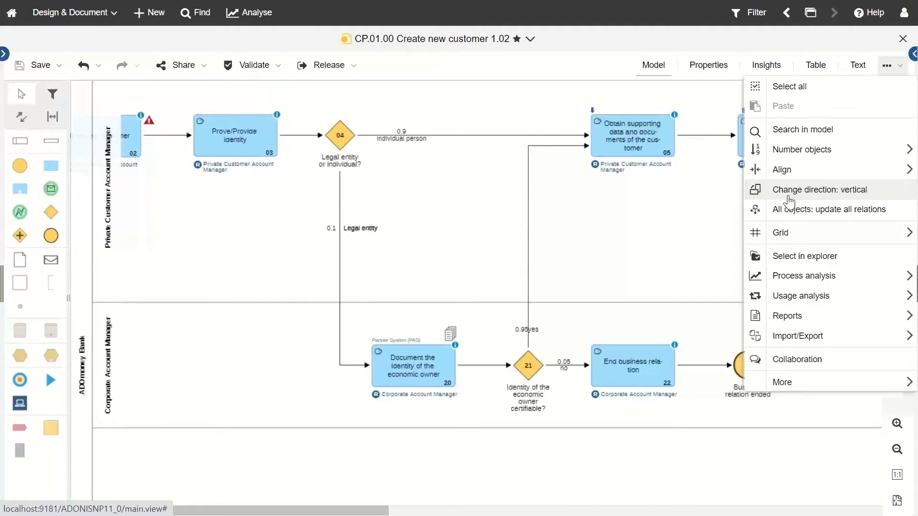
mouse_move(786, 279)
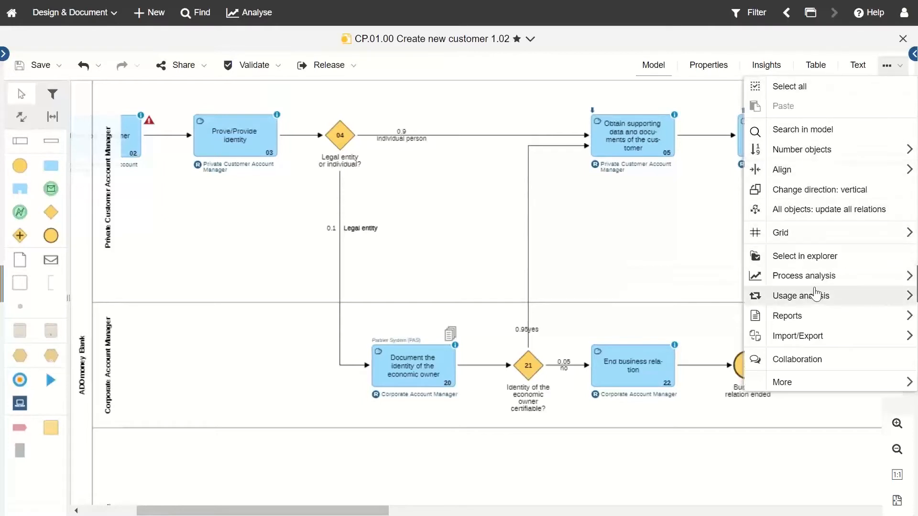
mouse_move(816, 283)
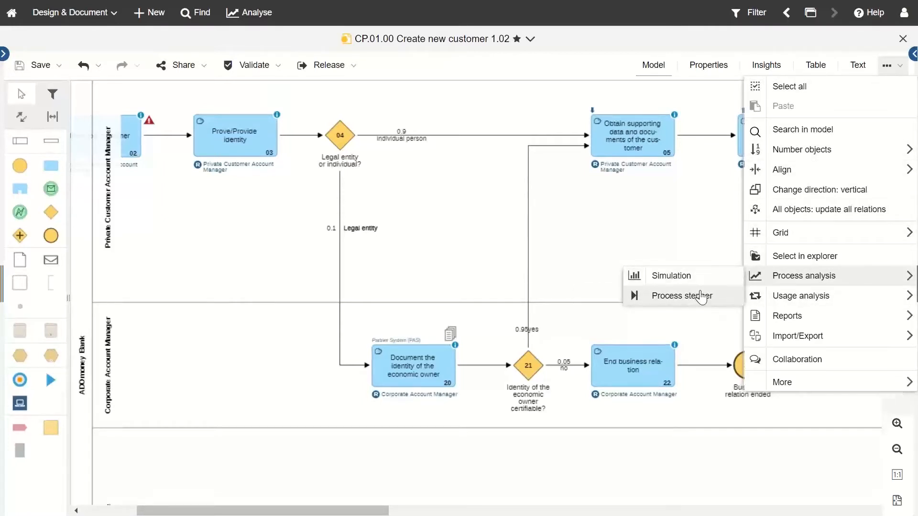
left_click(660, 217)
left_click(889, 71)
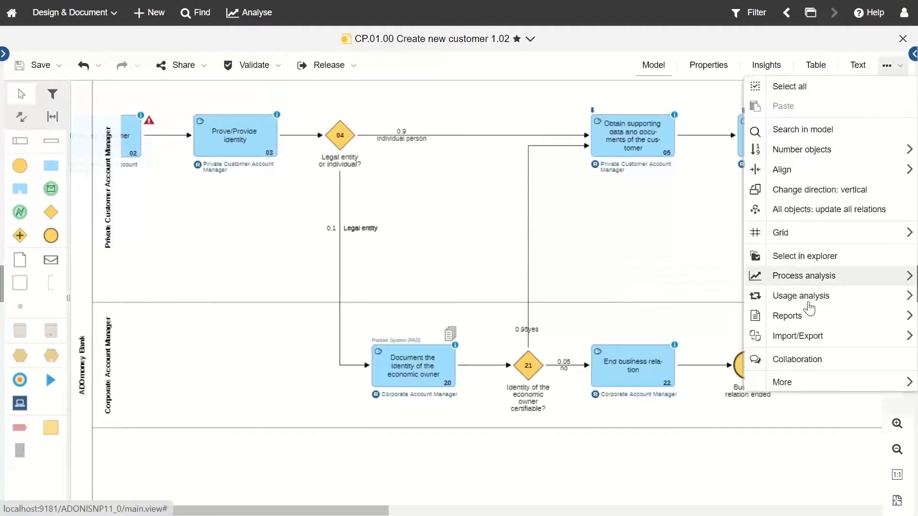
left_click(790, 363)
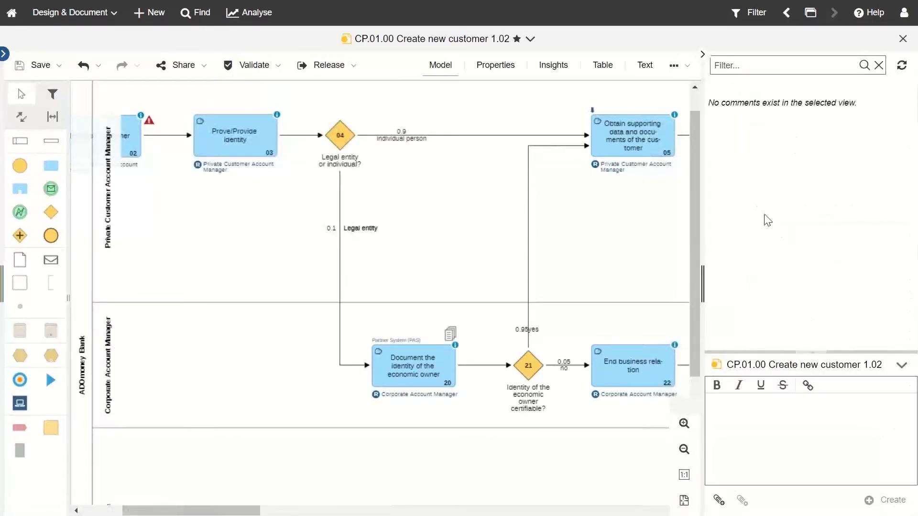
left_click(742, 420)
Step: Close the Create new customer 1.02 model and show the Quick Access favourite and recent models
left_click(903, 38)
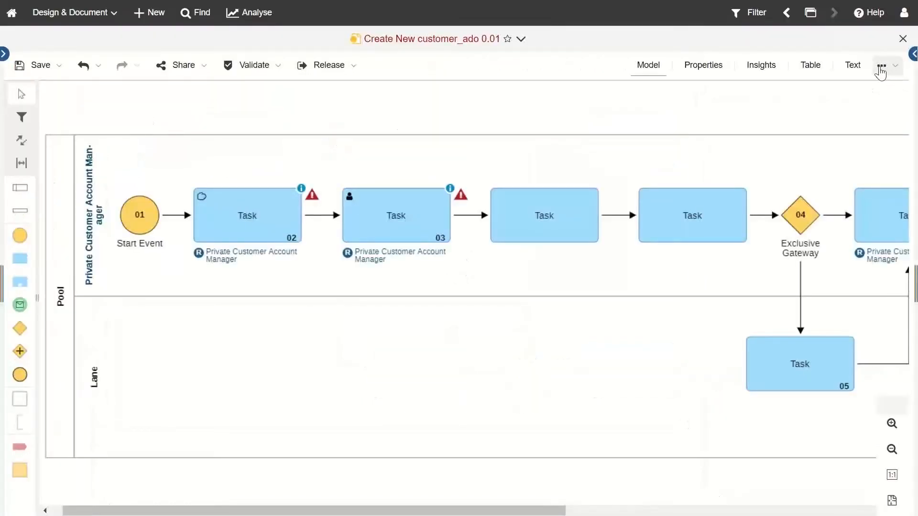
left_click(881, 67)
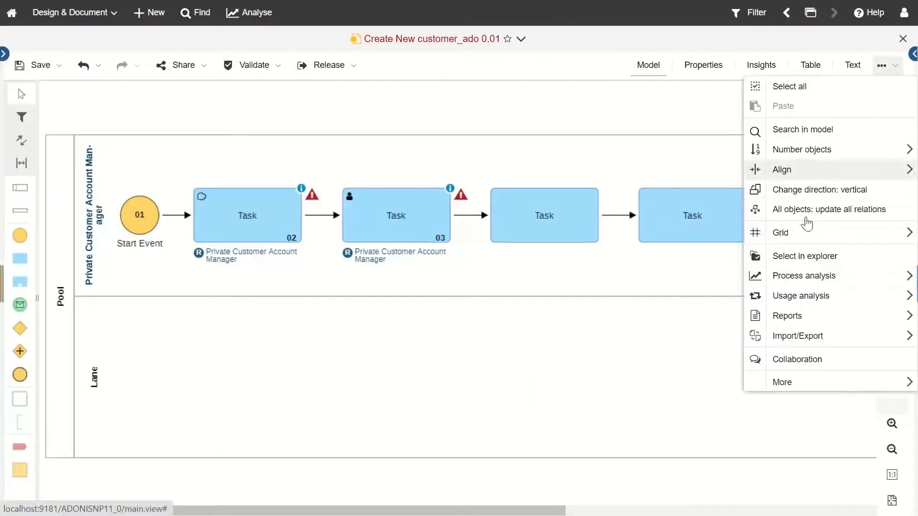
left_click(659, 364)
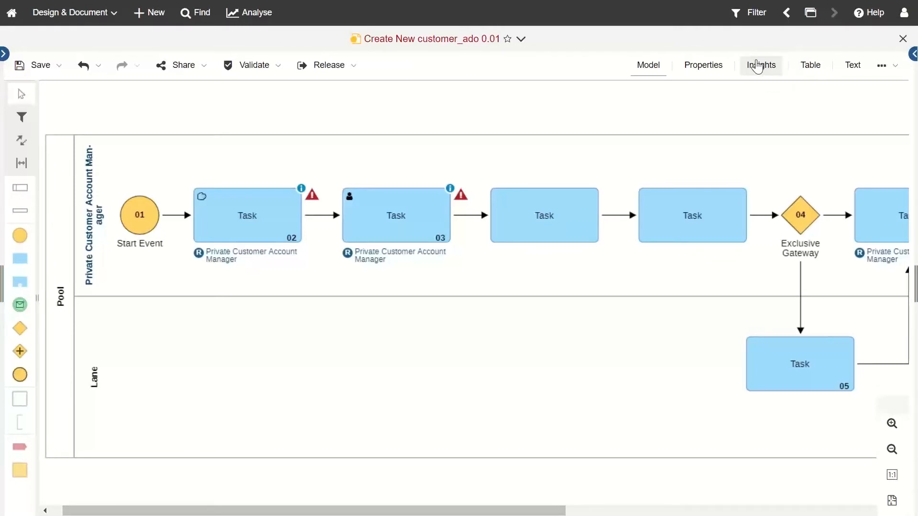
left_click(811, 16)
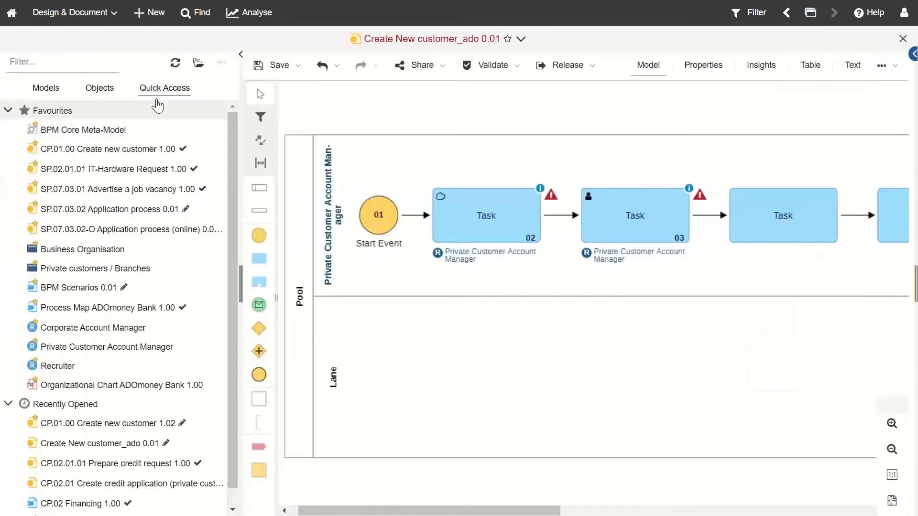
Step: Reopen CP.01.00 Create new customer 1.02 from Recently Opened, hide the left panel, and show its Insights
scroll(134, 363, "down", 1)
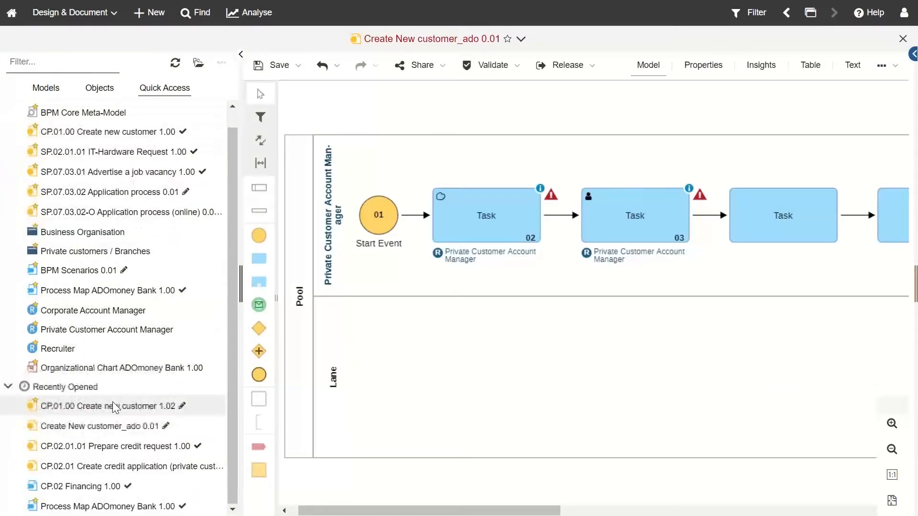
left_click(113, 407)
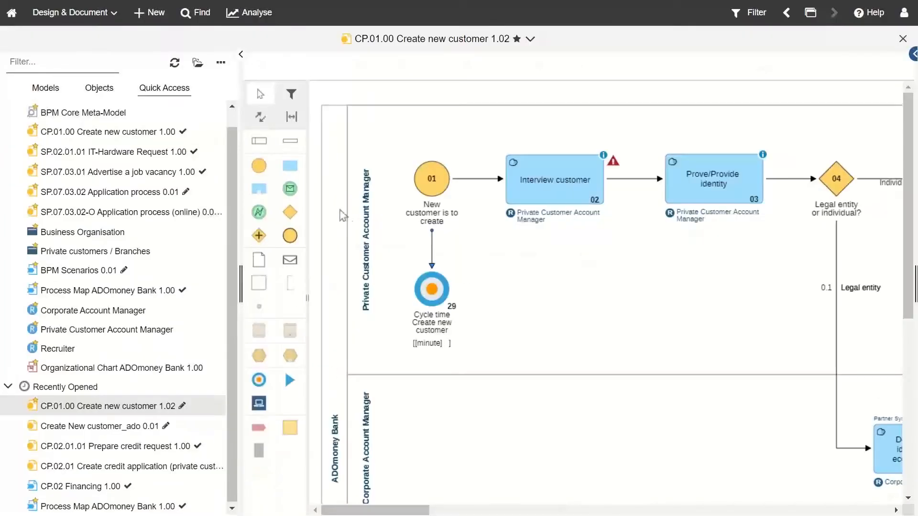
left_click(241, 55)
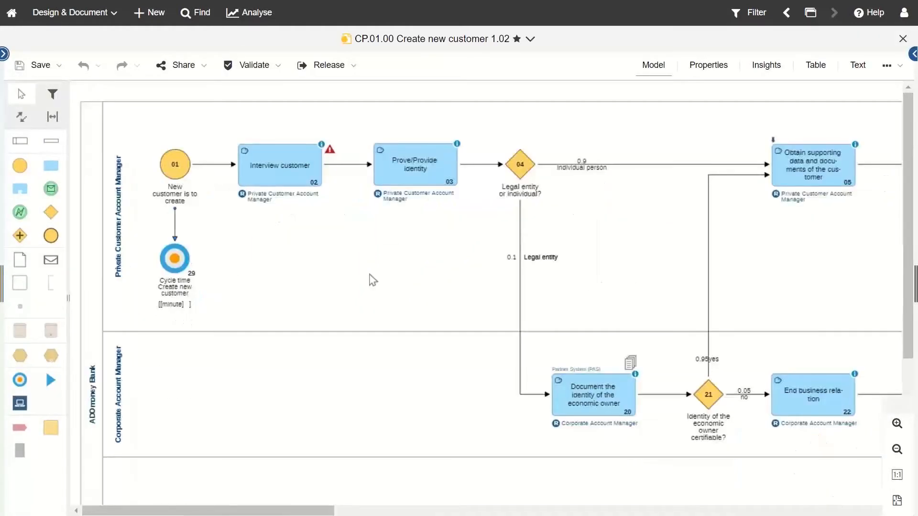
left_click(776, 75)
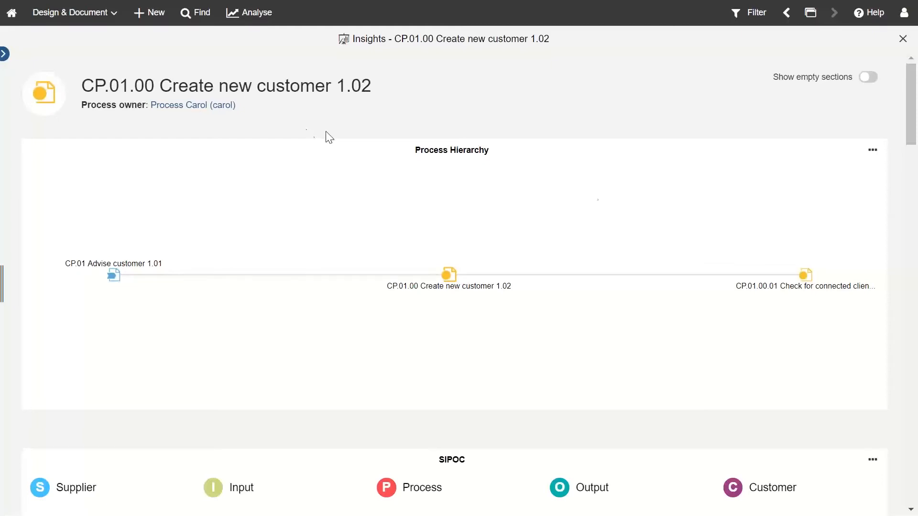
Step: Scroll to the SIPOC section and display its Info explanation
scroll(584, 259, "down", 3)
scroll(551, 243, "up", 1)
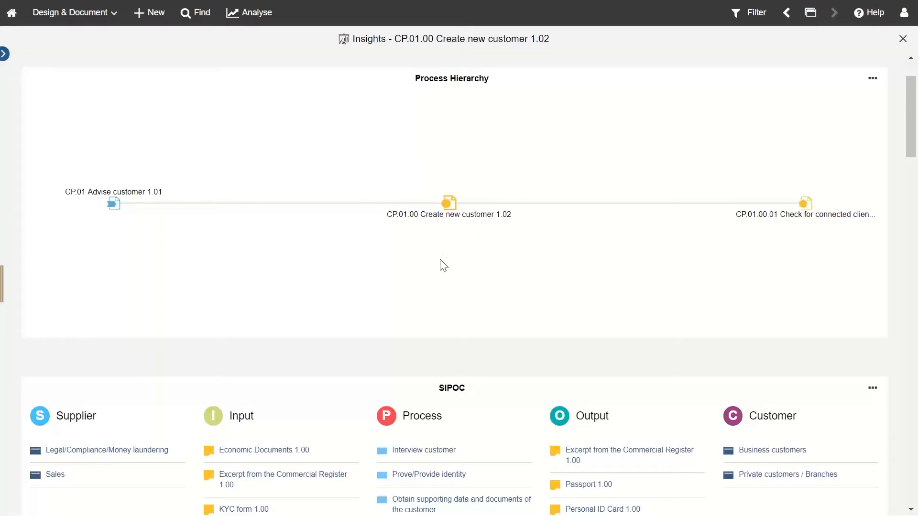
scroll(444, 266, "down", 3)
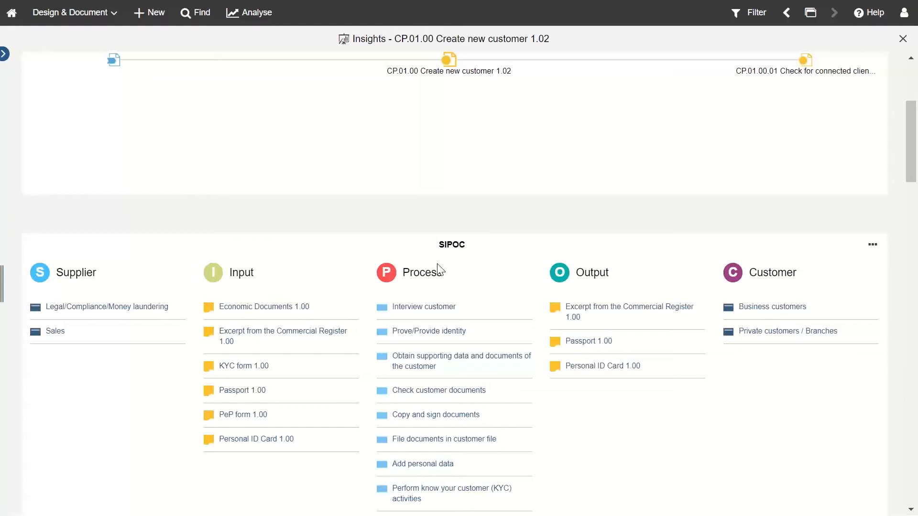
scroll(437, 263, "down", 1)
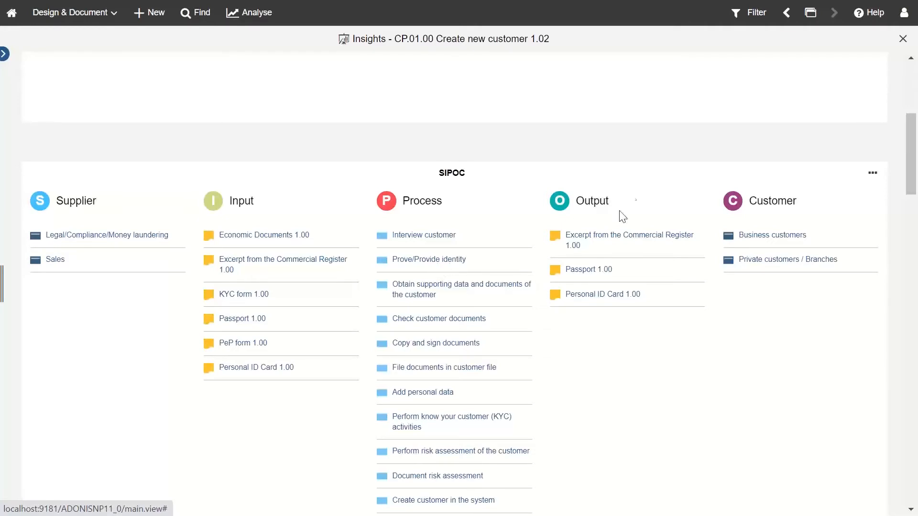
left_click(869, 179)
left_click(852, 197)
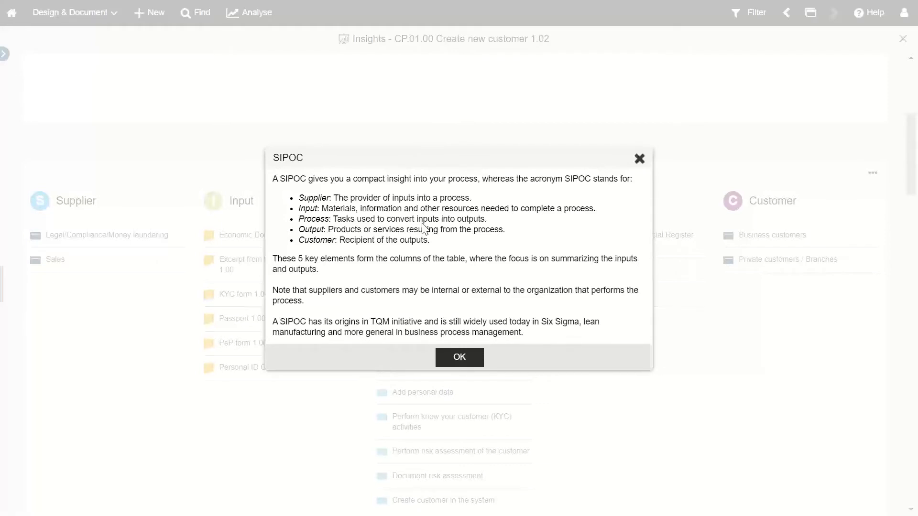
Step: Close the SIPOC explanation to reveal the table of two suppliers, six inputs and two customer groups
left_click(639, 160)
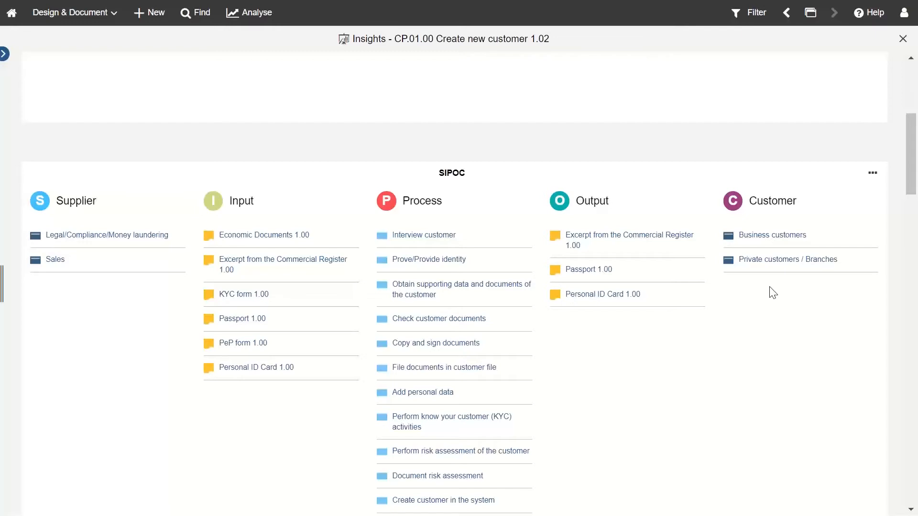
scroll(772, 293, "down", 9)
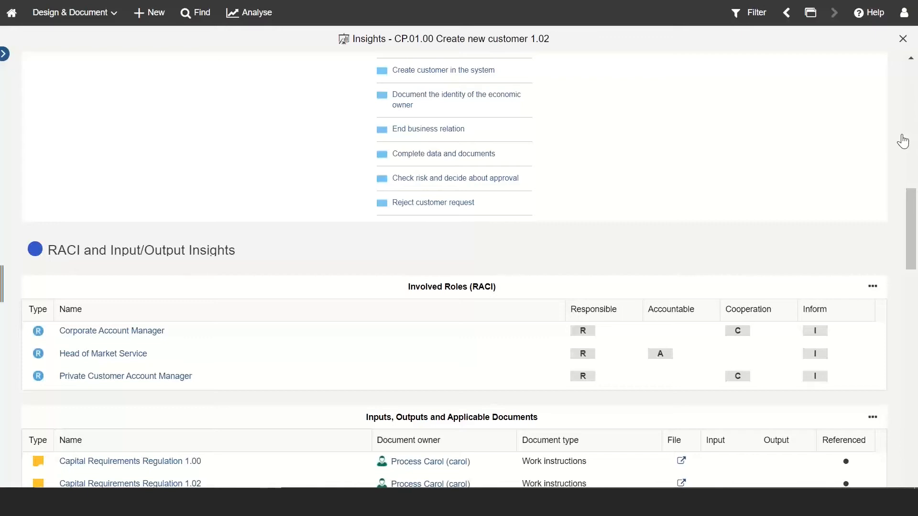
scroll(798, 307, "down", 3)
scroll(697, 332, "down", 3)
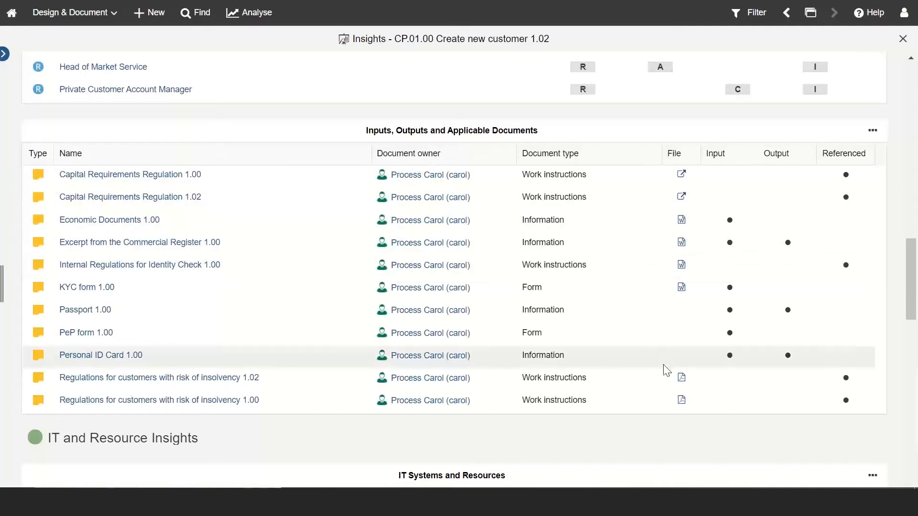
scroll(597, 312, "down", 6)
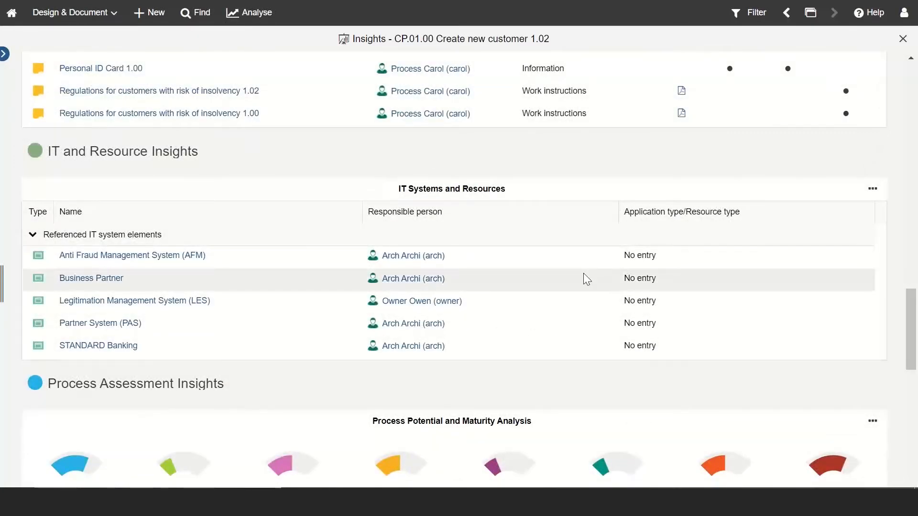
scroll(583, 278, "down", 3)
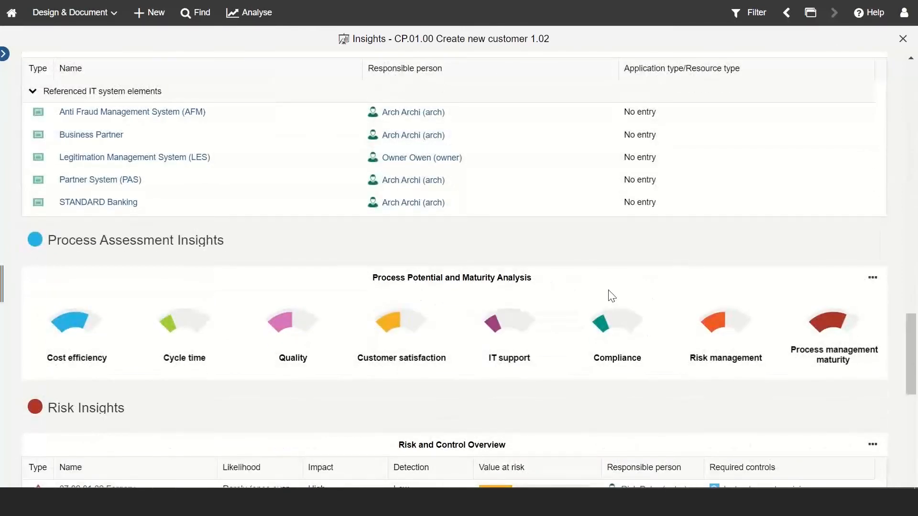
scroll(610, 295, "down", 2)
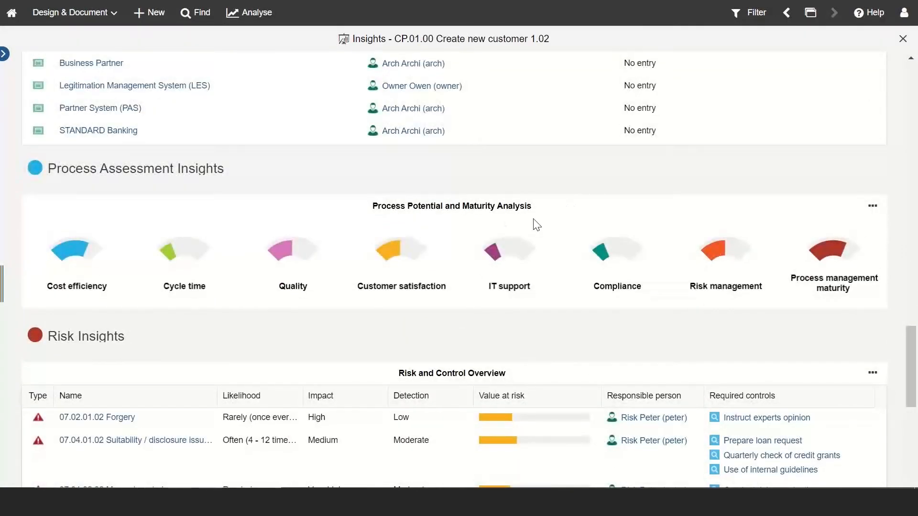
scroll(536, 225, "down", 3)
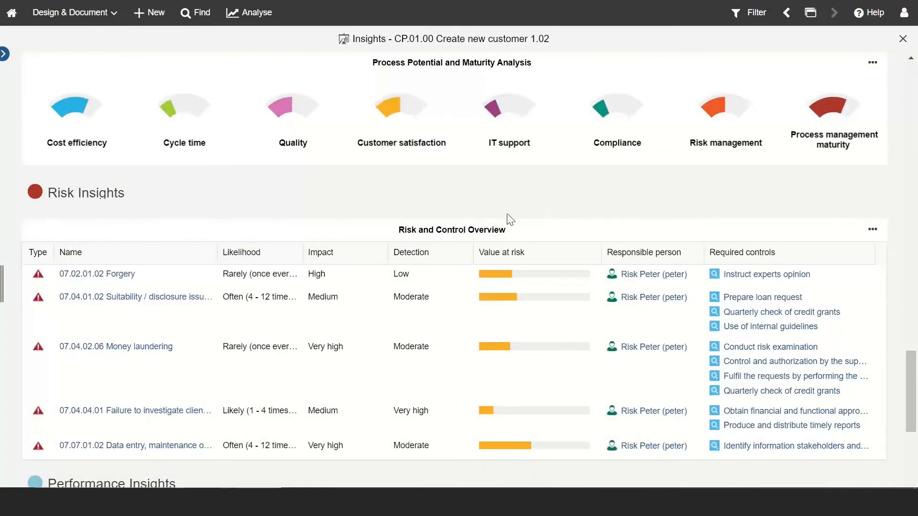
scroll(540, 201, "down", 3)
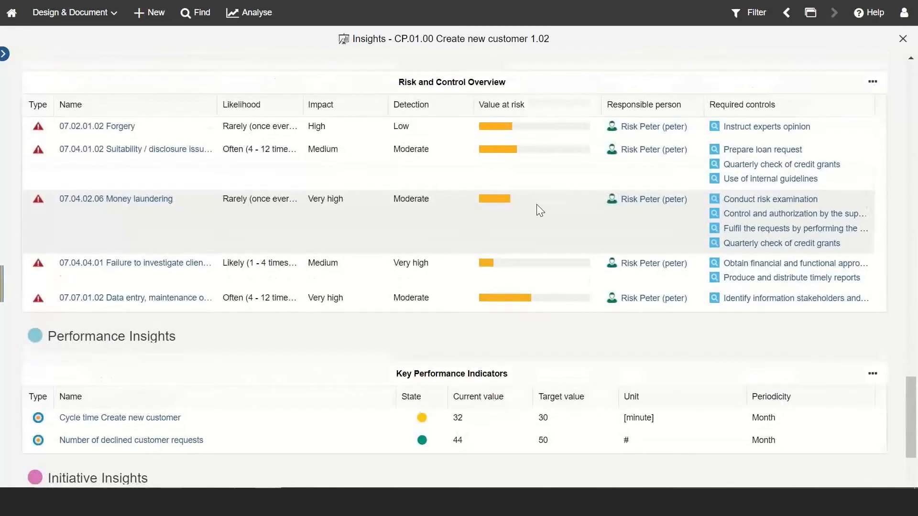
scroll(536, 205, "down", 2)
scroll(536, 335, "down", 3)
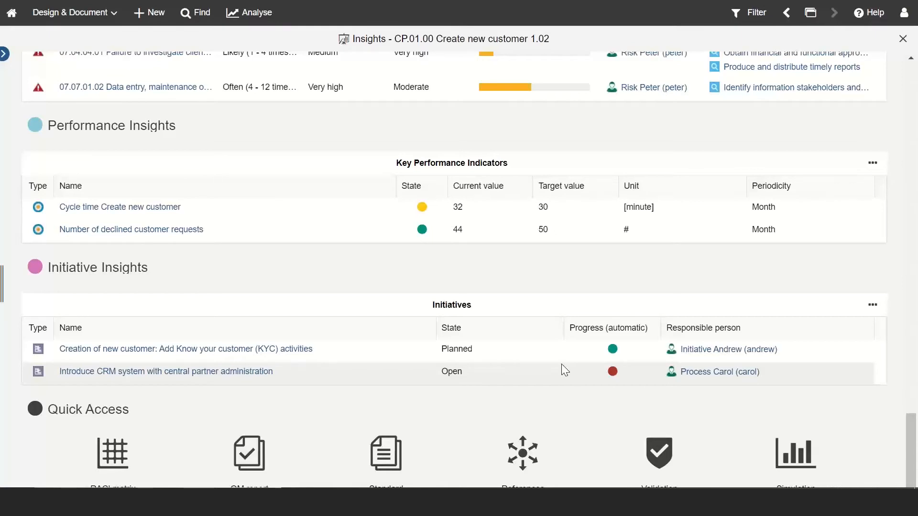
scroll(561, 365, "up", 20)
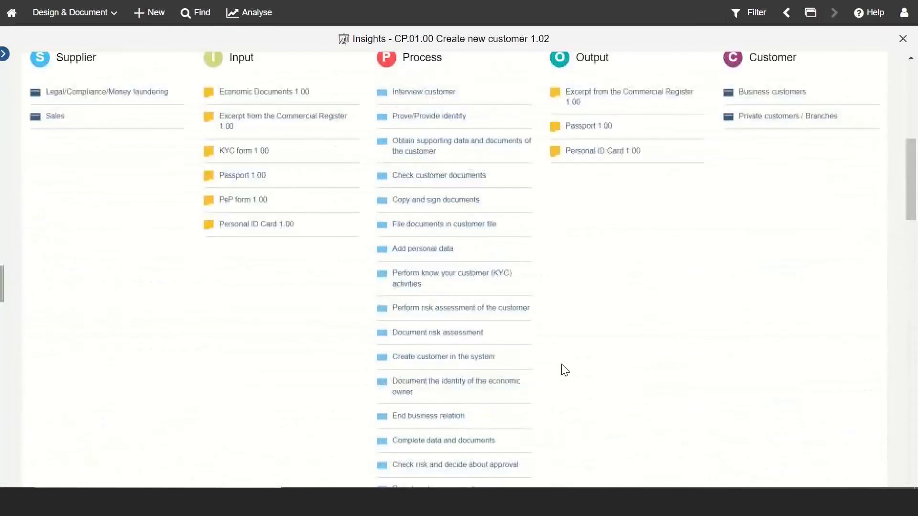
scroll(564, 370, "up", 8)
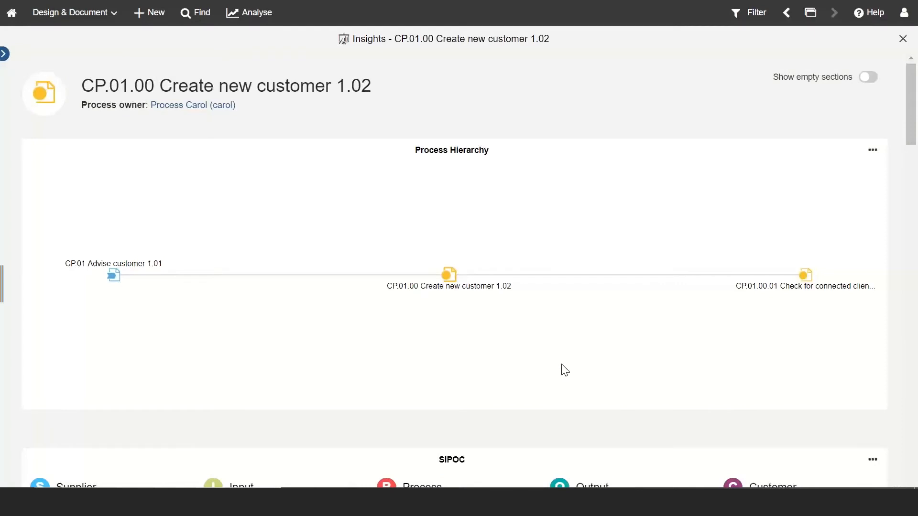
scroll(564, 370, "down", 5)
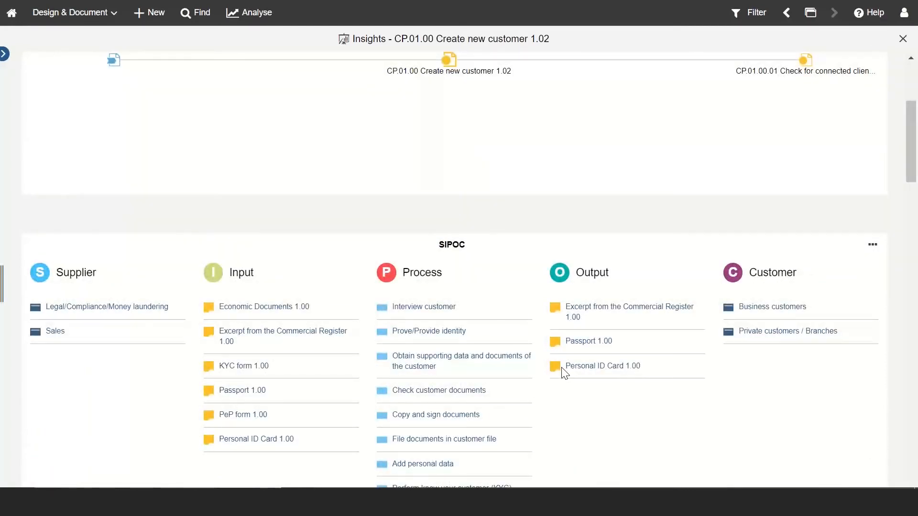
scroll(562, 373, "down", 2)
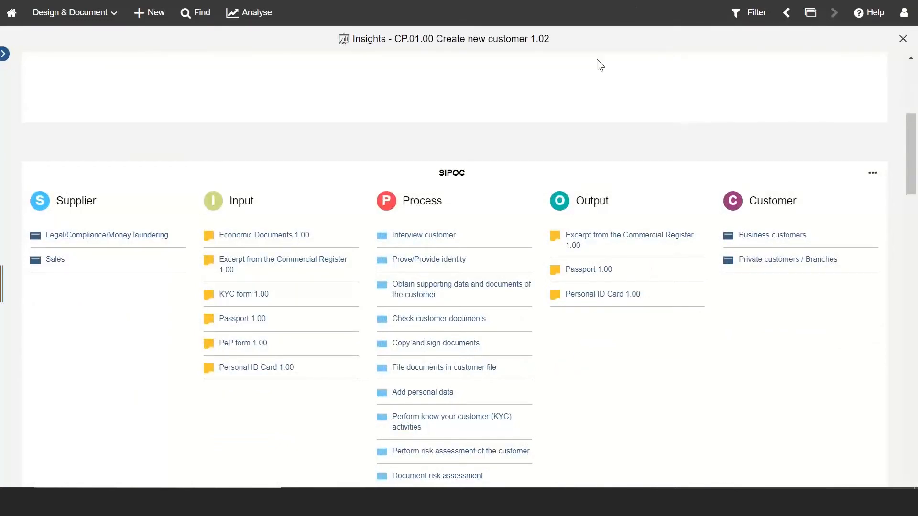
Step: Go back to the model and show the Process customers explanation under Customers/Suppliers properties
left_click(786, 14)
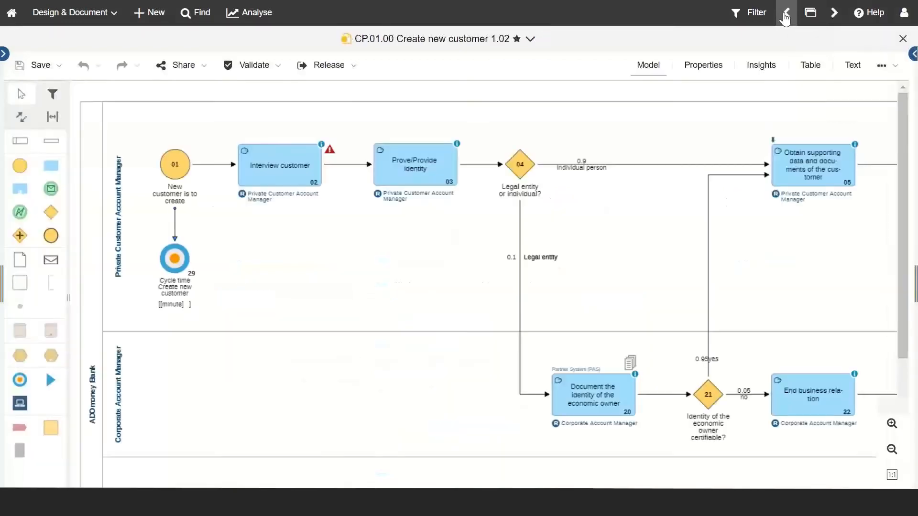
left_click(691, 71)
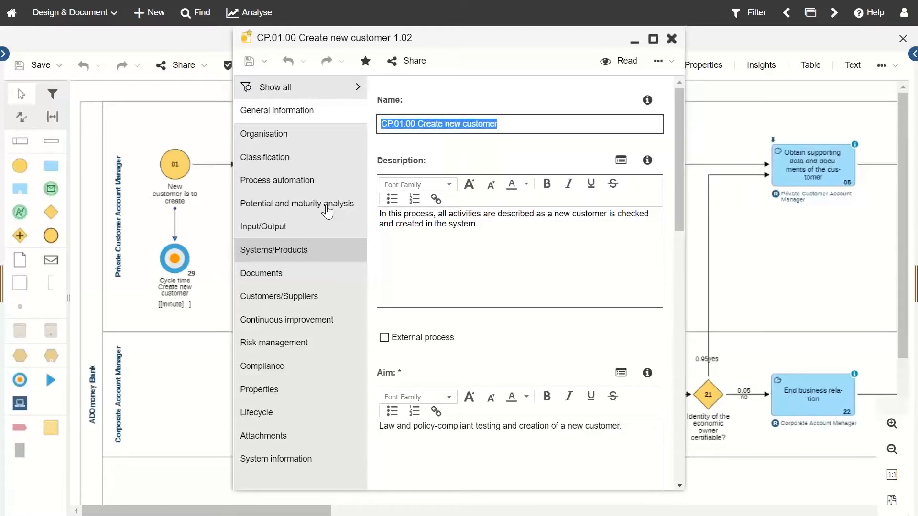
left_click(281, 304)
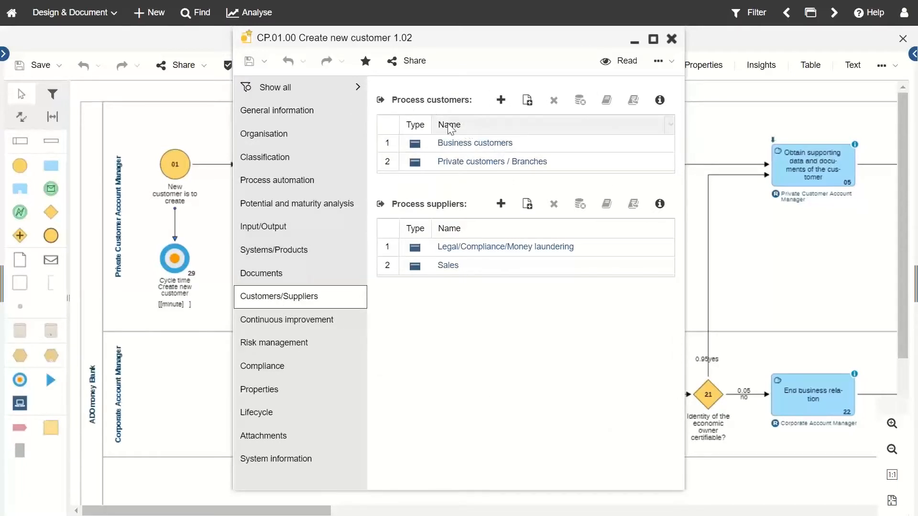
left_click(658, 100)
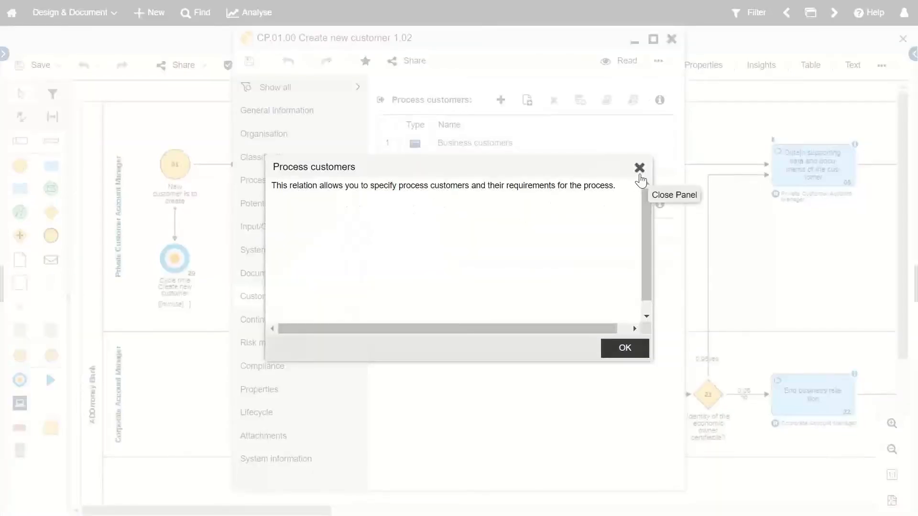
Step: Close the explanation and review Input/Output, listing Economic Documents, KYC form and Passport
left_click(639, 168)
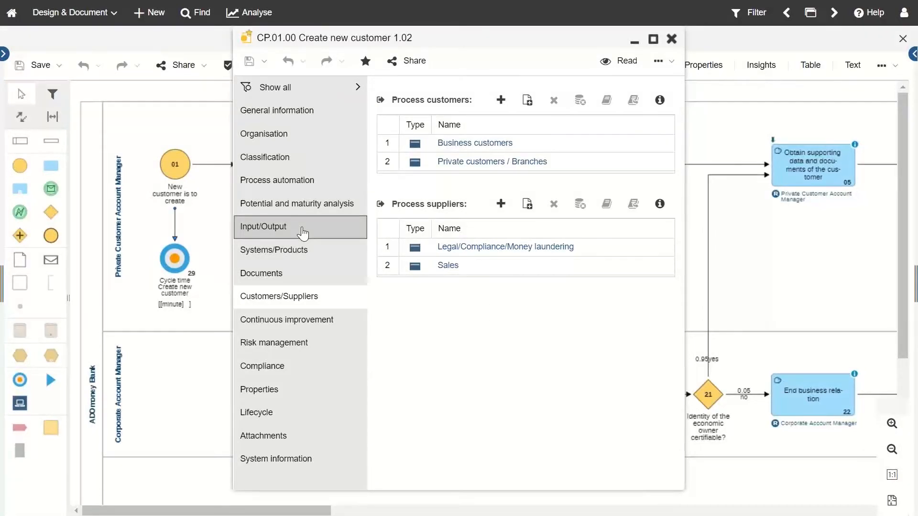
left_click(303, 233)
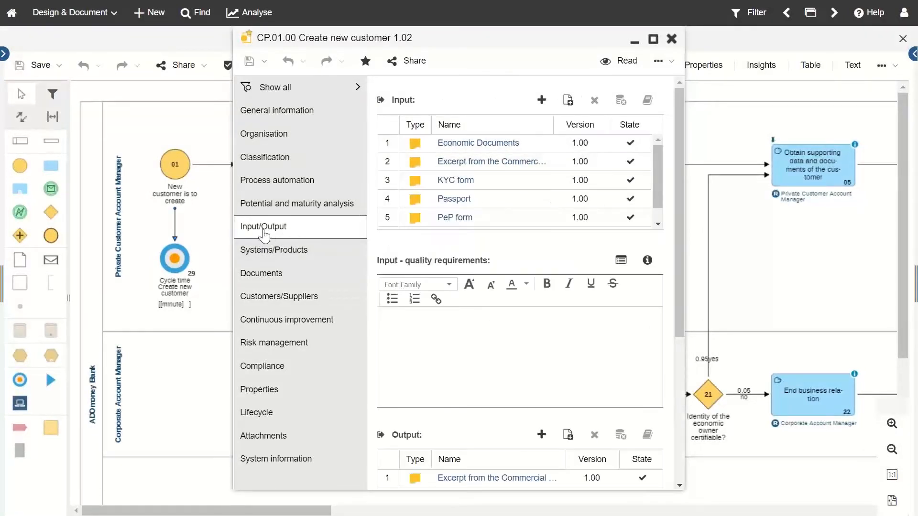
scroll(494, 360, "down", 3)
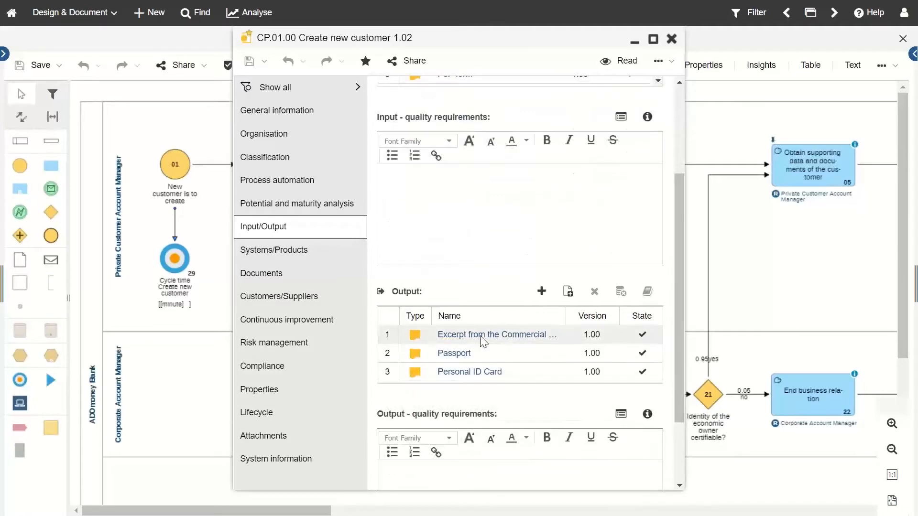
scroll(481, 340, "up", 3)
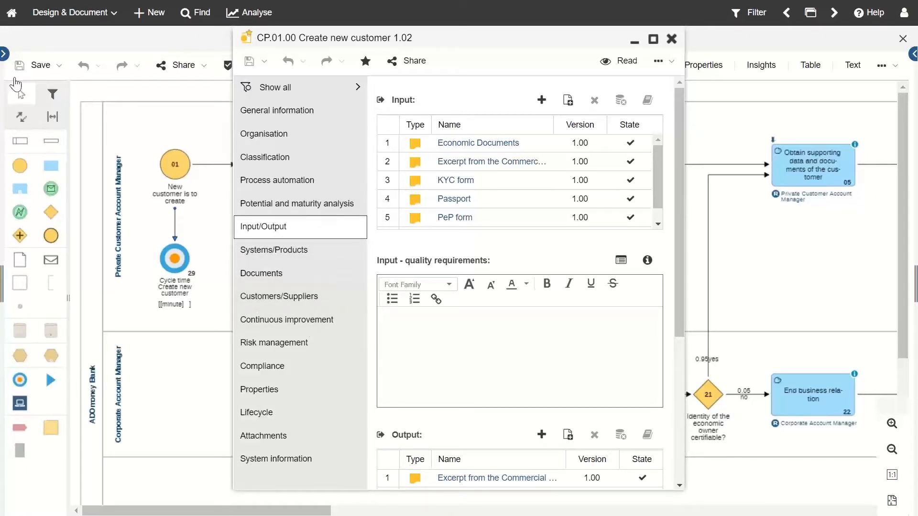
Step: Open the explorer, shift the properties window right, and show the ADOmoney Bank Objects tree
left_click(4, 57)
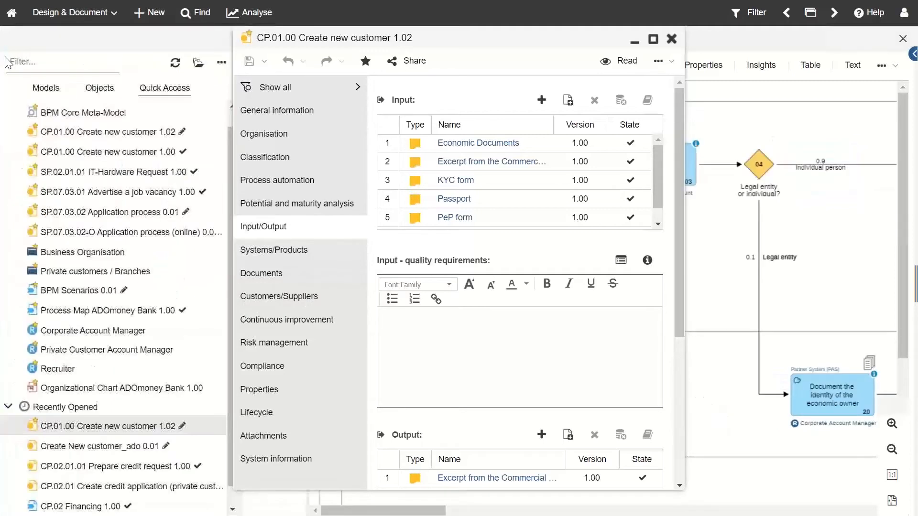
left_click_drag(449, 37, 582, 48)
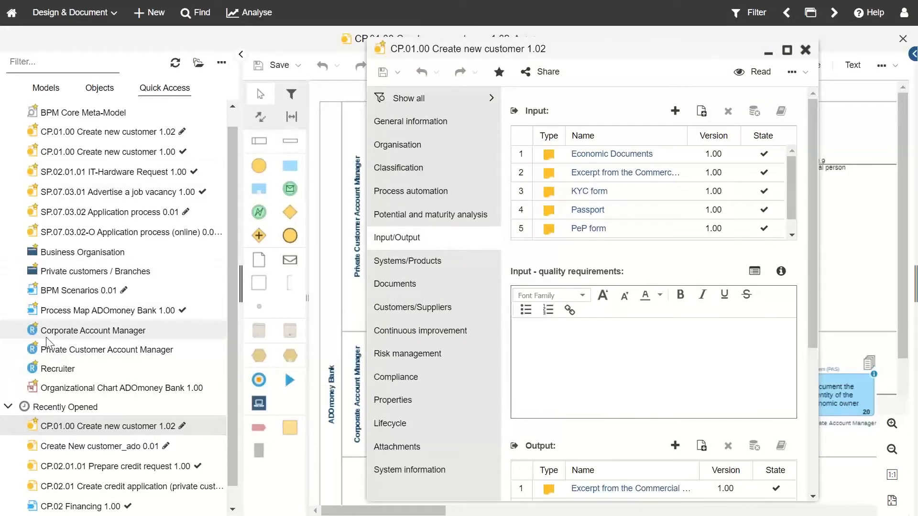
scroll(26, 336, "up", 1)
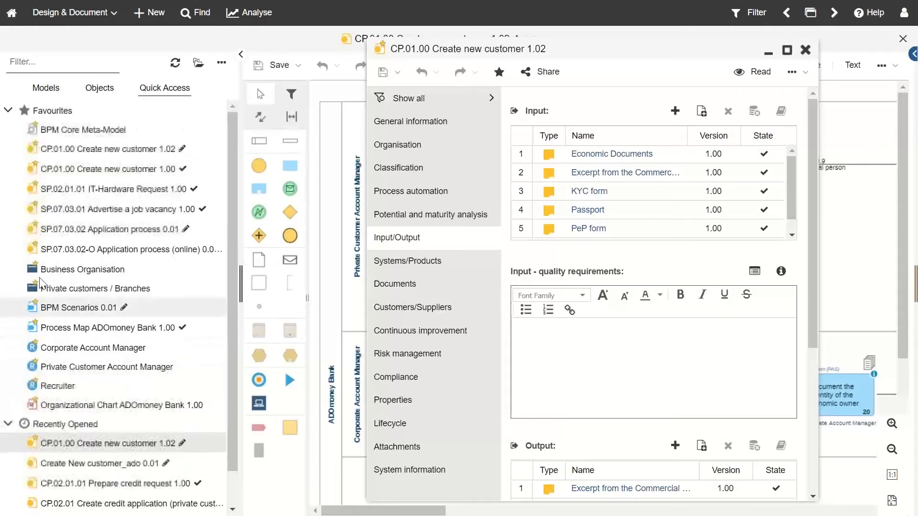
left_click(104, 95)
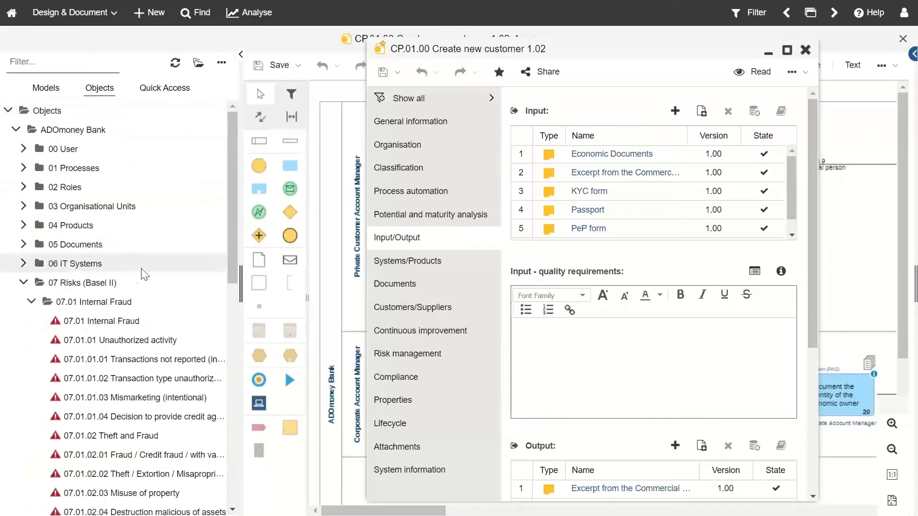
Step: Add BCP 1.02 from 05 Documents > 05.01 Central Divisions (CFO) as a process input, then close properties
left_click(23, 245)
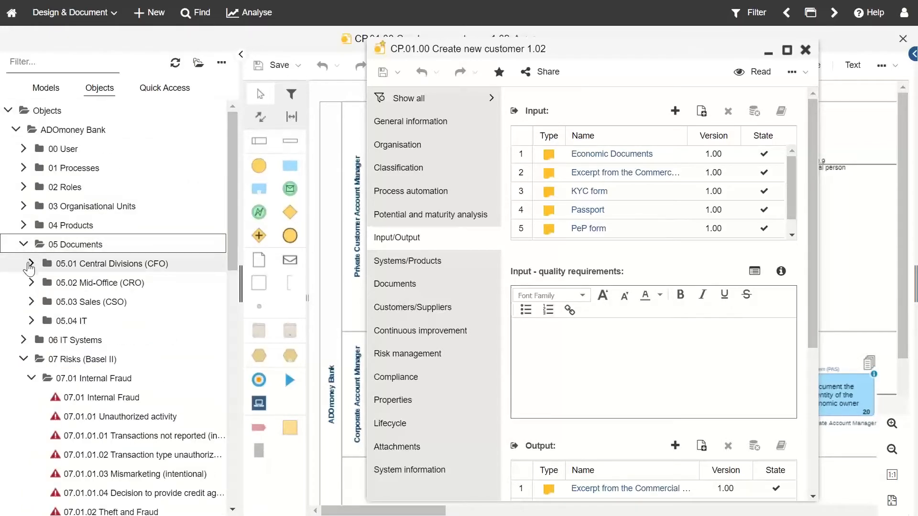
left_click(31, 263)
scroll(96, 377, "down", 3)
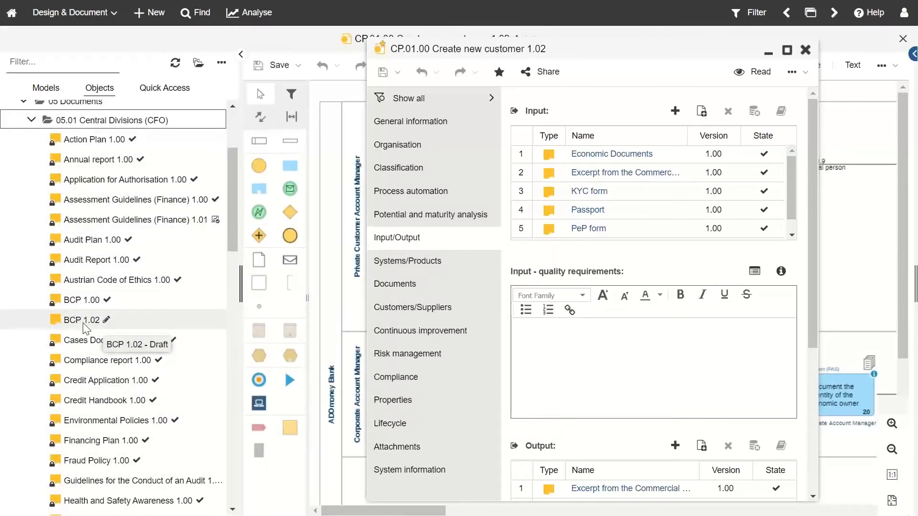
left_click(86, 329)
left_click_drag(86, 329, 610, 304)
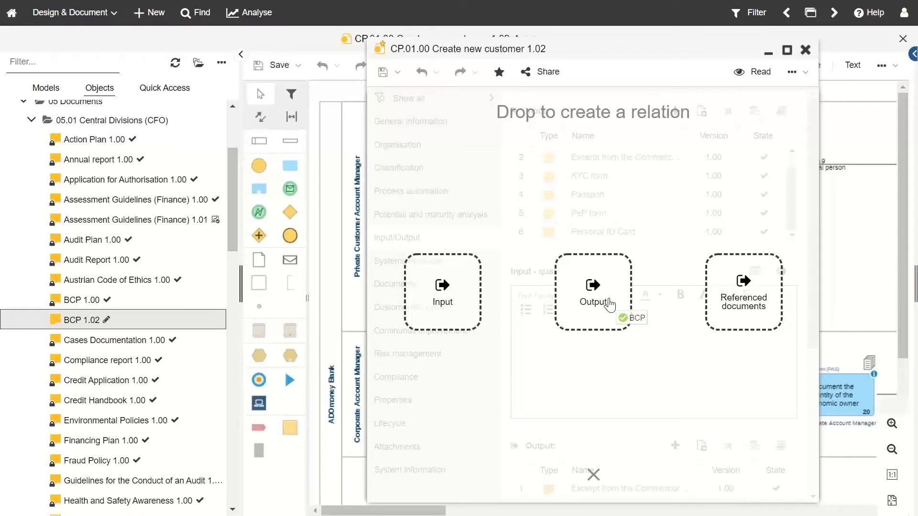
left_click_drag(610, 305, 458, 284)
scroll(632, 208, "down", 1)
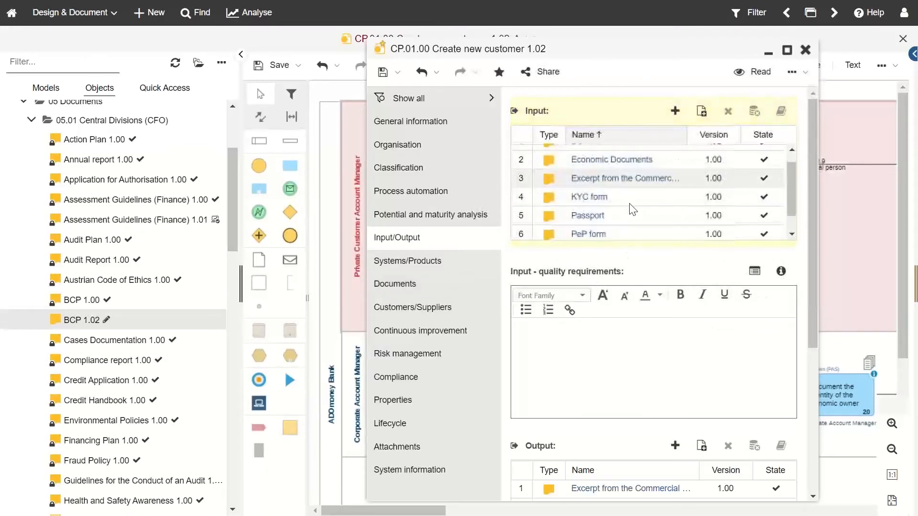
scroll(593, 177, "up", 1)
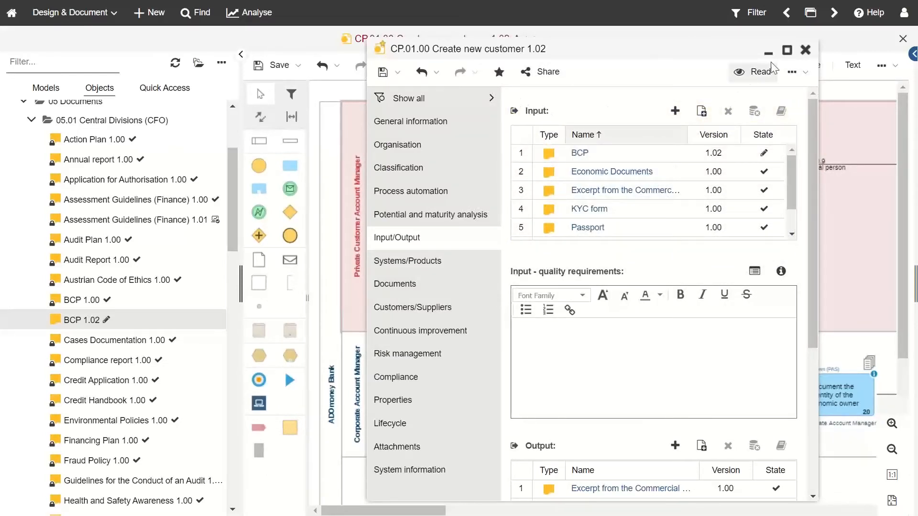
left_click(805, 50)
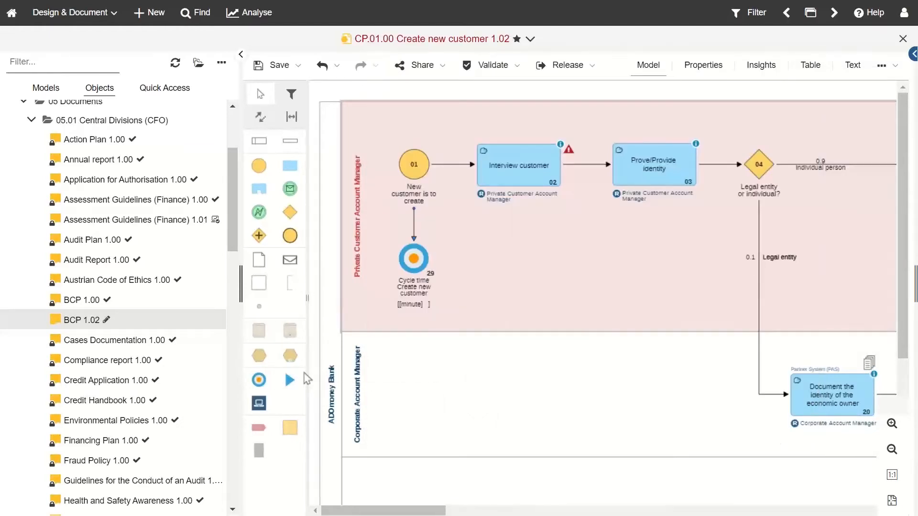
Step: Expand 01 Central Divisions, drag Accounting/ balance sheet/ taxes over the relation targets, then close the notebook
scroll(58, 292, "up", 5)
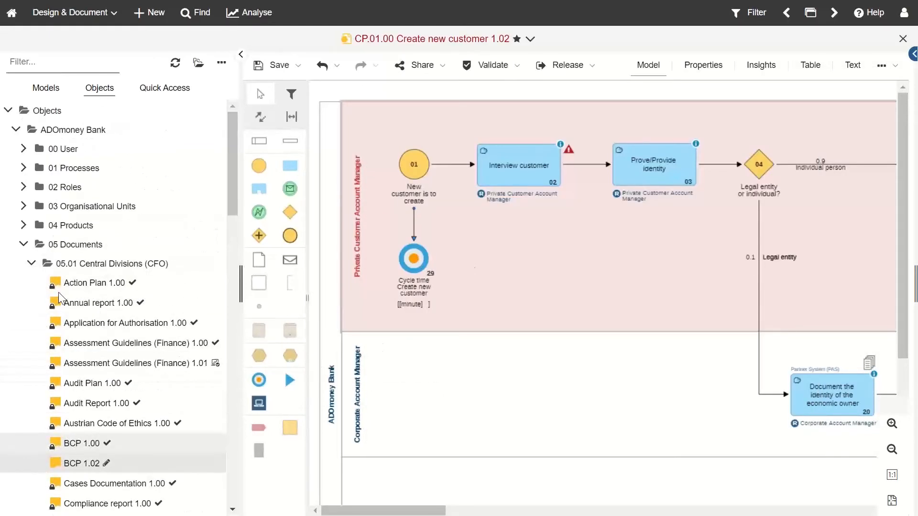
left_click(23, 206)
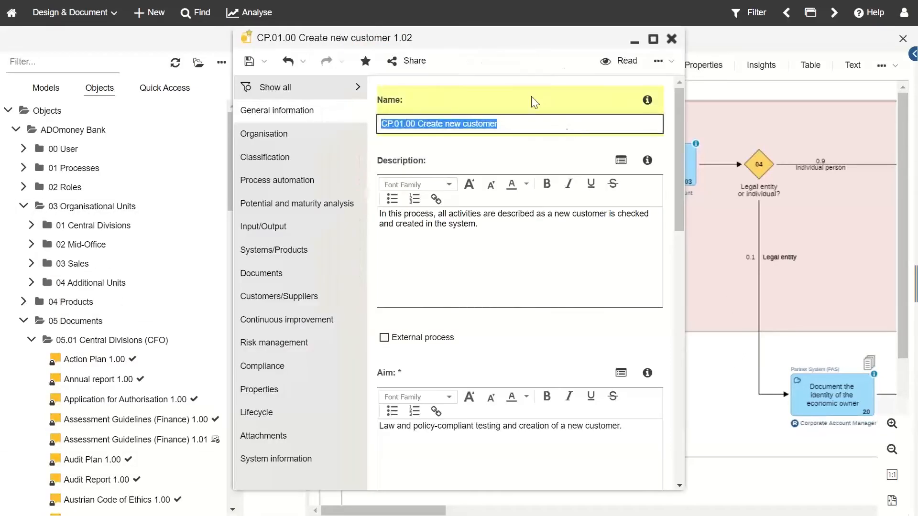
left_click_drag(487, 42, 611, 107)
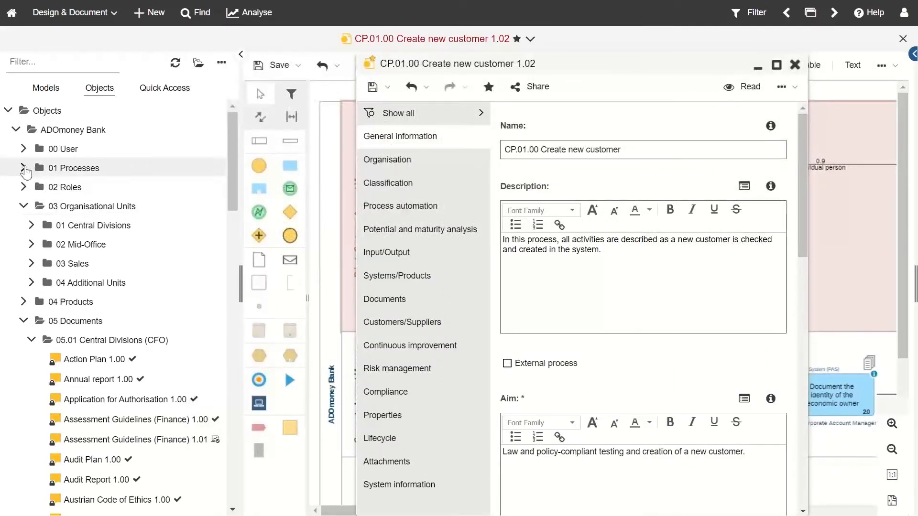
left_click(29, 219)
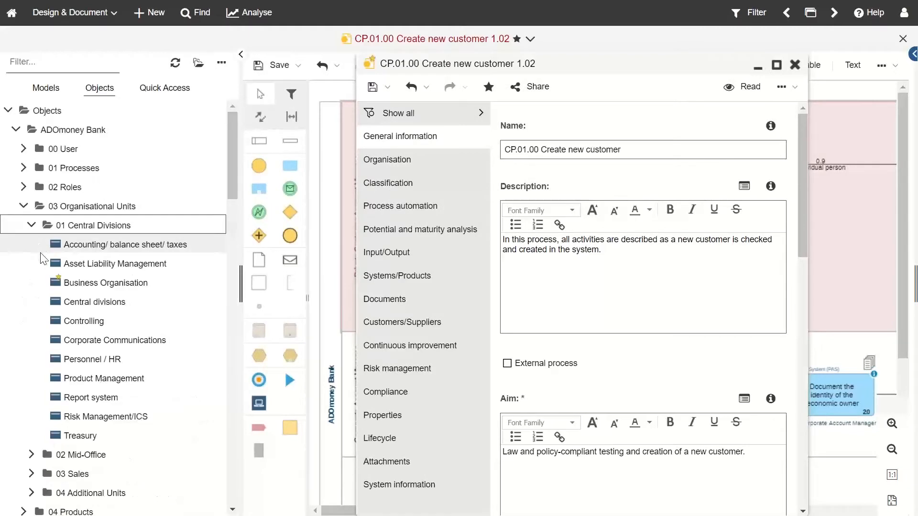
left_click_drag(80, 249, 439, 302)
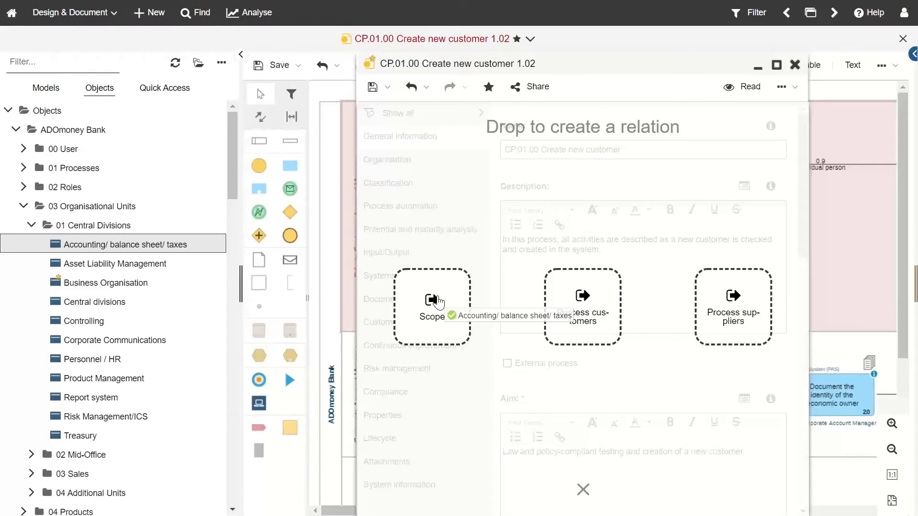
left_click_drag(439, 302, 192, 273)
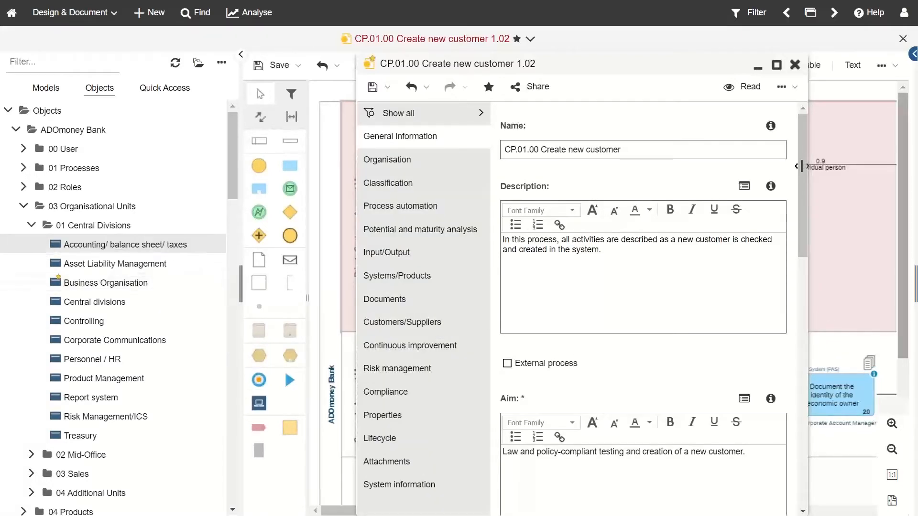
left_click(795, 65)
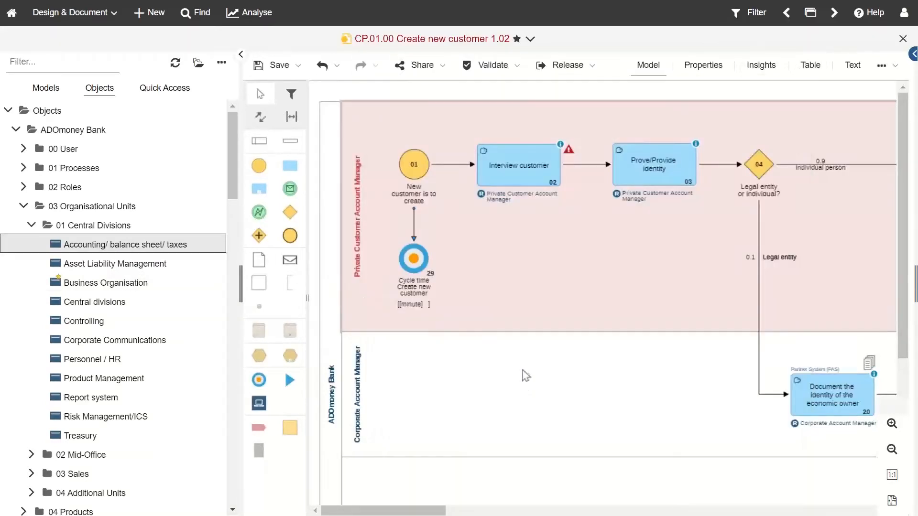
Step: Hide the object tree and review the process's Input/Output and Customers/Suppliers properties
left_click(523, 371)
left_click(242, 56)
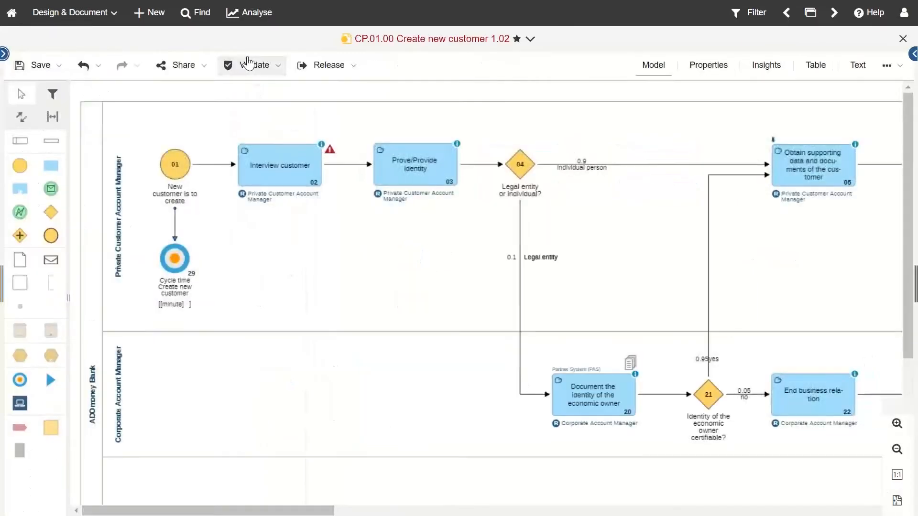
left_click(720, 81)
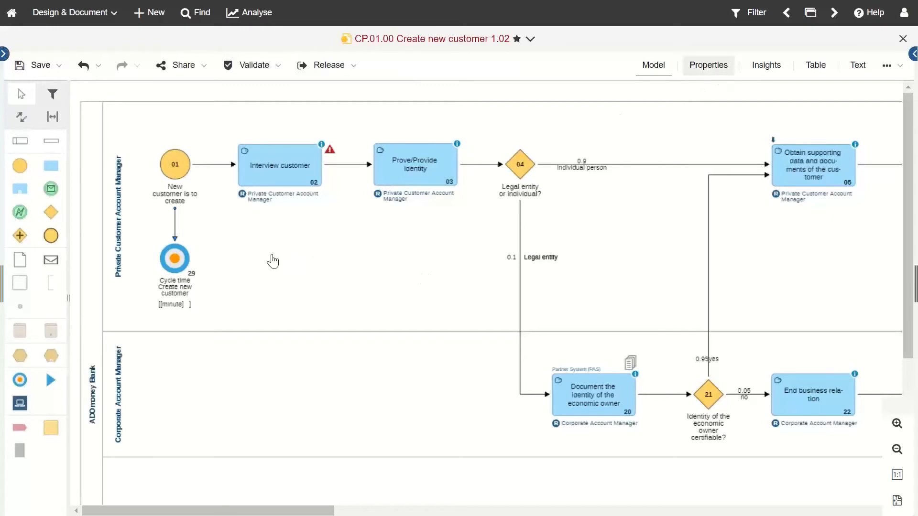
left_click(276, 236)
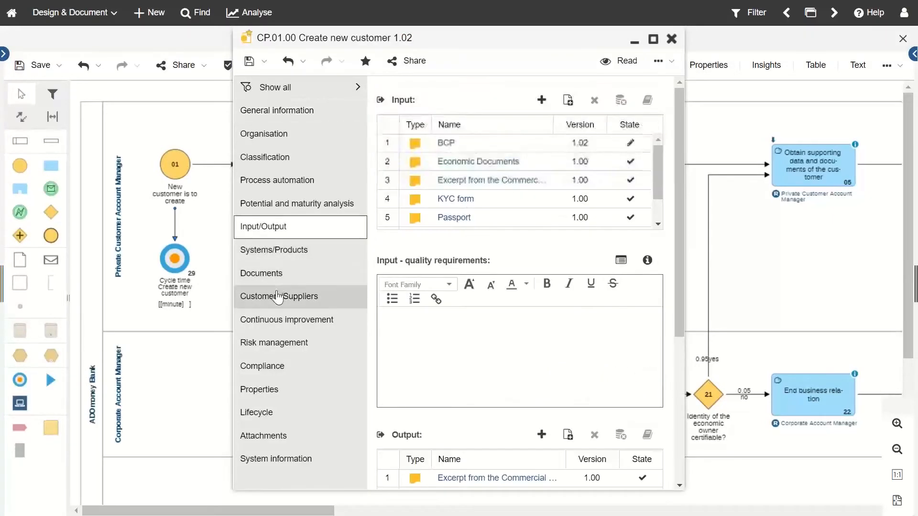
left_click(294, 296)
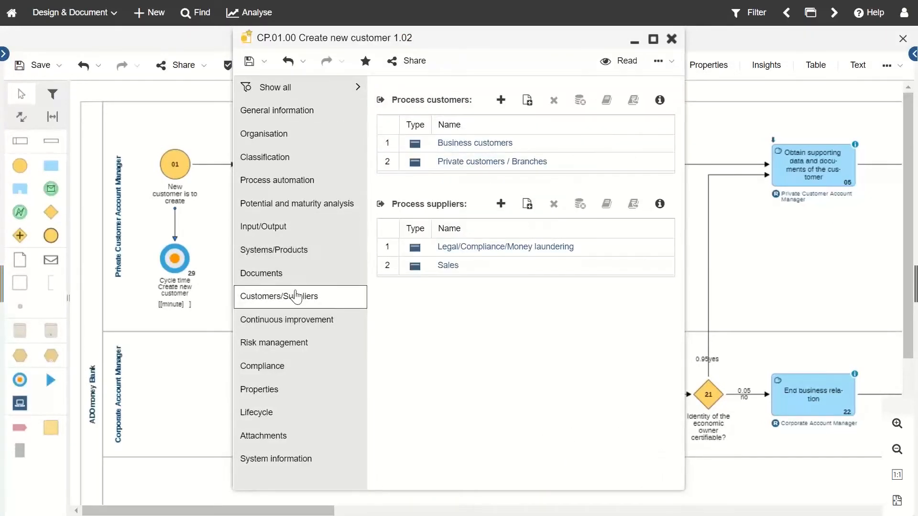
left_click(671, 39)
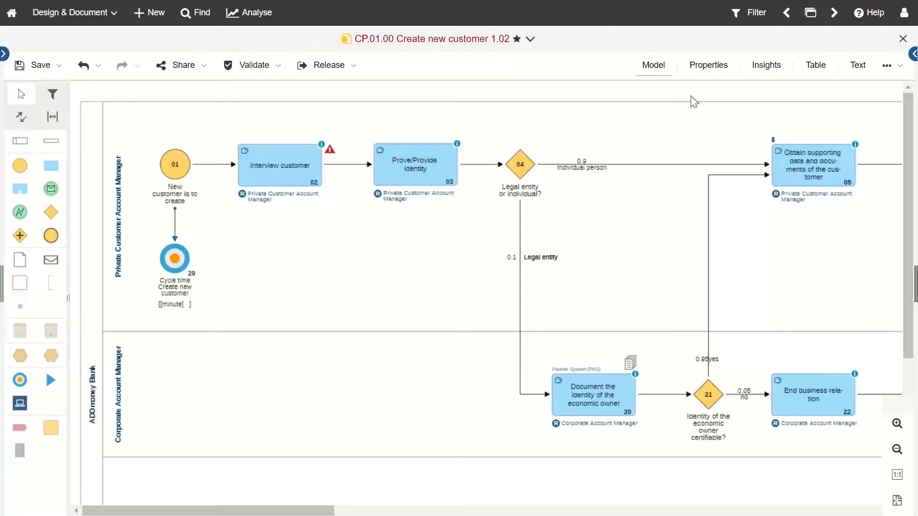
left_click(708, 66)
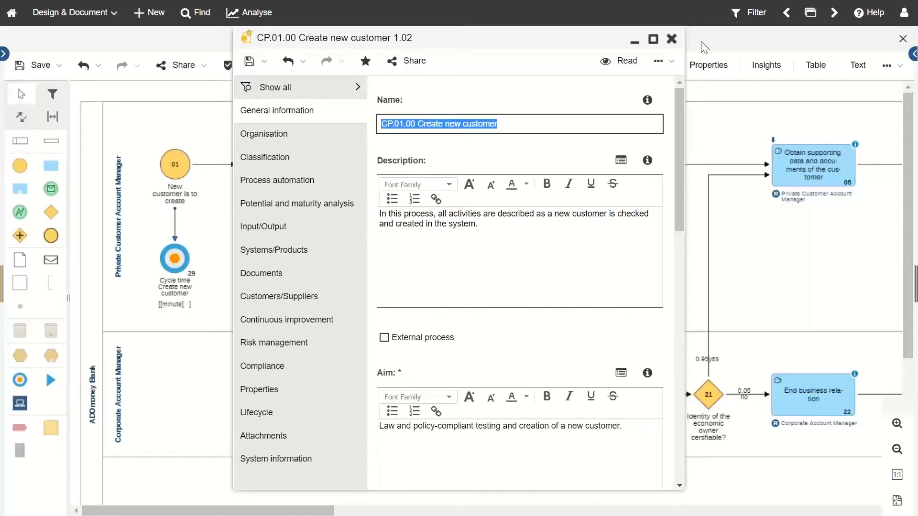
left_click(672, 39)
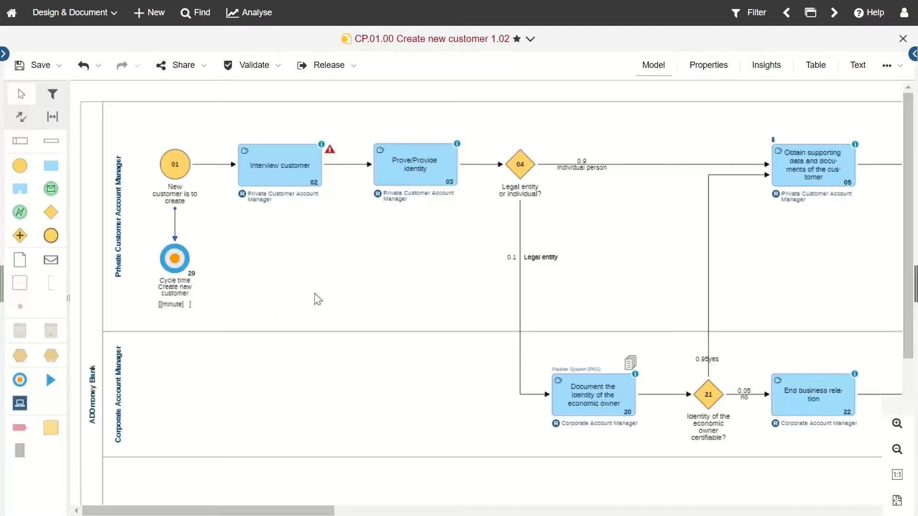
Step: Zoom out, scroll right, and zoom in on the Head of Market Service lane with Reject customer request
scroll(315, 299, "down", 2)
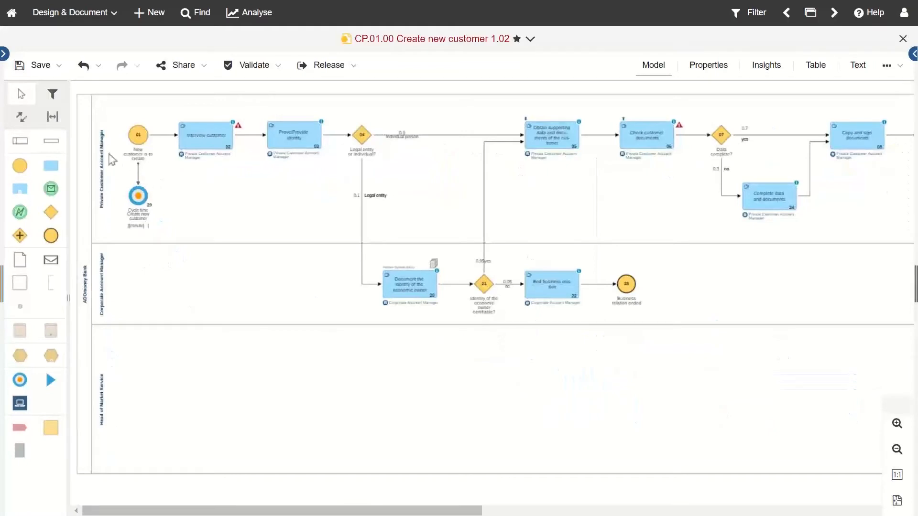
left_click_drag(299, 514, 588, 497)
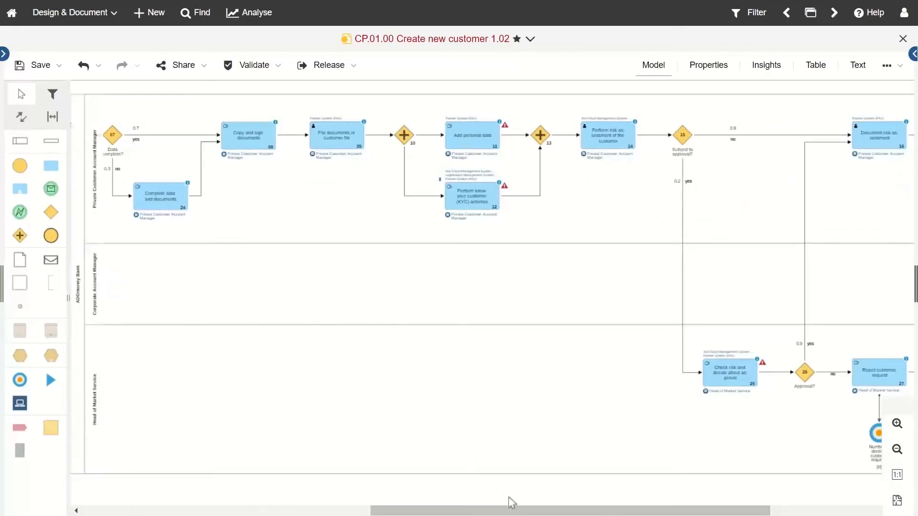
left_click_drag(510, 507, 649, 511)
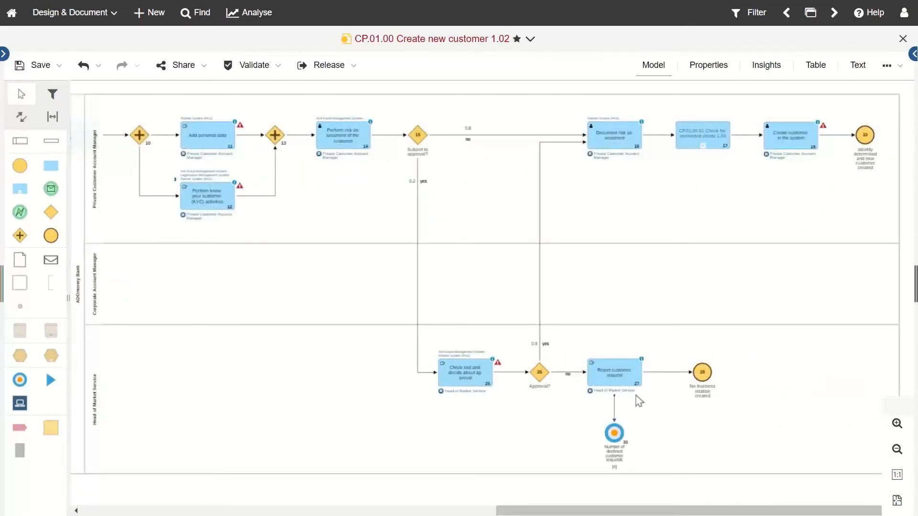
scroll(639, 402, "up", 5)
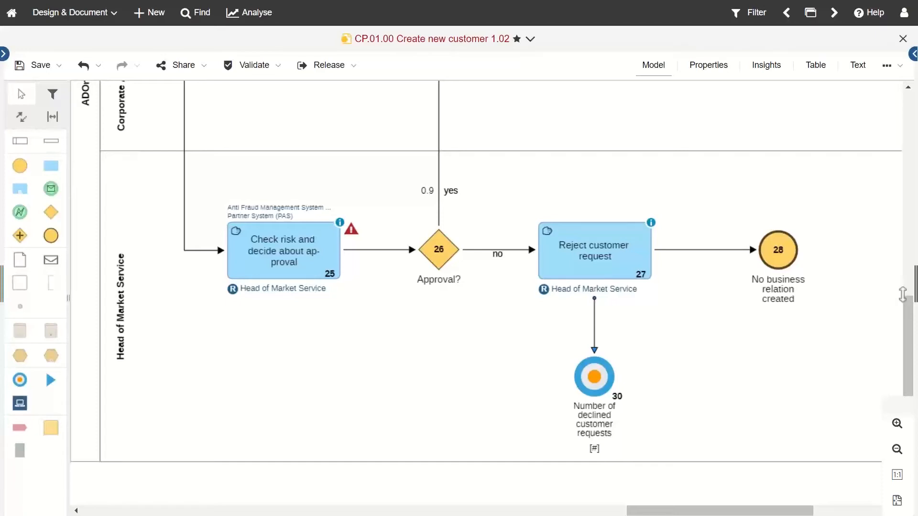
left_click(594, 324)
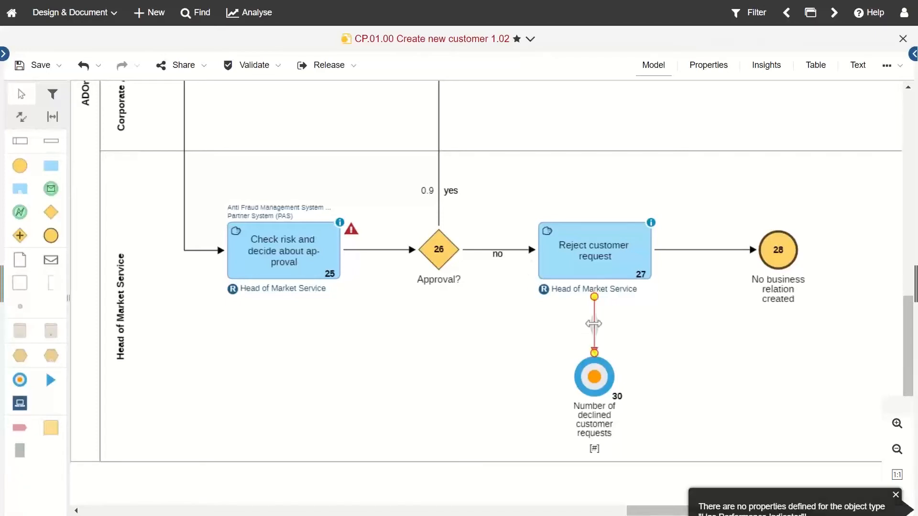
left_click(556, 278)
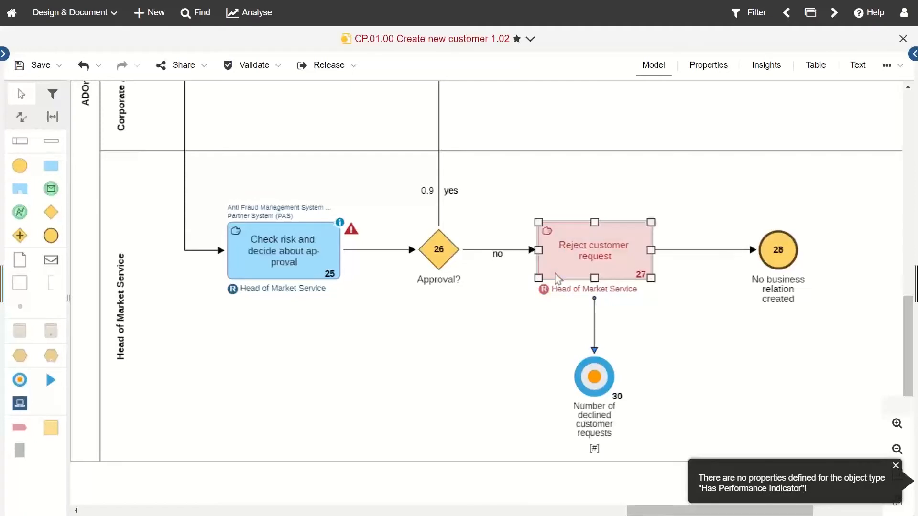
double_click(554, 284)
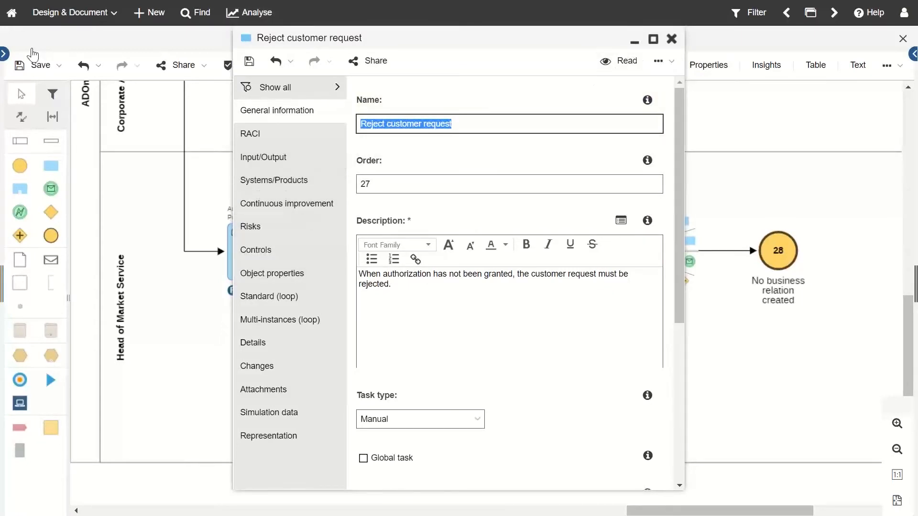
left_click(4, 53)
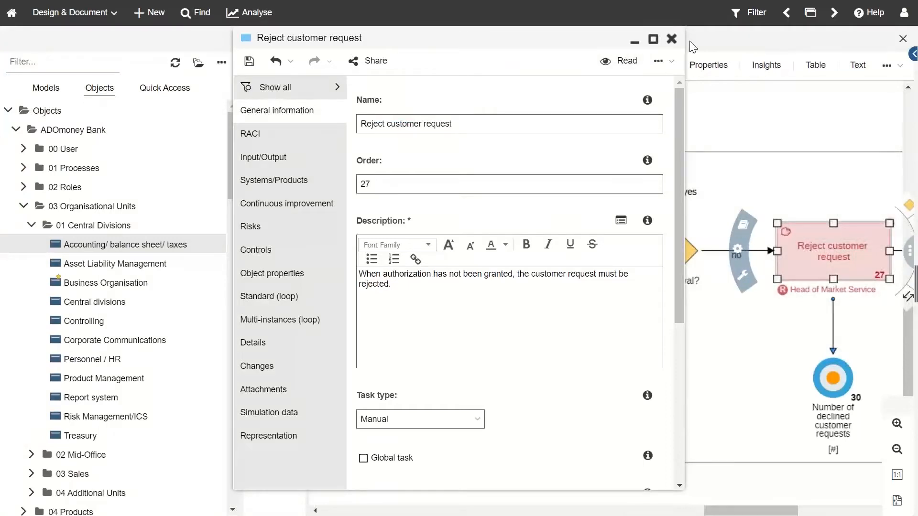
left_click(671, 39)
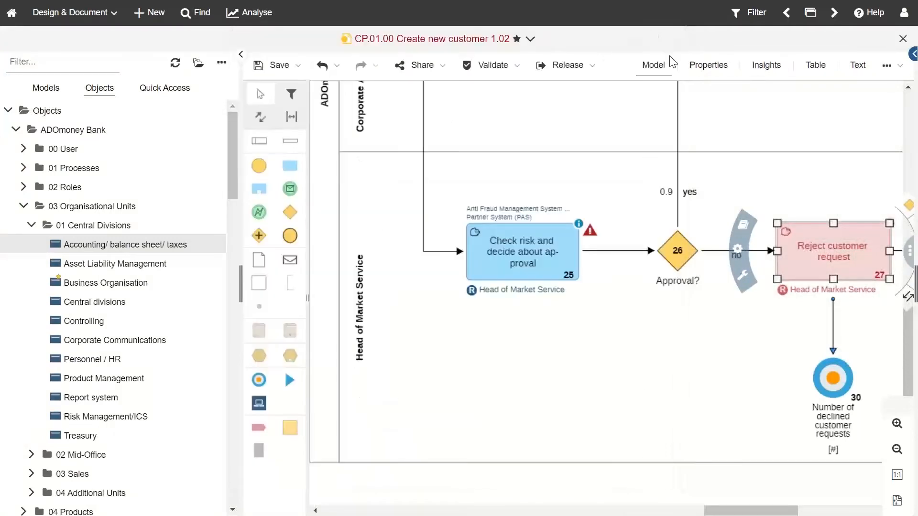
left_click(625, 379)
left_click(241, 54)
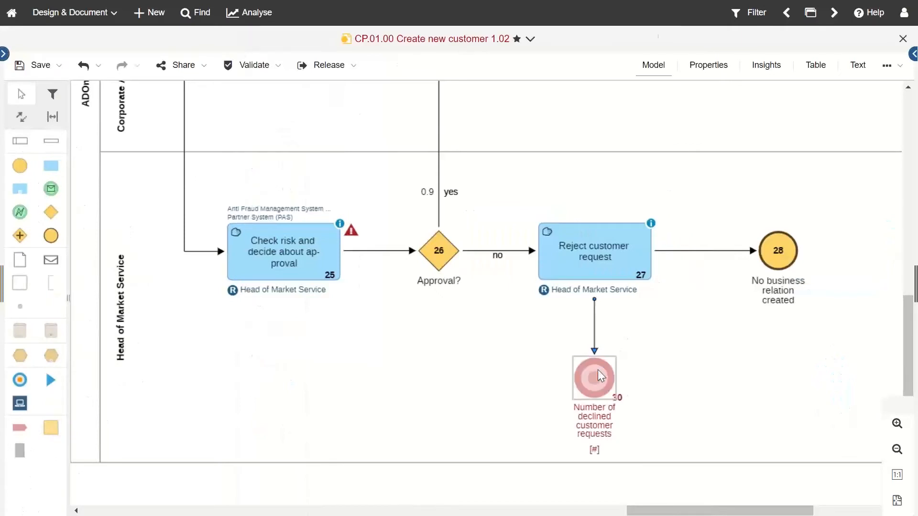
double_click(597, 371)
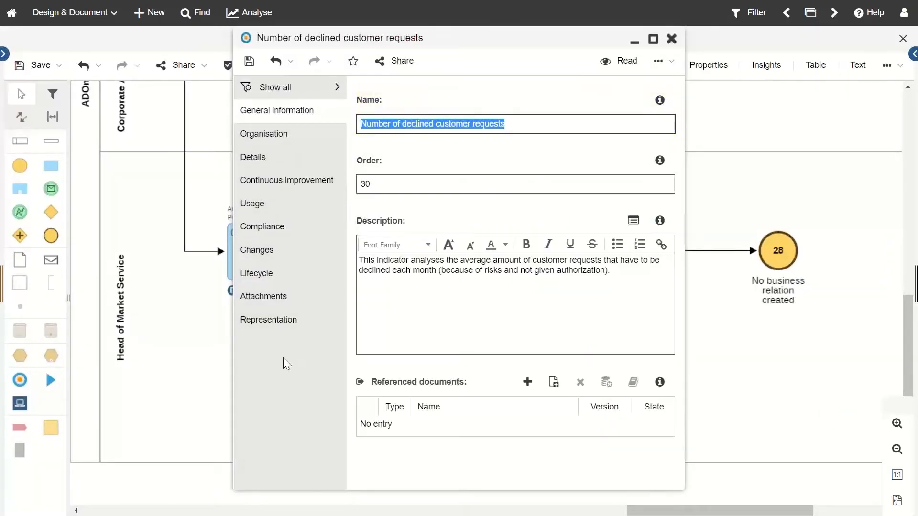
left_click(286, 132)
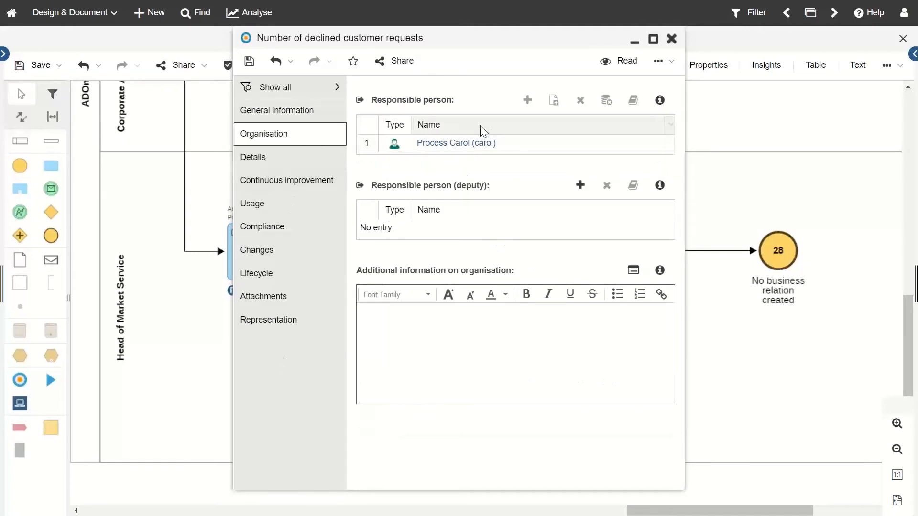
left_click(293, 158)
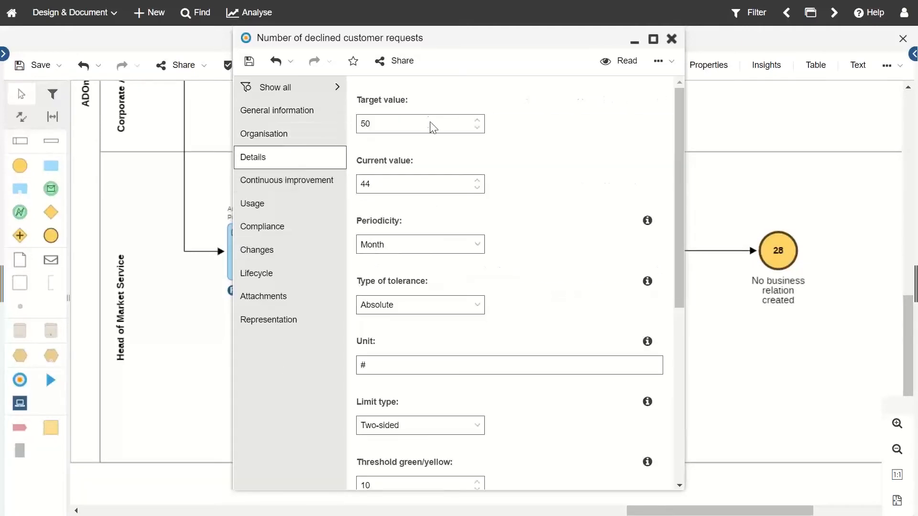
scroll(487, 258, "down", 6)
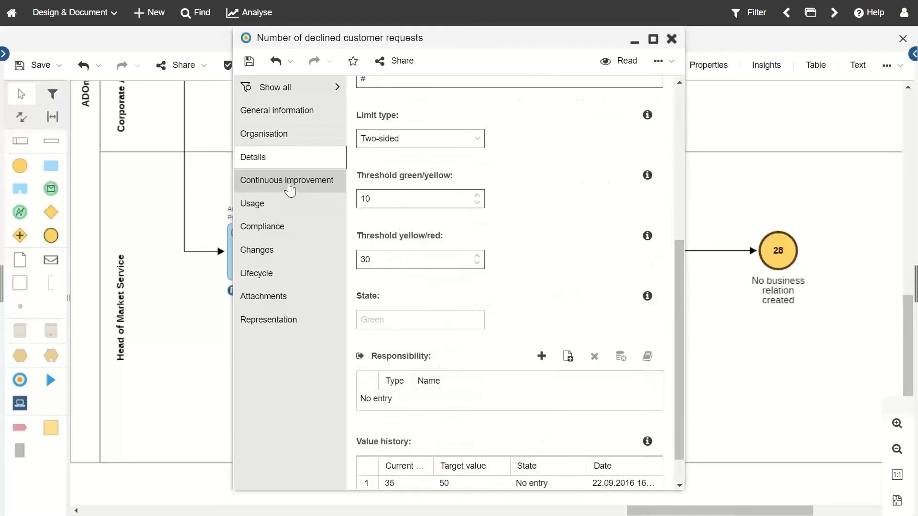
scroll(421, 306, "down", 1)
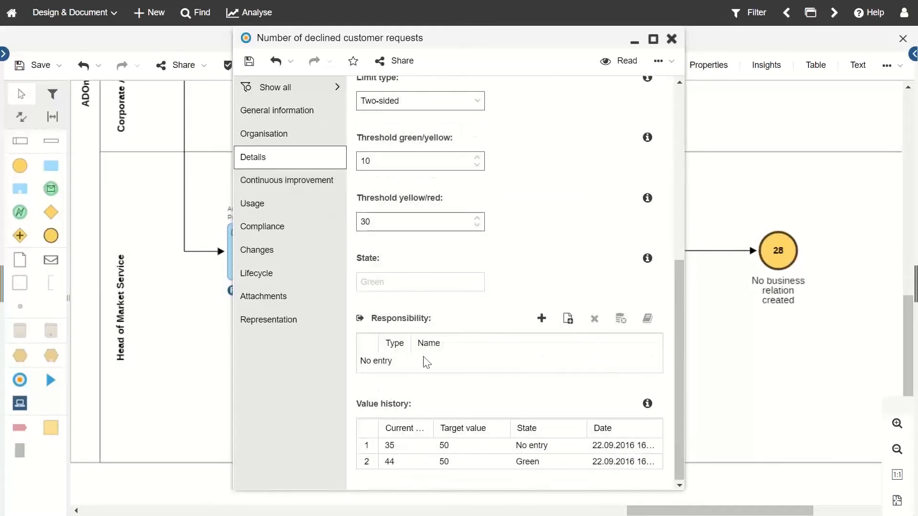
left_click(301, 196)
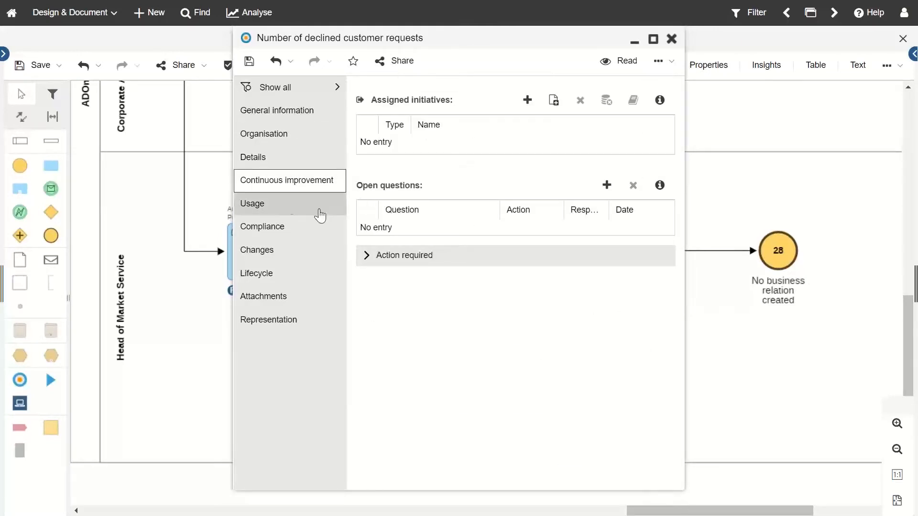
left_click(291, 205)
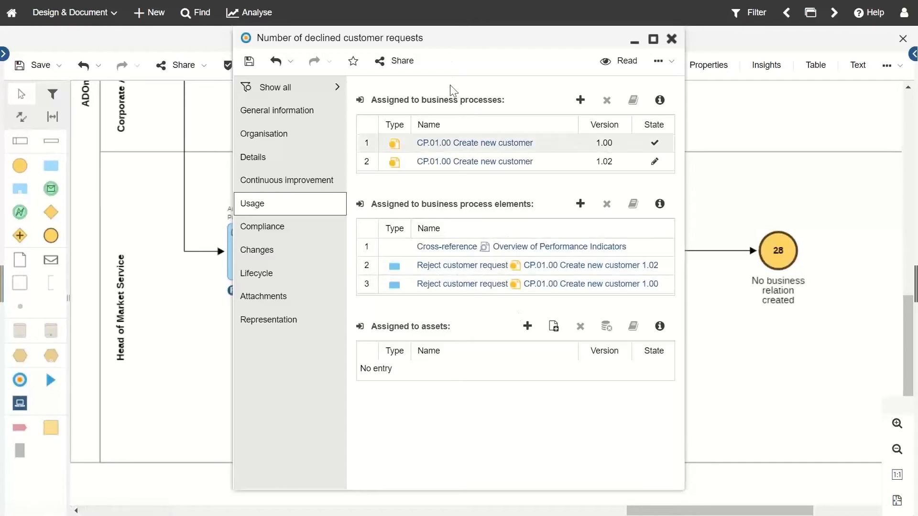
left_click_drag(463, 39, 304, 64)
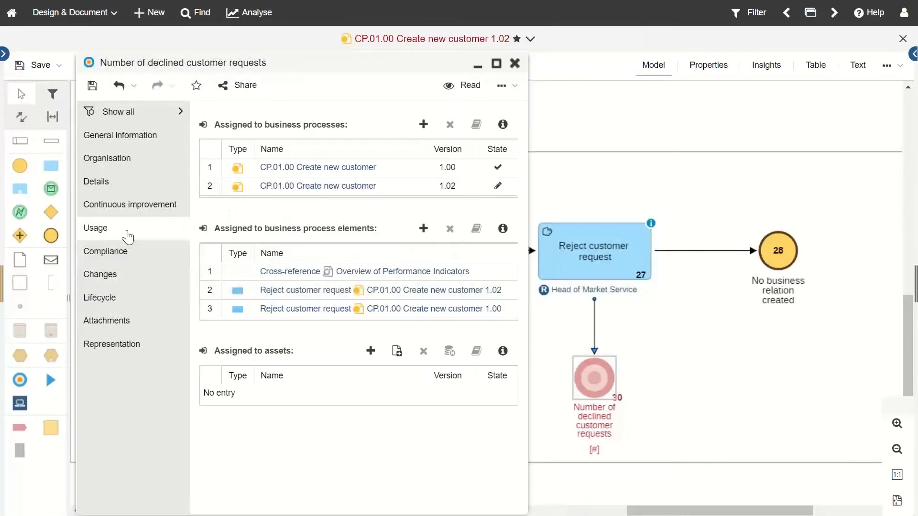
left_click(515, 64)
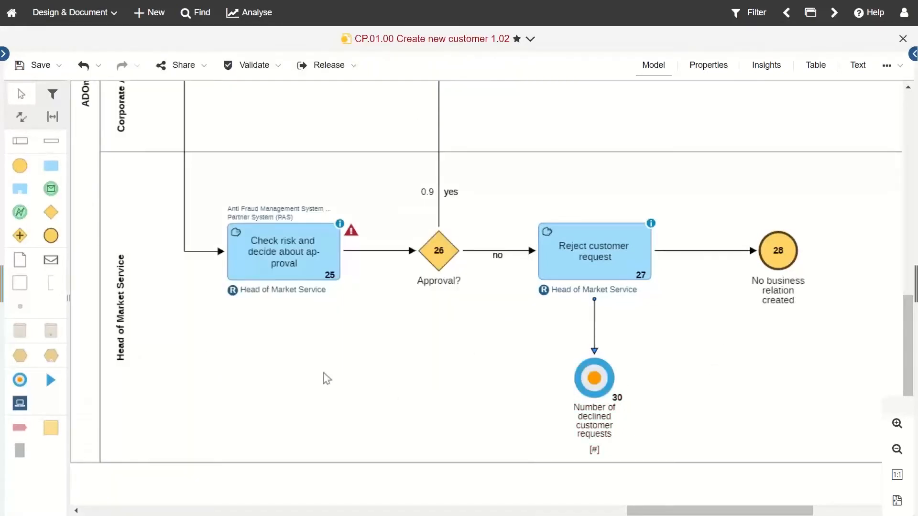
Step: Scroll the Create new customer canvas left to reveal start event 01 and Interview customer
scroll(324, 355, "down", 1)
scroll(326, 360, "up", 10)
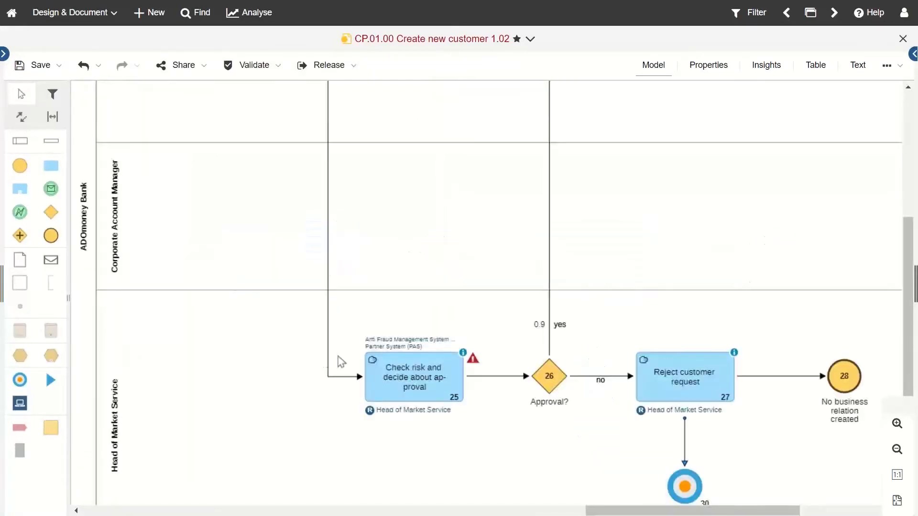
scroll(421, 369, "left", 15)
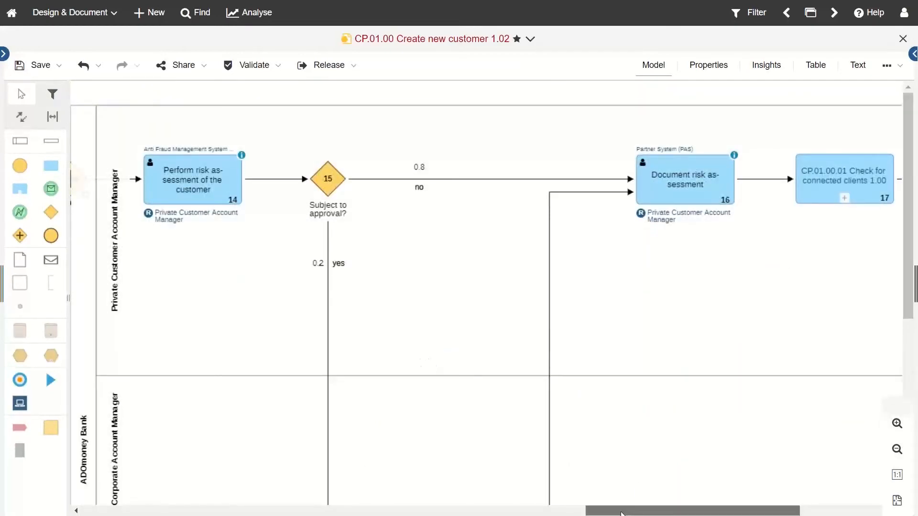
scroll(207, 474, "left", 10)
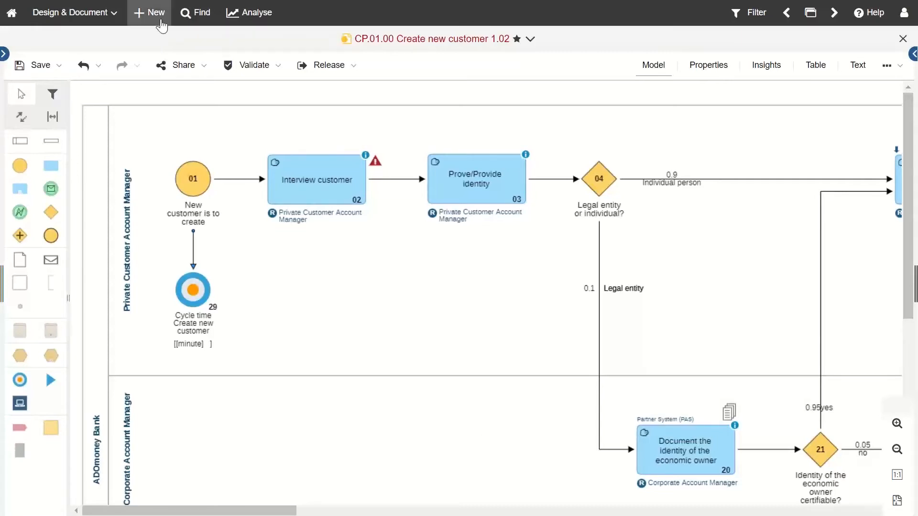
Step: Open the search page and filter objects by type Start Event
left_click(198, 15)
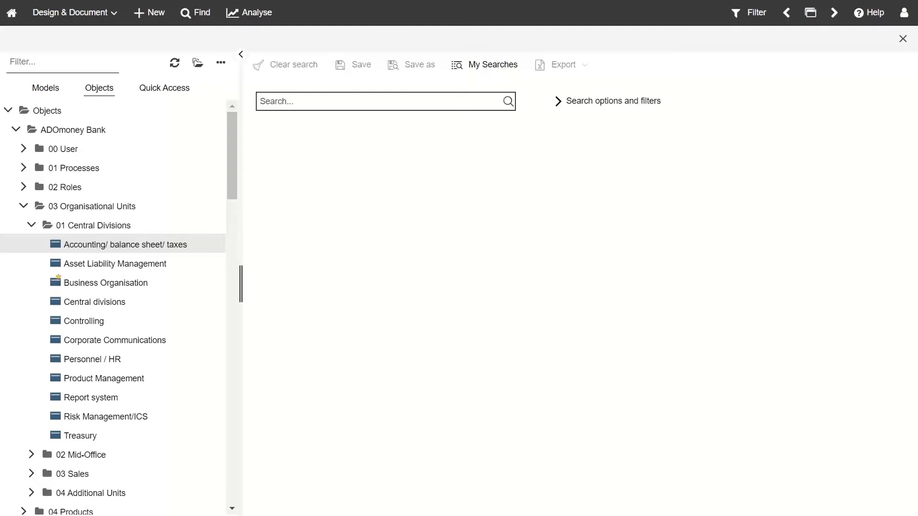
left_click(330, 101)
left_click(607, 104)
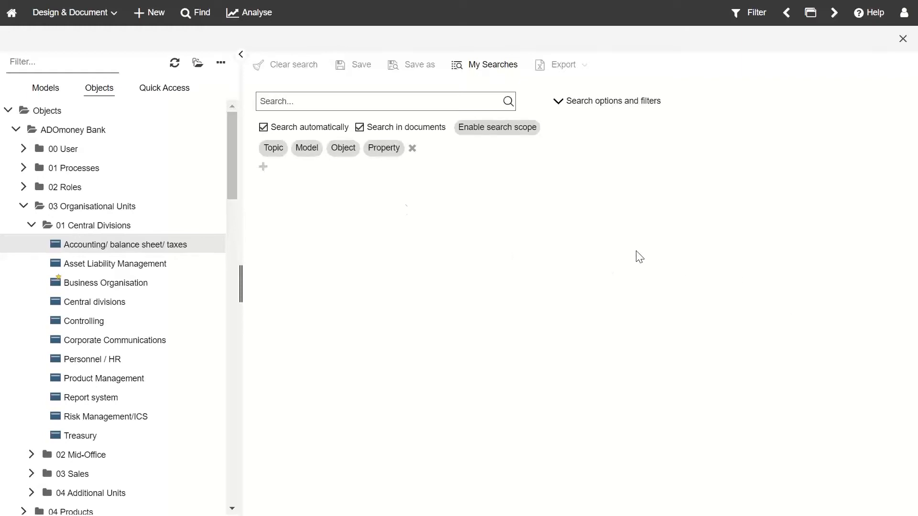
left_click(344, 148)
type("star")
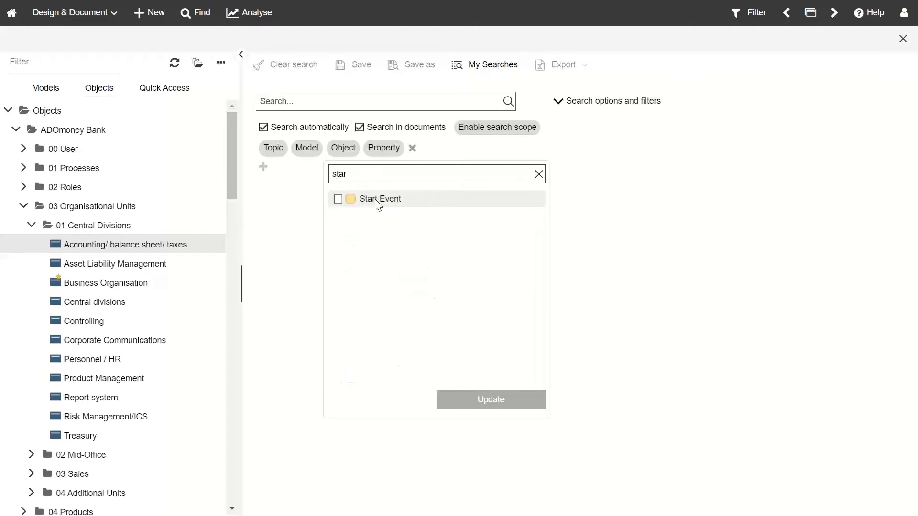
left_click(376, 198)
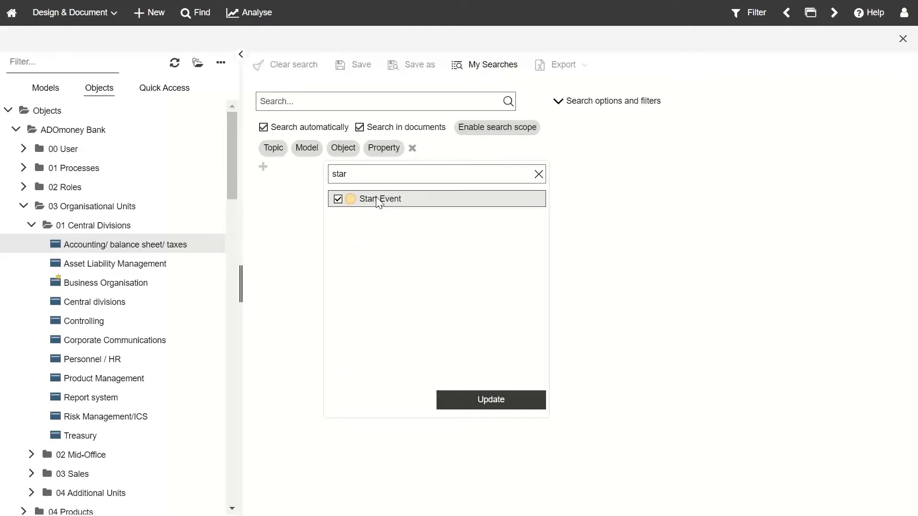
left_click(496, 400)
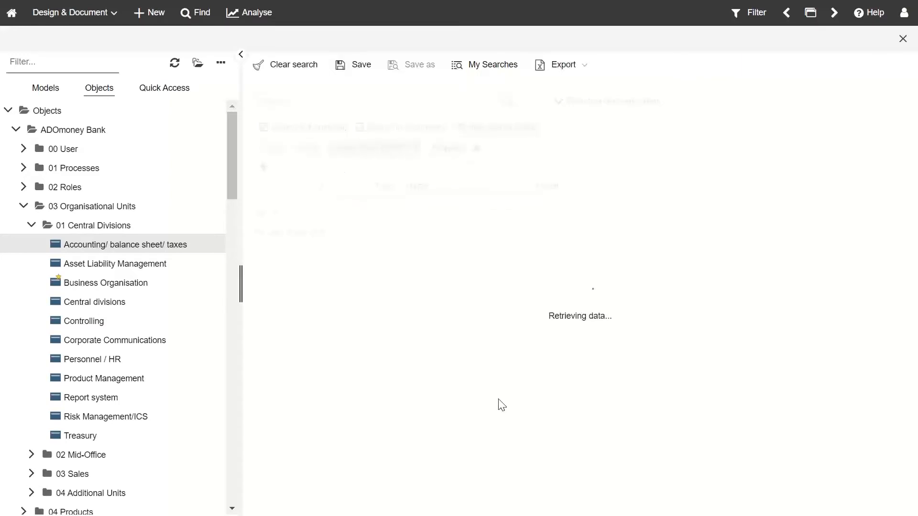
Step: Add a second filter row for object type Task and update the results
left_click(262, 166)
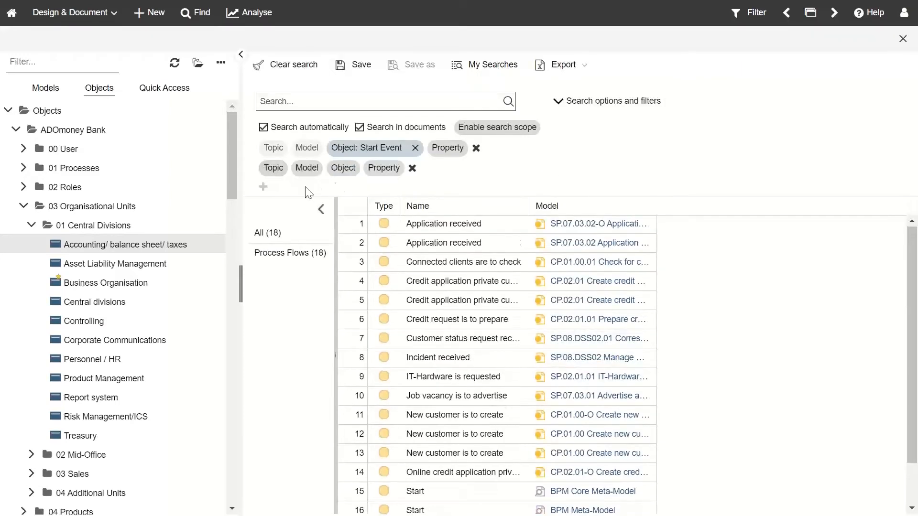
left_click(347, 174)
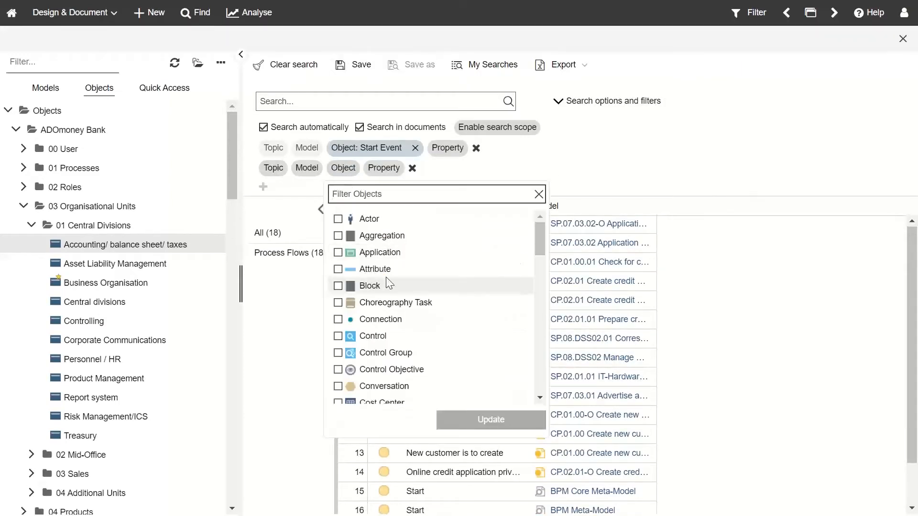
type("Tas")
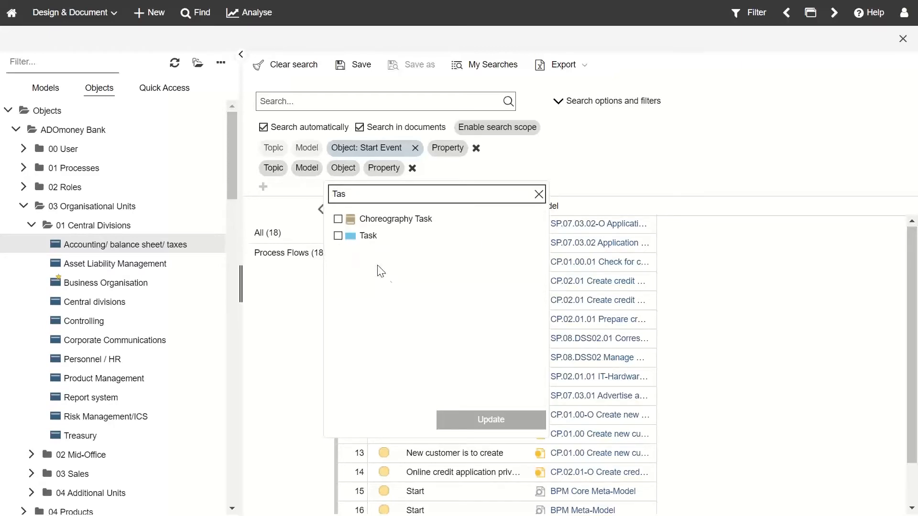
left_click(370, 237)
left_click(488, 421)
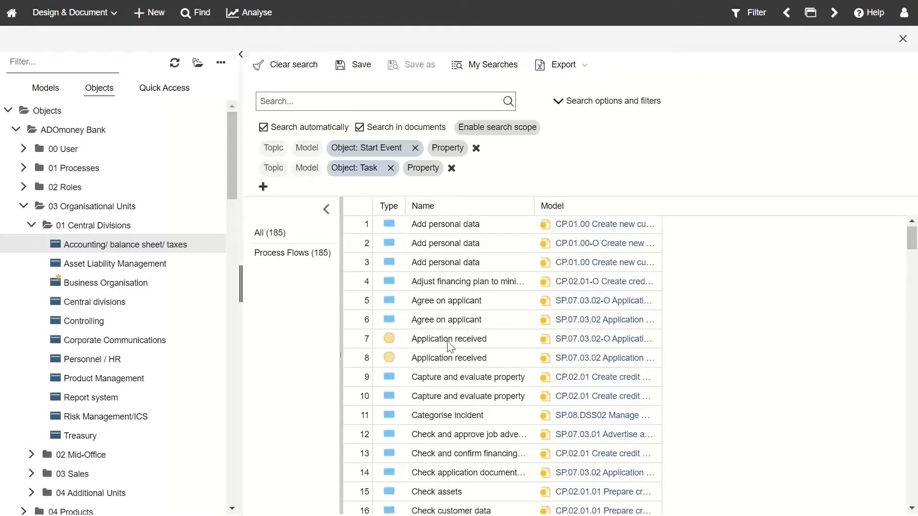
Step: Add Has Performance Indicator as a column in the search results
left_click(658, 213)
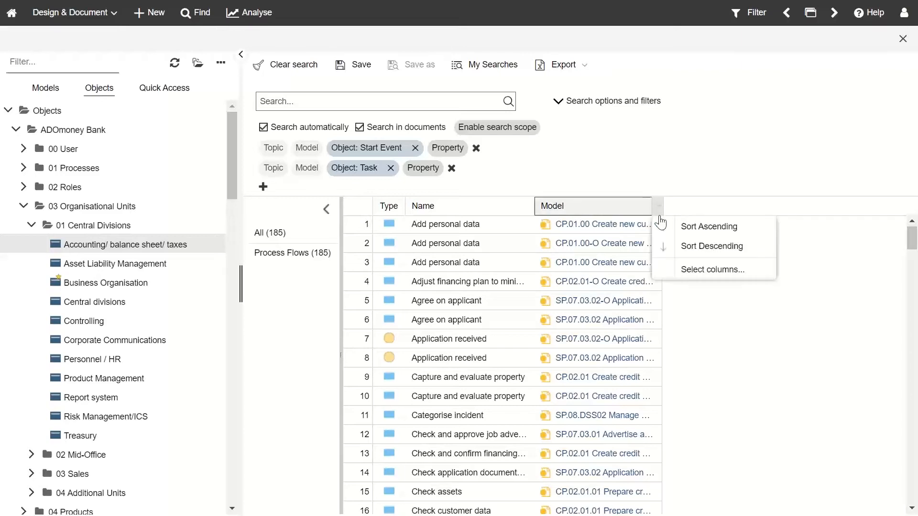
left_click(671, 269)
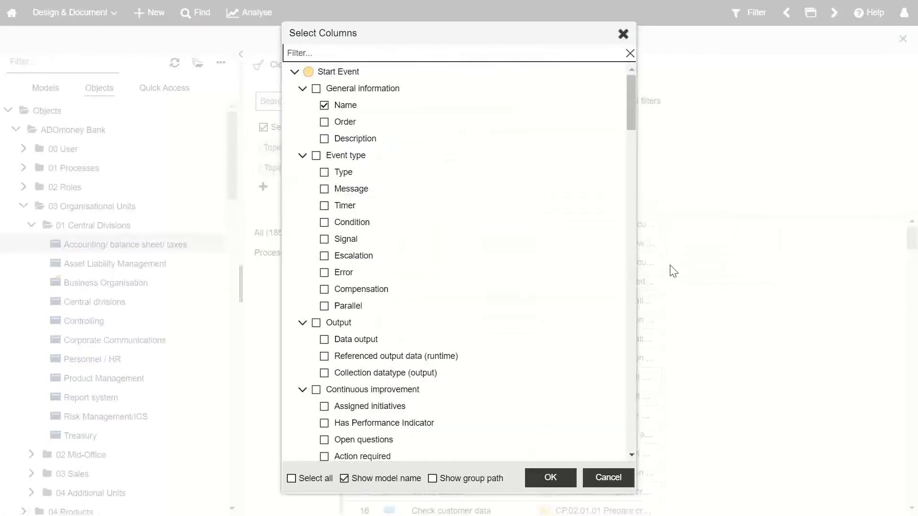
type("per")
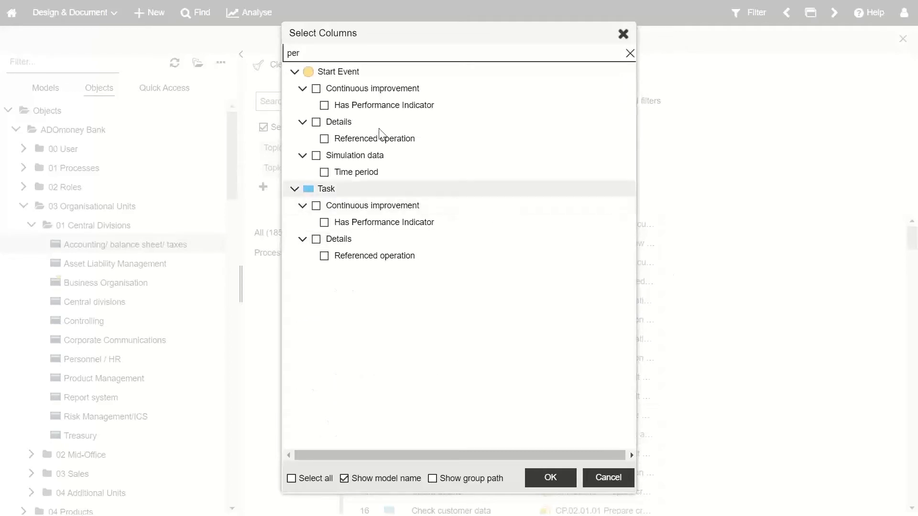
left_click(324, 105)
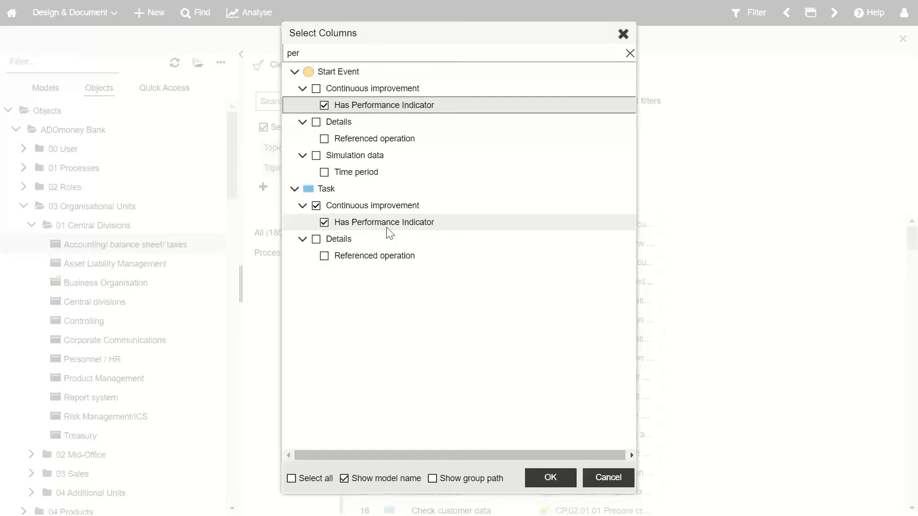
left_click(624, 35)
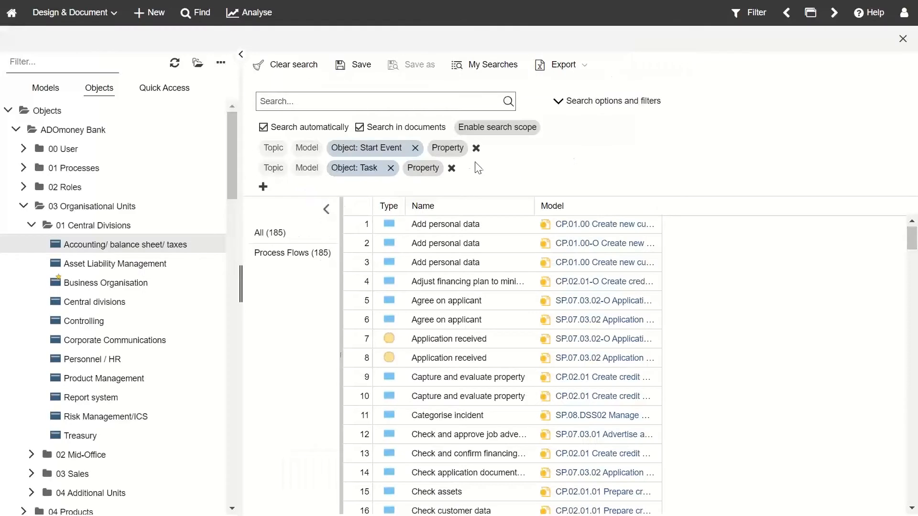
Step: Filter start events to those whose Has Performance Indicator is not empty (≠)
left_click(447, 148)
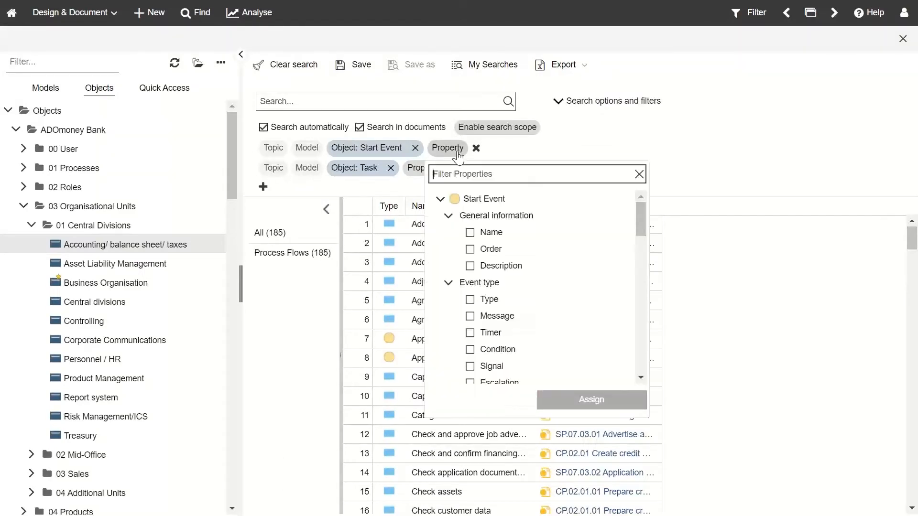
type("pr")
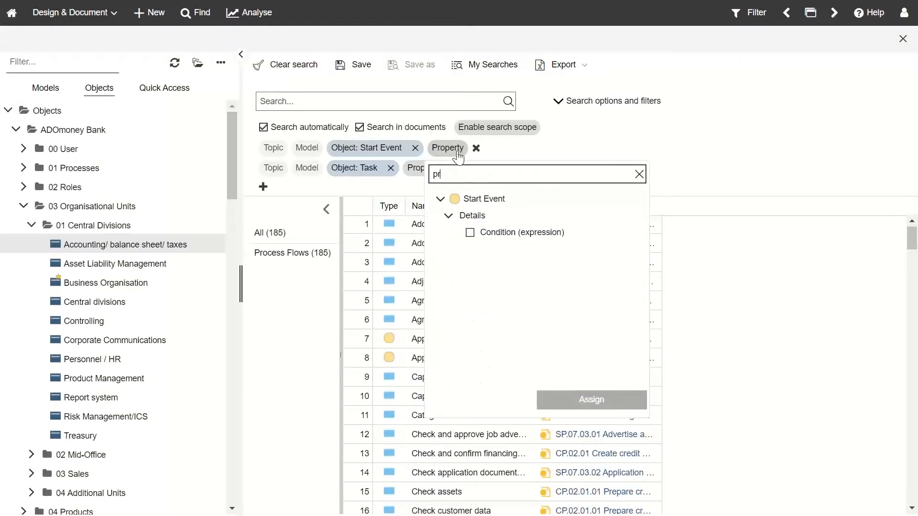
type("er")
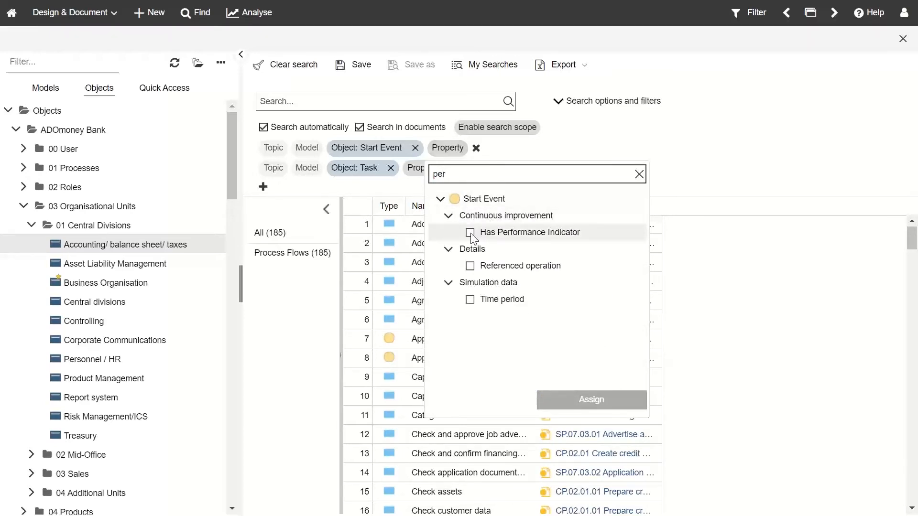
left_click(470, 232)
left_click(601, 400)
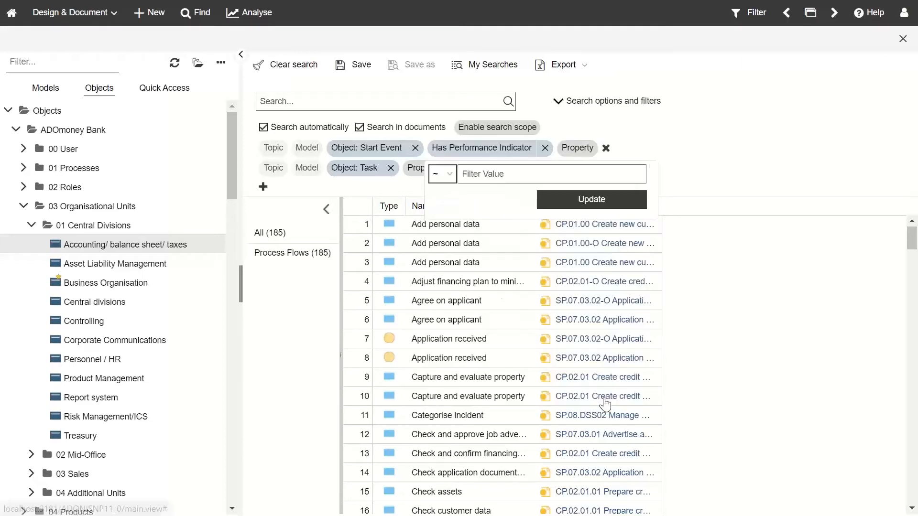
left_click(449, 177)
left_click(449, 213)
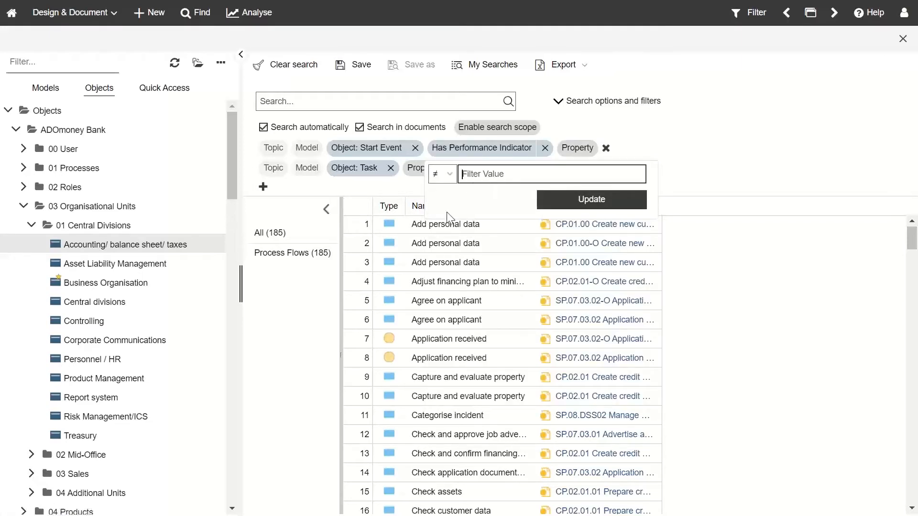
left_click(621, 203)
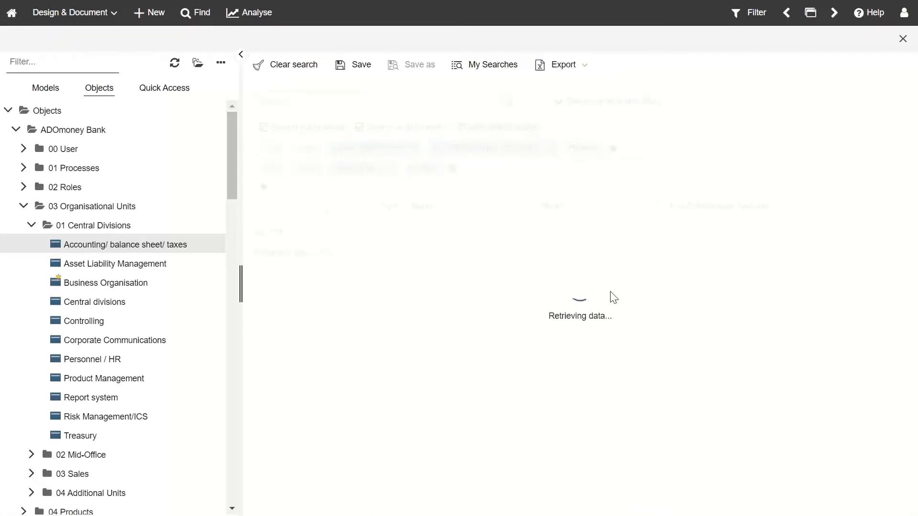
Step: Filter tasks to those whose Has Performance Indicator is not empty (≠)
left_click(421, 168)
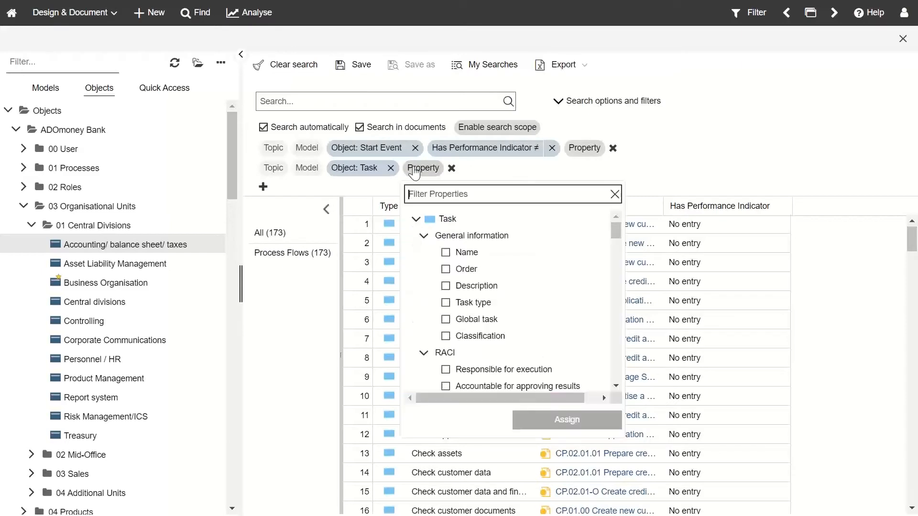
type("per")
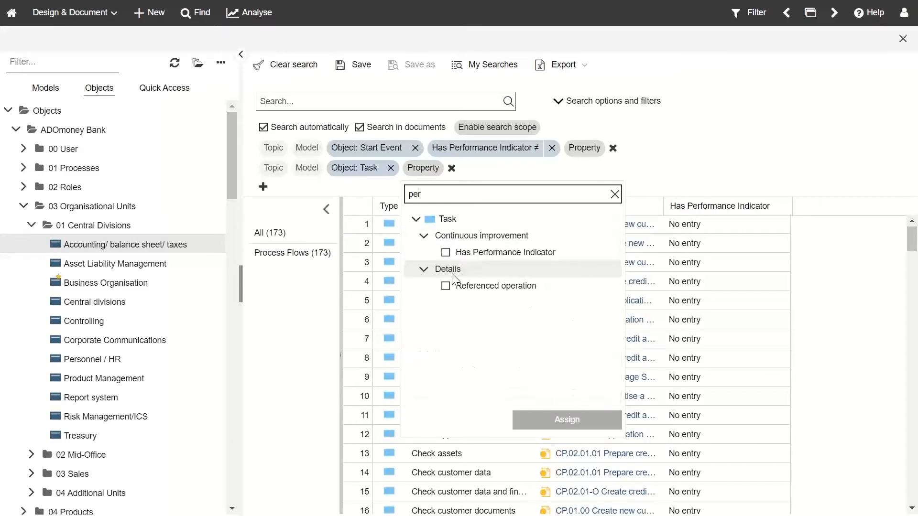
left_click(445, 253)
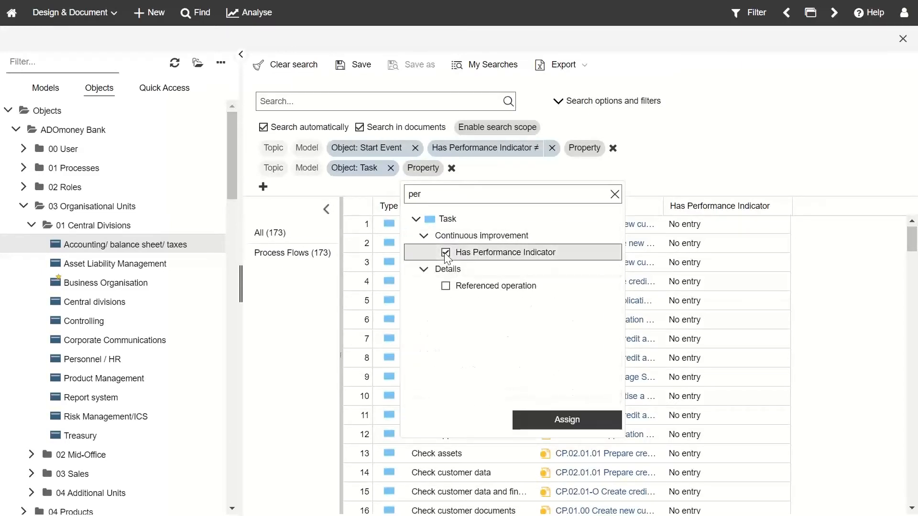
left_click(536, 421)
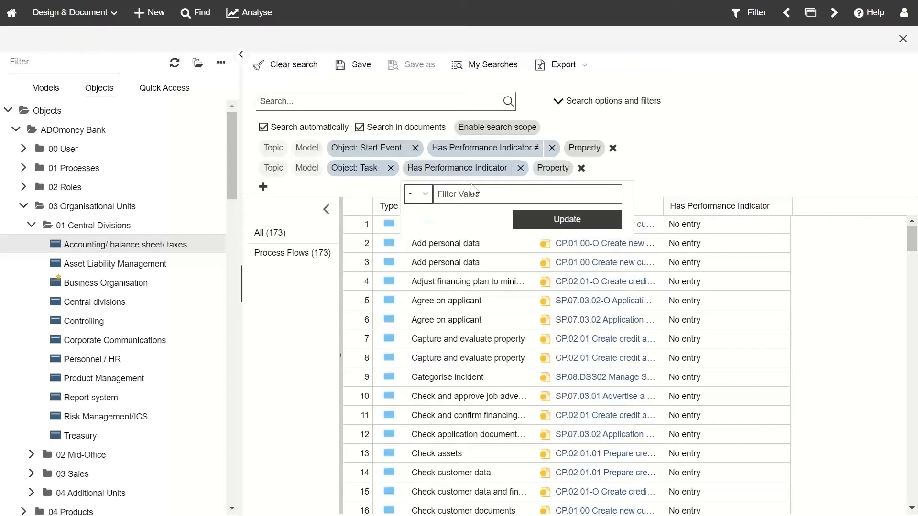
left_click(428, 196)
left_click(413, 231)
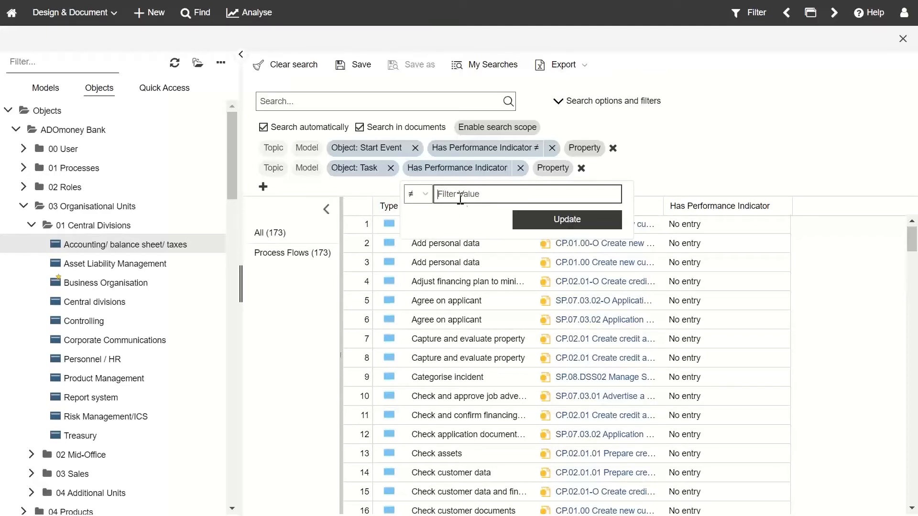
left_click(544, 228)
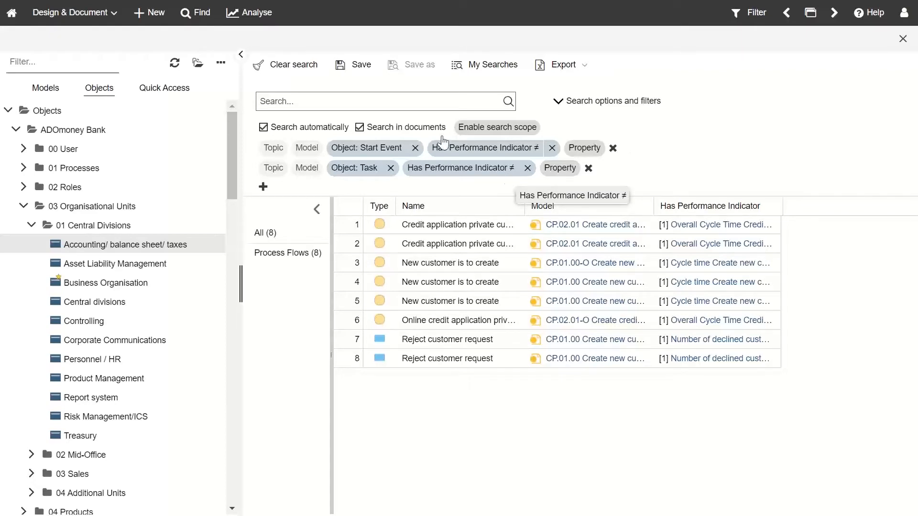
Step: Save the current search as 'KPI Search'
left_click(242, 55)
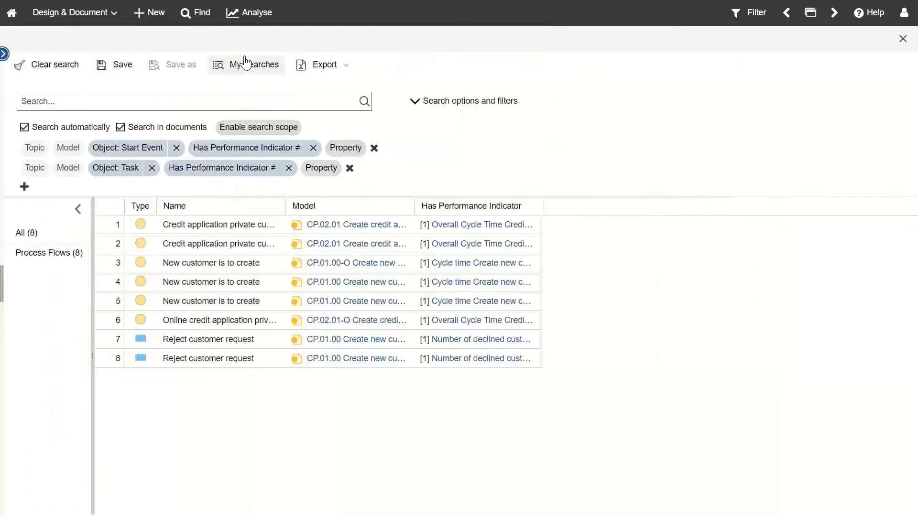
left_click(122, 64)
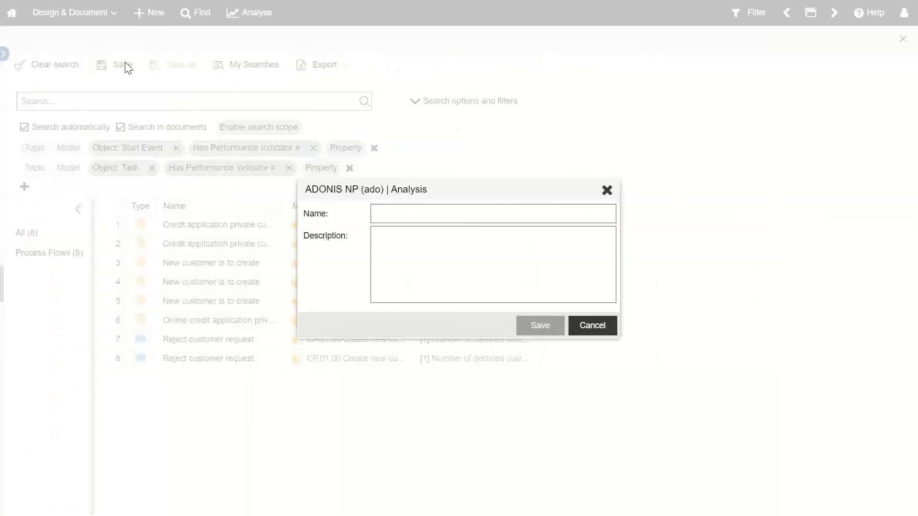
left_click(400, 207)
type("KPI se")
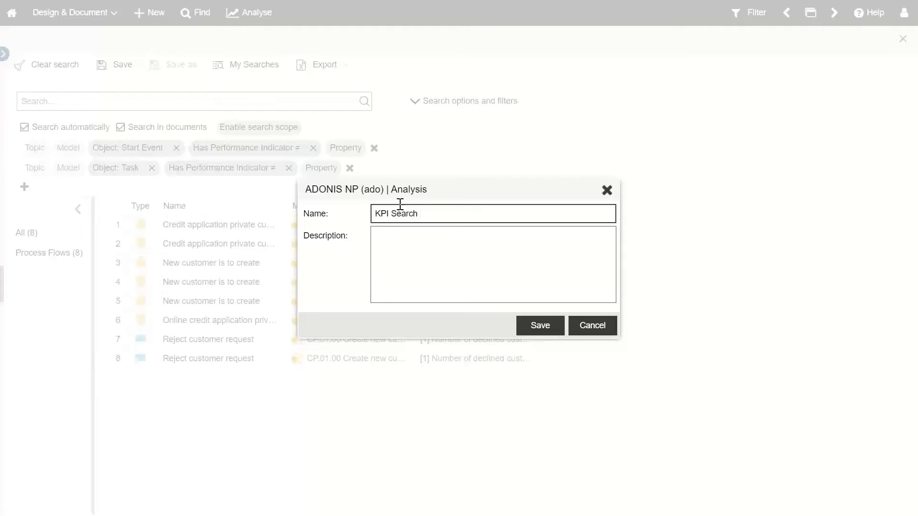
left_click(444, 264)
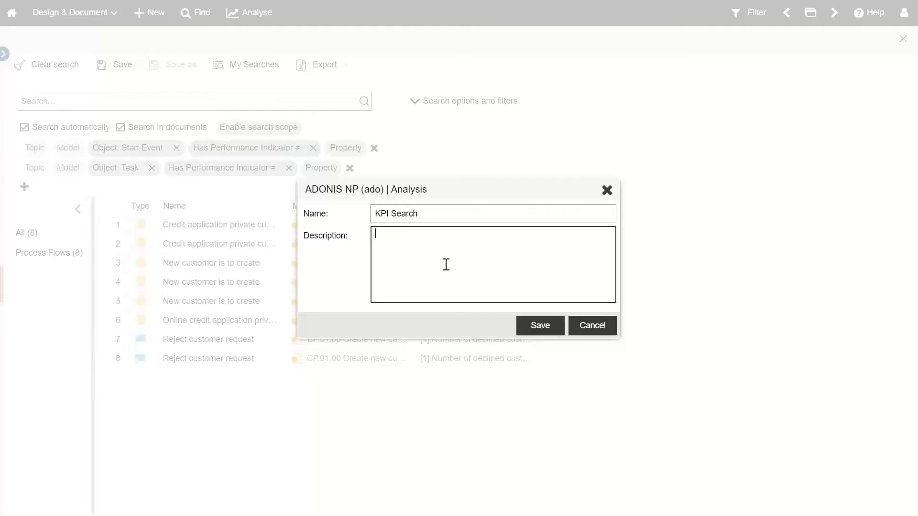
left_click(536, 329)
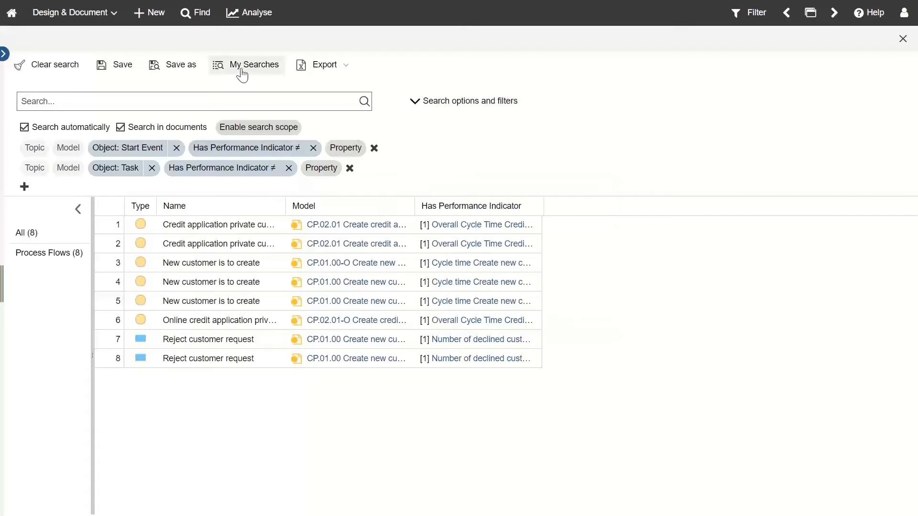
Step: Make the KPI Search saved query public in My Searches
left_click(241, 72)
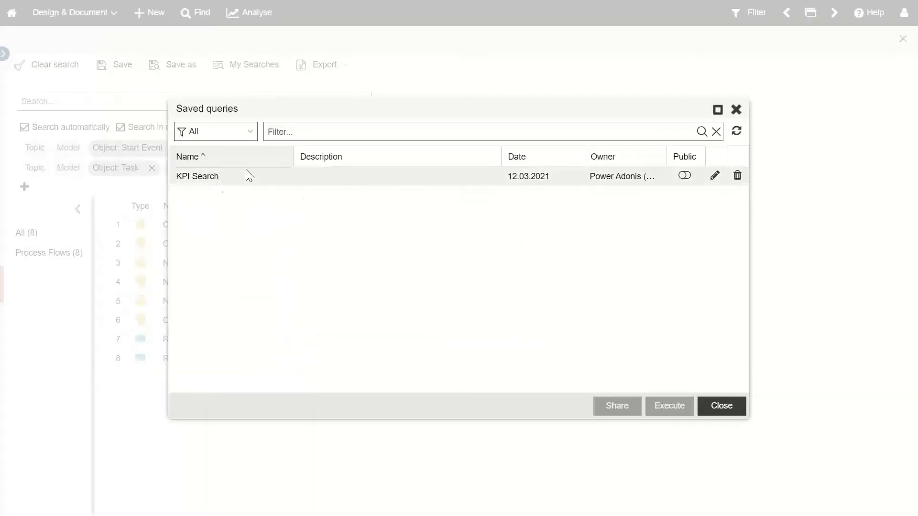
left_click(684, 184)
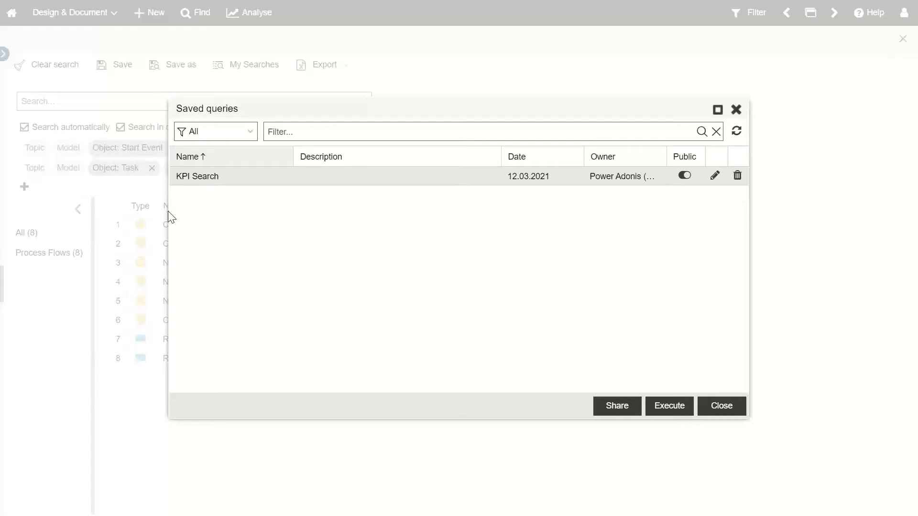
left_click(736, 110)
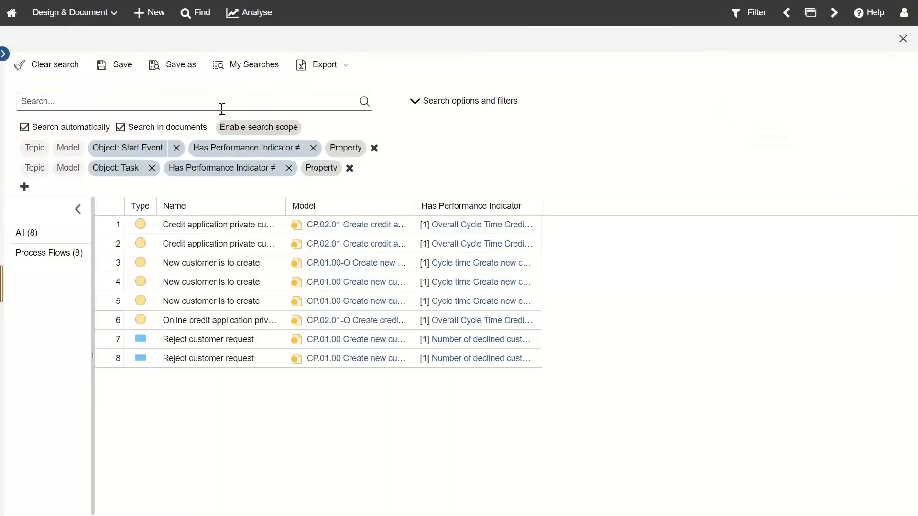
left_click(335, 69)
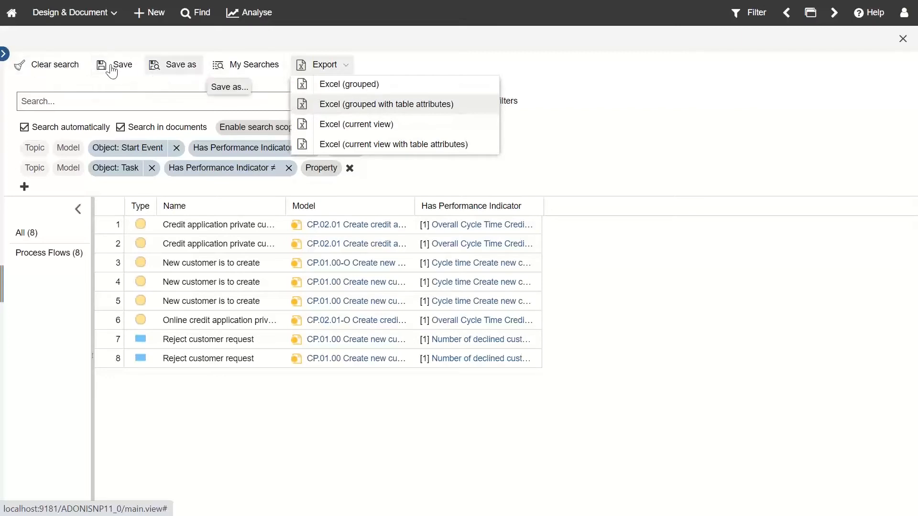
left_click(742, 101)
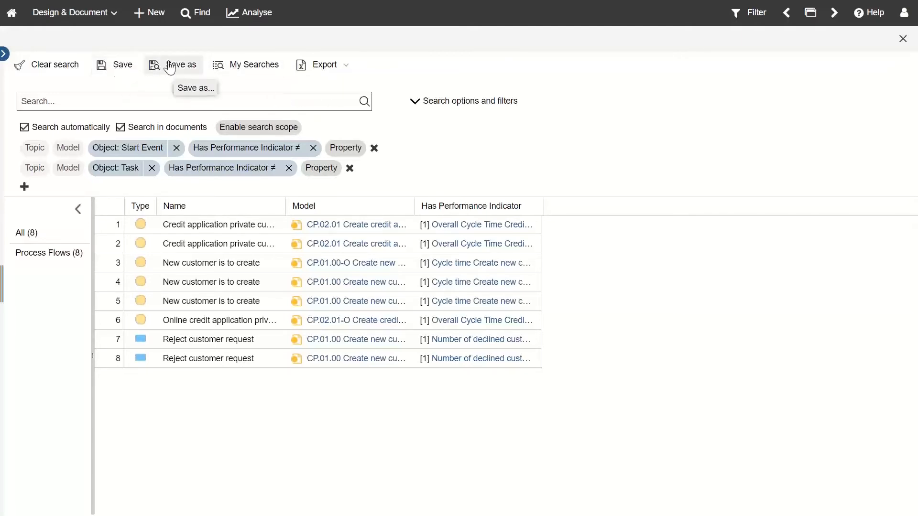
left_click(258, 70)
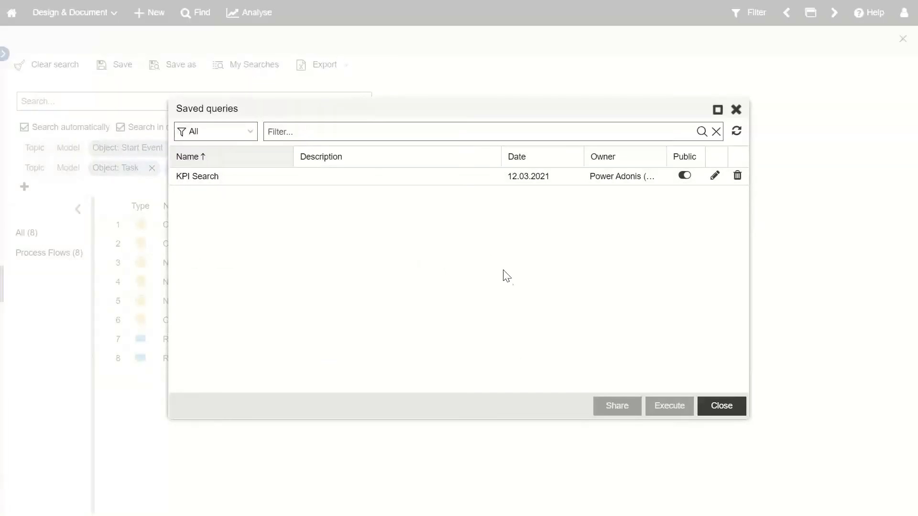
left_click(392, 175)
left_click(613, 406)
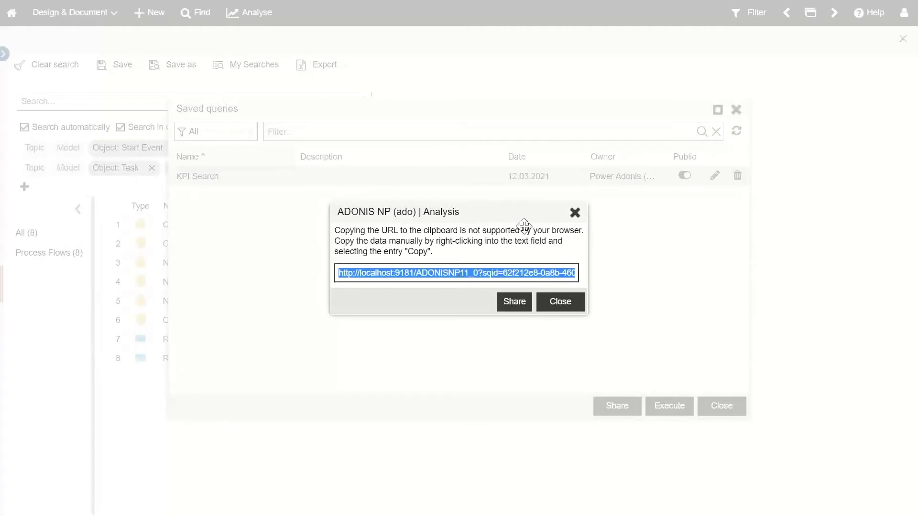
left_click(576, 214)
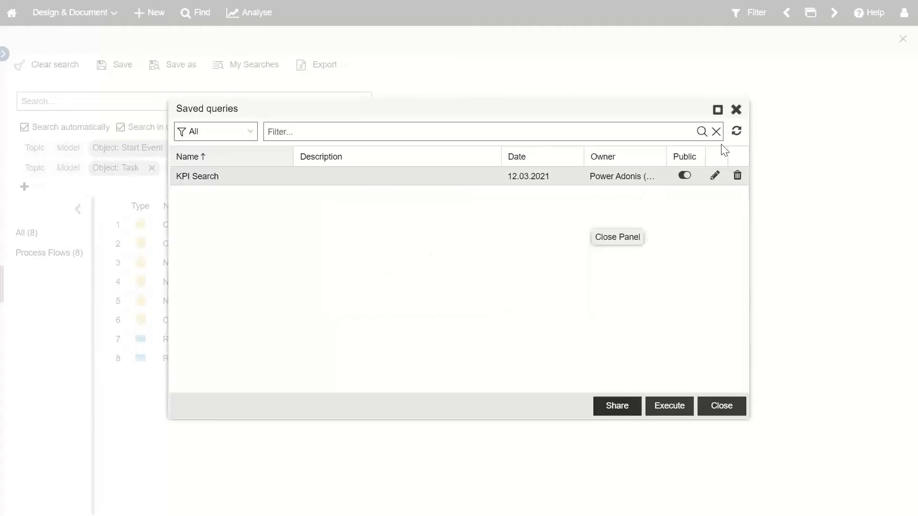
left_click(736, 110)
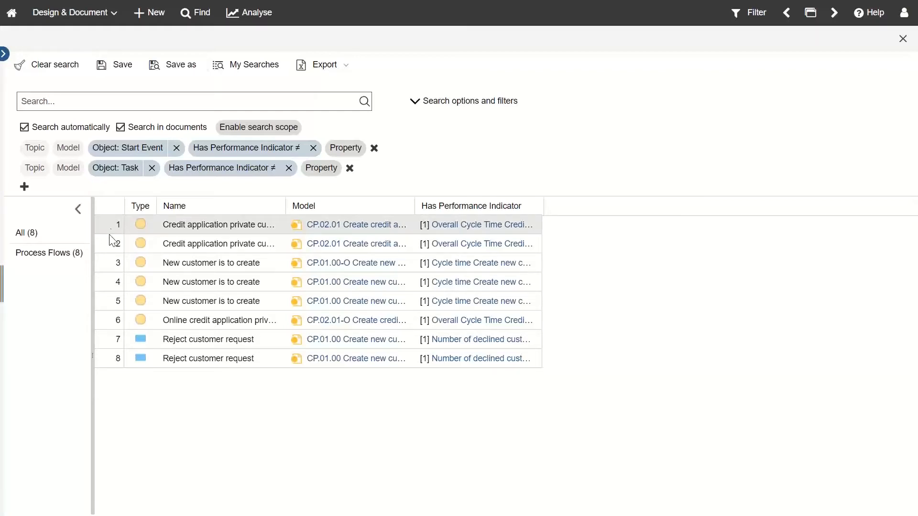
right_click(116, 336)
mouse_move(192, 391)
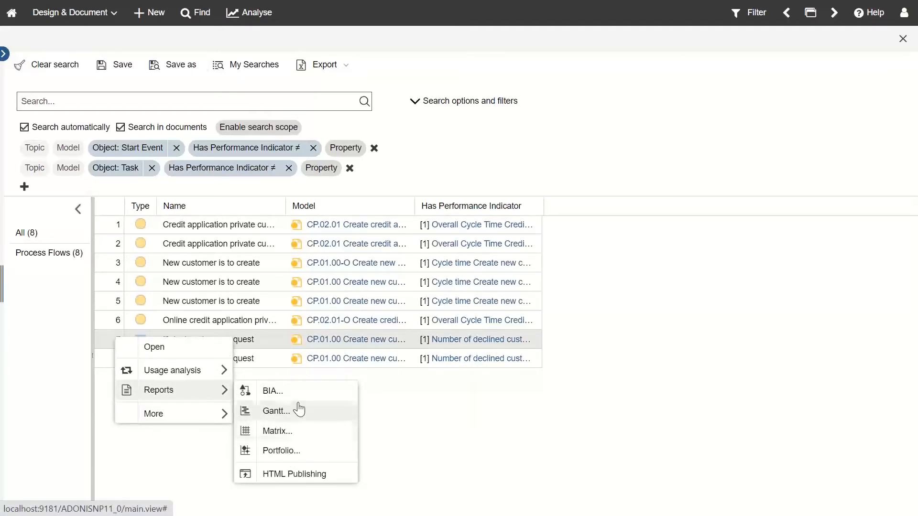
left_click(117, 280)
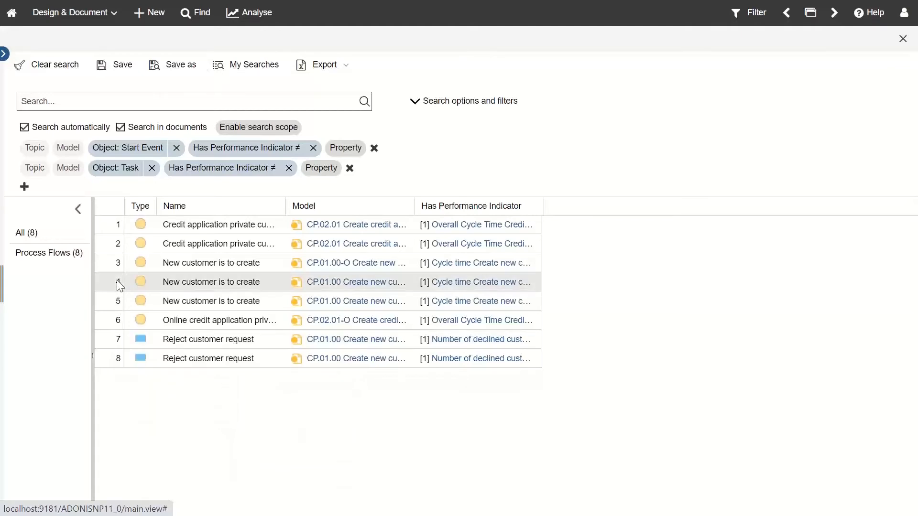
right_click(117, 280)
mouse_move(160, 338)
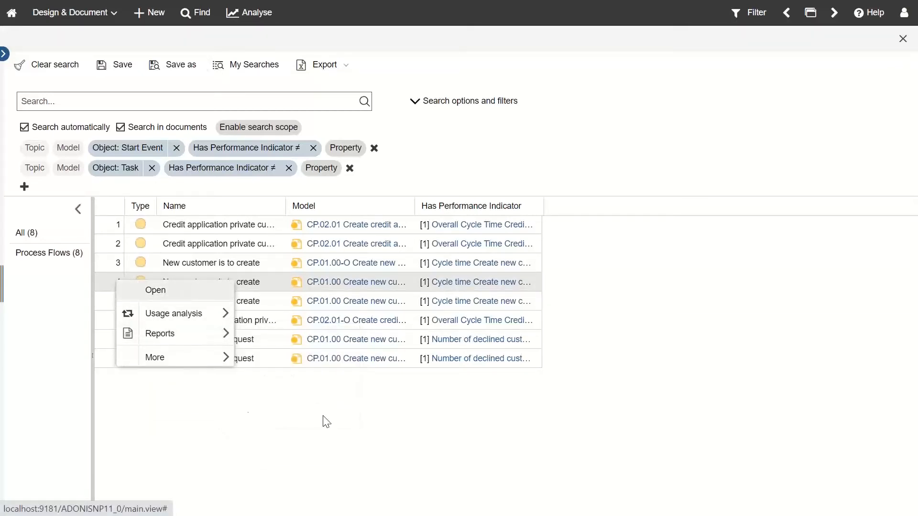
left_click(119, 224)
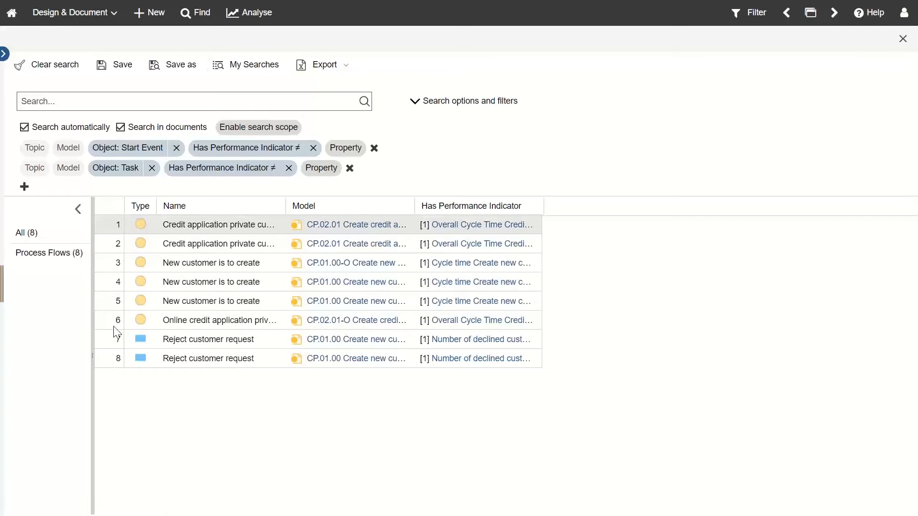
left_click(114, 360, "shift")
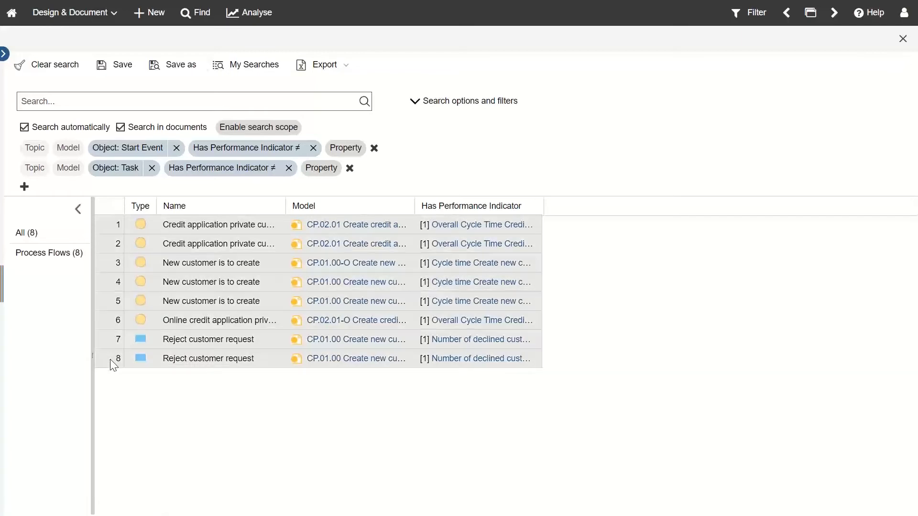
left_click(120, 224)
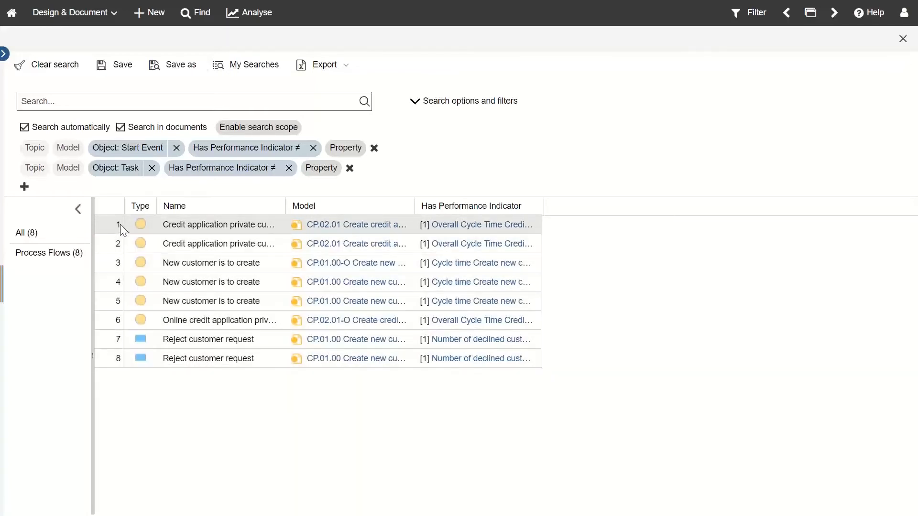
left_click(115, 359, "shift")
right_click(112, 358)
mouse_move(174, 389)
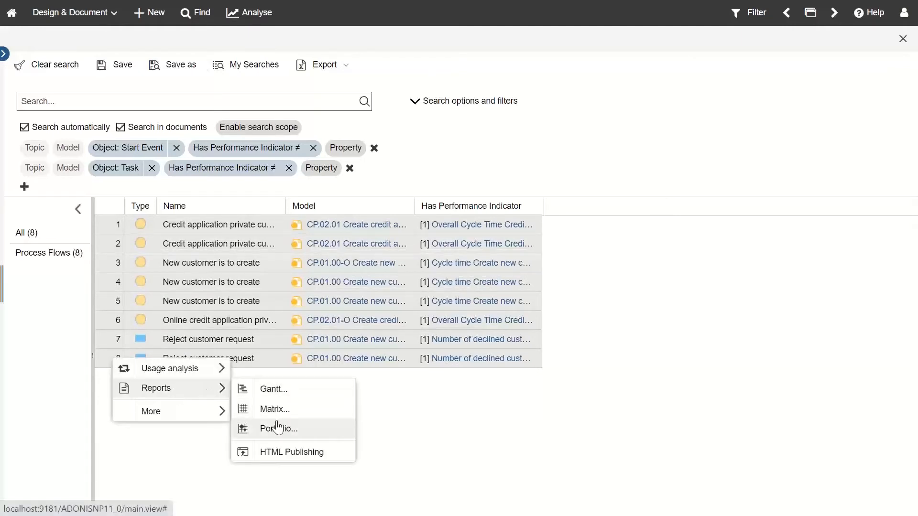
left_click(436, 430)
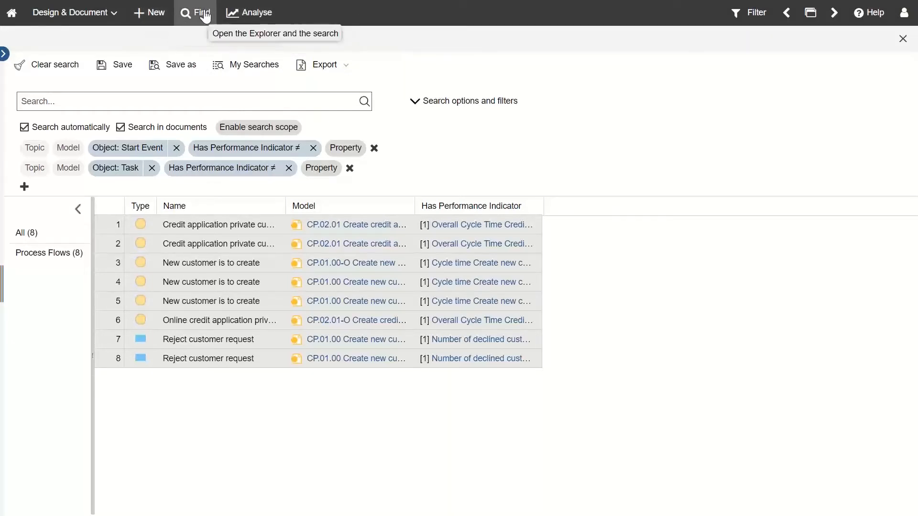
Step: Go to the Analyse reports area, dismiss the drag hint and hide the explorer
left_click(238, 25)
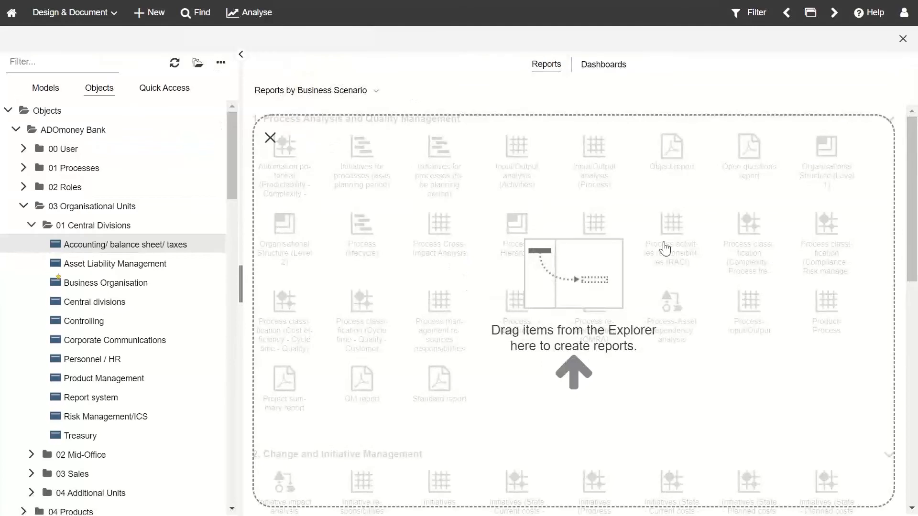
left_click(270, 138)
left_click(241, 54)
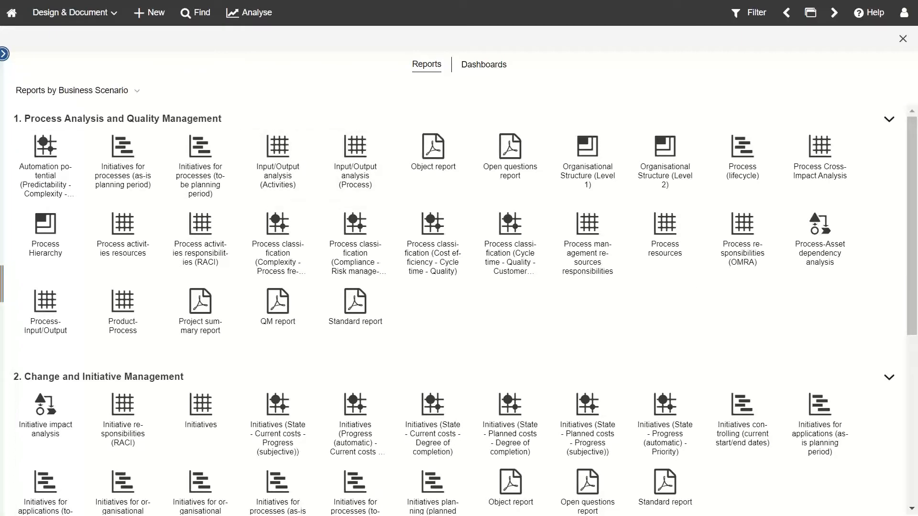
Step: Try grouping reports by type, return to Business Scenario grouping, and reopen the explorer
left_click(127, 90)
left_click(123, 102)
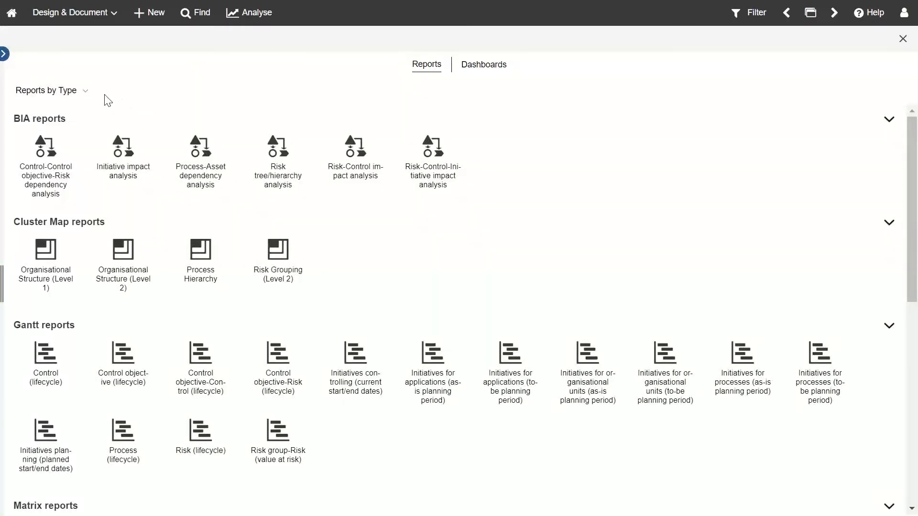
left_click(87, 94)
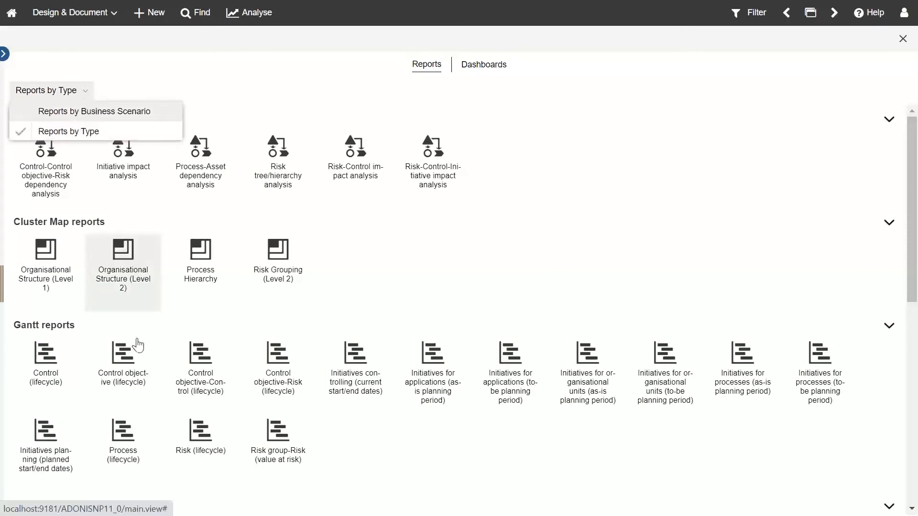
left_click(126, 113)
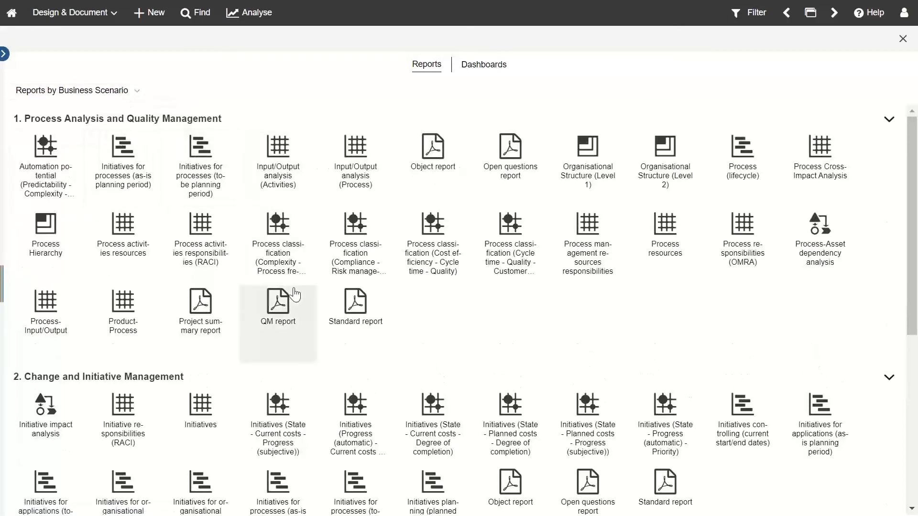
scroll(301, 325, "down", 5)
scroll(307, 342, "up", 5)
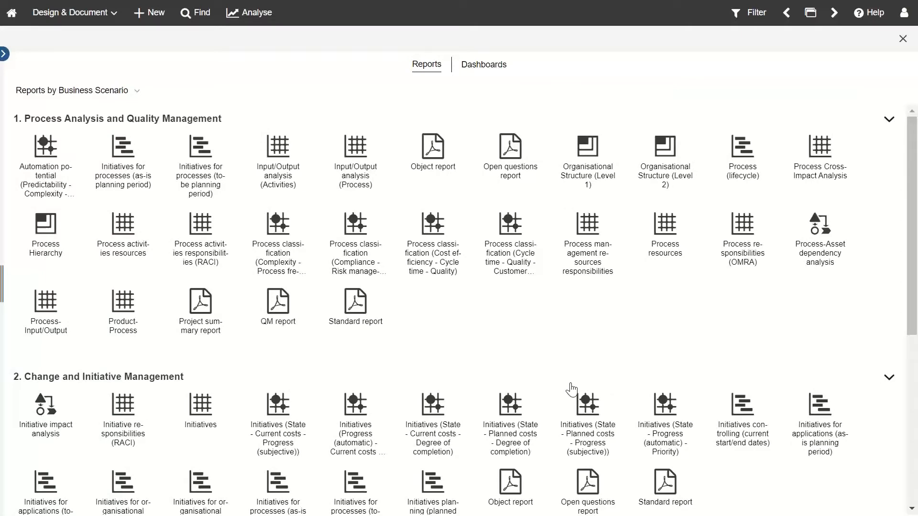
left_click(4, 56)
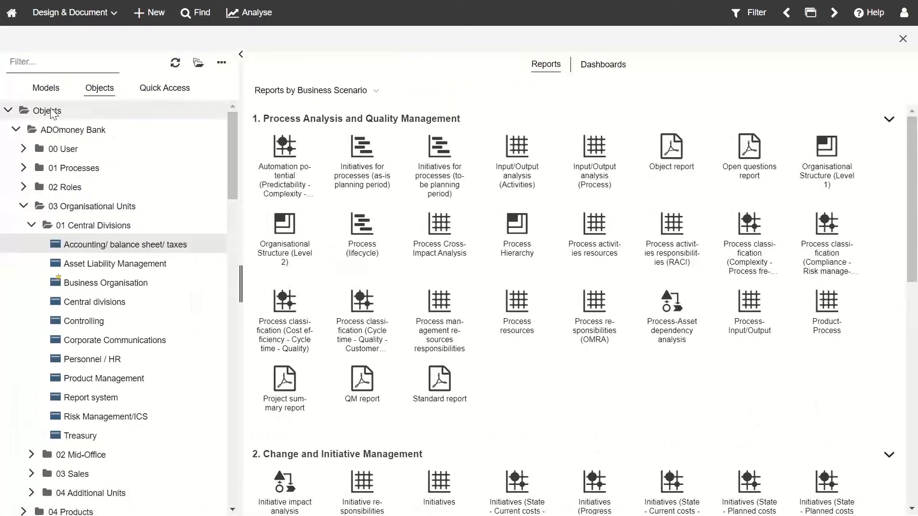
Step: Drag CP.01.00 Create new customer 1.02 from Quick Access onto the Standard report tile
left_click(162, 88)
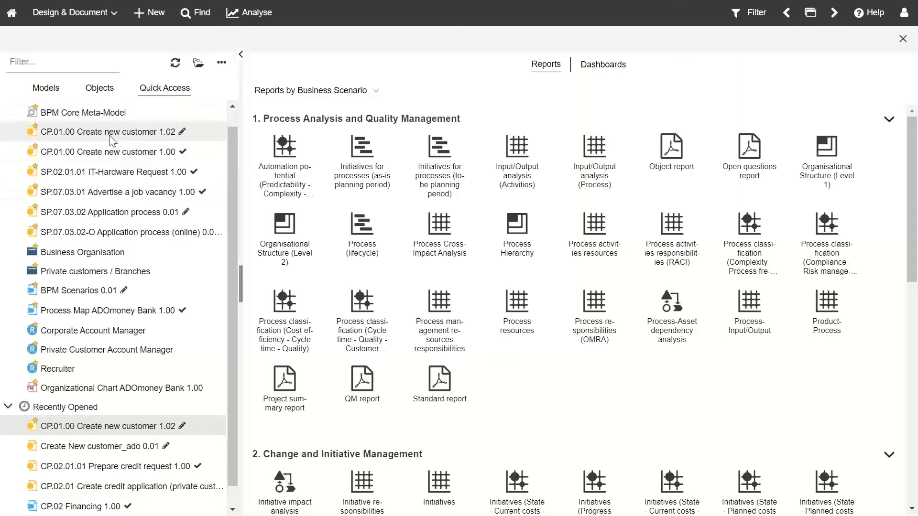
left_click_drag(114, 136, 446, 397)
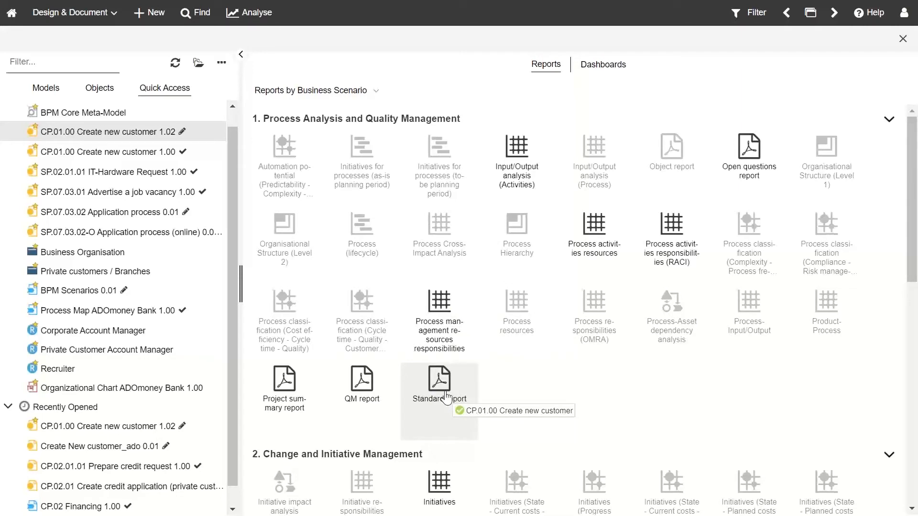
left_click_drag(446, 397, 446, 399)
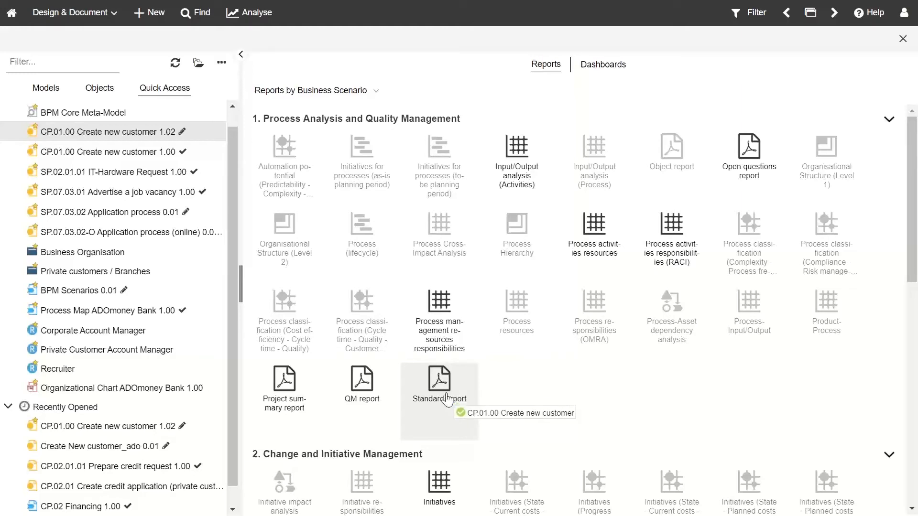
left_click_drag(447, 399, 434, 317)
scroll(485, 371, "down", 2)
scroll(485, 370, "down", 5)
scroll(577, 308, "down", 2)
scroll(574, 318, "up", 7)
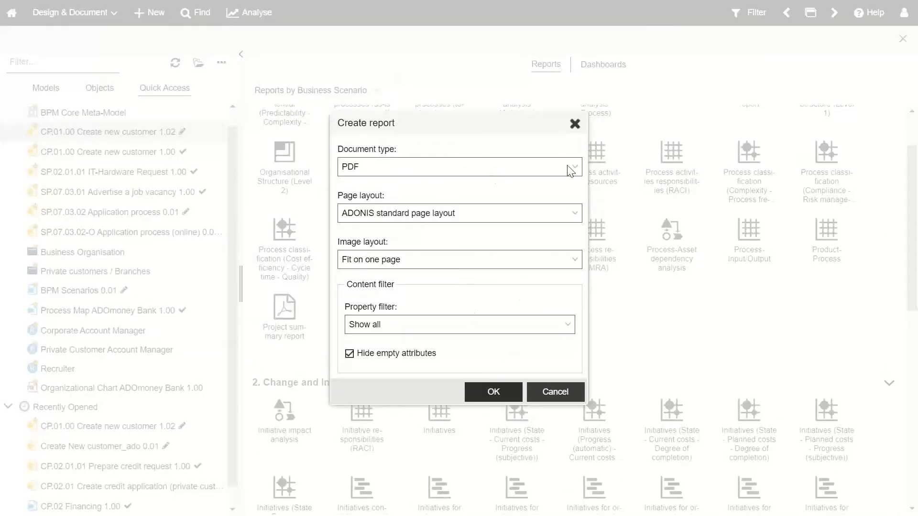
Step: Set the report's property filter to Standard and generate the PDF
left_click(567, 324)
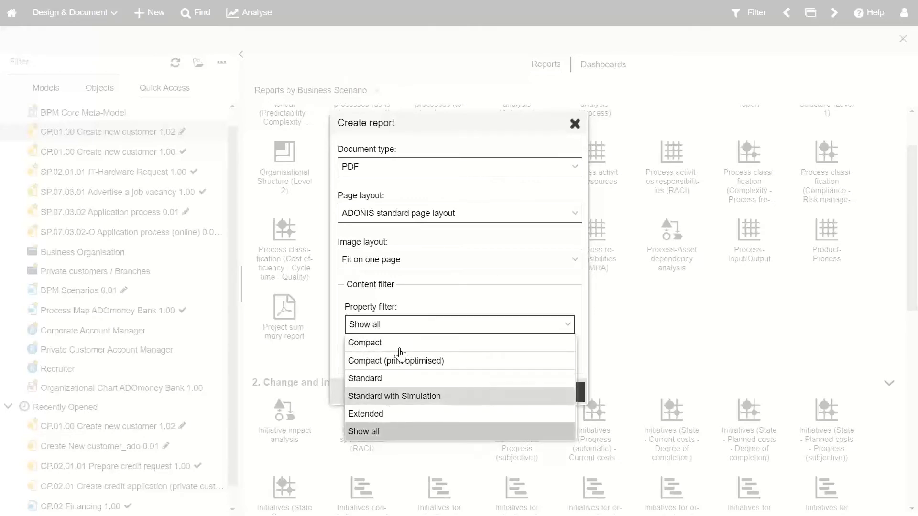
left_click(400, 379)
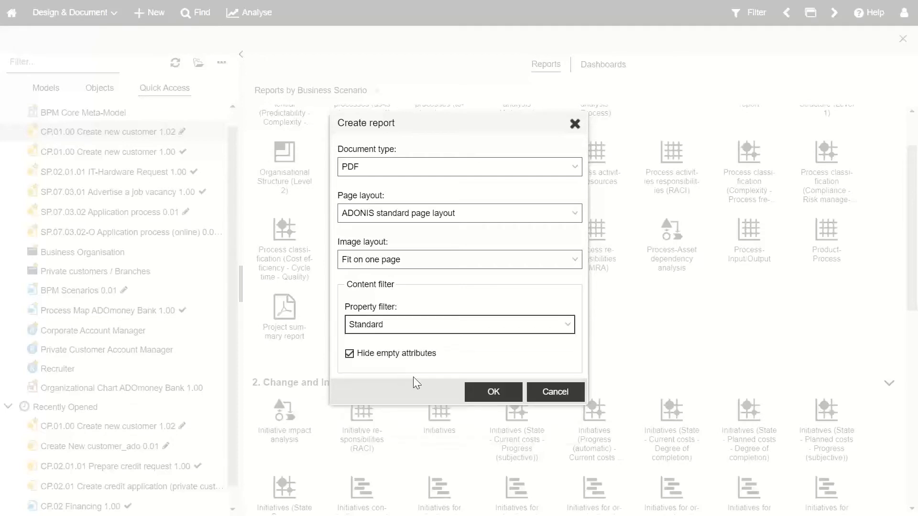
left_click(482, 396)
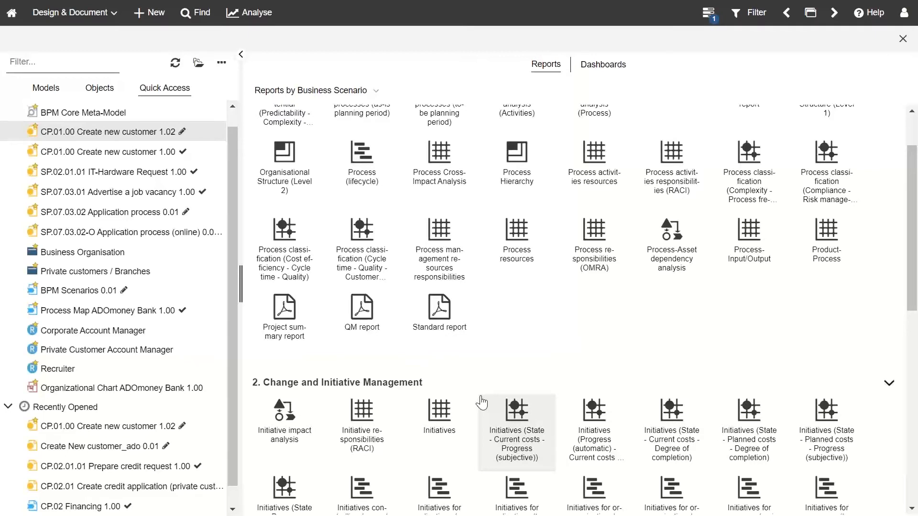
Step: Open the downloaded 21-page Standard report PDF and exit full screen
left_click(708, 14)
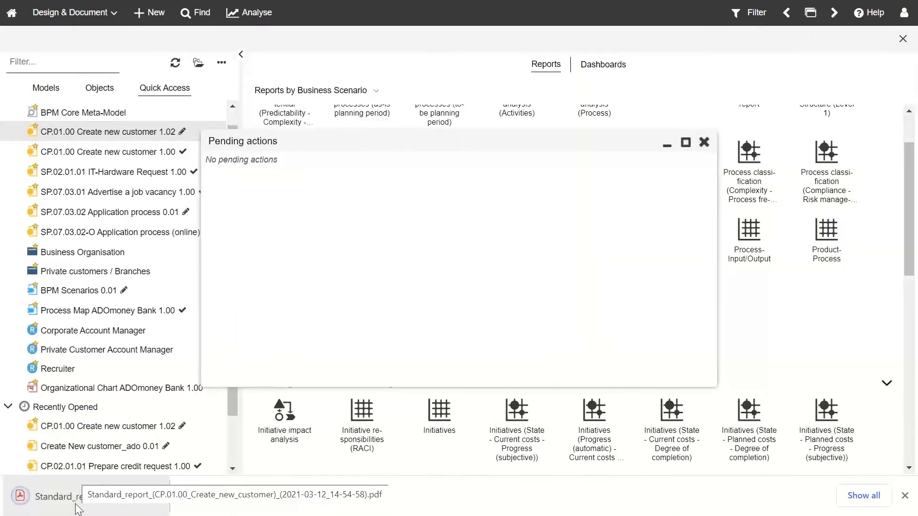
left_click(76, 502)
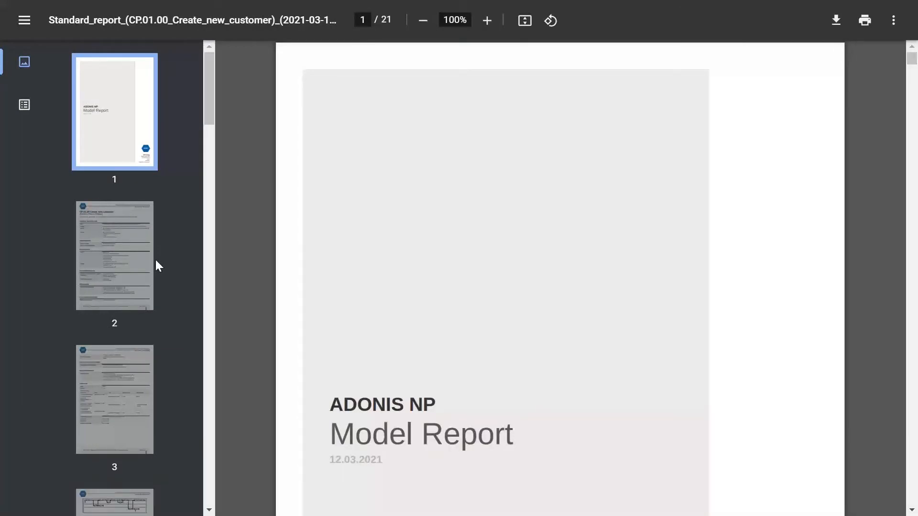
key("F11")
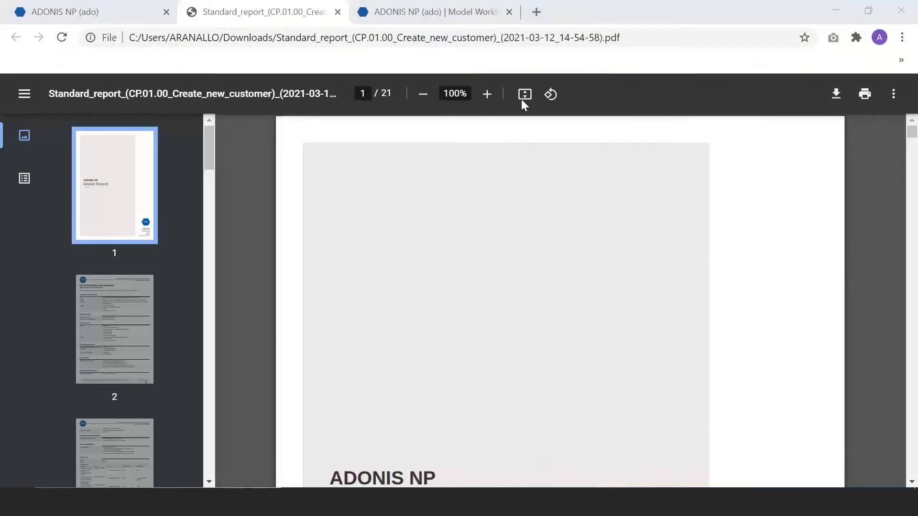
Step: Close the report PDF, return to ADONIS in full screen, and switch to Dashboards
left_click(338, 12)
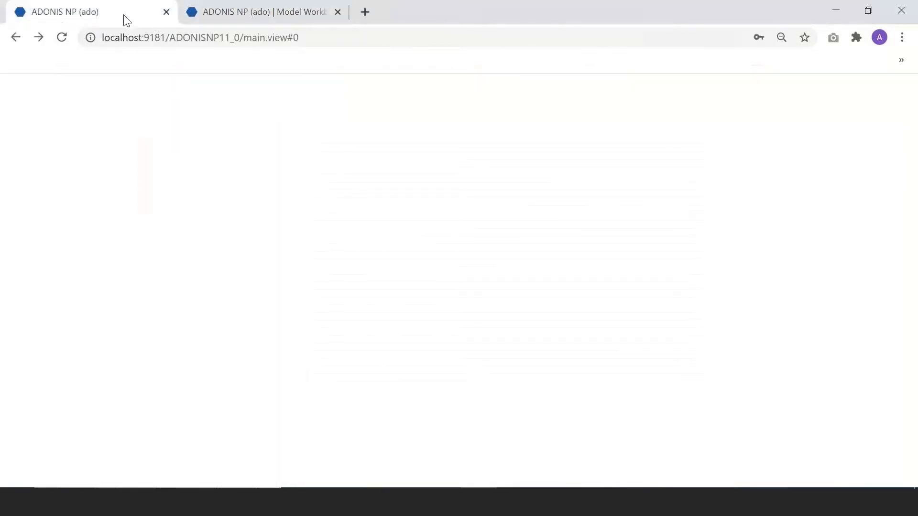
left_click(123, 15)
left_click(703, 216)
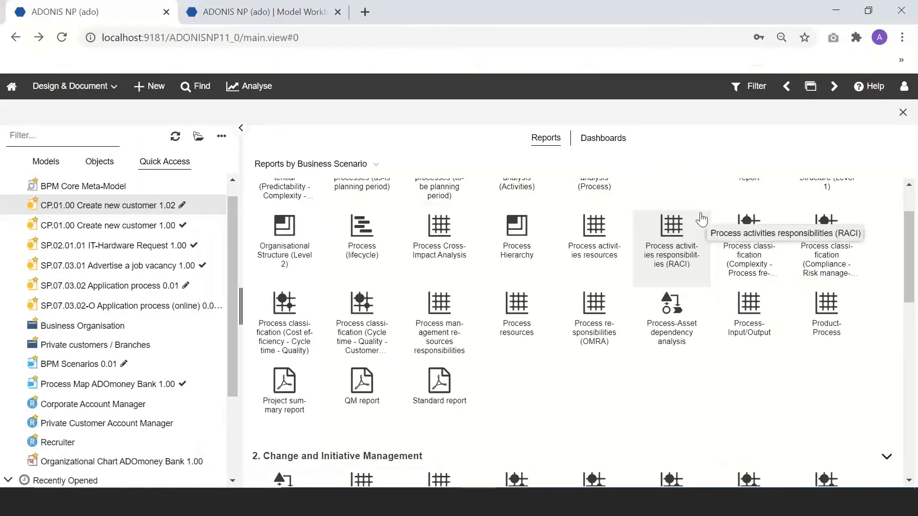
key("F11")
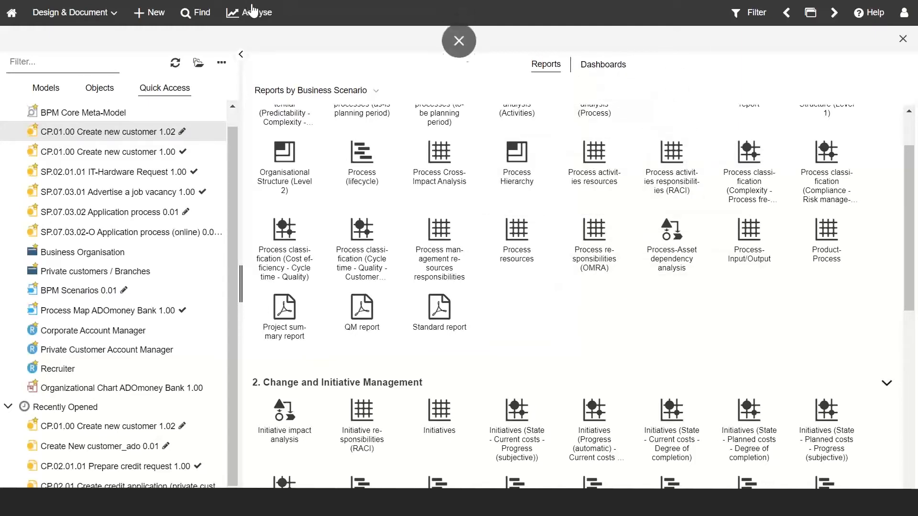
left_click(602, 67)
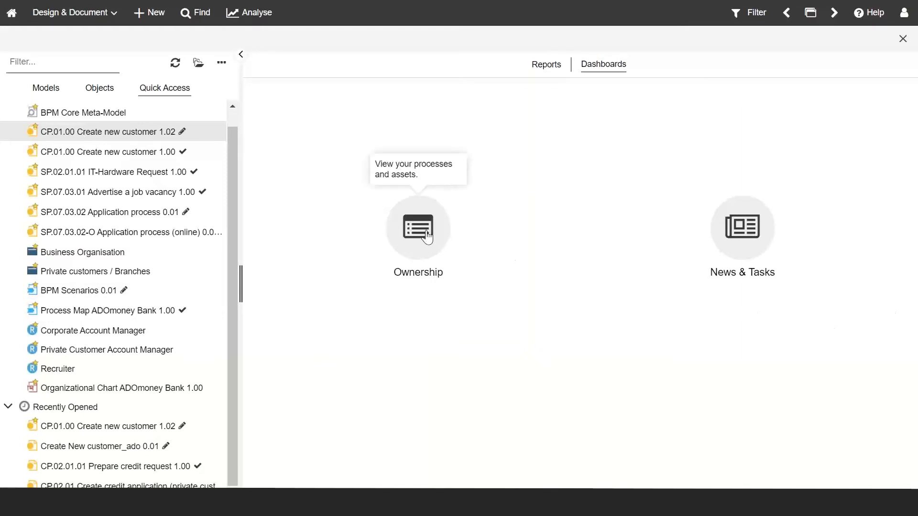
Step: Check the Model Working tab, then return full screen and open the Ownership dashboard
key("F11")
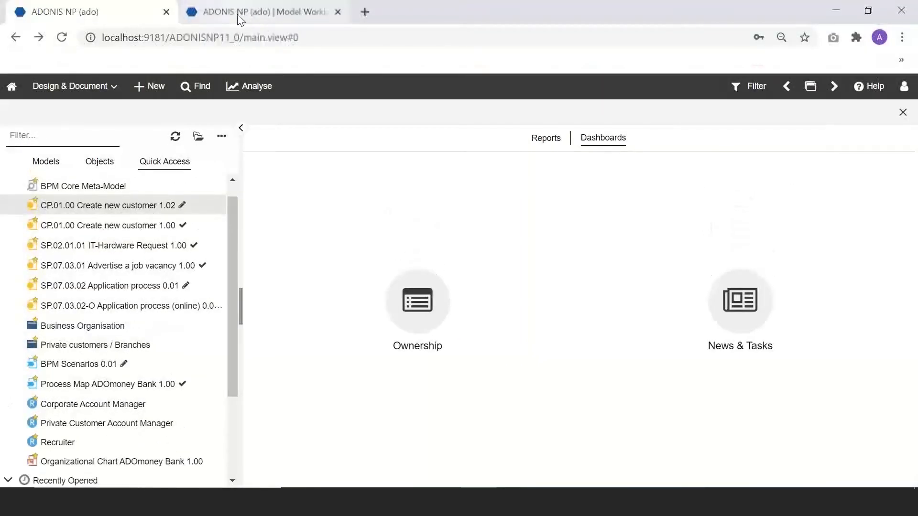
left_click(239, 19)
mouse_move(30, 234)
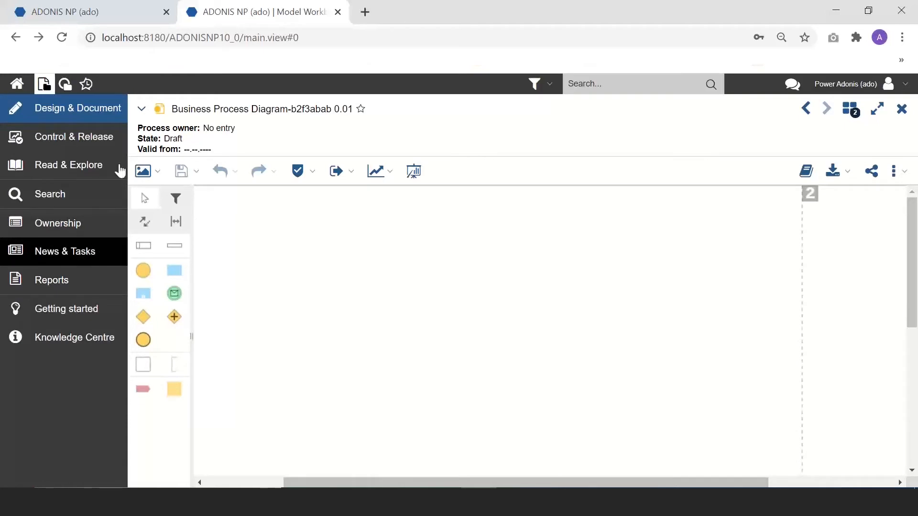
left_click(109, 6)
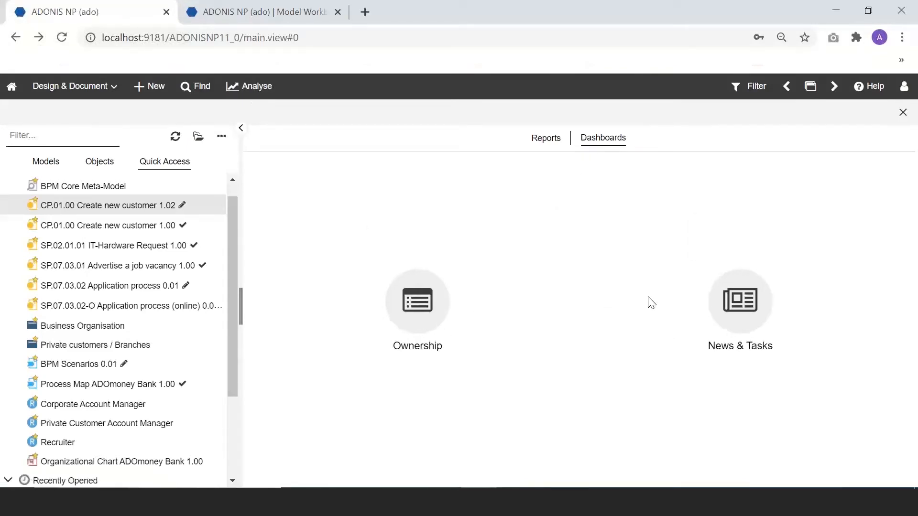
key("F11")
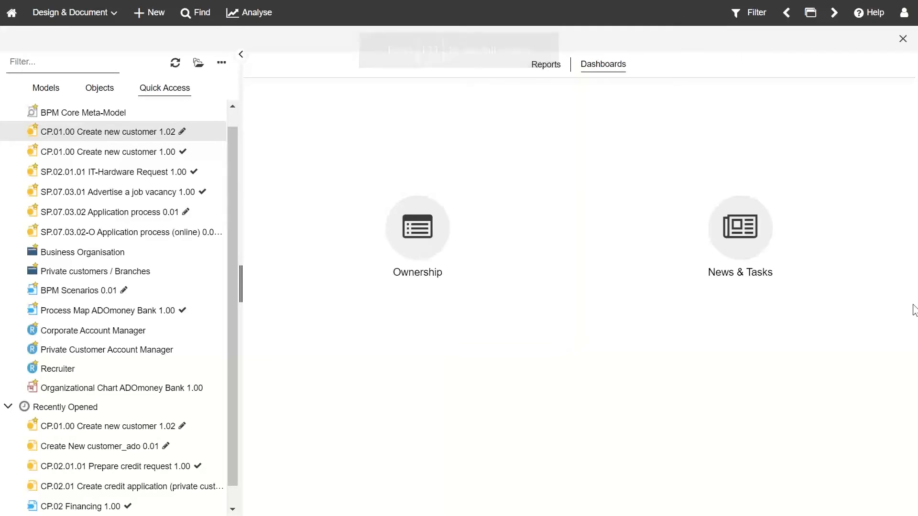
left_click(437, 244)
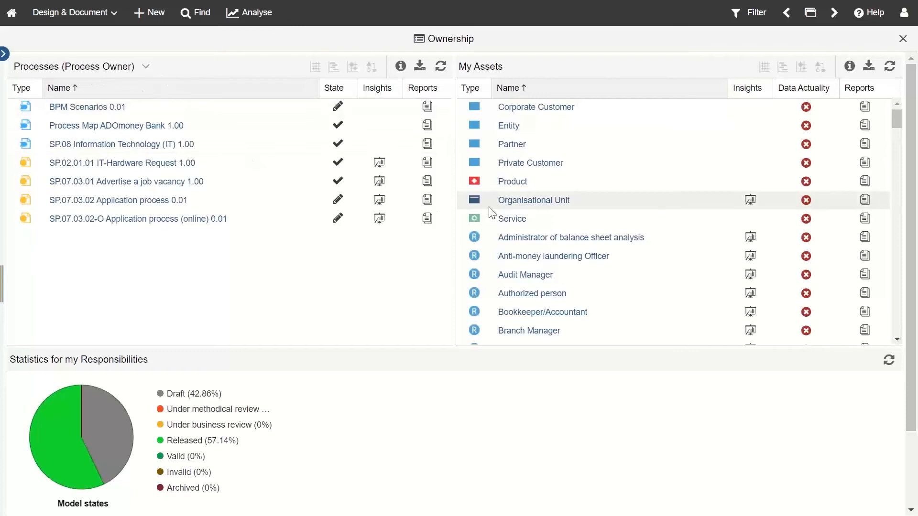
scroll(586, 251, "down", 10)
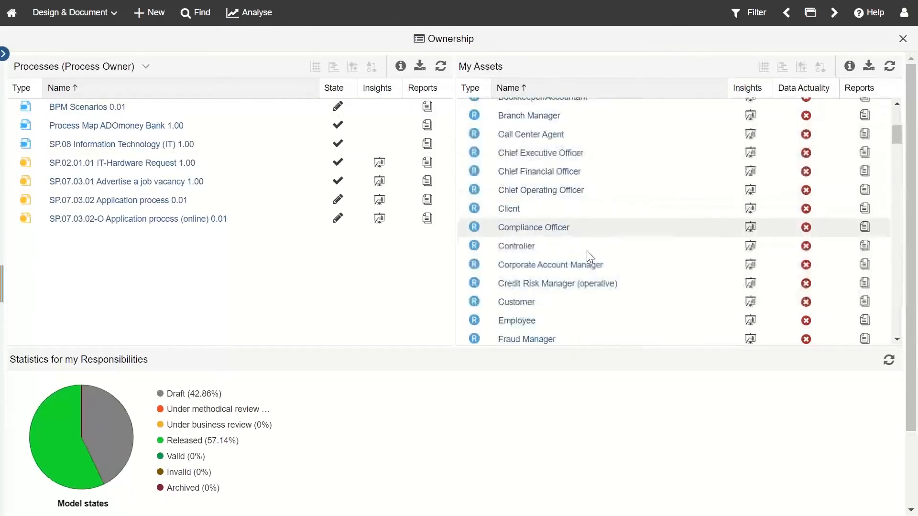
scroll(584, 332, "down", 5)
scroll(584, 332, "up", 15)
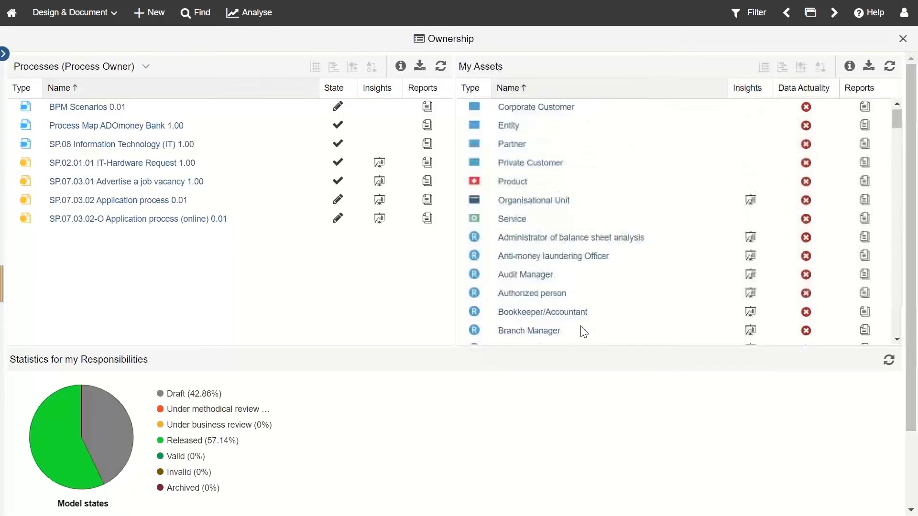
scroll(401, 404, "down", 3)
scroll(576, 322, "up", 3)
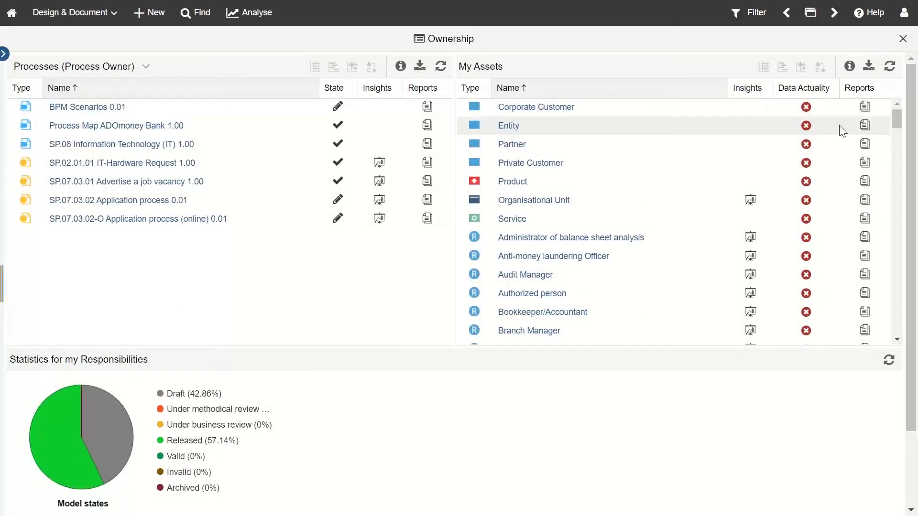
scroll(799, 301, "down", 3)
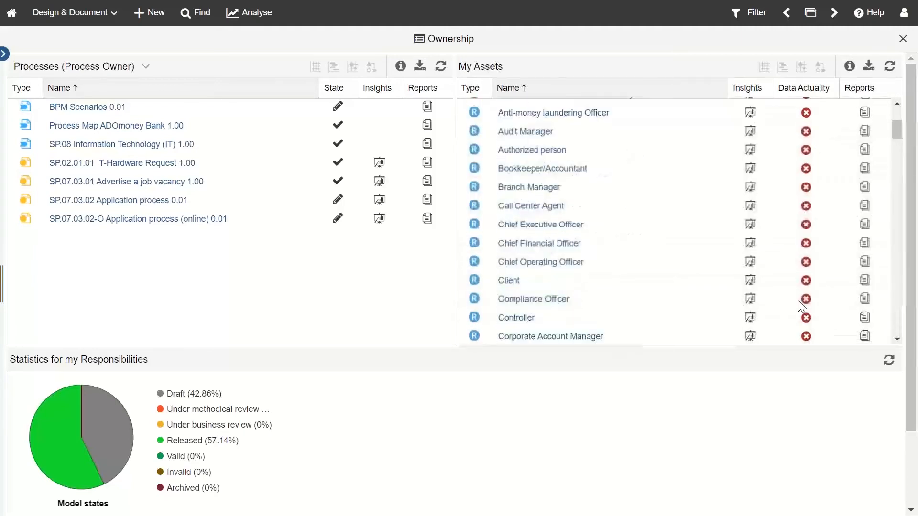
scroll(478, 268, "up", 3)
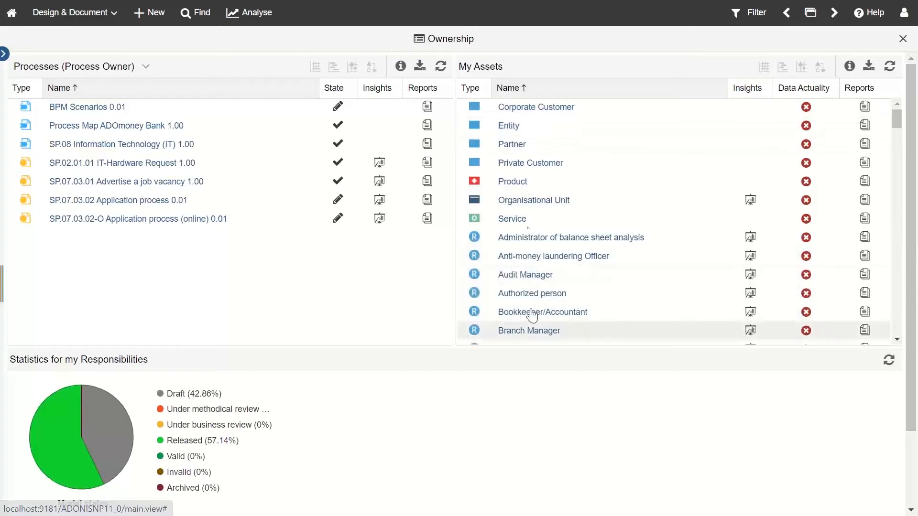
Step: Open the Partner asset and review its details, history, representation and validity sections in Edit mode
left_click(514, 152)
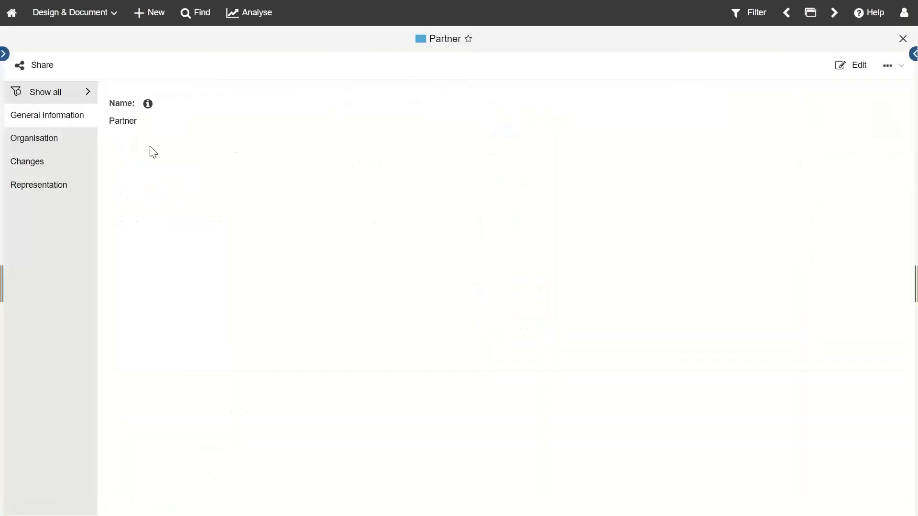
left_click(60, 138)
left_click(53, 169)
left_click(45, 189)
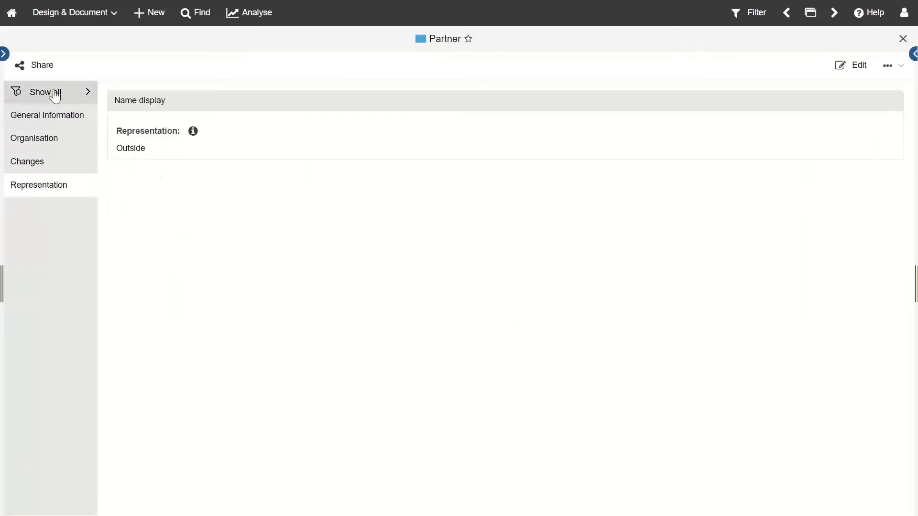
left_click(58, 91)
left_click(857, 65)
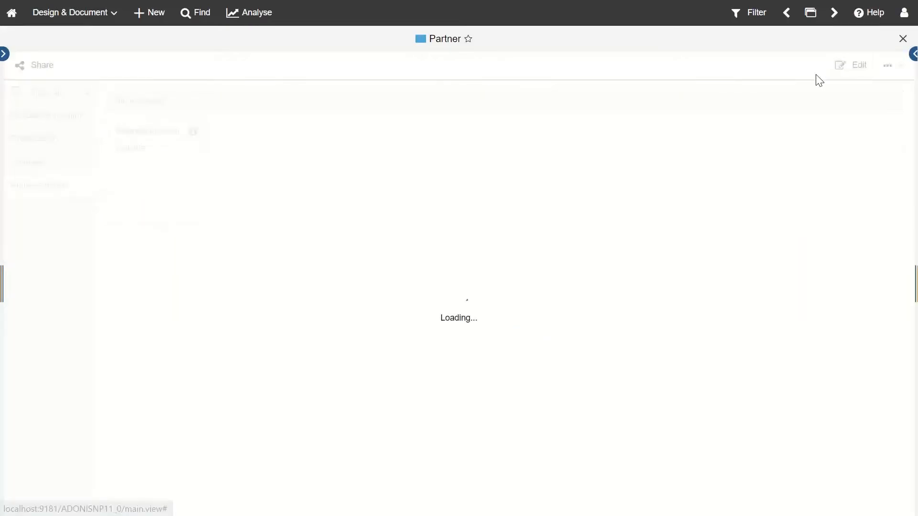
left_click(81, 257)
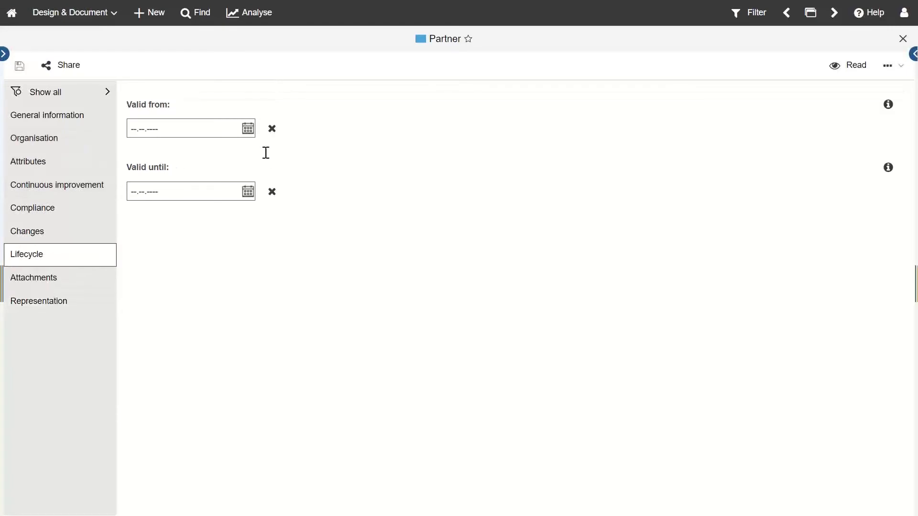
left_click(79, 122)
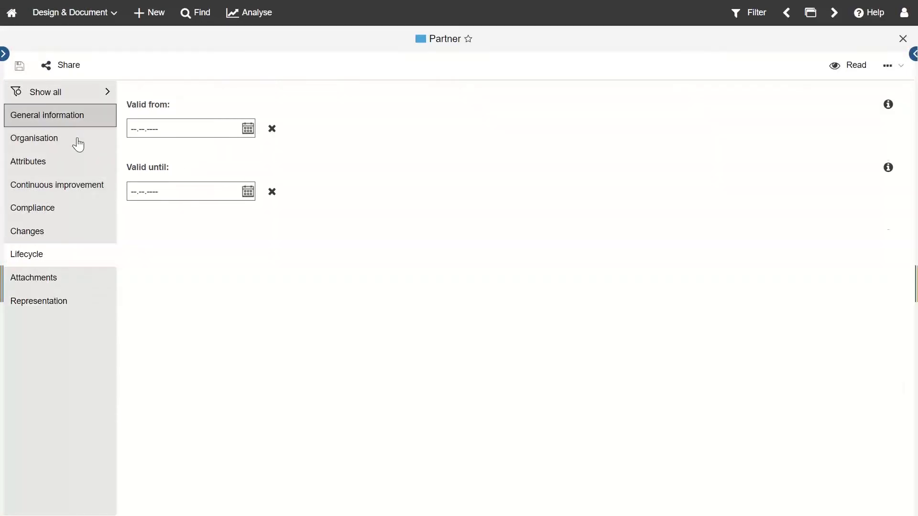
left_click(903, 39)
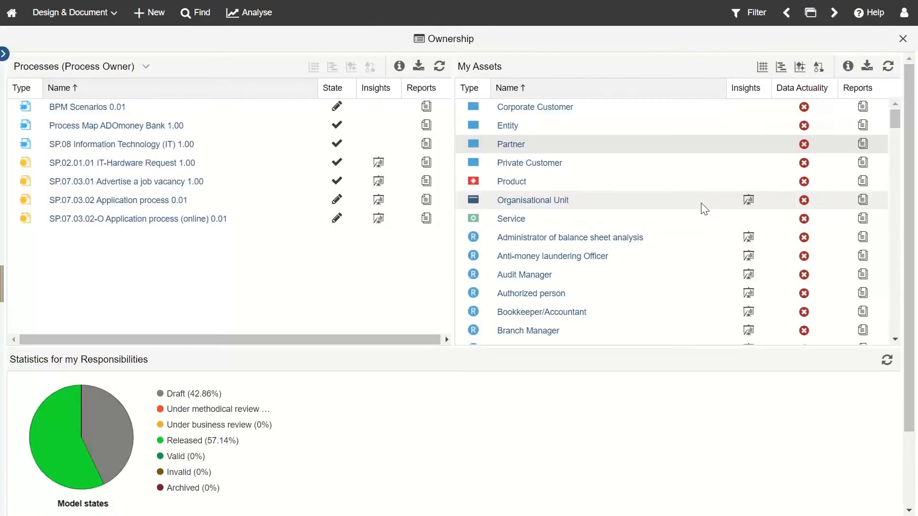
Step: Confirm Partner's data actuality with Yes so its dashboard mark turns green
left_click(804, 146)
left_click(431, 287)
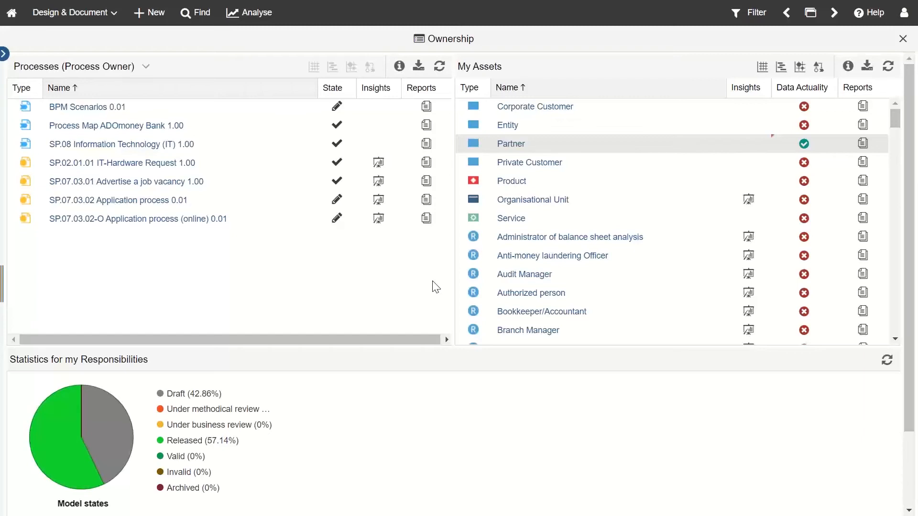
scroll(535, 268, "down", 3)
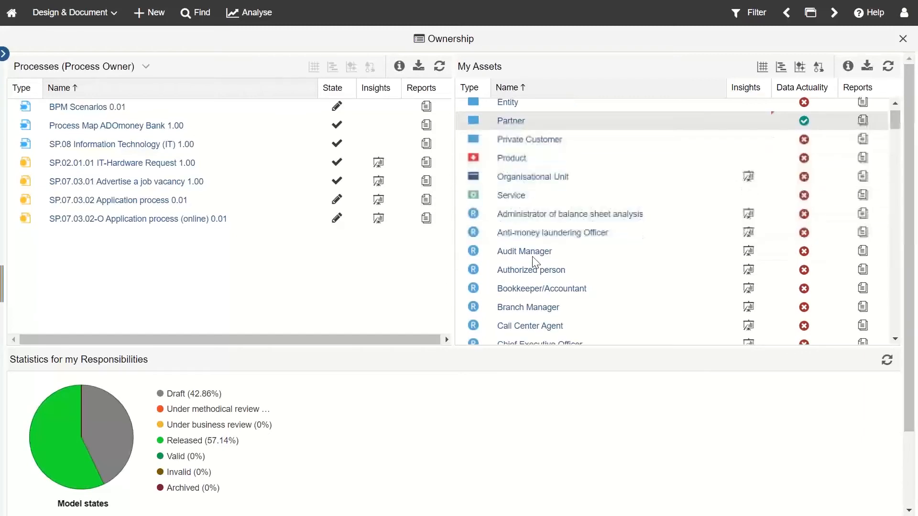
scroll(536, 315, "down", 15)
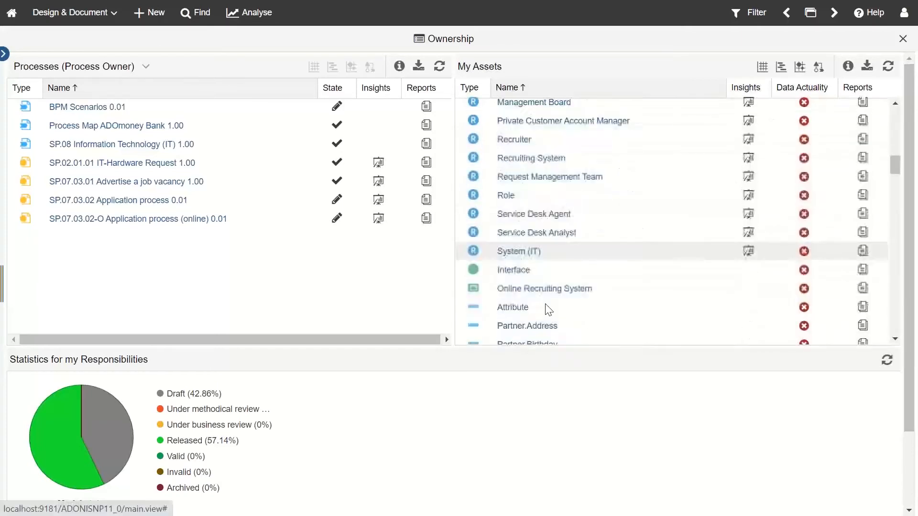
scroll(546, 307, "up", 15)
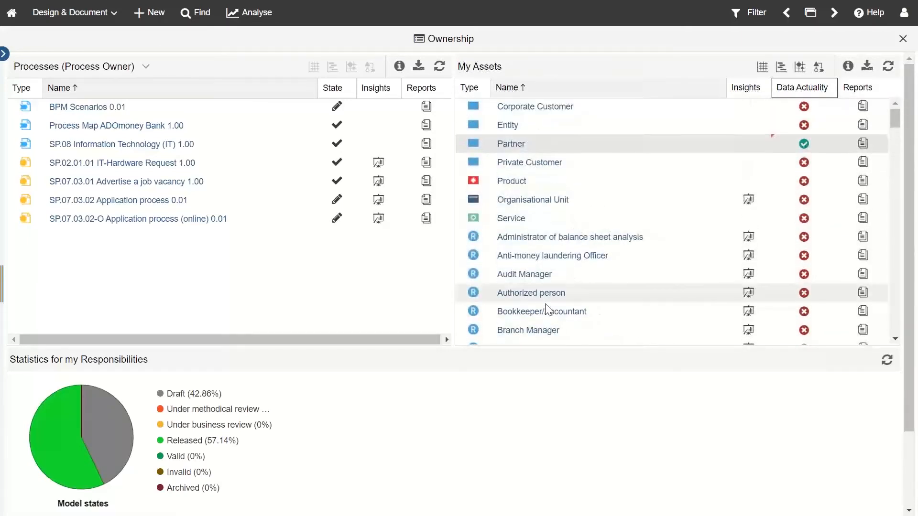
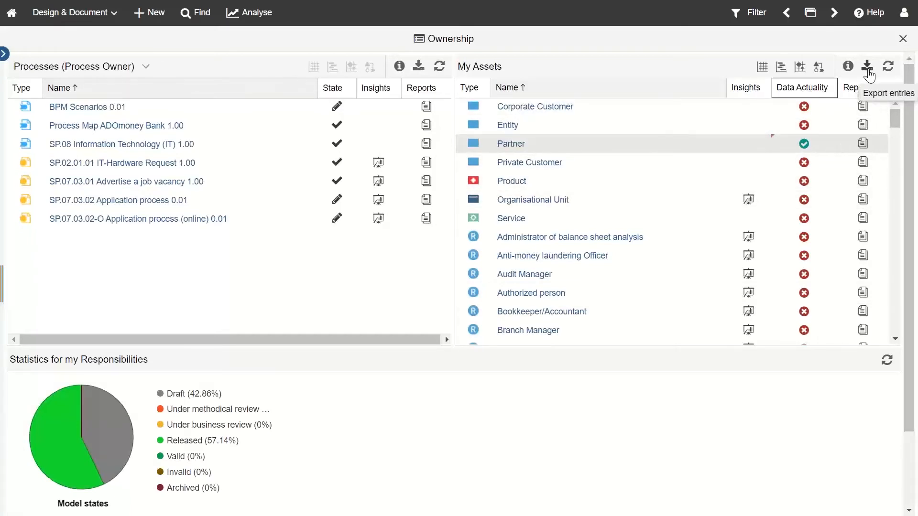
Step: Close the Ownership dashboard to get back to the Dashboards home with its Ownership and News & Tasks tiles
mouse_move(853, 76)
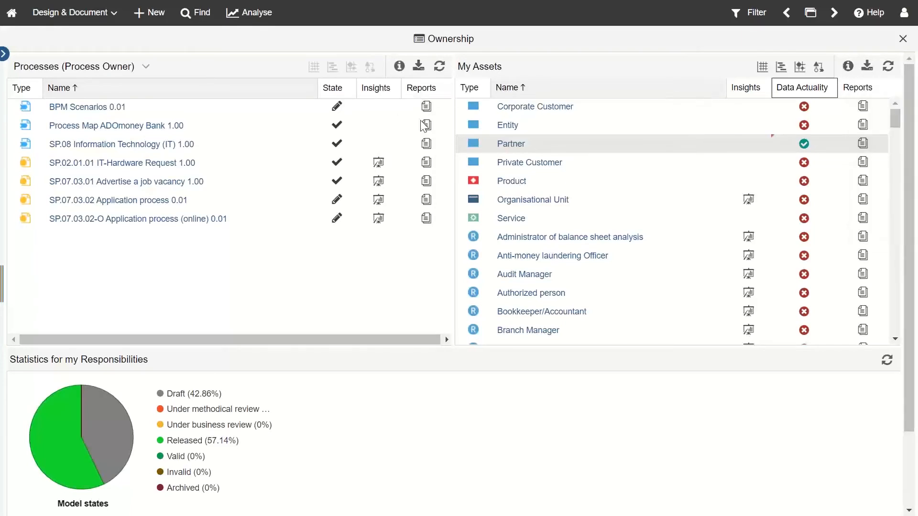
scroll(351, 405, "down", 2)
scroll(236, 318, "up", 2)
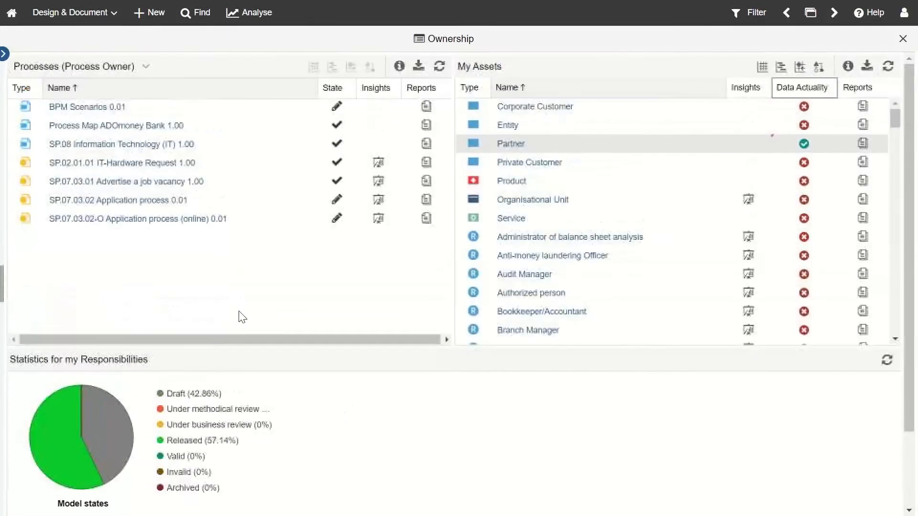
left_click(902, 39)
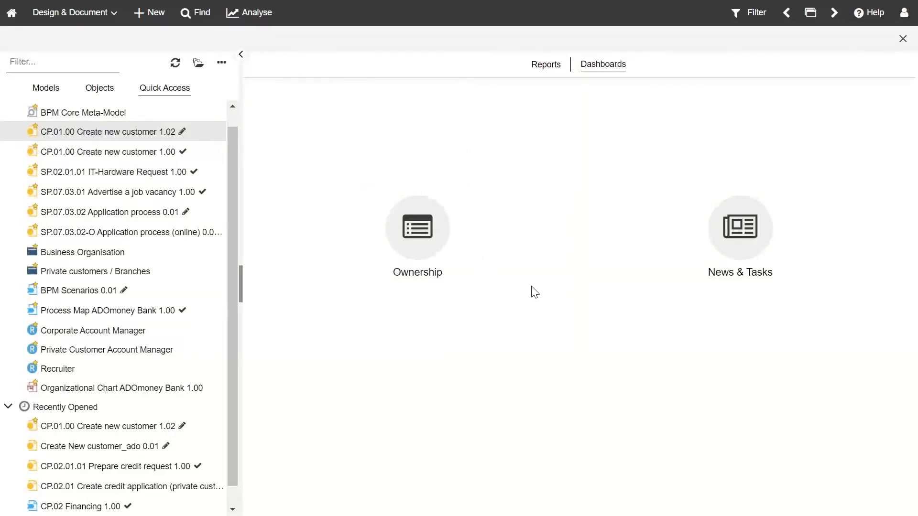
Step: Open the News & Tasks dashboard and expand the My Tasks actions list
left_click(739, 244)
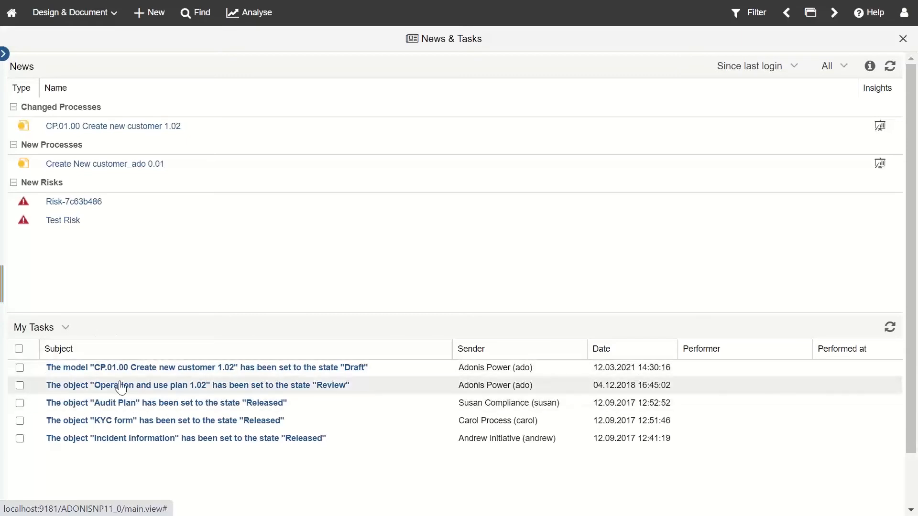
left_click(64, 328)
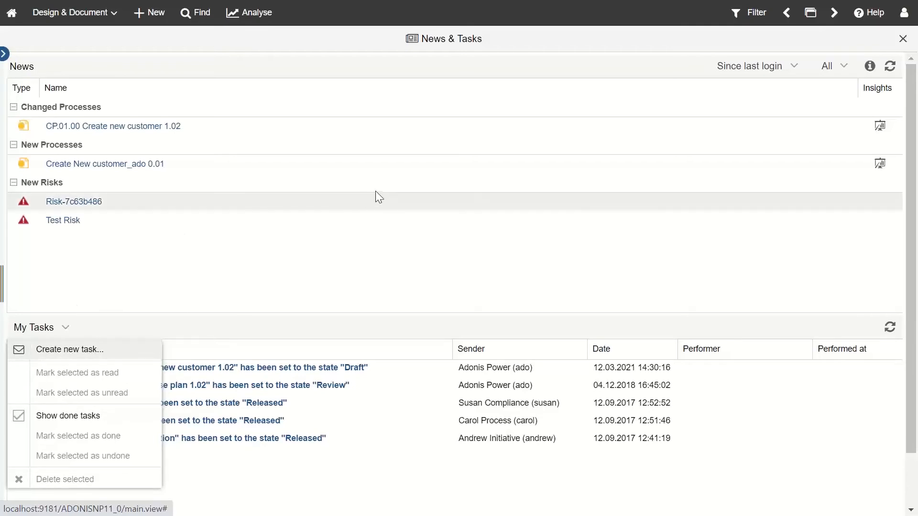
Step: Start a new task, expand the ADOmoney Designer user group, then cancel it
left_click(72, 355)
left_click(280, 151)
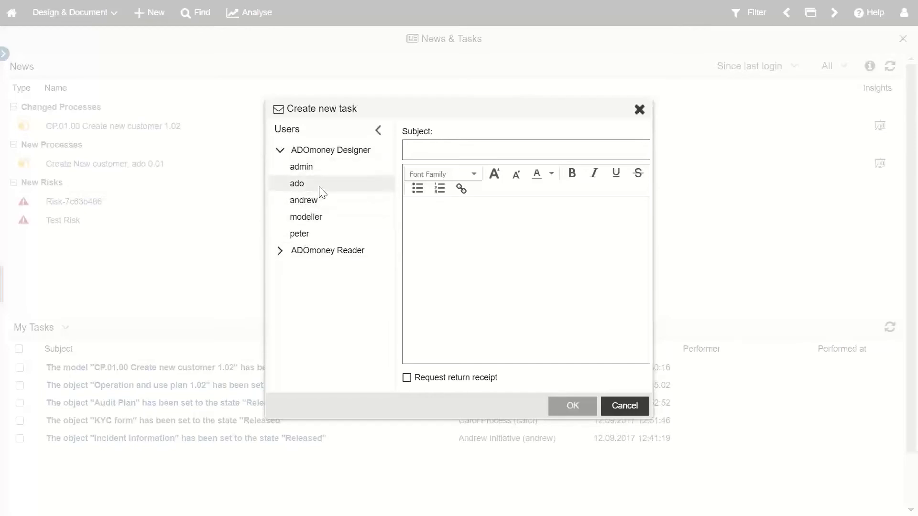
left_click(640, 110)
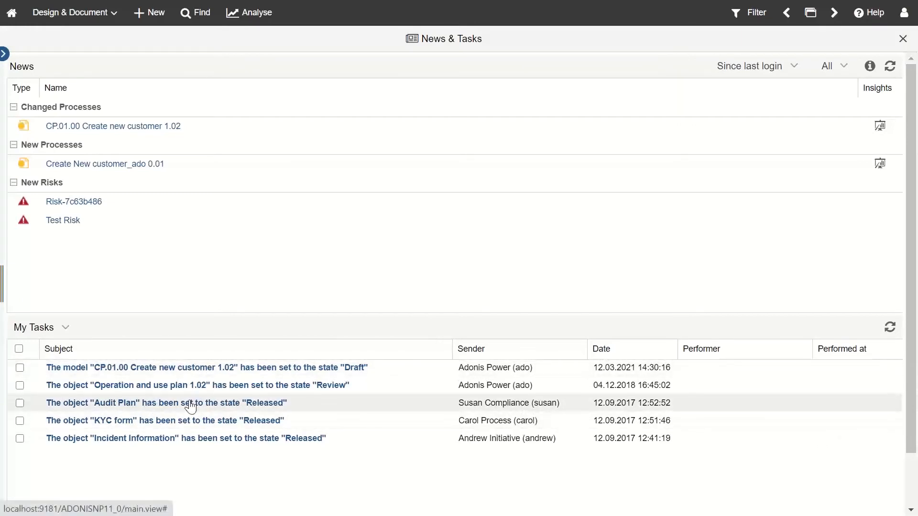
Step: View the CP.01.00 Create new customer 1.02 Draft task details, then close them and News & Tasks
left_click(191, 368)
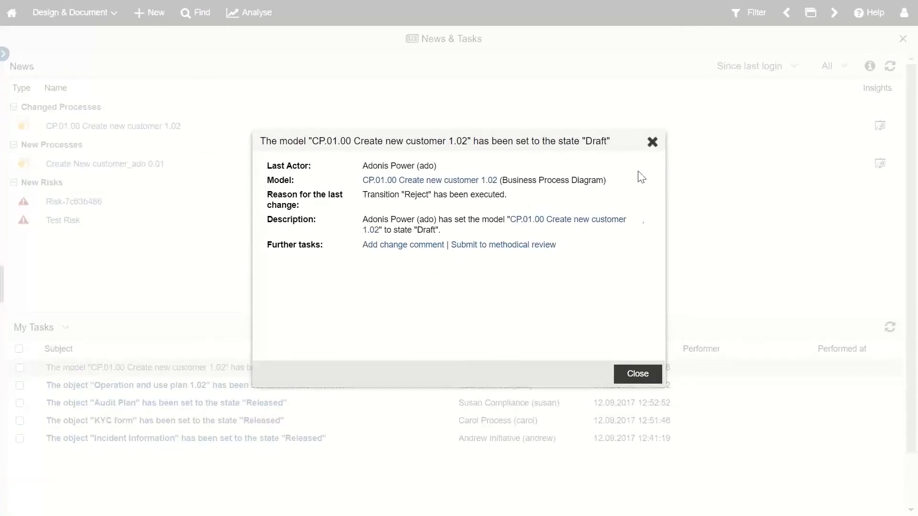
left_click(651, 143)
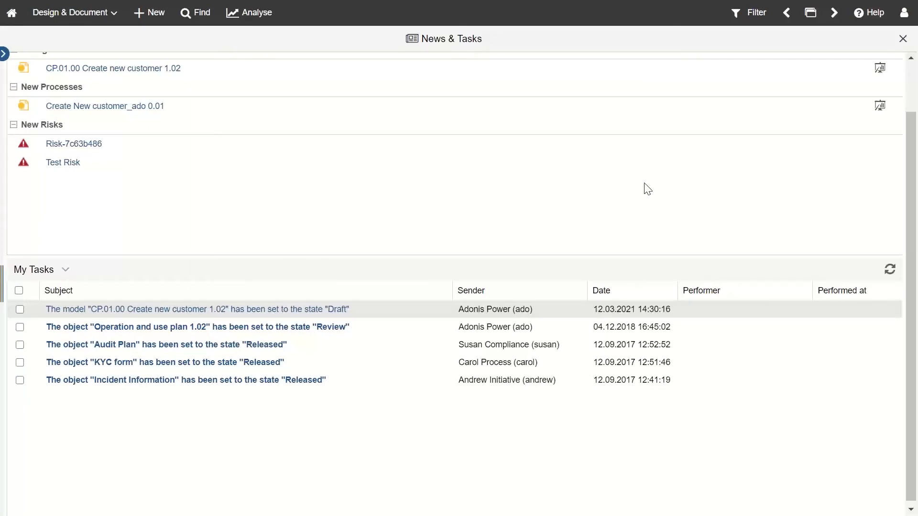
scroll(648, 188, "up", 1)
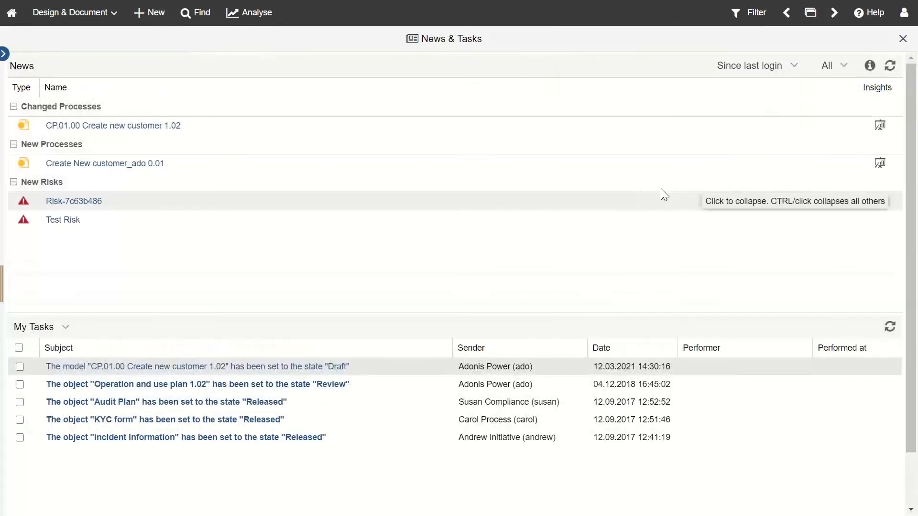
left_click(902, 40)
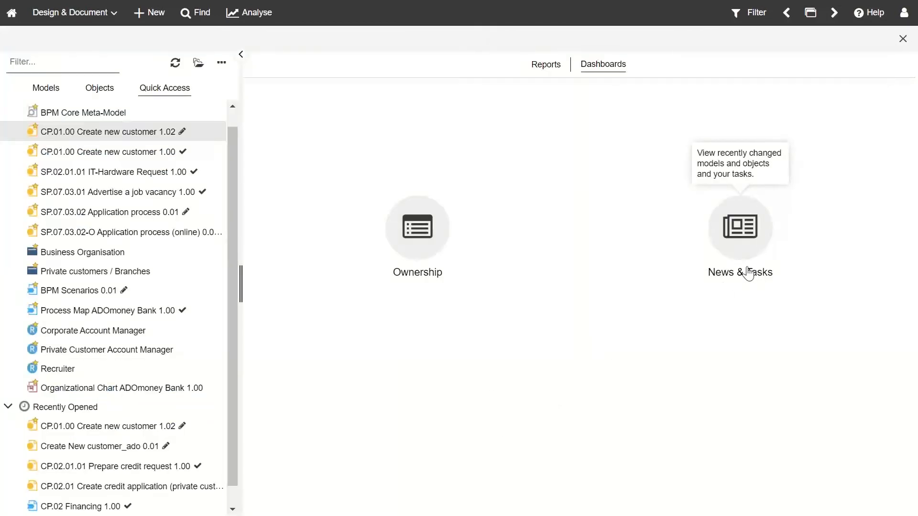
left_click(745, 225)
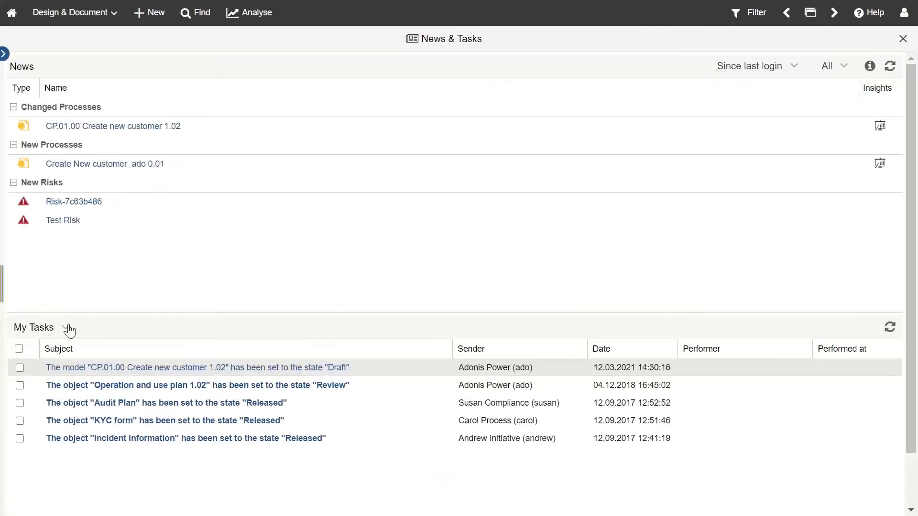
left_click(66, 327)
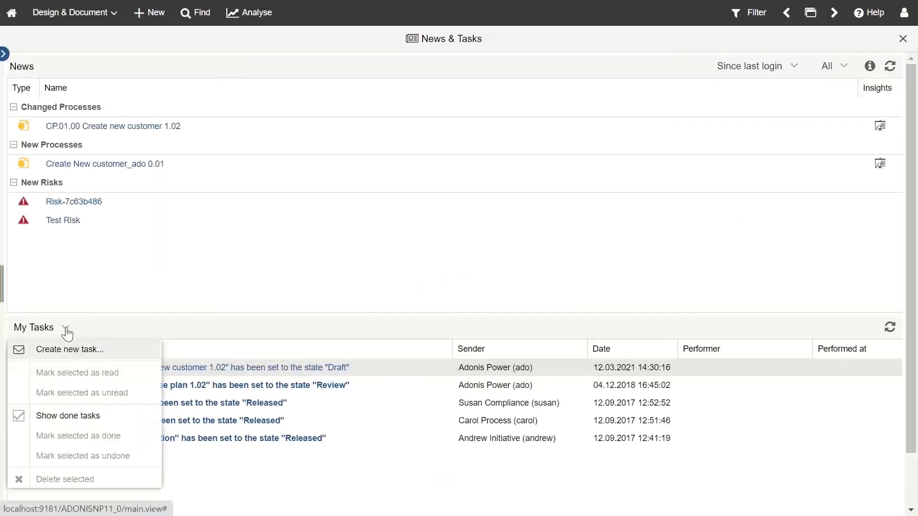
left_click(76, 350)
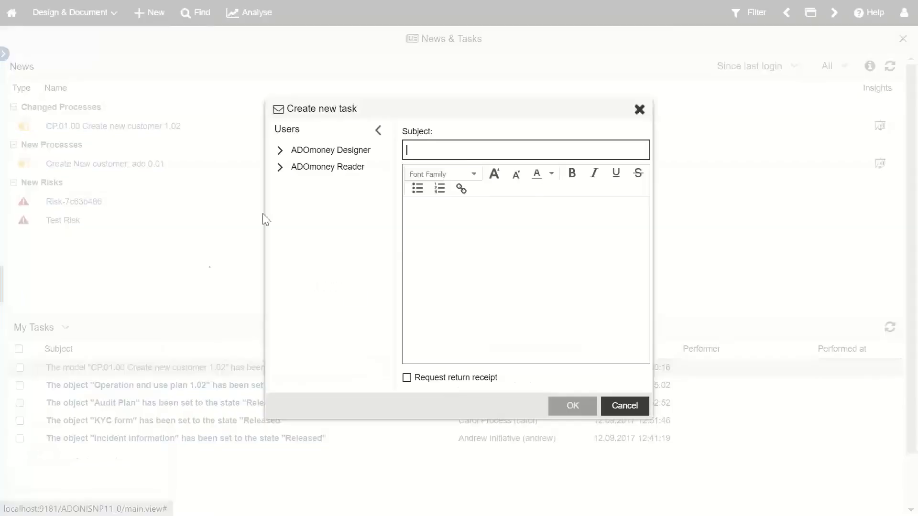
left_click(280, 151)
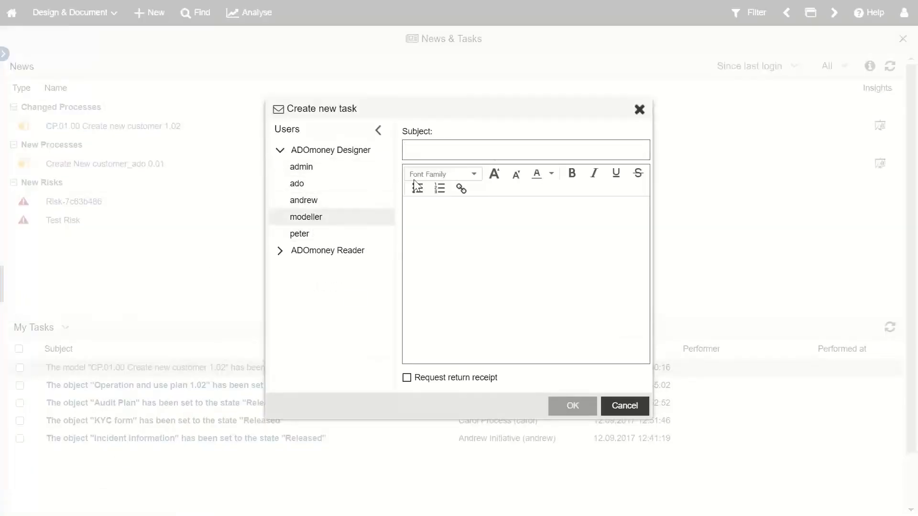
left_click(467, 151)
left_click(499, 248)
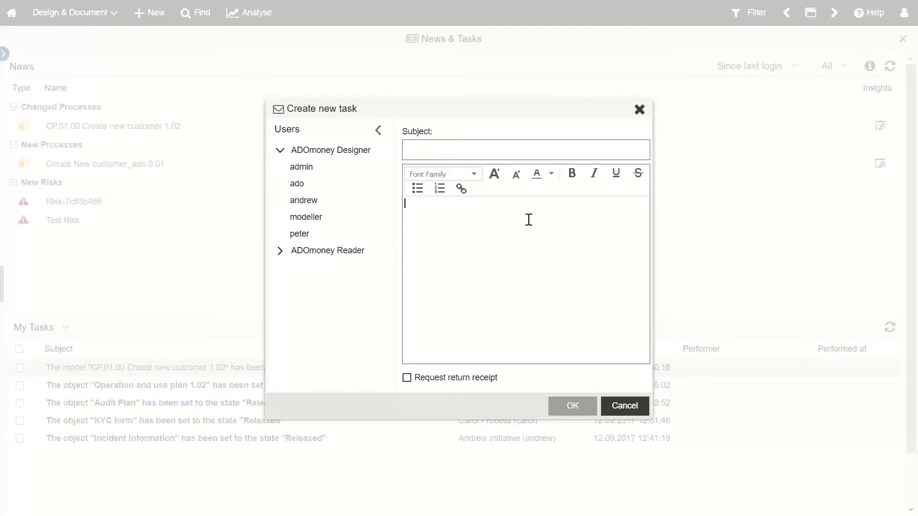
left_click(461, 190)
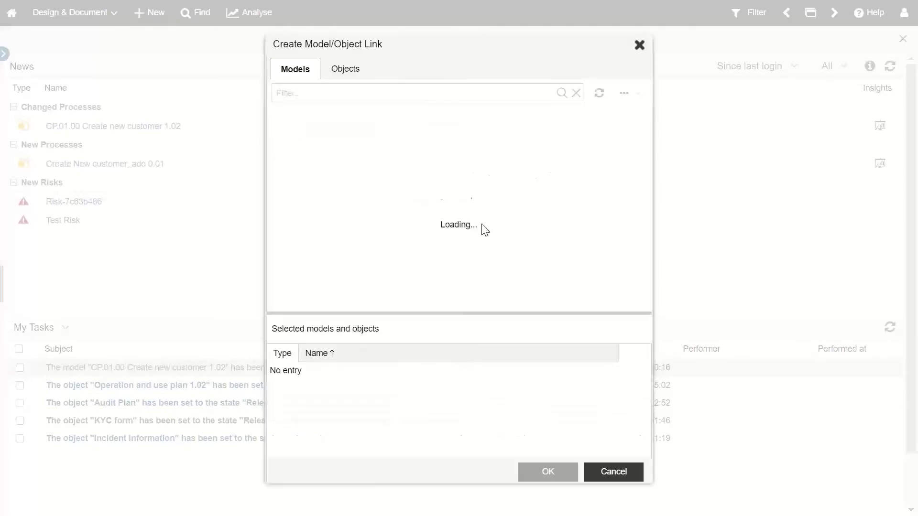
left_click(639, 44)
left_click(639, 109)
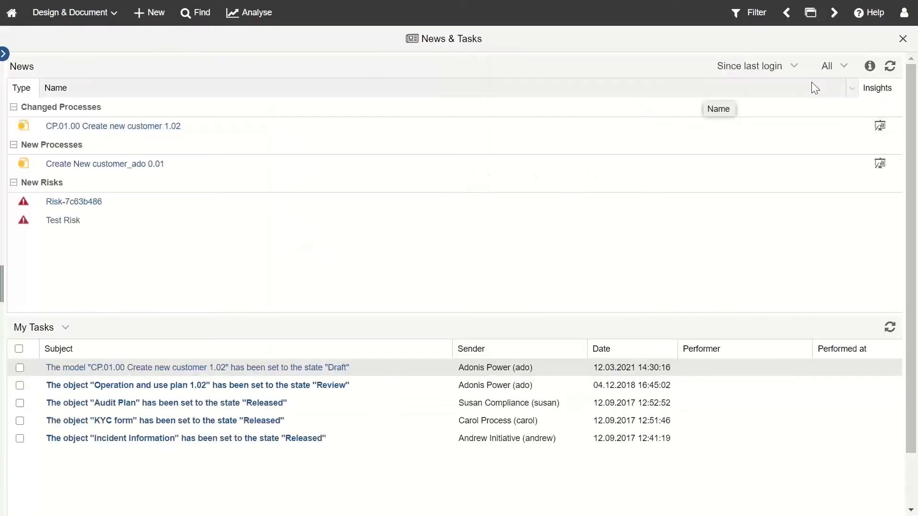
left_click(902, 39)
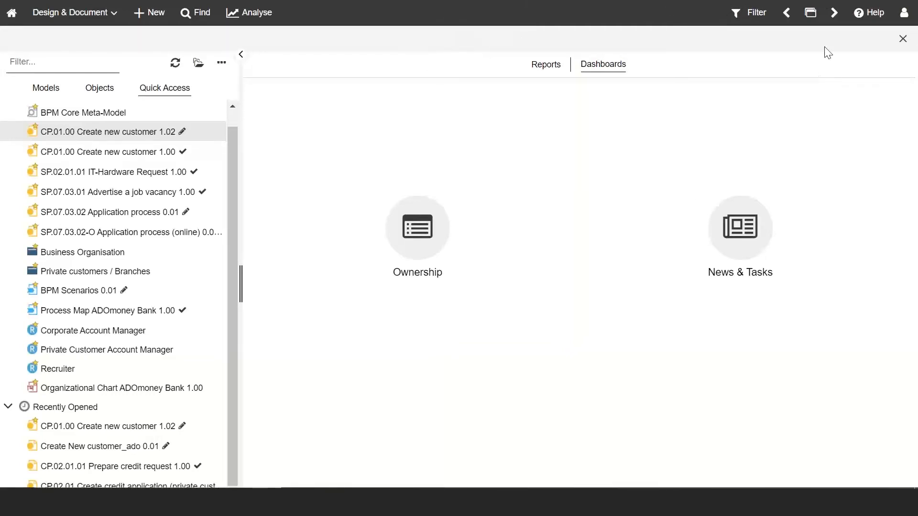
Step: Return to the ADONIS NP 11 Analyse dashboard tab and show it in full screen
left_click(870, 18)
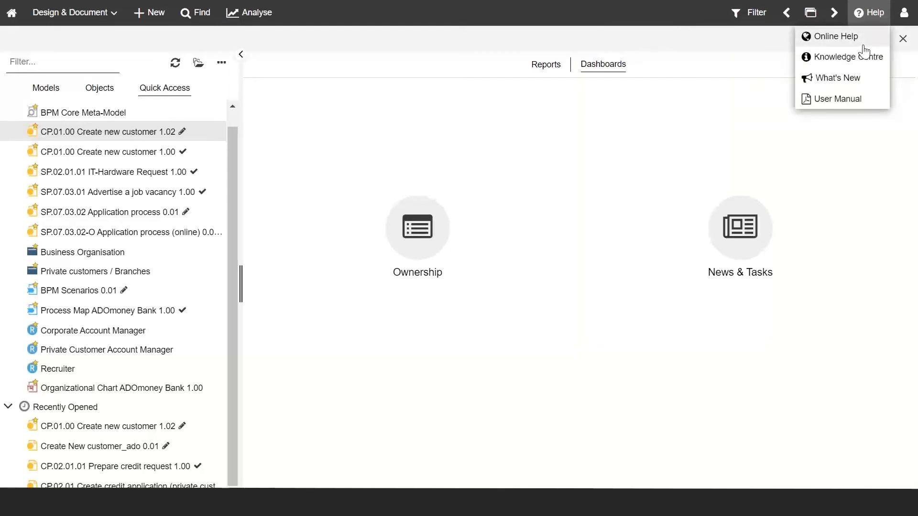
key("F11")
left_click(201, 16)
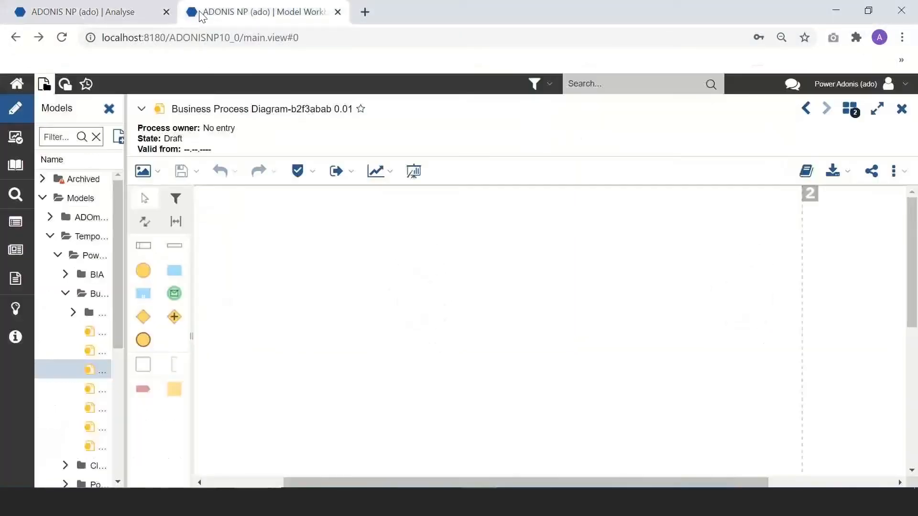
mouse_move(30, 313)
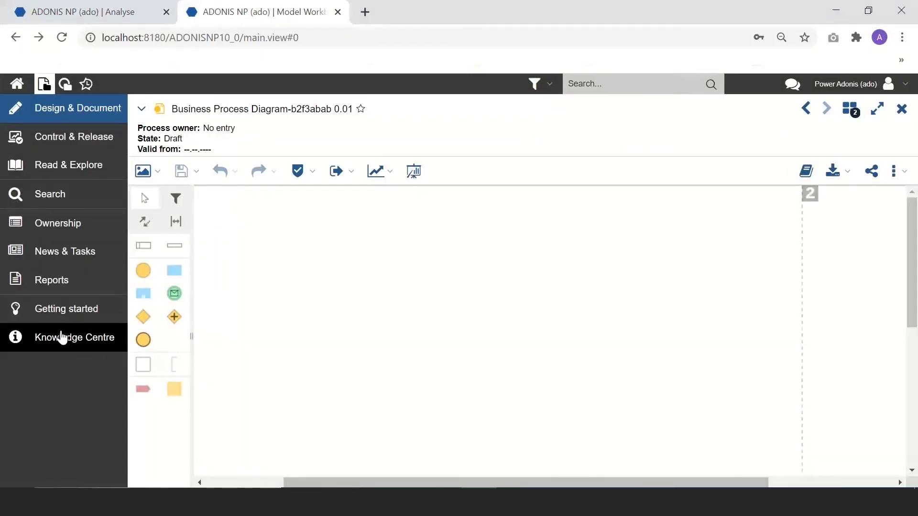
left_click(42, 11)
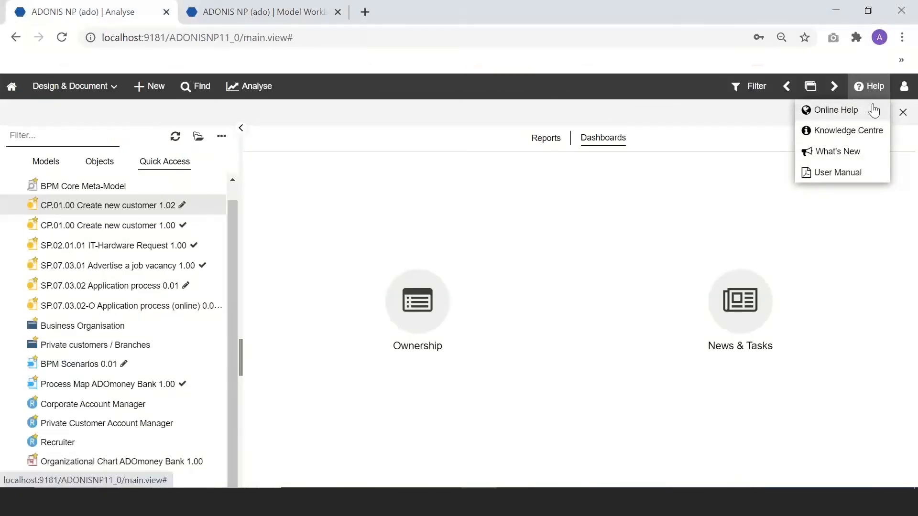
key("F11")
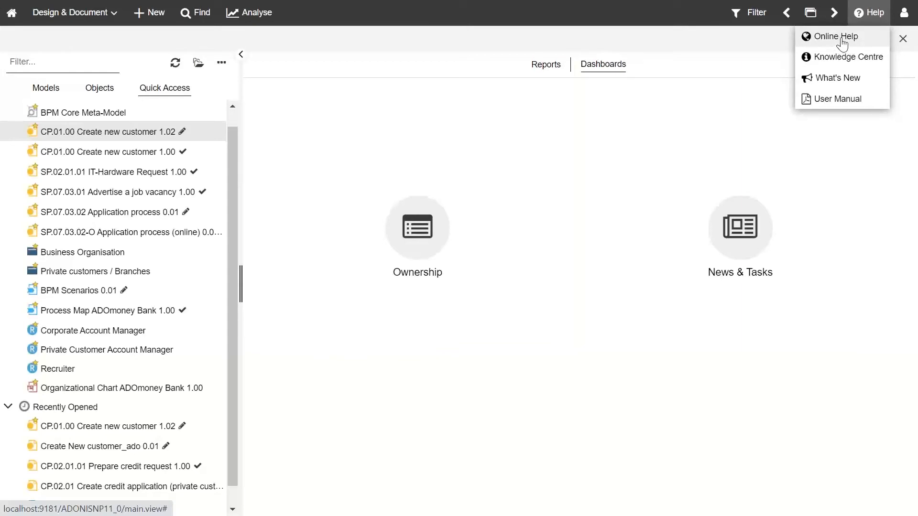
Step: Open Online Help, skim the ADONIS 11.0 What's New page, then go to Marketplace
left_click(842, 43)
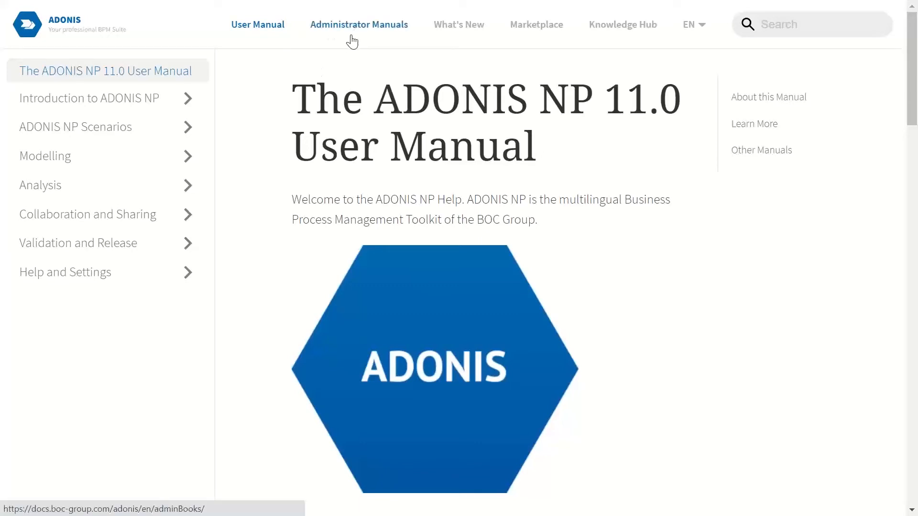
left_click(457, 29)
scroll(416, 287, "down", 7)
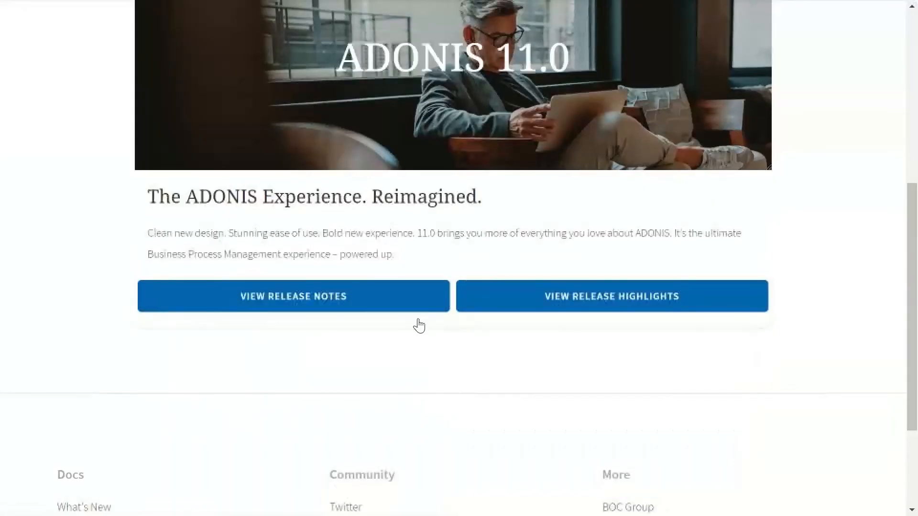
scroll(440, 273, "up", 3)
scroll(482, 287, "down", 5)
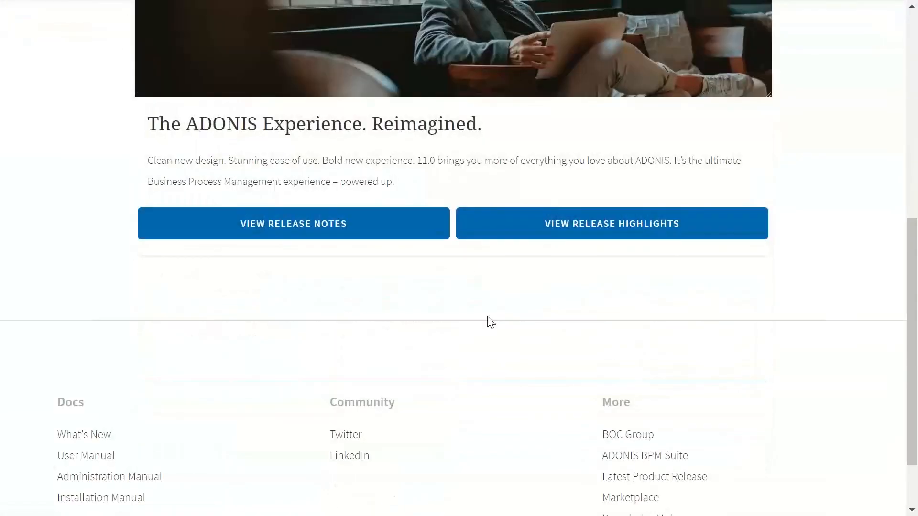
scroll(486, 352, "up", 5)
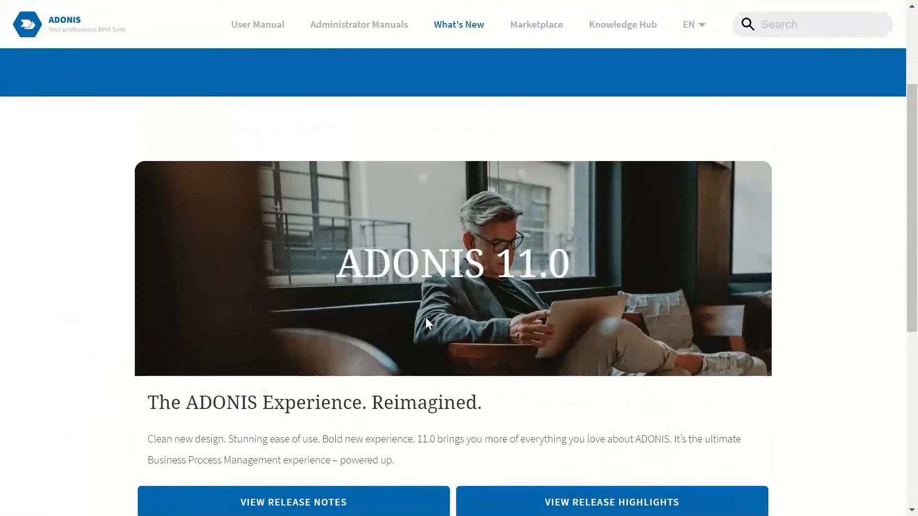
scroll(426, 323, "up", 3)
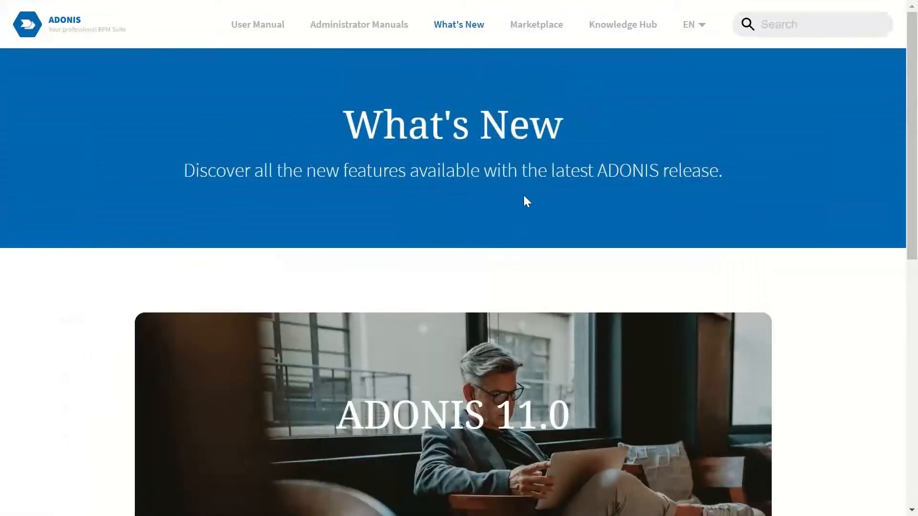
left_click(537, 27)
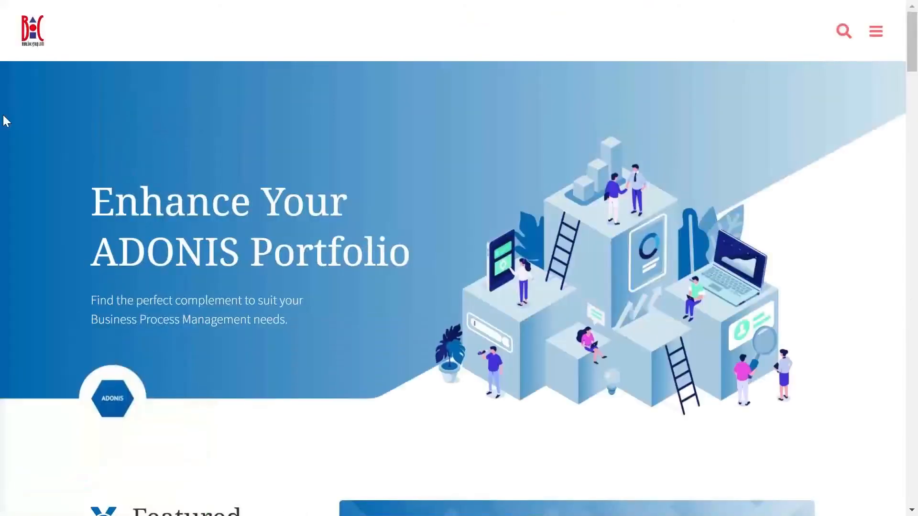
Step: Browse the Marketplace offer cards, then exit full screen and open the ADONIS Help menu
scroll(513, 245, "down", 8)
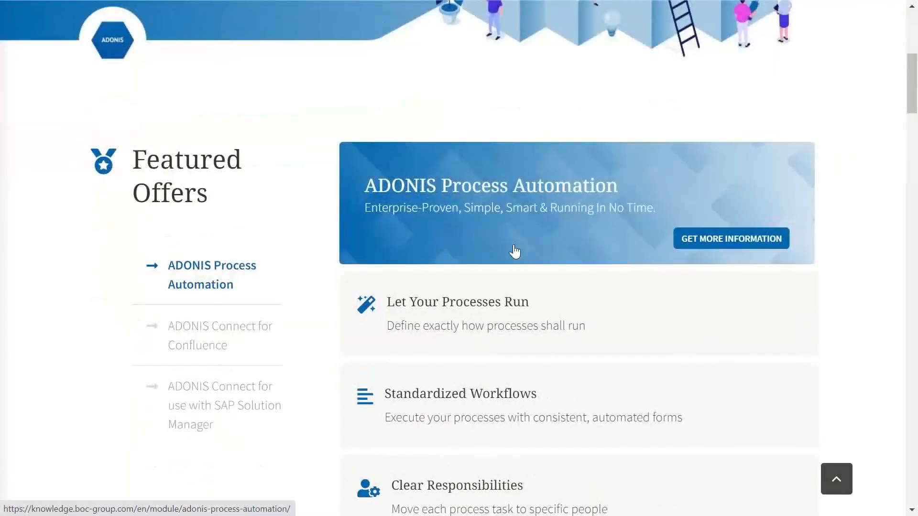
scroll(514, 245, "down", 13)
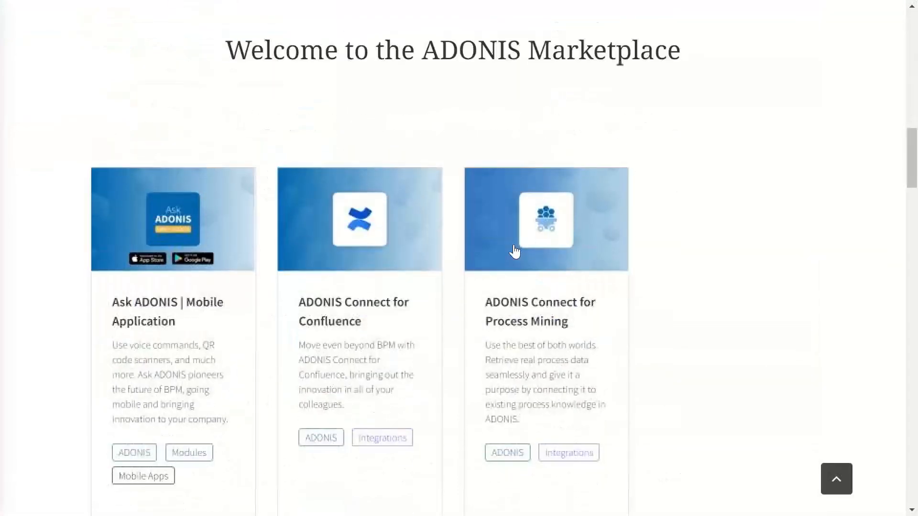
scroll(514, 251, "down", 12)
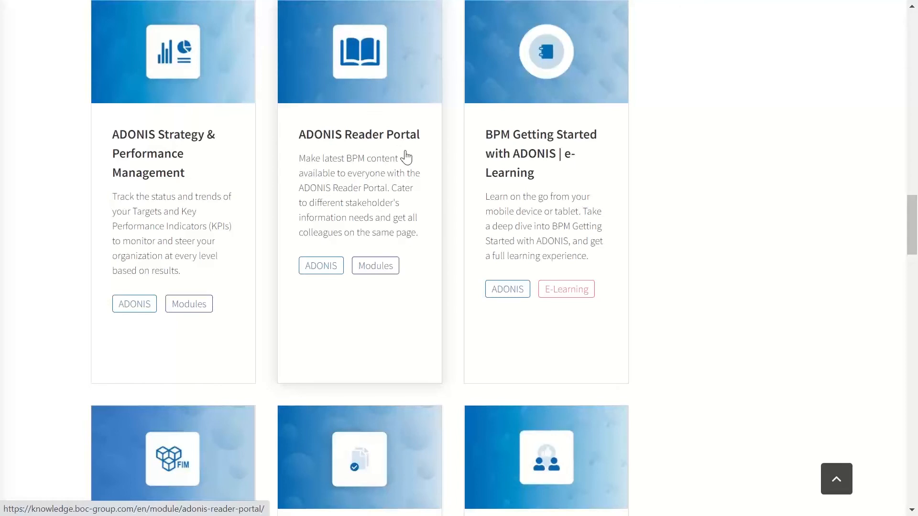
scroll(364, 164, "up", 3)
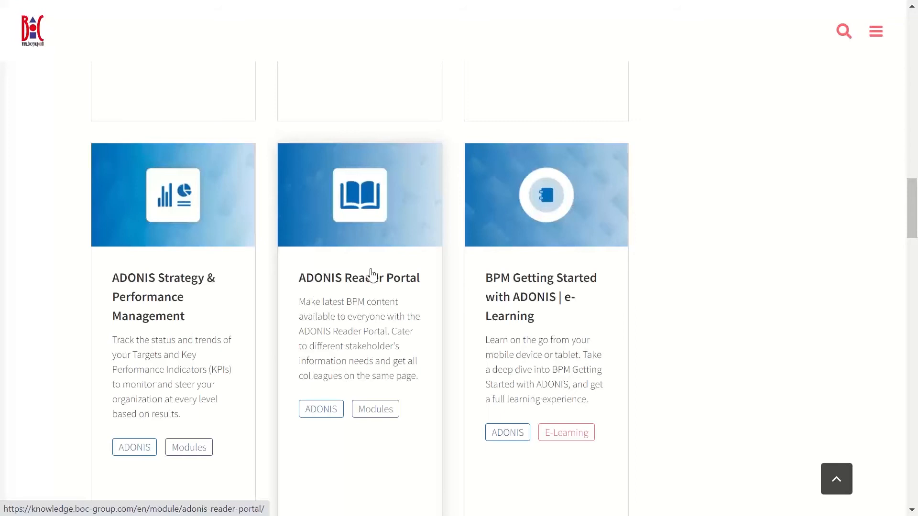
key("F11")
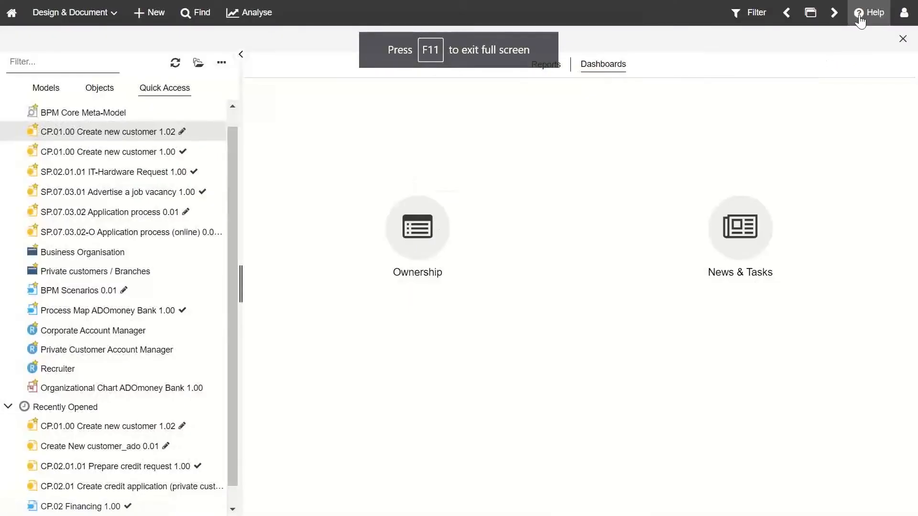
left_click(860, 21)
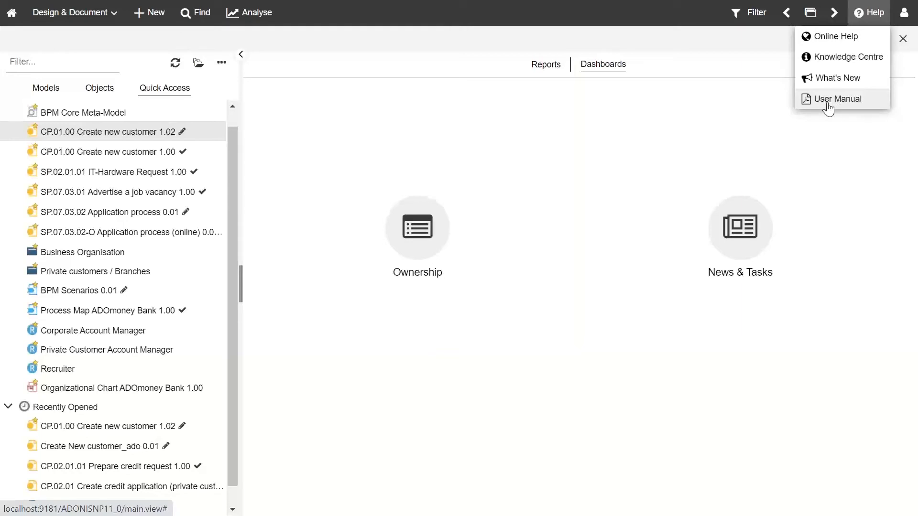
Step: Open the ADONIS NP User Manual and search it for 'matrix'
left_click(832, 47)
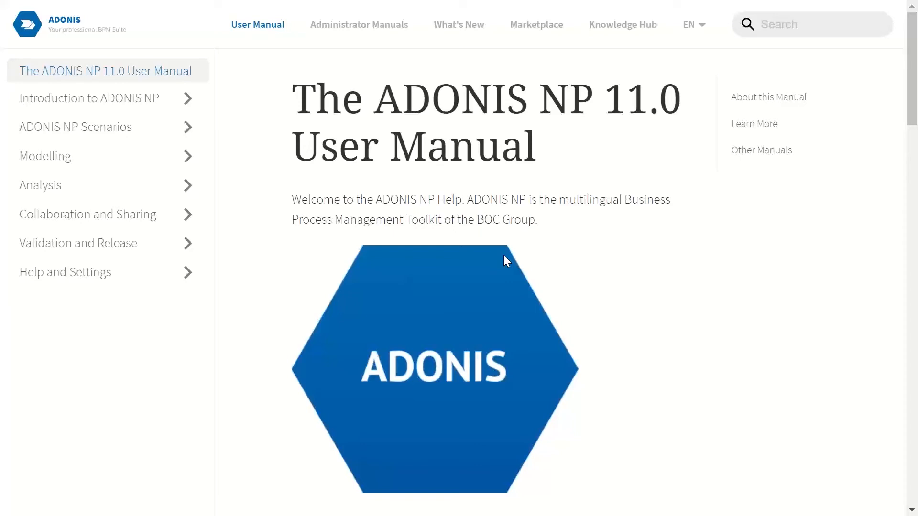
key("ctrl+f")
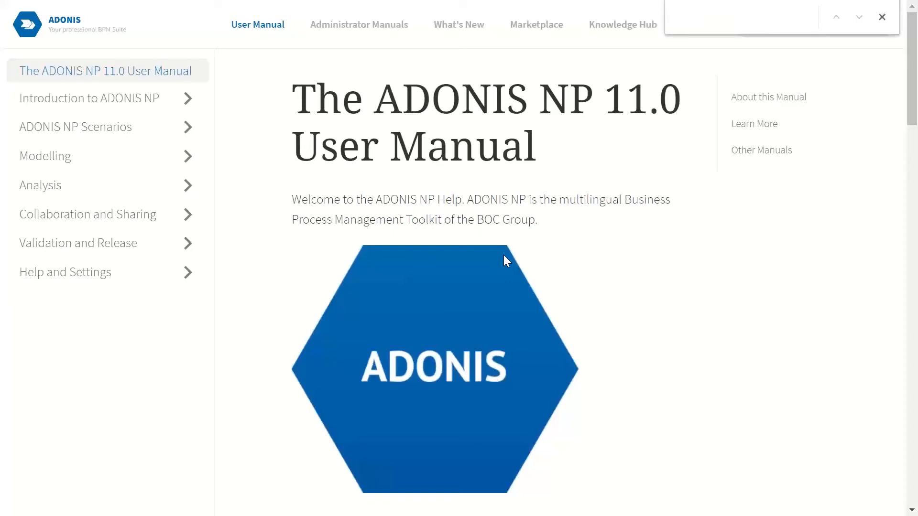
type("matrix")
left_click(881, 17)
left_click(804, 25)
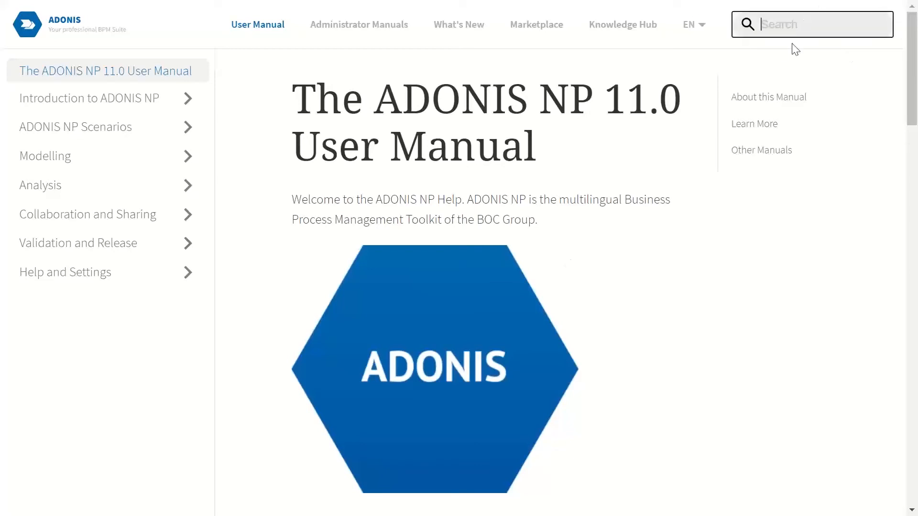
type("matri")
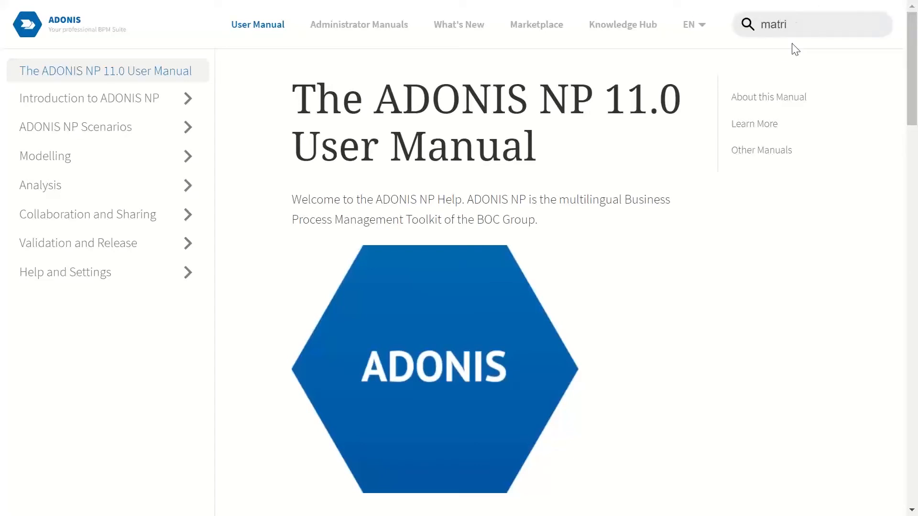
left_click(793, 26)
type("x")
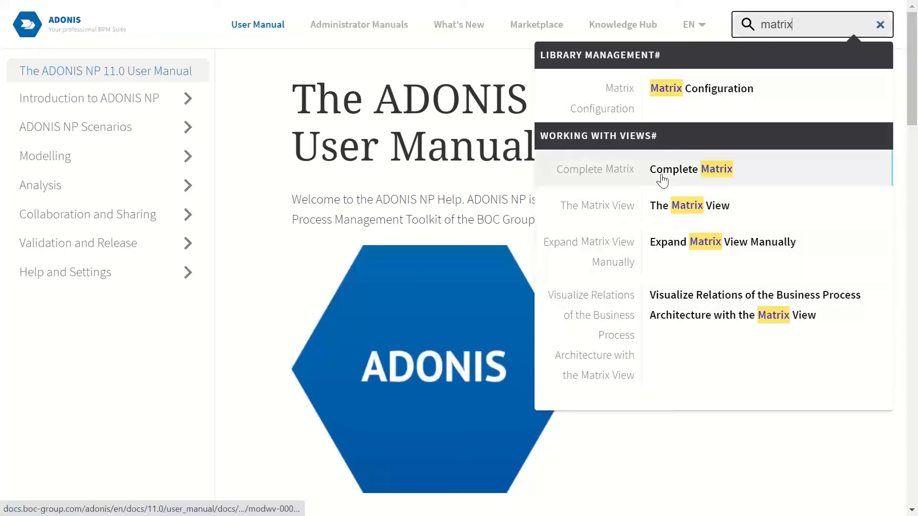
Step: Open the Complete Matrix topic and read through the Matrix View section
left_click(662, 180)
scroll(424, 245, "down", 6)
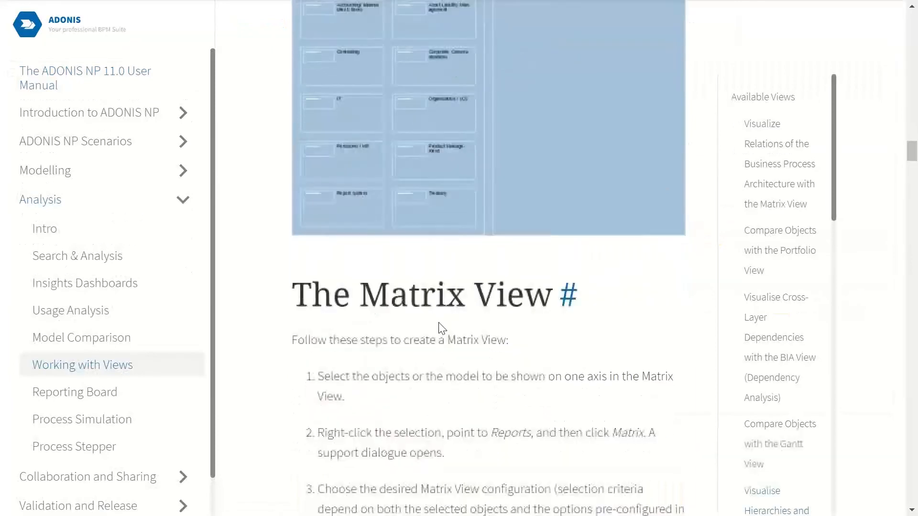
scroll(435, 355, "down", 3)
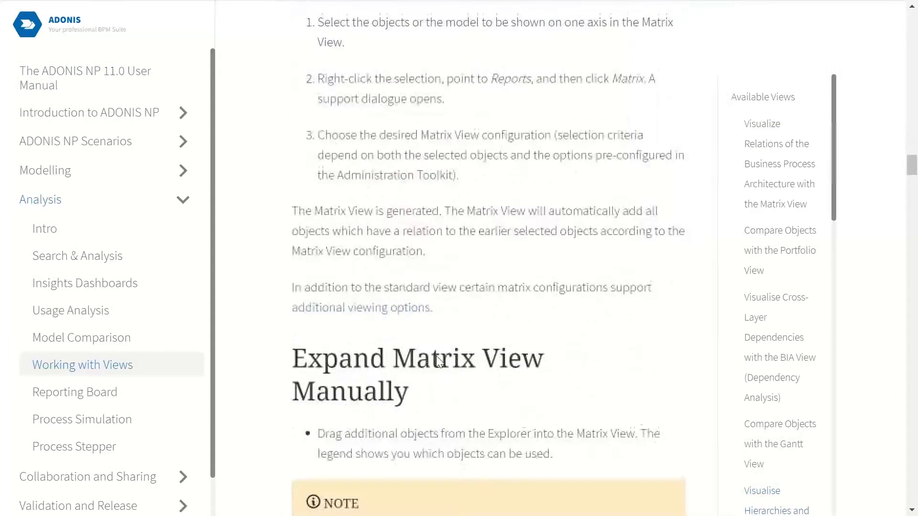
scroll(435, 359, "down", 6)
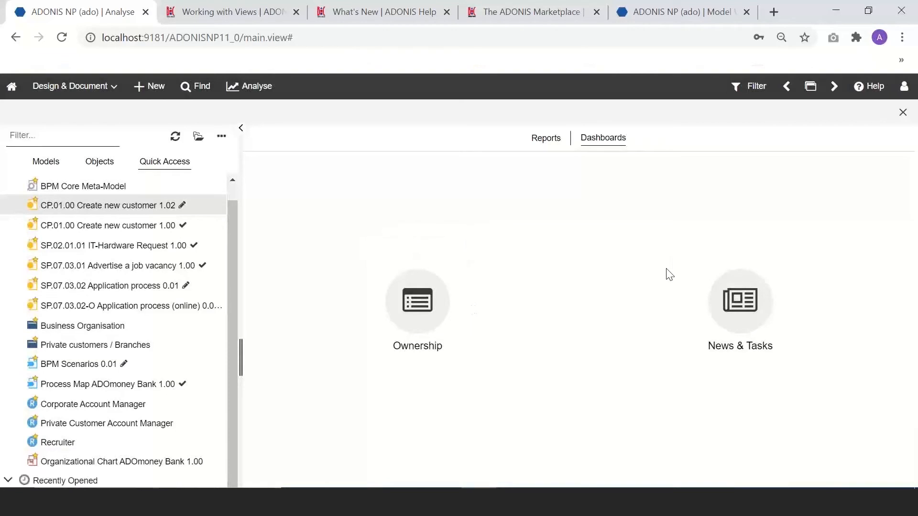
Step: Put Chrome into full screen on the Analyse Dashboards page
key("F11")
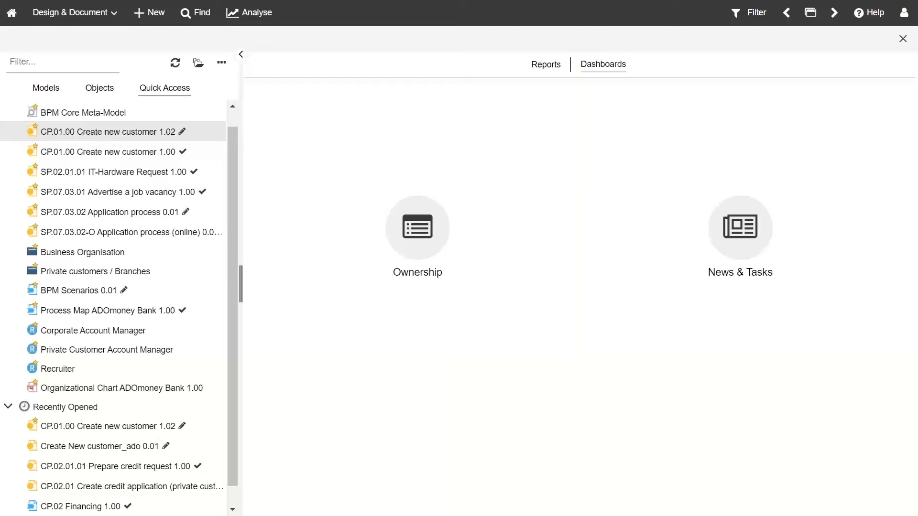
Step: Switch to the Control & Release scenario, saving the unsaved models to continue
left_click(101, 16)
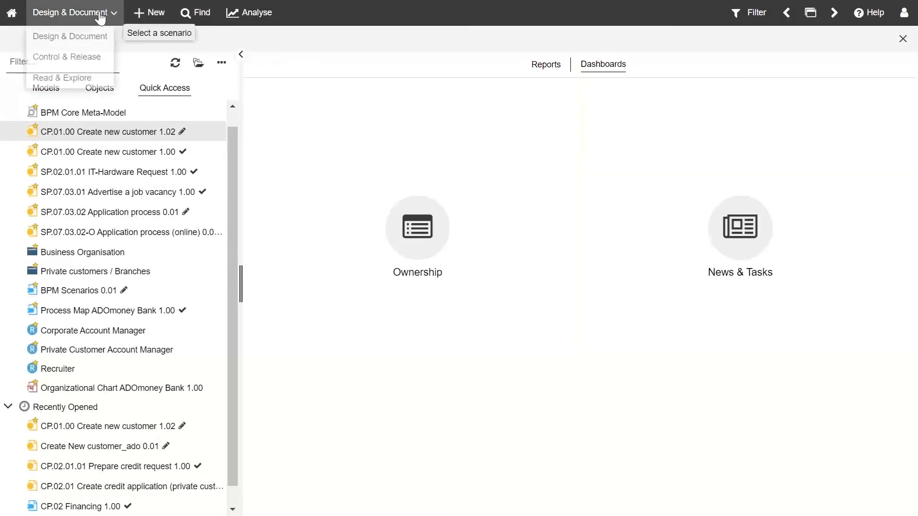
left_click(78, 57)
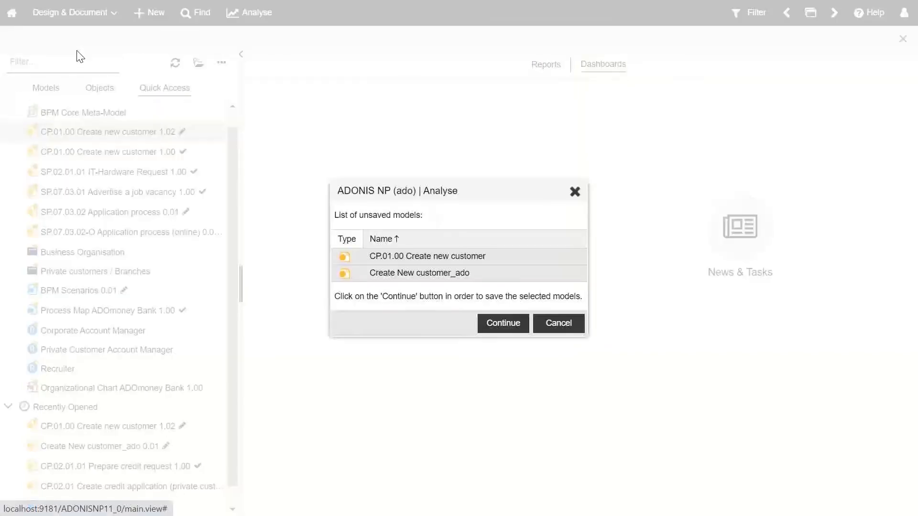
left_click(502, 324)
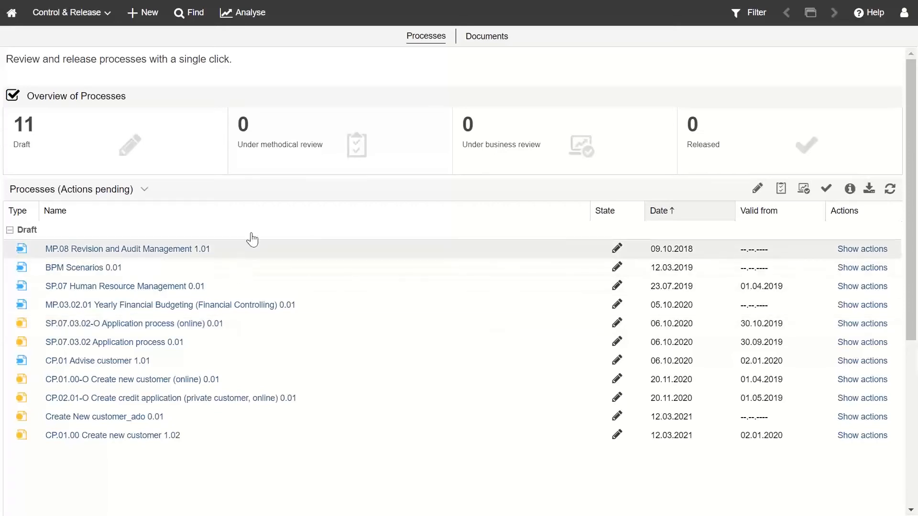
Step: Review the 11 draft processes, toggle the Draft filter off and on, and open the process views list
scroll(249, 239, "down", 3)
scroll(252, 238, "up", 3)
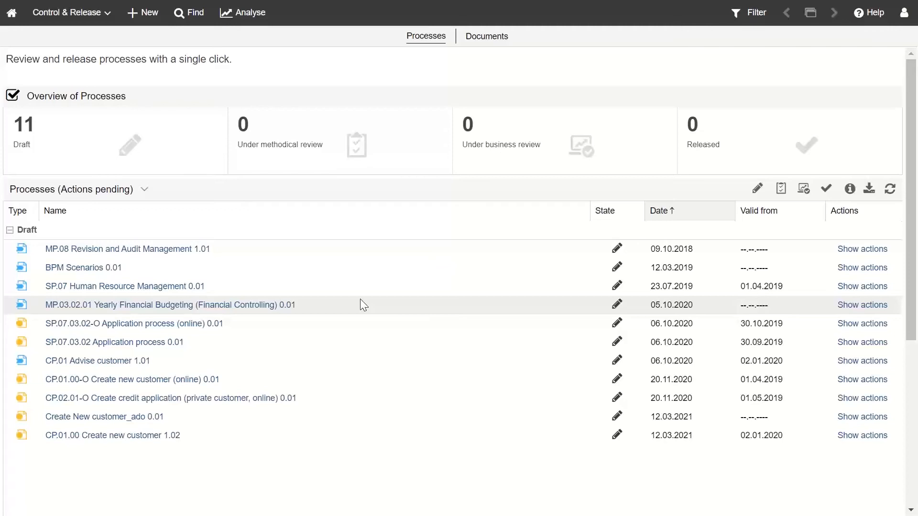
scroll(492, 352, "down", 3)
scroll(532, 268, "up", 3)
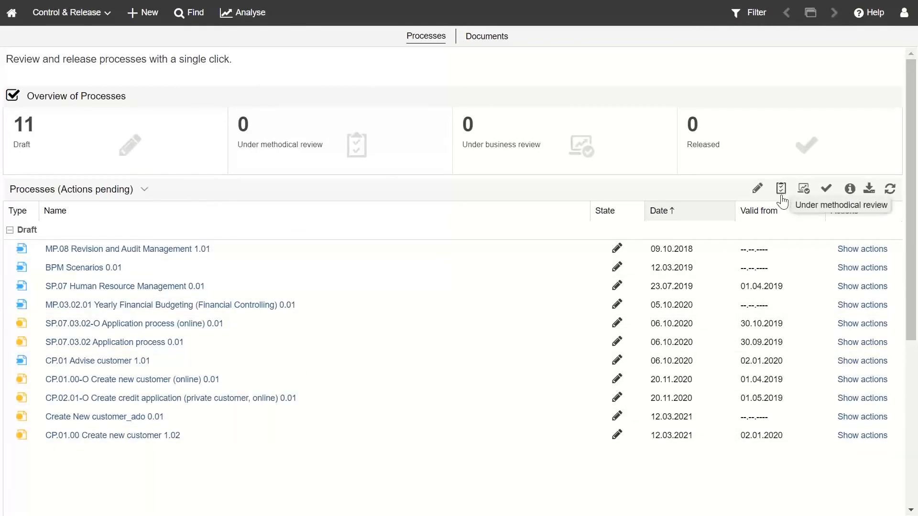
left_click(757, 190)
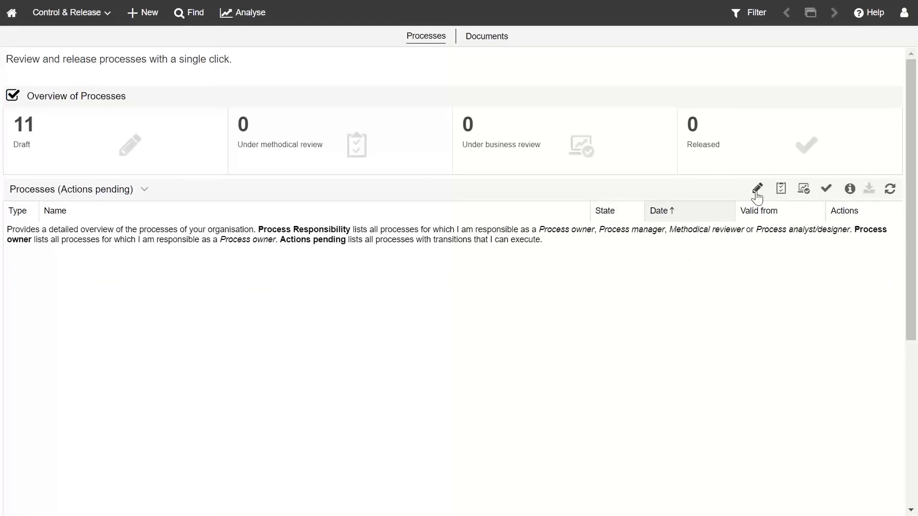
left_click(757, 191)
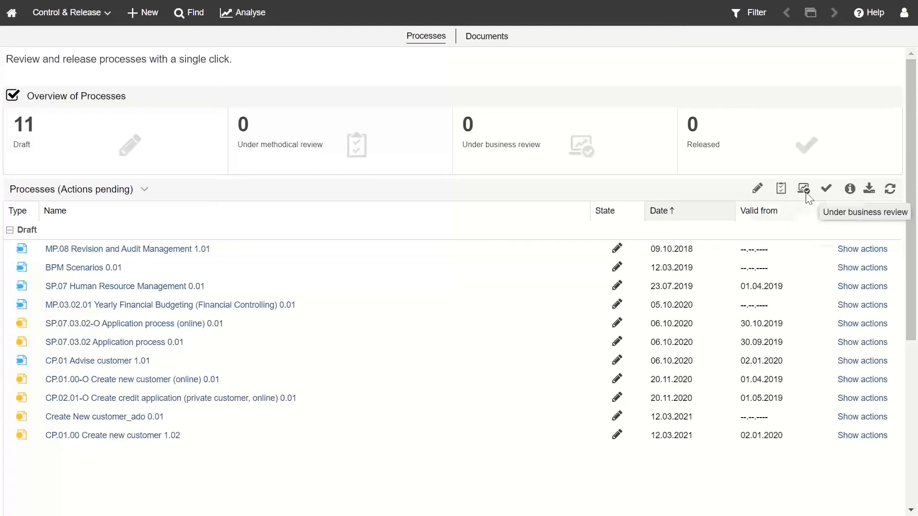
left_click(140, 194)
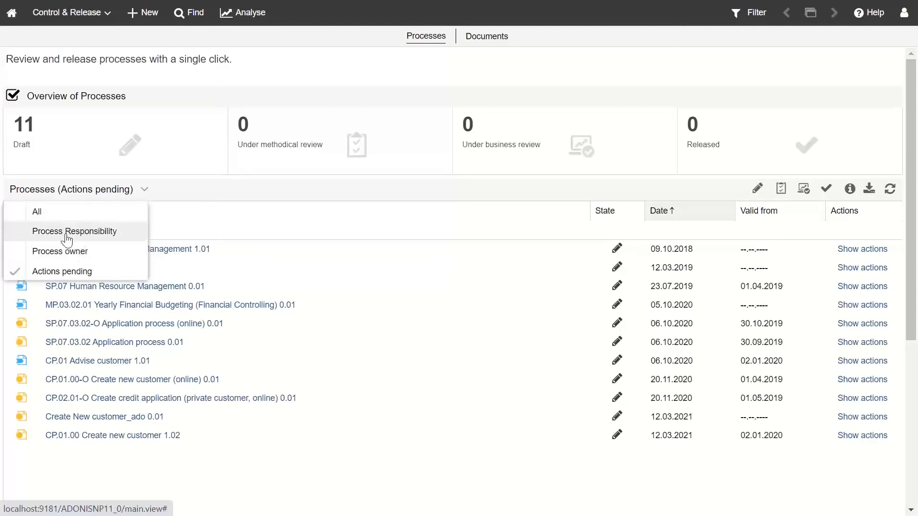
Step: Show All processes and toggle the draft, methodical review and business review state filters
left_click(65, 215)
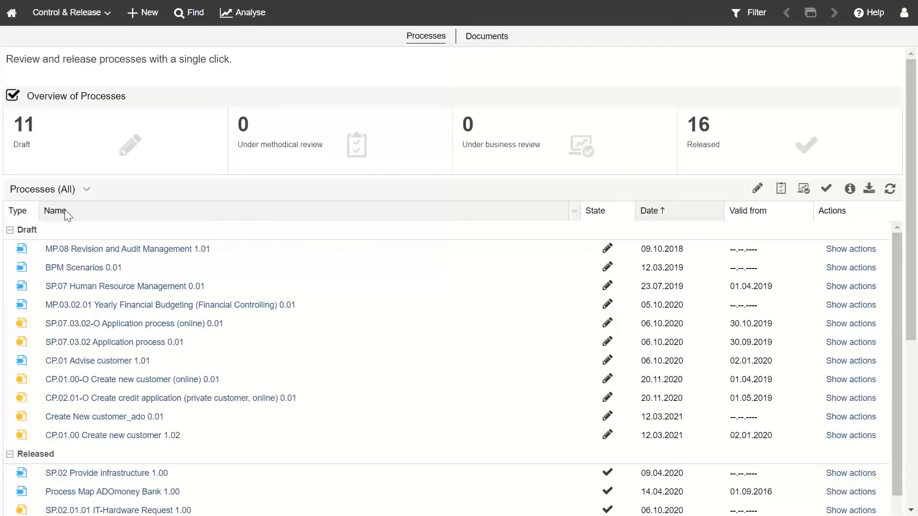
left_click(757, 192)
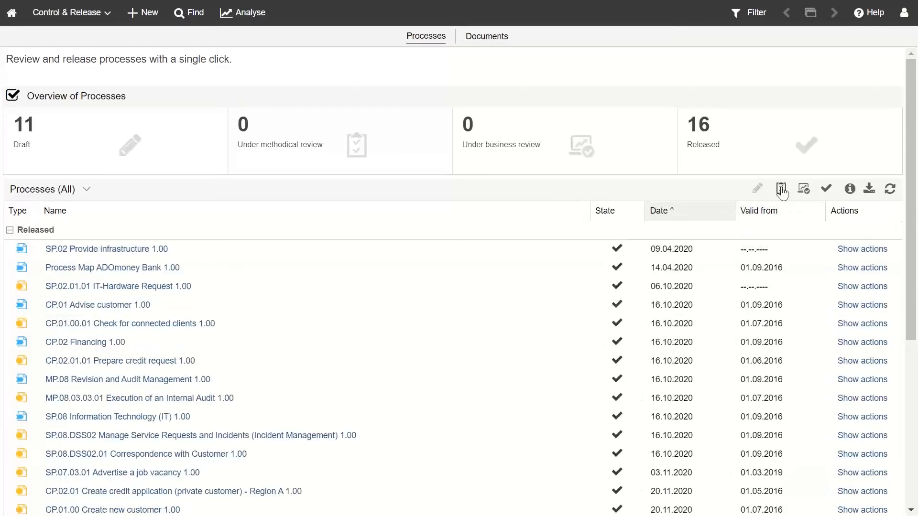
left_click(781, 190)
scroll(698, 373, "down", 6)
scroll(698, 374, "up", 6)
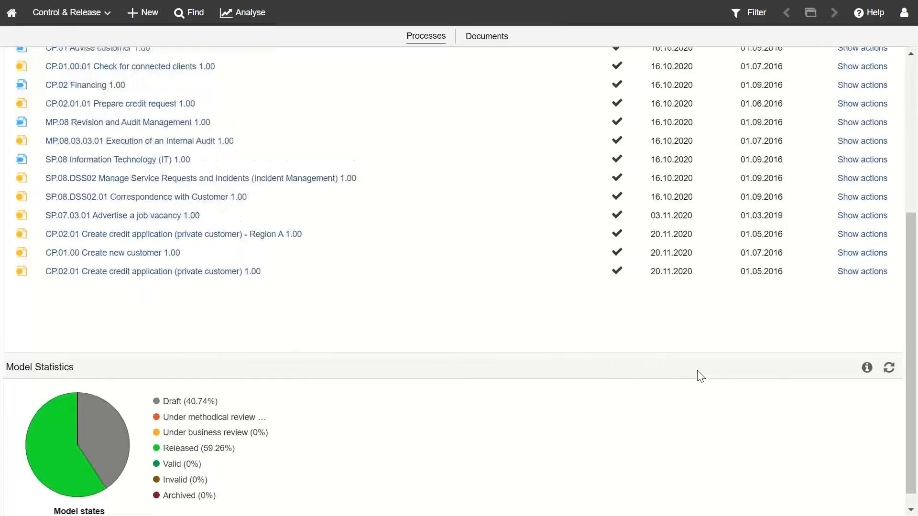
left_click(803, 189)
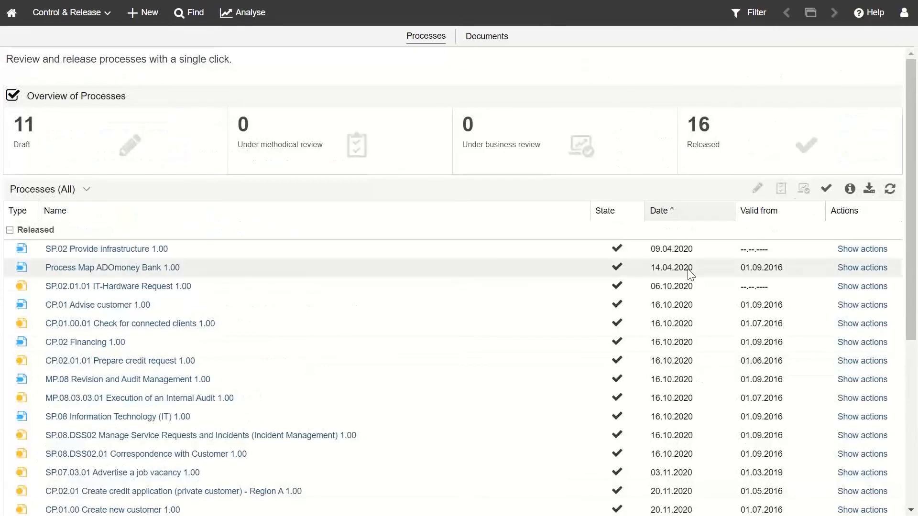
left_click(757, 189)
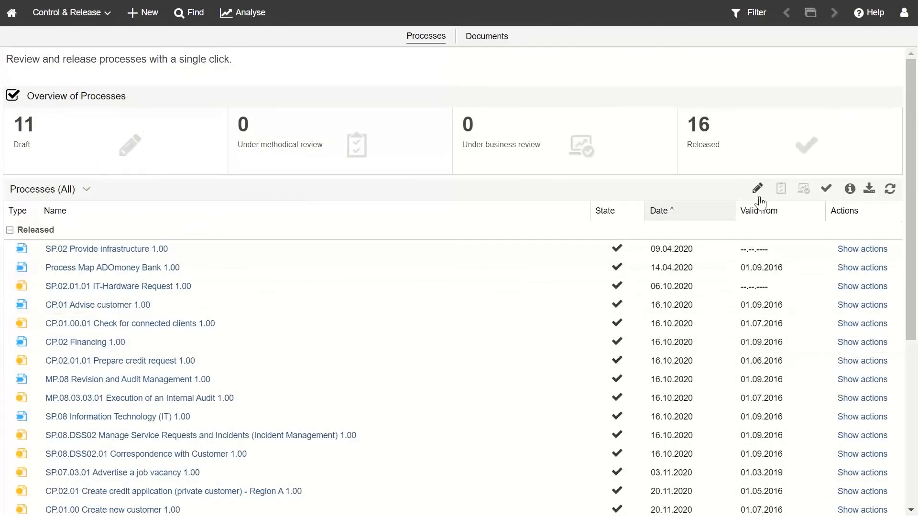
Step: Hide released processes from the list and bring up the Excel and PDF export options
left_click(826, 191)
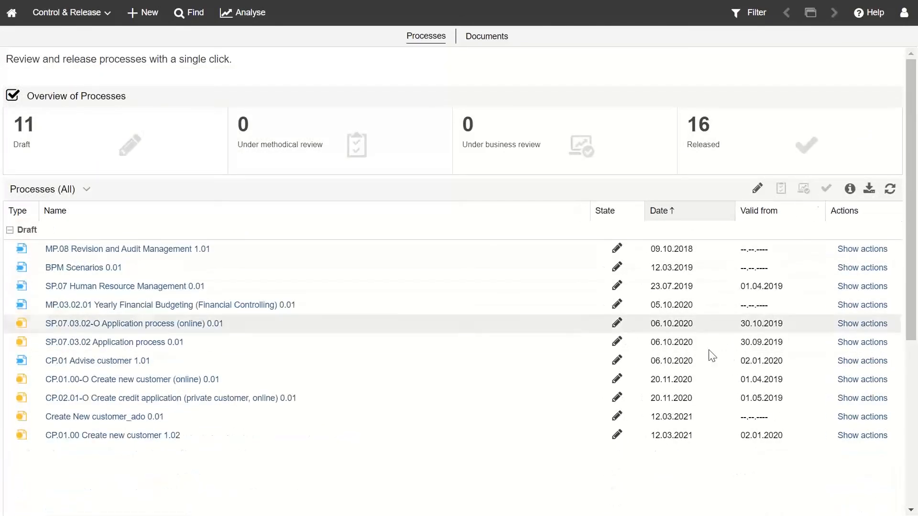
scroll(683, 368, "down", 4)
scroll(684, 368, "up", 3)
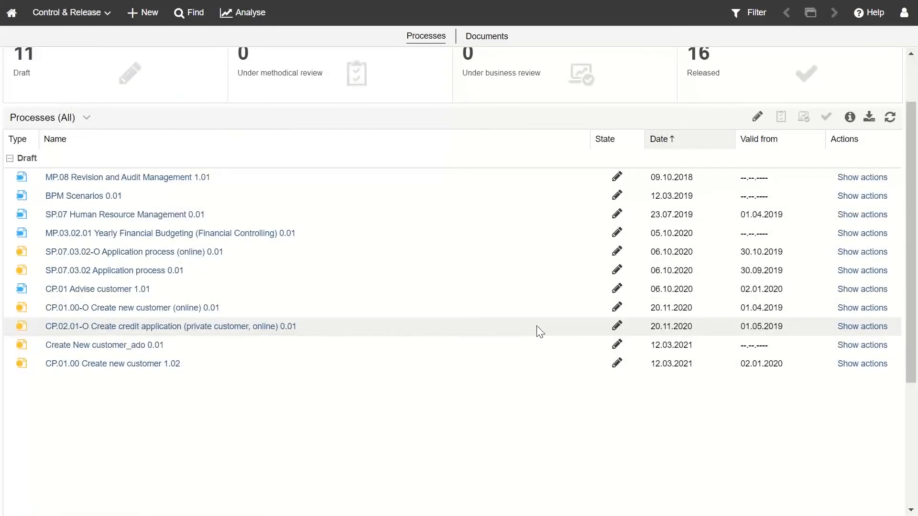
left_click(868, 117)
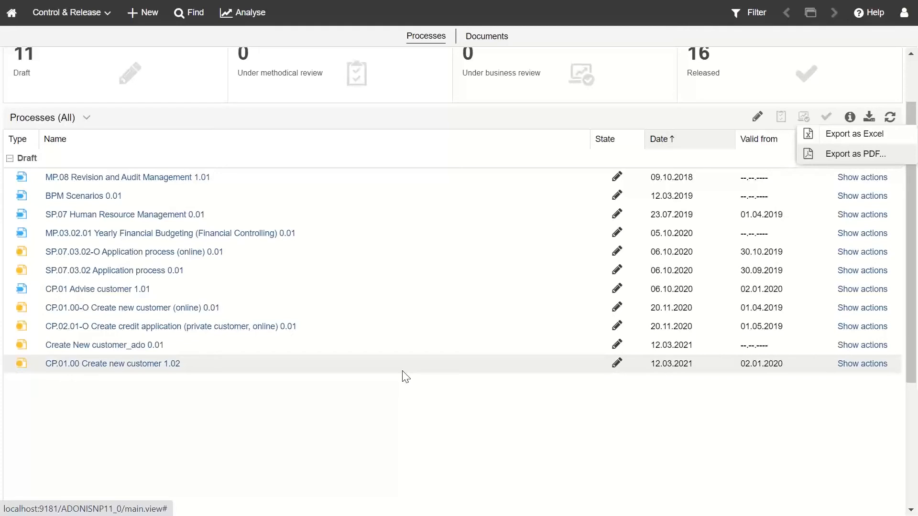
scroll(402, 372, "up", 2)
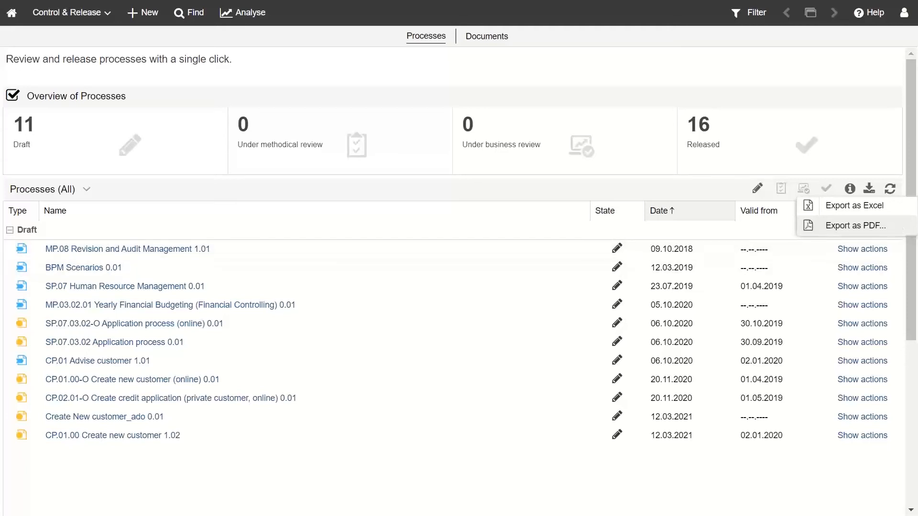
Step: Go to the Documents overview and check the Actions pending filter list, leaving it unchanged
left_click(490, 37)
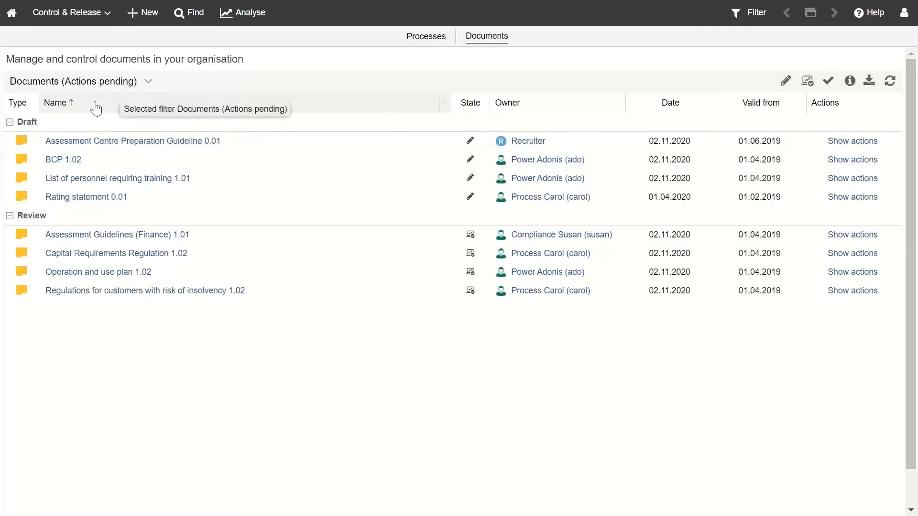
left_click(147, 83)
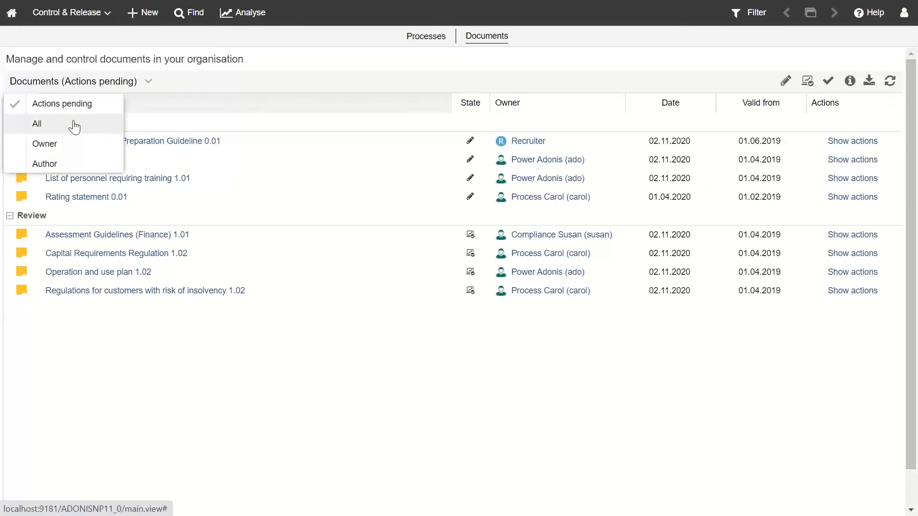
left_click(165, 379)
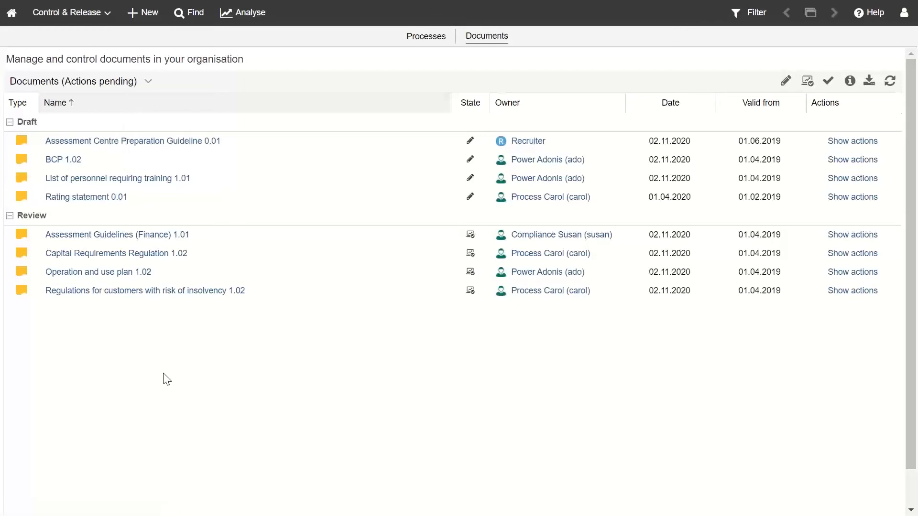
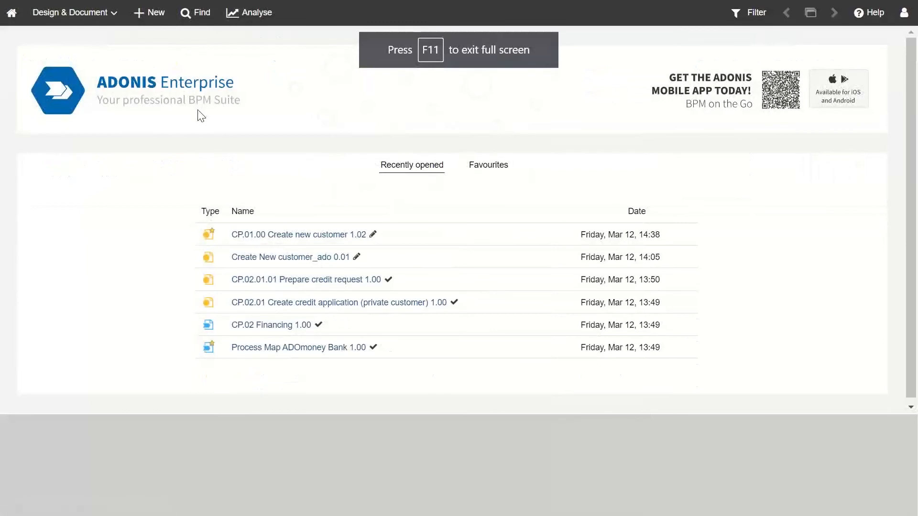
Step: Create a new Document object titled 'Example Document', now at version 0.01
left_click(148, 15)
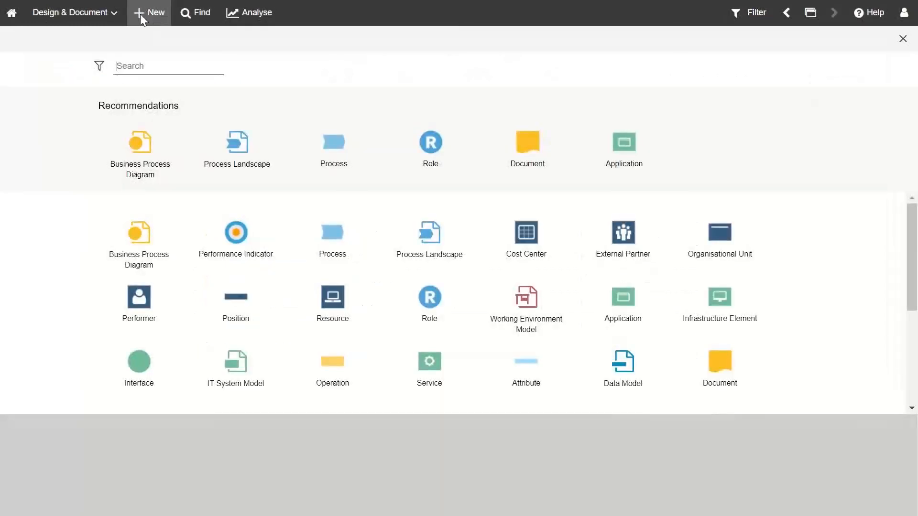
left_click(523, 146)
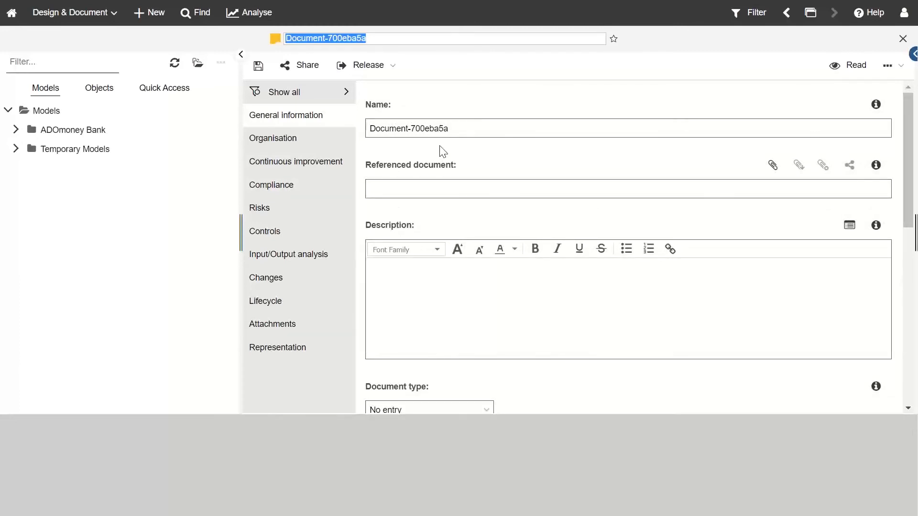
type("Example Do")
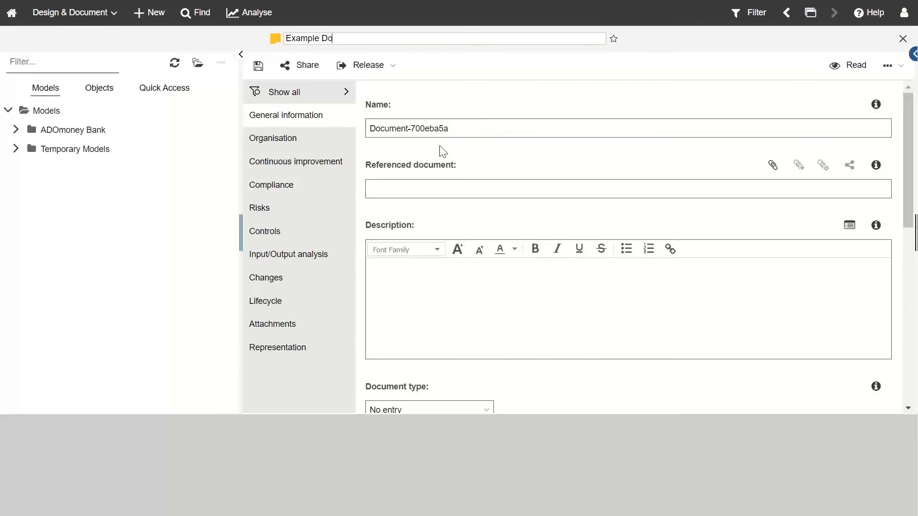
type("cument")
left_click(405, 280)
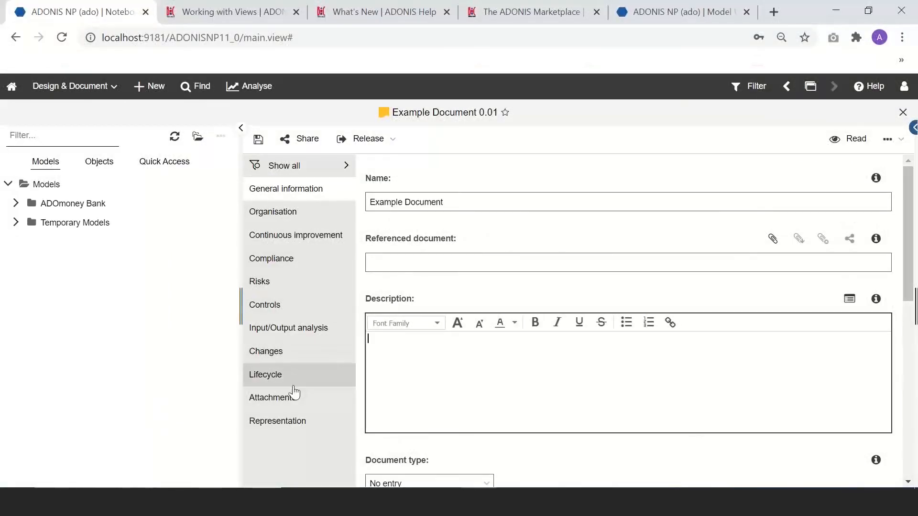
Step: Show Example Document's Organisation attributes, where the owner list is empty, with the tree panel collapsed
scroll(502, 387, "down", 6)
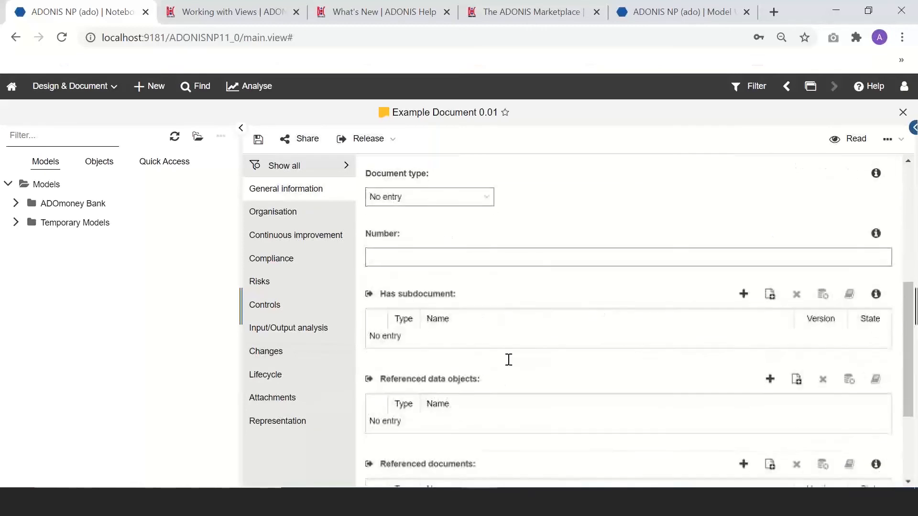
left_click(486, 201)
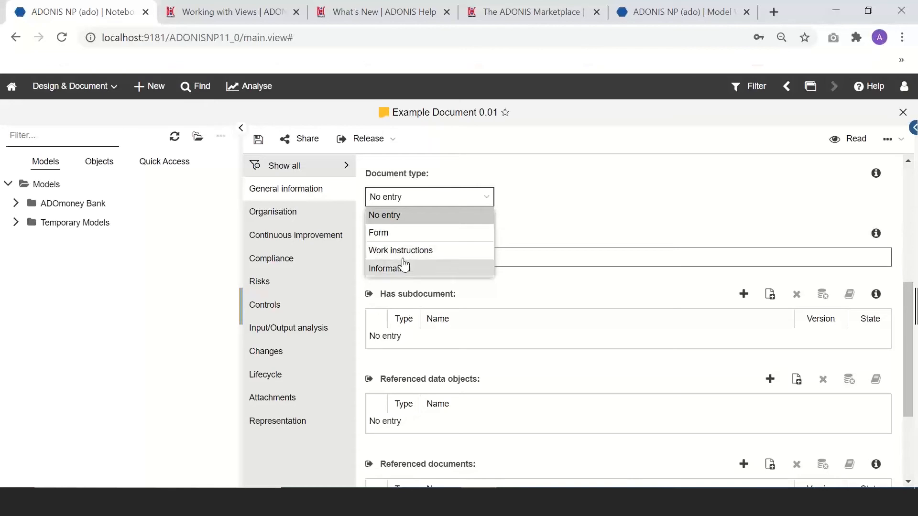
left_click(688, 207)
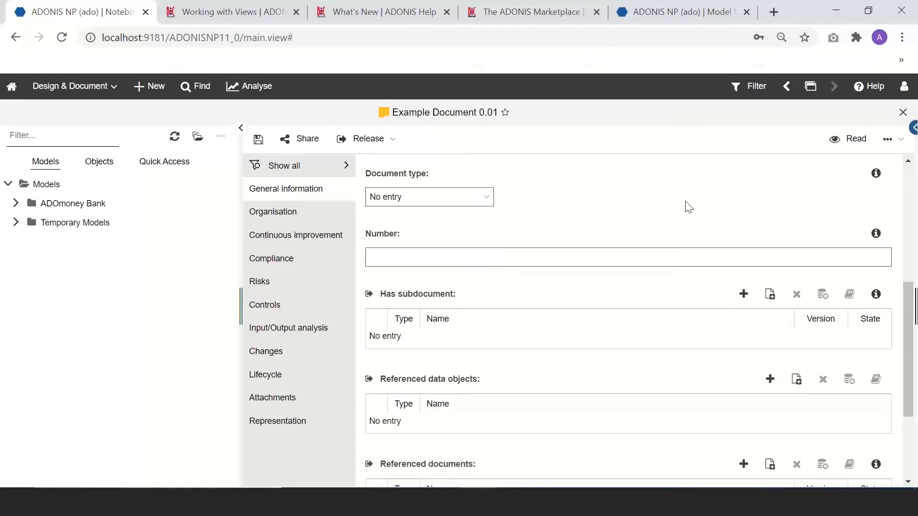
scroll(549, 263, "down", 3)
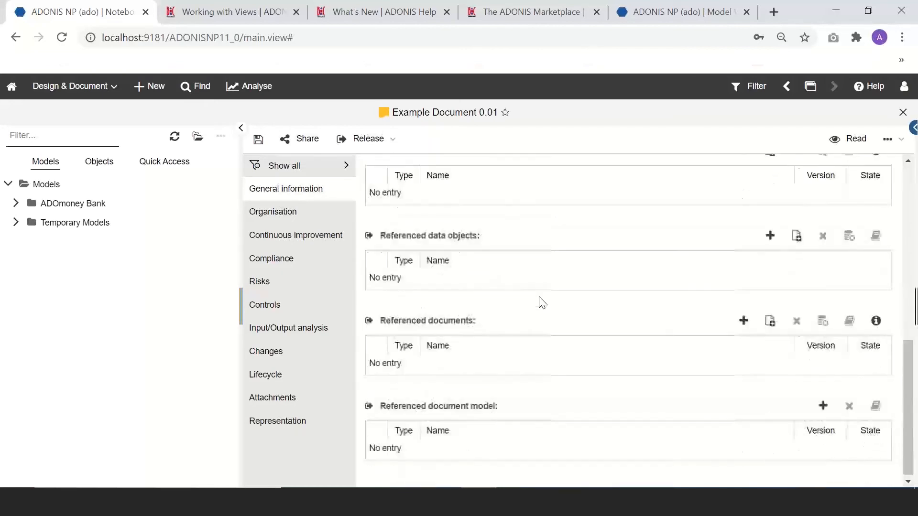
left_click(277, 214)
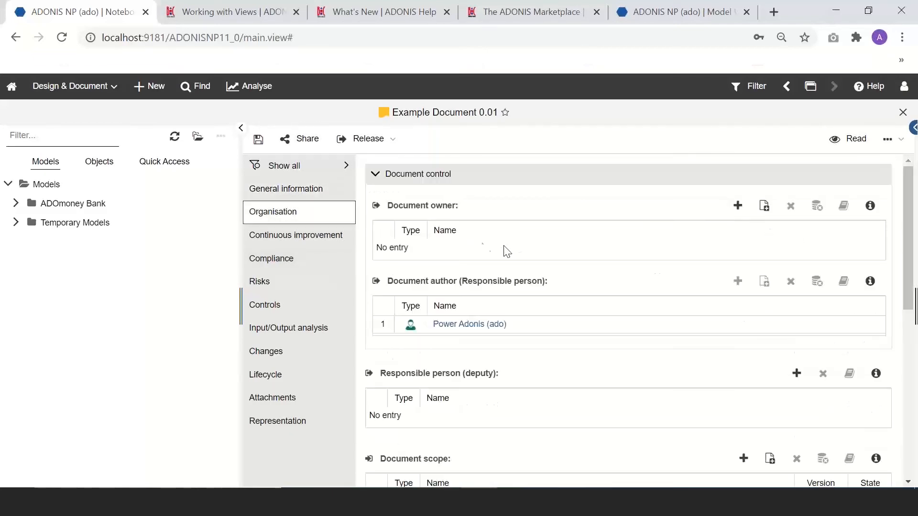
left_click(241, 128)
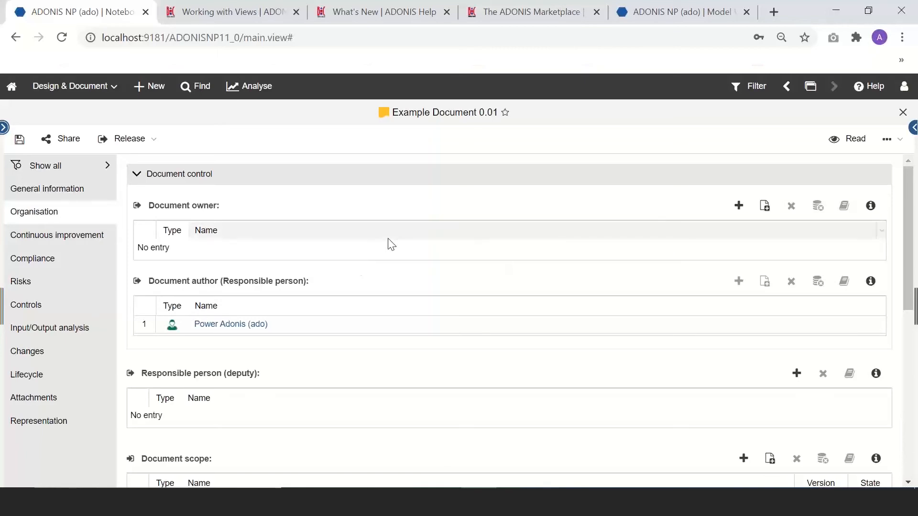
Step: Drag a user from ADOmoney Bank > 00 User into Example Document's Document owner table
left_click(5, 128)
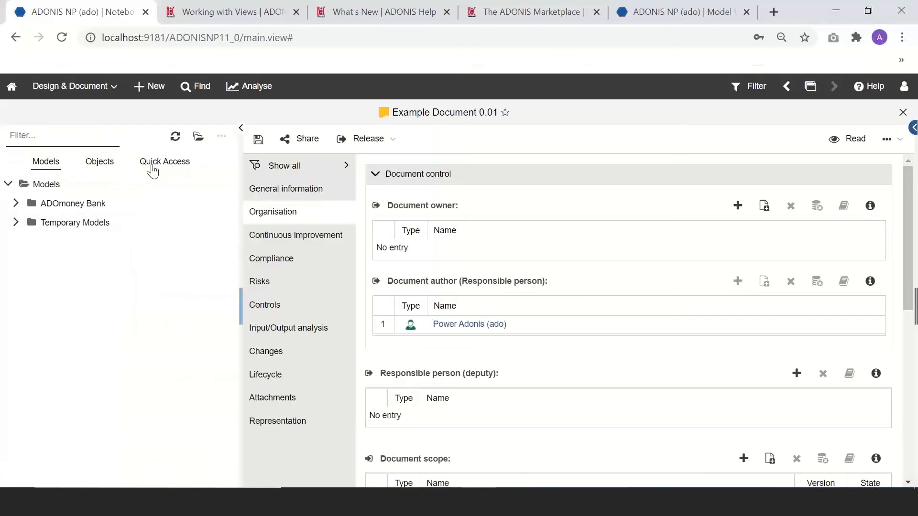
left_click(154, 161)
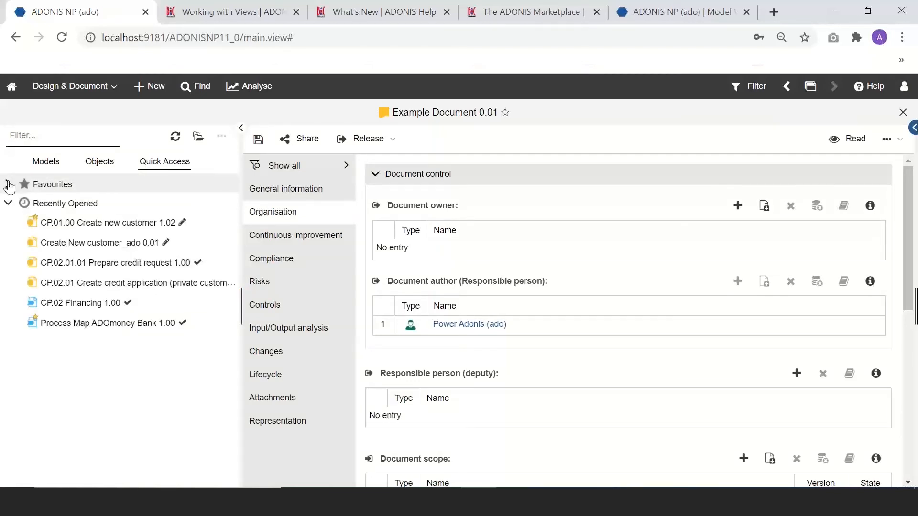
left_click(9, 184)
scroll(120, 286, "down", 3)
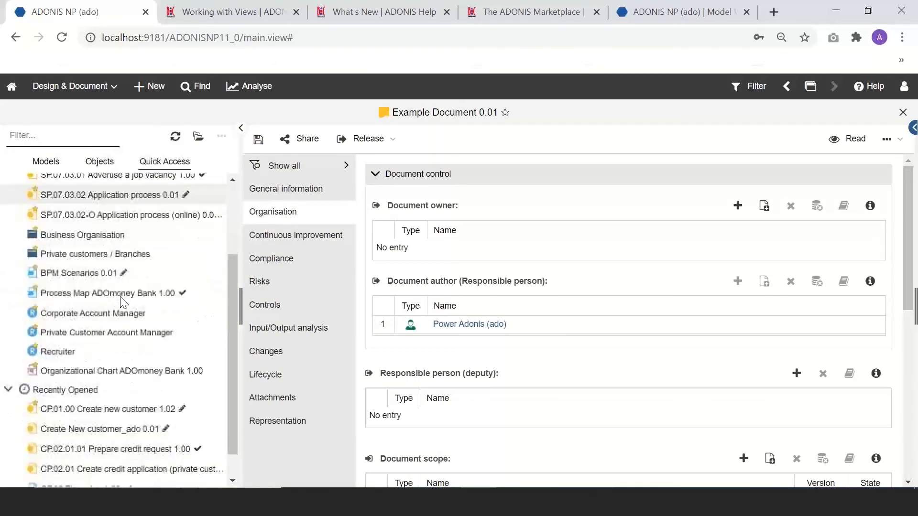
scroll(105, 239, "up", 3)
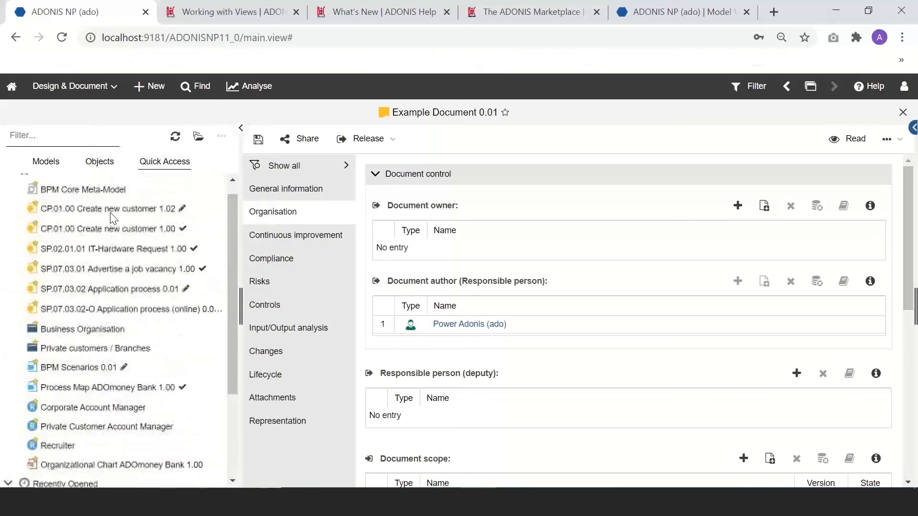
left_click(99, 162)
left_click(16, 203)
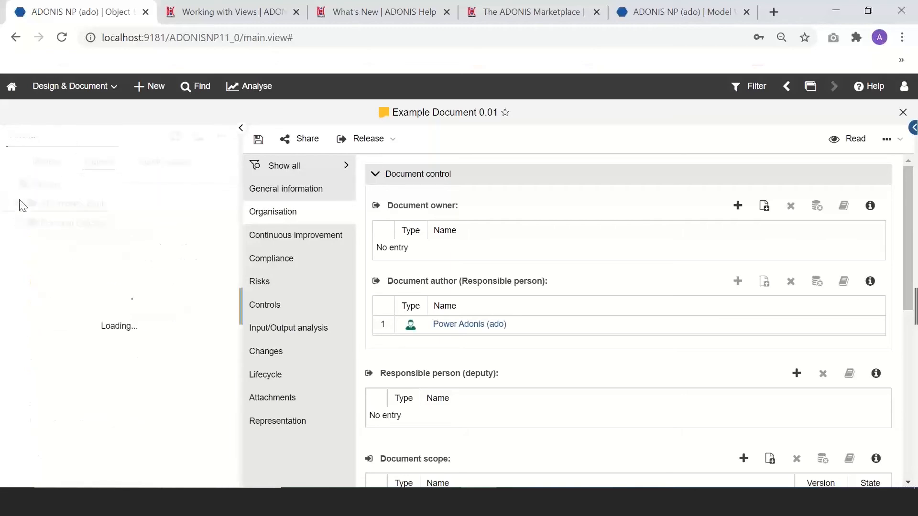
left_click(23, 222)
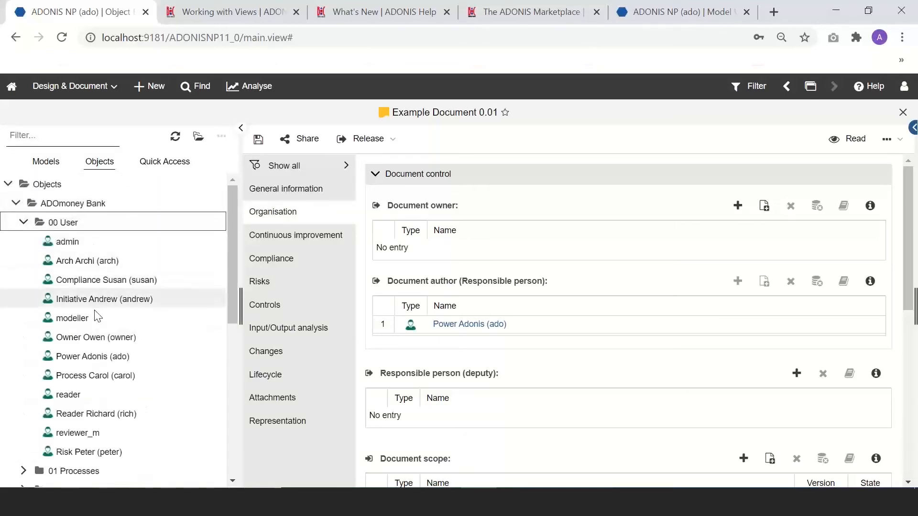
left_click_drag(93, 376, 410, 309)
left_click(241, 128)
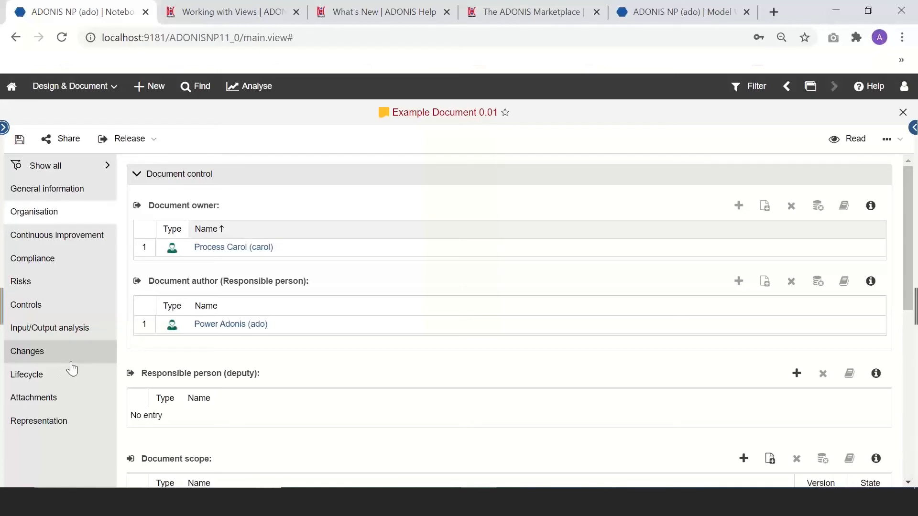
Step: Scroll down to the empty Responsible role table and reopen the 00 User object tree
scroll(284, 337, "down", 6)
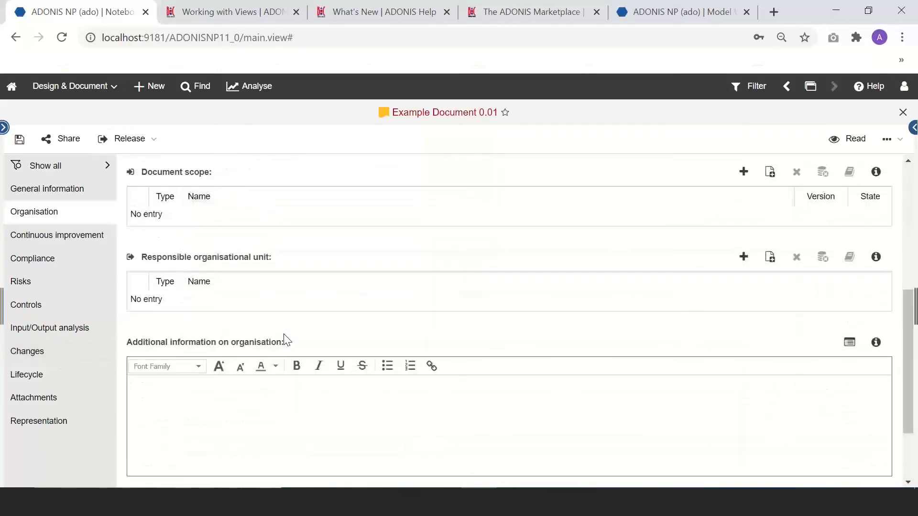
scroll(284, 337, "down", 2)
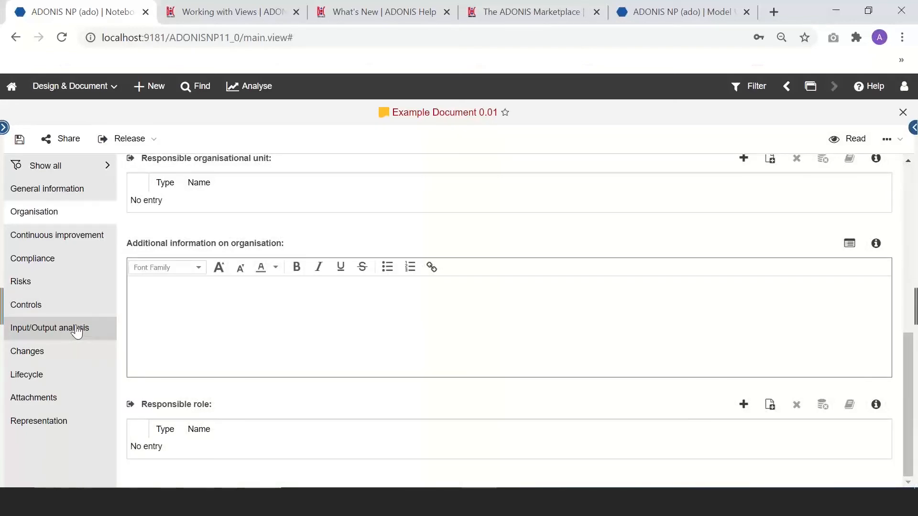
key("F11")
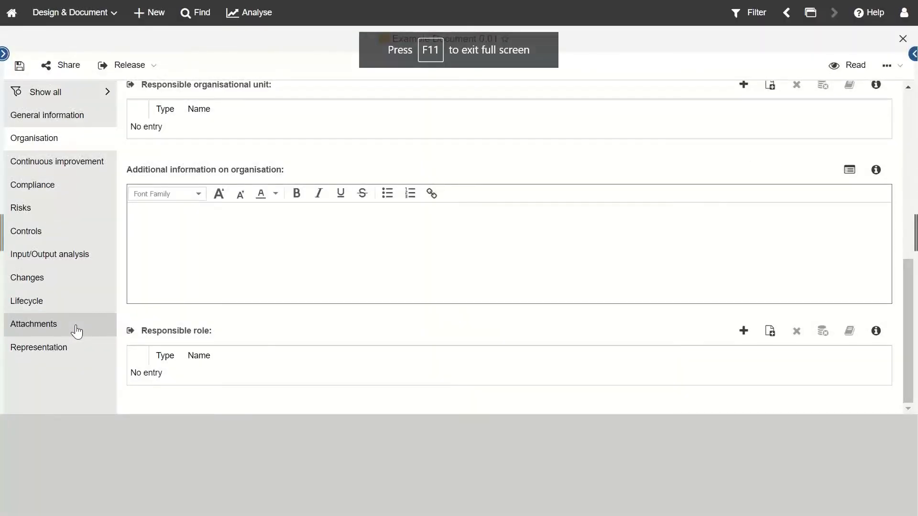
key("F11")
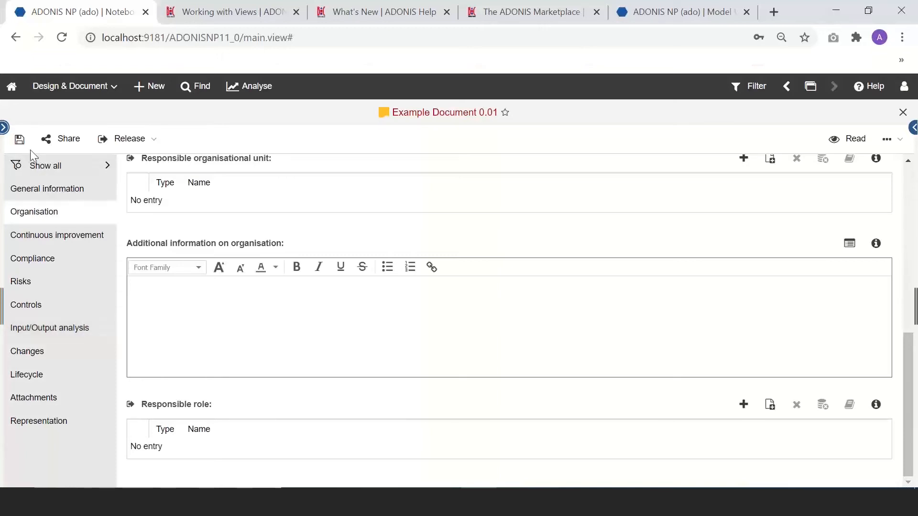
left_click(10, 132)
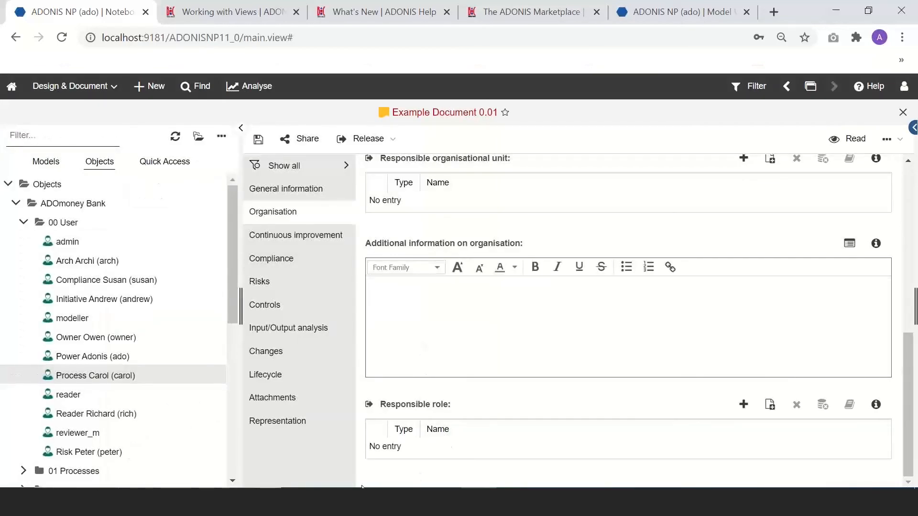
Step: In File Explorer, select the [DRAFT] Glossary ADONIS Metamodell 8.0-DRAFT.EN.docx in Desktop > ADONIS Demo Info
key("super+e")
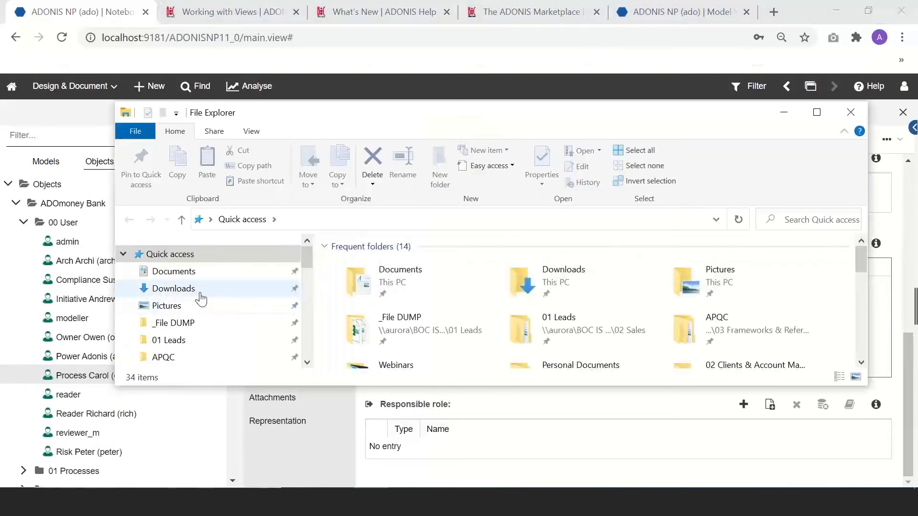
double_click(405, 283)
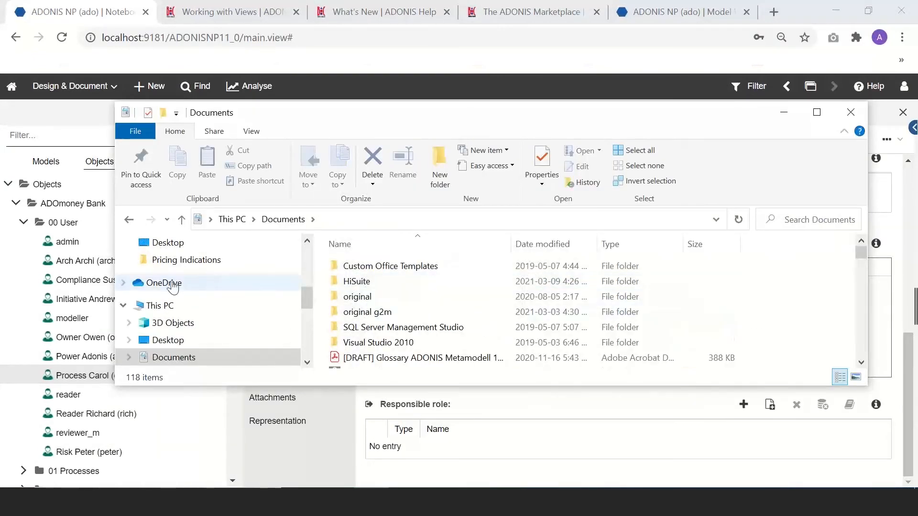
left_click(175, 244)
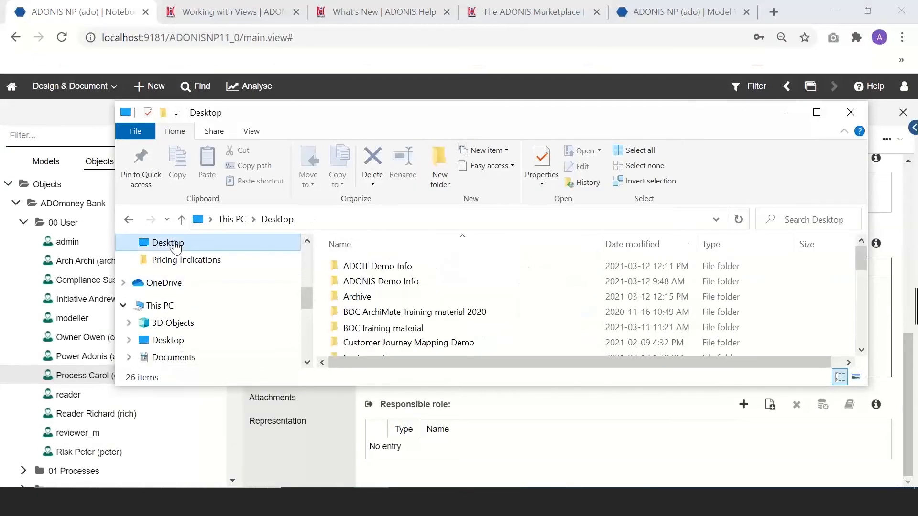
double_click(378, 283)
scroll(376, 282, "down", 1)
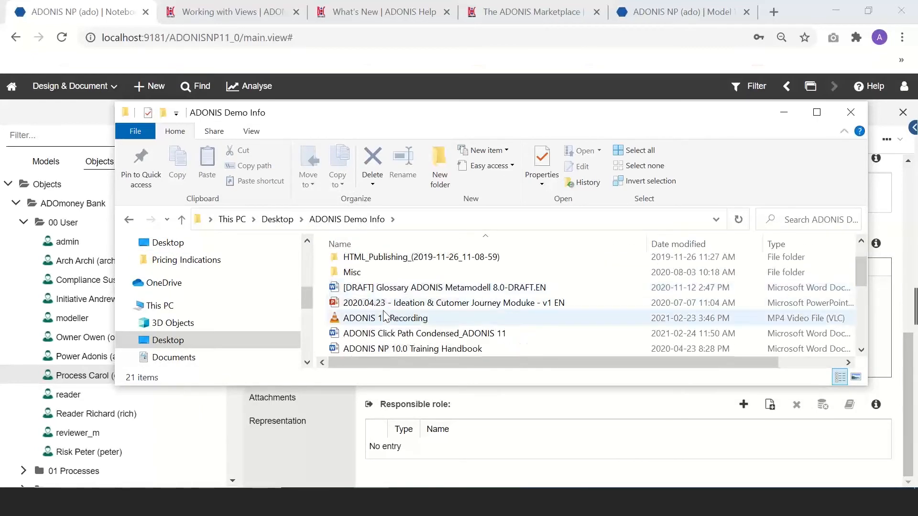
left_click_drag(415, 122, 613, 130)
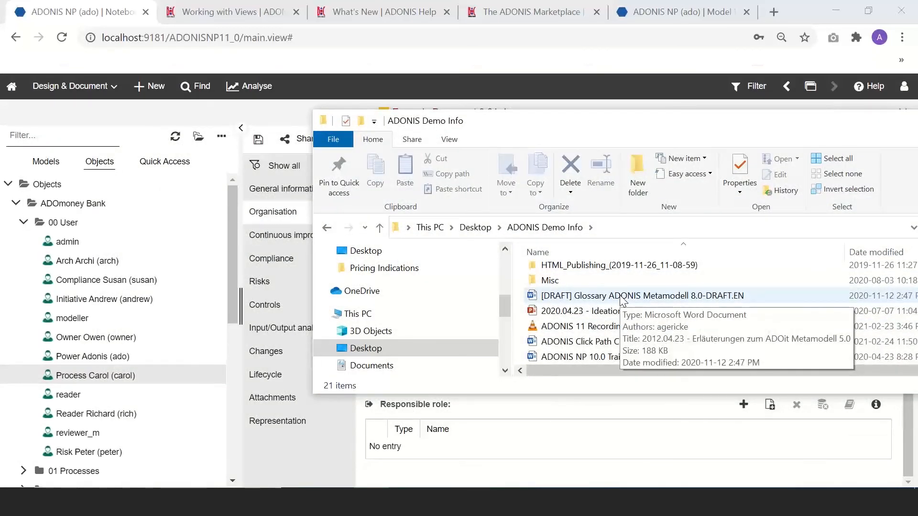
left_click(623, 300)
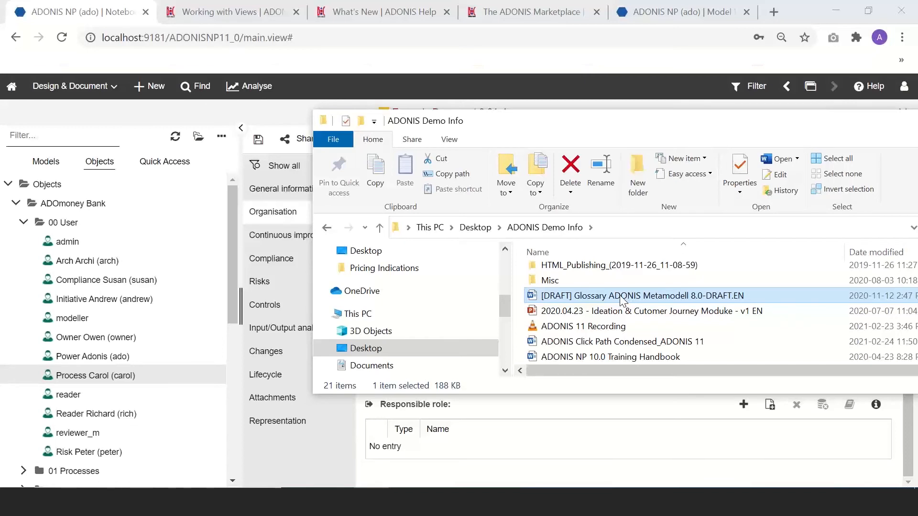
Step: Drop the glossary .docx into the ADONIS object tree and open the new [DRAFT] Glossary object
left_click_drag(623, 300, 106, 292)
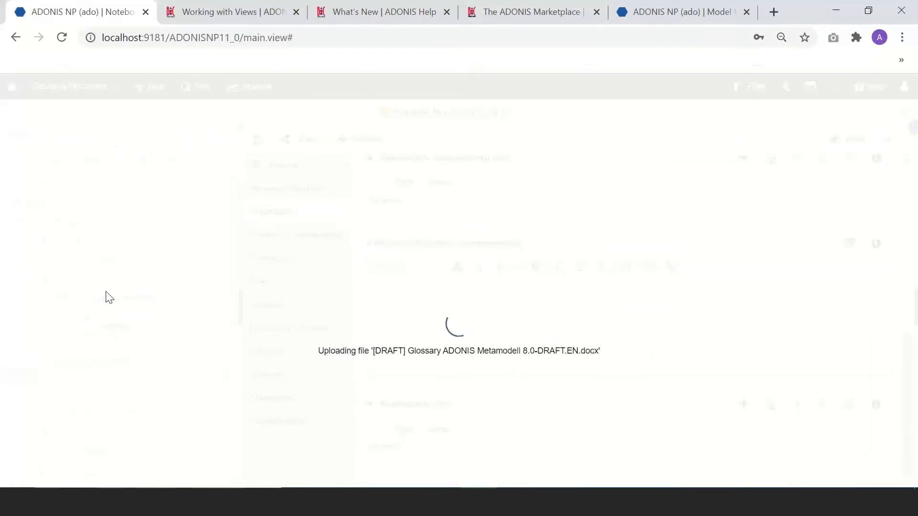
scroll(147, 474, "down", 1)
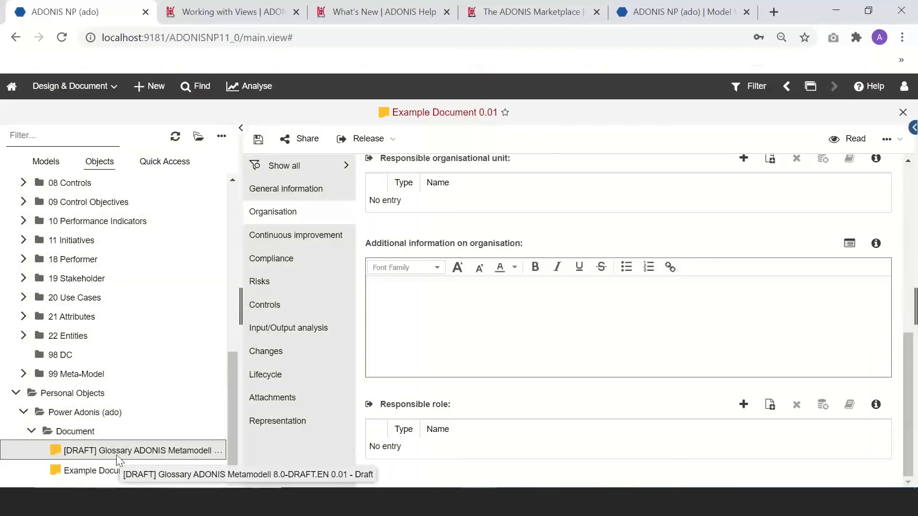
left_click(116, 455)
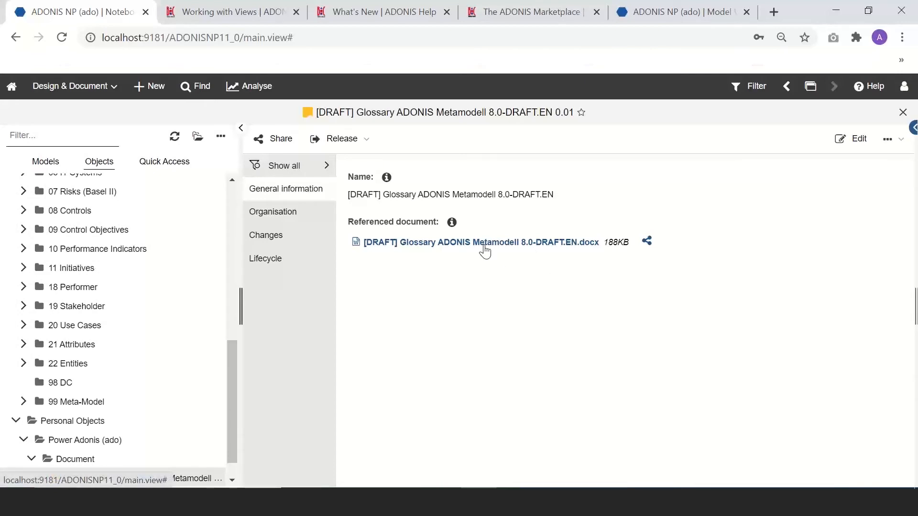
Step: Close the Glossary object and show Example Document's Attachments section with the explorer hidden
left_click(899, 116)
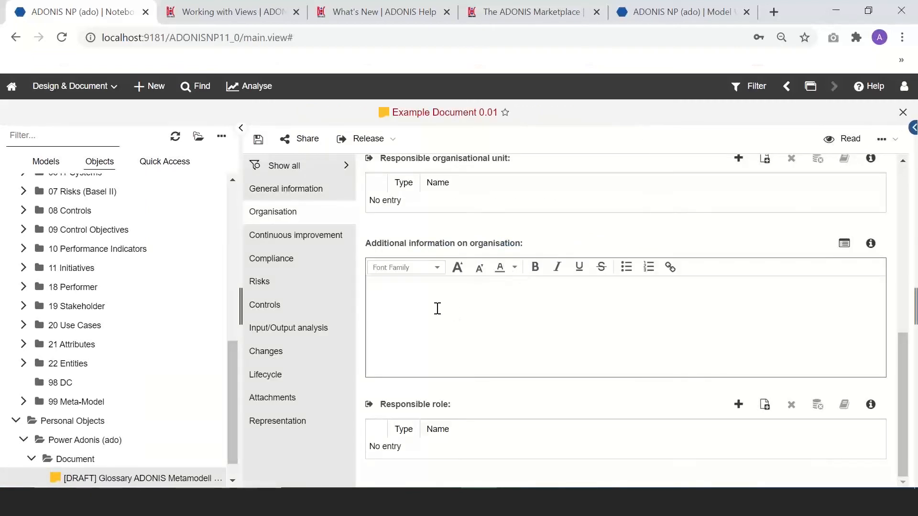
left_click(289, 405)
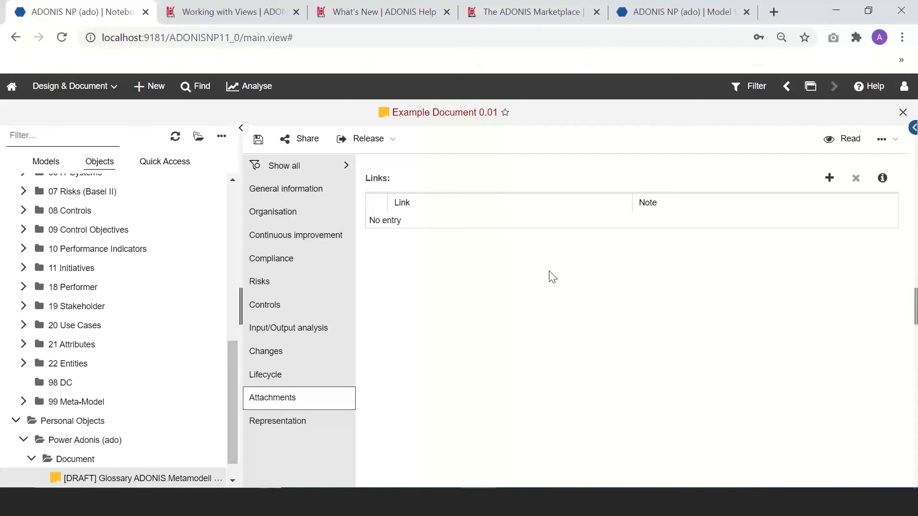
left_click(240, 128)
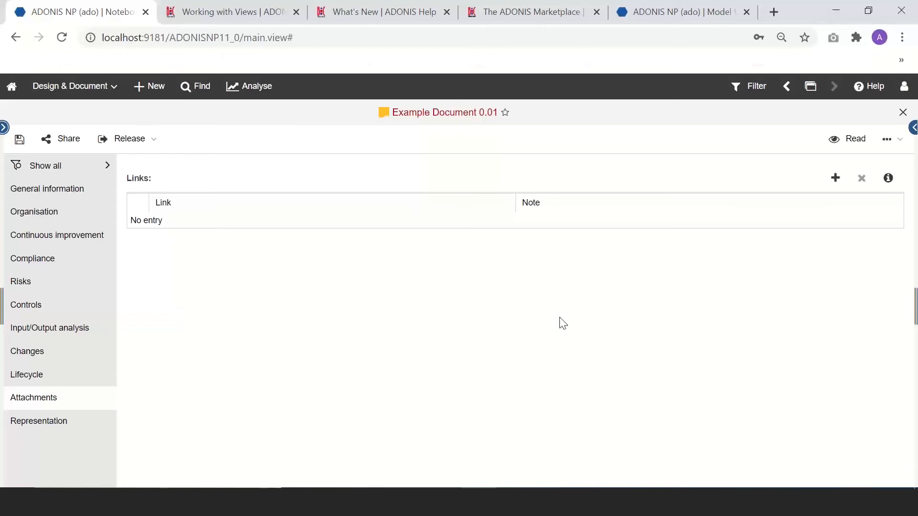
Step: Add the Working with Views help-page URL as a new link on Example Document and save
left_click(233, 20)
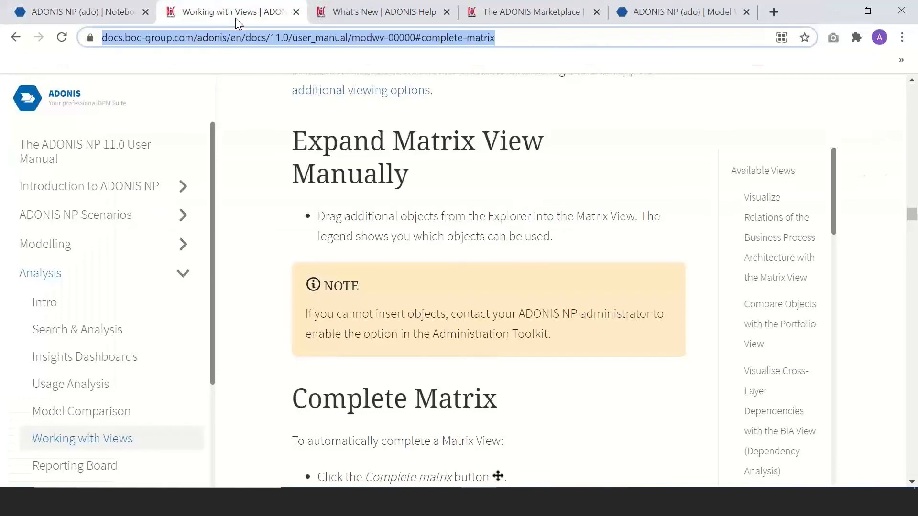
left_click(53, 12)
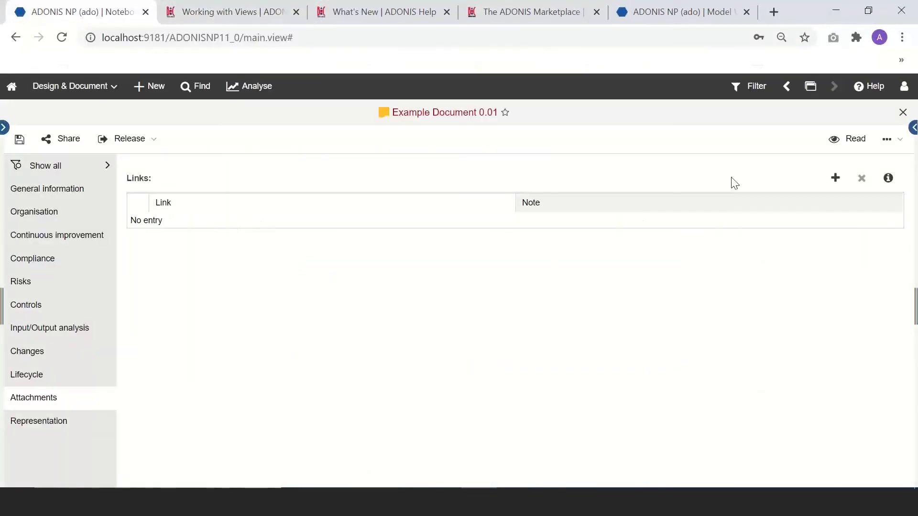
left_click(835, 177)
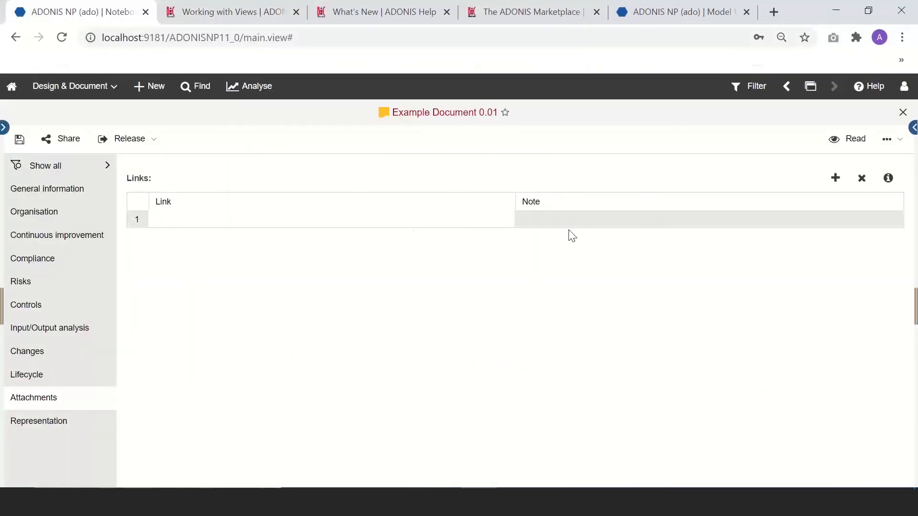
type("https://docs.boc-group.com/adonis/en/docs/11.0/user_manual/modwv-00000#complete-matrix")
key("Return")
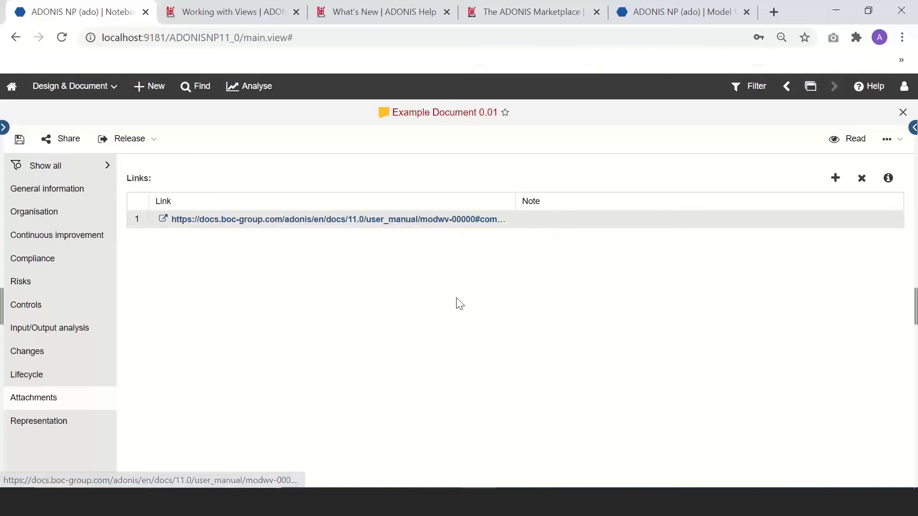
left_click(19, 139)
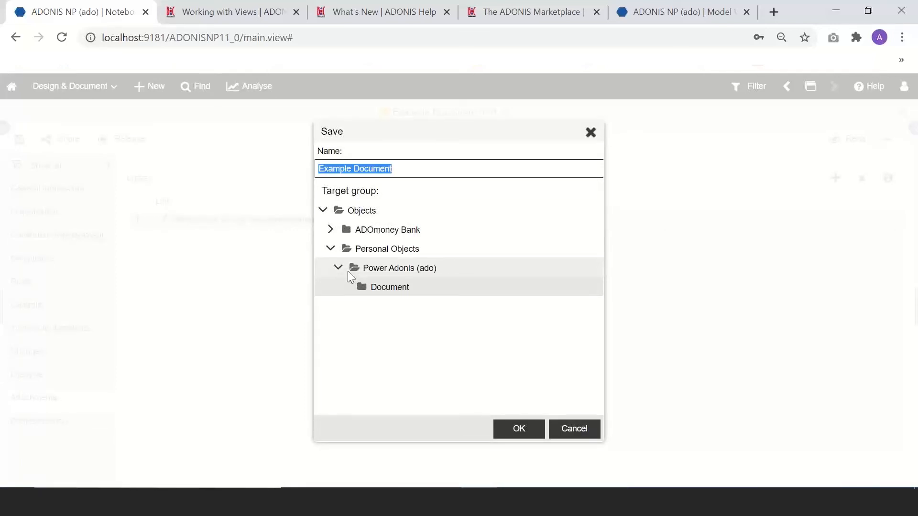
Step: Choose ADOmoney Bank > 05 Documents > 05.01 Central Divisions (CFO) as the save location and confirm
left_click(310, 229)
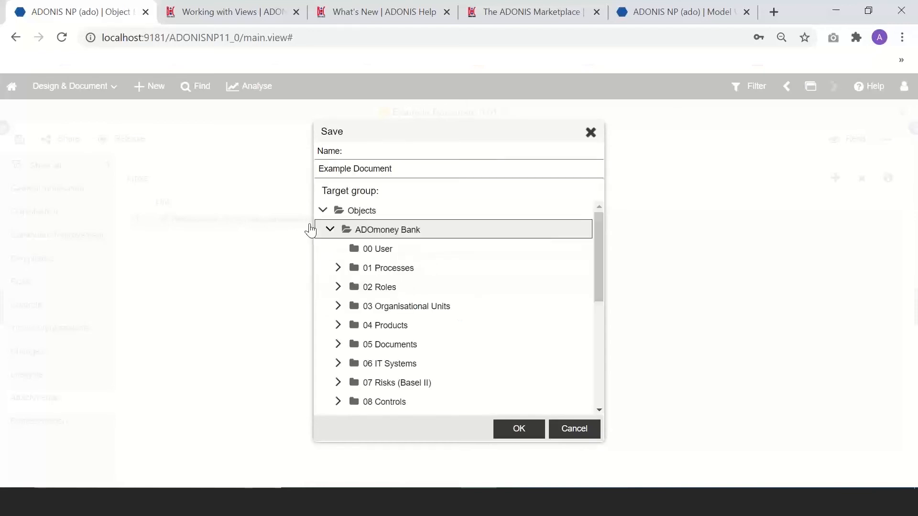
left_click(337, 345)
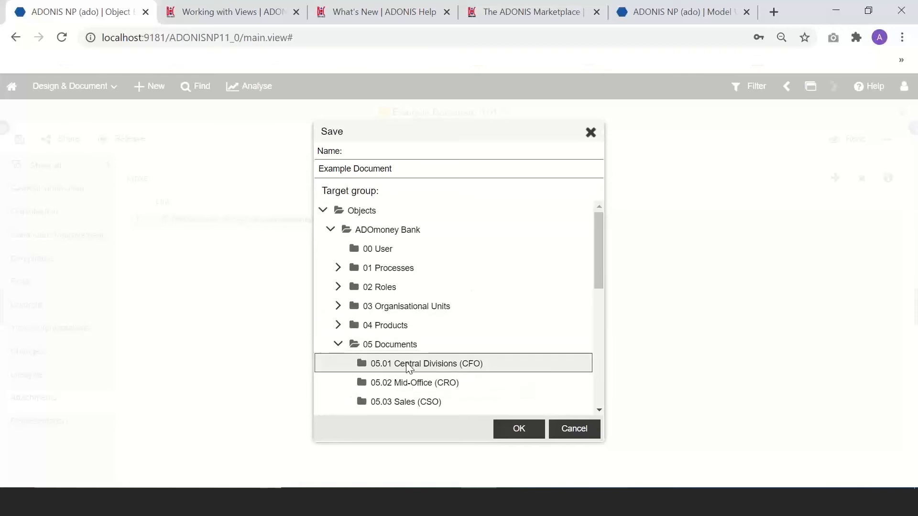
left_click(425, 368)
left_click(512, 427)
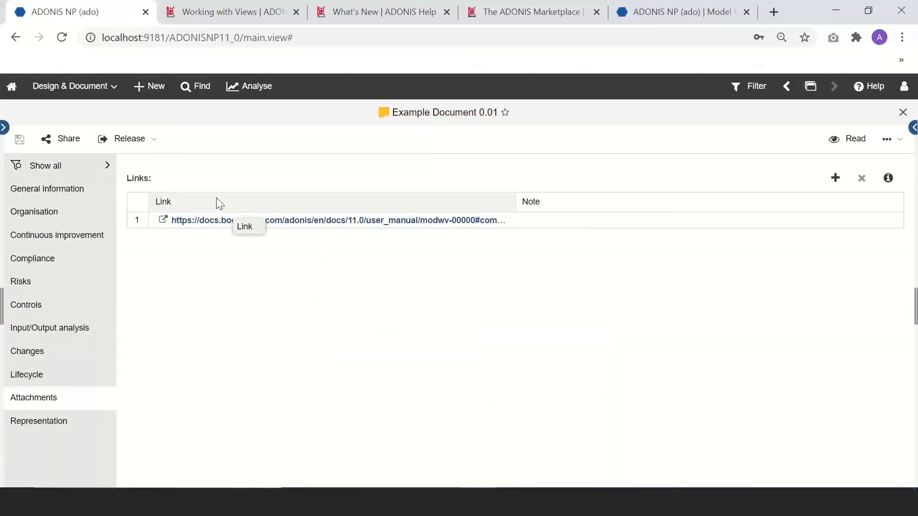
Step: Submit Example Document 0.01 to review without a comment, then close the document
left_click(149, 150)
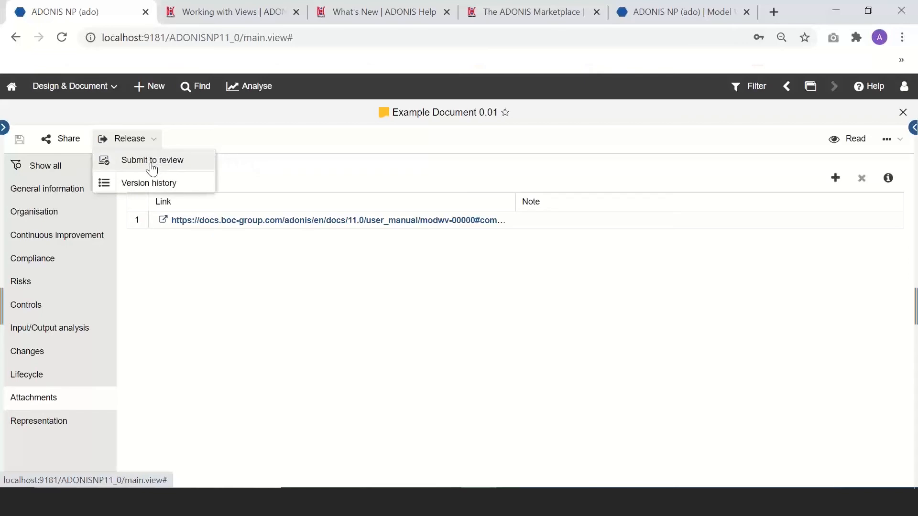
left_click(151, 163)
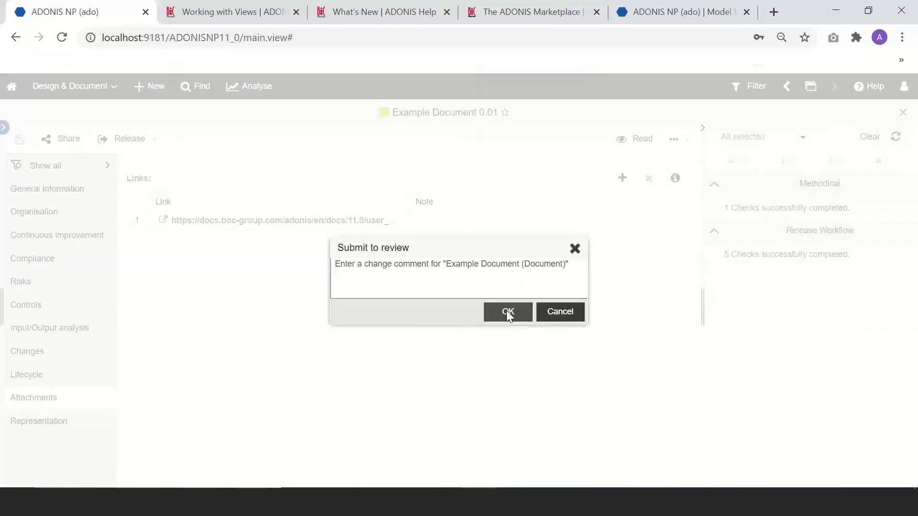
left_click(508, 312)
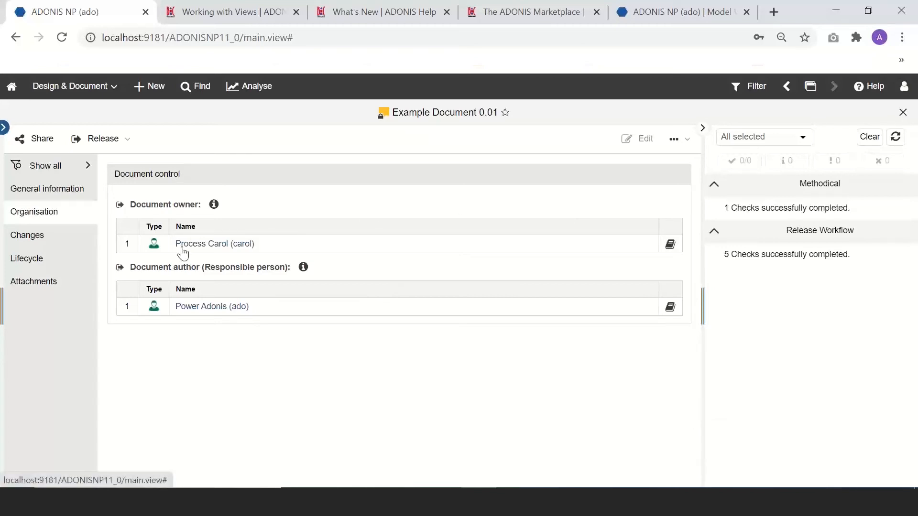
left_click(901, 113)
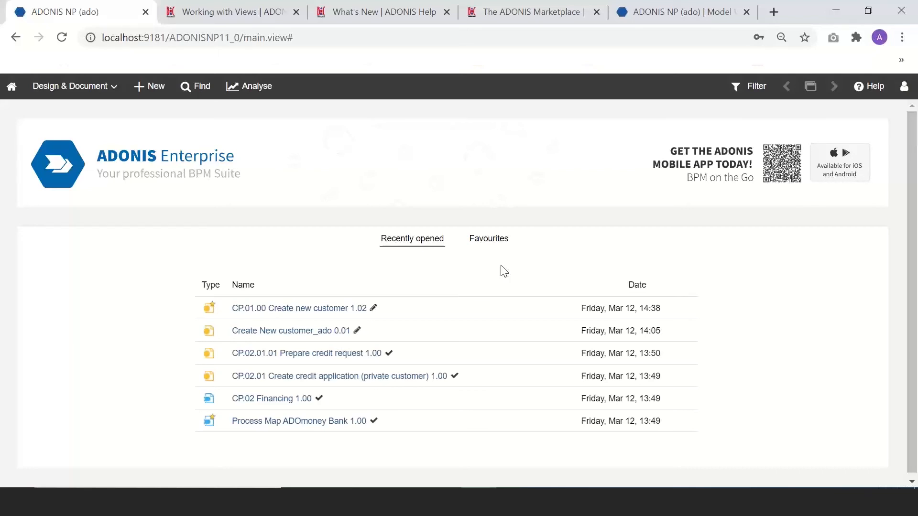
left_click(904, 86)
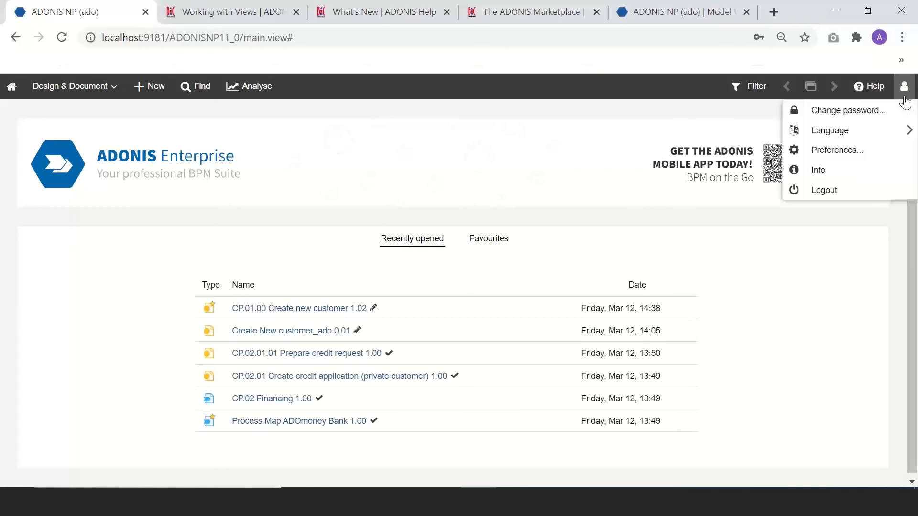
Step: Log out and sign in with the document owner's username and password, then go full screen
left_click(830, 188)
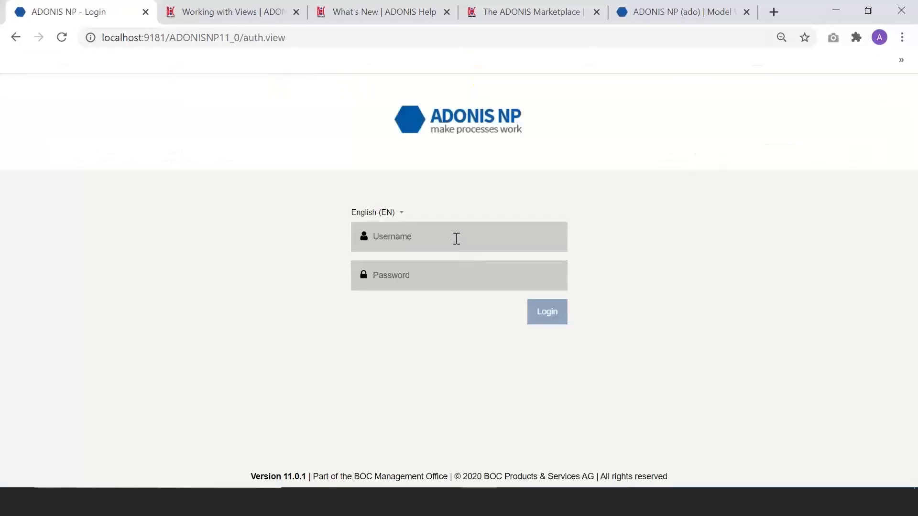
type("darol")
left_click(429, 278)
type("•••••••")
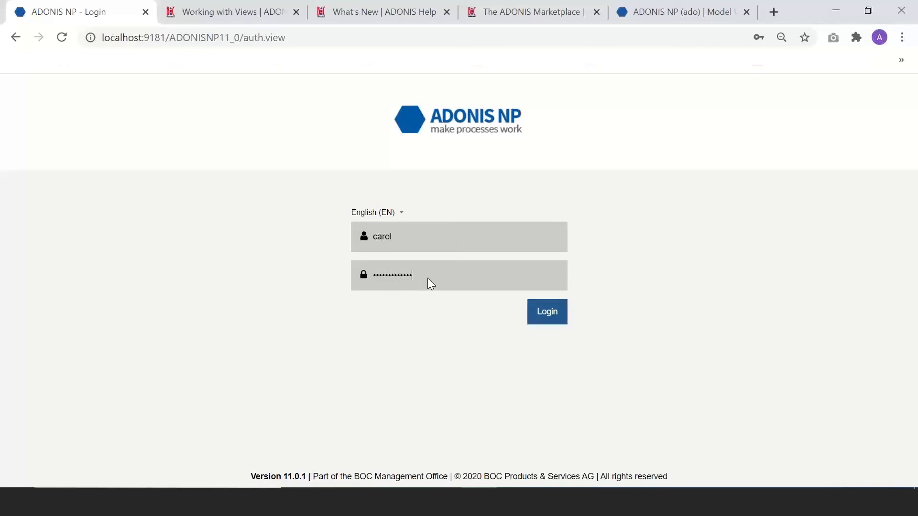
key("Return")
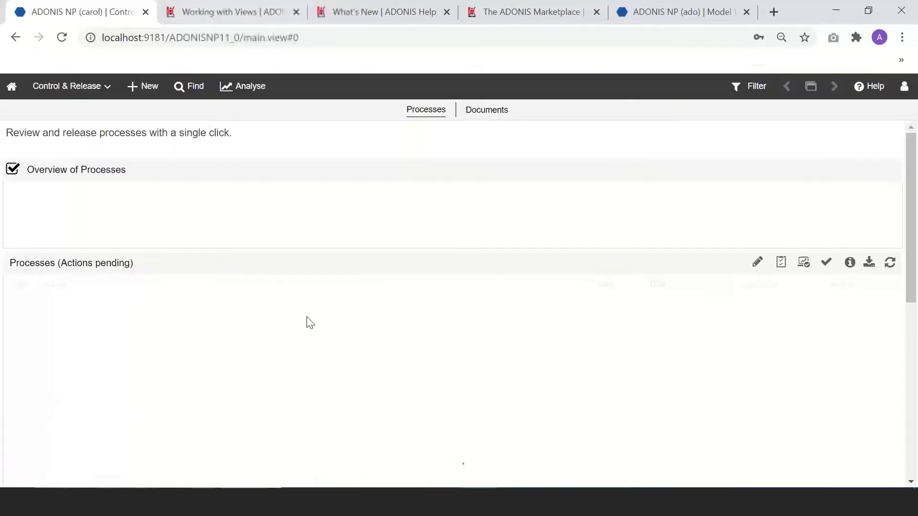
key("F11")
Step: Show the pending Documents list and browse Example Document's More > Release actions without choosing one
left_click(488, 38)
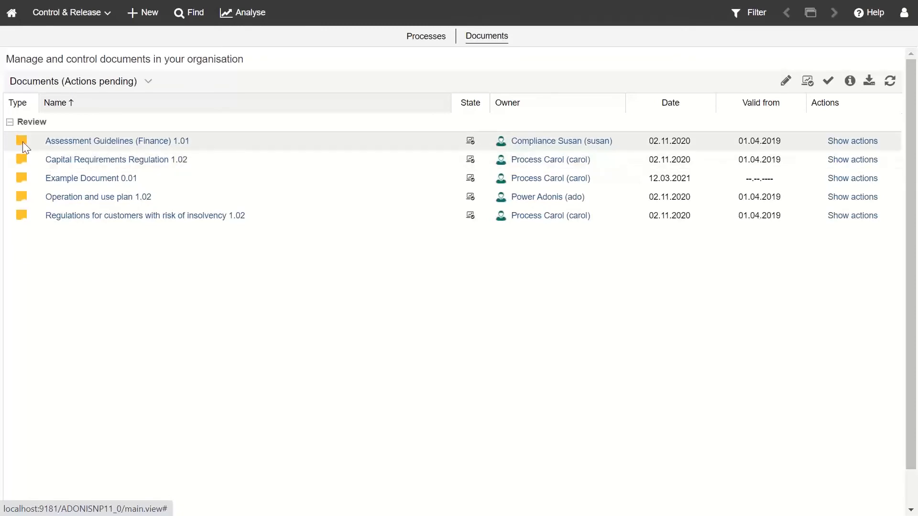
left_click_drag(18, 146, 19, 183)
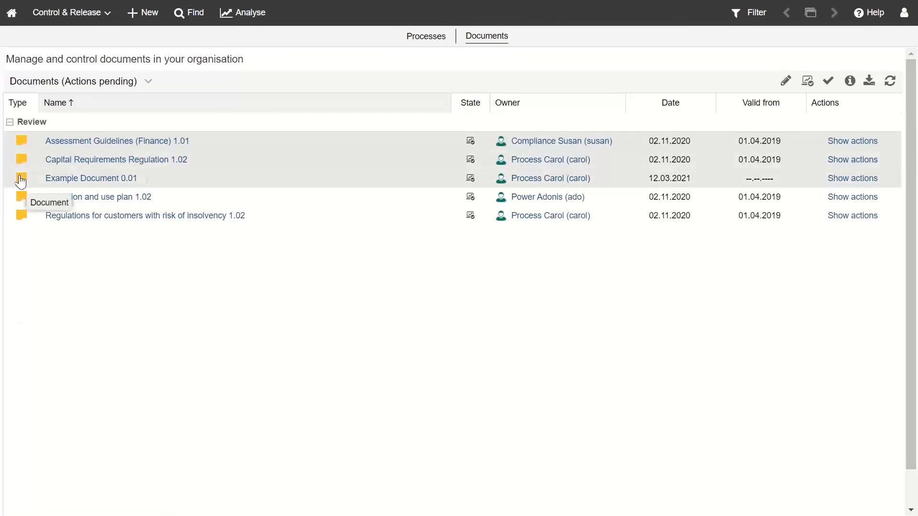
right_click(20, 178)
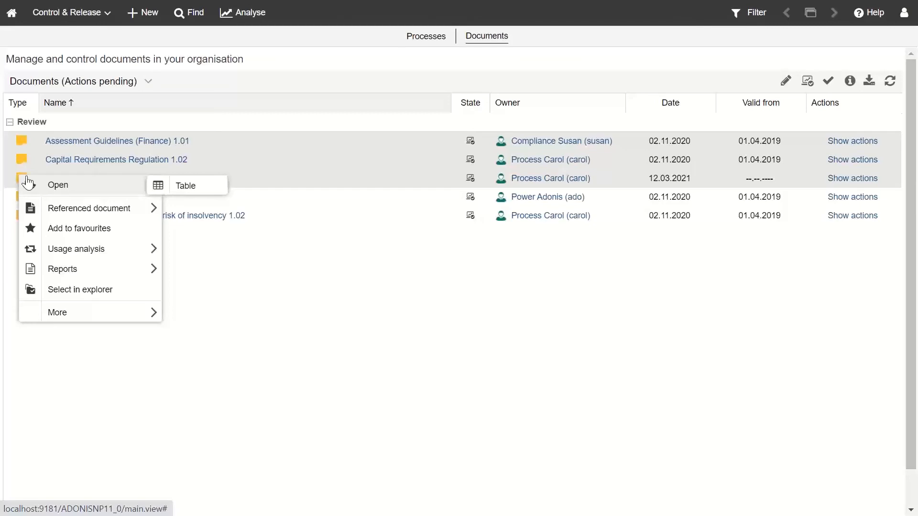
mouse_move(119, 260)
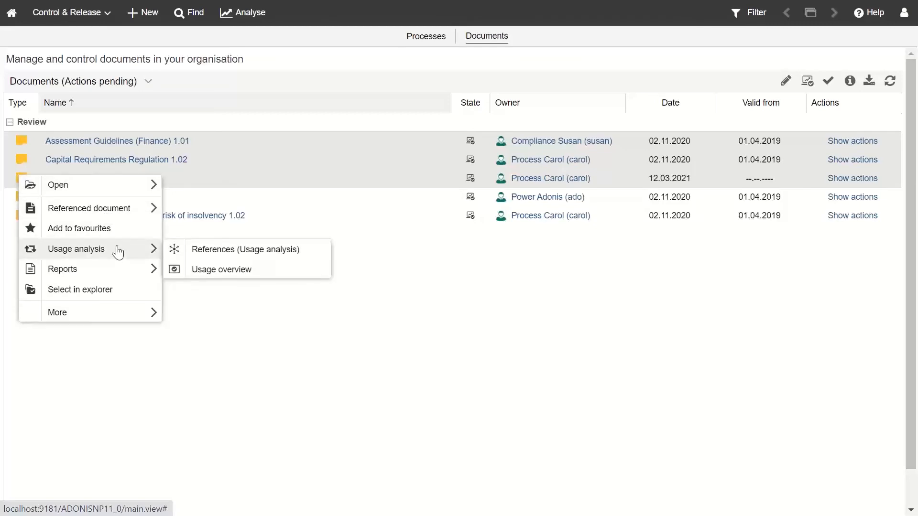
mouse_move(128, 312)
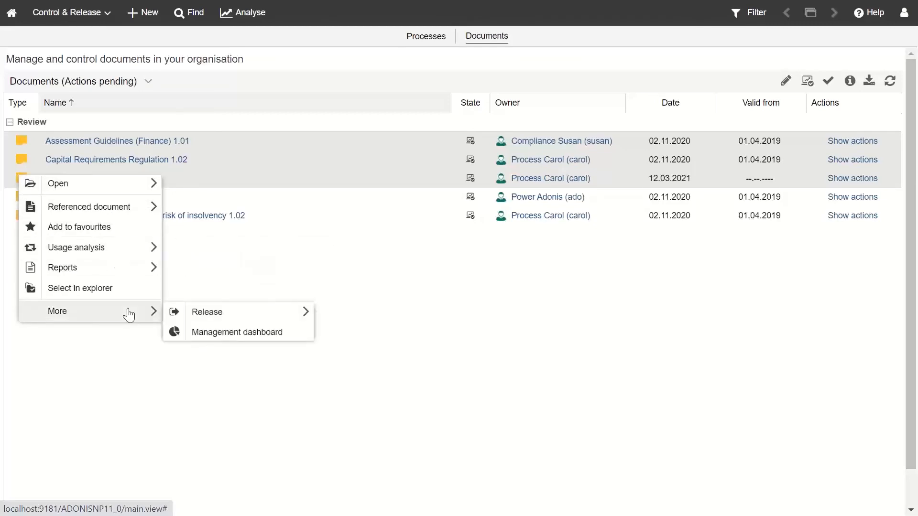
mouse_move(314, 316)
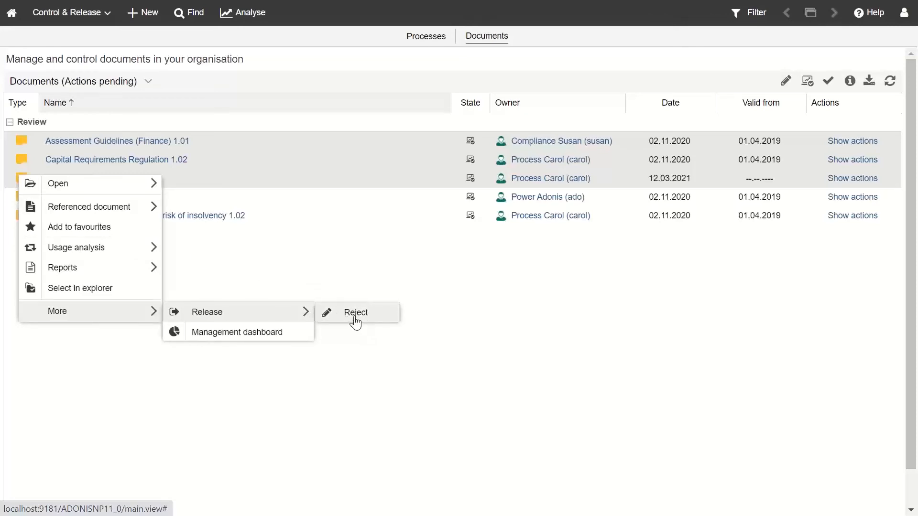
left_click(638, 283)
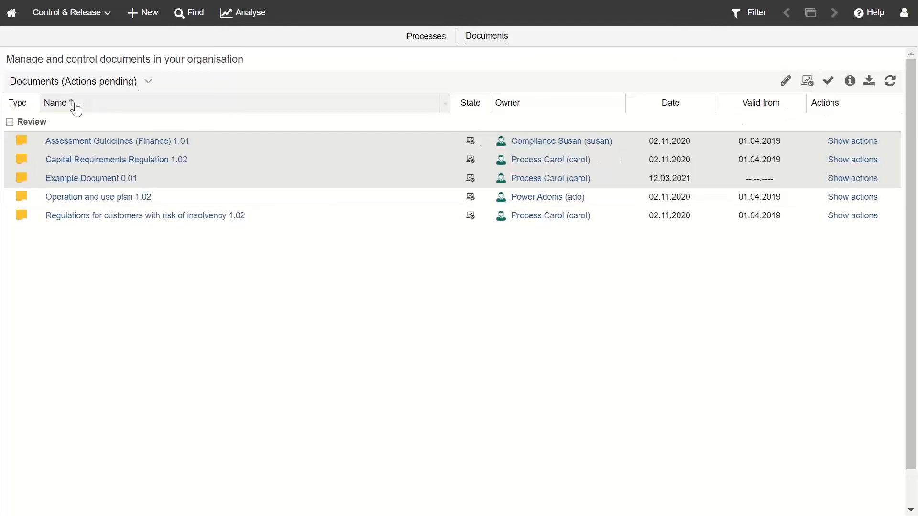
Step: List documents by owner and filter the state to show only Review documents
left_click(133, 84)
left_click(84, 149)
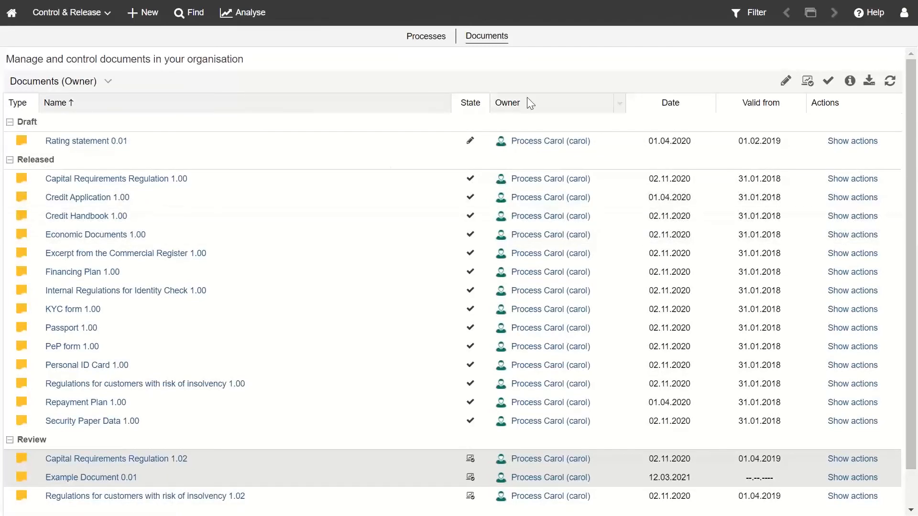
left_click(808, 82)
left_click(787, 82)
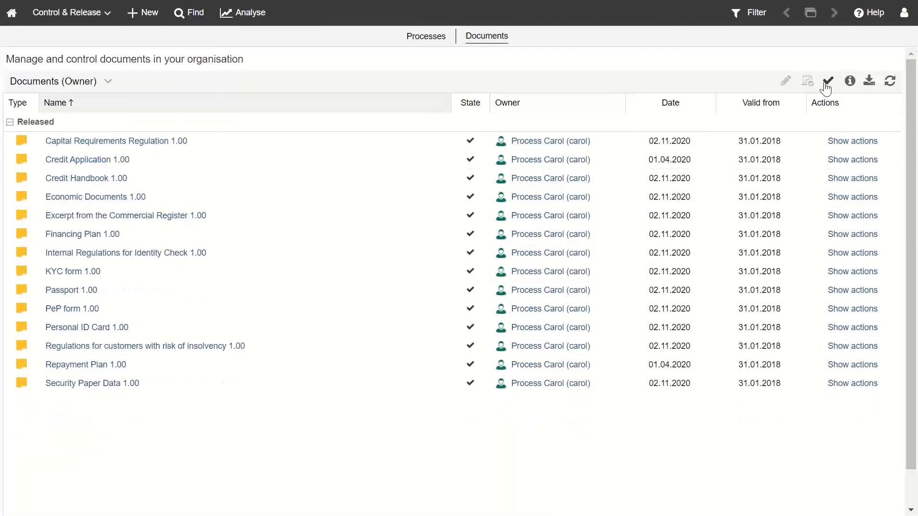
left_click(828, 82)
left_click(806, 85)
left_click(805, 86)
left_click(805, 86)
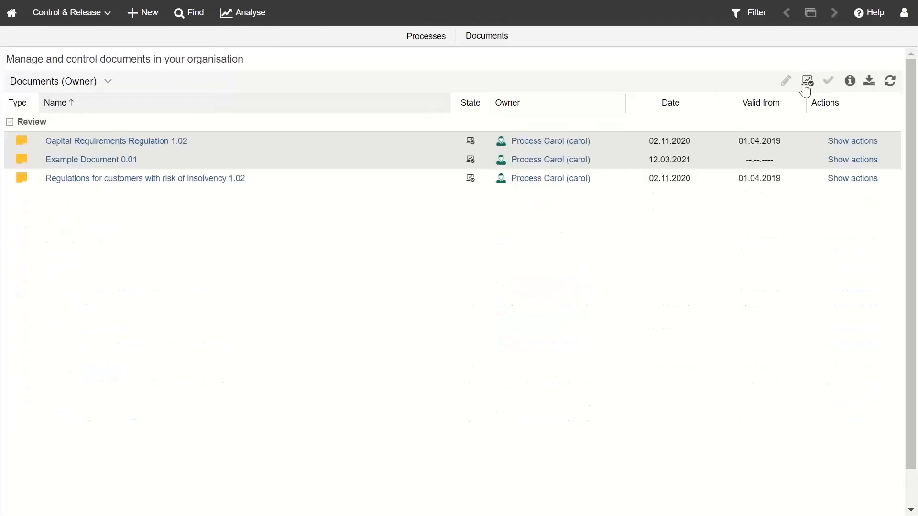
Step: Select the three Review documents, check their actions, then open Example Document 0.01
left_click(24, 137)
left_click(23, 156, "ctrl")
left_click(21, 173, "ctrl")
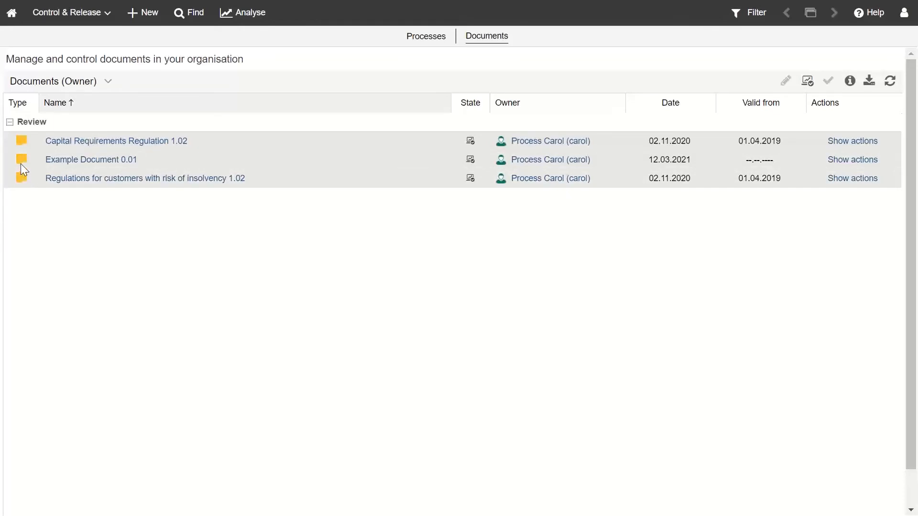
right_click(21, 164)
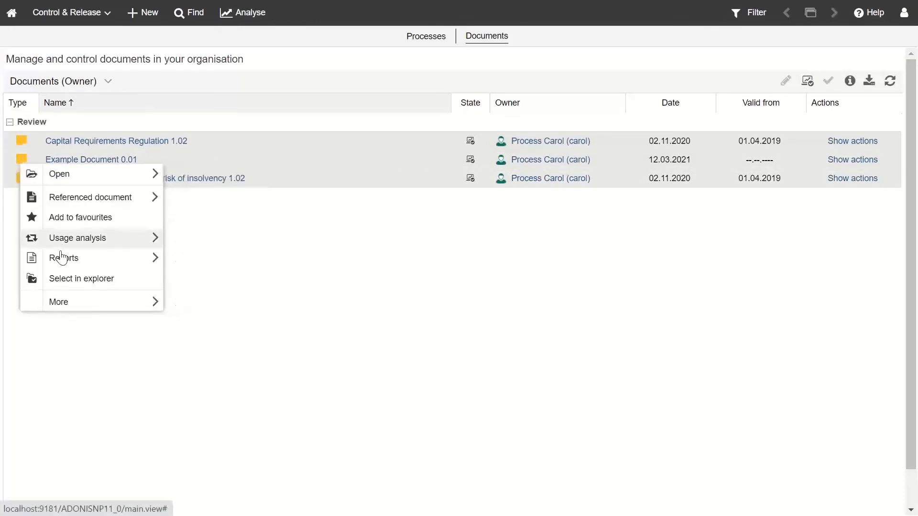
mouse_move(71, 305)
mouse_move(215, 303)
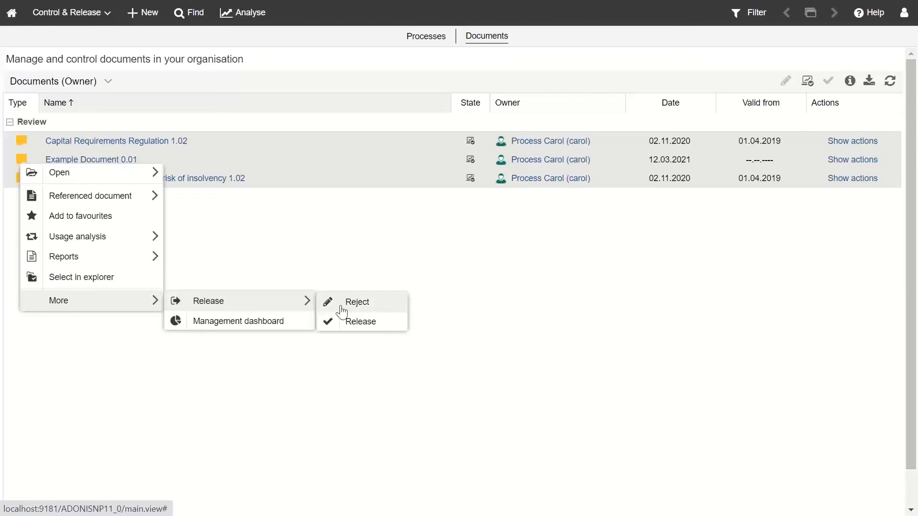
left_click(495, 301)
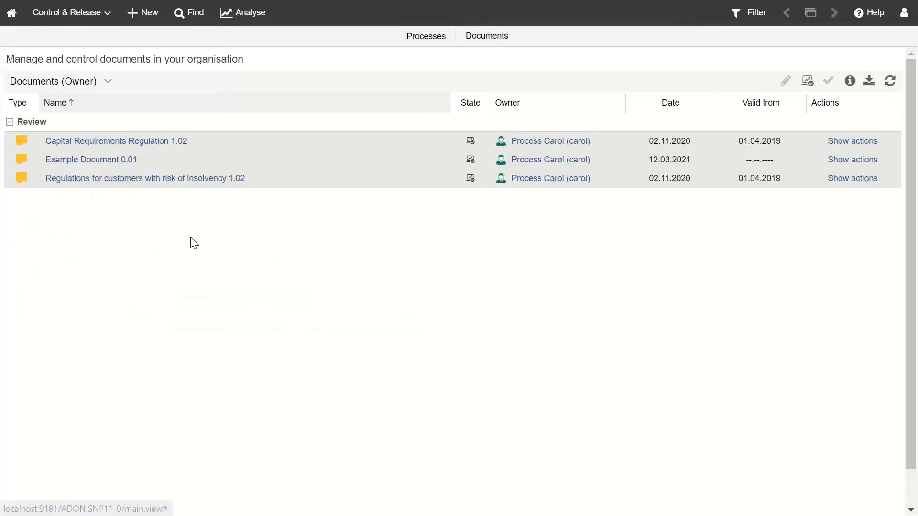
left_click(83, 161)
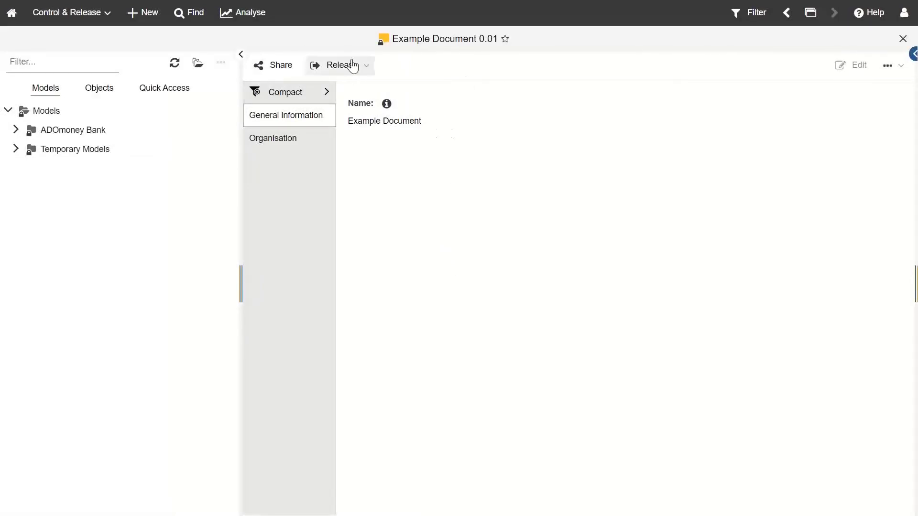
Step: Show all attribute sections and review Lifecycle, General information and owner details
left_click(311, 92)
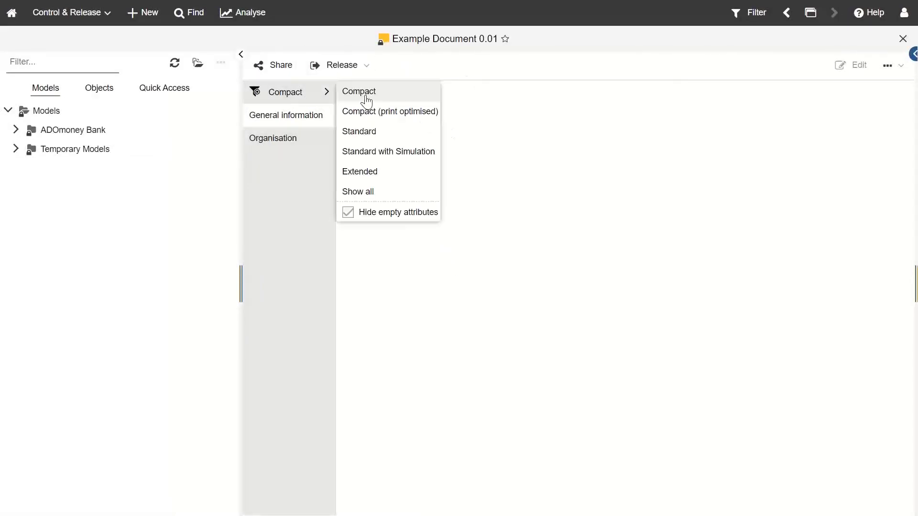
left_click(380, 191)
left_click(291, 181)
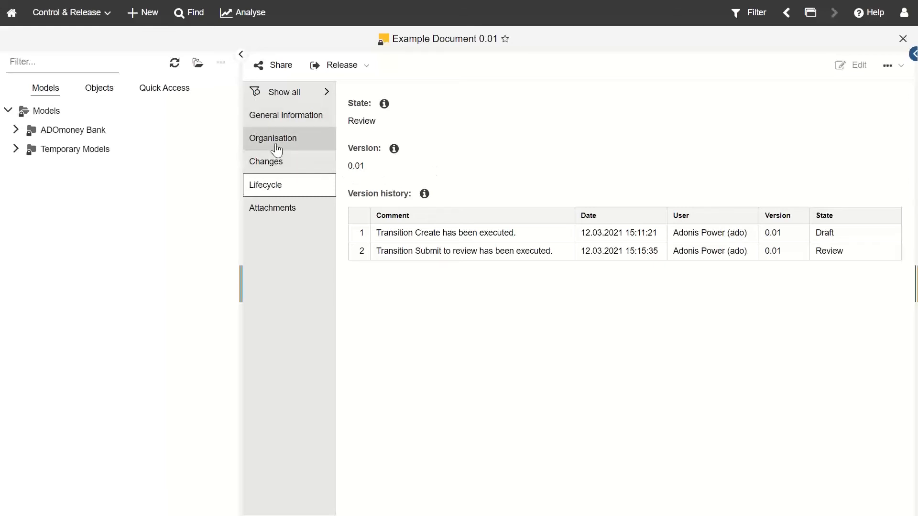
left_click(280, 118)
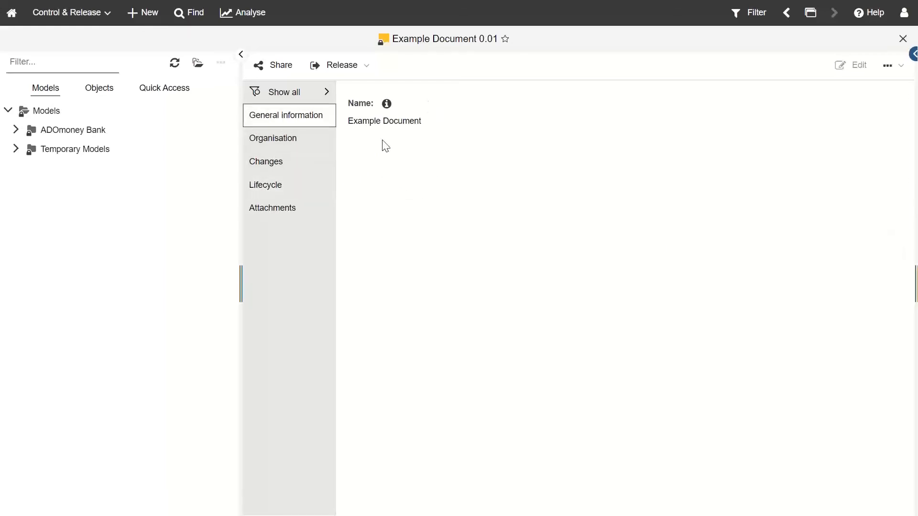
left_click(302, 137)
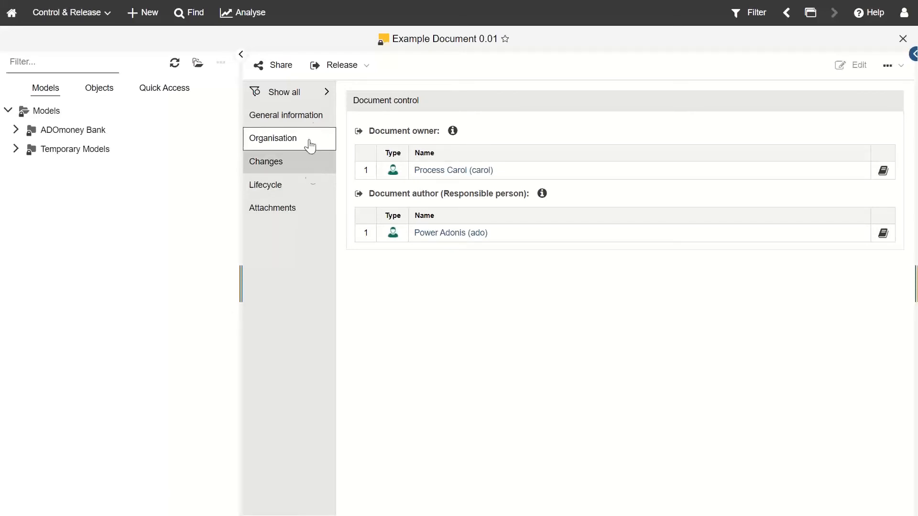
Step: Reject Example Document back to Draft without a comment, then close it
left_click(363, 66)
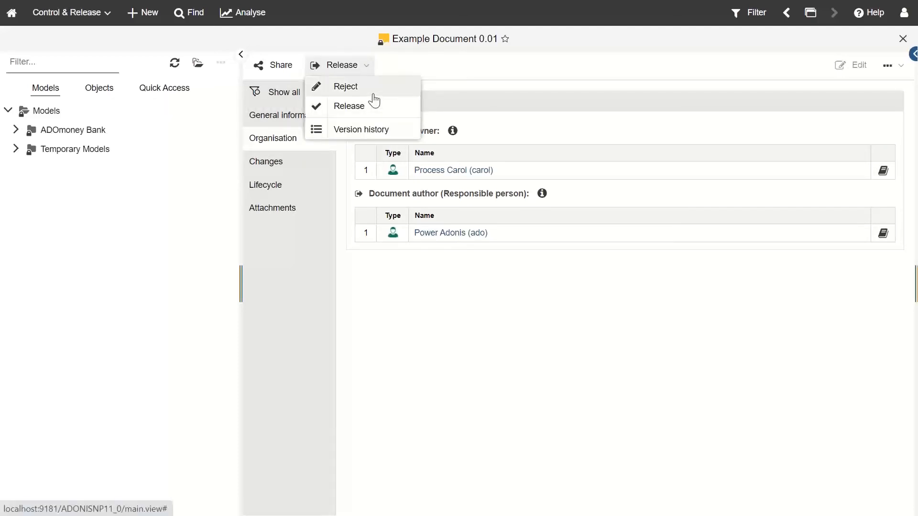
left_click(374, 94)
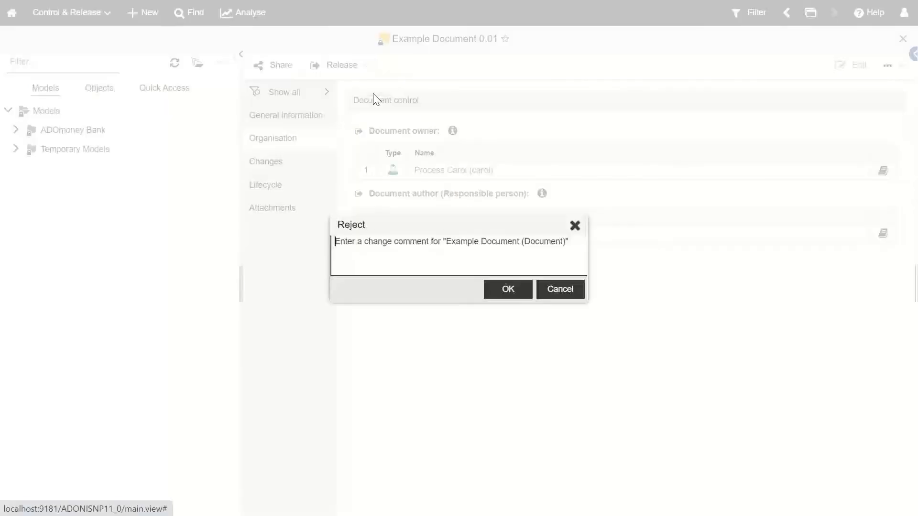
left_click(509, 291)
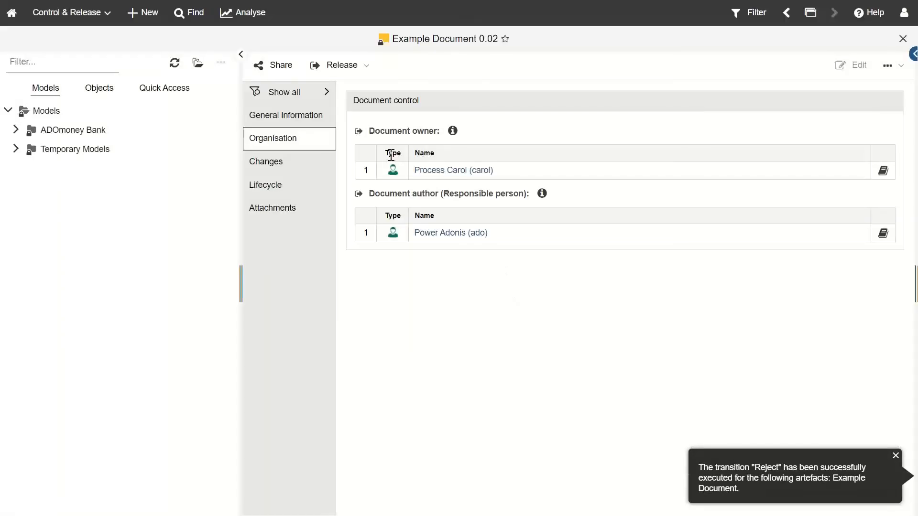
left_click(900, 42)
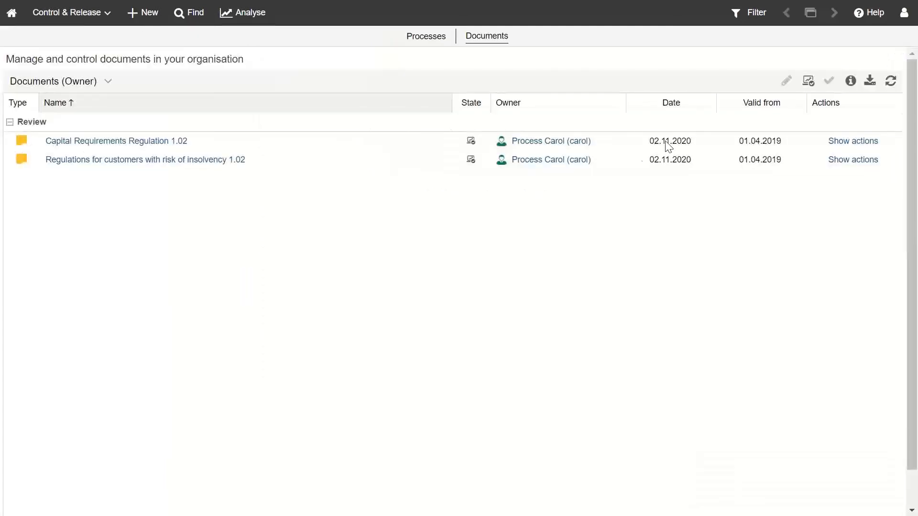
Step: Log out and sign back in as the document's author
left_click(904, 13)
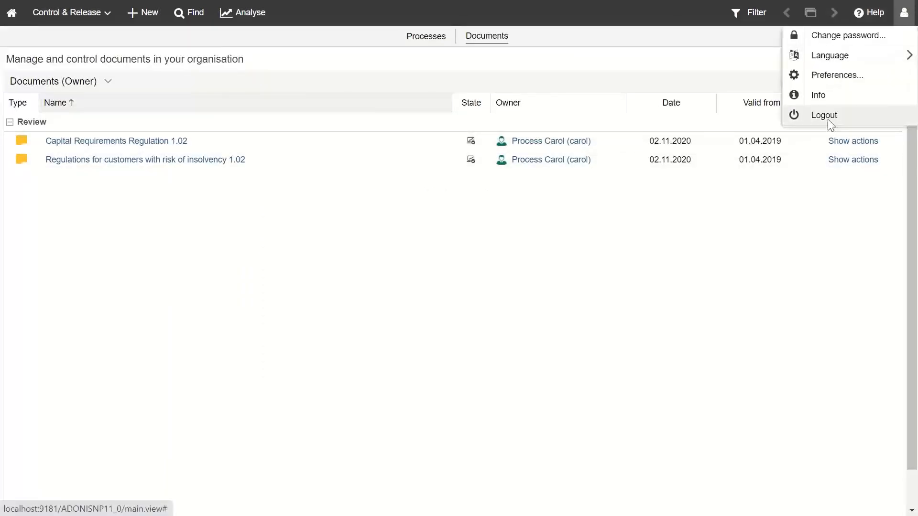
left_click(827, 119)
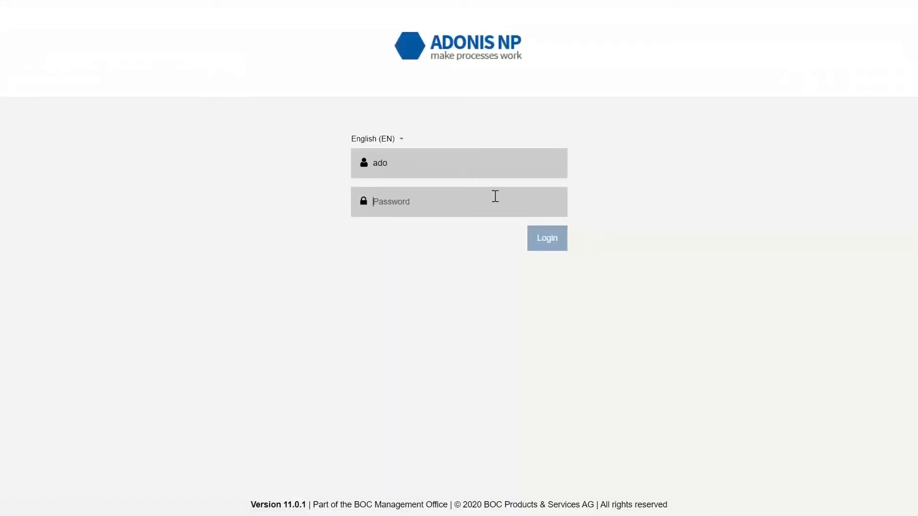
type("••")
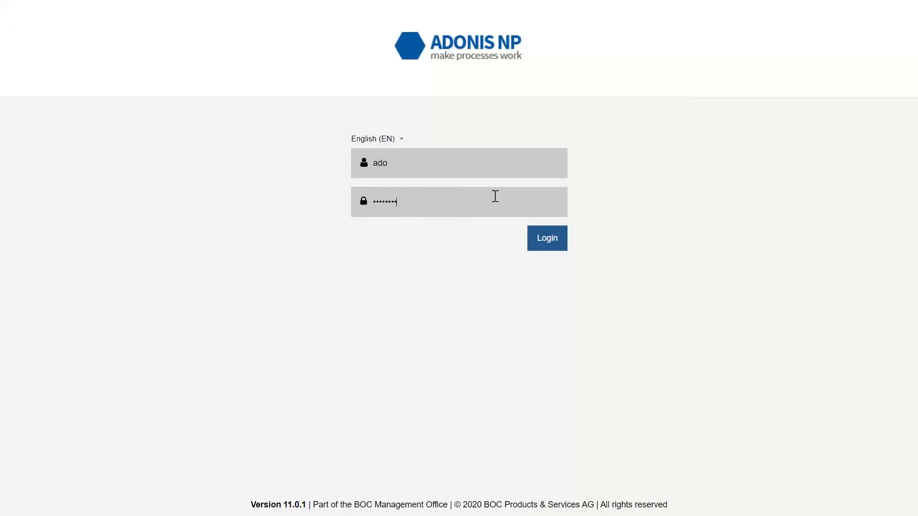
type("••••••••••")
key("Return")
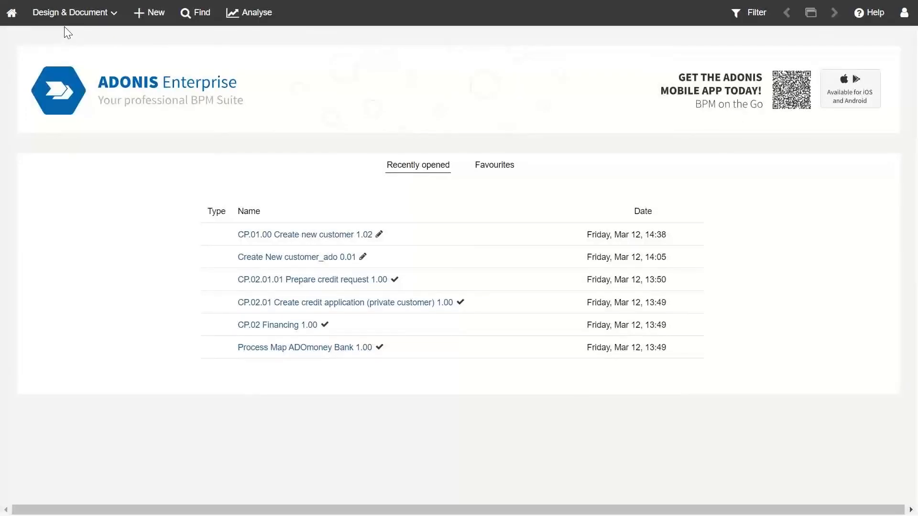
Step: In Control & Release, keep showing pending actions, toggle the Draft filter, and list documents
left_click(72, 12)
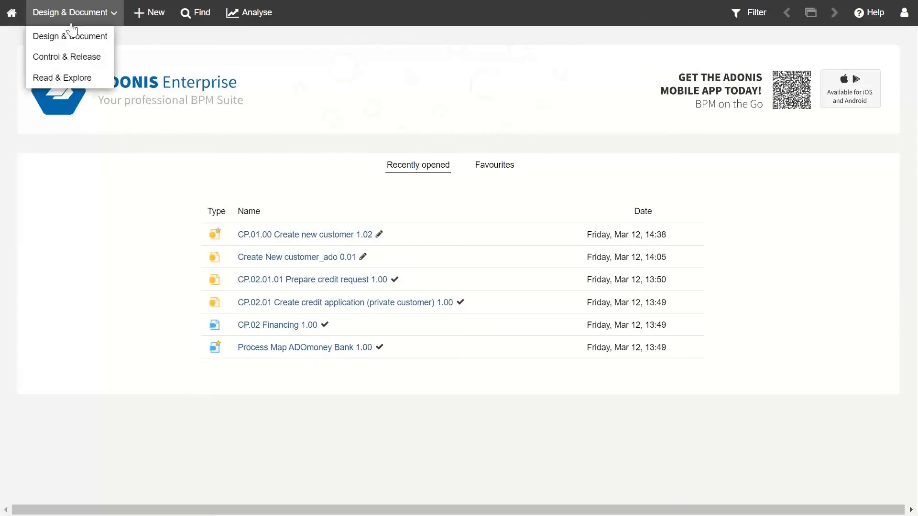
left_click(68, 58)
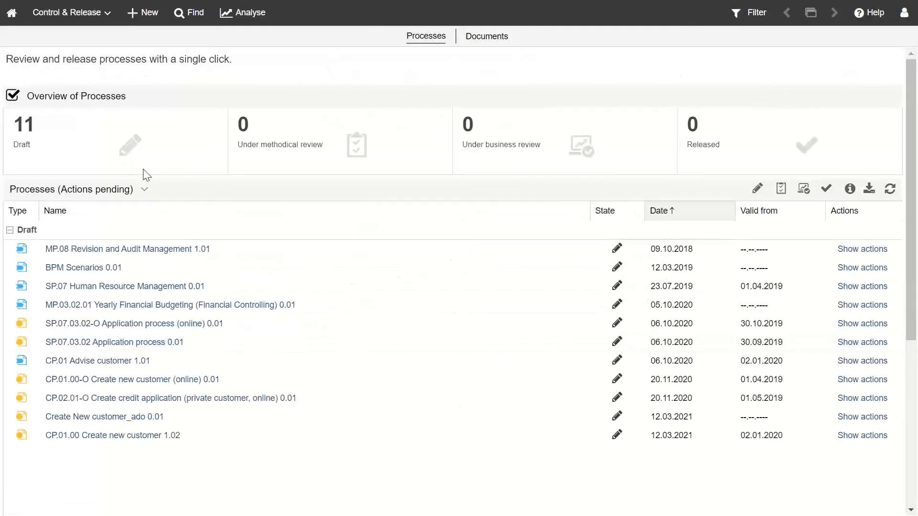
left_click(144, 198)
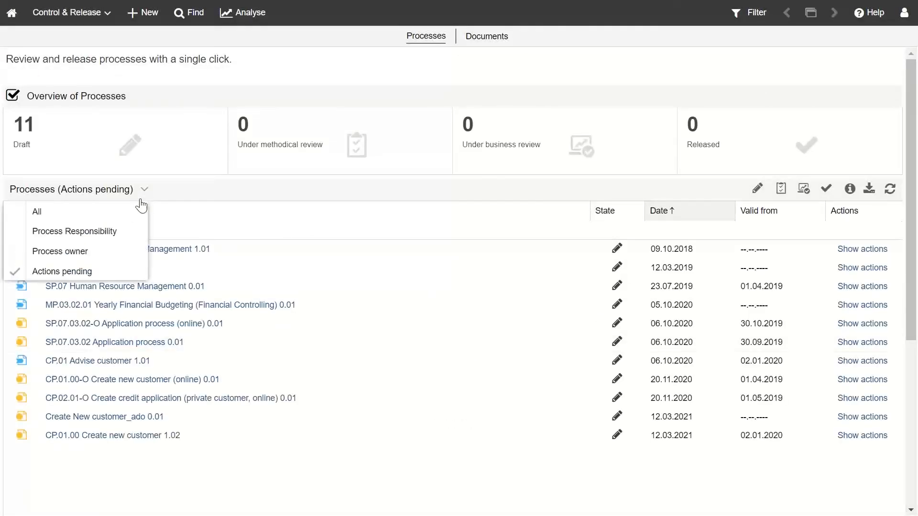
left_click(103, 269)
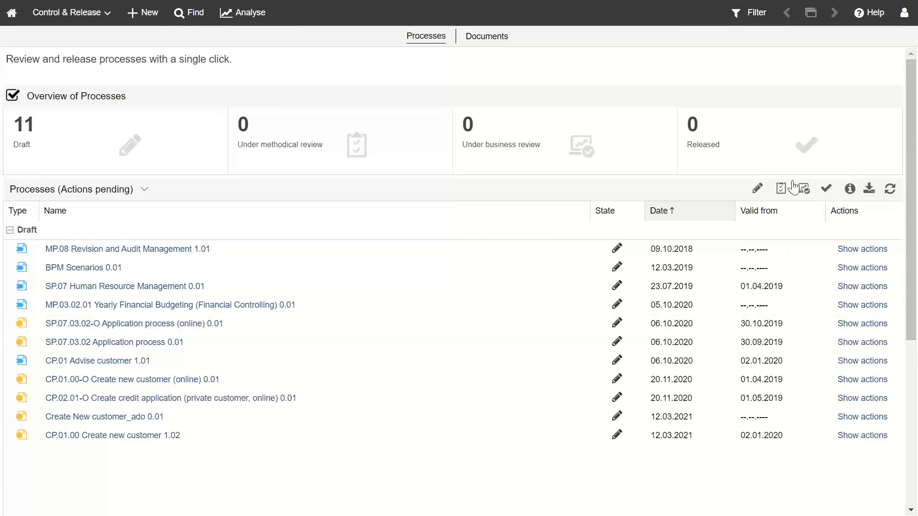
left_click(757, 189)
left_click(480, 47)
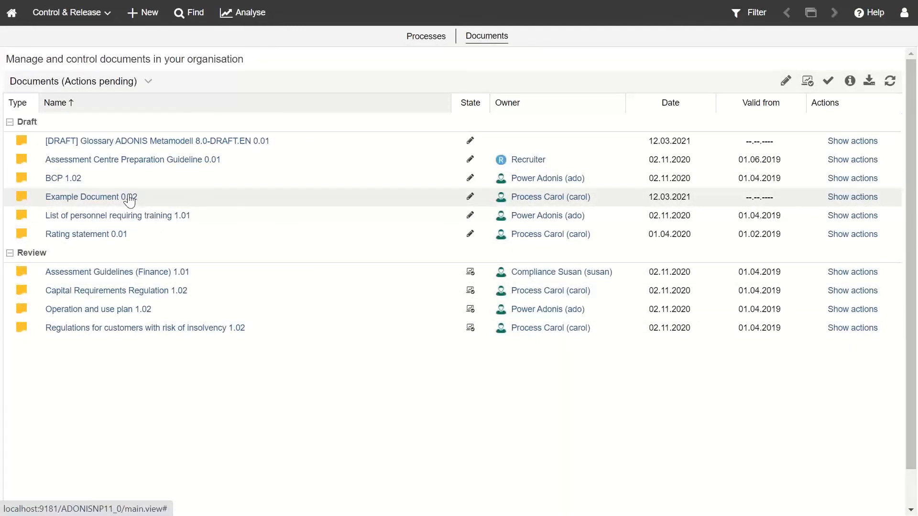
Step: Open Example Document 0.02 with all sections shown and start editing it
left_click(97, 205)
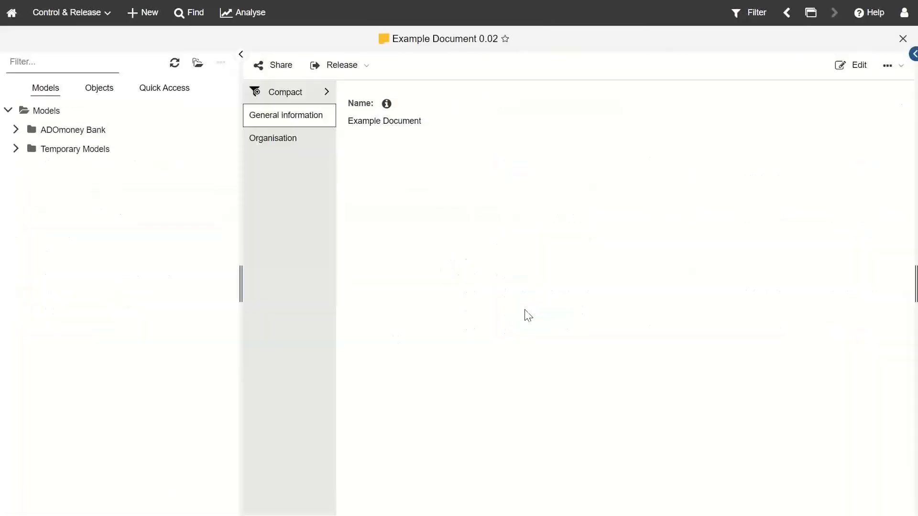
left_click(306, 95)
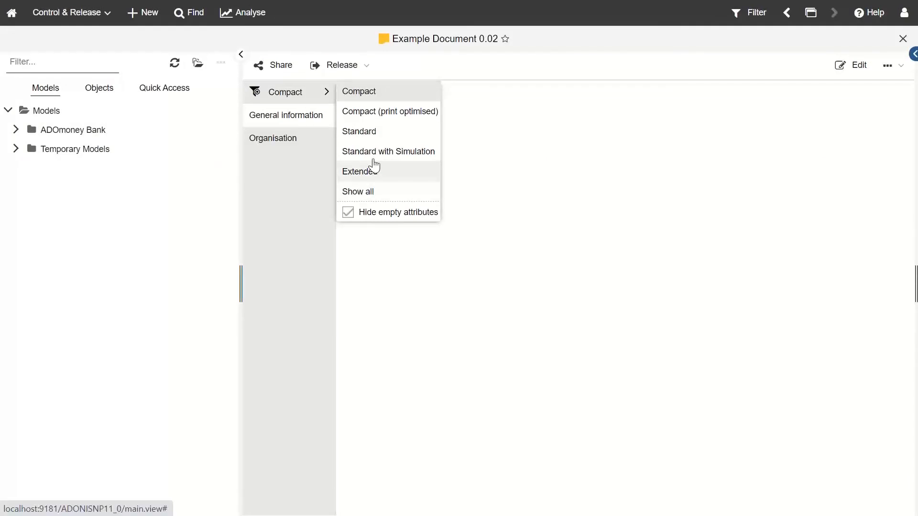
left_click(377, 192)
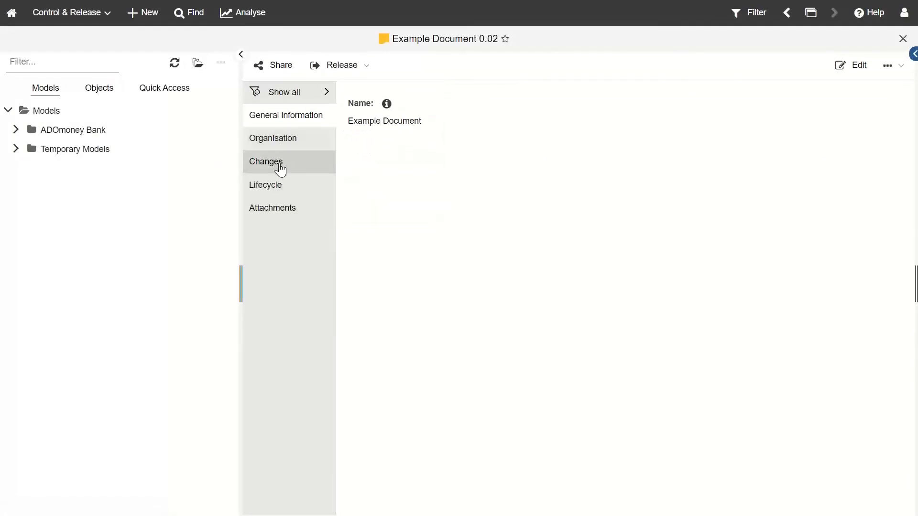
left_click(315, 187)
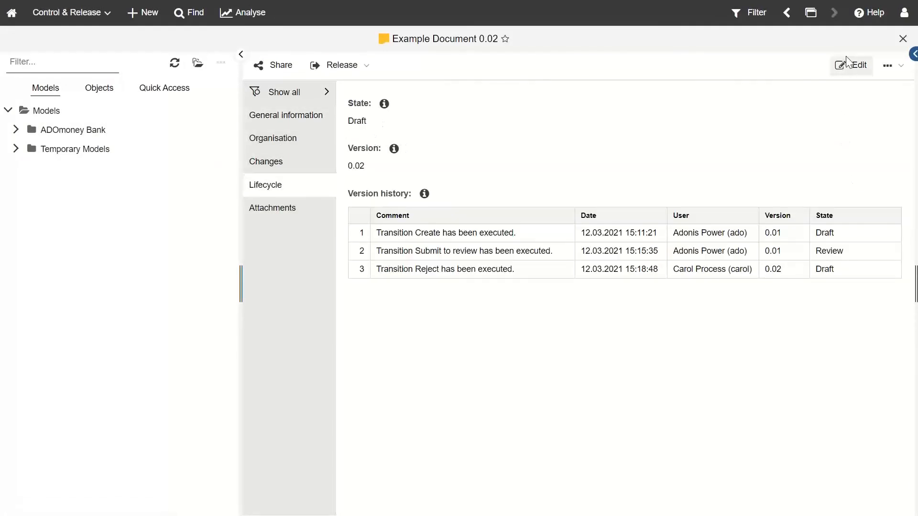
left_click(847, 65)
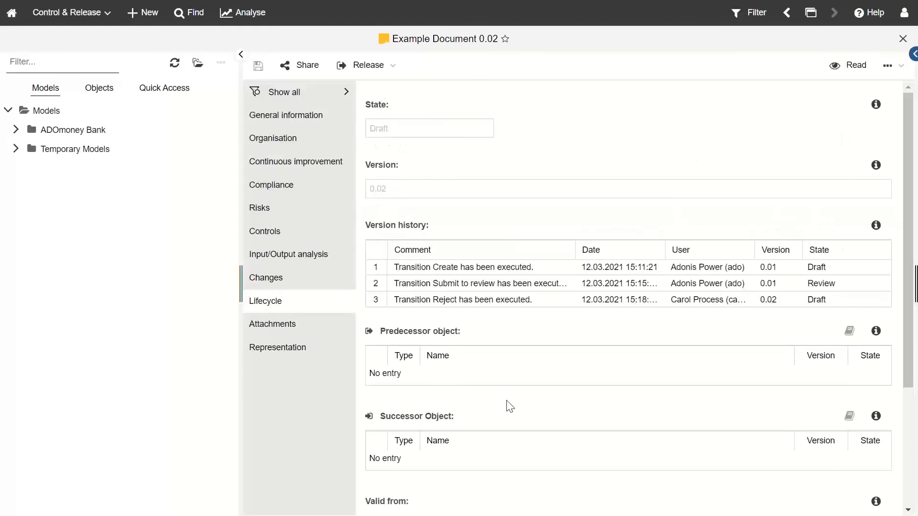
Step: Set Valid from to 12.03.2021 and Valid until to 14.03.2022
scroll(510, 406, "down", 3)
left_click(486, 354)
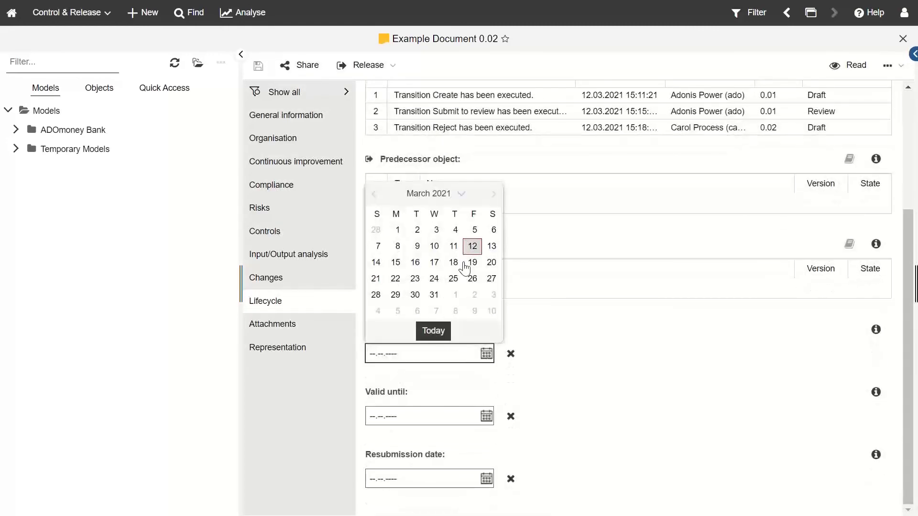
left_click(472, 246)
left_click(486, 416)
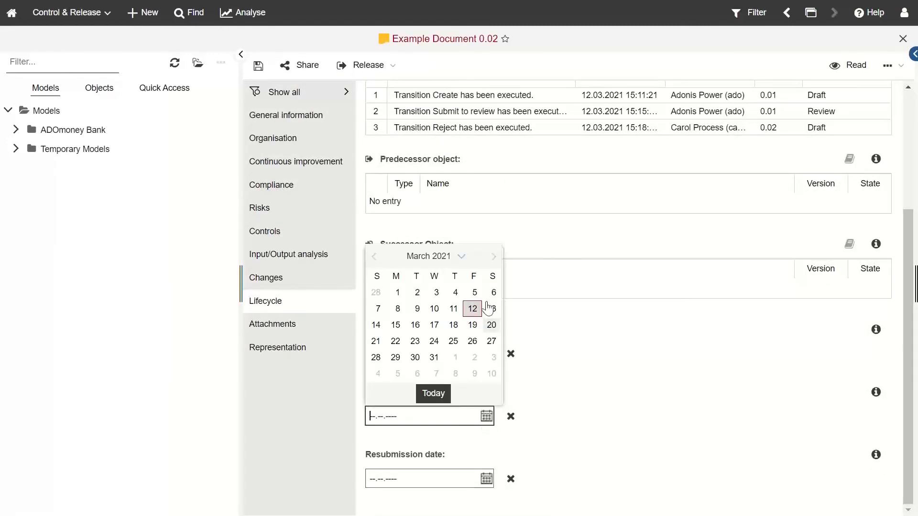
left_click(462, 256)
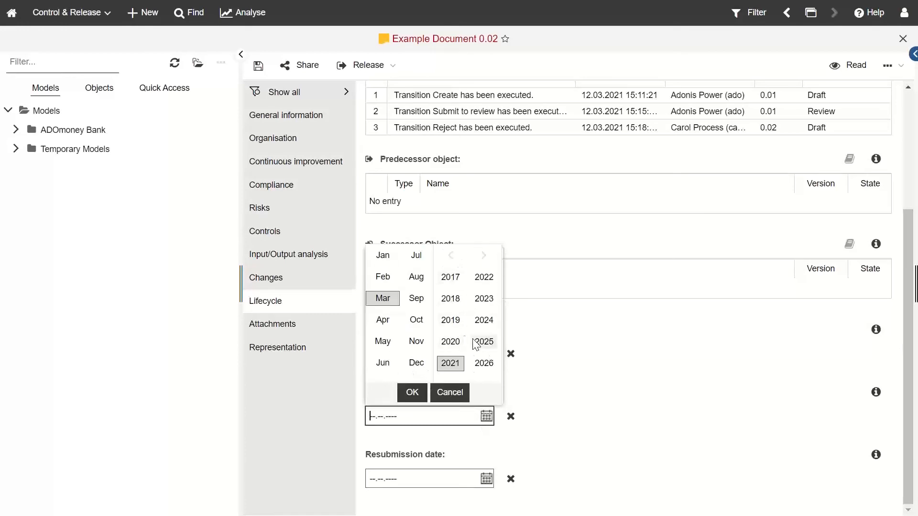
left_click(484, 277)
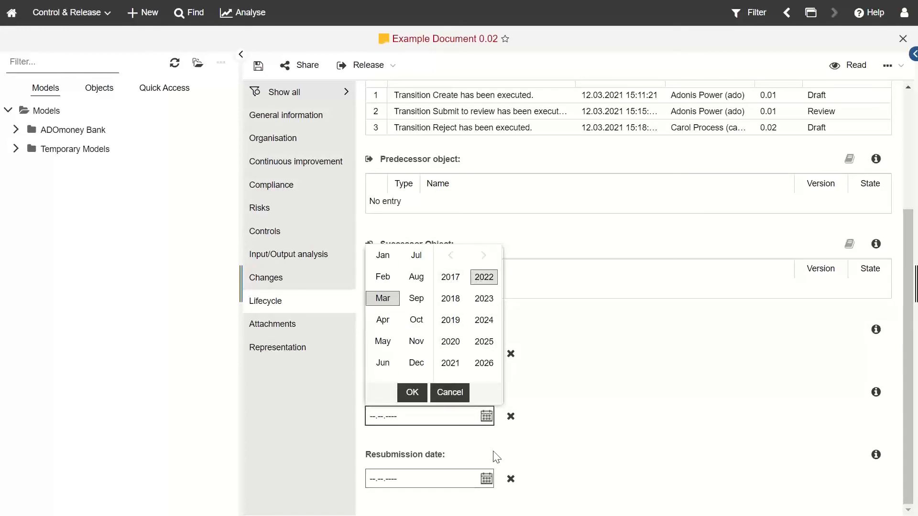
left_click(413, 393)
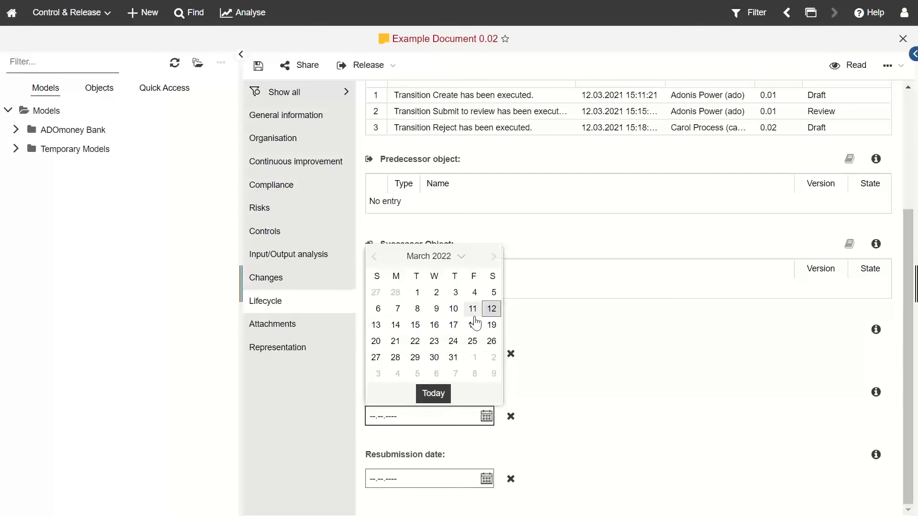
left_click(395, 326)
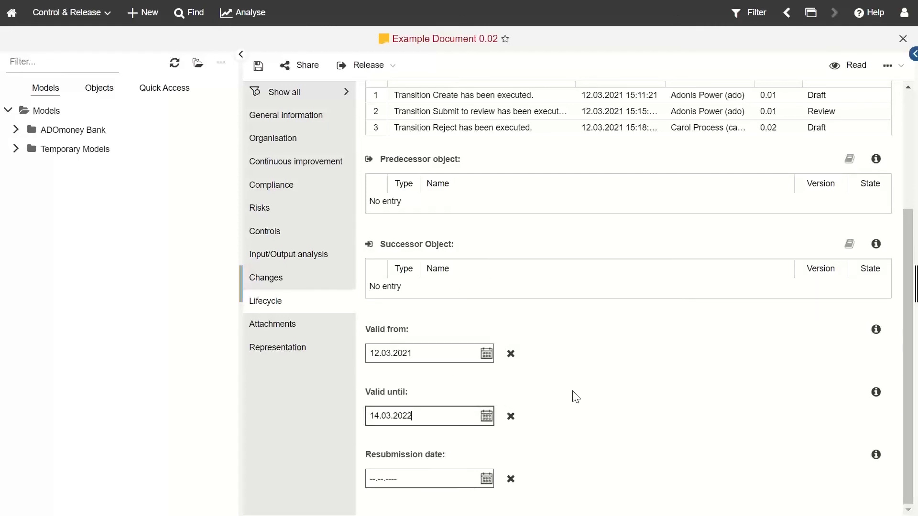
Step: Save the validity dates and enter 'Example' as the document's Description
left_click(257, 67)
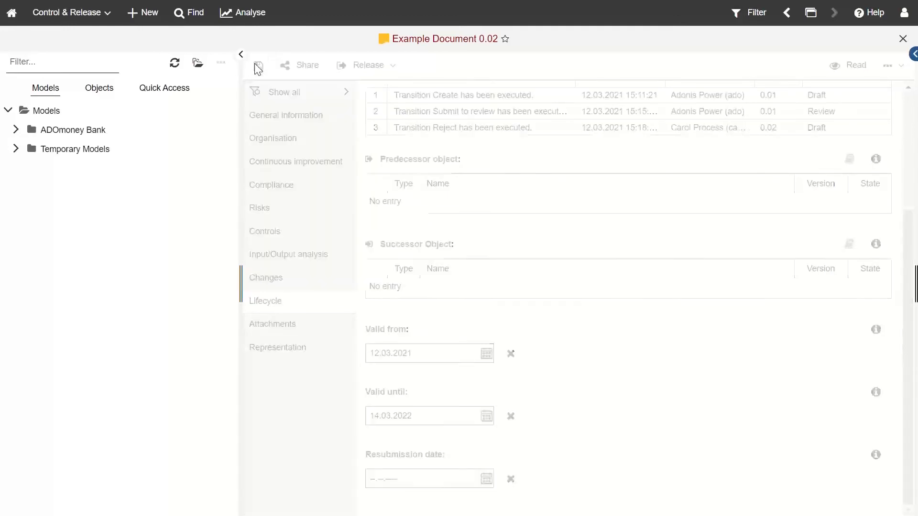
left_click(303, 123)
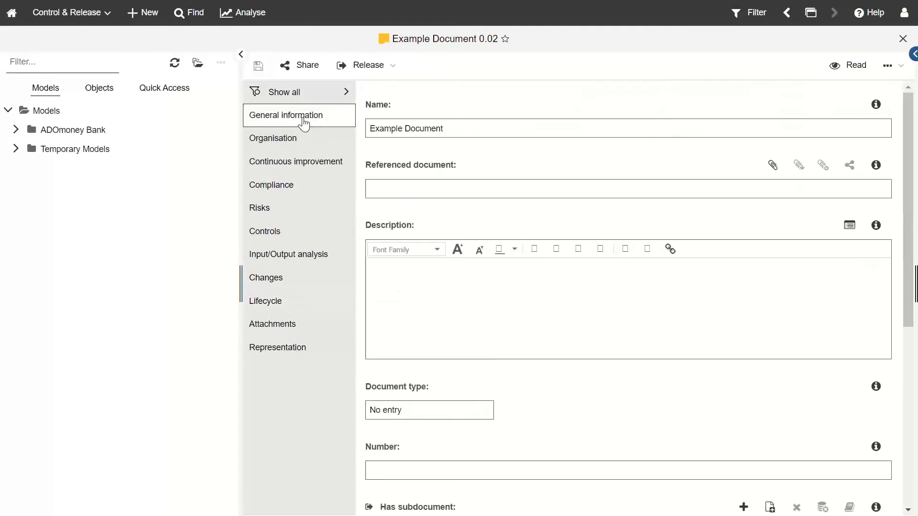
left_click(445, 299)
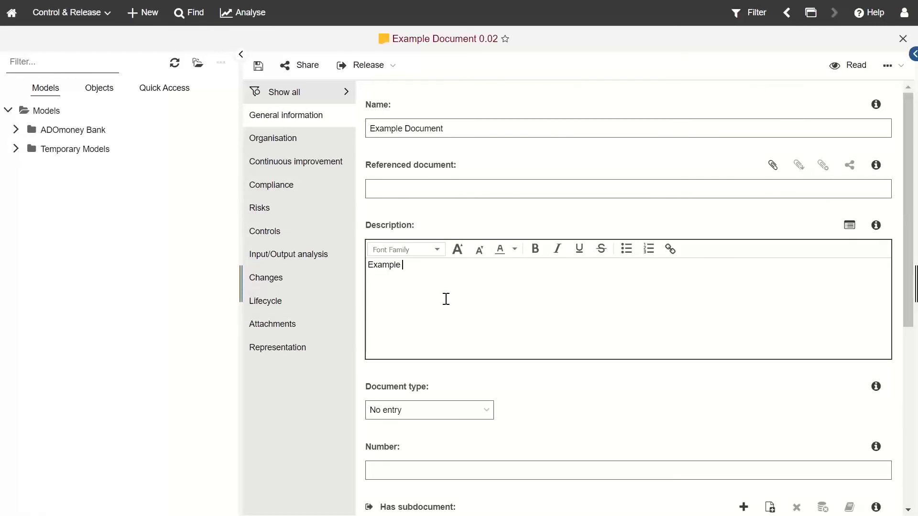
Step: Browse ADONIS Demo Info for a referenced file, cancel, then view Attachments and save
left_click(473, 187)
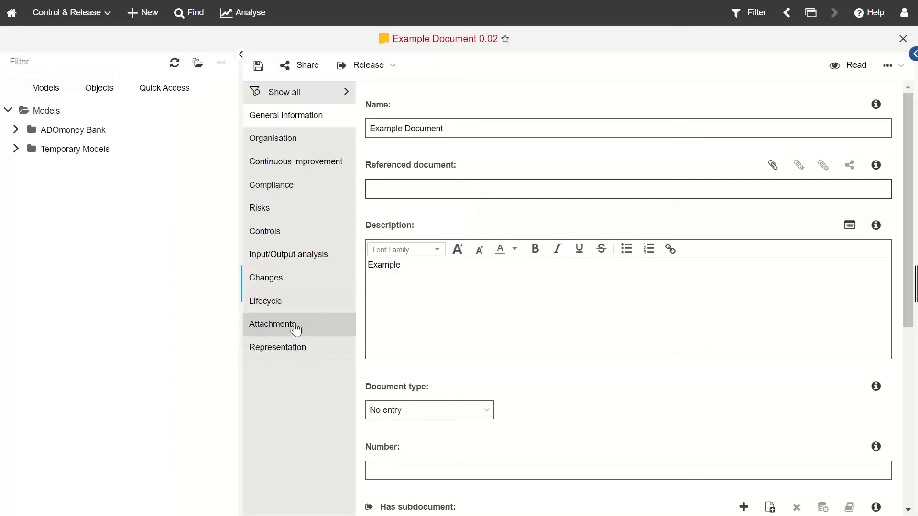
left_click(771, 166)
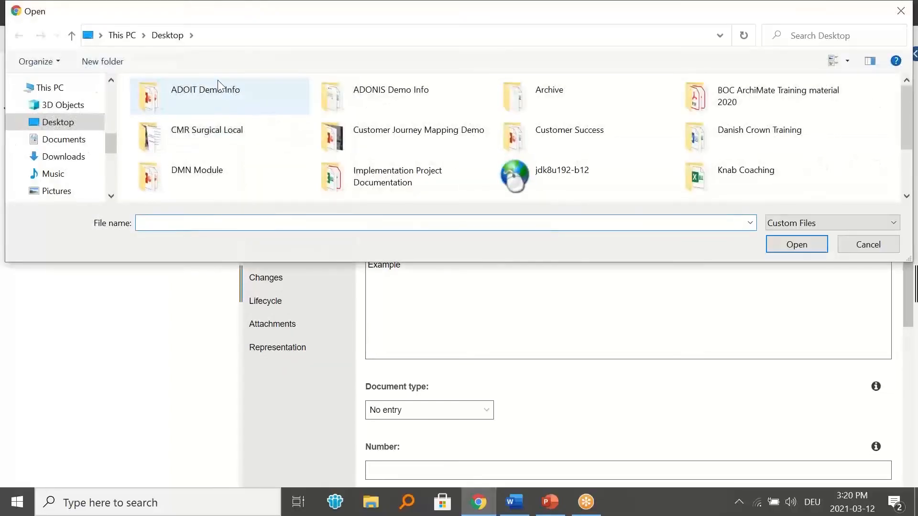
double_click(390, 99)
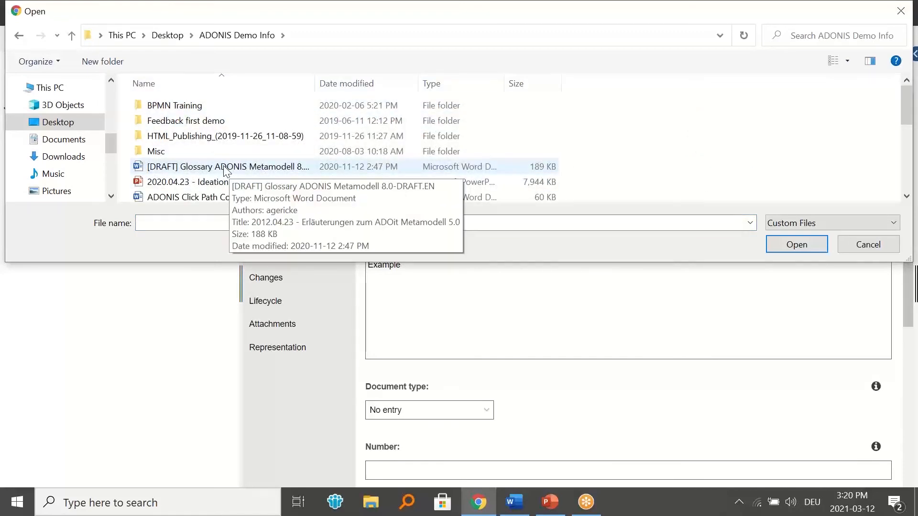
left_click(894, 13)
scroll(463, 272, "down", 1)
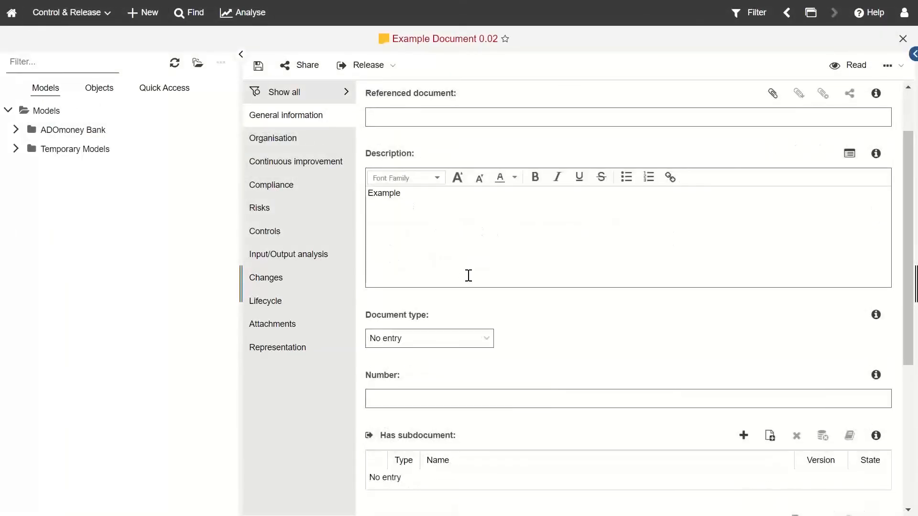
left_click(265, 329)
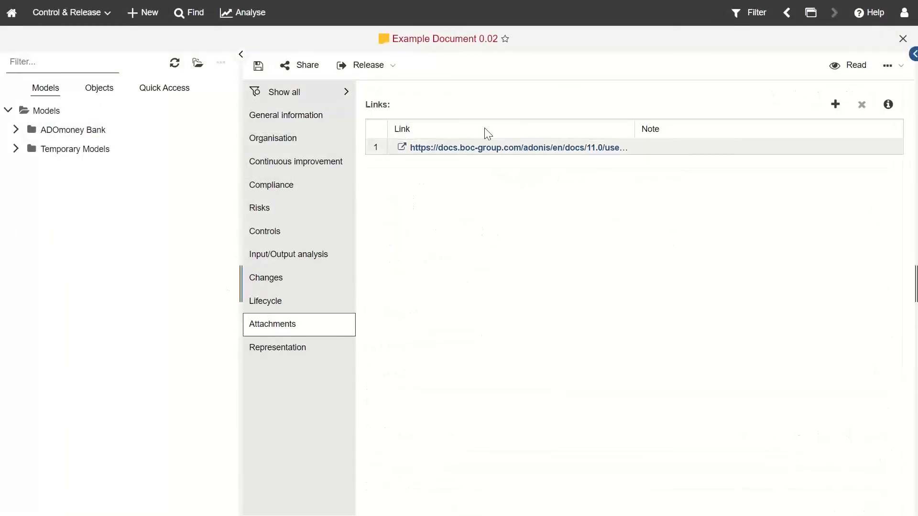
left_click(260, 70)
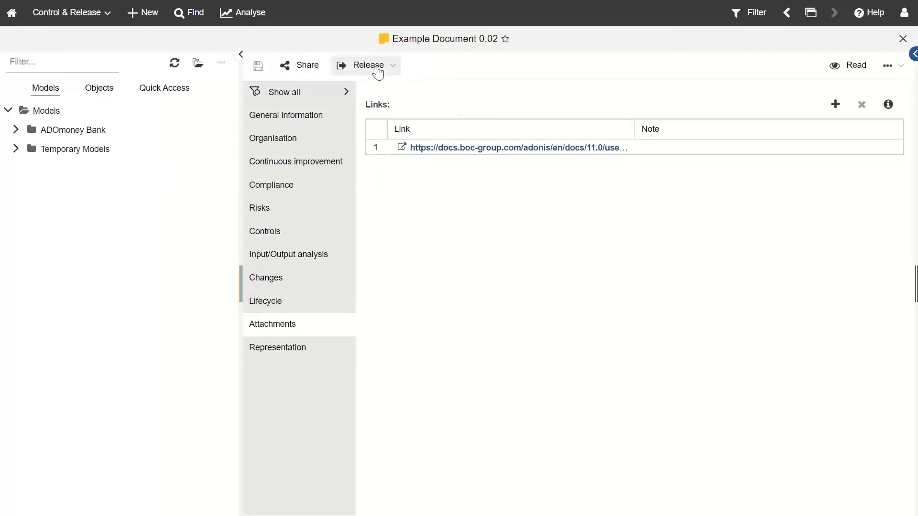
Step: Start Release > Submit to review for Example Document 0.02, then abort at the comment dialog
left_click(377, 69)
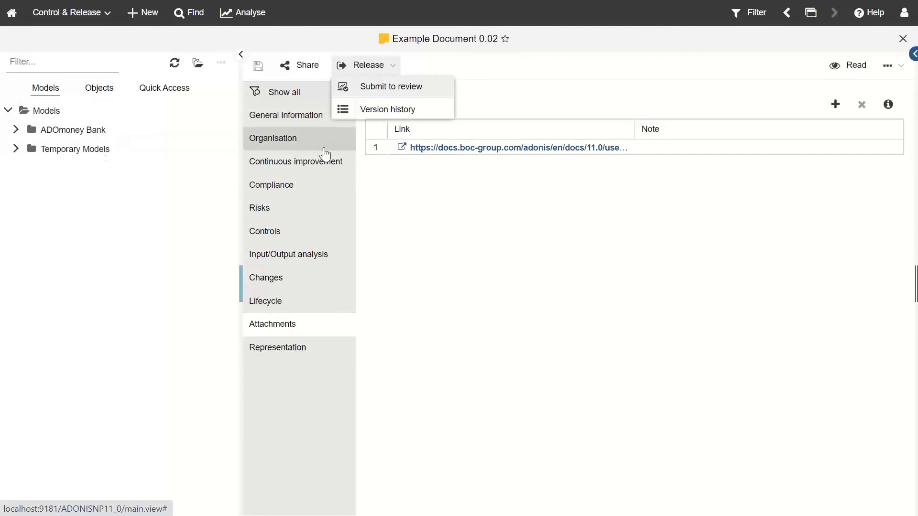
left_click(381, 91)
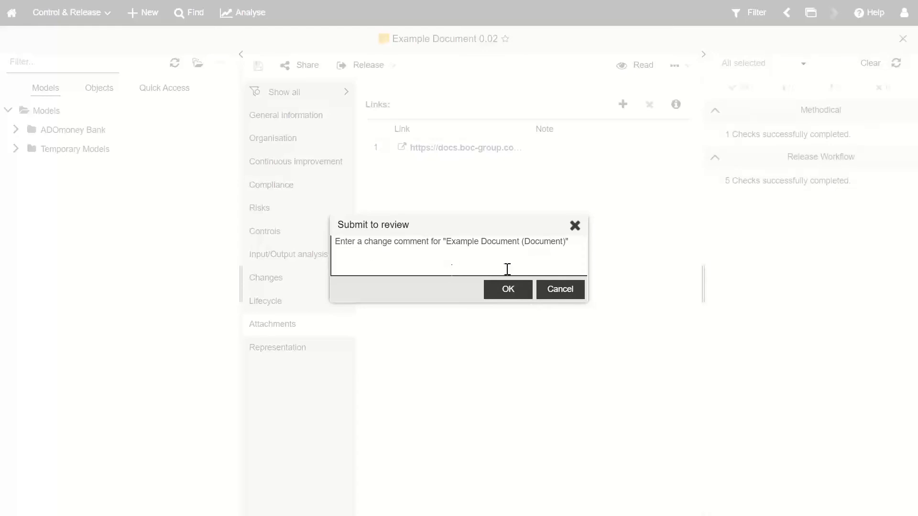
left_click(576, 226)
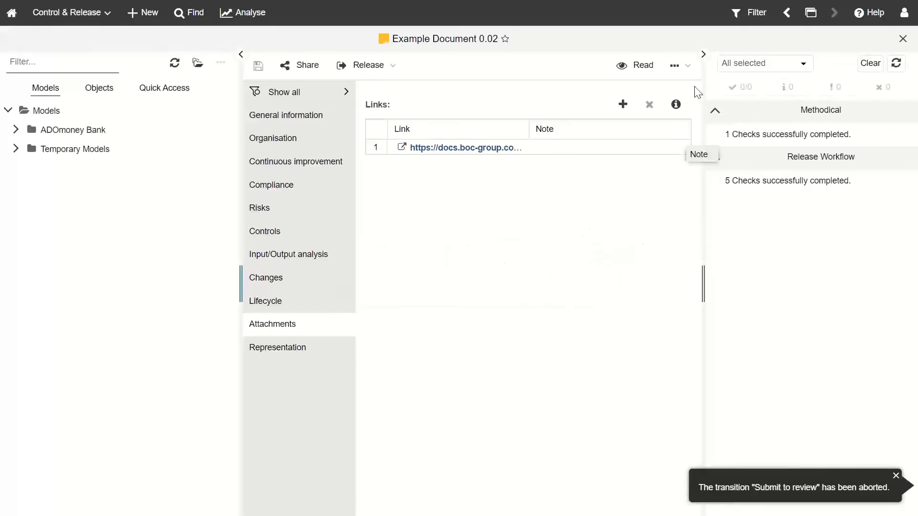
left_click(678, 67)
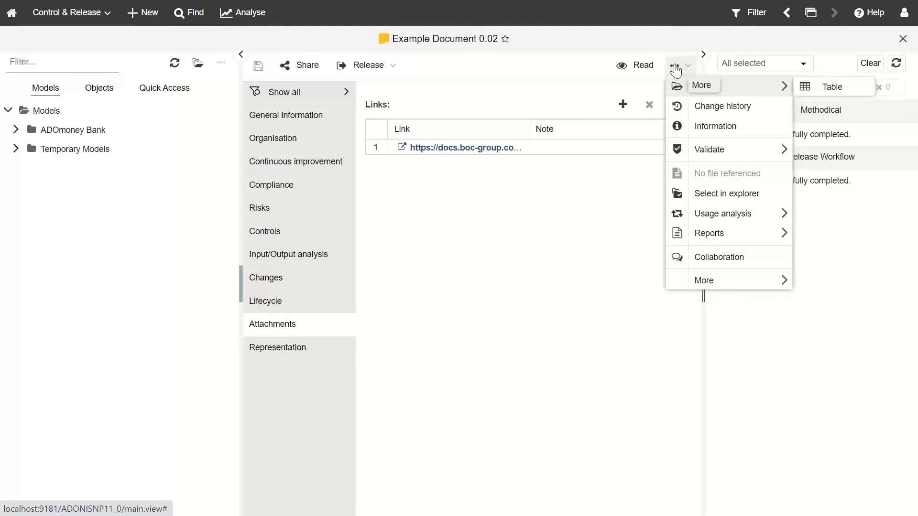
Step: Review the change history, then show the Lifecycle section with its version history
left_click(702, 111)
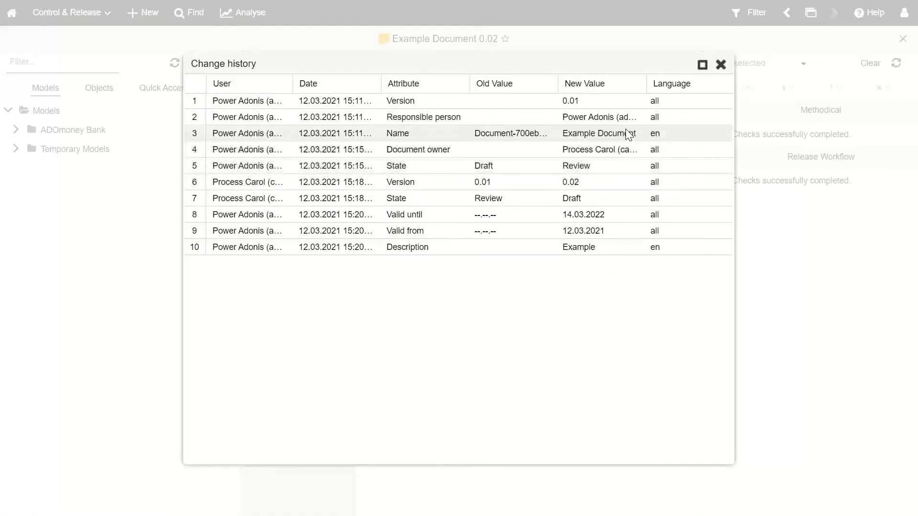
left_click(721, 65)
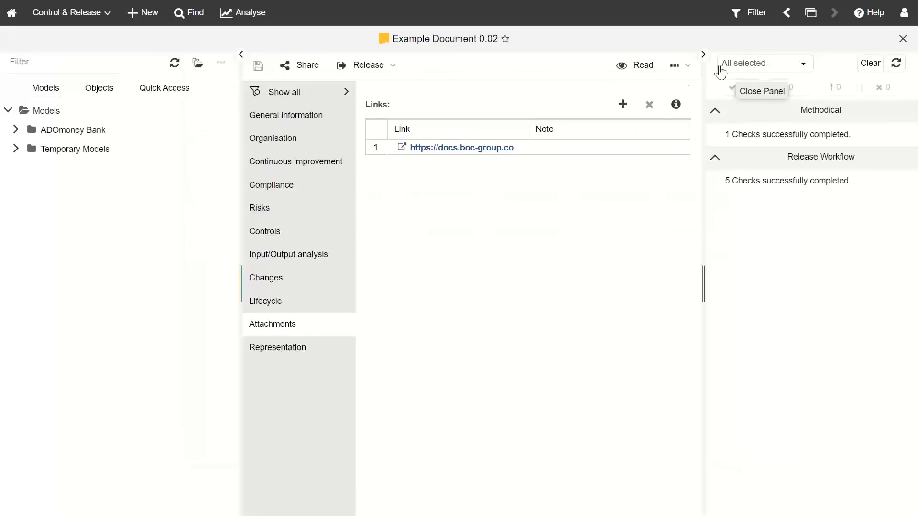
left_click(282, 312)
scroll(478, 215, "up", 2)
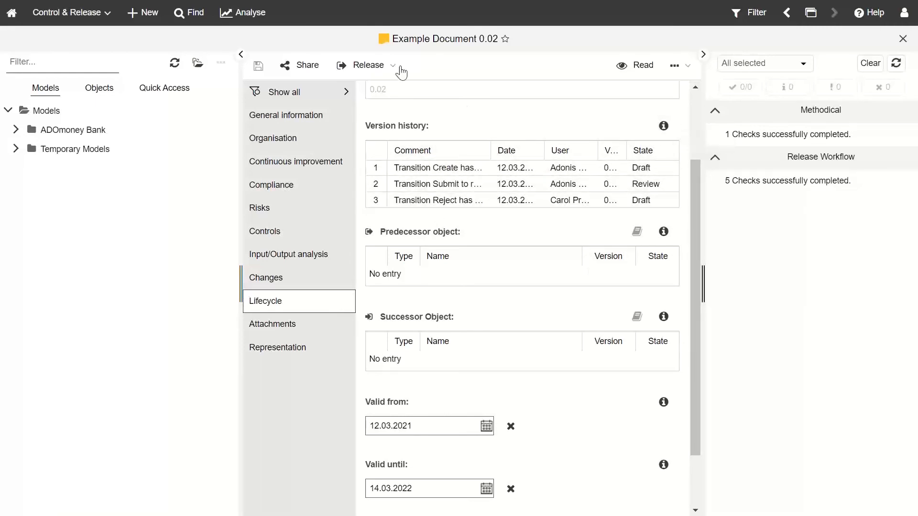
Step: Submit Example Document 0.02 to review with OK, then log out
left_click(377, 69)
left_click(377, 82)
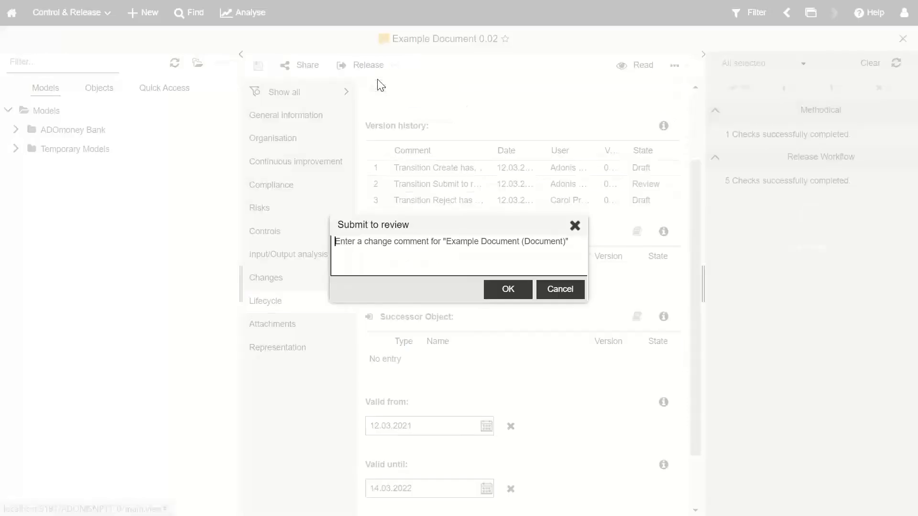
left_click(515, 285)
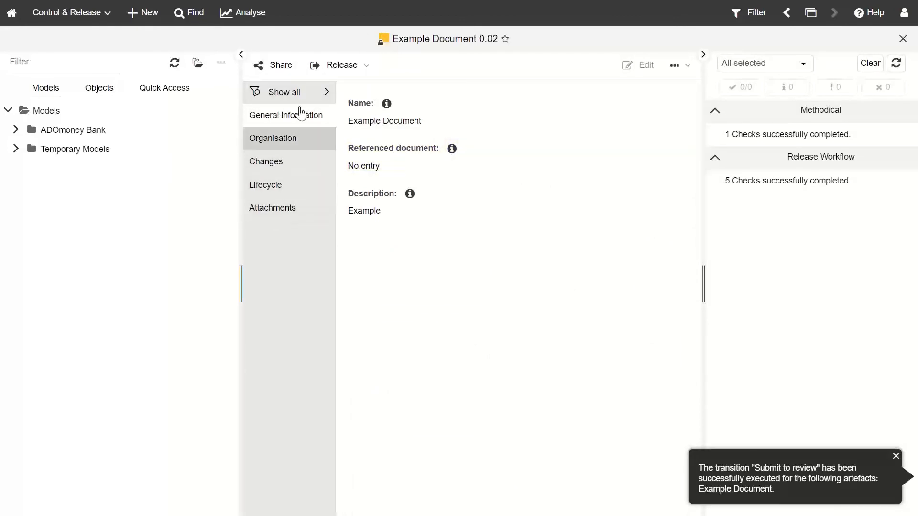
left_click(904, 13)
left_click(844, 114)
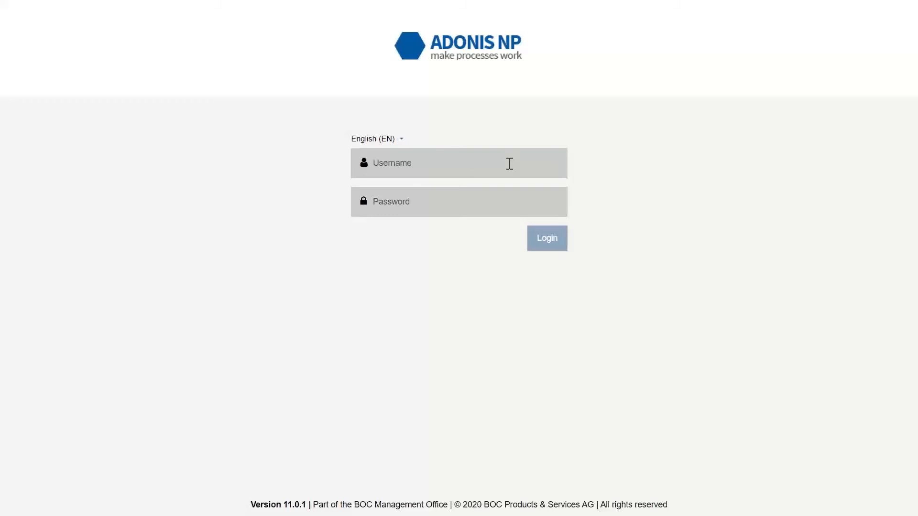
Step: Sign in as the reviewer and open Example Document 0.02 from the pending Documents list
type("carol")
left_click(482, 209)
type("•")
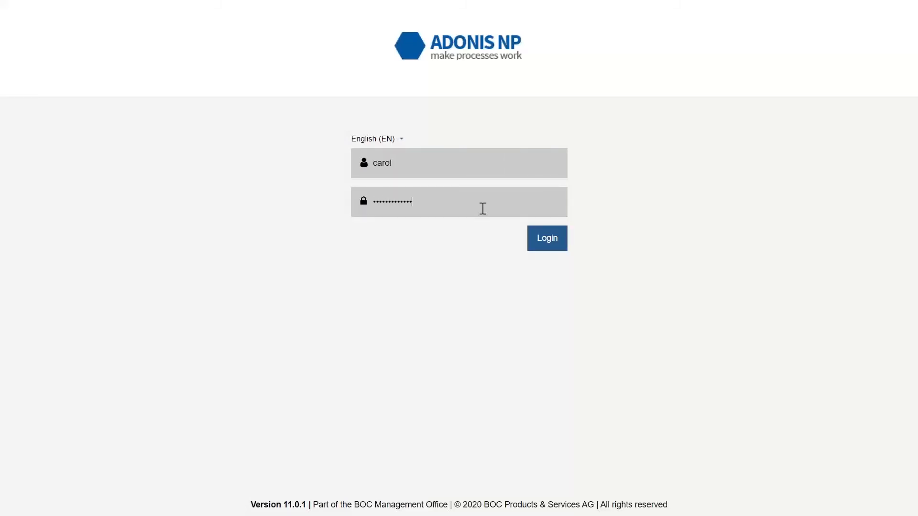
key("Return")
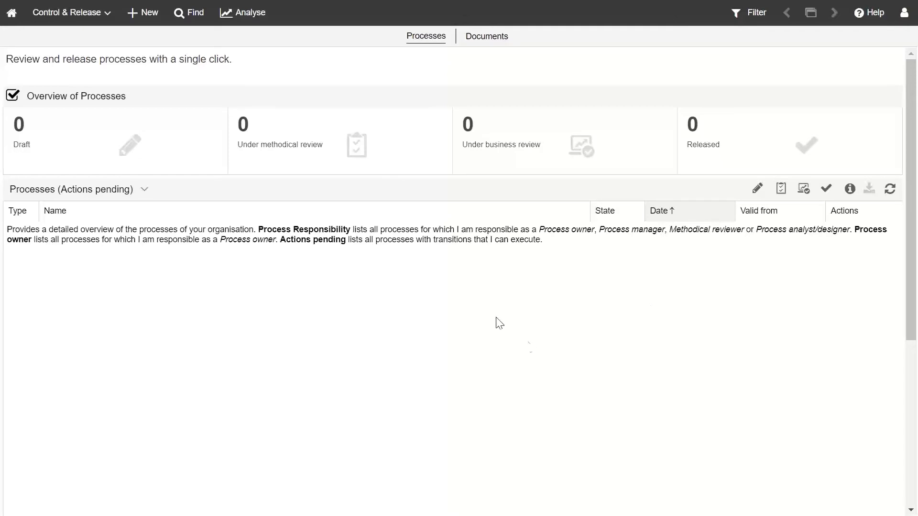
left_click(487, 39)
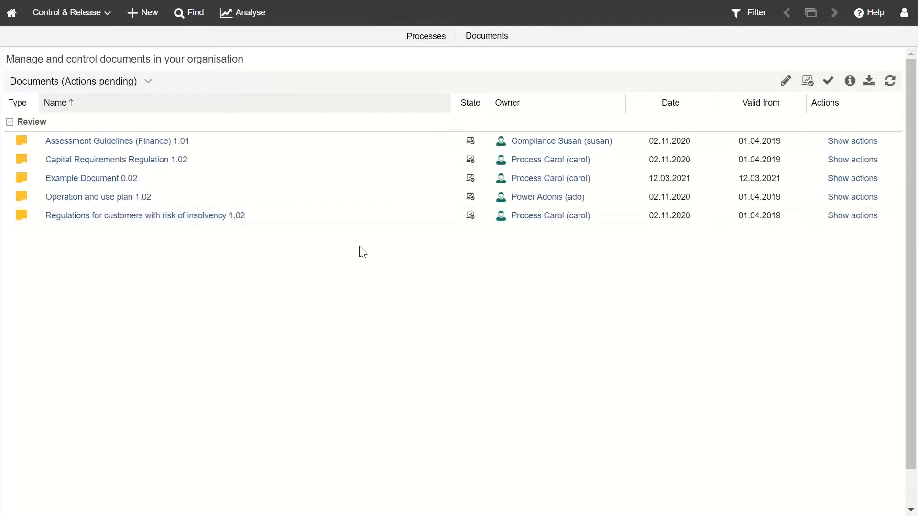
left_click(127, 183)
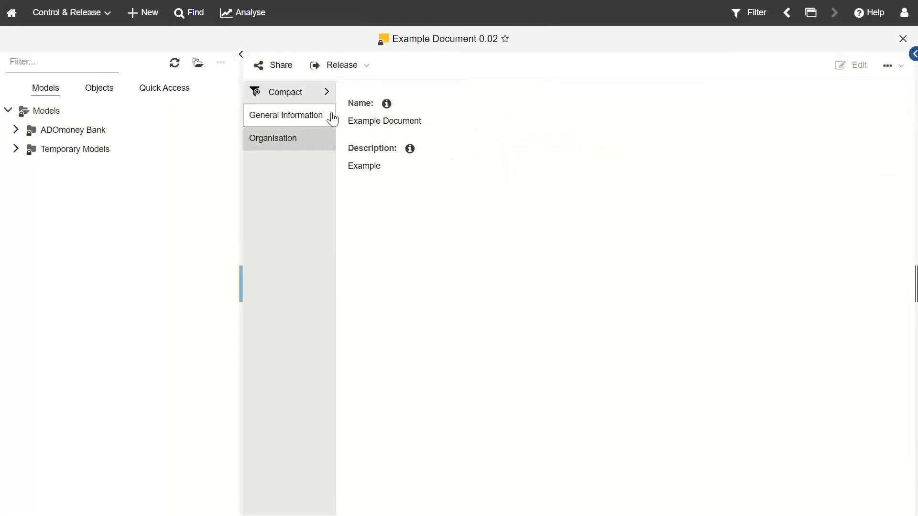
Step: Switch Example Document 0.02's section view to Show all
left_click(296, 149)
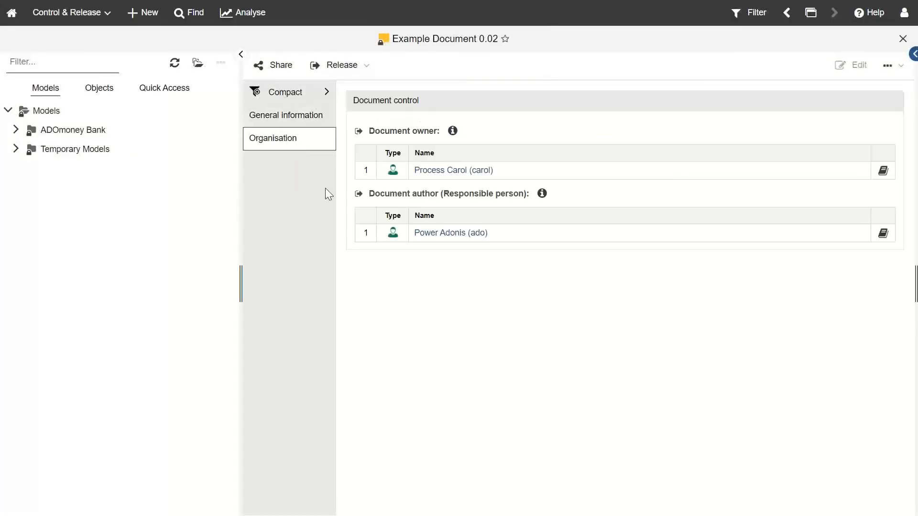
left_click(323, 94)
left_click(357, 192)
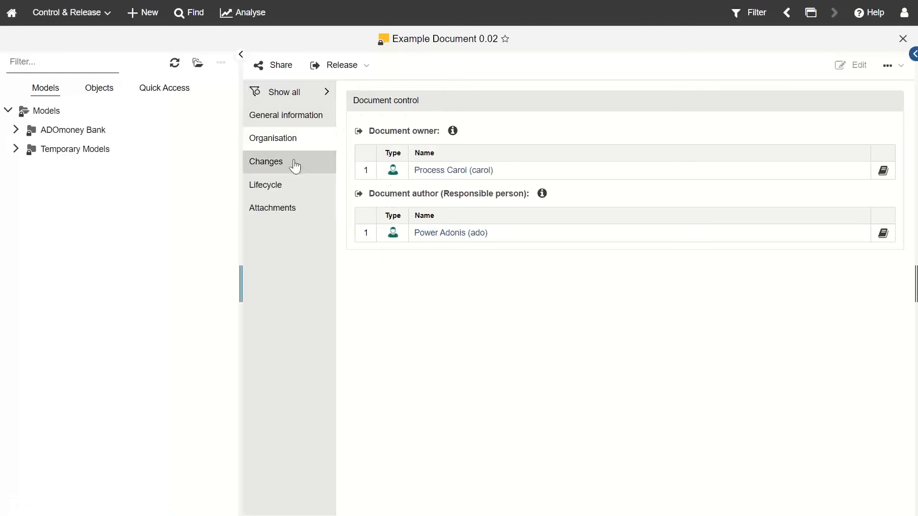
left_click(285, 115)
Step: Review the Organisation, Changes, Lifecycle and Attachments sections, then list the Release transitions
left_click(268, 143)
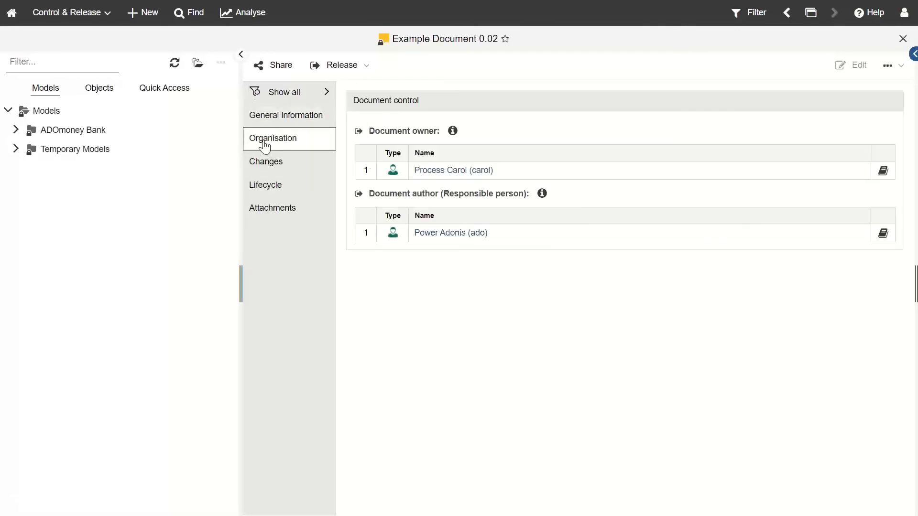
left_click(287, 168)
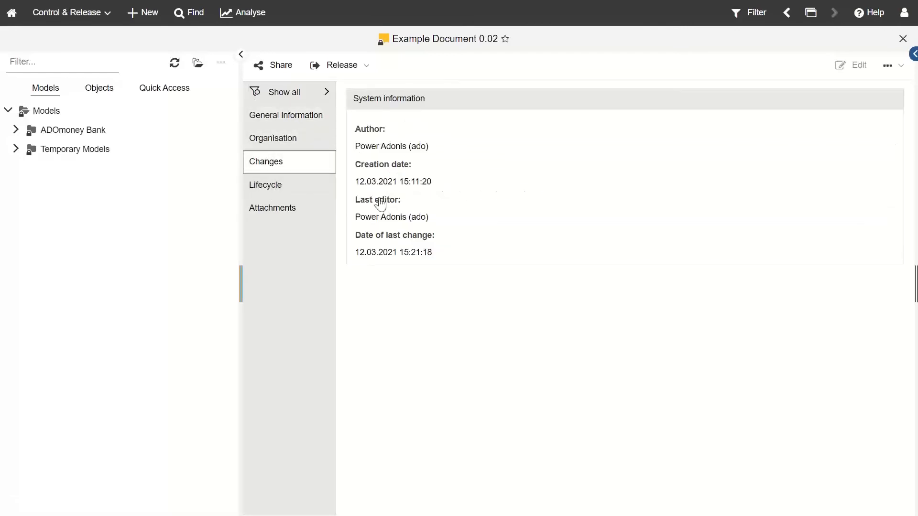
left_click(274, 190)
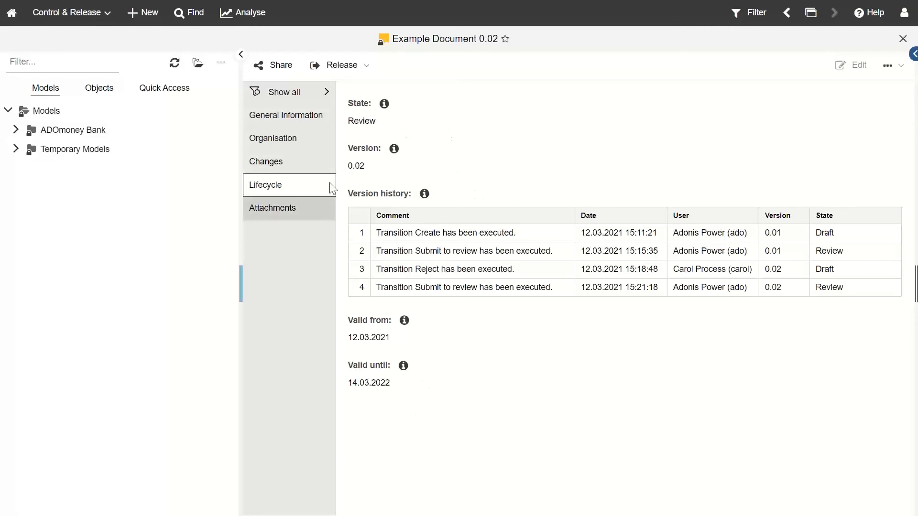
left_click(292, 209)
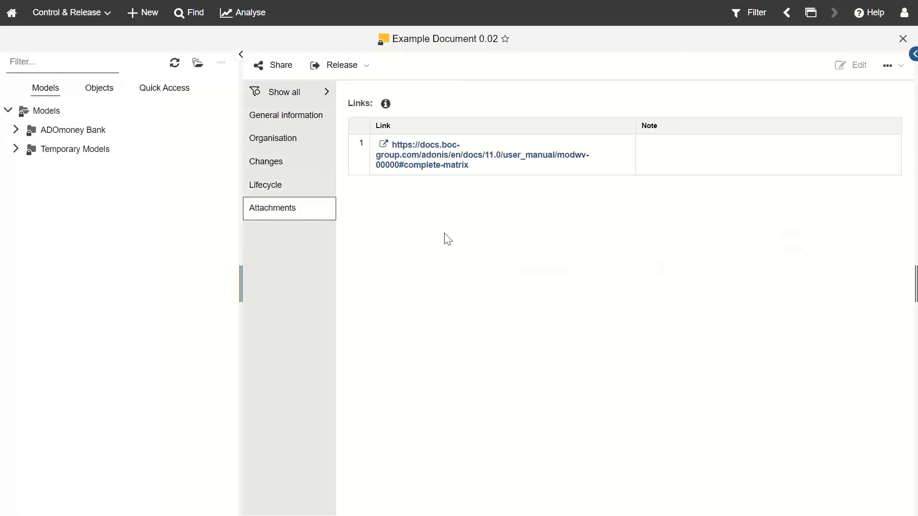
left_click(352, 75)
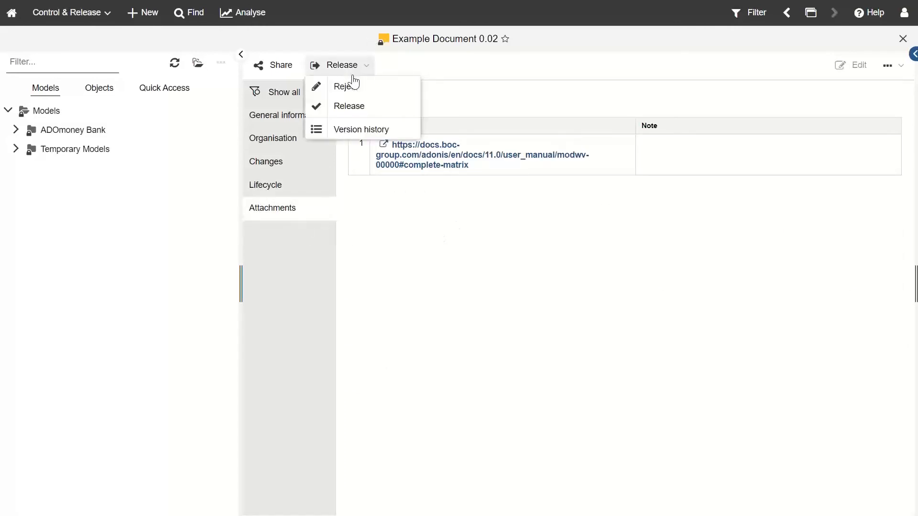
Step: Release Example Document as version 1.00 without a comment and close it
left_click(353, 112)
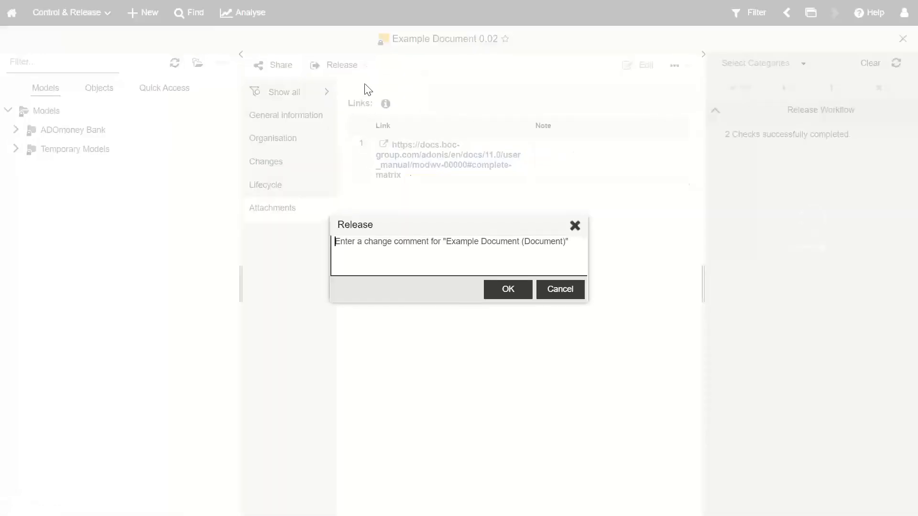
left_click(511, 289)
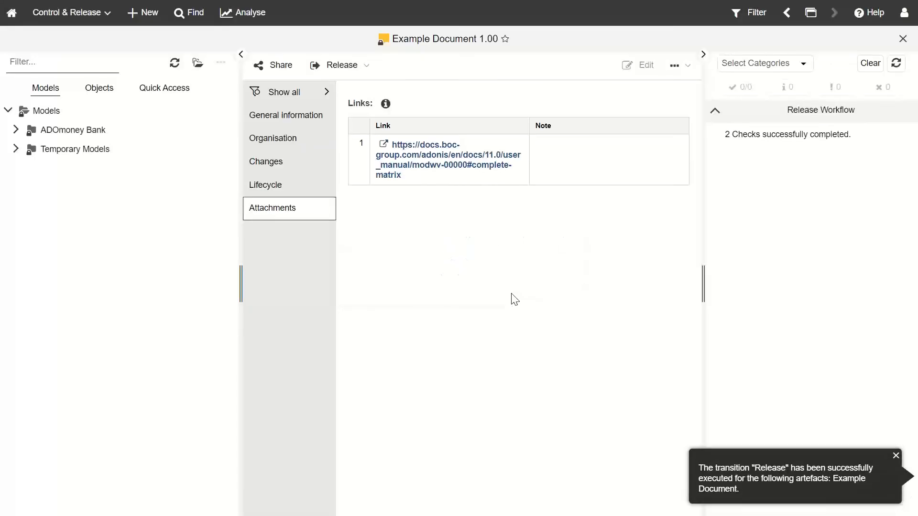
left_click(902, 38)
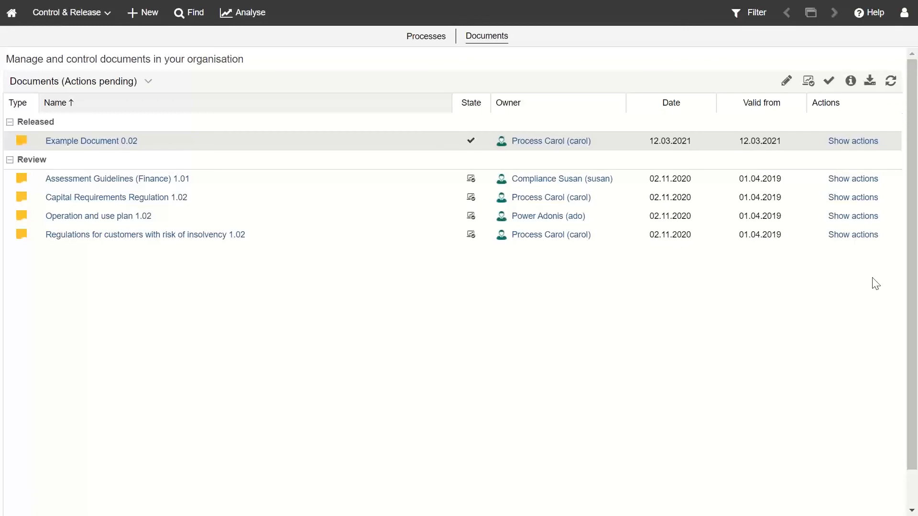
Step: Log out of ADONIS to the login page
left_click(82, 21)
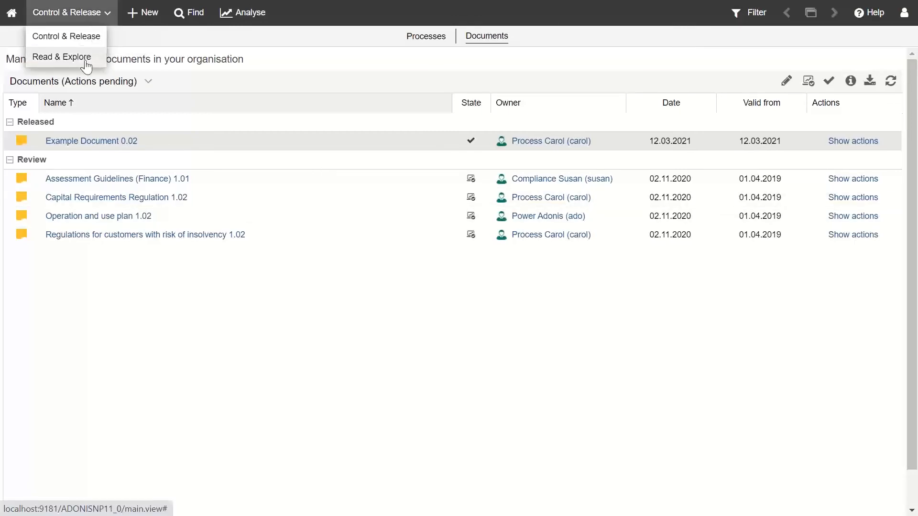
left_click(904, 13)
left_click(837, 119)
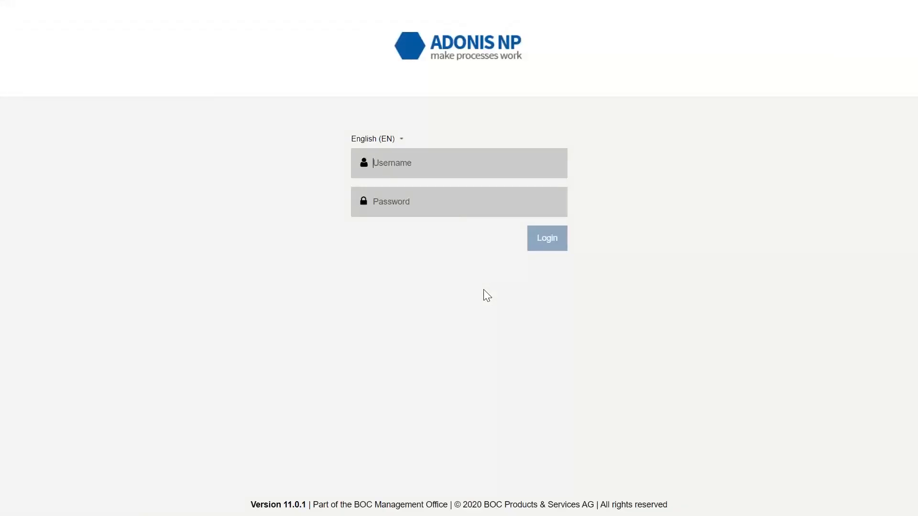
Step: Sign in as another user with their username and password and view the landscape home
type("r")
type("ich")
type("•••••••••")
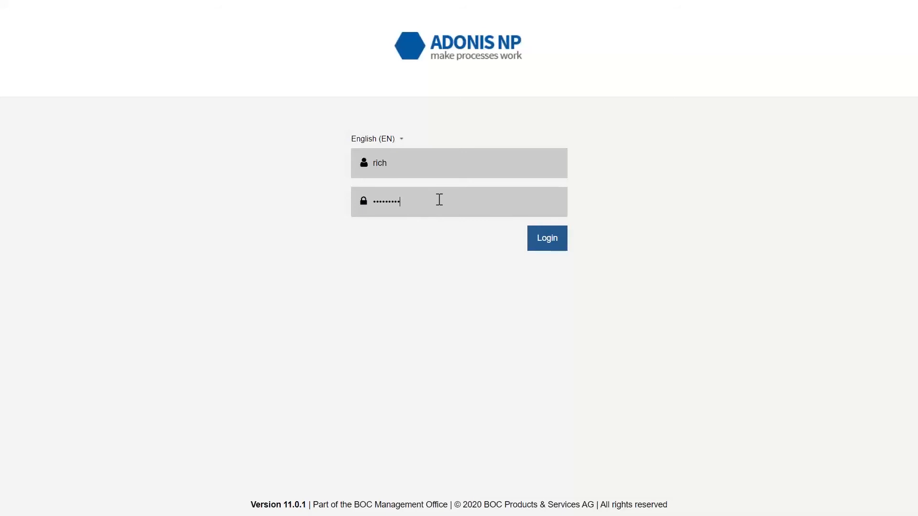
type("•••")
key("Return")
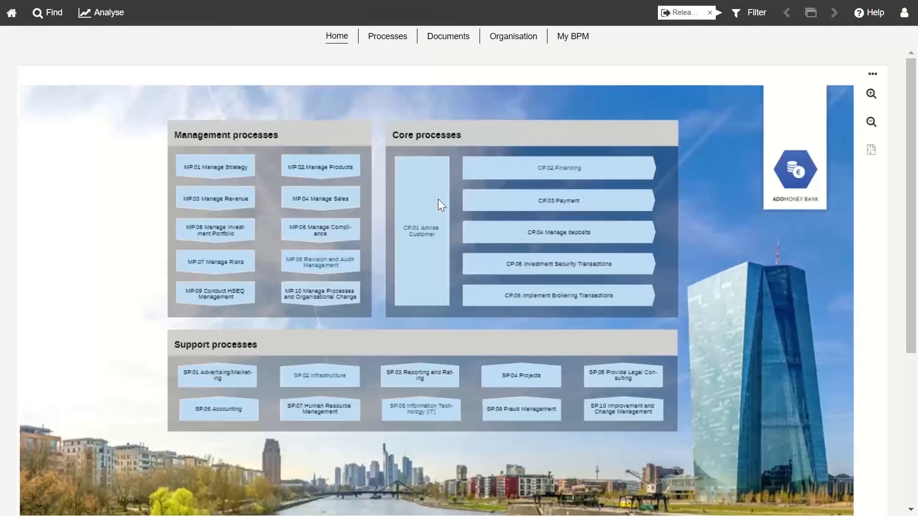
scroll(357, 96, "down", 2)
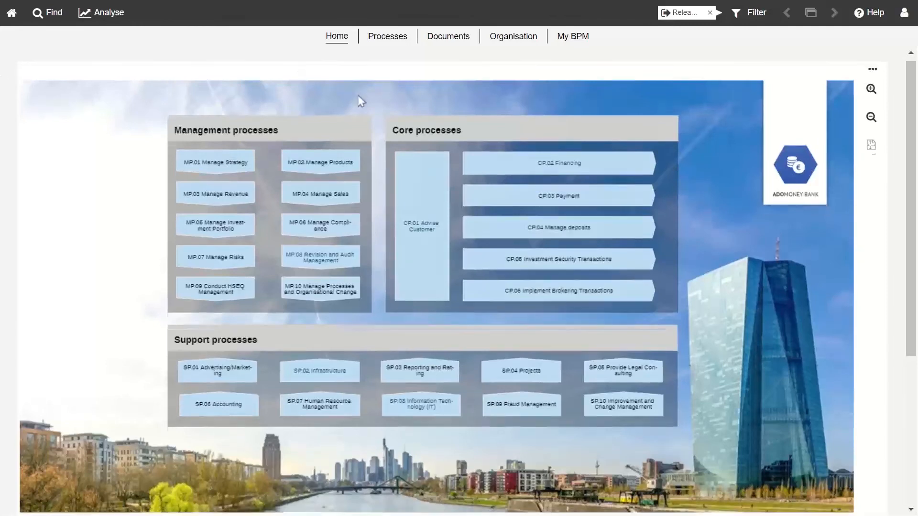
scroll(385, 98, "up", 2)
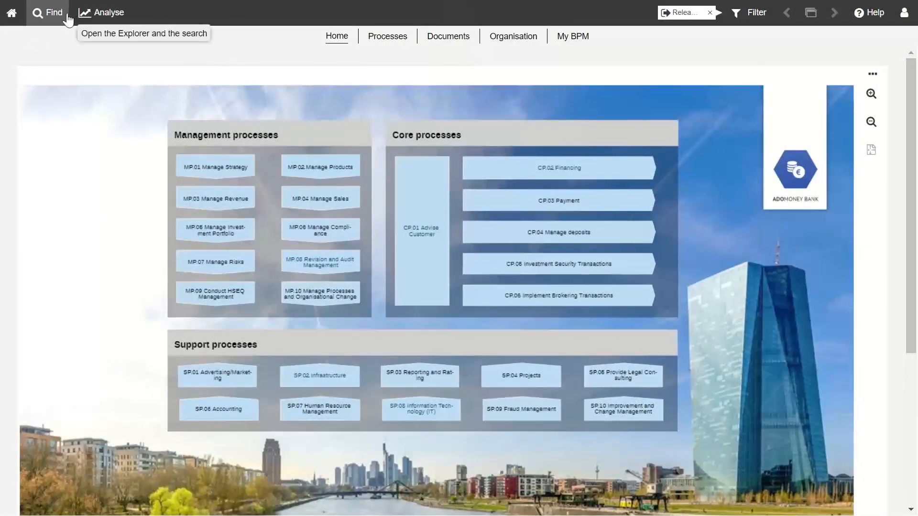
Step: Log out again and begin entering the document author's username at login
left_click(903, 14)
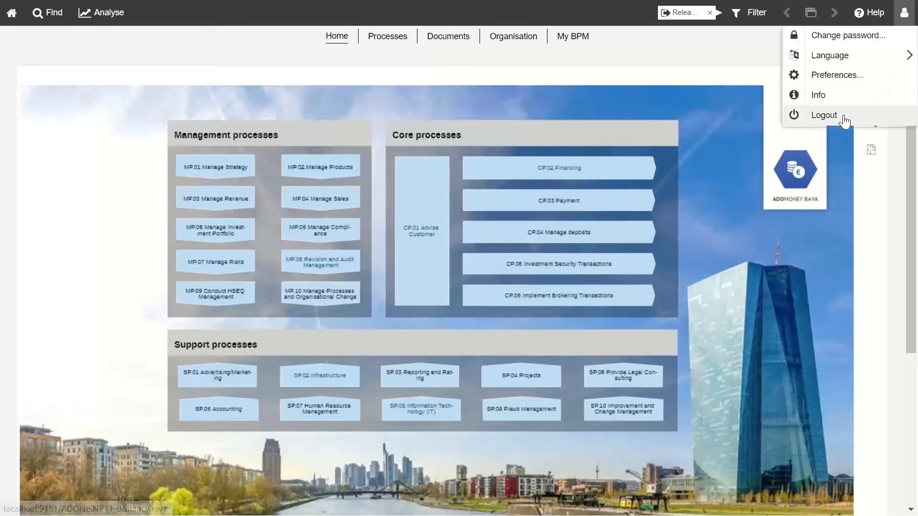
left_click(823, 115)
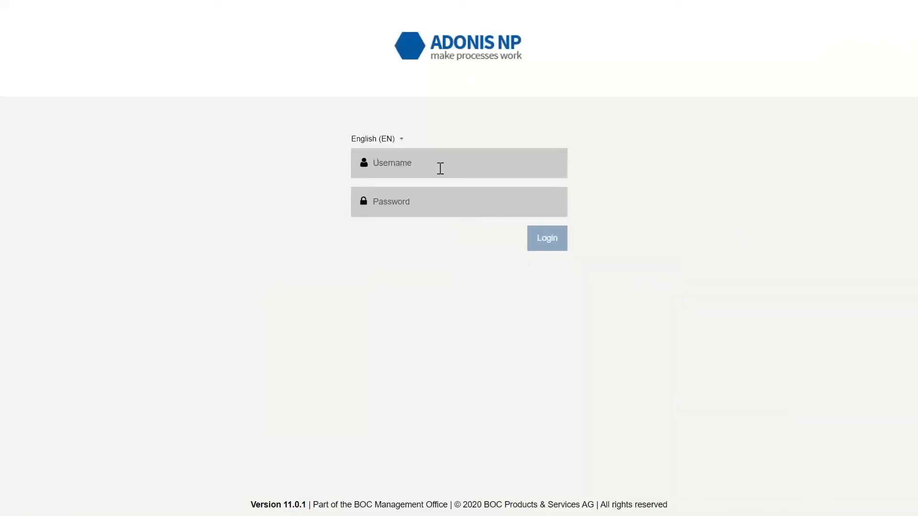
left_click(438, 168)
Step: Sign in as the document author, correcting the mistyped password
type("ado")
left_click(430, 200)
type("•••••••")
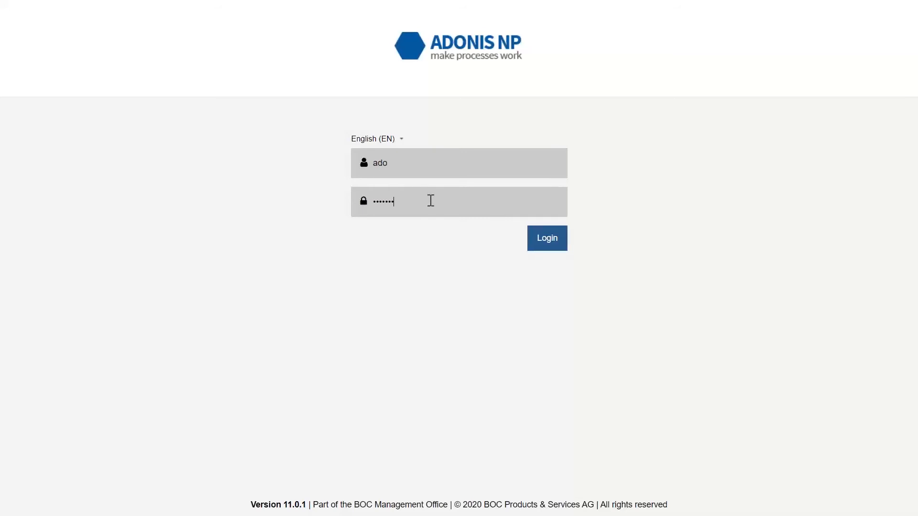
type("•••")
key("BackSpace")
key("BackSpace")
key("BackSpace")
key("BackSpace")
key("BackSpace")
type("•••••••••••••")
key("Return")
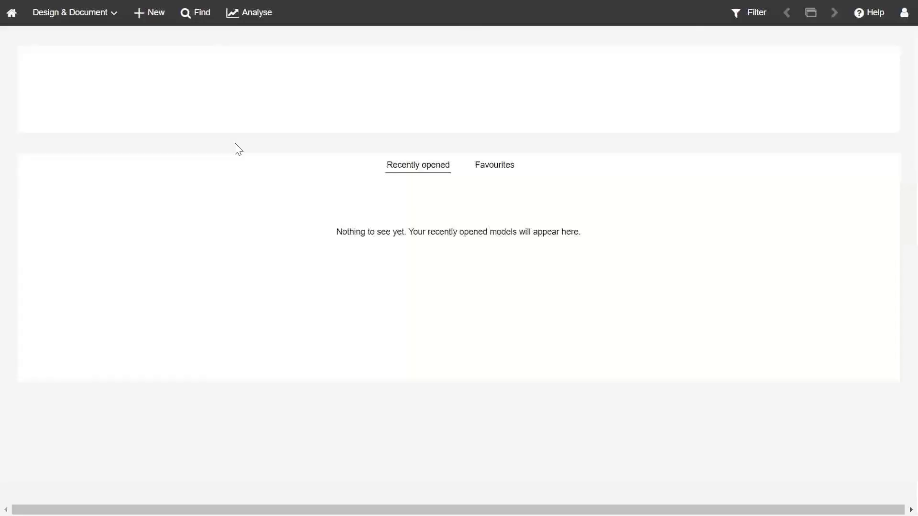
Step: Switch from Design & Document to the Read & Explore scenario
left_click(66, 14)
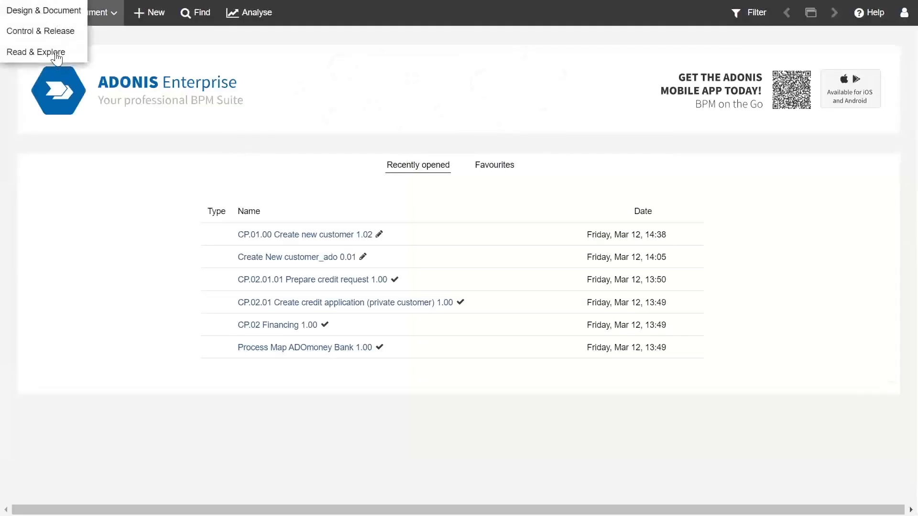
left_click(70, 13)
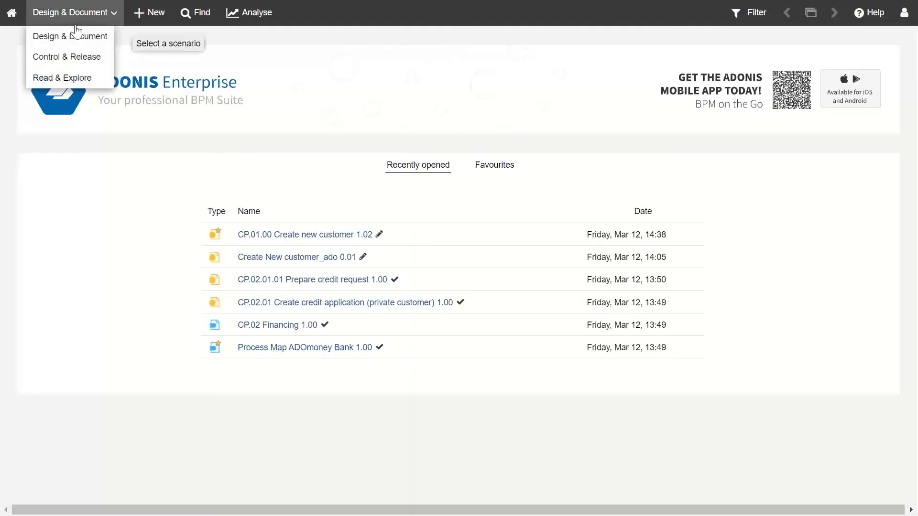
left_click(56, 78)
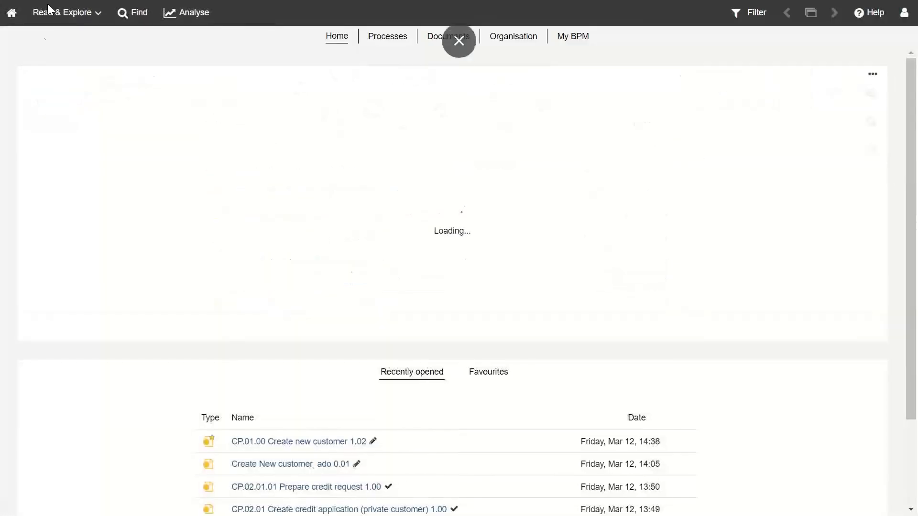
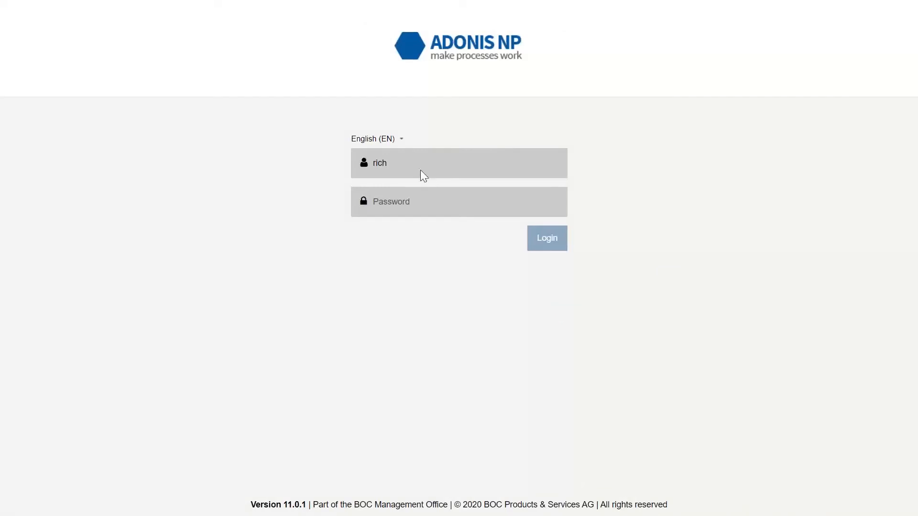
Step: Enter the account password and submit the login
left_click(419, 197)
type("•••••••••••••")
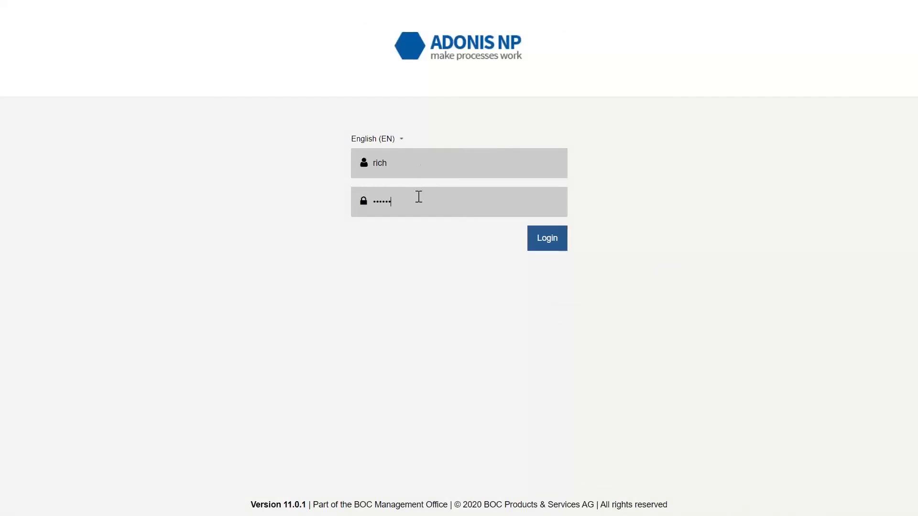
key("Return")
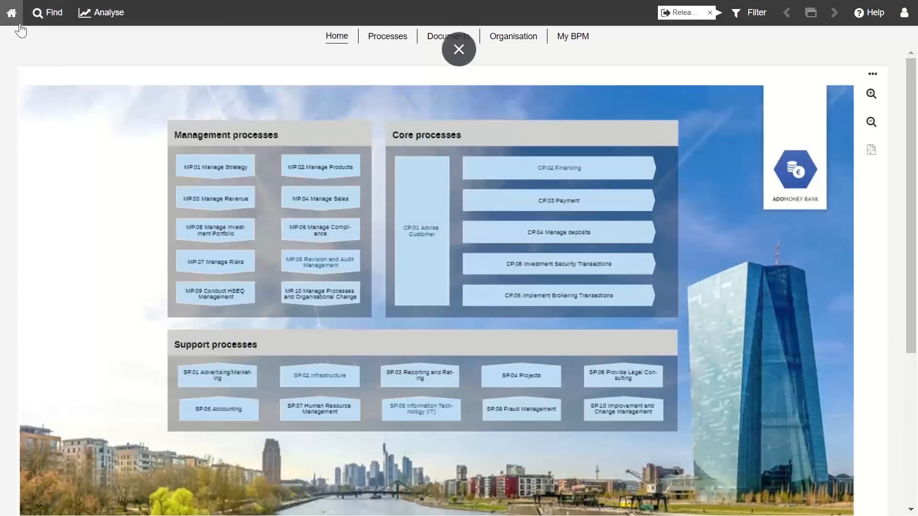
Step: Zoom the home process map out and in, peek into CP.02 Financing, then return home
mouse_move(641, 305)
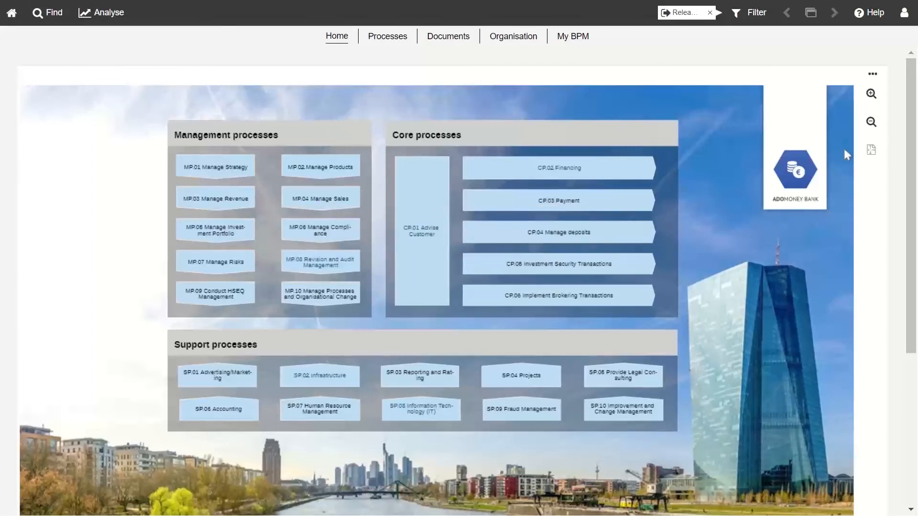
left_click(870, 121)
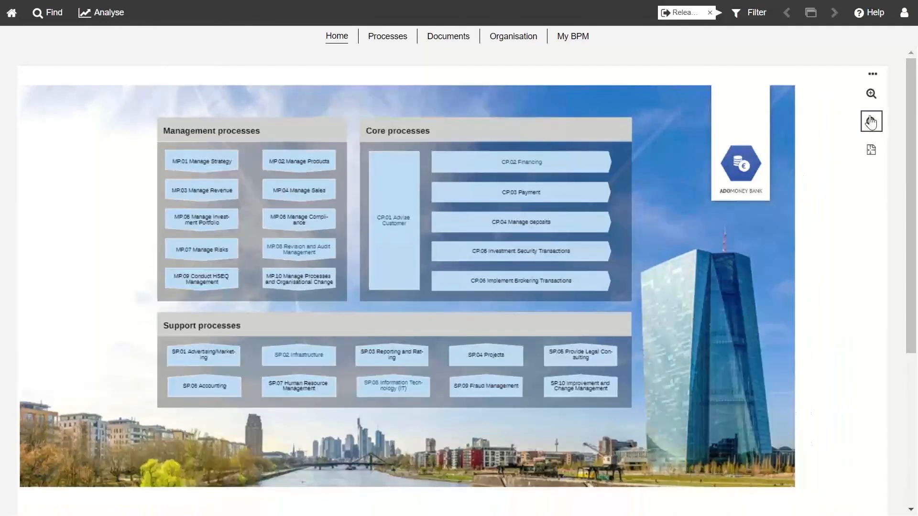
left_click(870, 94)
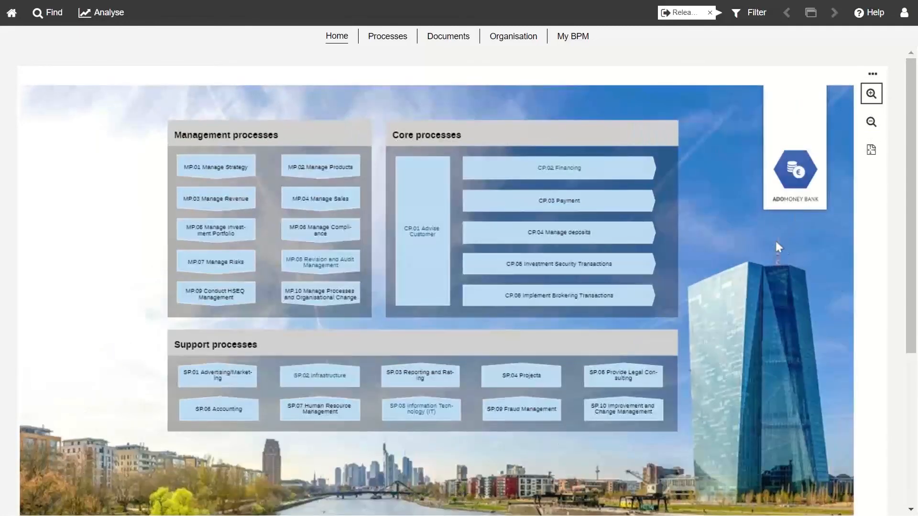
mouse_move(560, 171)
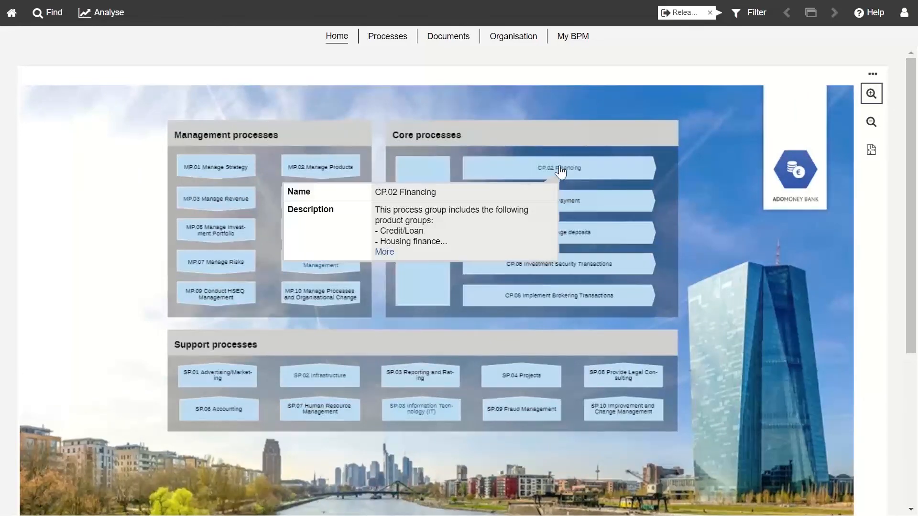
left_click(560, 171)
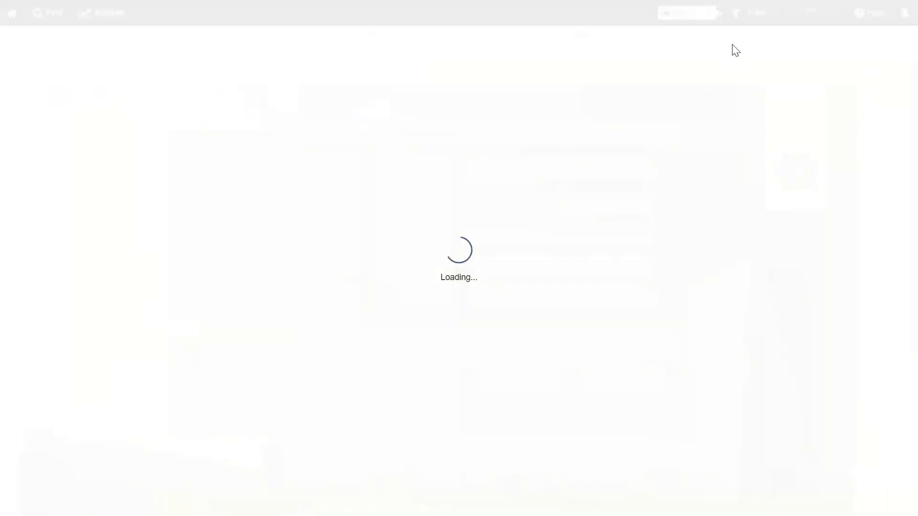
left_click(785, 11)
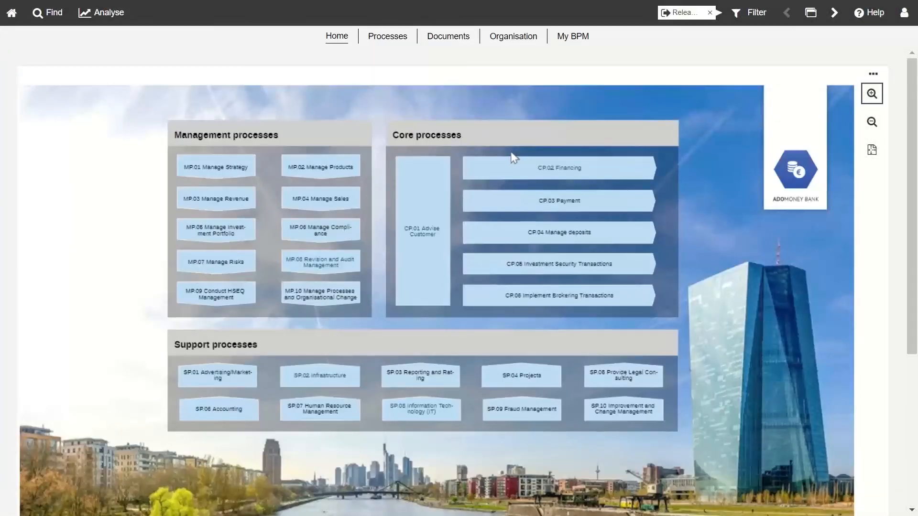
mouse_move(558, 166)
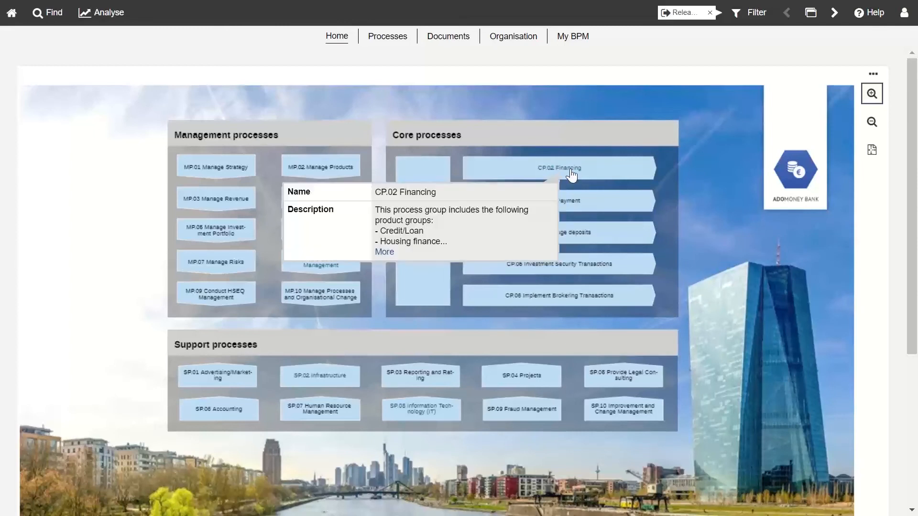
mouse_move(330, 169)
mouse_move(426, 177)
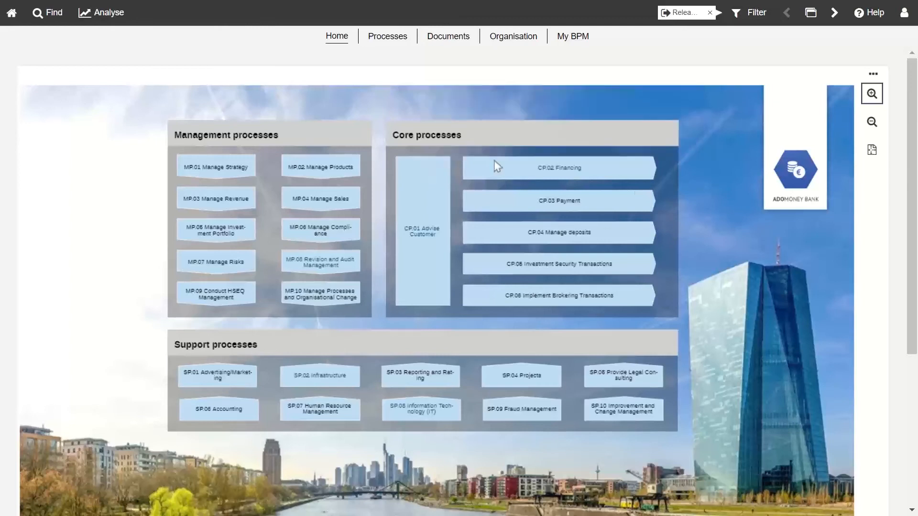
Step: Open the CP.02.01 Create credit application (private customer) model and read its activity info cards
left_click(564, 168)
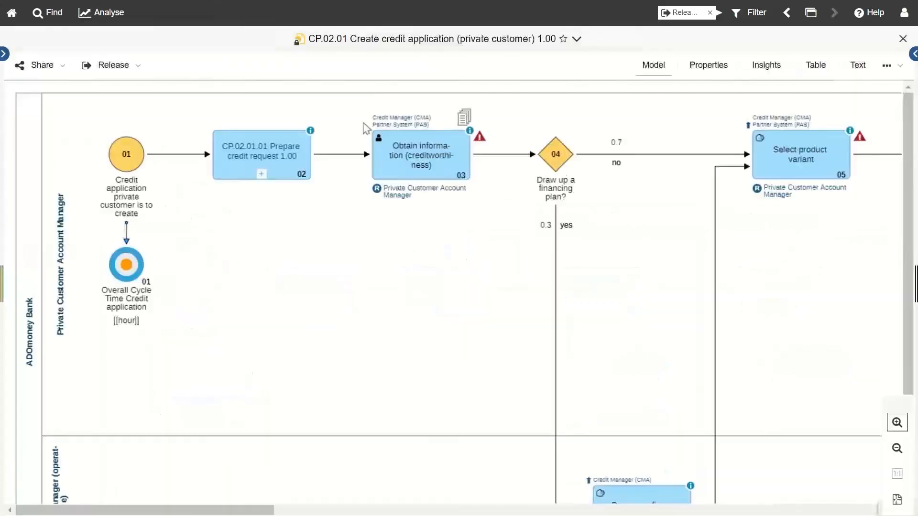
mouse_move(383, 144)
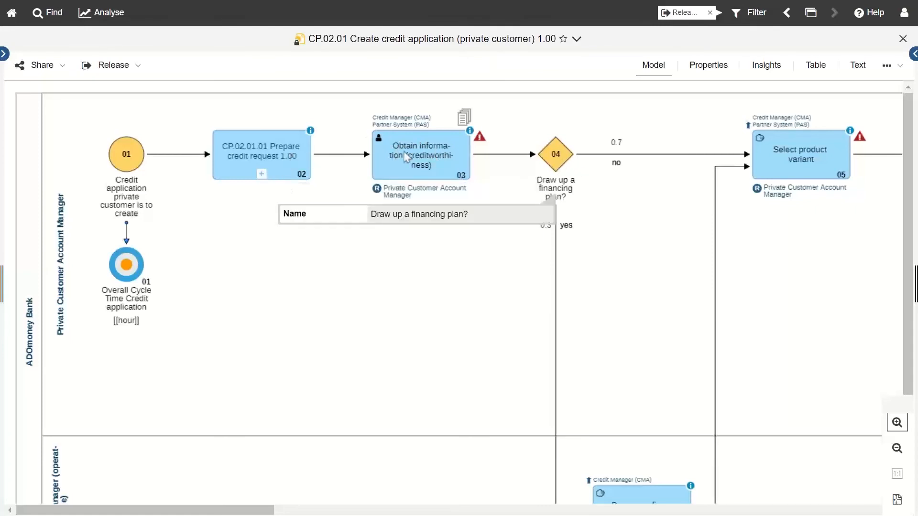
mouse_move(405, 157)
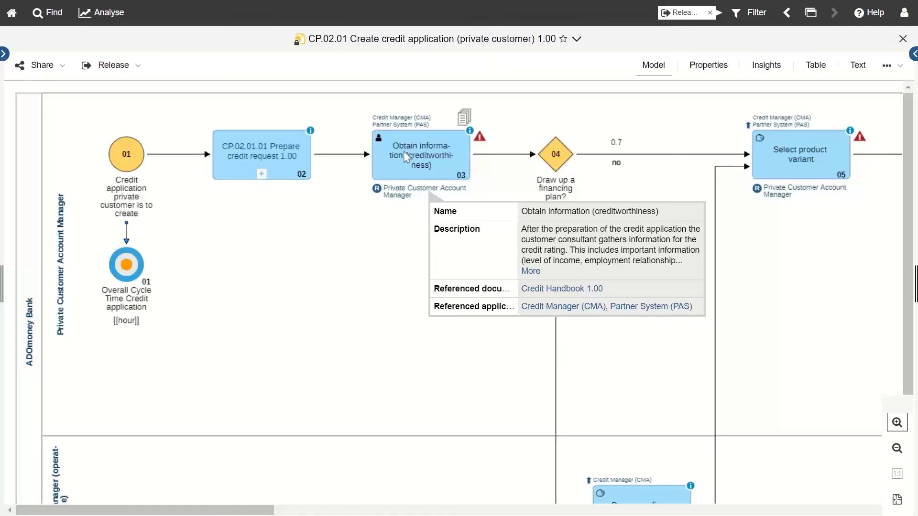
left_click(811, 12)
Step: Return to the Read & Explore home, review Recently opened and Favourites, then list all processes
left_click(756, 59)
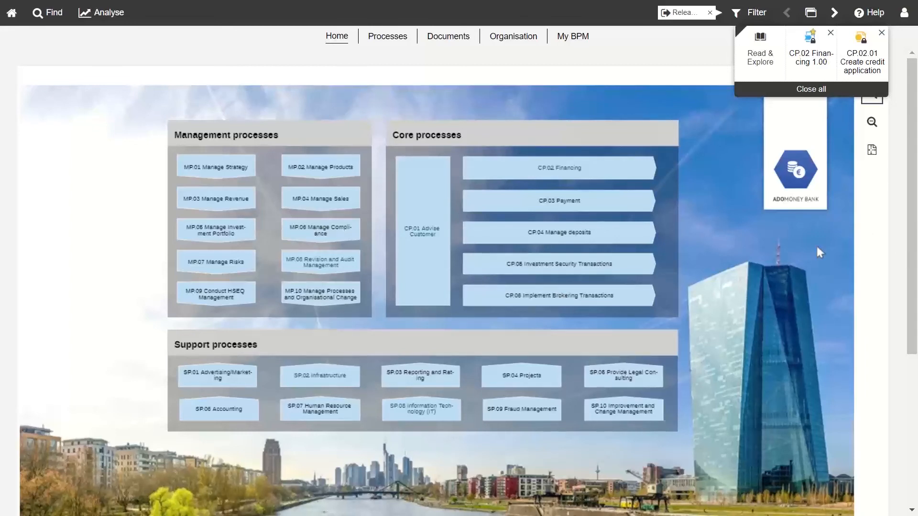
scroll(806, 262, "down", 5)
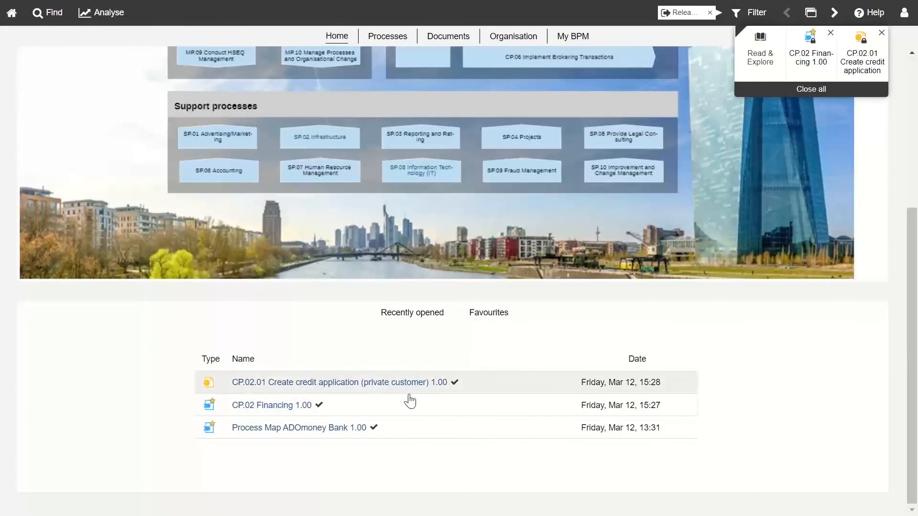
left_click(492, 316)
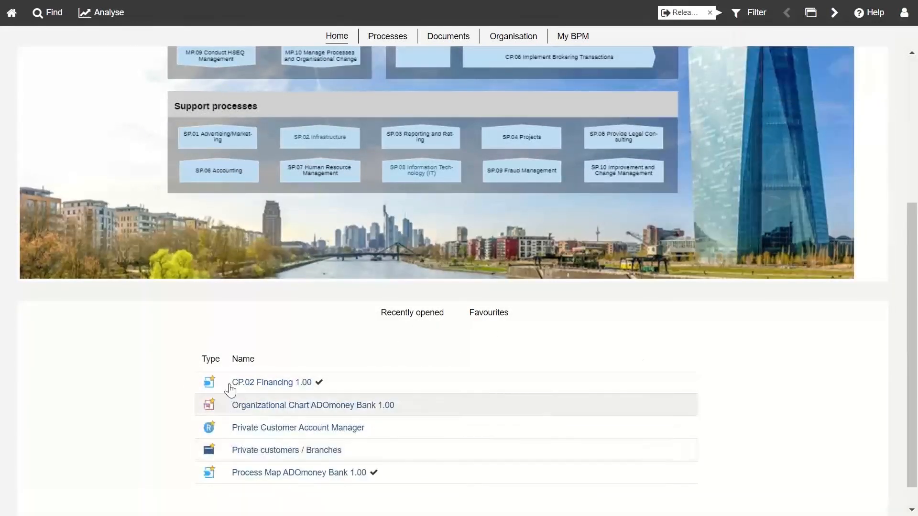
scroll(327, 416, "down", 1)
scroll(327, 416, "up", 6)
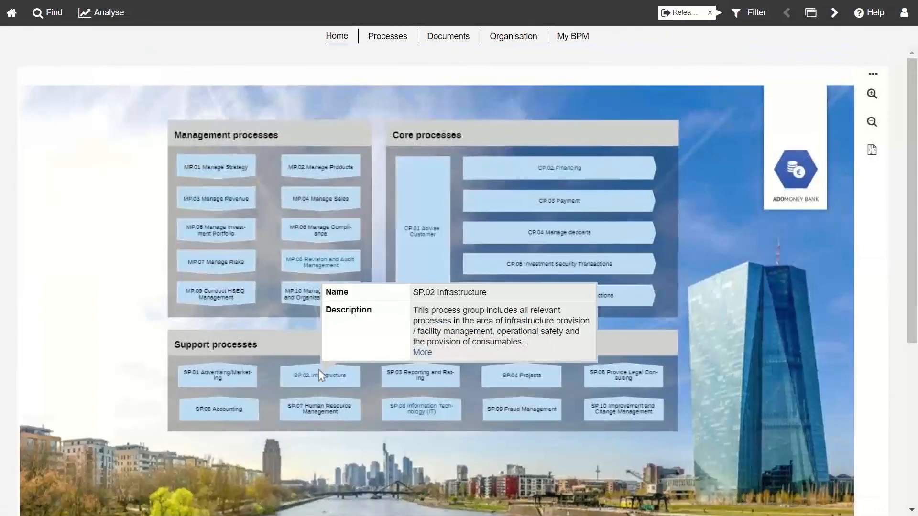
left_click(395, 44)
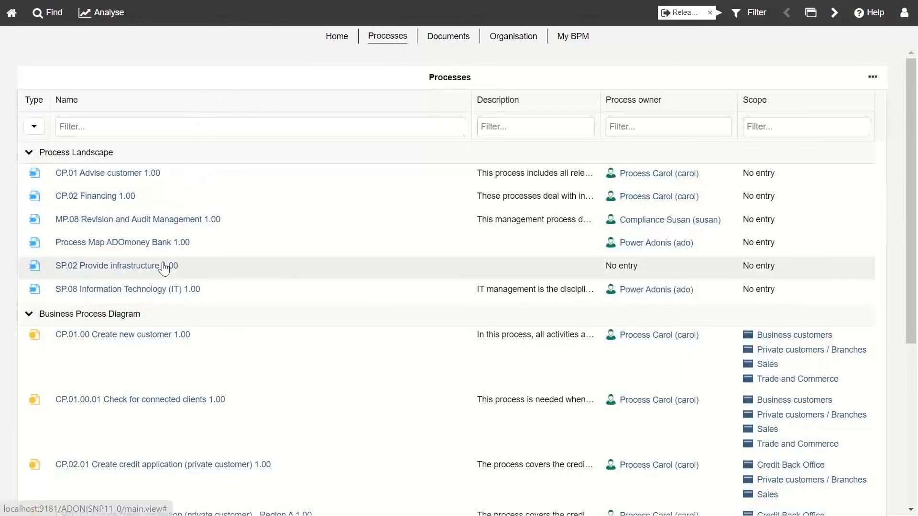
Step: Filter the process list by owner 'carol' and glance at the list options
left_click(652, 131)
type("crol")
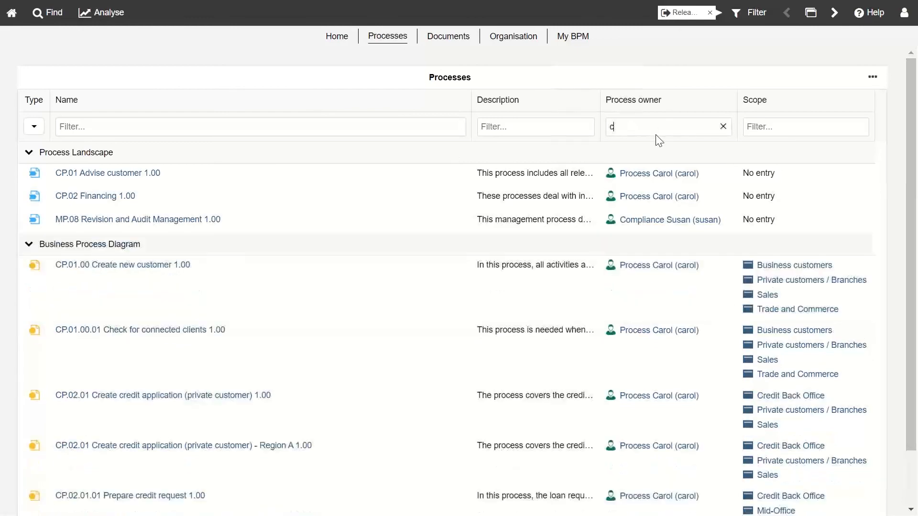
key("BackSpace")
key("BackSpace")
key("BackSpace")
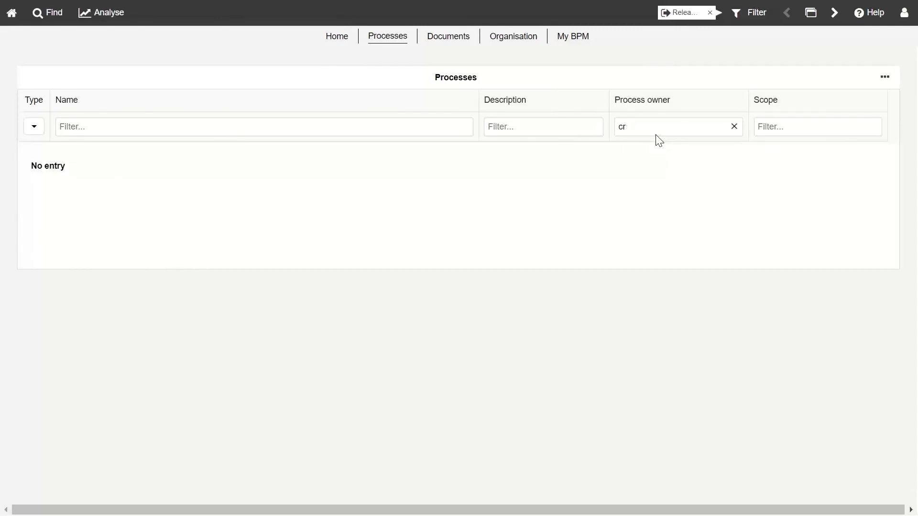
type("arol")
key("BackSpace")
key("BackSpace")
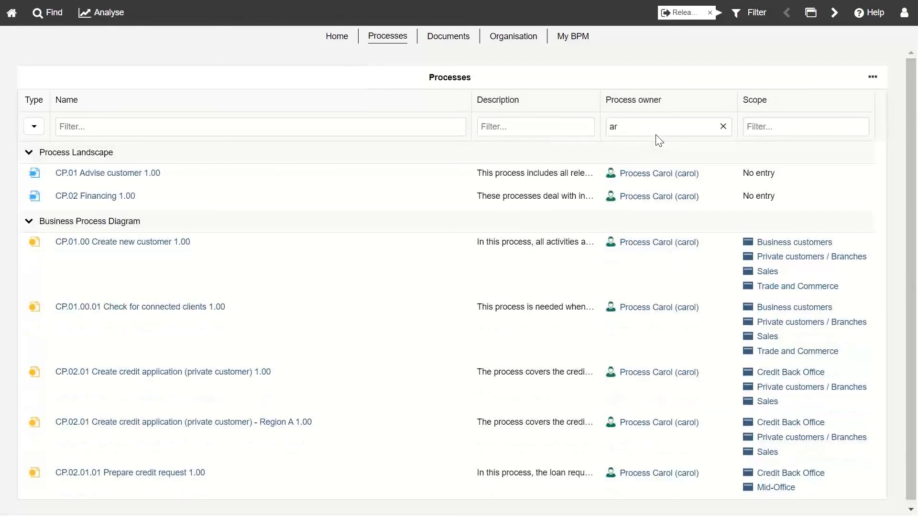
key("BackSpace")
key("BackSpace")
key("BackSpace")
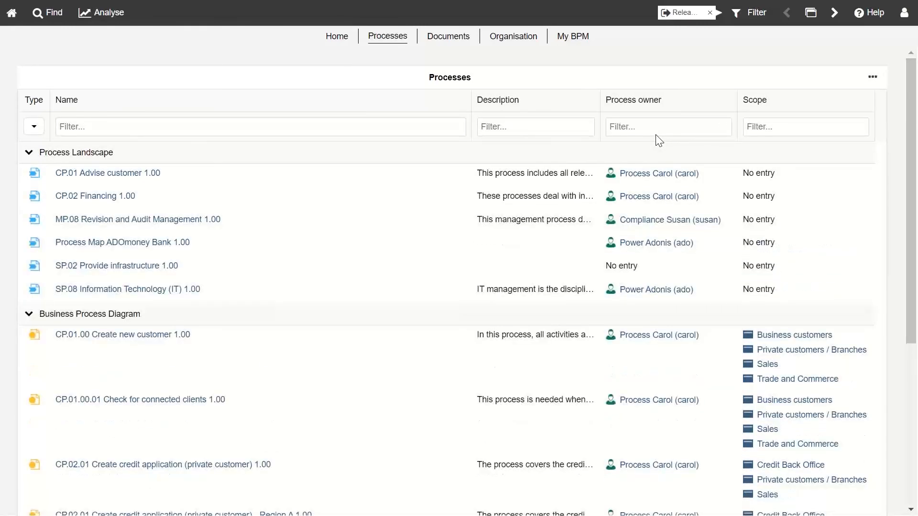
type("carol")
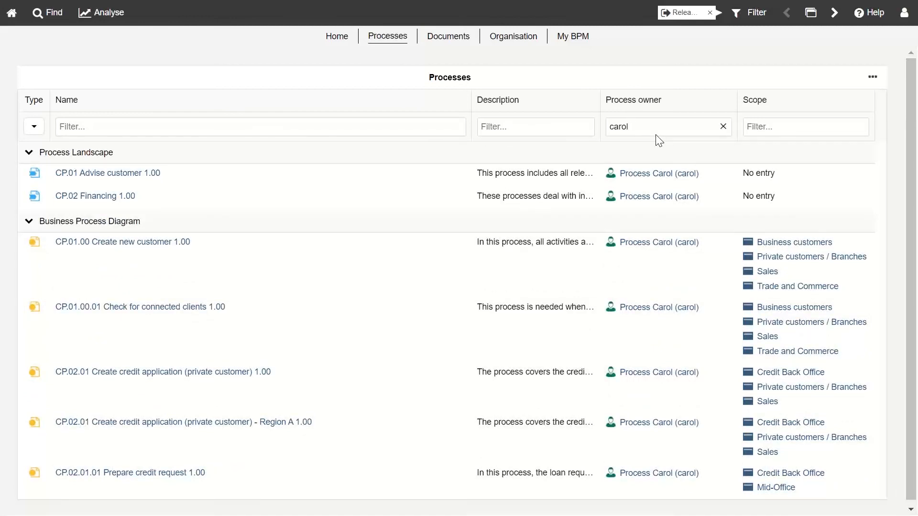
scroll(641, 294, "down", 1)
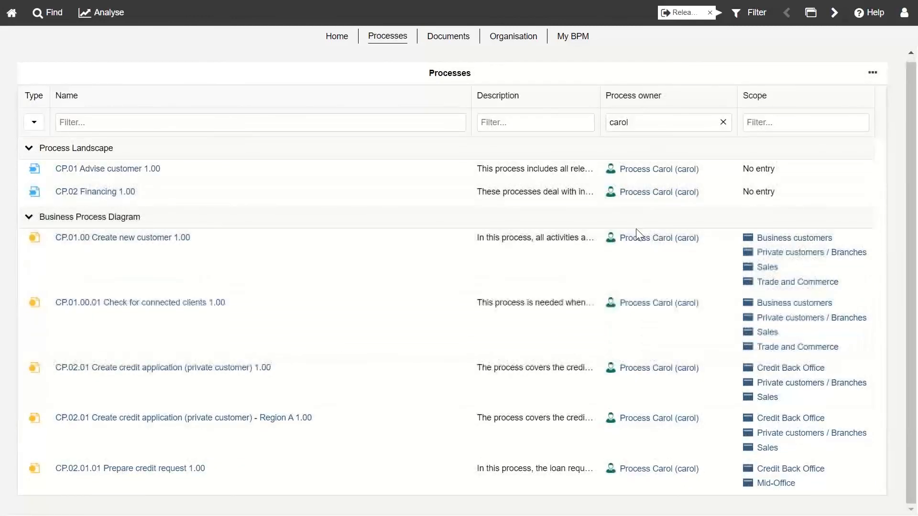
left_click(872, 73)
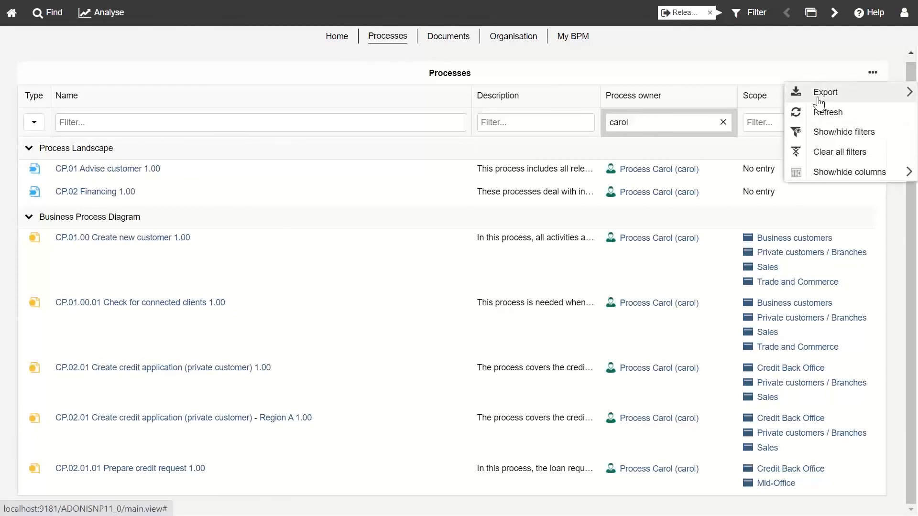
mouse_move(818, 101)
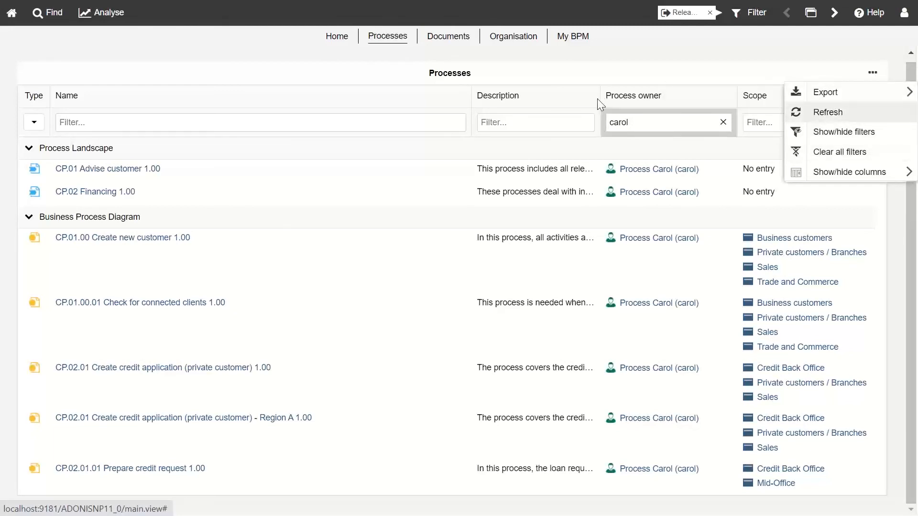
left_click(509, 122)
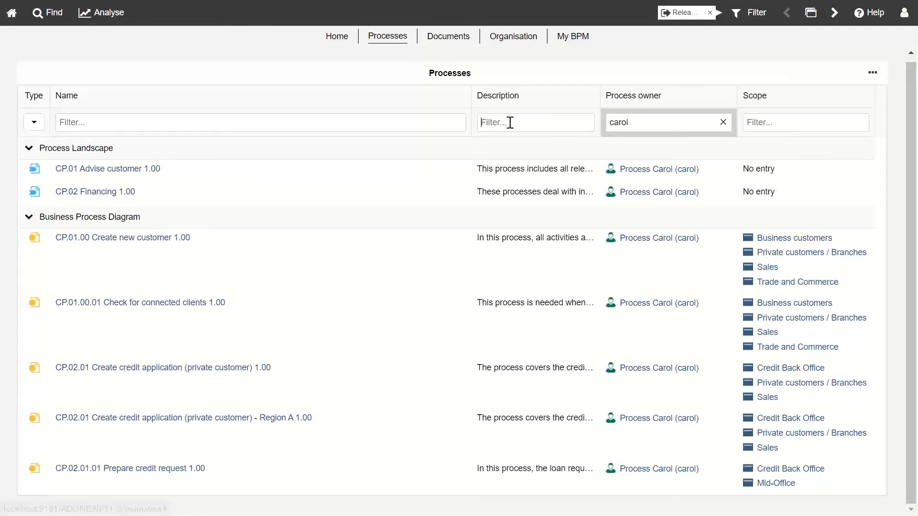
Step: Add a 'Sales' scope filter, inspect CP.01.00 Create new customer's actions, then go to Documents
left_click(756, 125)
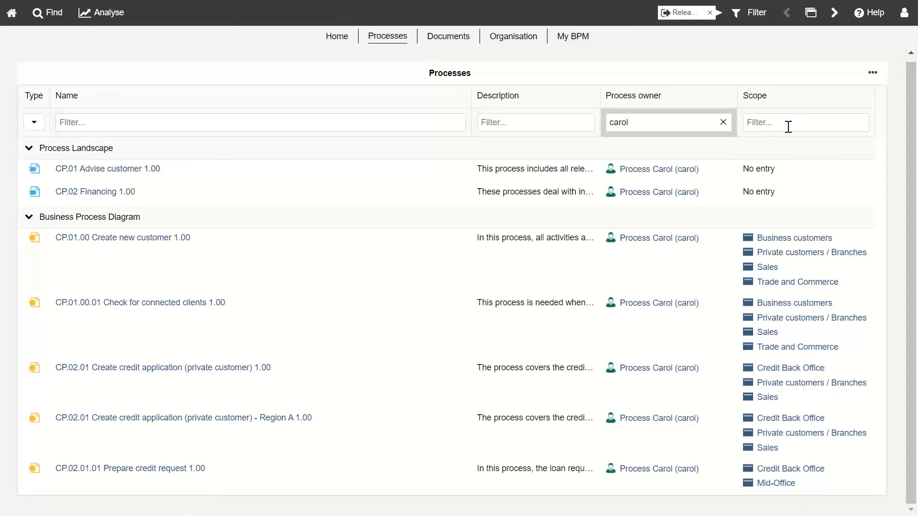
type("Sales")
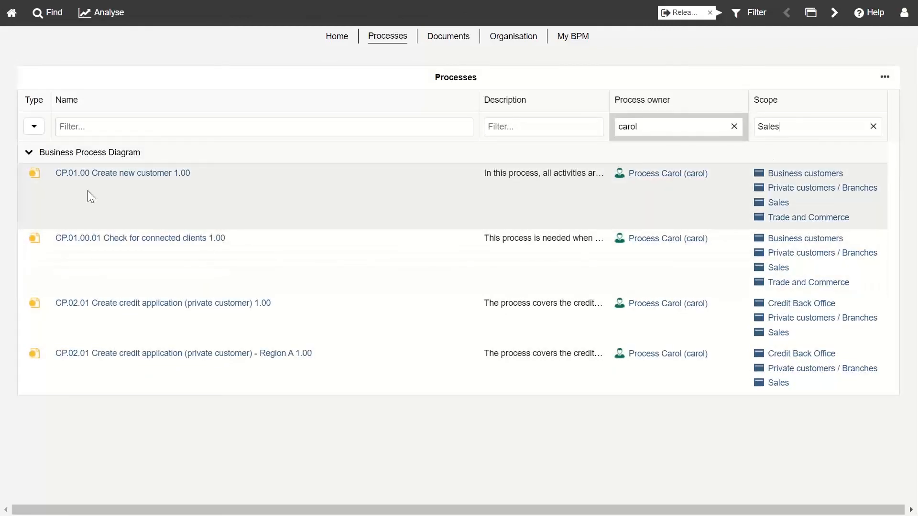
right_click(90, 188)
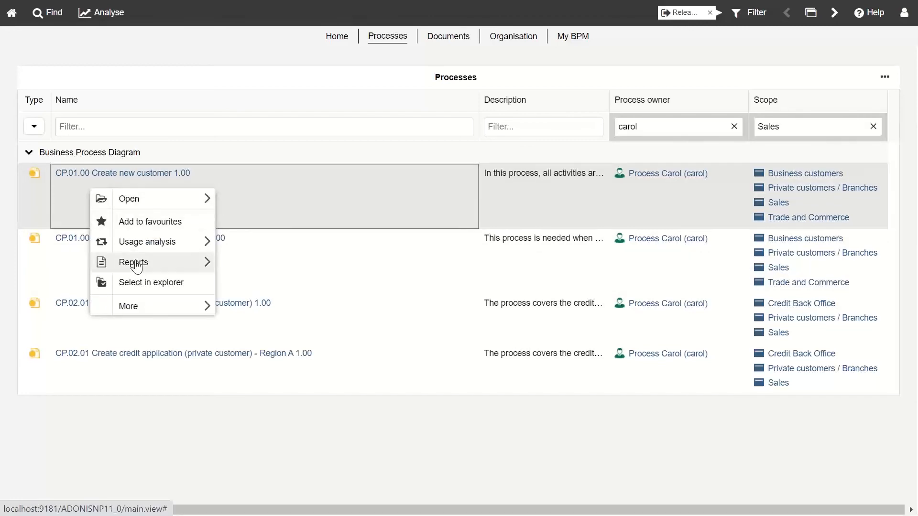
mouse_move(211, 262)
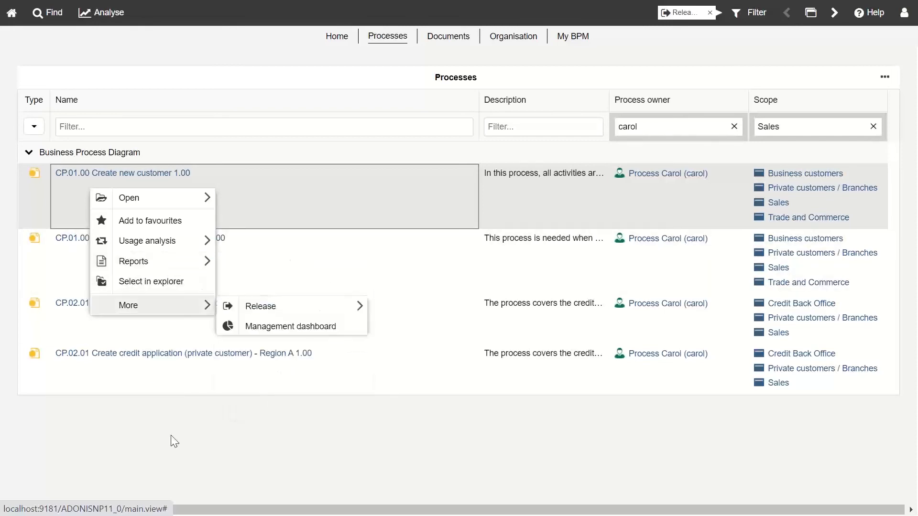
left_click(174, 441)
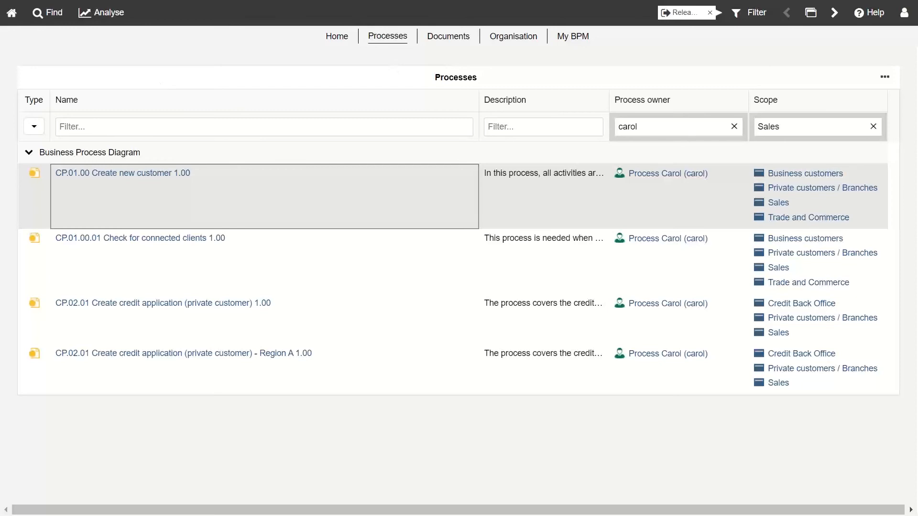
left_click(448, 35)
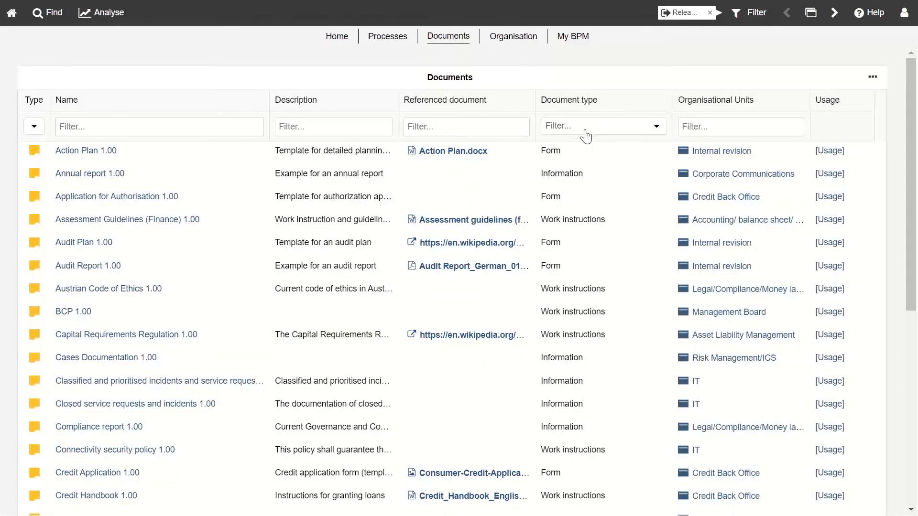
Step: Filter the Documents list by document type to show only Work instructions
left_click(586, 137)
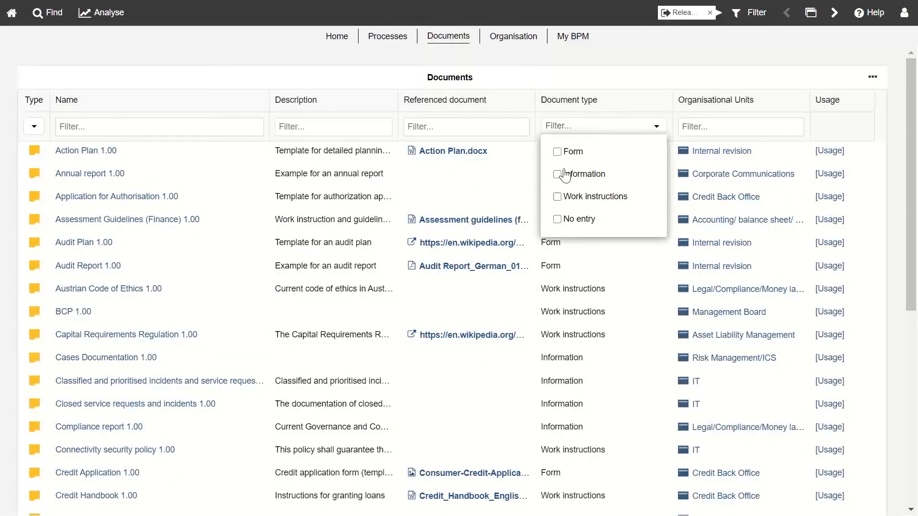
left_click(557, 196)
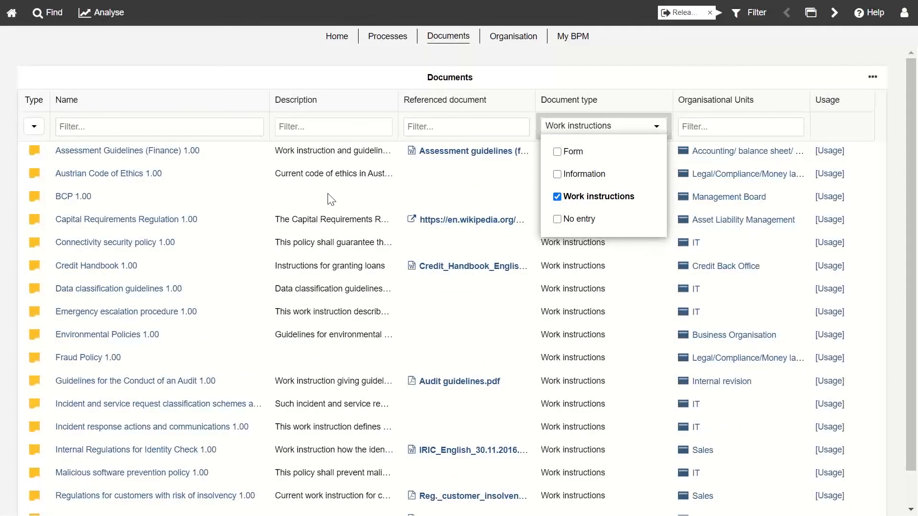
left_click(327, 87)
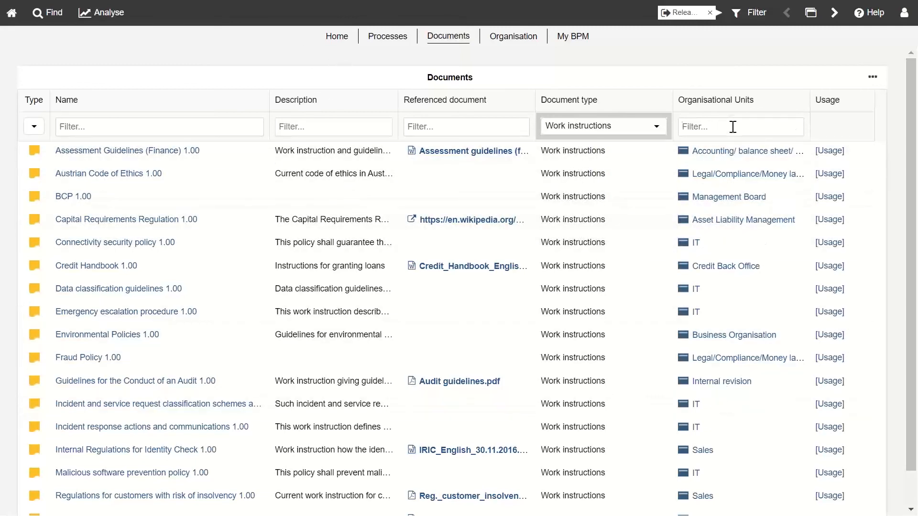
Step: Try an 'IT' organisational unit filter, clear it, and open the Organisational Units overview
type("IT")
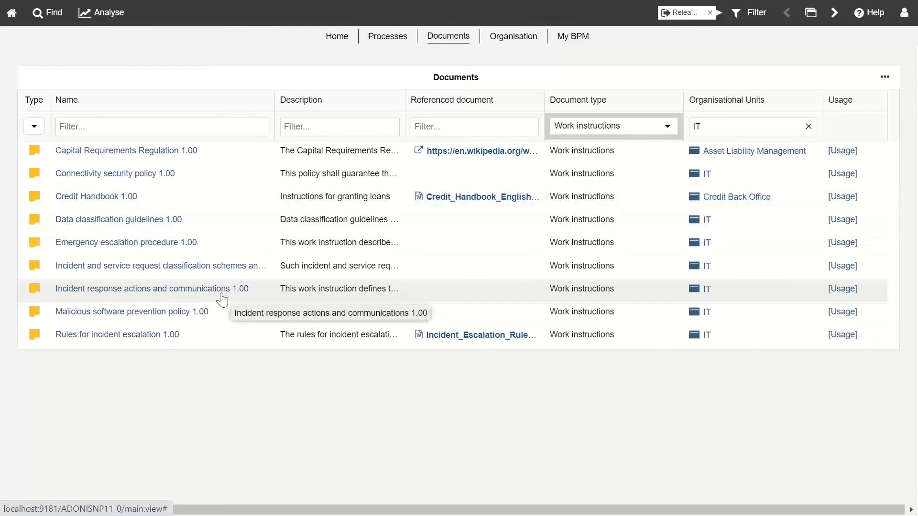
key("BackSpace")
key("BackSpace")
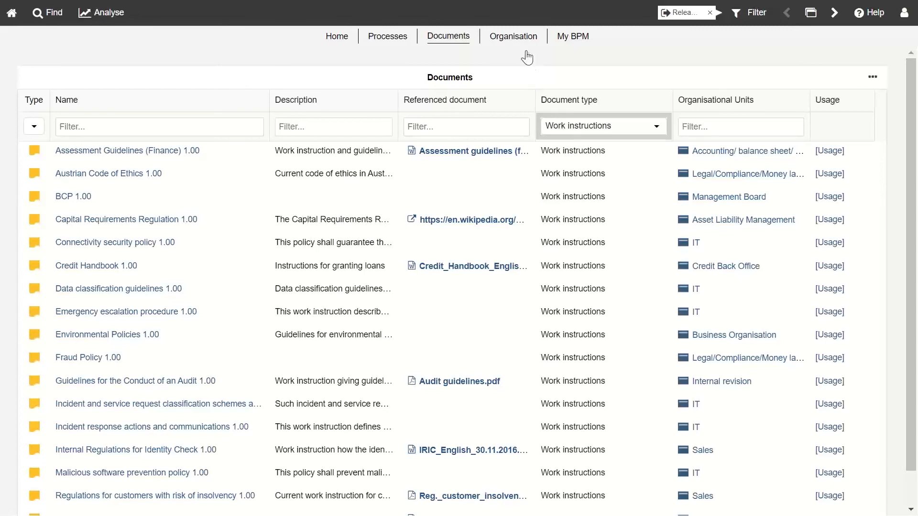
left_click(522, 38)
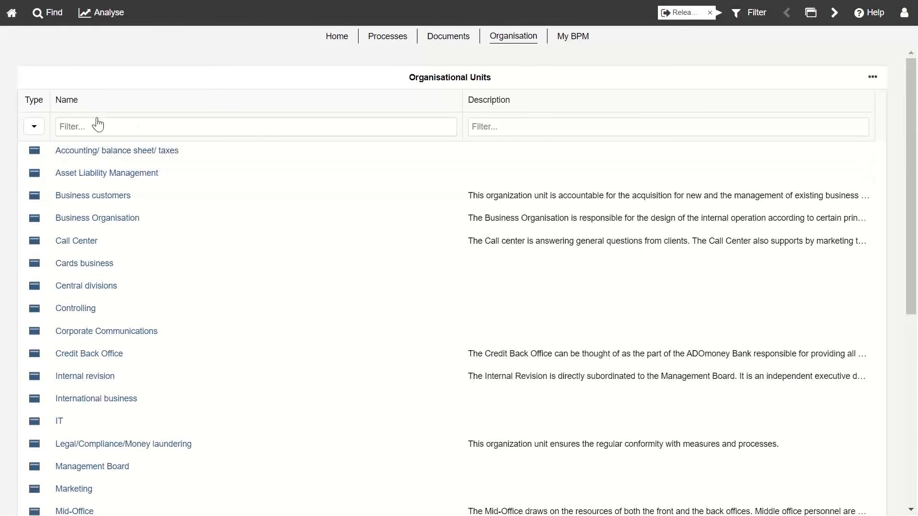
Step: Filter organisational units by name 'Private' and open insights for Private customers / Branches
left_click(34, 126)
left_click(562, 131)
left_click(303, 126)
type("Private")
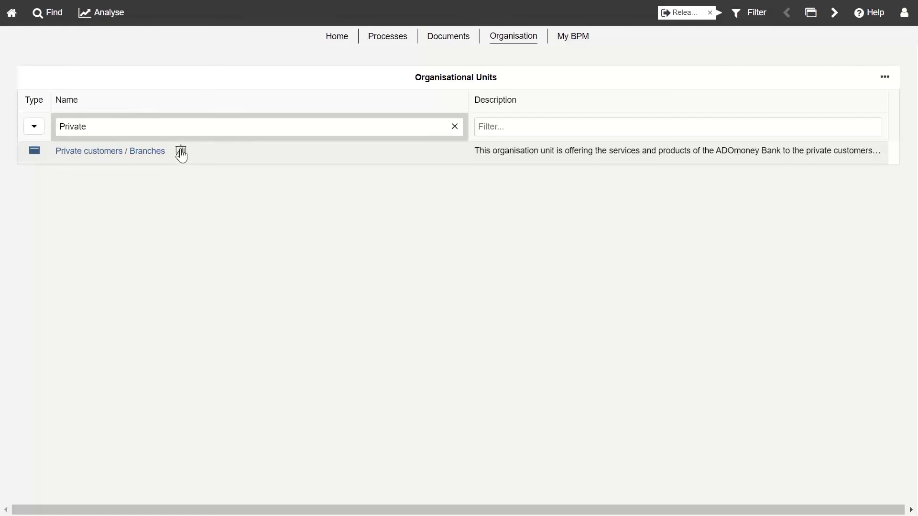
left_click(181, 152)
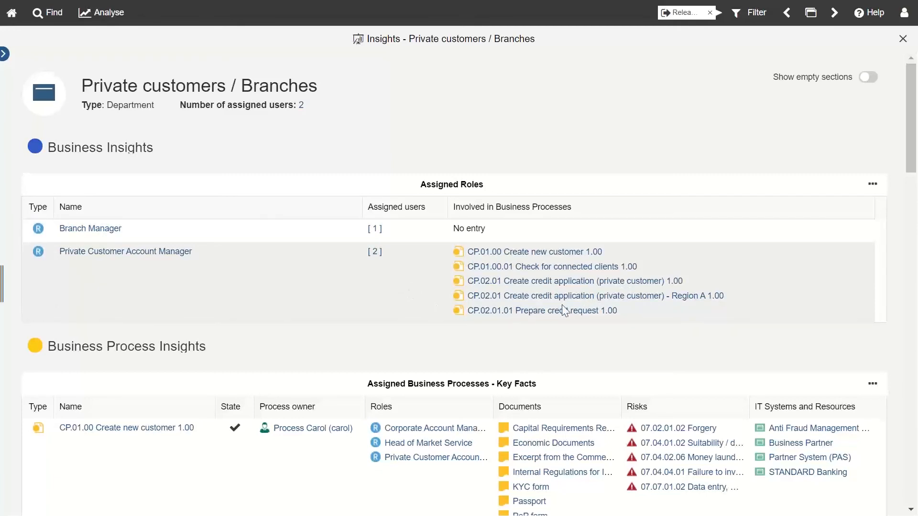
scroll(364, 271, "down", 5)
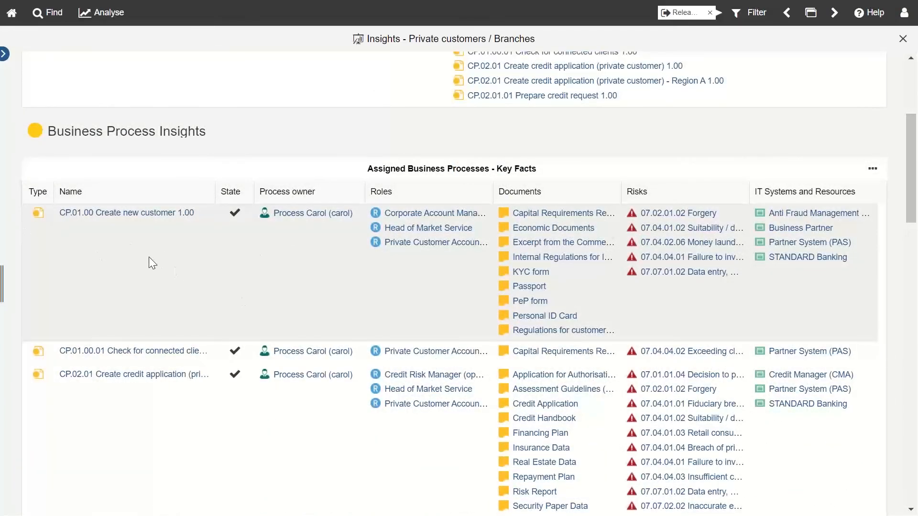
scroll(148, 258, "up", 2)
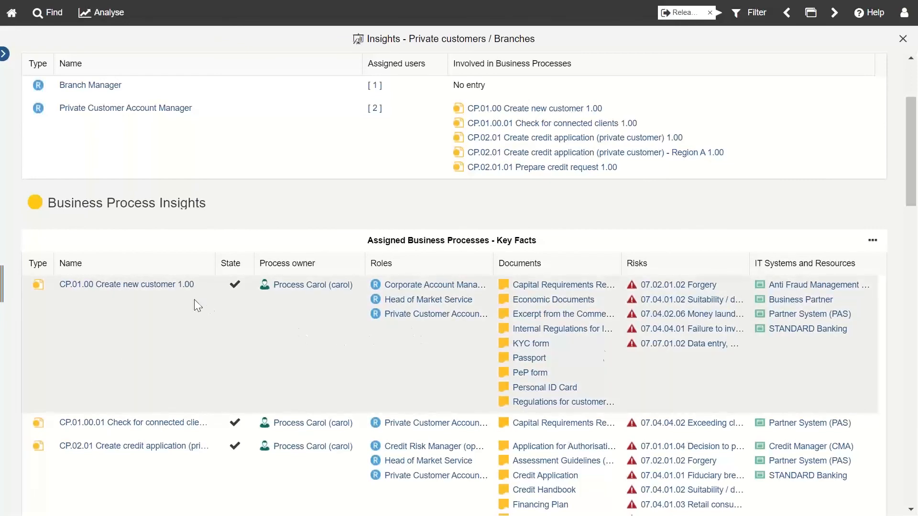
scroll(676, 326, "down", 10)
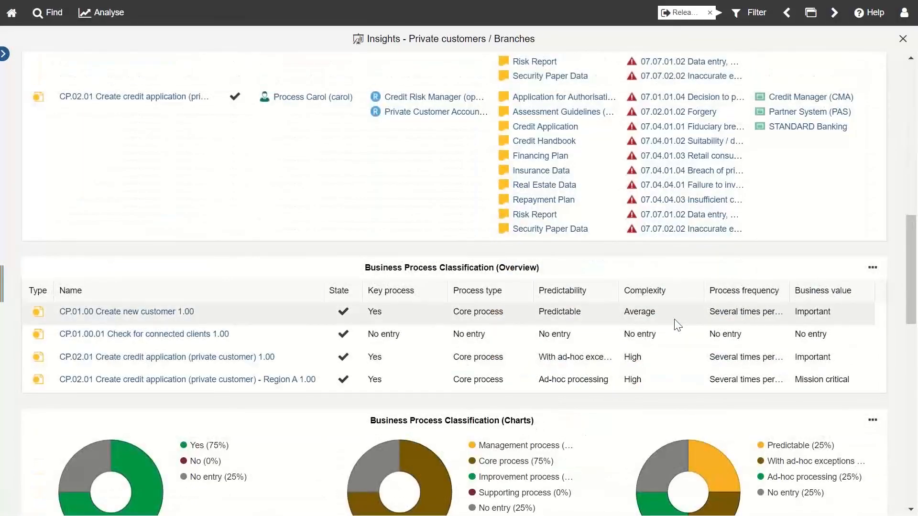
scroll(676, 325, "down", 3)
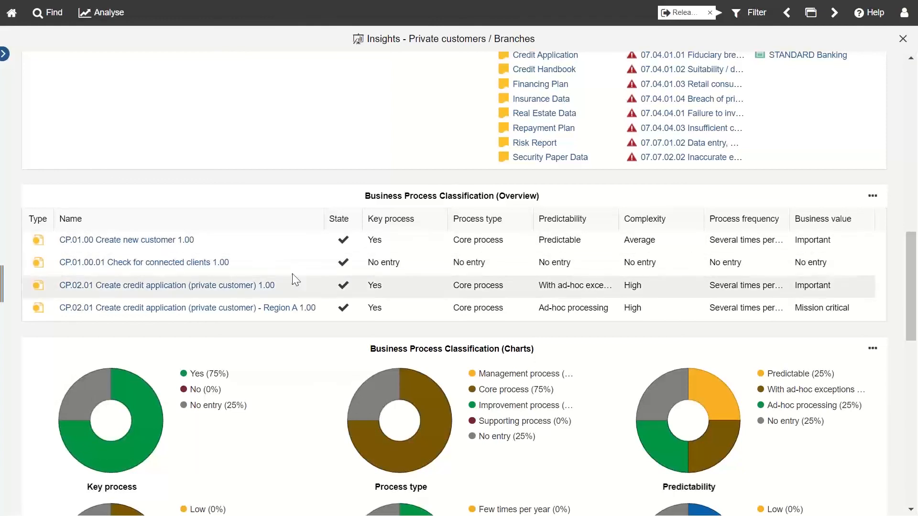
scroll(430, 383, "down", 3)
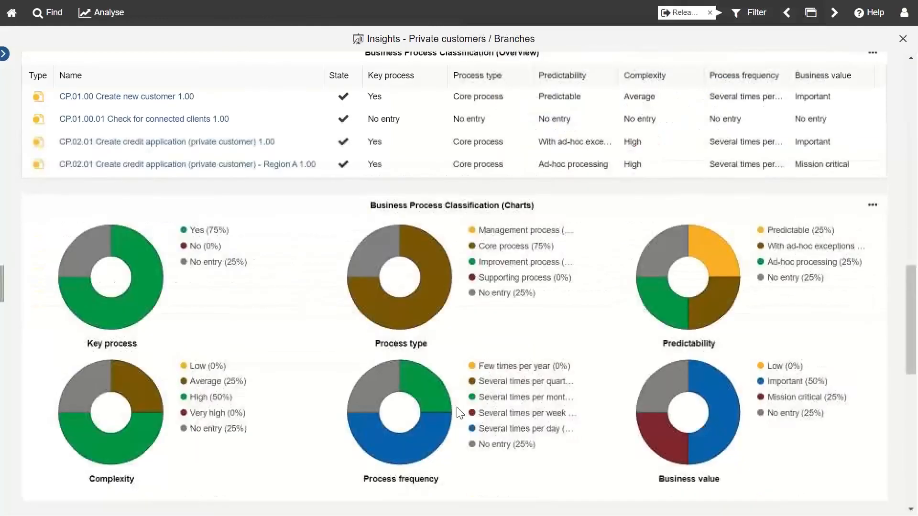
scroll(609, 368, "down", 2)
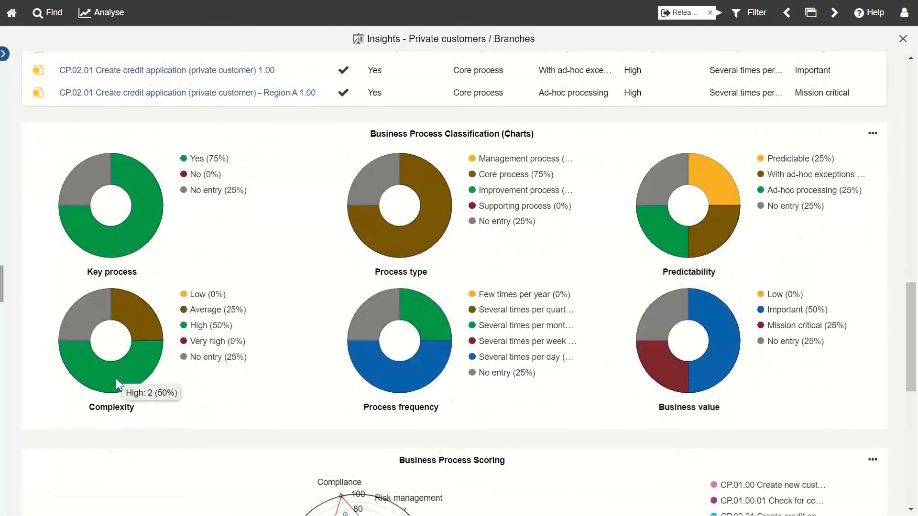
scroll(478, 315, "down", 4)
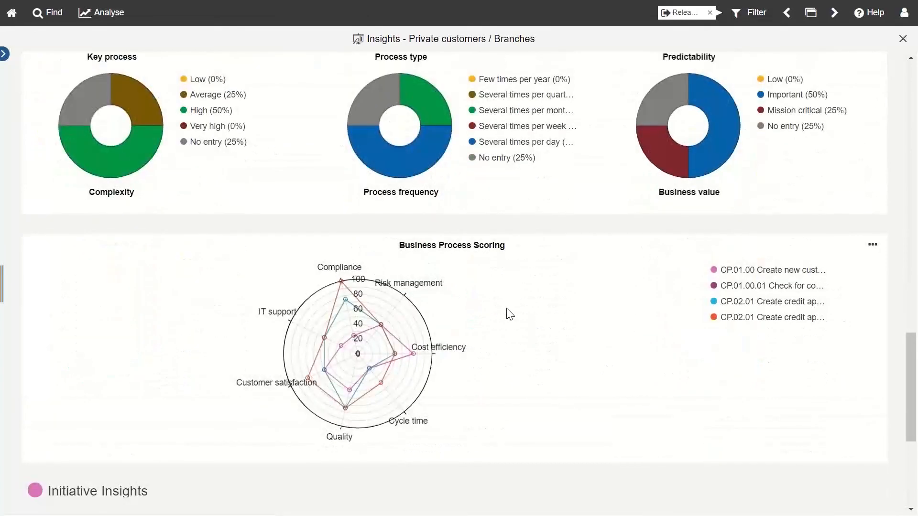
scroll(511, 314, "down", 4)
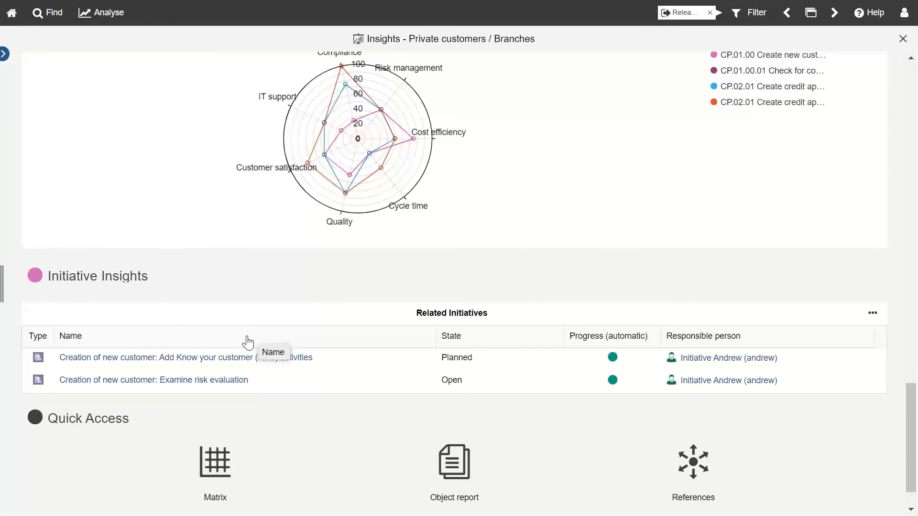
scroll(247, 341, "up", 15)
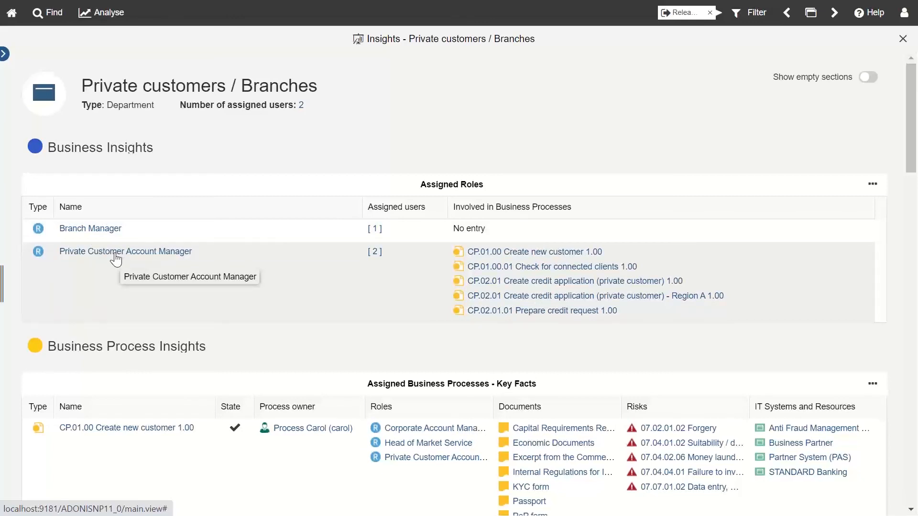
left_click(116, 256)
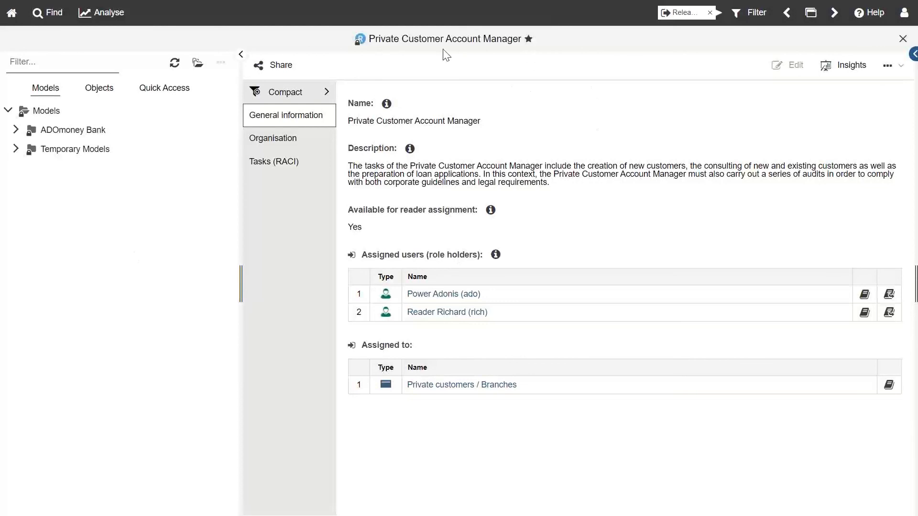
left_click(853, 70)
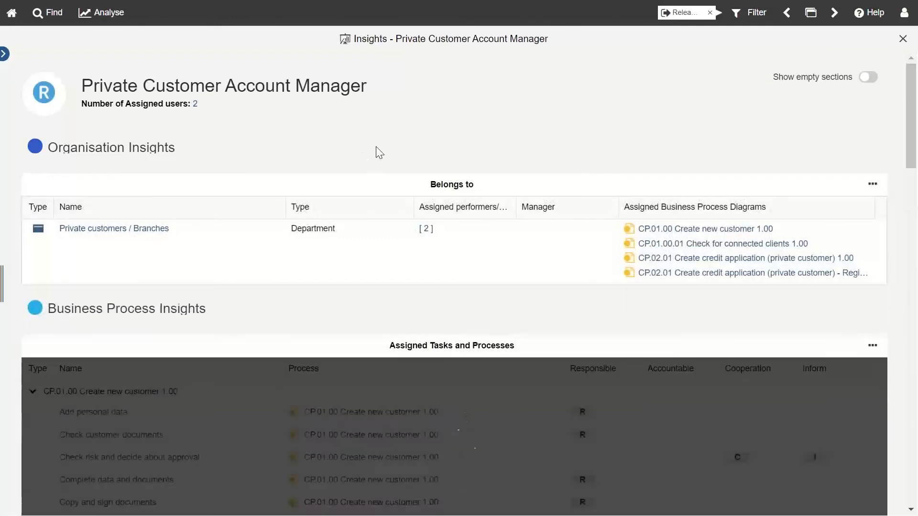
scroll(379, 152, "down", 3)
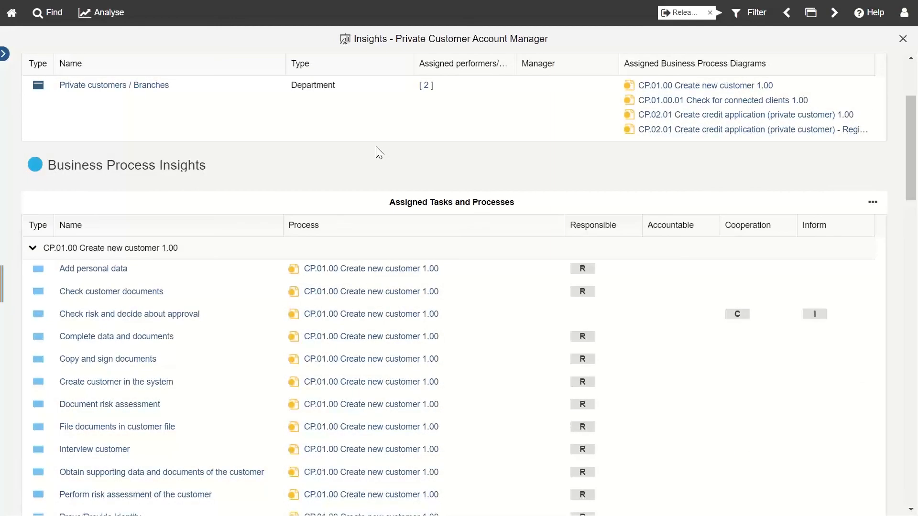
scroll(379, 152, "down", 2)
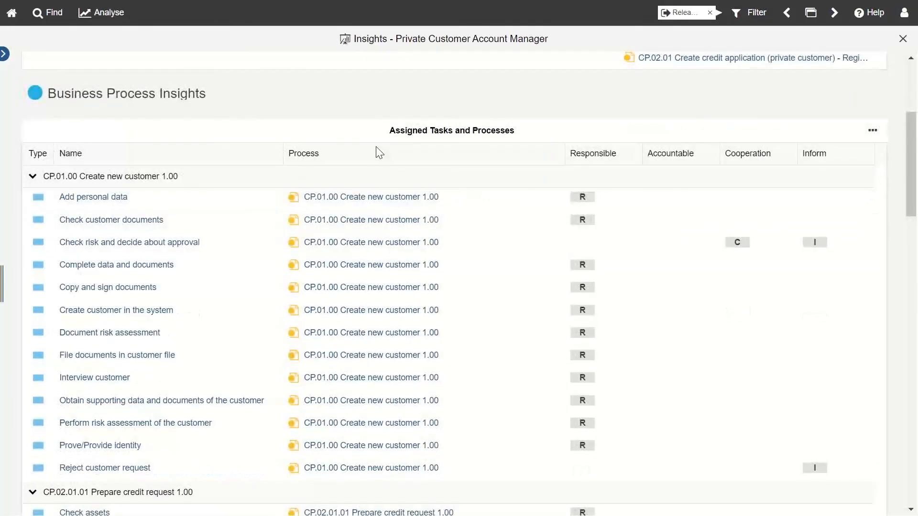
scroll(379, 152, "down", 1)
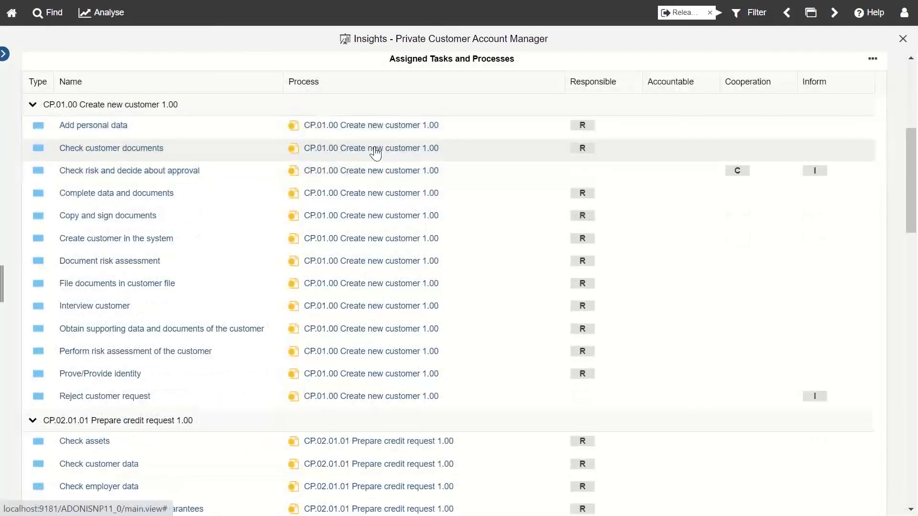
scroll(377, 152, "up", 1)
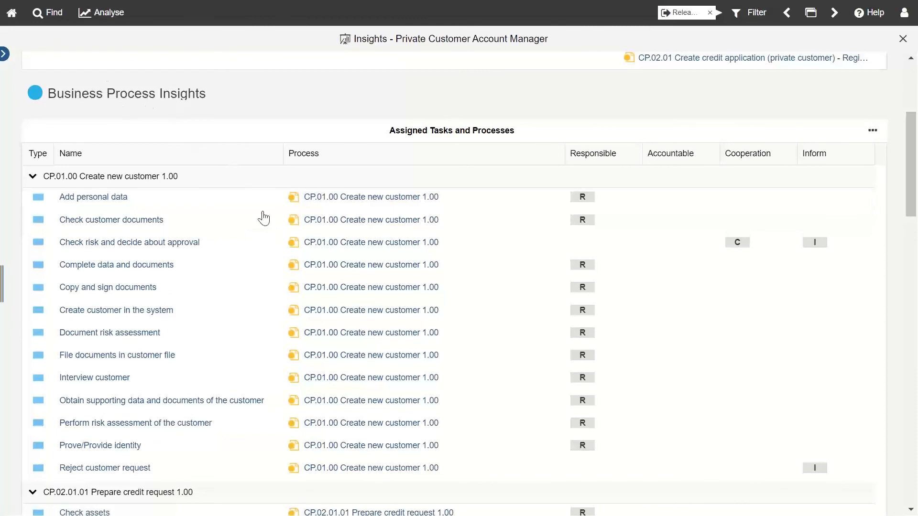
scroll(262, 233, "down", 1)
scroll(403, 363, "down", 2)
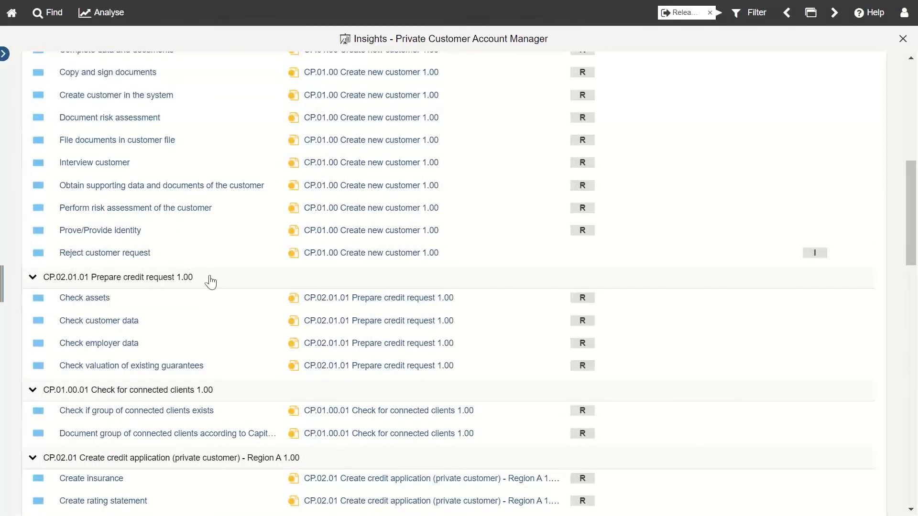
scroll(227, 283, "down", 1)
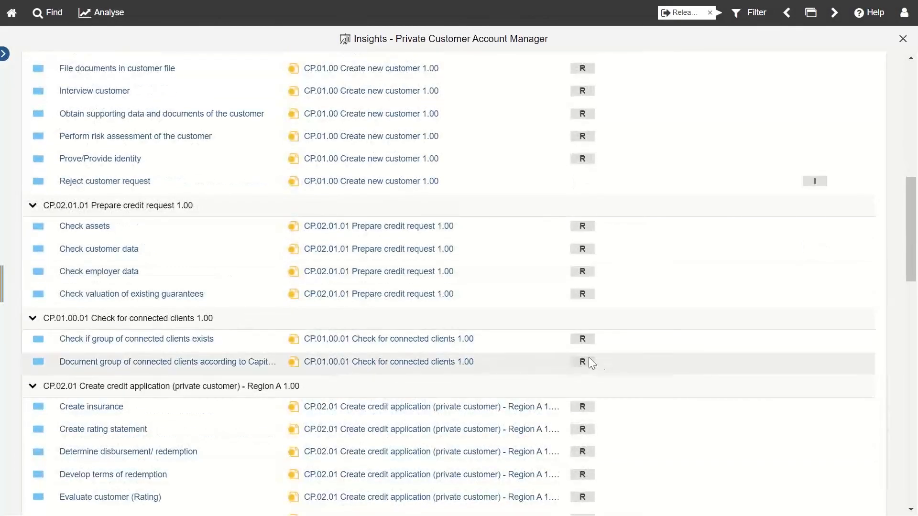
scroll(588, 364, "down", 3)
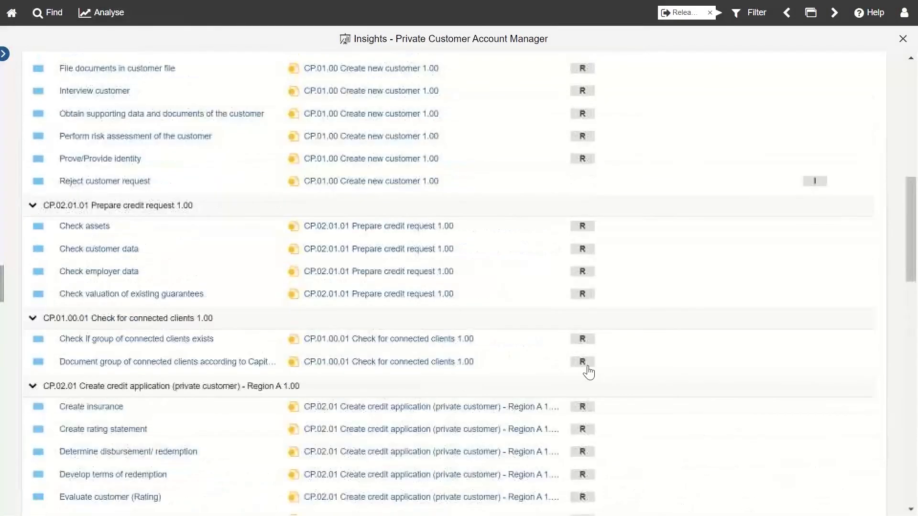
scroll(786, 217, "up", 3)
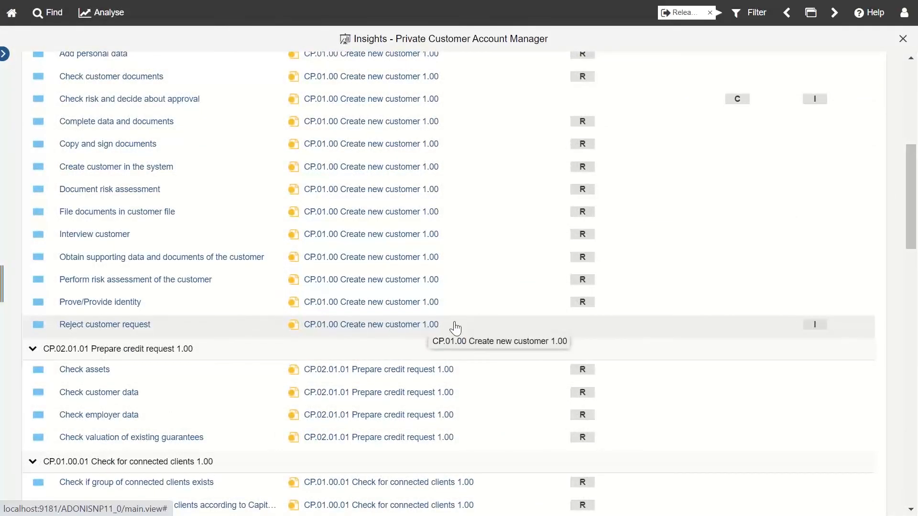
scroll(433, 327, "up", 2)
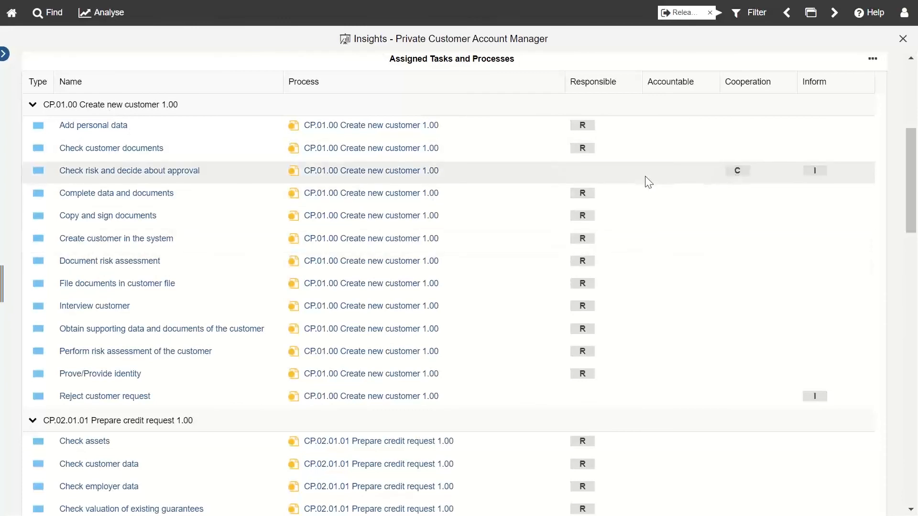
scroll(639, 330, "down", 3)
scroll(639, 331, "down", 6)
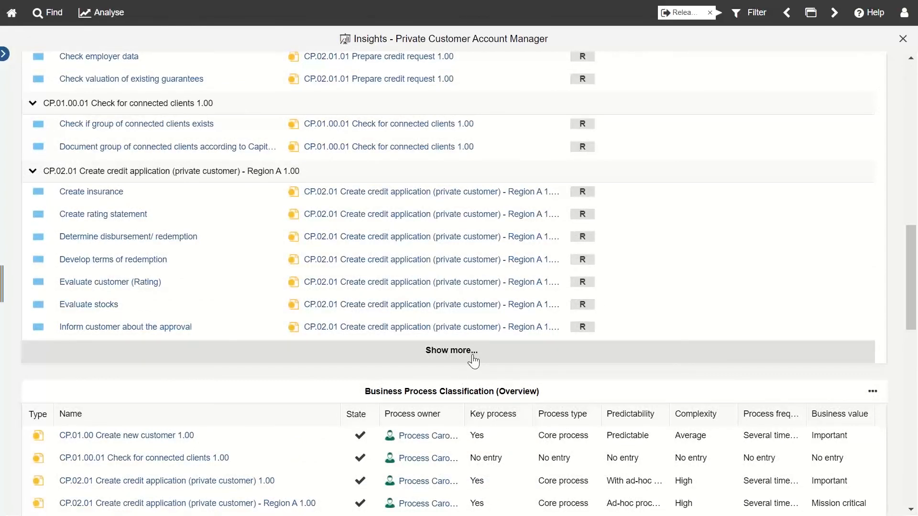
scroll(696, 330, "up", 10)
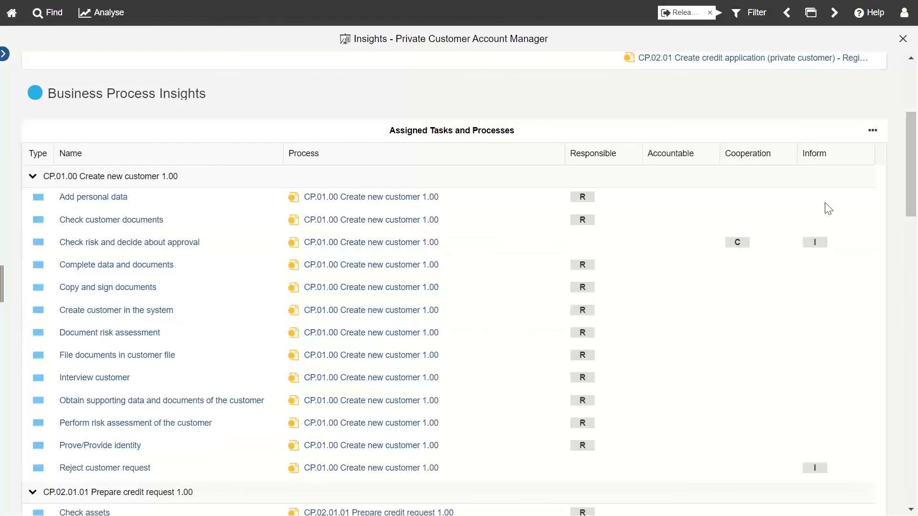
left_click(872, 131)
Step: Scroll through the role's Insights table, close it, and switch back to the Read & Explore window
mouse_move(844, 176)
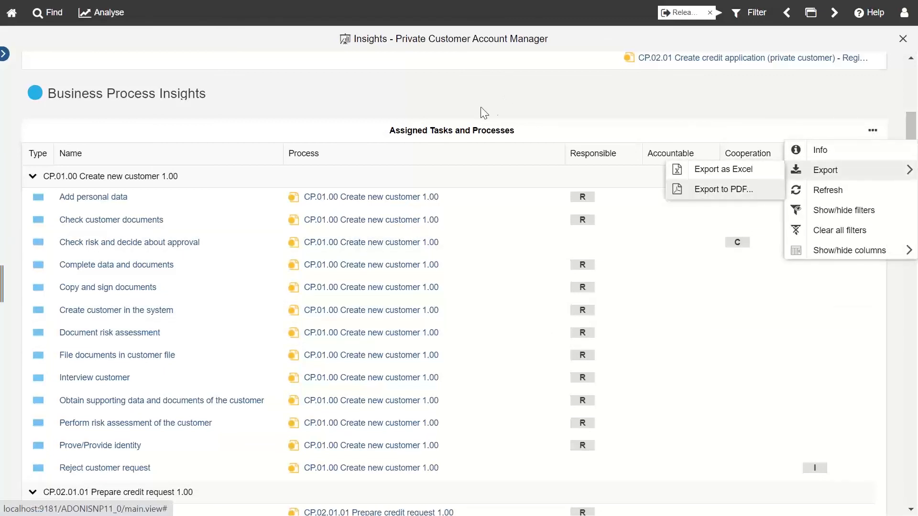
mouse_move(846, 249)
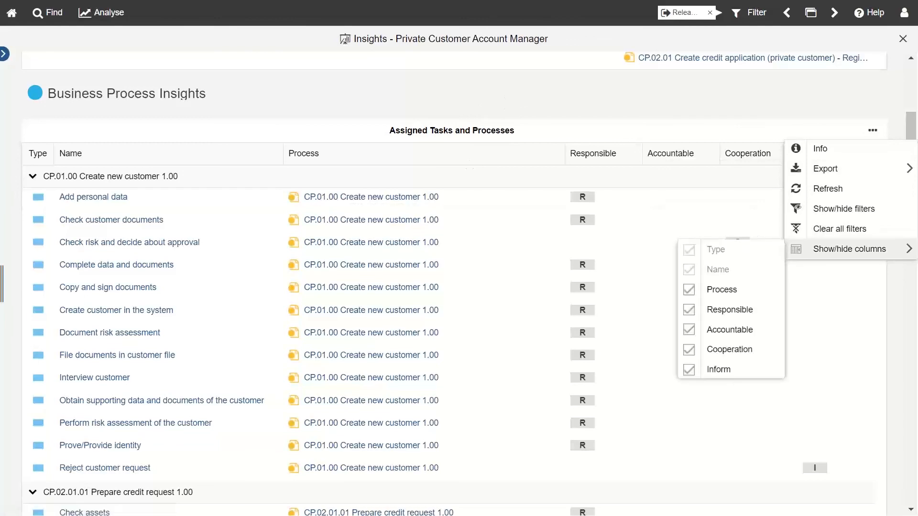
scroll(488, 352, "down", 5)
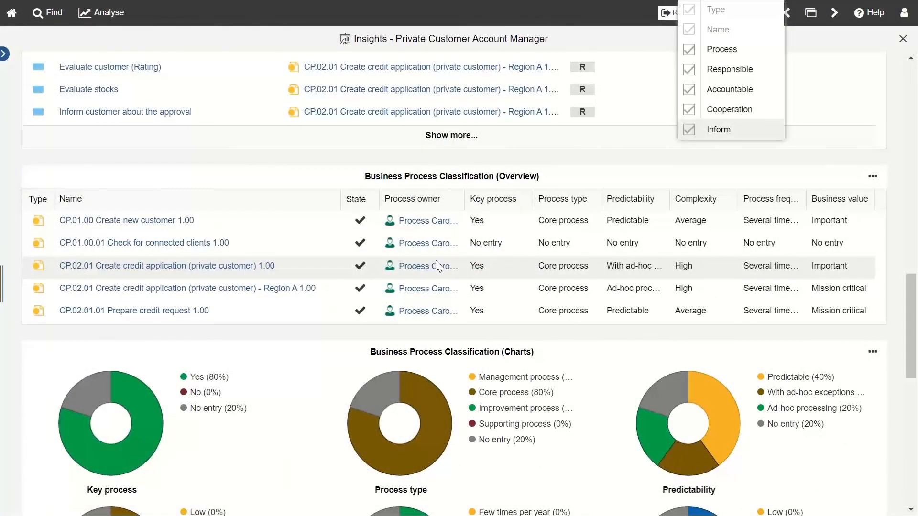
scroll(435, 260, "down", 3)
scroll(532, 368, "down", 9)
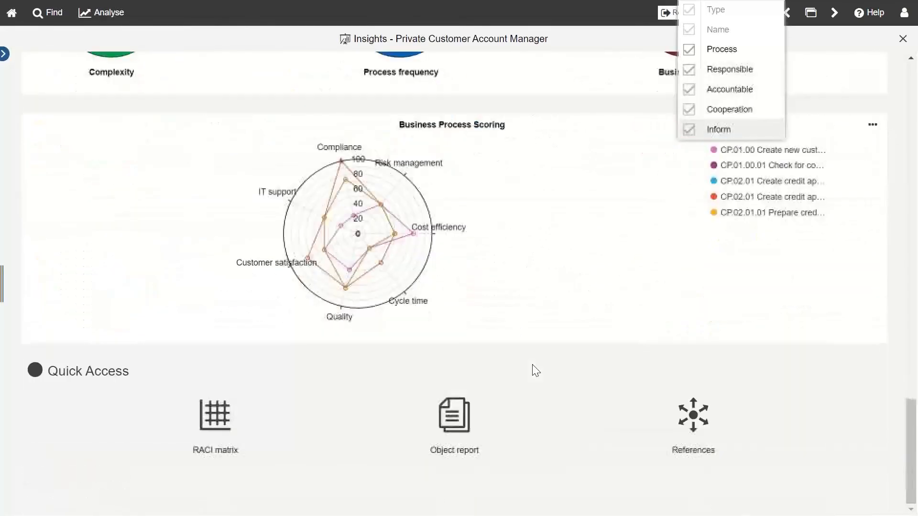
scroll(536, 371, "up", 18)
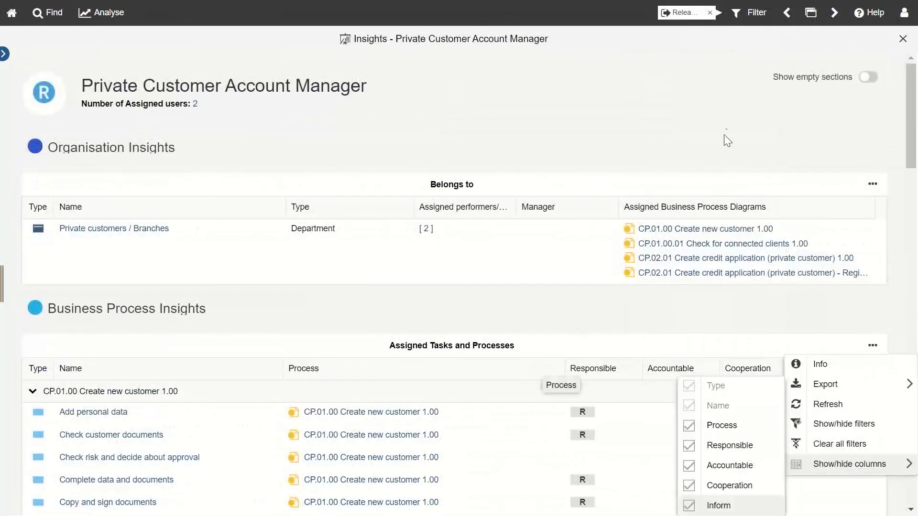
left_click(902, 39)
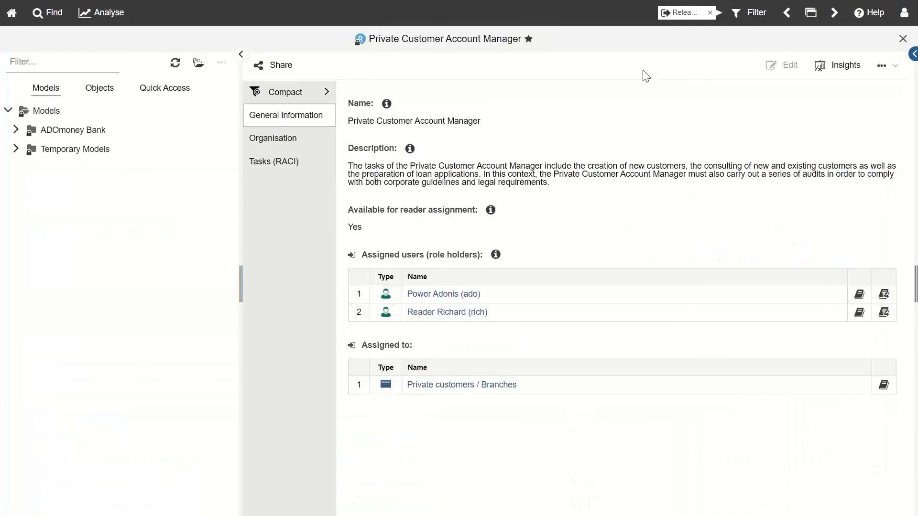
left_click(811, 13)
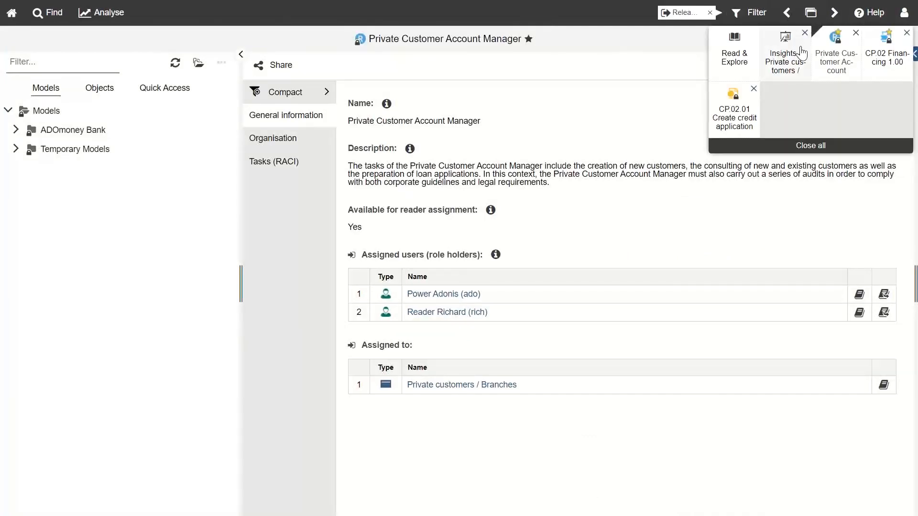
left_click(743, 60)
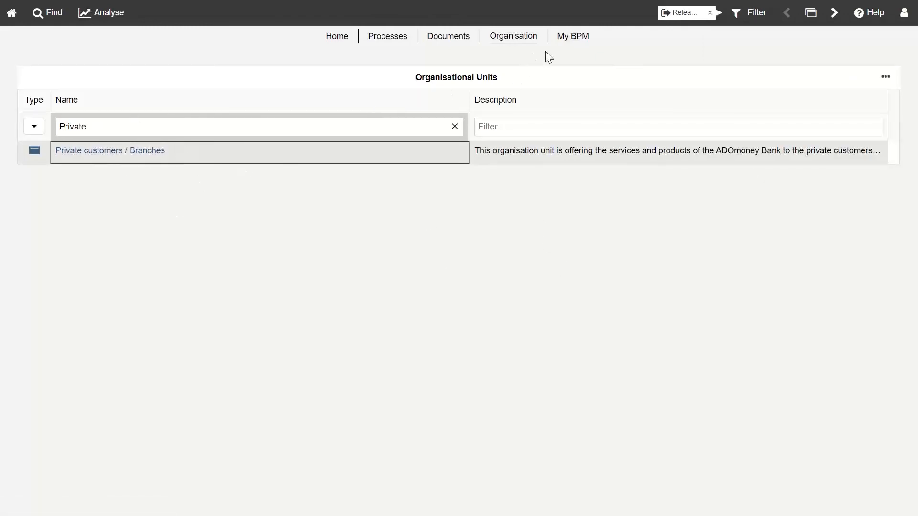
Step: Open My BPM and review My Processes, the RACI task table and Document Usage
left_click(577, 38)
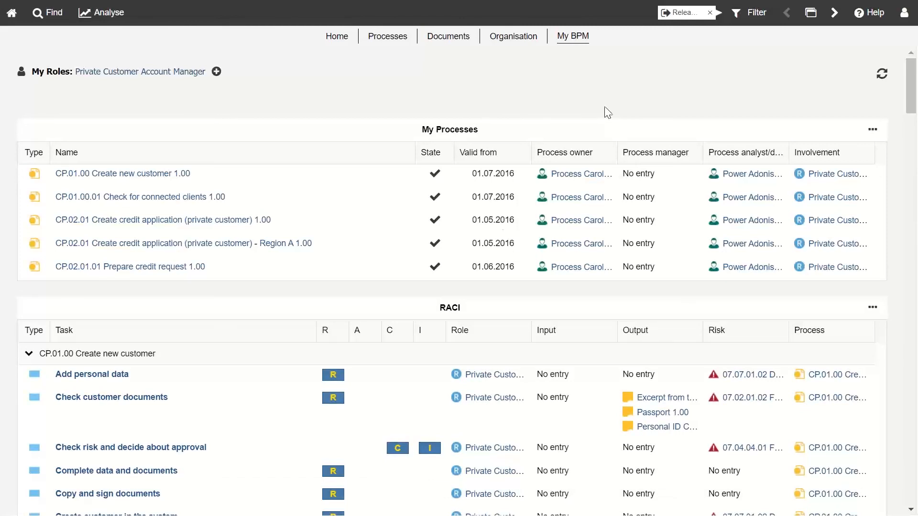
scroll(392, 328, "down", 3)
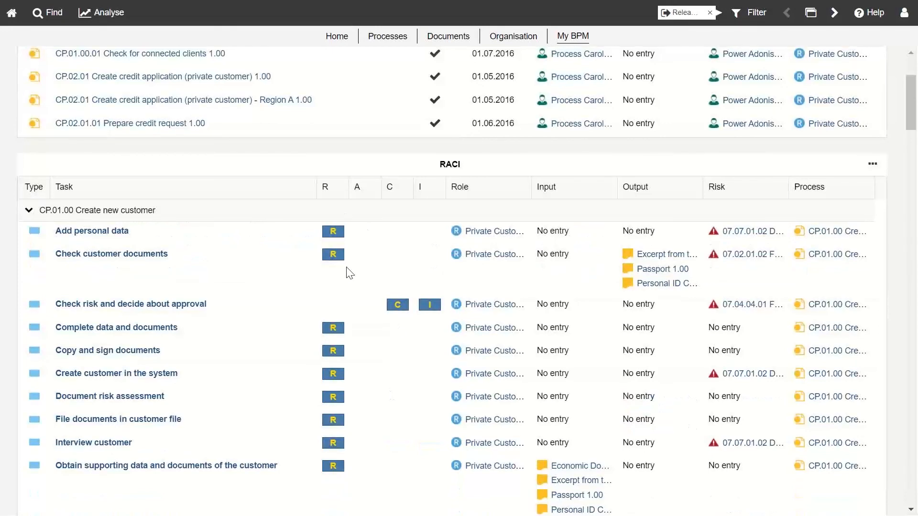
scroll(348, 268, "up", 3)
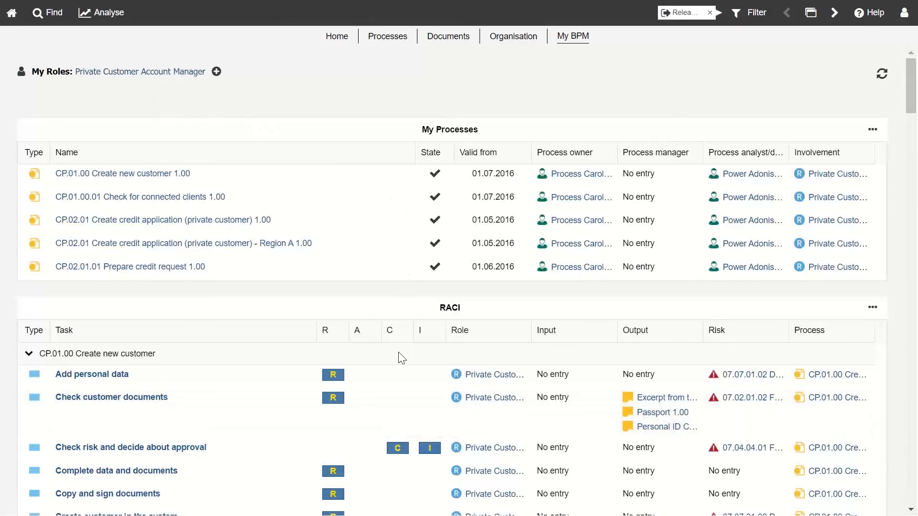
scroll(273, 410, "down", 3)
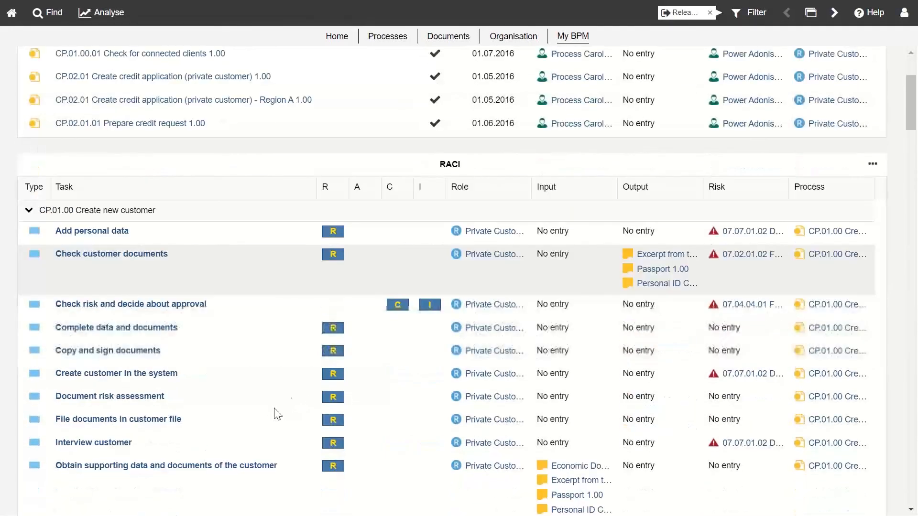
scroll(312, 277, "down", 2)
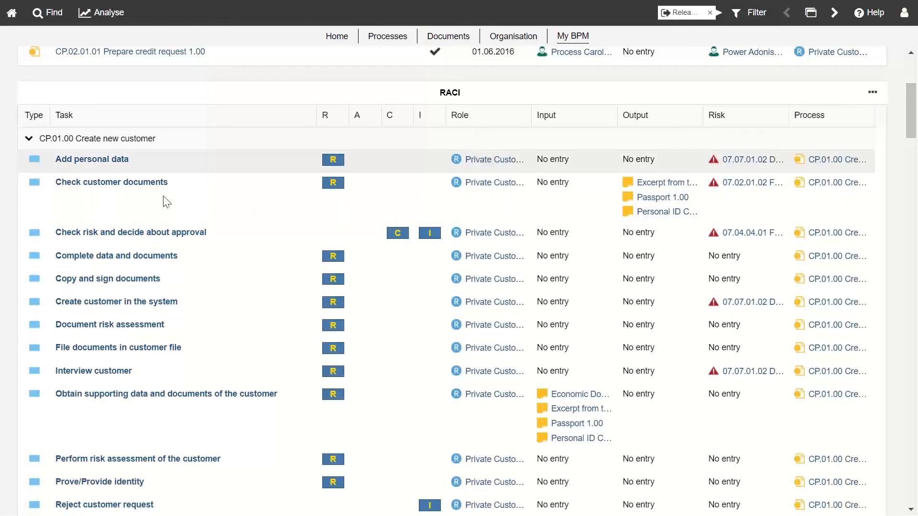
scroll(172, 143, "up", 5)
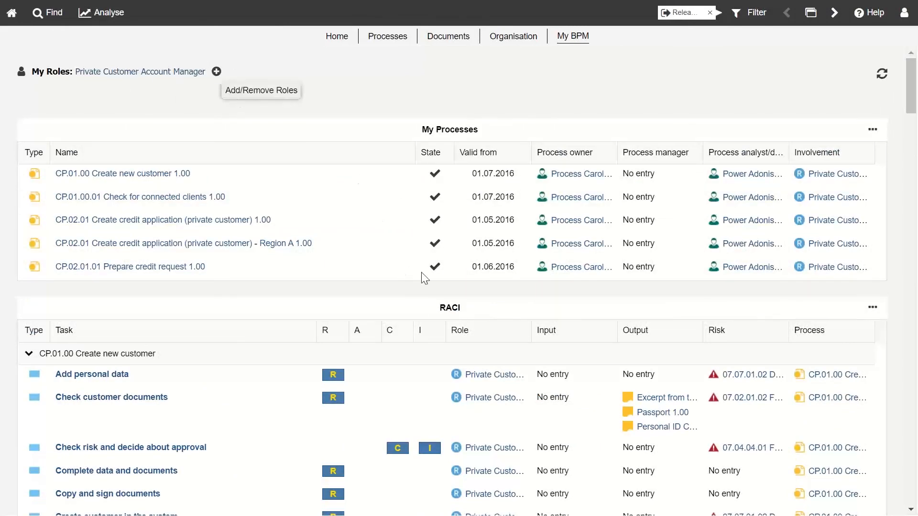
scroll(407, 425, "down", 3)
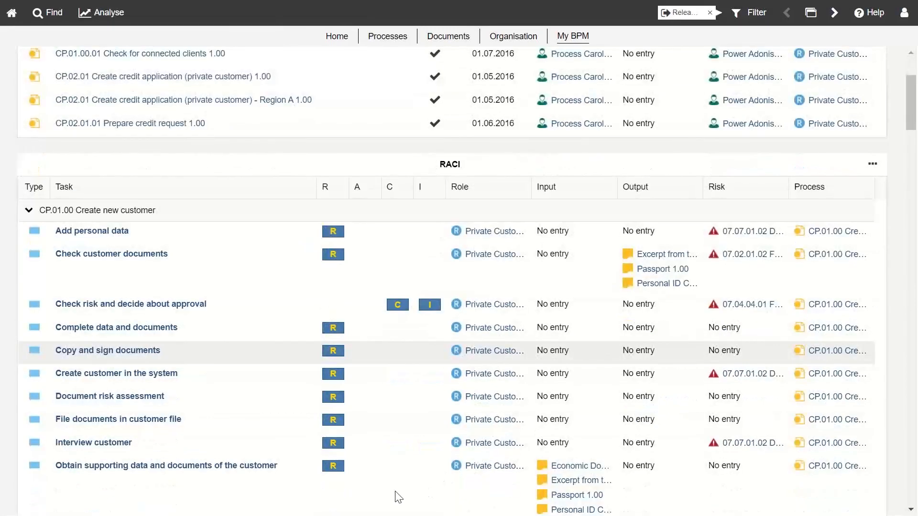
scroll(395, 494, "down", 2)
scroll(812, 120, "down", 2)
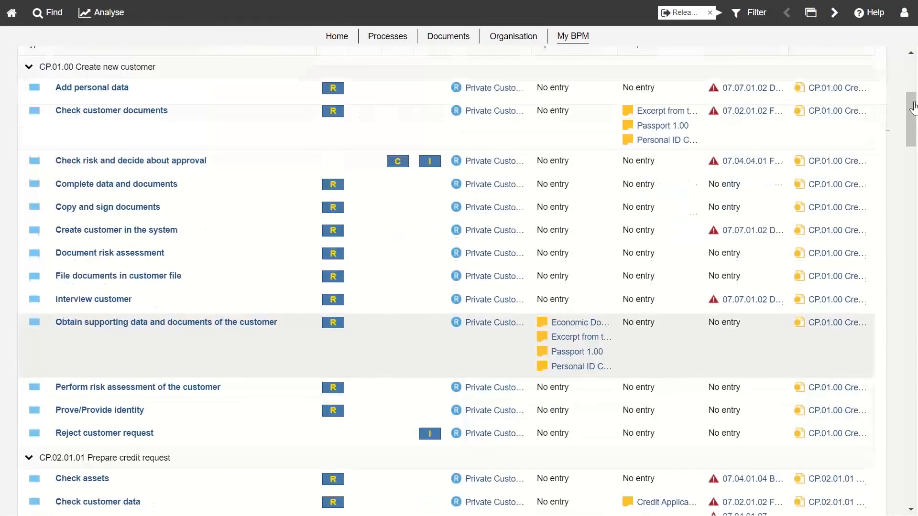
scroll(843, 143, "down", 2)
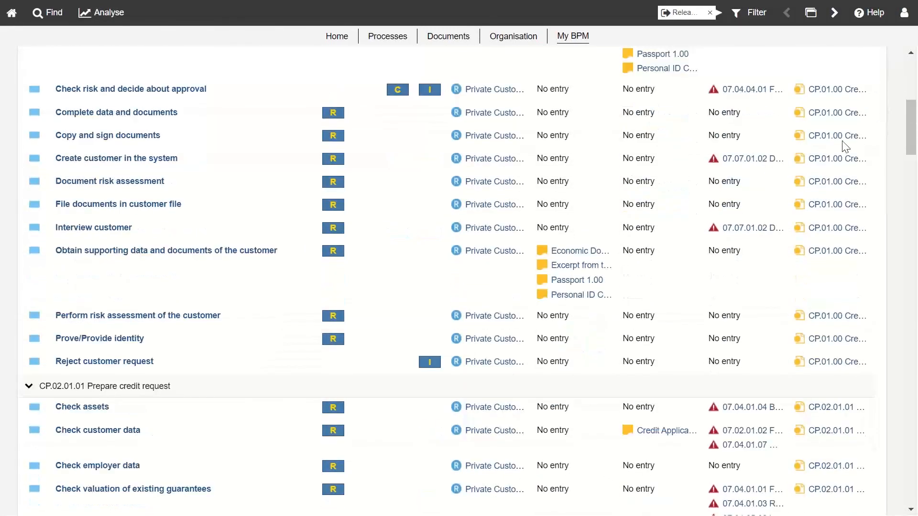
scroll(844, 143, "down", 6)
scroll(793, 78, "down", 8)
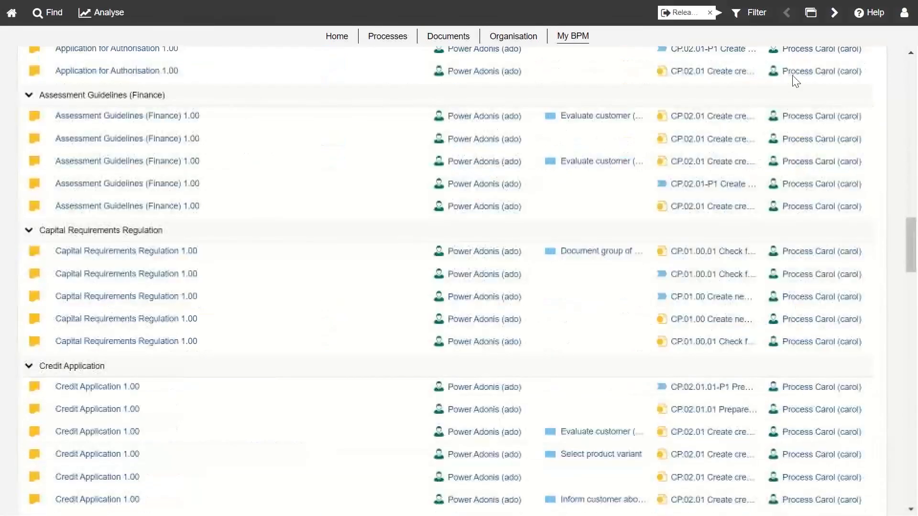
scroll(784, 201, "up", 1)
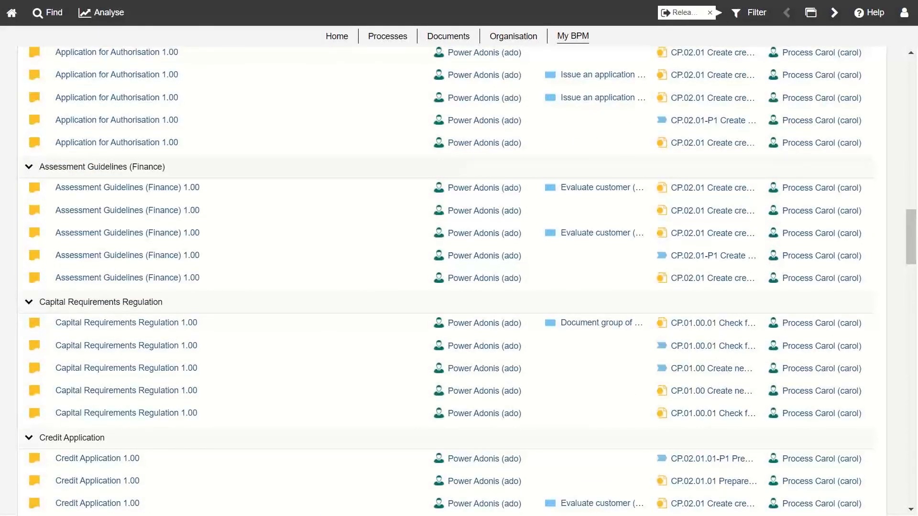
scroll(610, 152, "up", 1)
scroll(827, 92, "up", 6)
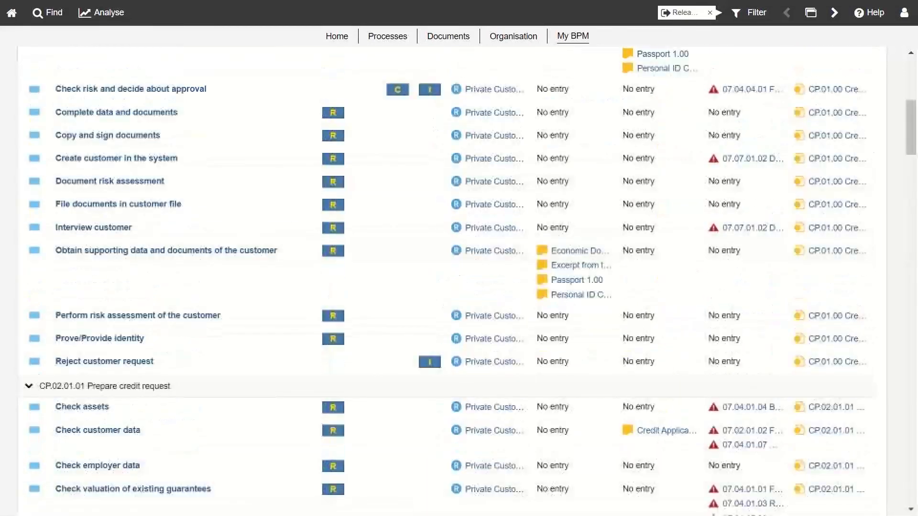
scroll(915, 128, "up", 4)
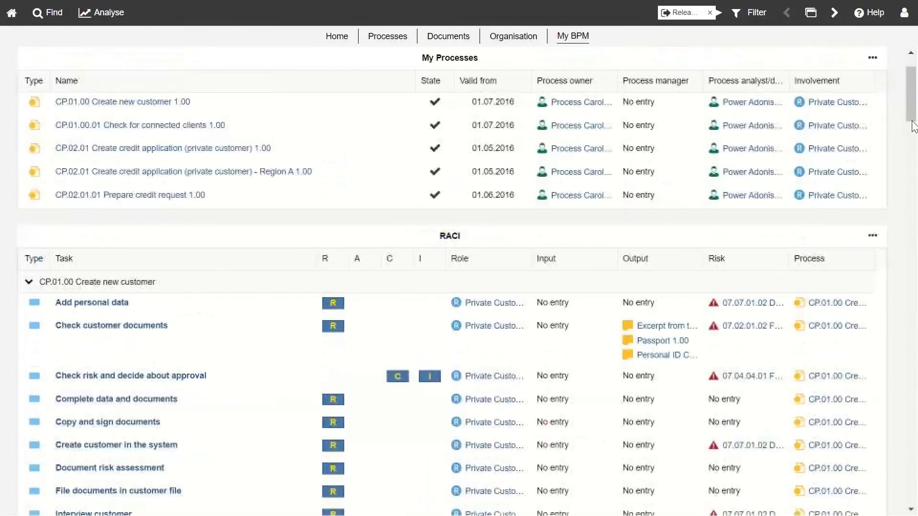
Step: In Analyse, expand objects to 01 MP, drop in MP.01 Manage Strategy, then show Dashboards tree-free
left_click(129, 19)
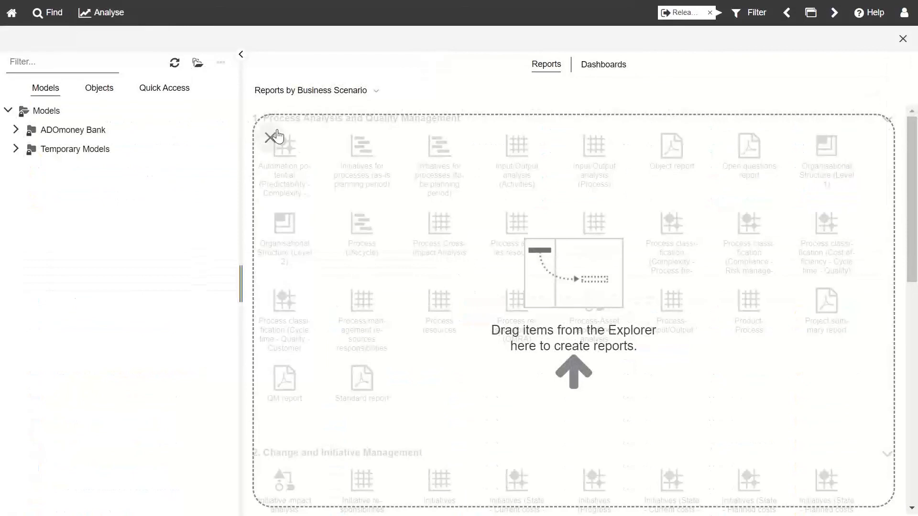
left_click(270, 137)
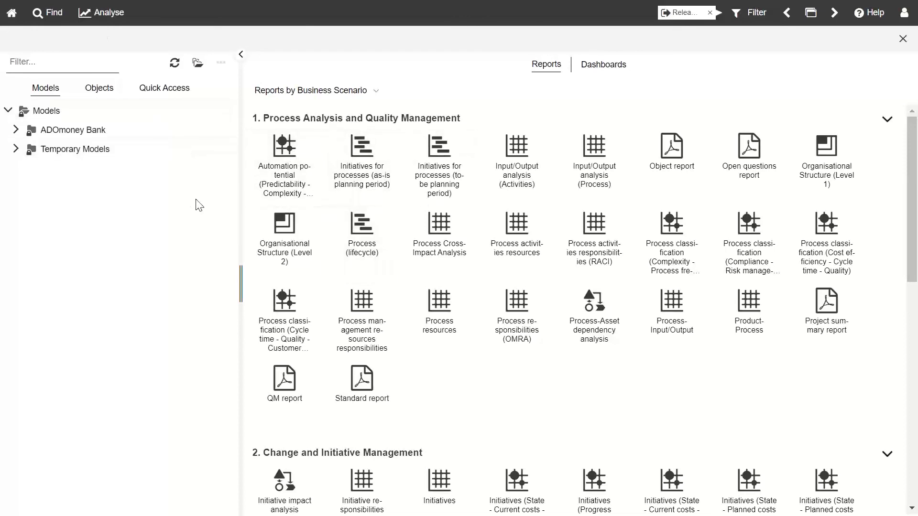
left_click(15, 130)
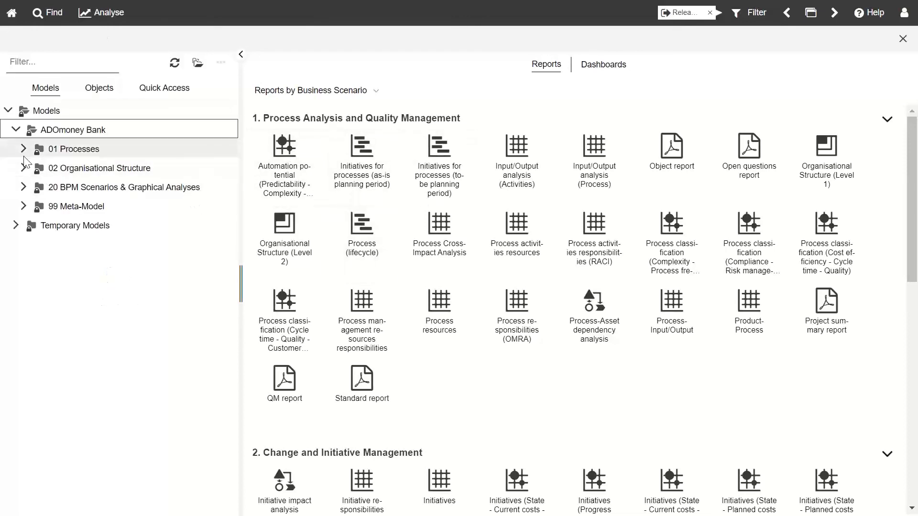
left_click(98, 89)
left_click(16, 130)
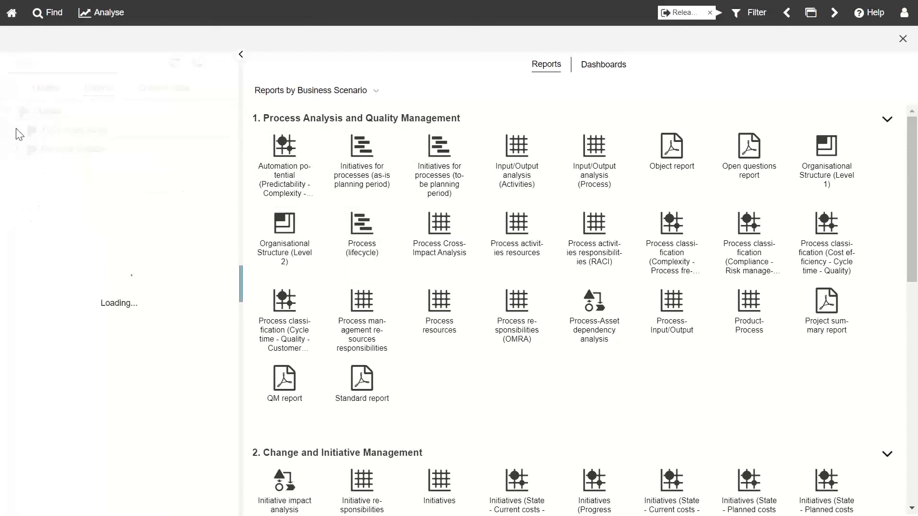
left_click(24, 169)
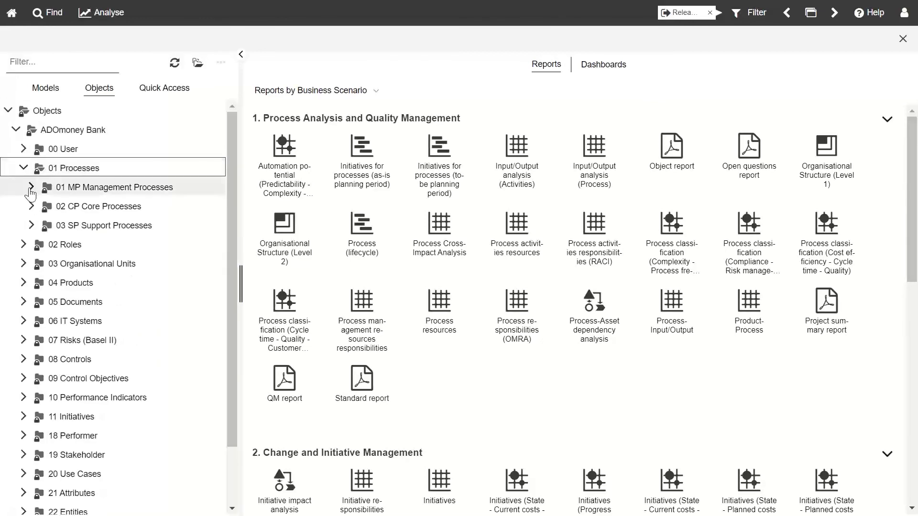
left_click(31, 187)
left_click_drag(71, 227, 120, 241)
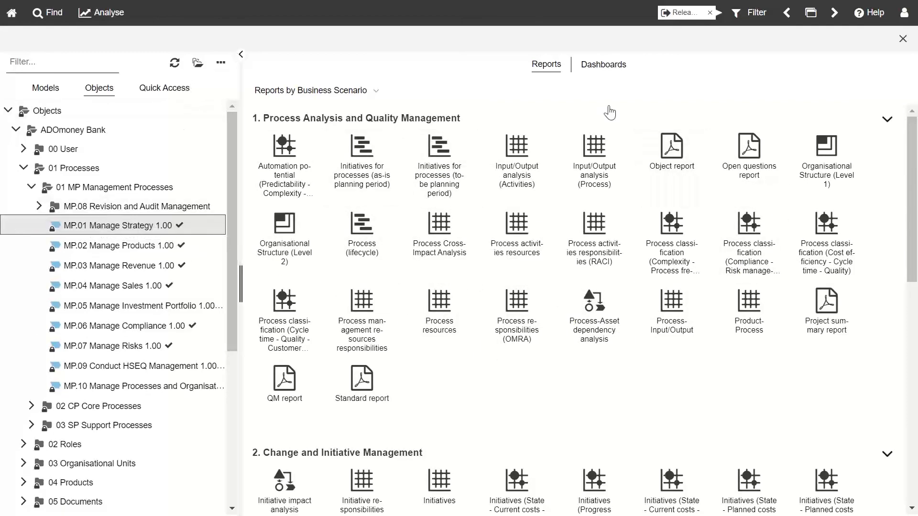
left_click(603, 65)
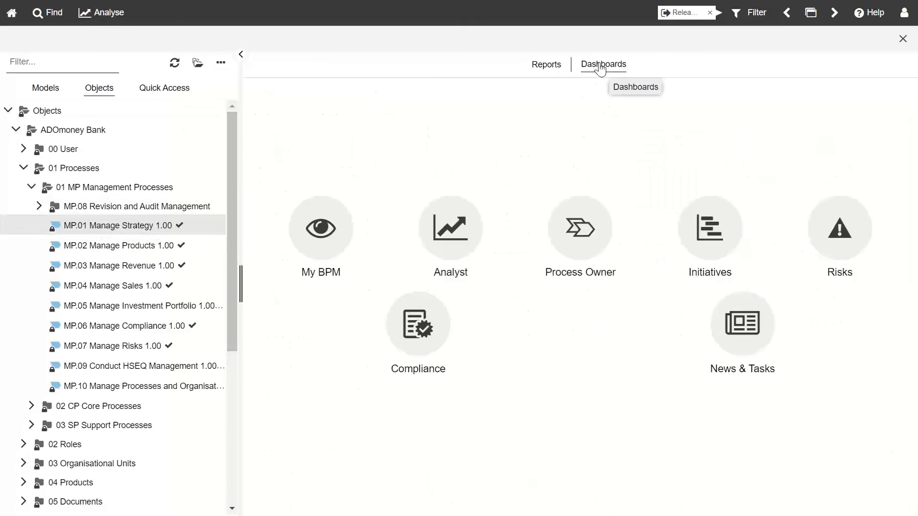
left_click(242, 54)
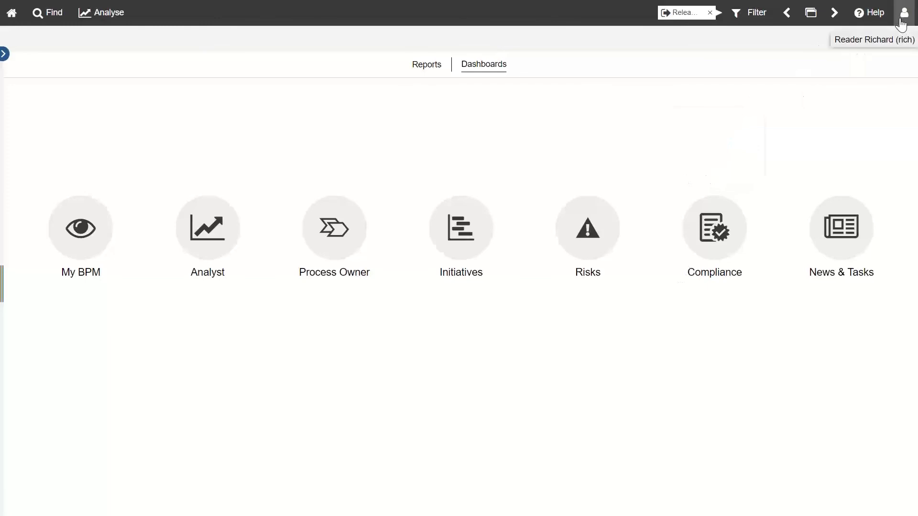
left_click(213, 247)
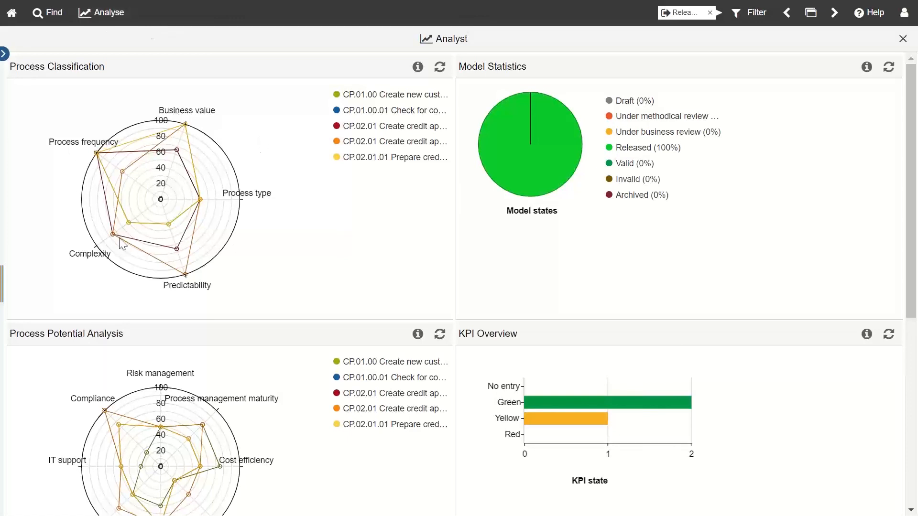
mouse_move(201, 203)
mouse_move(500, 174)
scroll(449, 414, "down", 1)
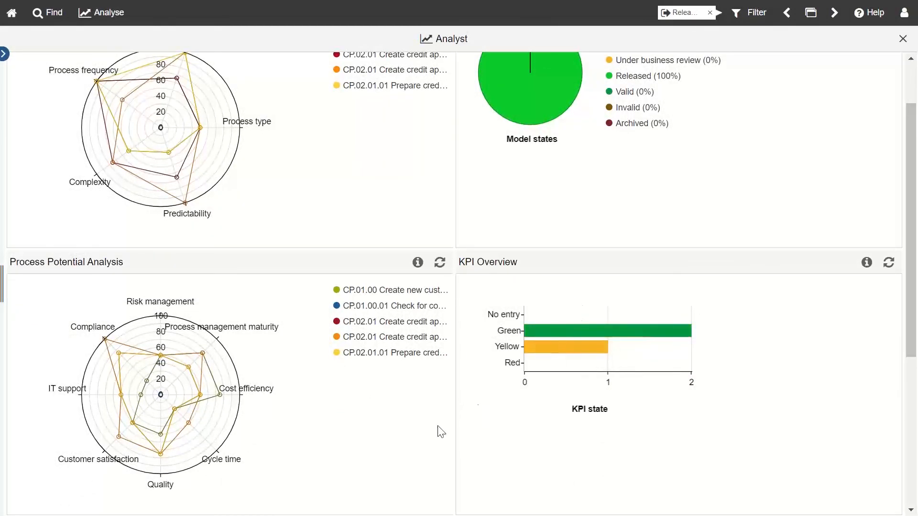
scroll(361, 470, "down", 3)
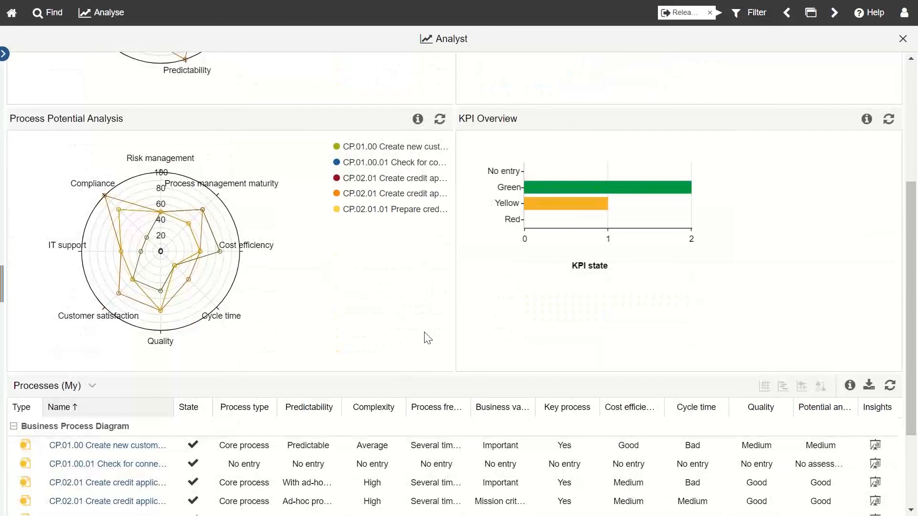
scroll(431, 330, "down", 3)
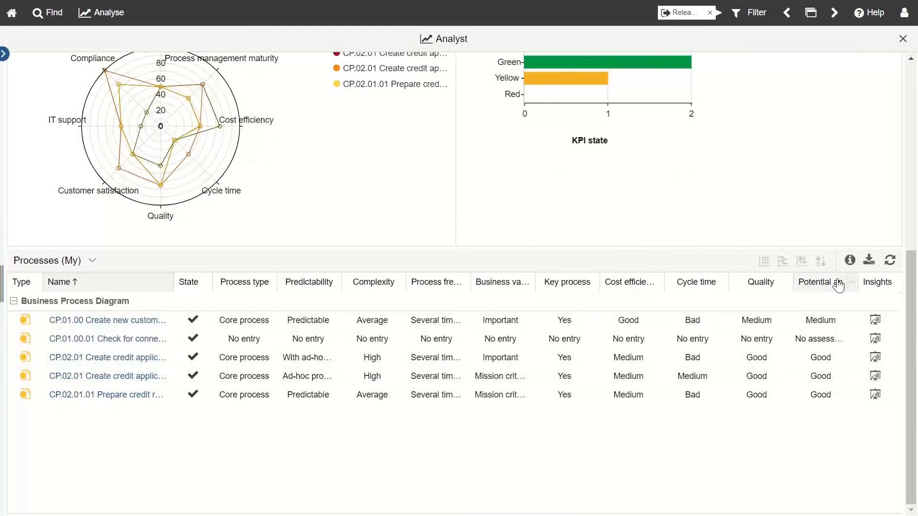
left_click(871, 270)
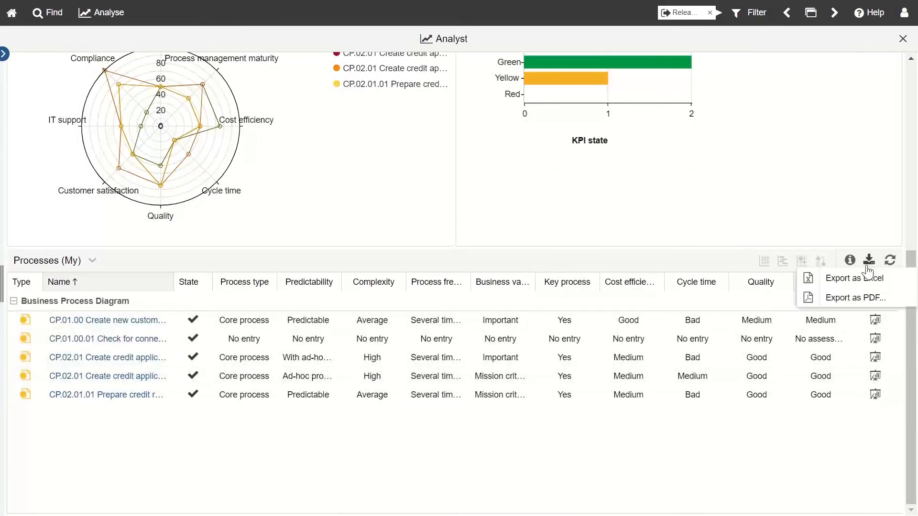
scroll(526, 209, "up", 7)
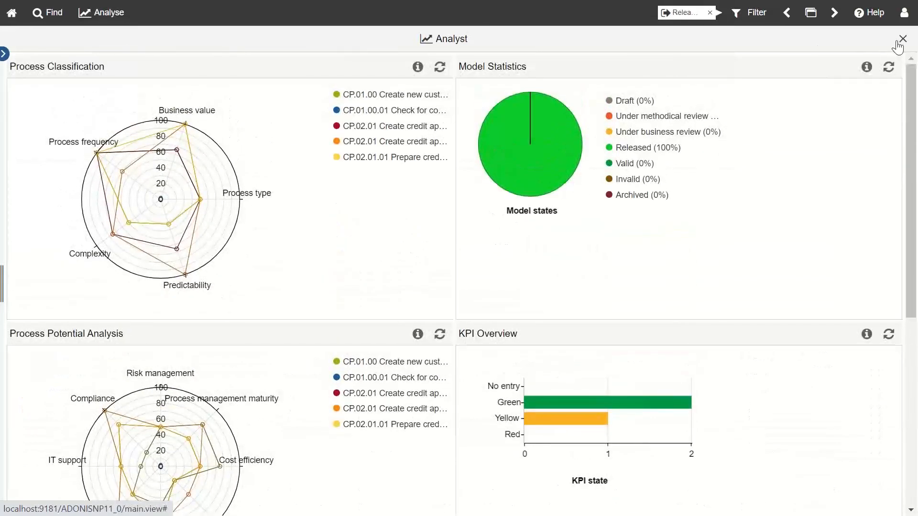
left_click(902, 39)
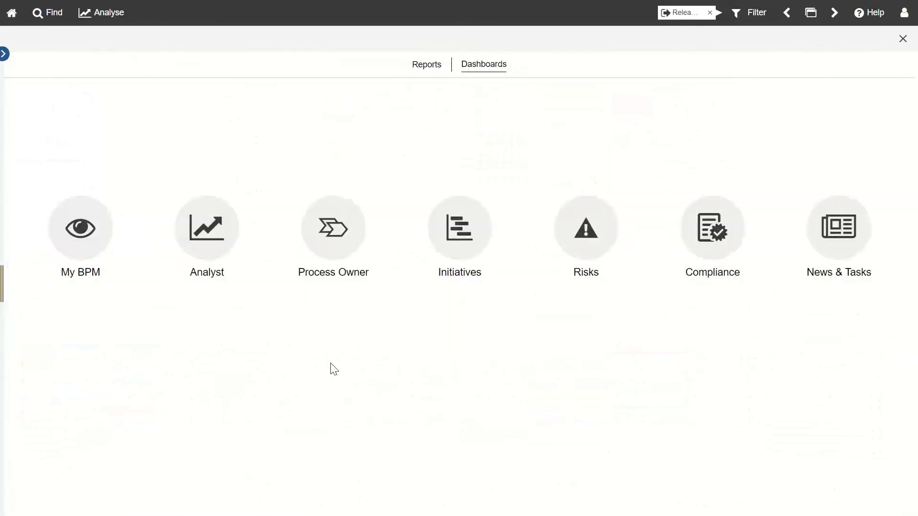
Step: Look over the Risks and Process Owner dashboards, then log out from the user menu
left_click(586, 228)
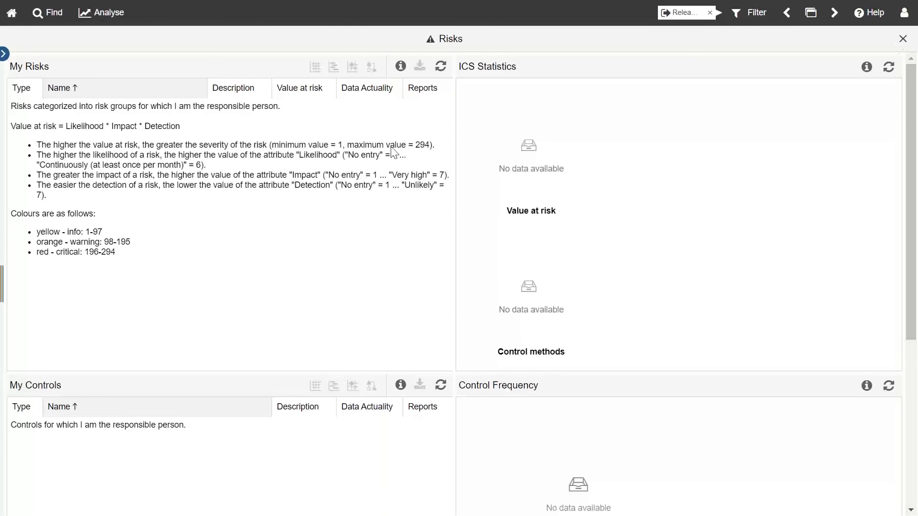
left_click(902, 39)
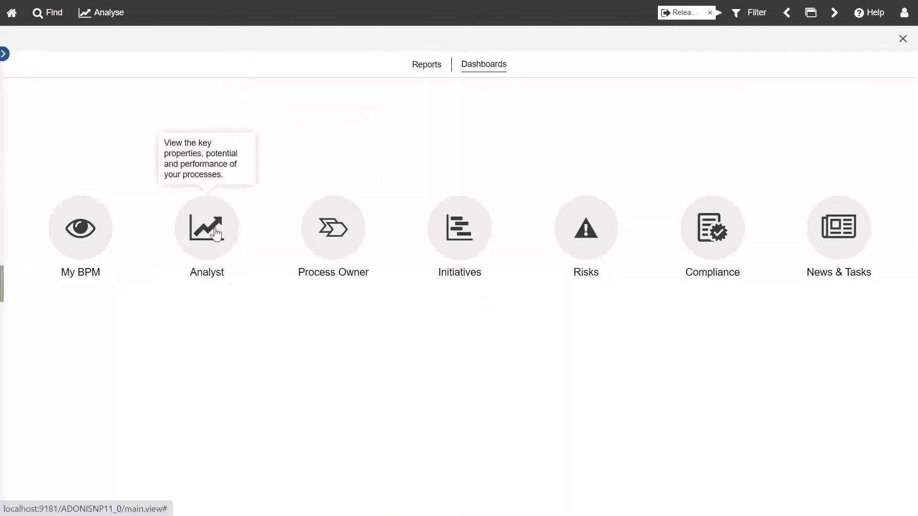
left_click(360, 239)
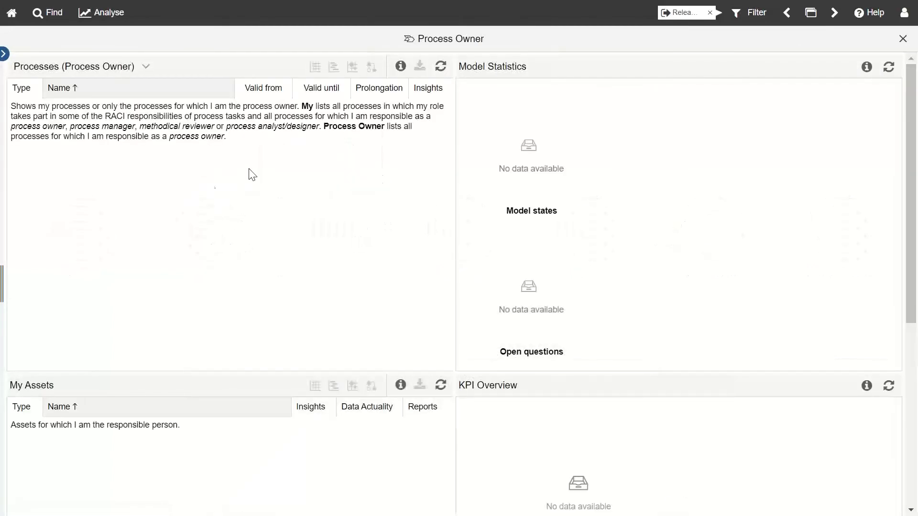
left_click(905, 12)
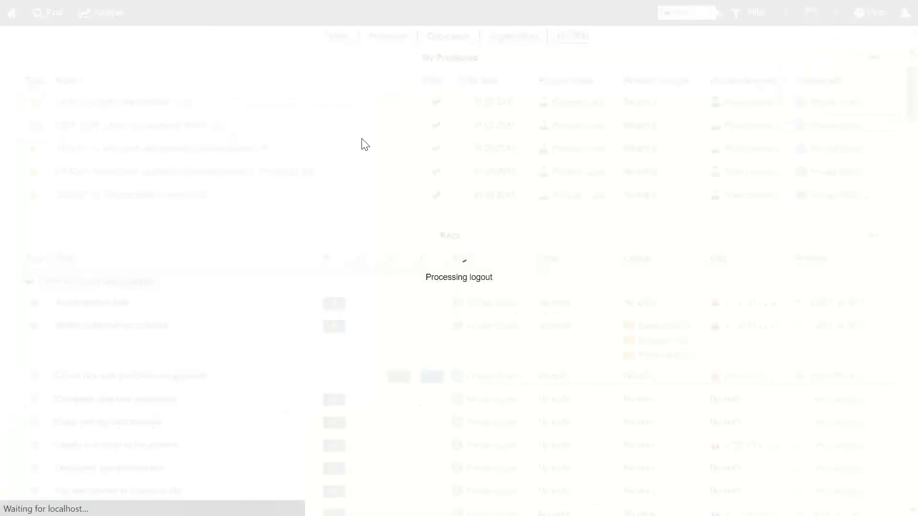
Step: Log in to the portal with the next user's username and password
type("car")
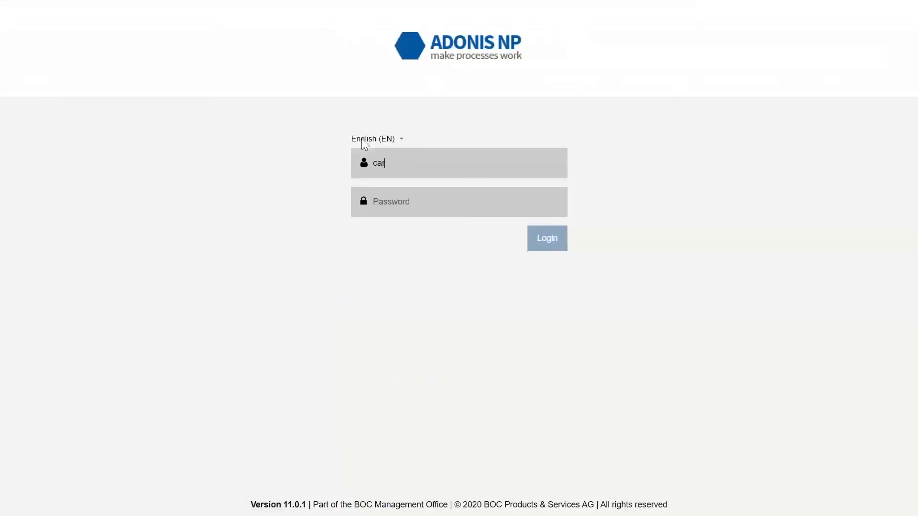
type("ol")
left_click(441, 203)
type("•••••••••••")
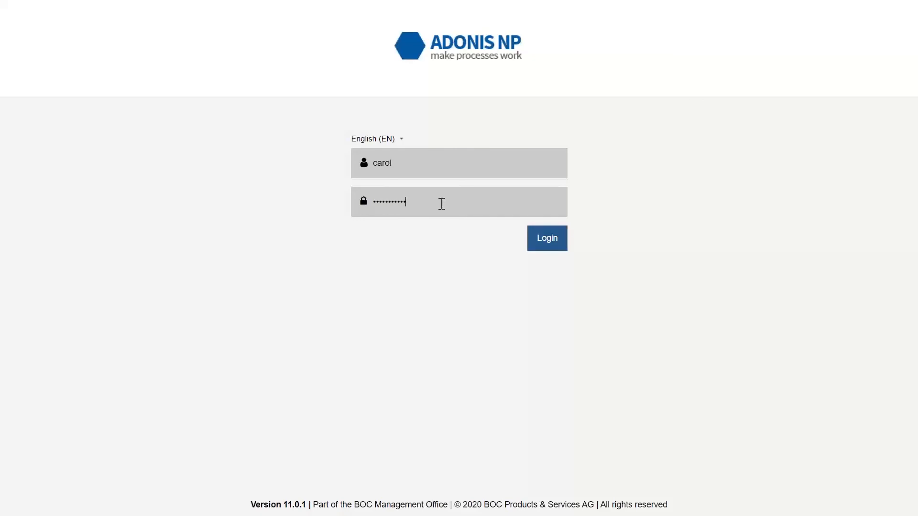
type("••")
key("Return")
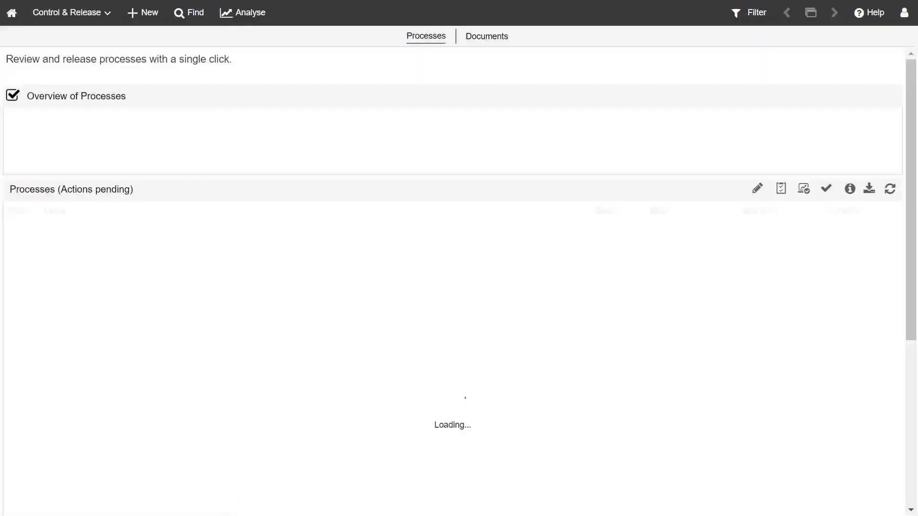
Step: Switch to the Read & Explore scenario and open the Analyse dashboards overview
left_click(91, 12)
left_click(79, 61)
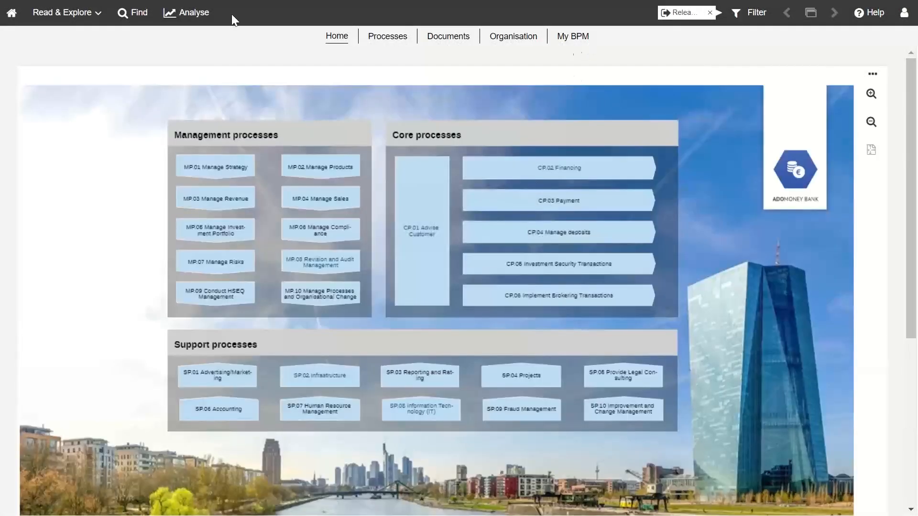
left_click(188, 13)
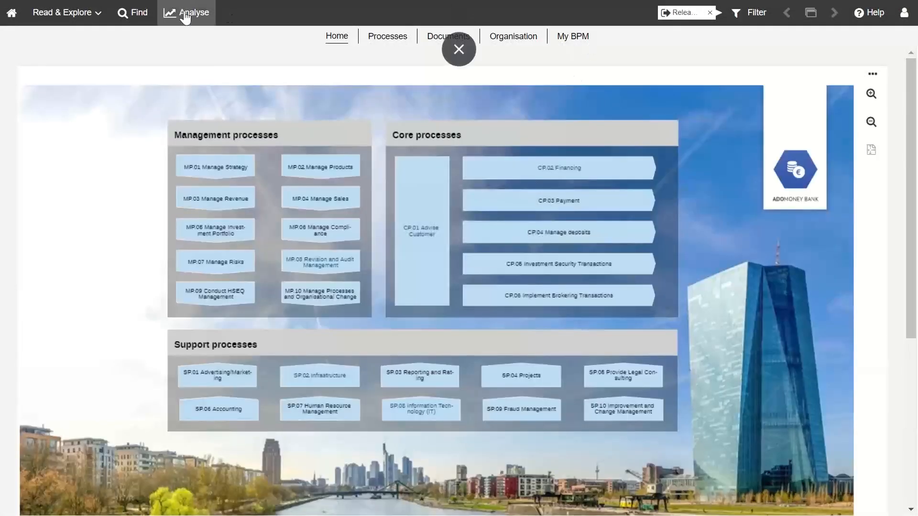
left_click(591, 71)
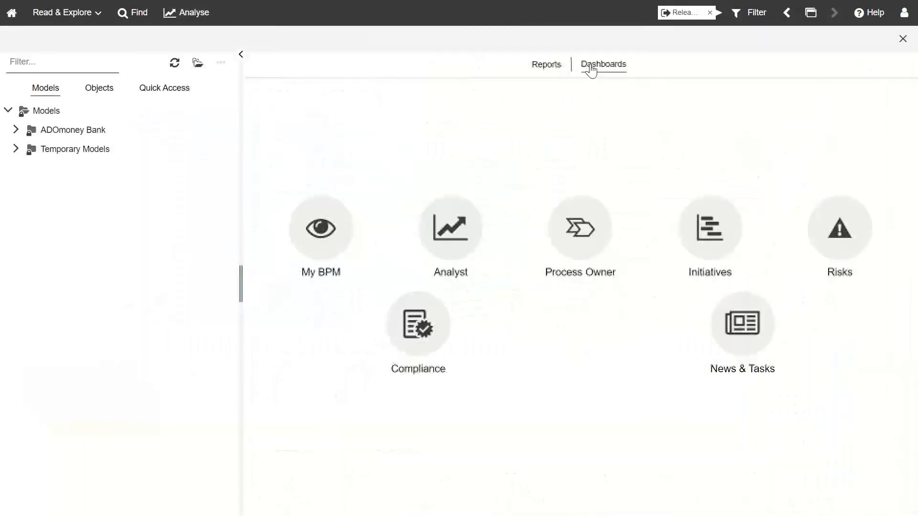
Step: Open the Process Owner dashboard and review its seven processes, assets and KPI panels
left_click(558, 297)
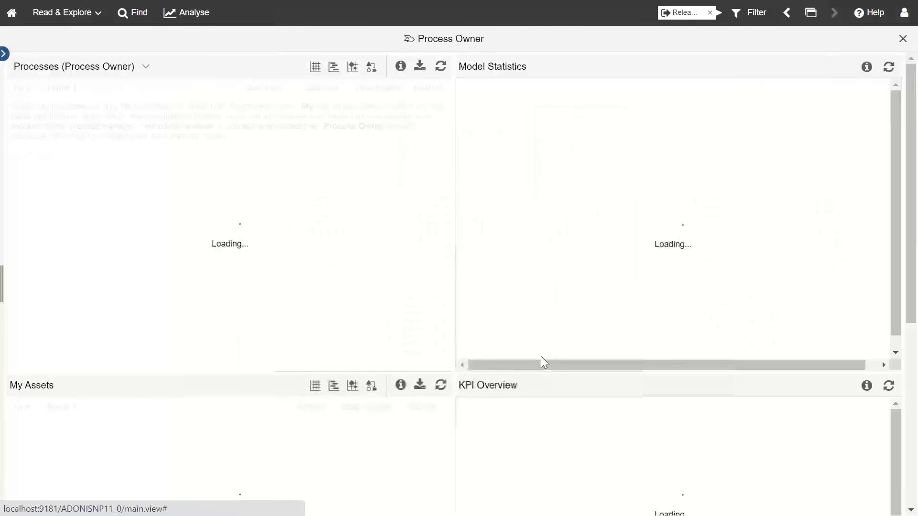
scroll(604, 416, "down", 7)
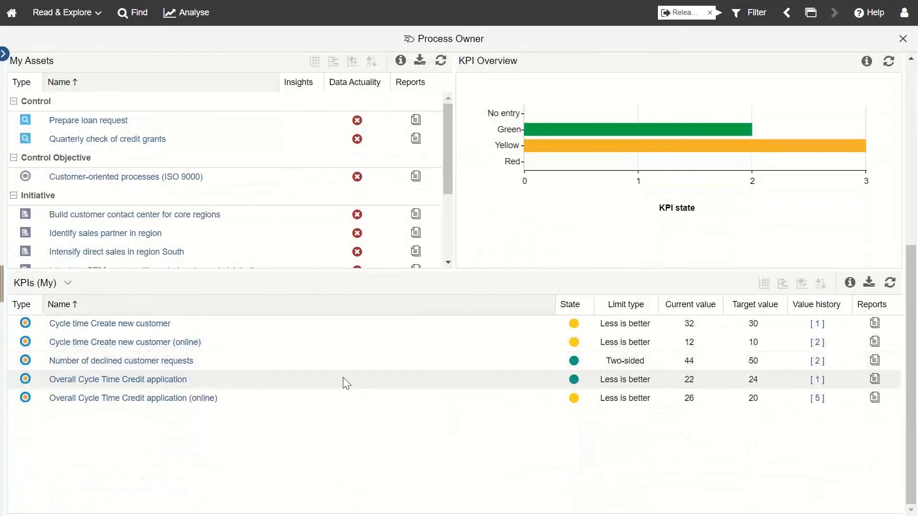
scroll(313, 409, "up", 1)
scroll(317, 402, "down", 1)
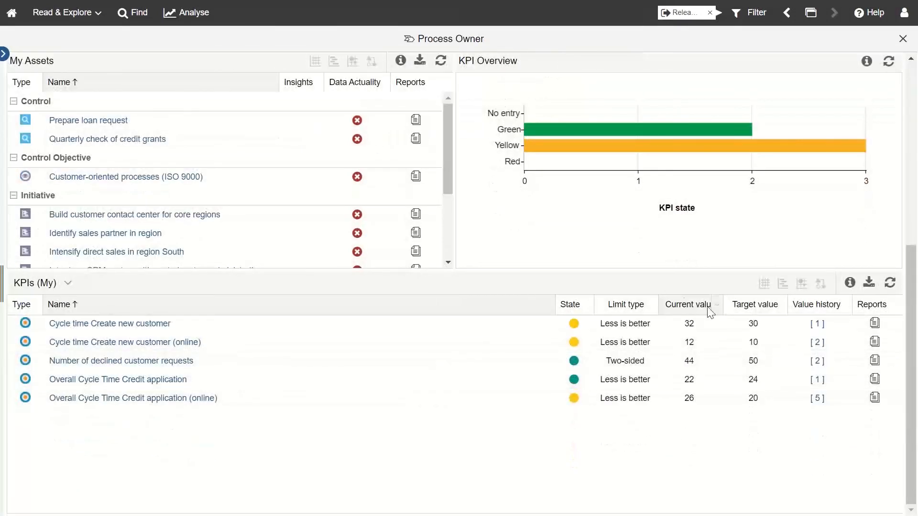
scroll(519, 337, "up", 3)
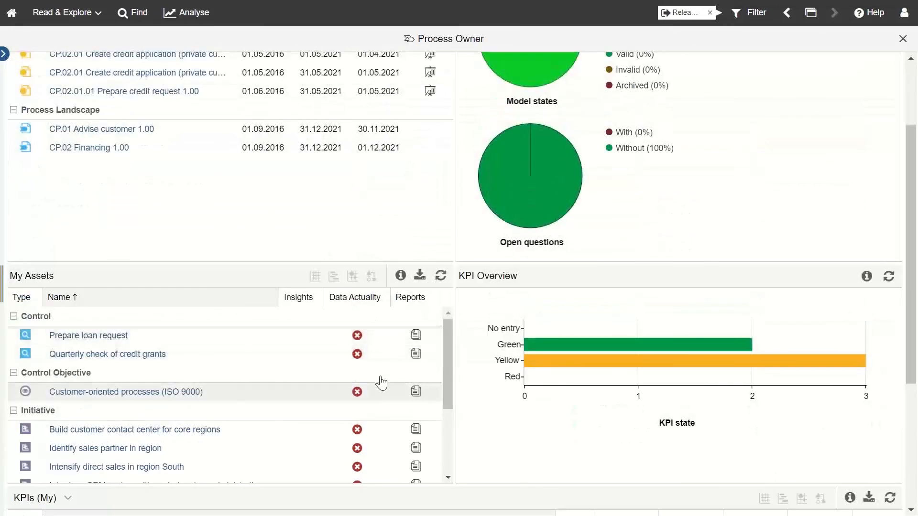
scroll(378, 392, "down", 5)
scroll(378, 300, "up", 5)
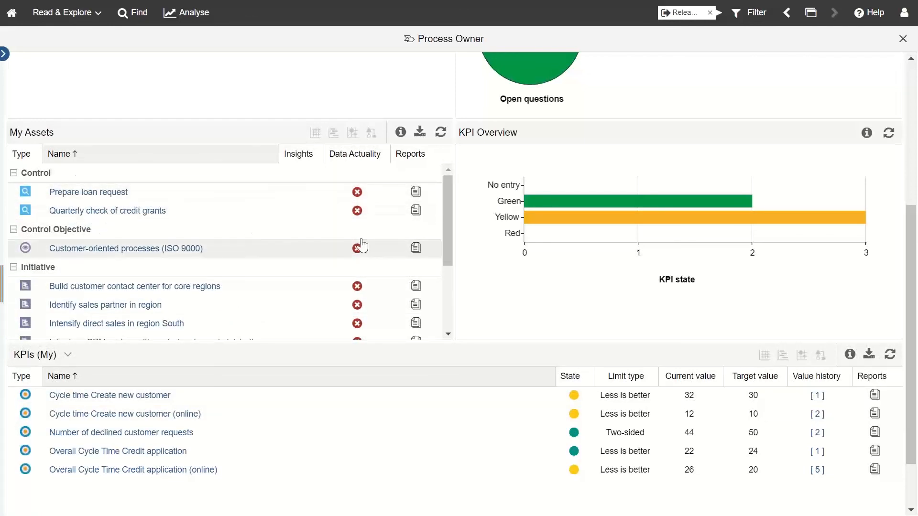
scroll(474, 267, "up", 5)
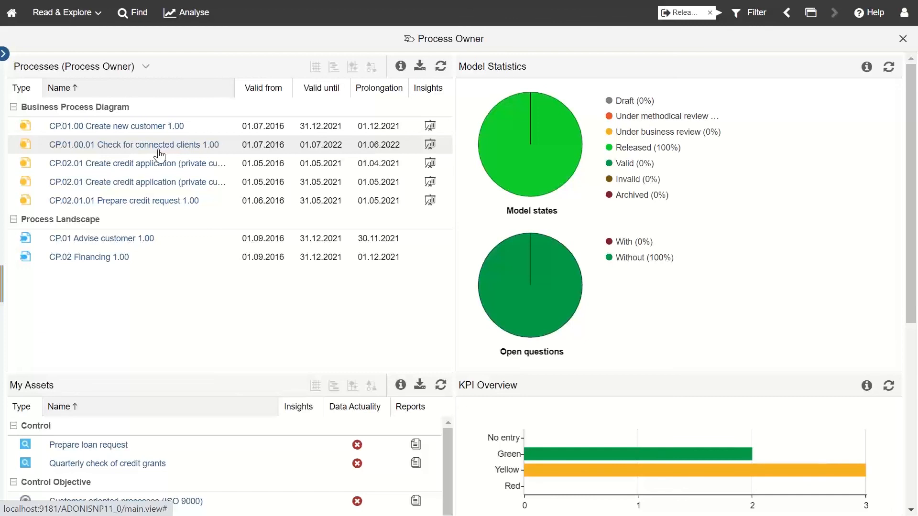
Step: In the other ADONIS browser tab, go to Read & Explore and accept the filter change
key("F11")
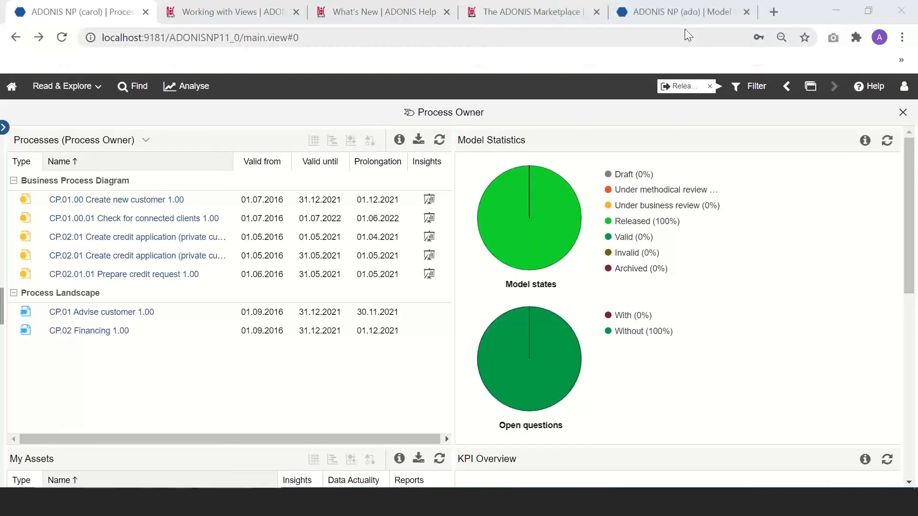
left_click(685, 17)
mouse_move(22, 225)
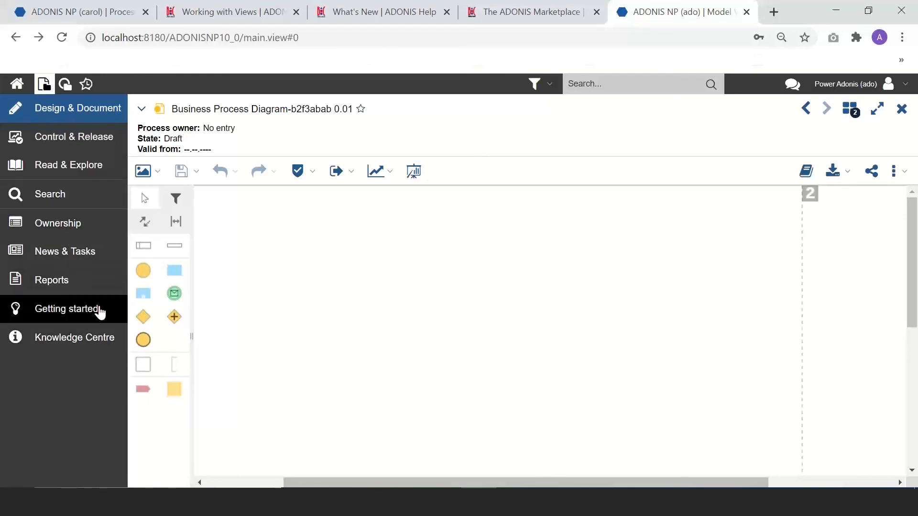
left_click(84, 167)
left_click(432, 312)
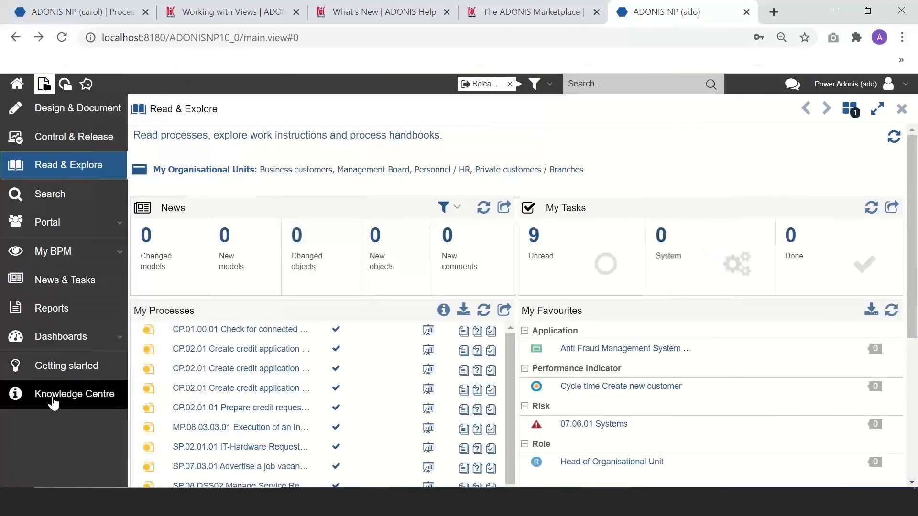
Step: Open the Process Owner dashboard from the sidebar Dashboards list, then return to the first tab
left_click(67, 338)
scroll(79, 385, "down", 1)
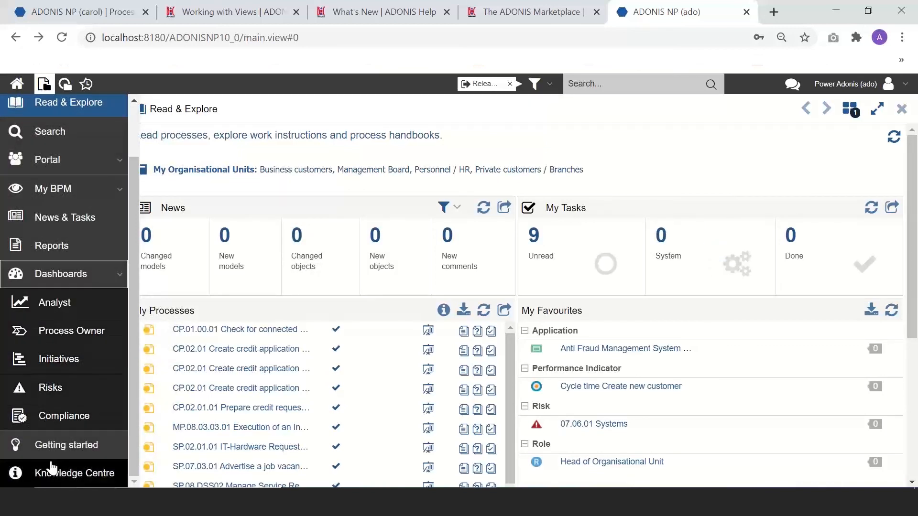
left_click(80, 335)
left_click(98, 11)
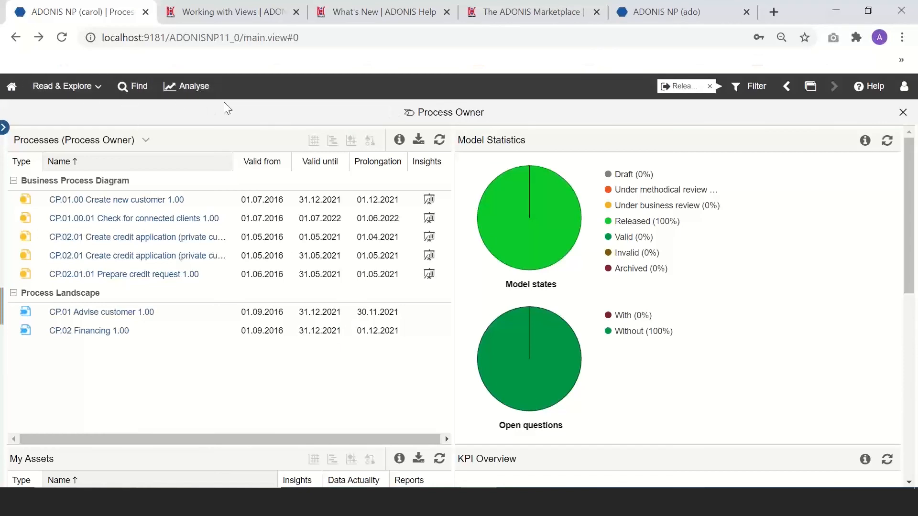
Step: Open Analyse, then log out of the current user from the account menu
left_click(184, 87)
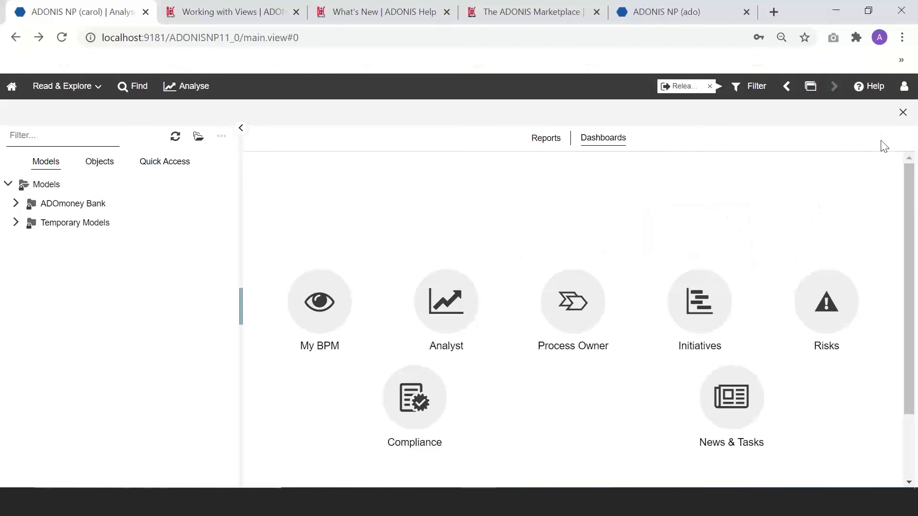
left_click(904, 86)
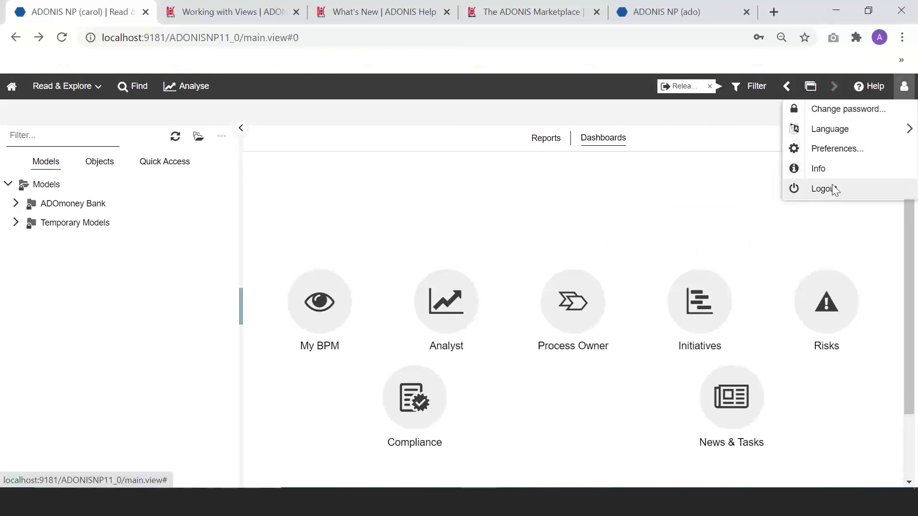
left_click(831, 189)
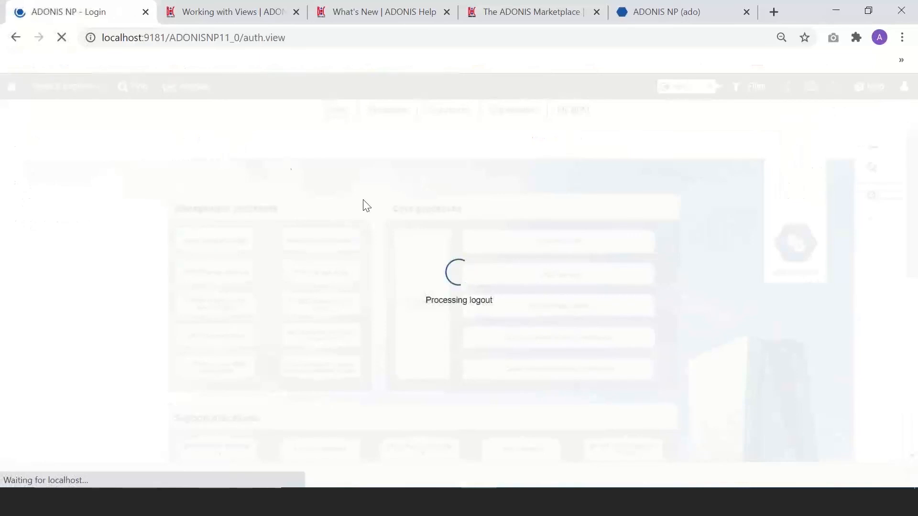
Step: In full screen, log in with username 'reader' and its password
key("F11")
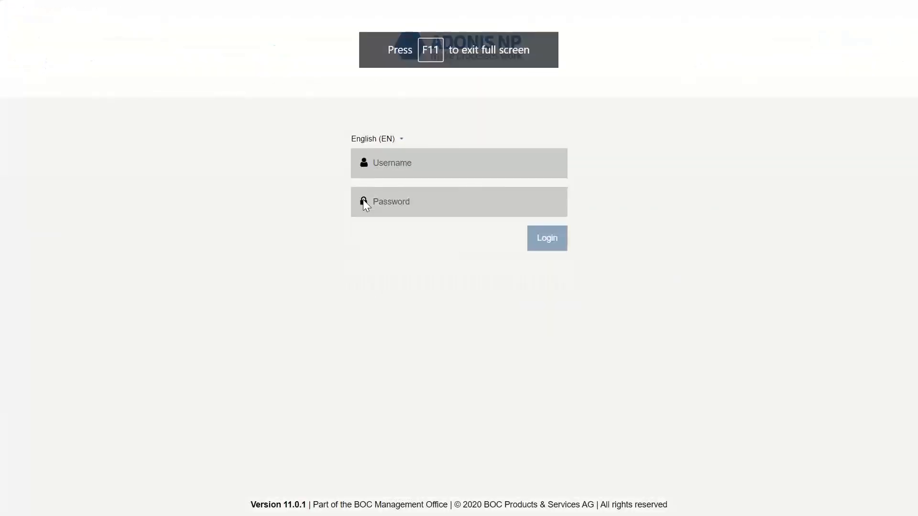
type("Ra")
key("BackSpace")
key("BackSpace")
type("raede")
key("BackSpace")
key("BackSpace")
key("BackSpace")
key("BackSpace")
type("e")
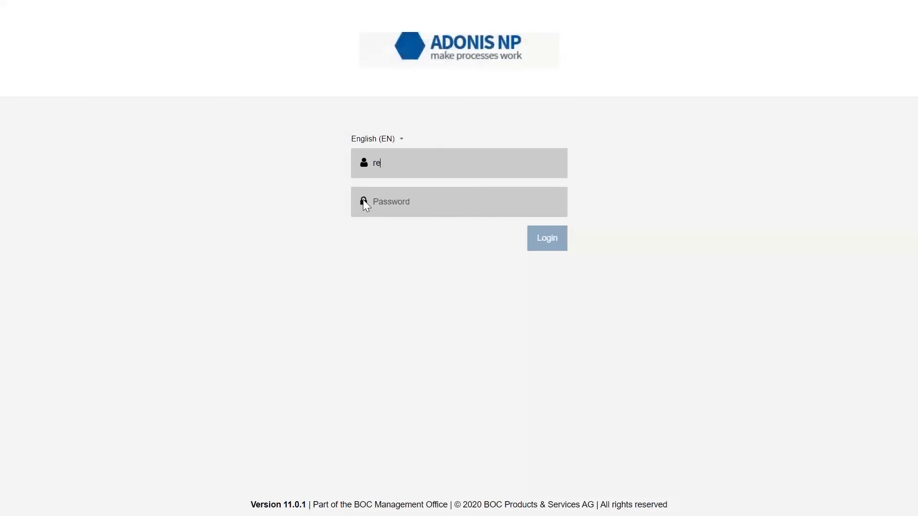
type("ader")
left_click(427, 201)
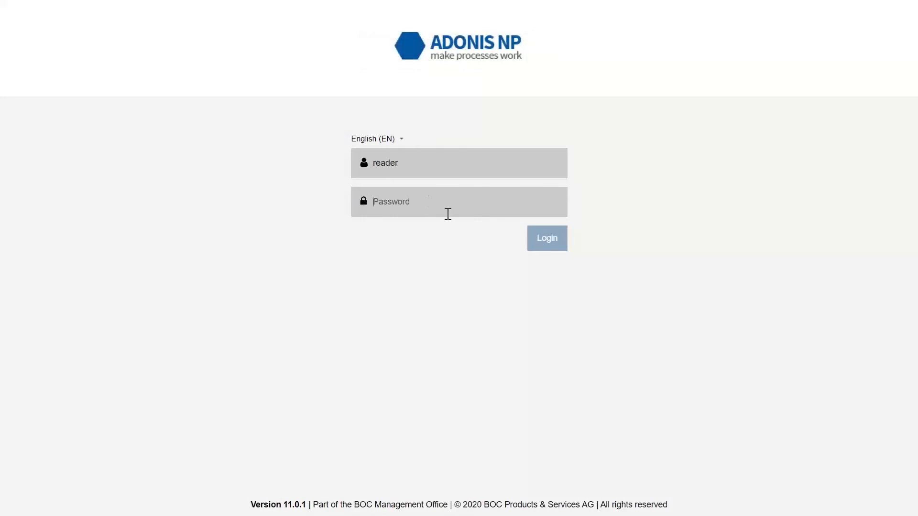
type("••")
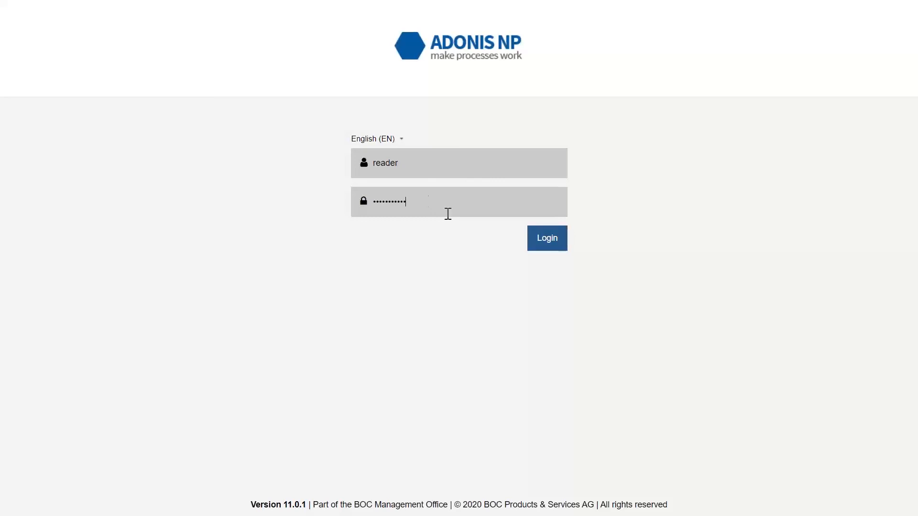
key("Return")
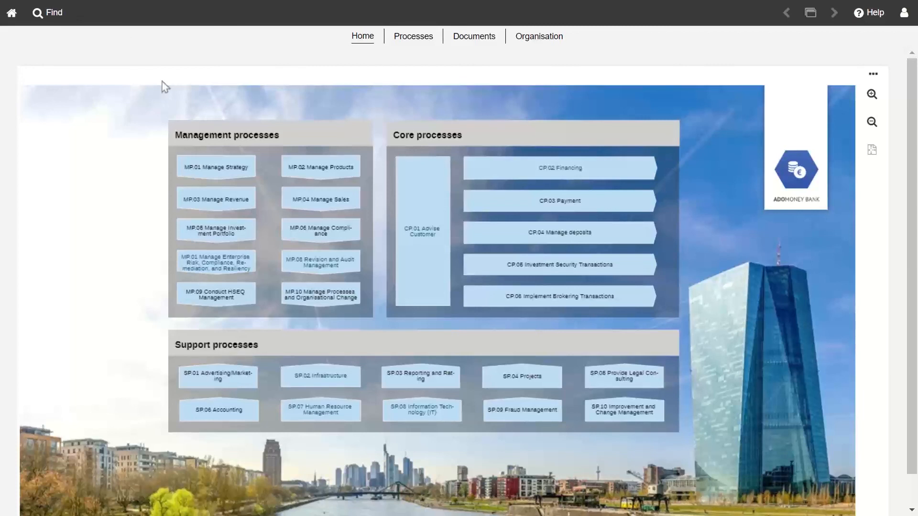
left_click(49, 20)
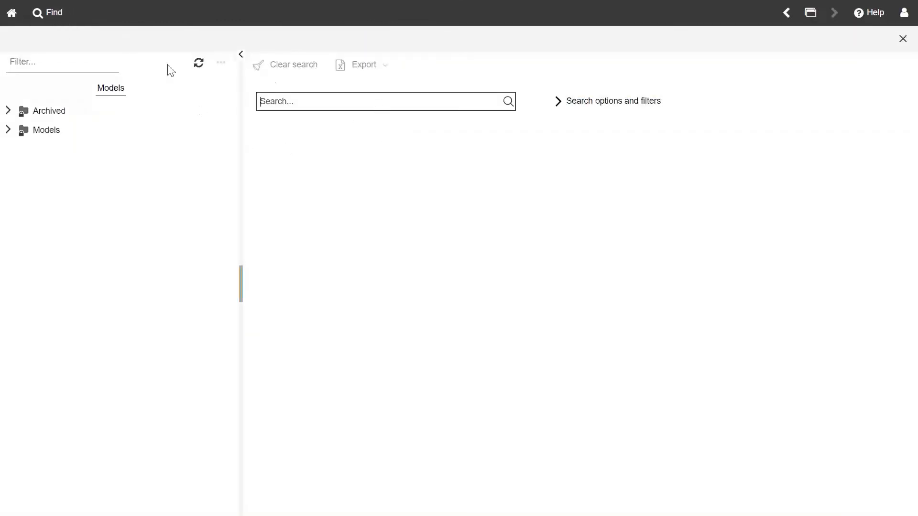
left_click(7, 112)
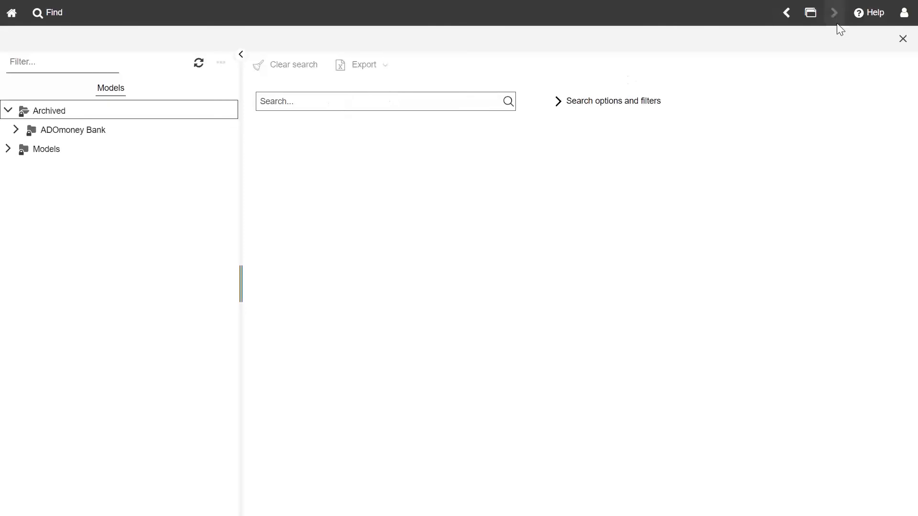
left_click(903, 39)
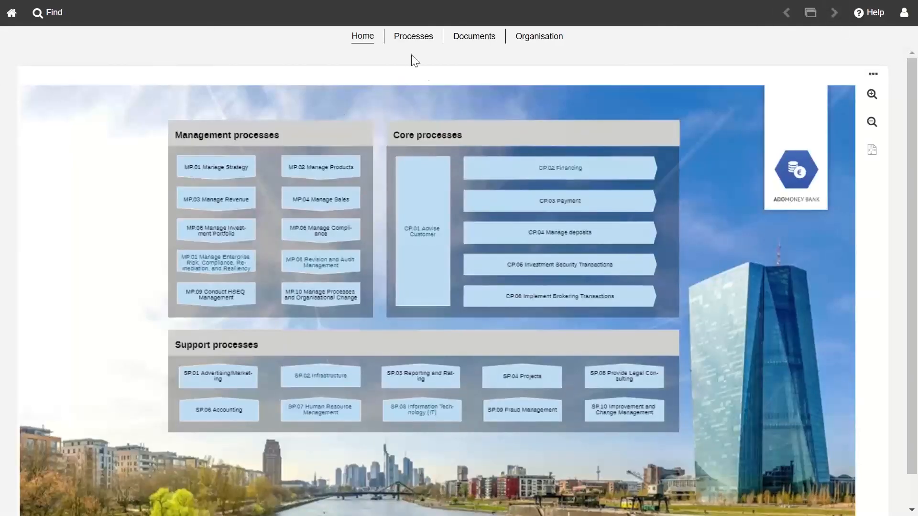
left_click(411, 42)
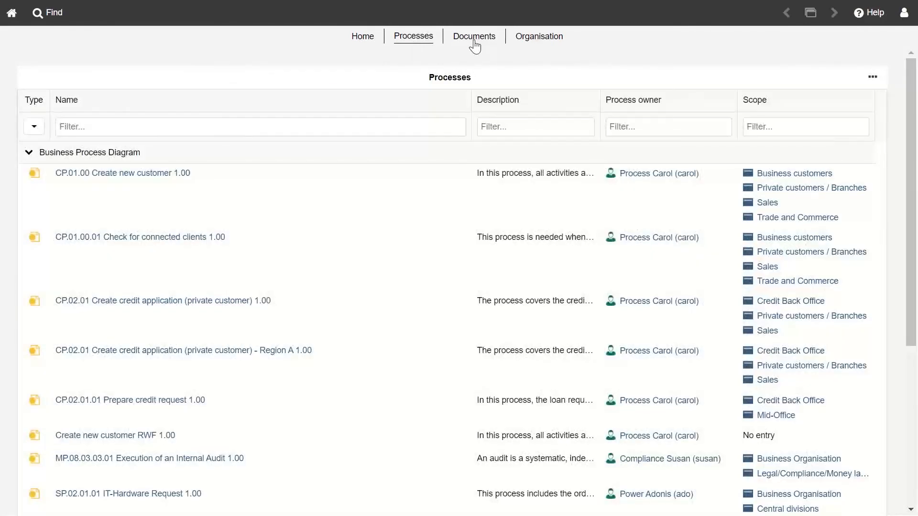
left_click(473, 40)
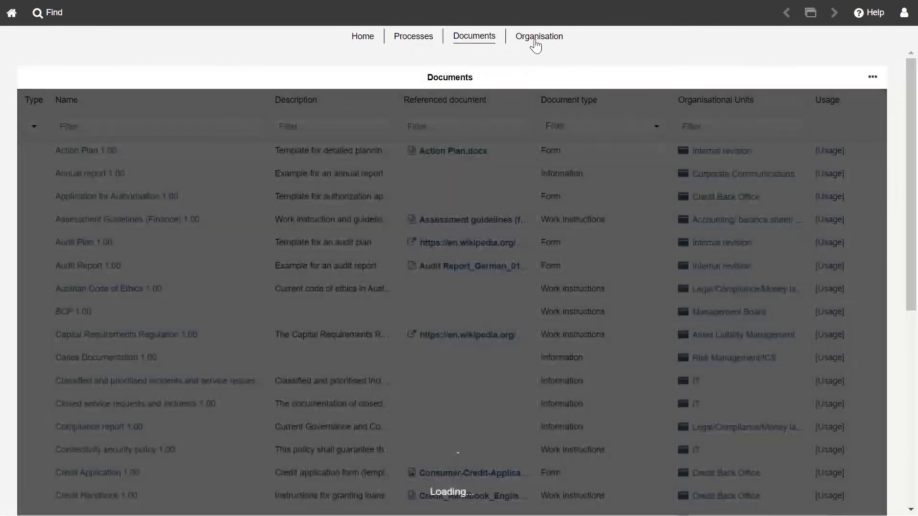
left_click(535, 42)
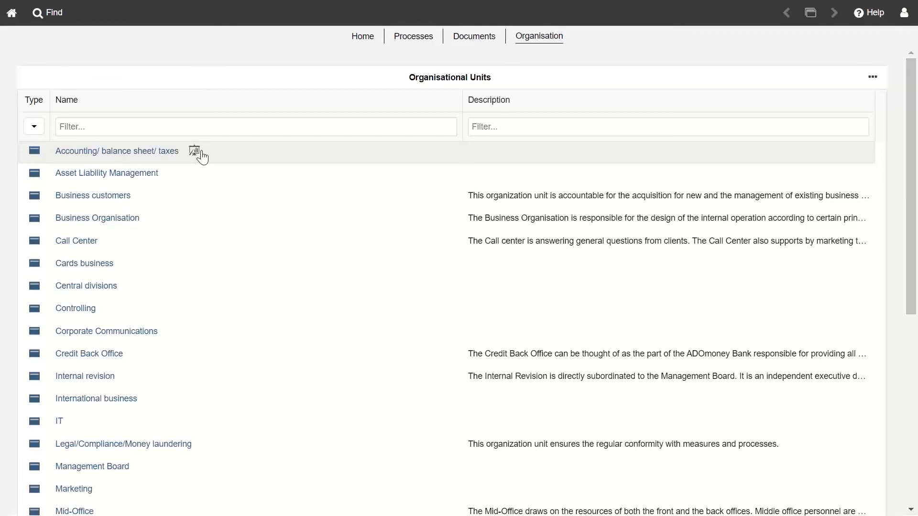
left_click(353, 41)
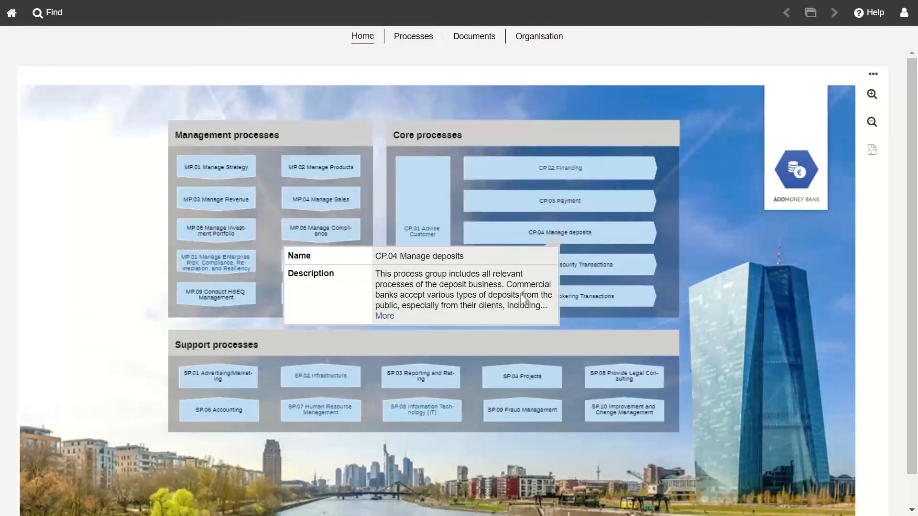
Step: Preview CP.02 Financing's info card on the Home map, then open its credit/loan process model
scroll(112, 318, "down", 1)
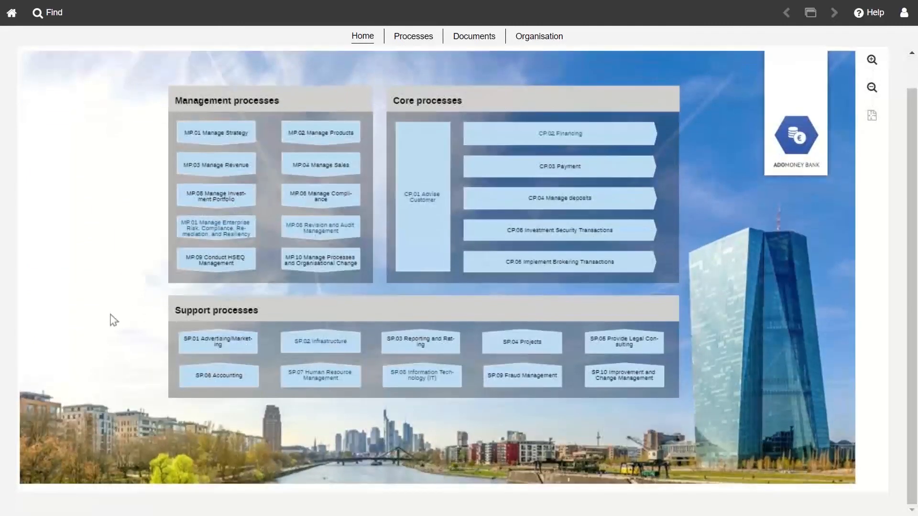
scroll(112, 321, "up", 1)
scroll(112, 320, "down", 1)
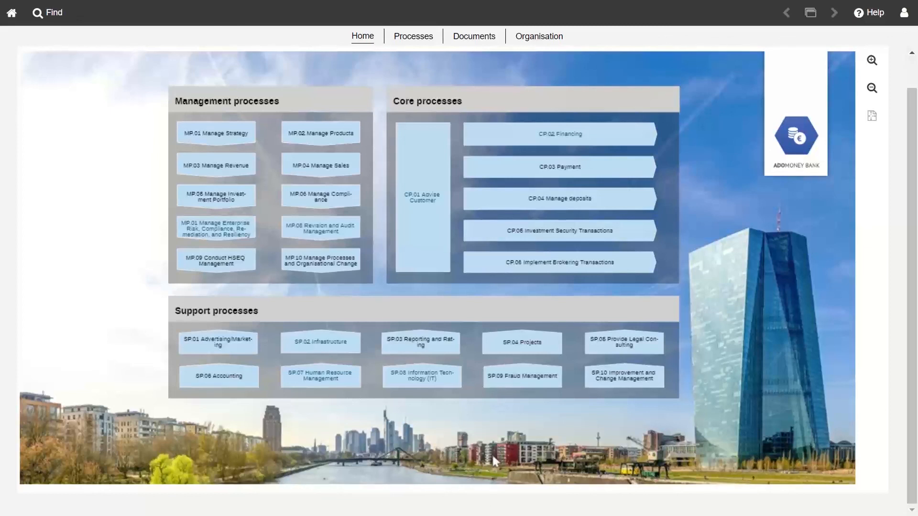
mouse_move(606, 142)
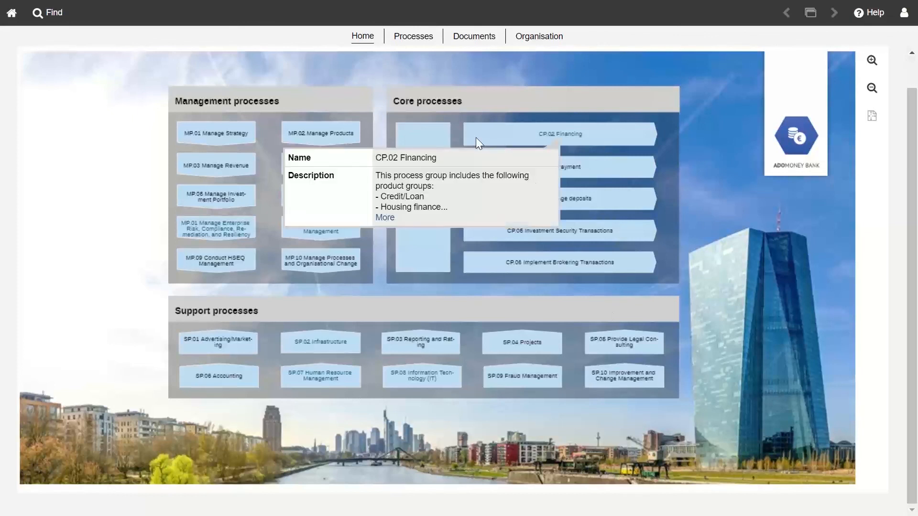
left_click(566, 140)
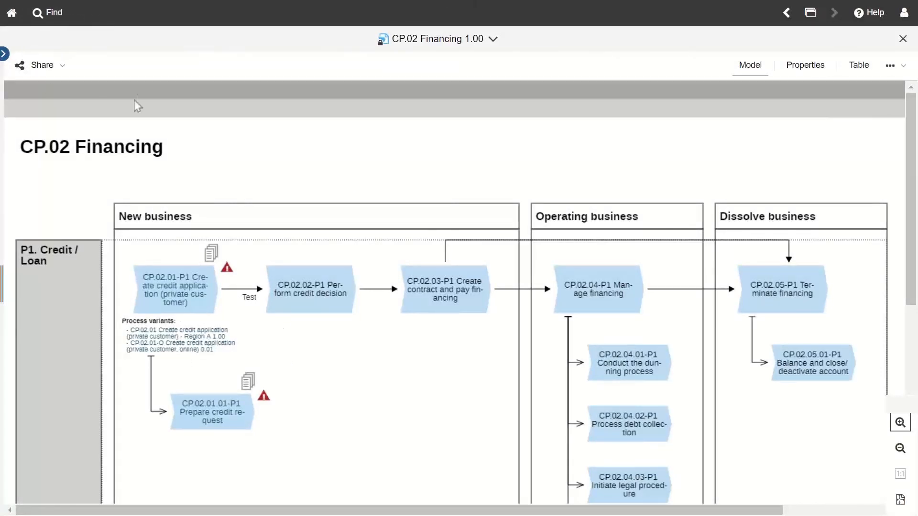
Step: Toggle the model tree, visit the model search page, then go back twice to the home landscape
left_click(5, 54)
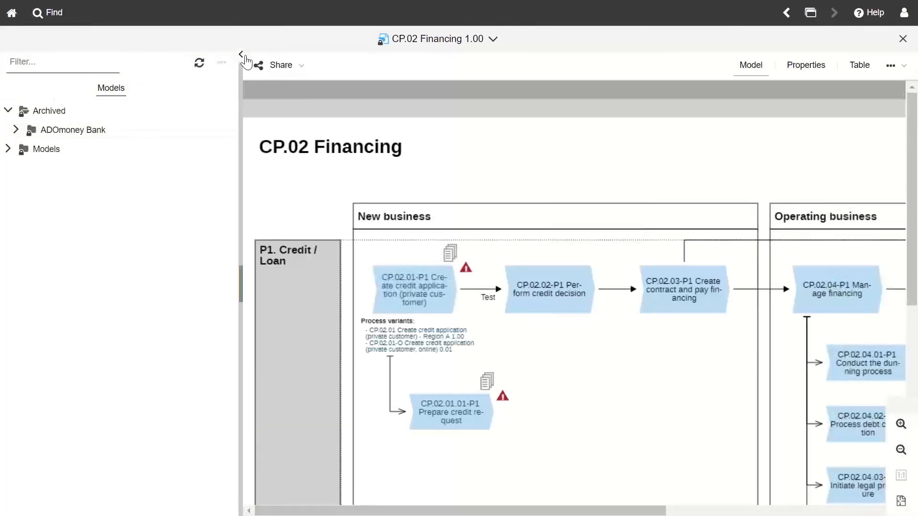
left_click(241, 55)
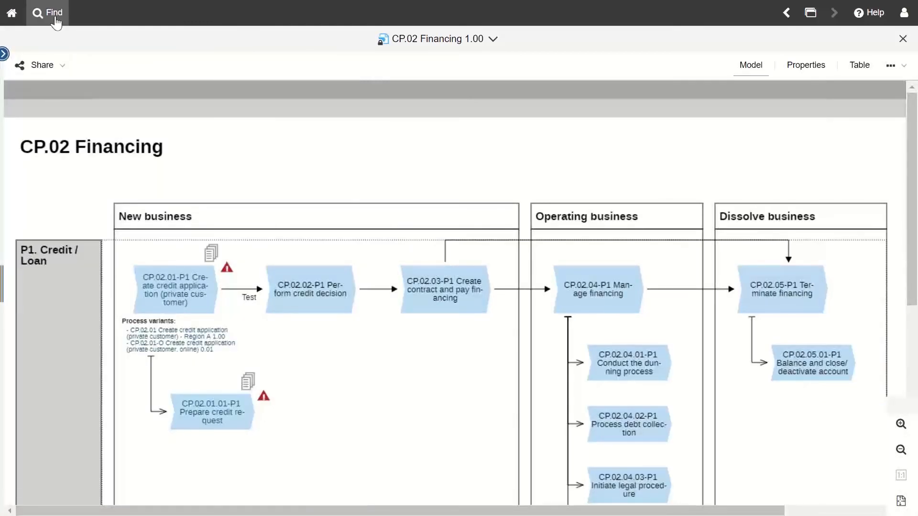
left_click(55, 13)
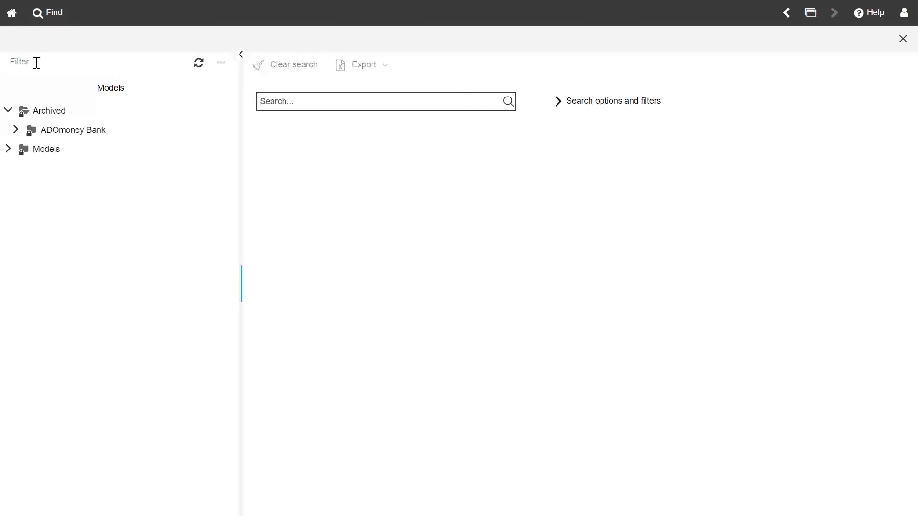
left_click(790, 21)
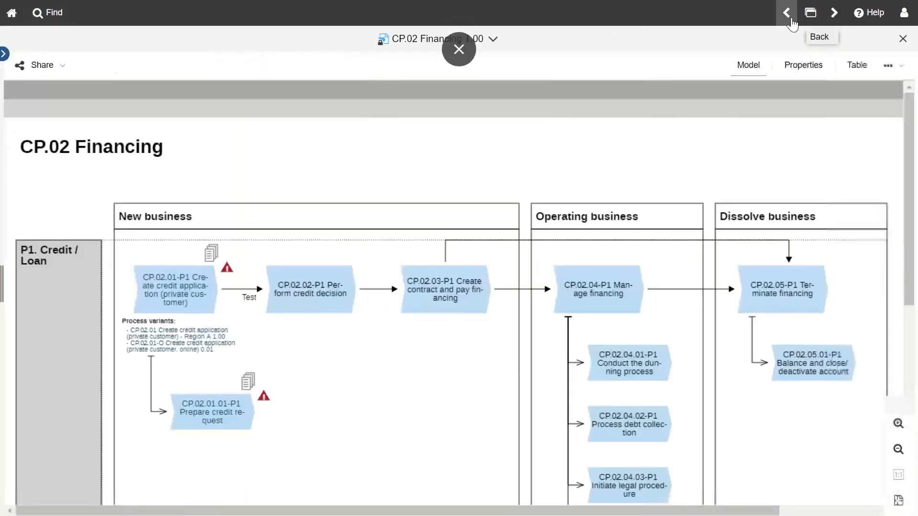
left_click(792, 21)
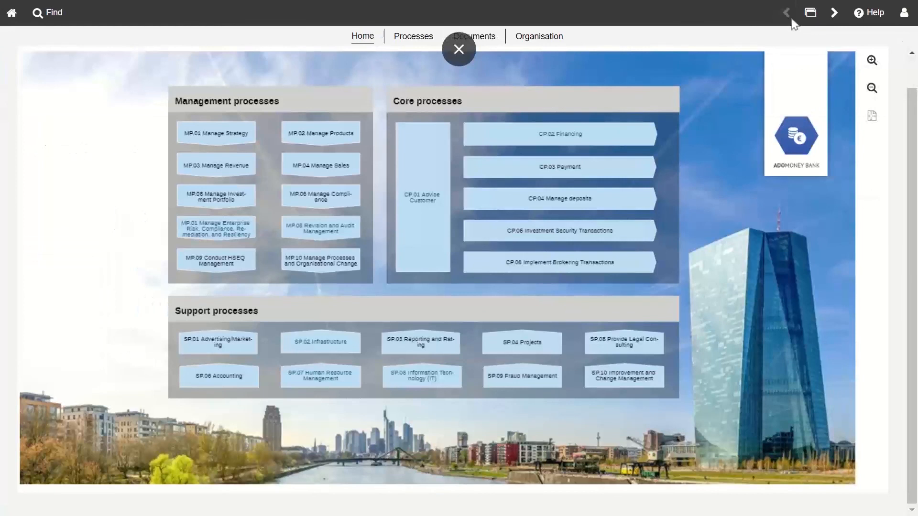